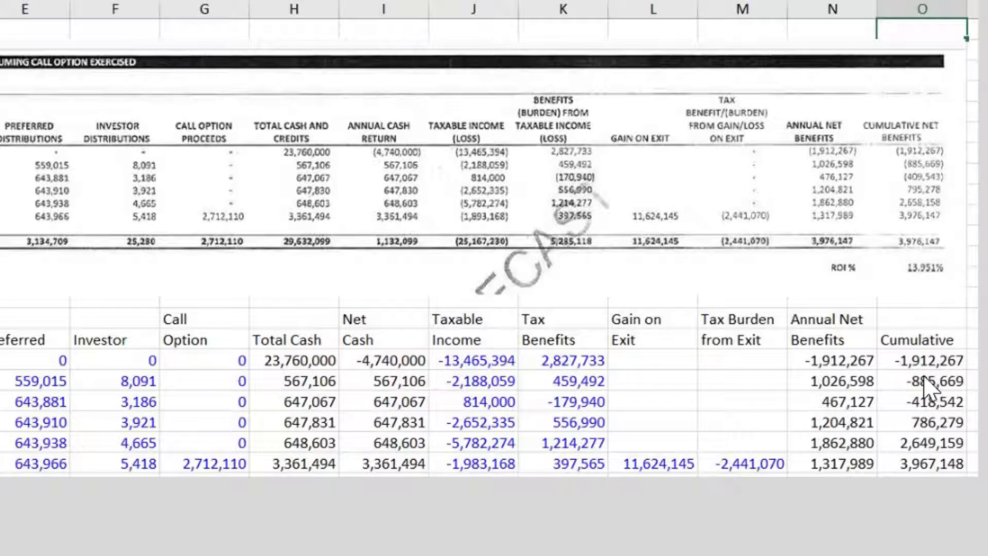
Step: Switch to the Solar Tax Equity Model workbook and check the Contribution Ratio and Preferred Yield inputs for the tax investor
scroll(911, 495, "down", 15)
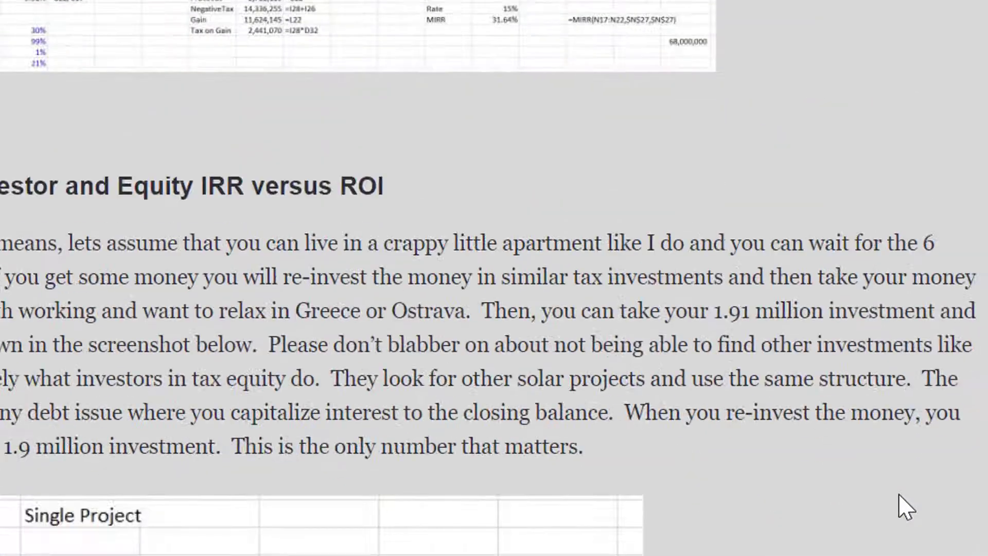
scroll(355, 15, "up", 5)
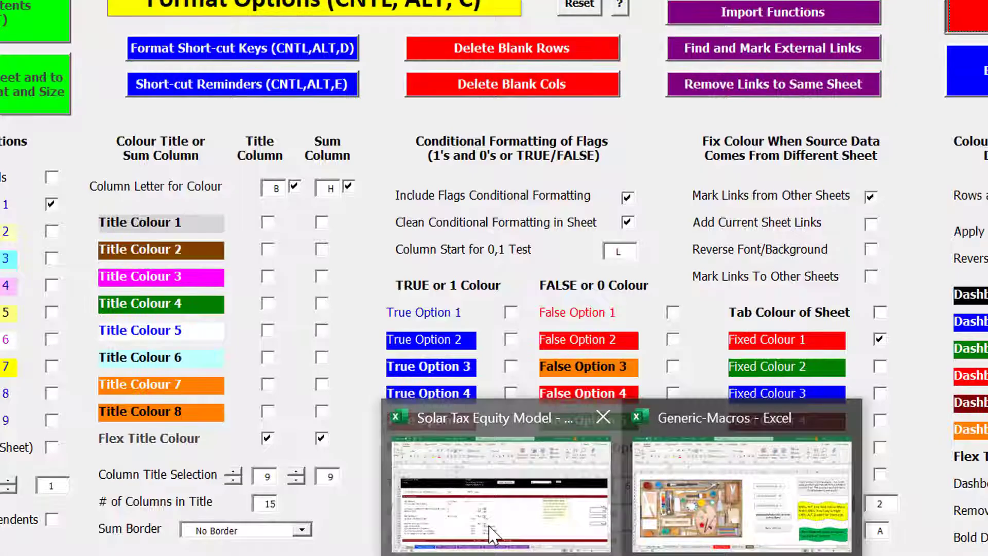
left_click(496, 475)
key("Down")
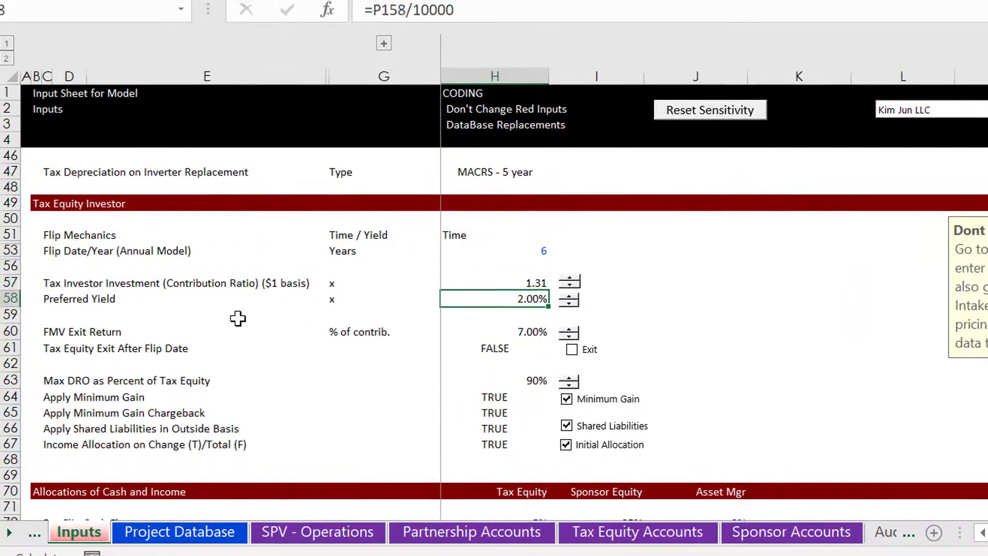
key("Up")
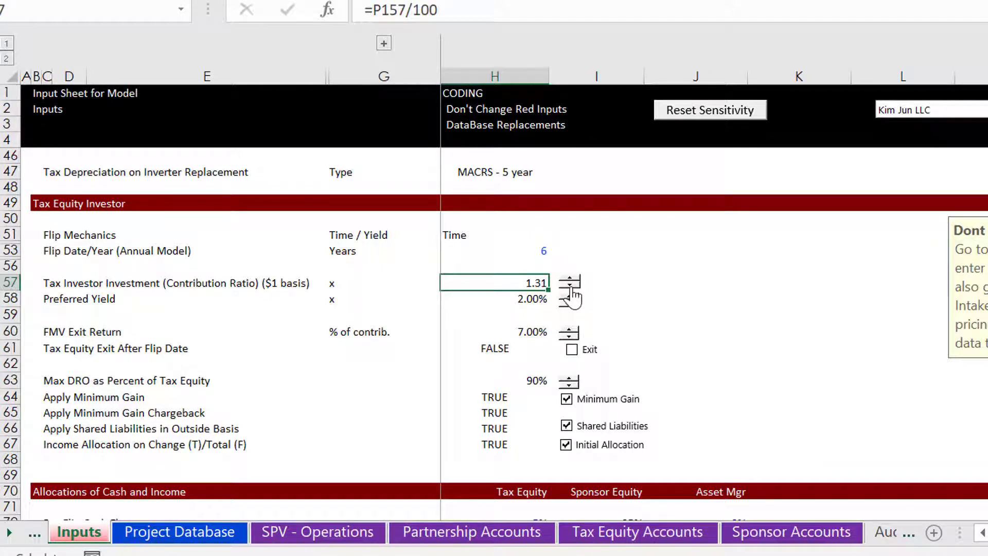
left_click(673, 250)
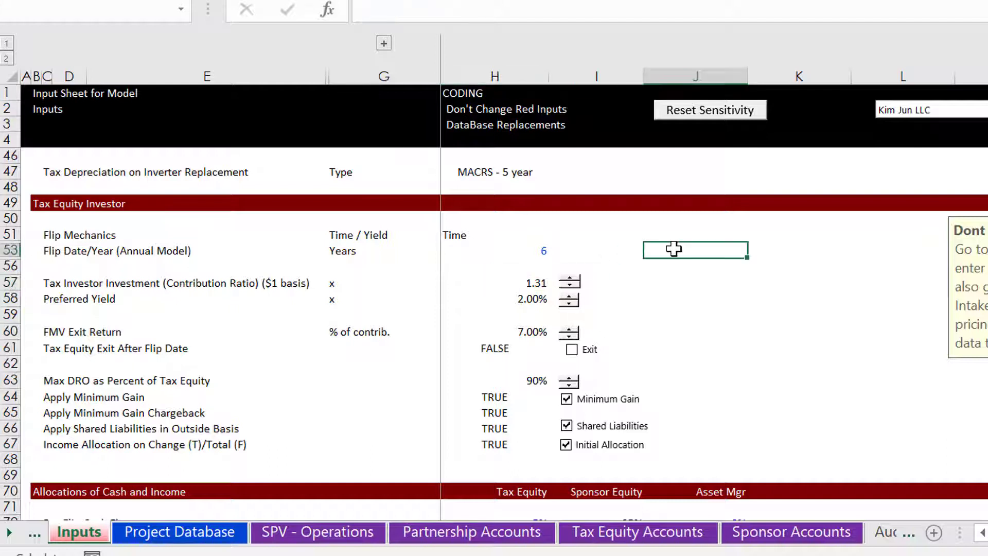
left_click(489, 281)
Step: View the Diagram sheet and examine the cash flow, Contribution Ratio, IRR and ROI rows on the Tax Equity Accounts sheet
key("ctrl+Page_Up")
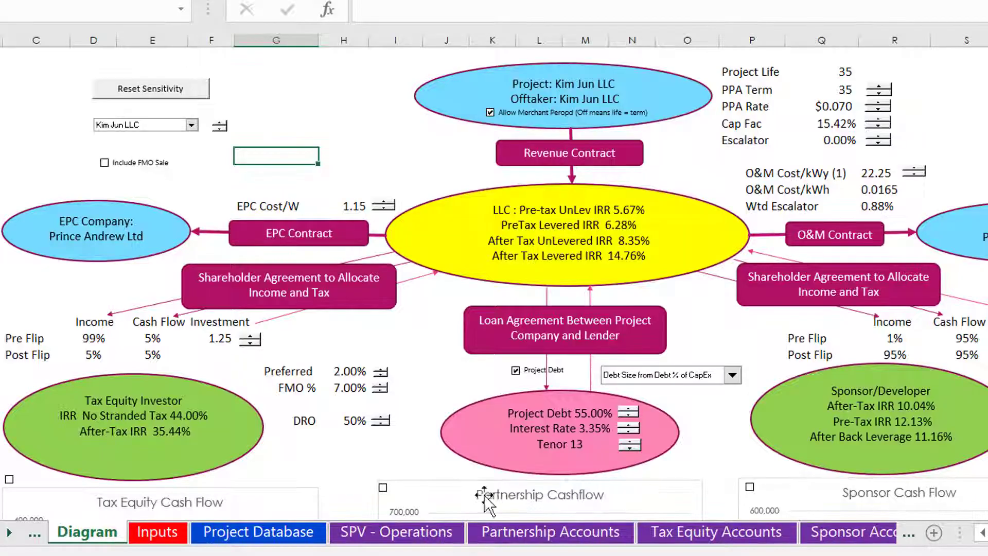
left_click(721, 535)
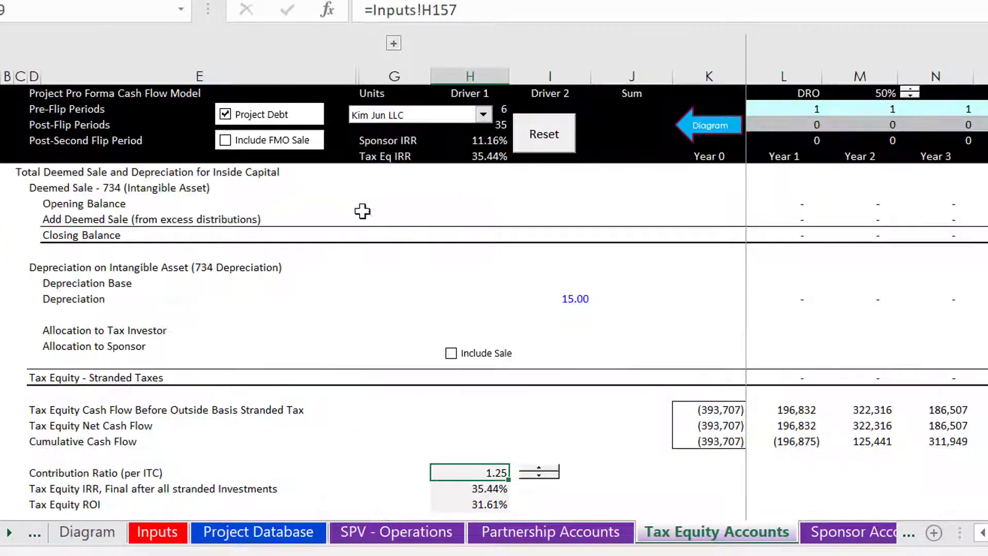
left_click(393, 299)
key("Down")
key("Down")
key("Down")
key("Down")
key("Down")
key("Down")
key("Down")
key("Down")
key("Down")
key("Down")
key("Down")
key("Down")
key("Down")
key("Down")
key("Down")
key("Down")
key("Down")
key("Down")
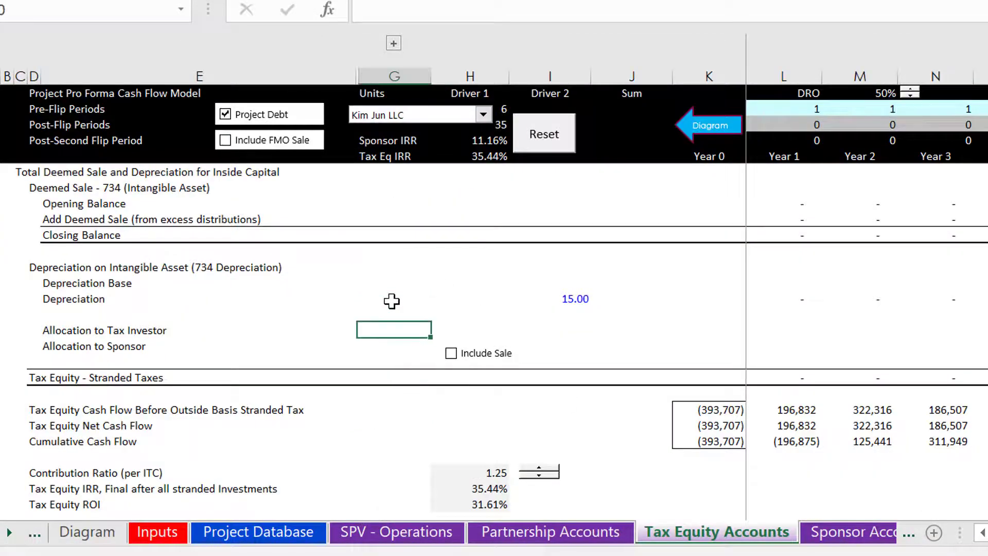
key("Up")
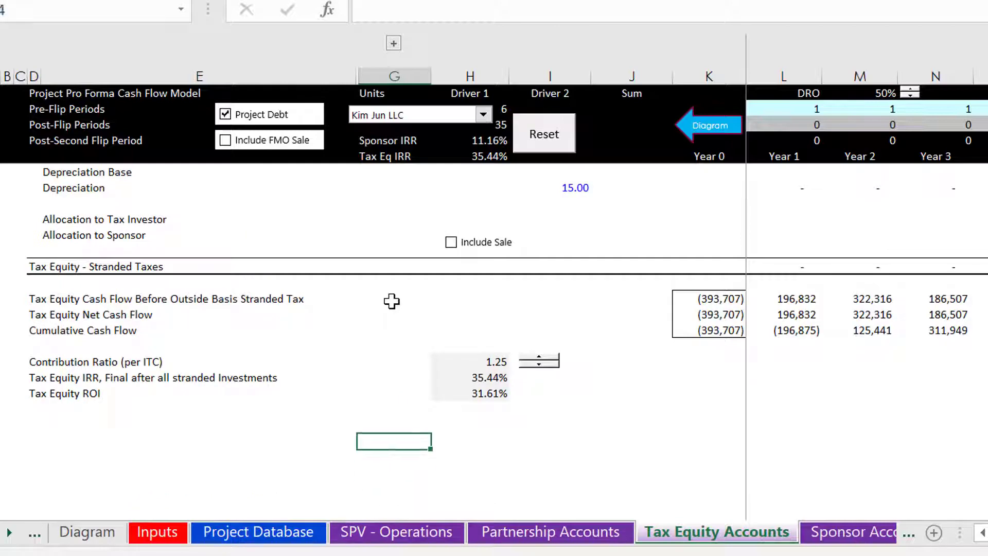
key("Left")
key("Left")
key("Left")
key("Left")
key("Left")
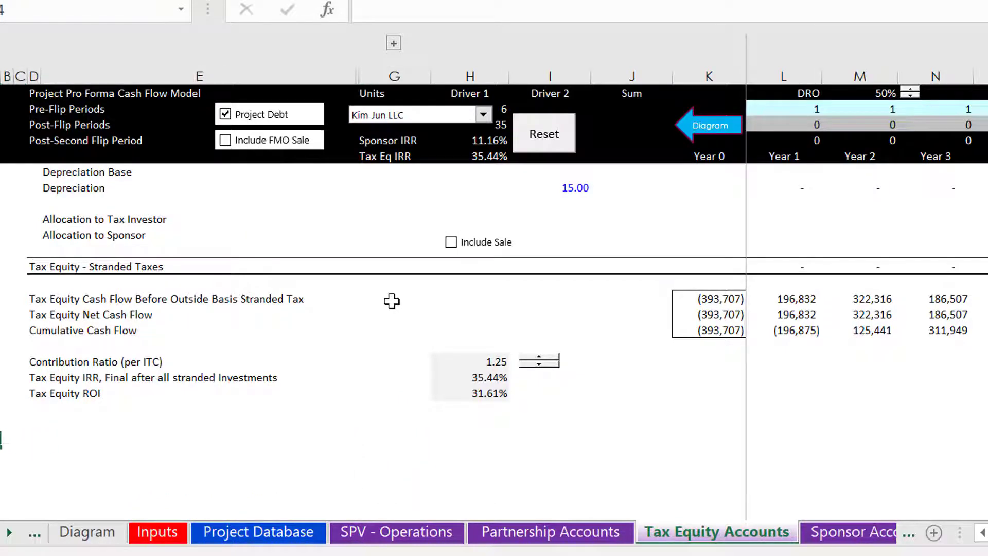
key("Page_Up")
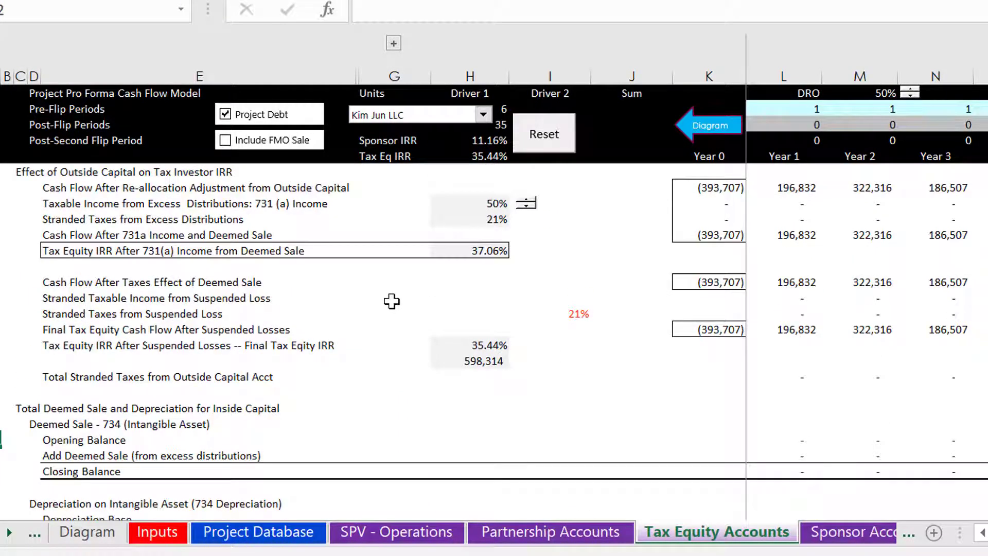
Step: Return to the Inputs sheet by way of the Diagram and review the Tax Equity Investor section
key("ctrl+Page_Up")
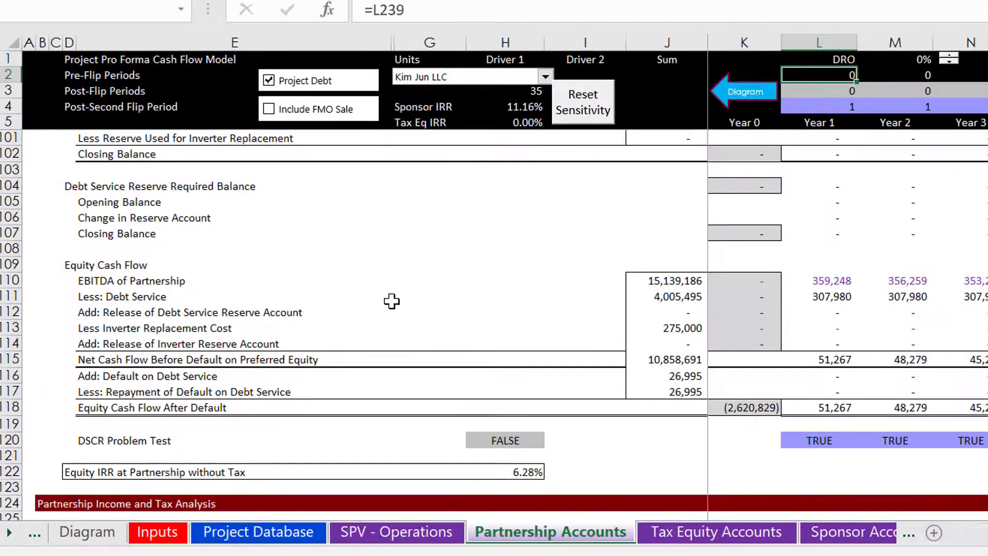
key("ctrl+Page_Up")
key("ctrl+Page_Up")
key("ctrl+Page_Up")
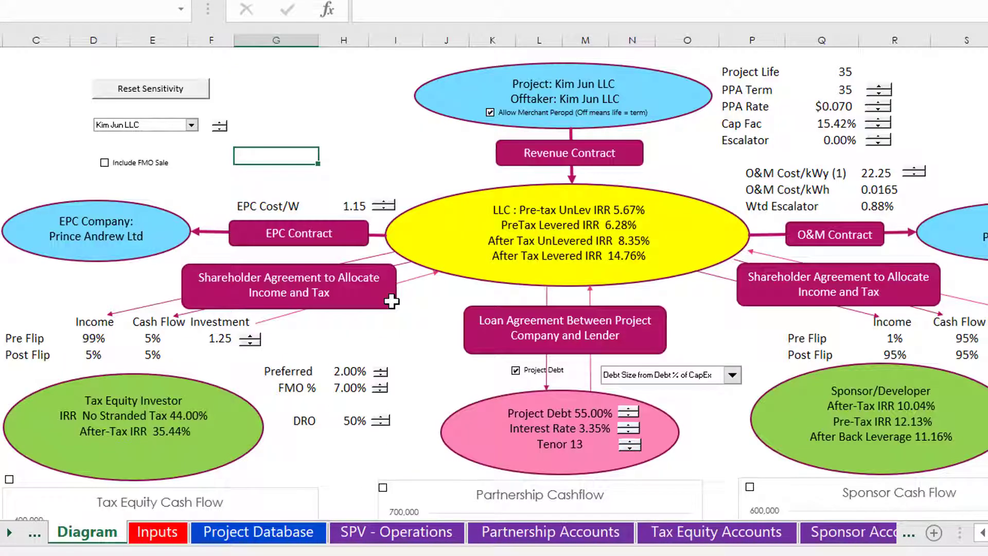
key("ctrl+Page_Down")
left_click(690, 421)
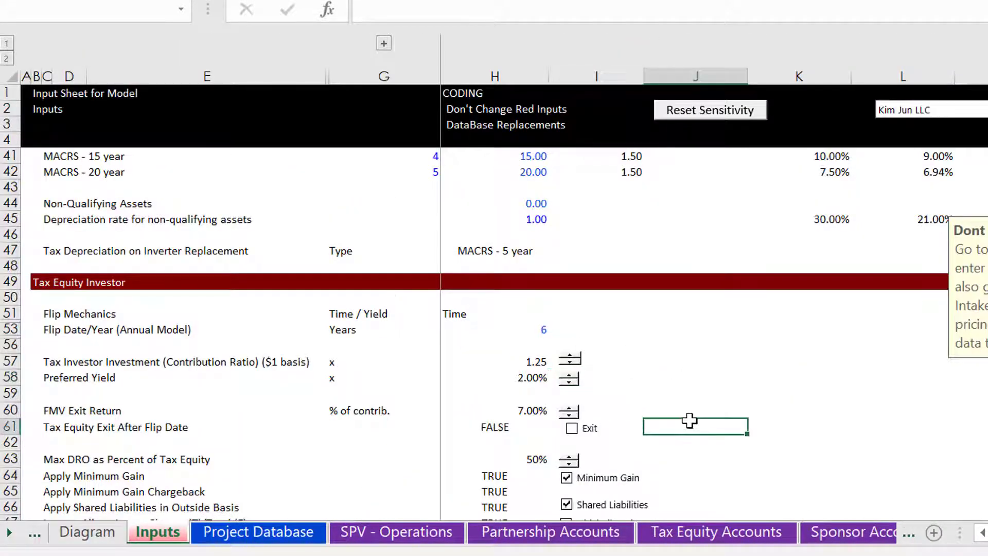
key("Down")
key("Down")
key("Down")
key("Down")
key("Down")
key("Down")
key("Up")
key("Up")
key("Up")
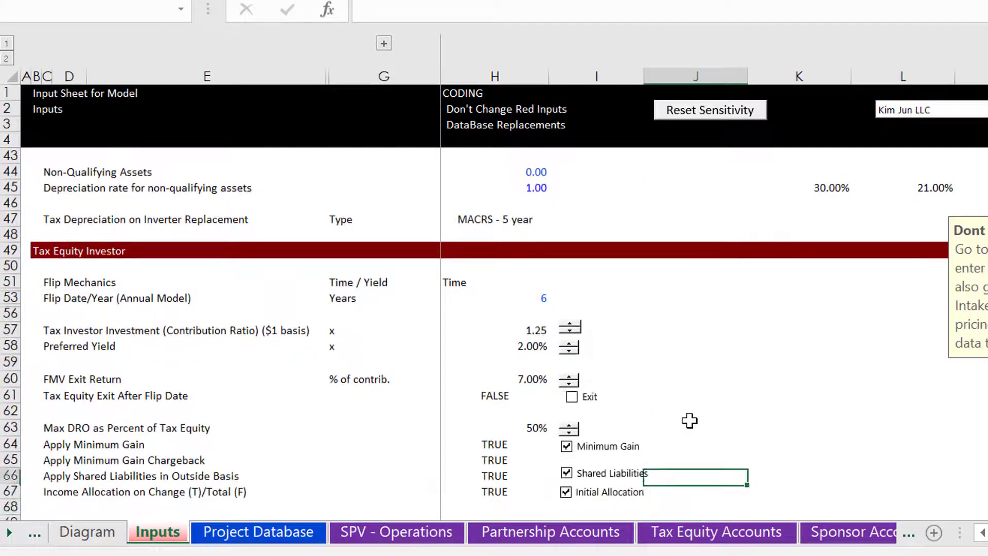
Step: Replace the FMV Exit Return label in the Tax Equity Investor section with "Fair Market Option Pct"
key("Left")
key("Left")
key("Left")
key("Left")
key("Left")
key("Up")
key("Up")
key("Up")
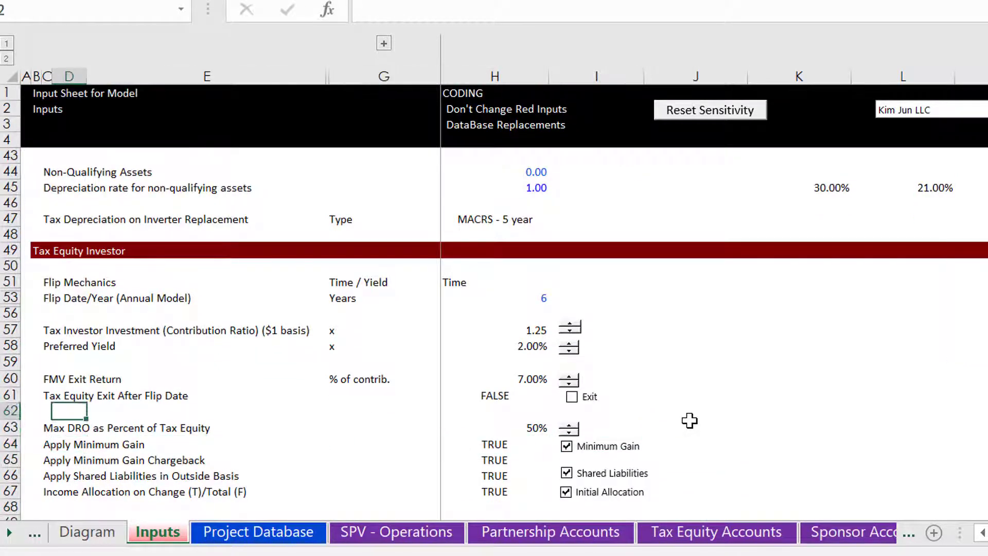
key("Left")
key("Up")
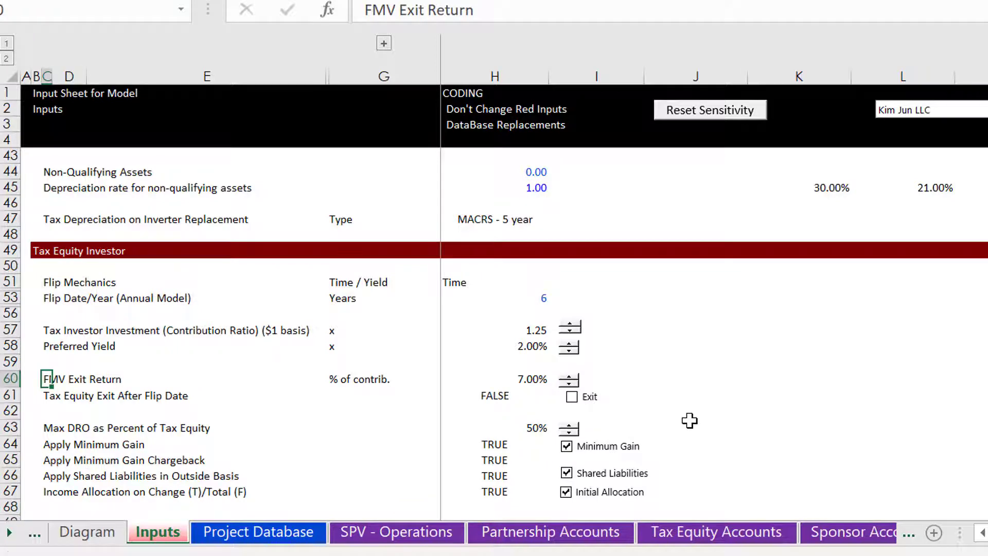
key("F2")
type("ar")
key("BackSpace")
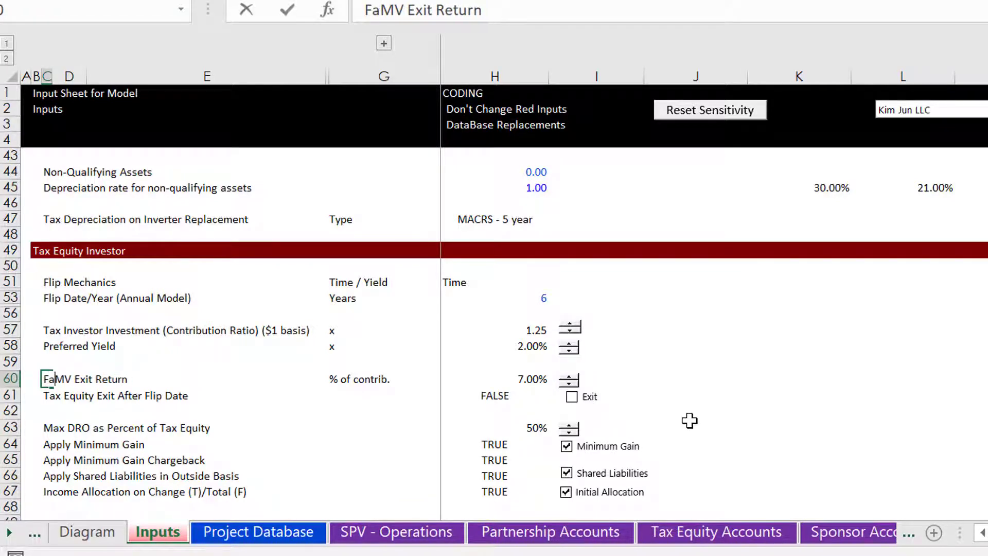
type("ir ")
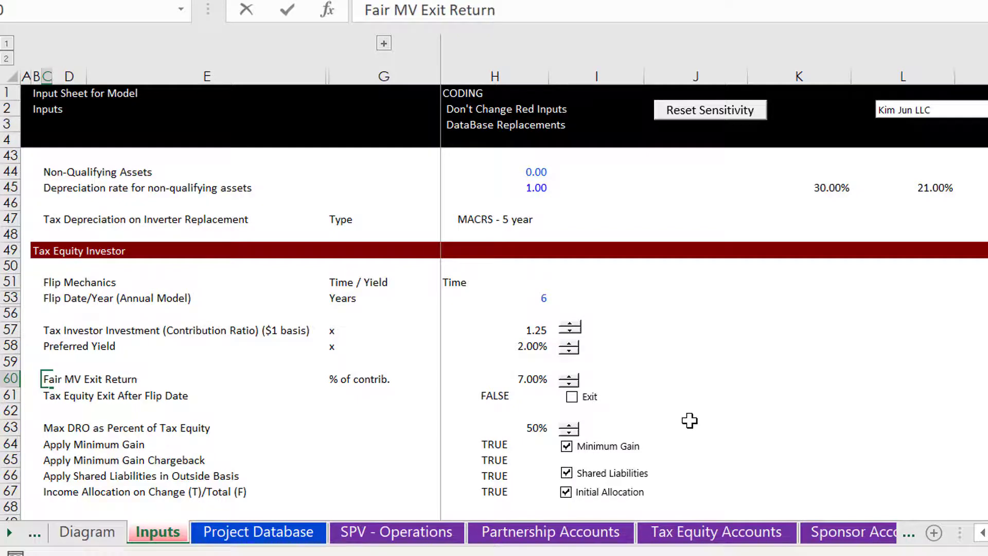
type("Market ")
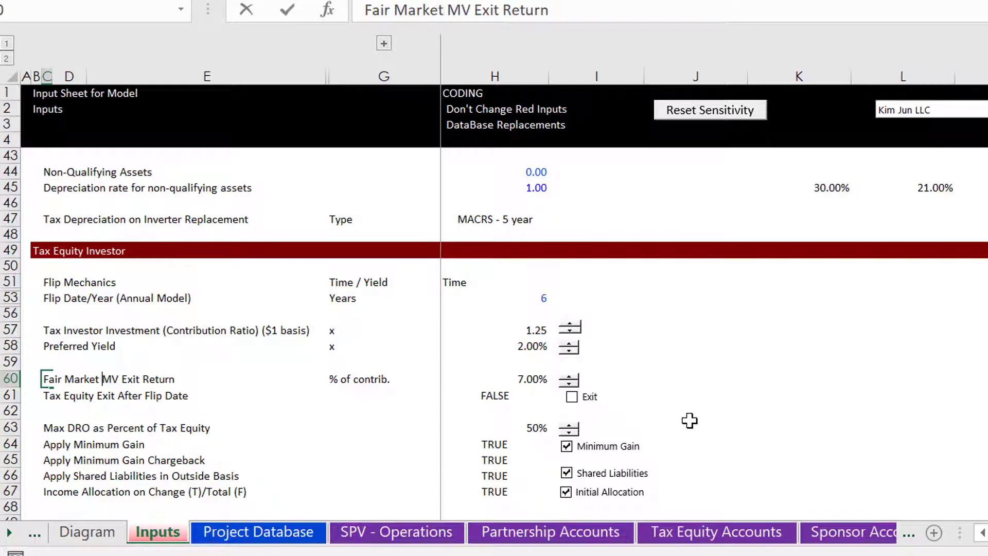
type("Optio")
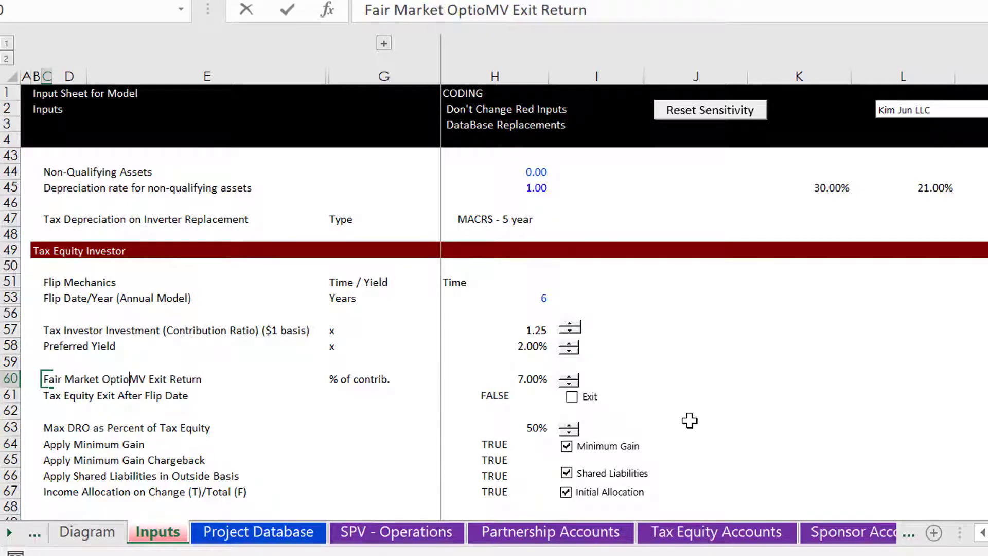
type("n")
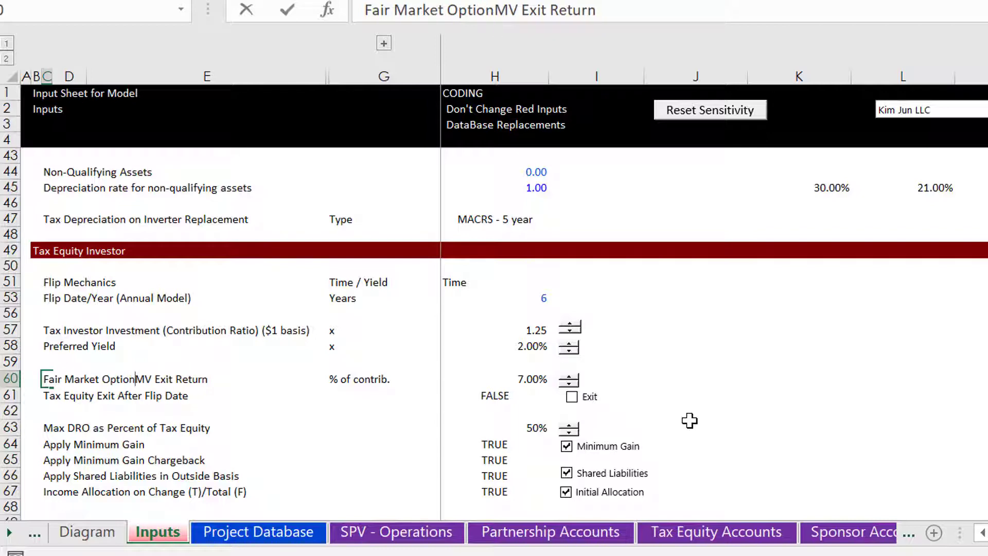
key("Delete")
key("Delete")
key("Delete")
key("Delete")
key("Delete")
key("Delete")
key("Delete")
key("Delete")
key("Delete")
key("Delete")
key("Delete")
key("Delete")
key("Delete")
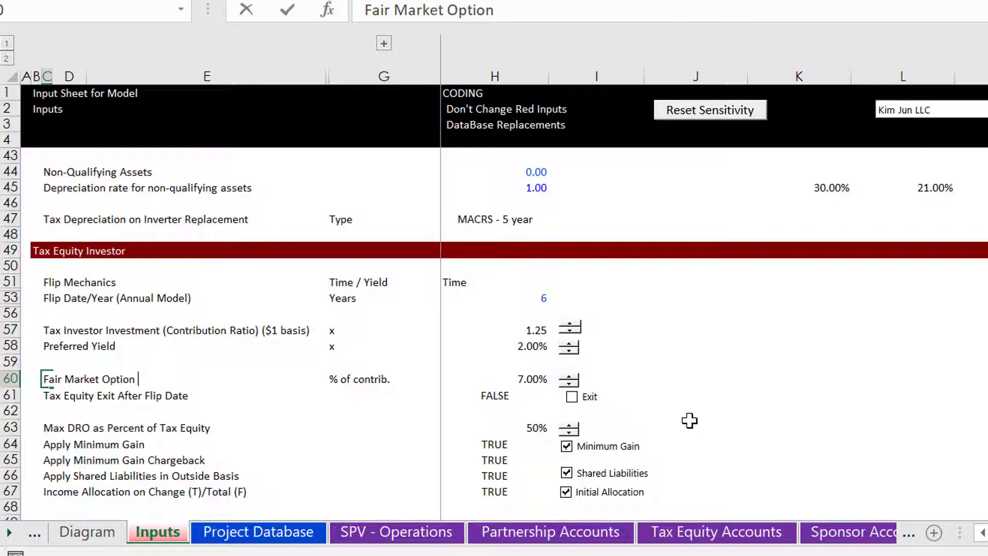
type("P")
type("cet")
key("BackSpace")
key("BackSpace")
key("BackSpace")
type("ct")
key("Return")
key("Up")
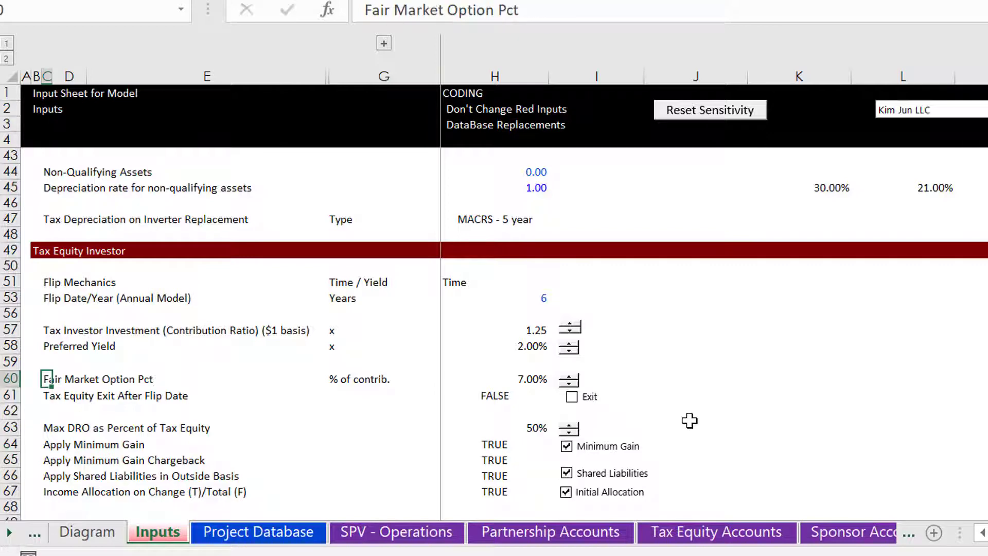
Step: Reword the fair market option row's label as "Fair Market Option Pecent"
key("Right")
key("Right")
key("Right")
key("Right")
key("Left")
key("Right")
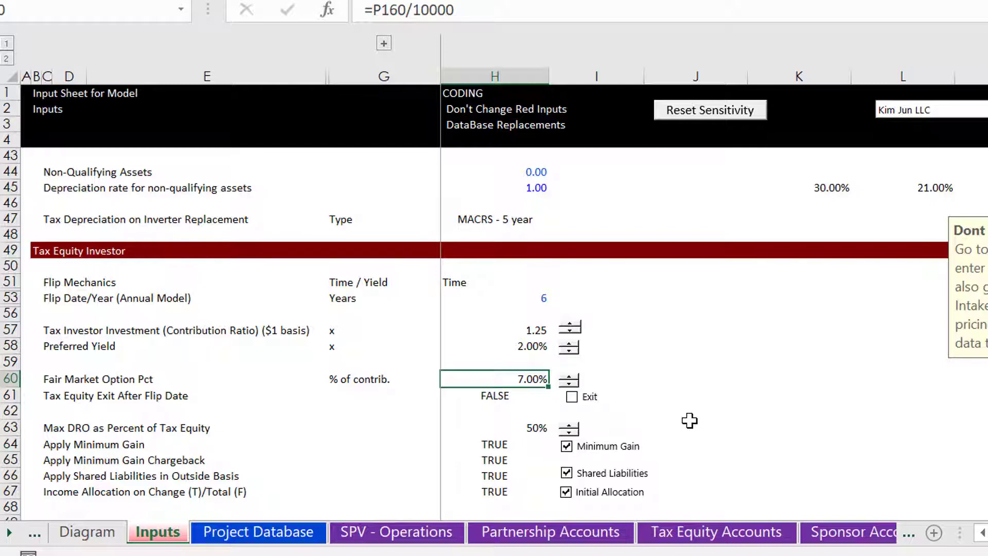
key("Left")
key("Left")
key("Left")
key("Left")
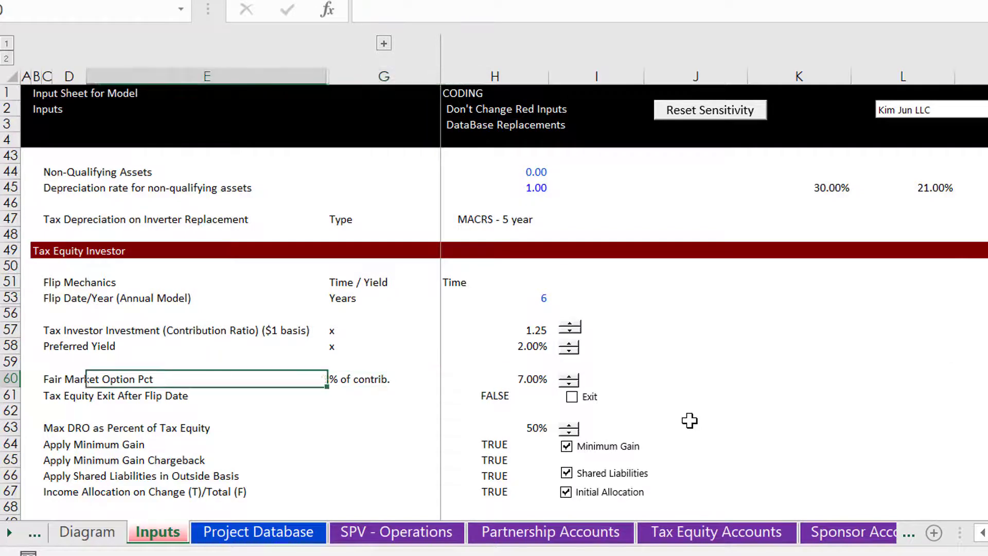
key("F2")
key("BackSpace")
key("BackSpace")
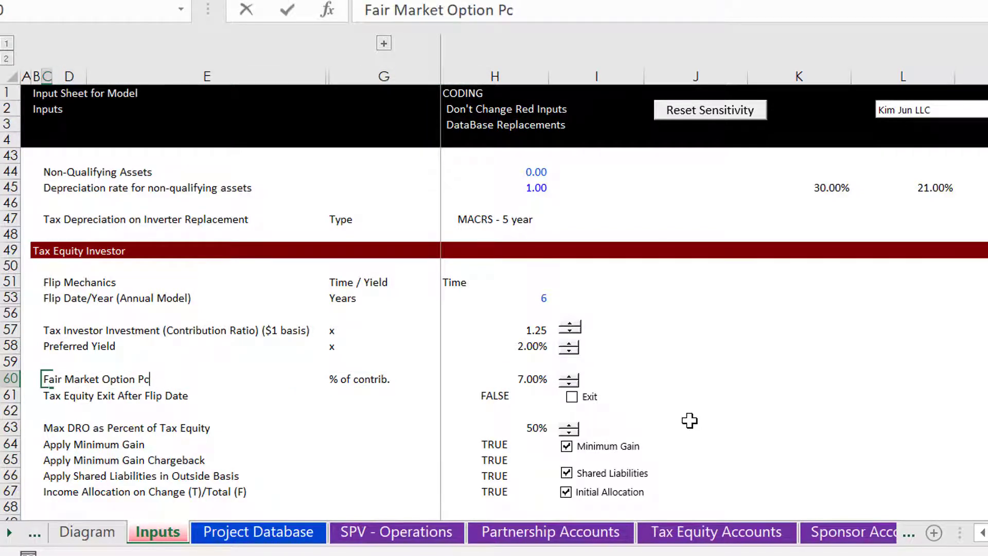
type("ecent")
key("Return")
Step: Inspect the fair market option's value and unit, along with the Contribution Ratio above it
key("Up")
key("Right")
key("Right")
key("Right")
key("Right")
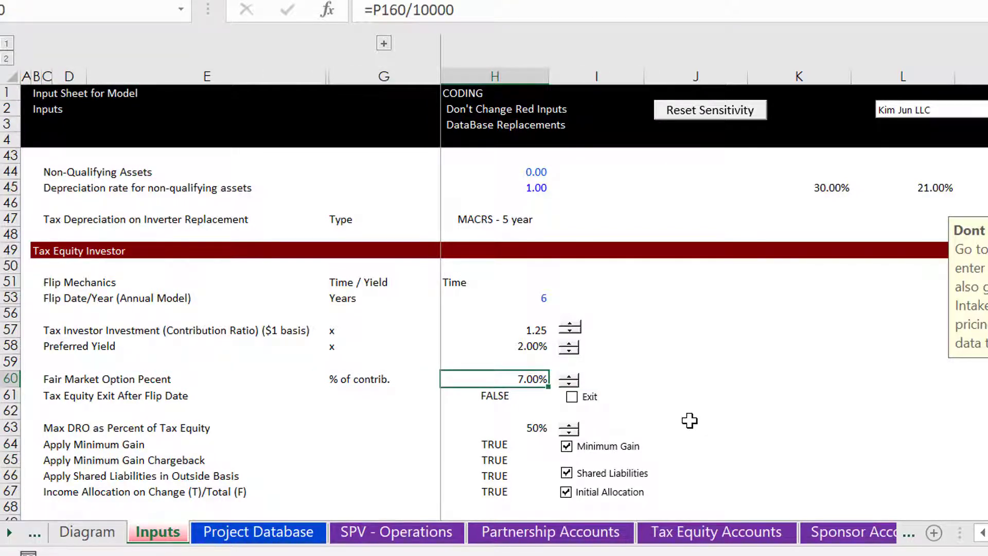
key("Left")
key("Left")
key("Right")
key("Right")
key("Up")
key("Up")
key("Up")
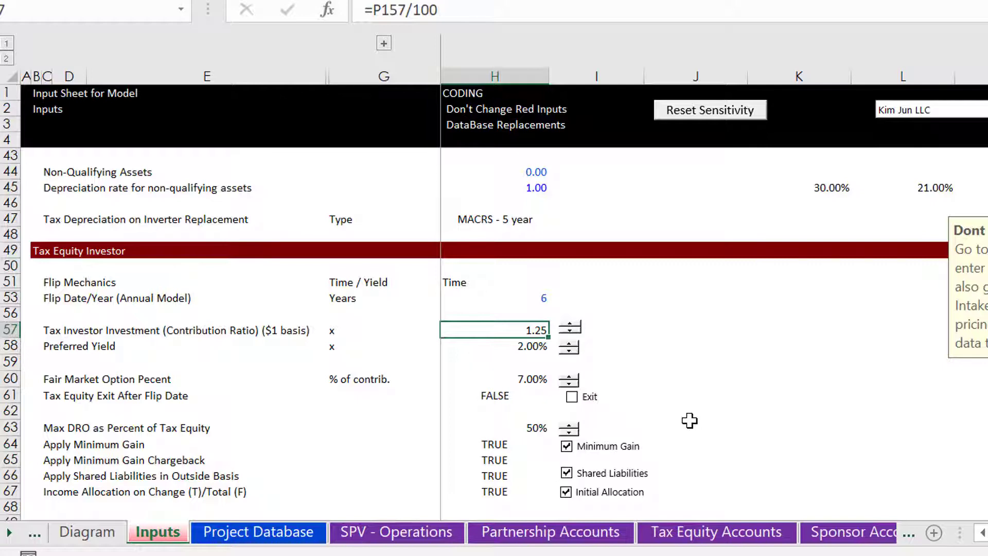
Step: Try to enter the formula =H160/(.25/1.25) in column J of the fair market option row
key("Down")
key("Down")
key("Down")
key("Right")
key("Right")
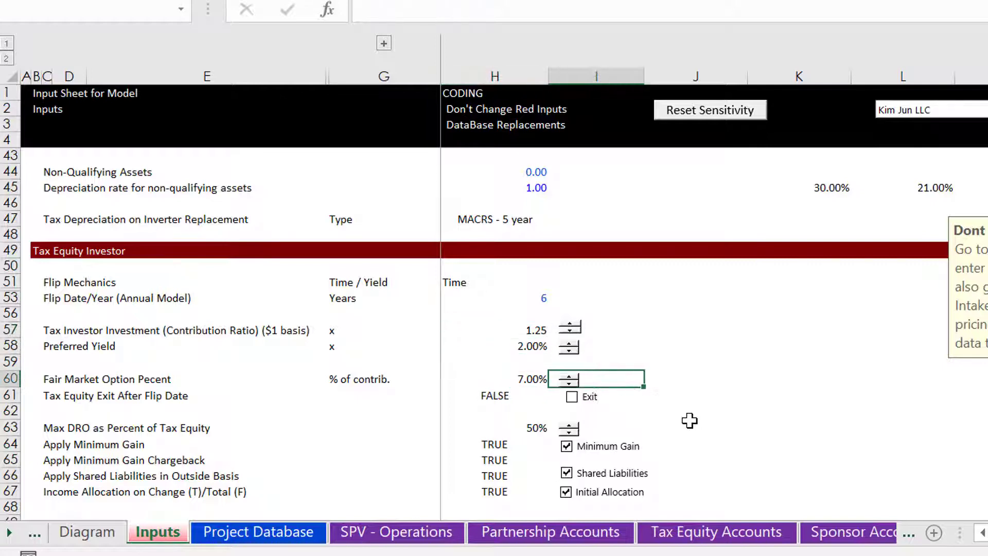
type("=")
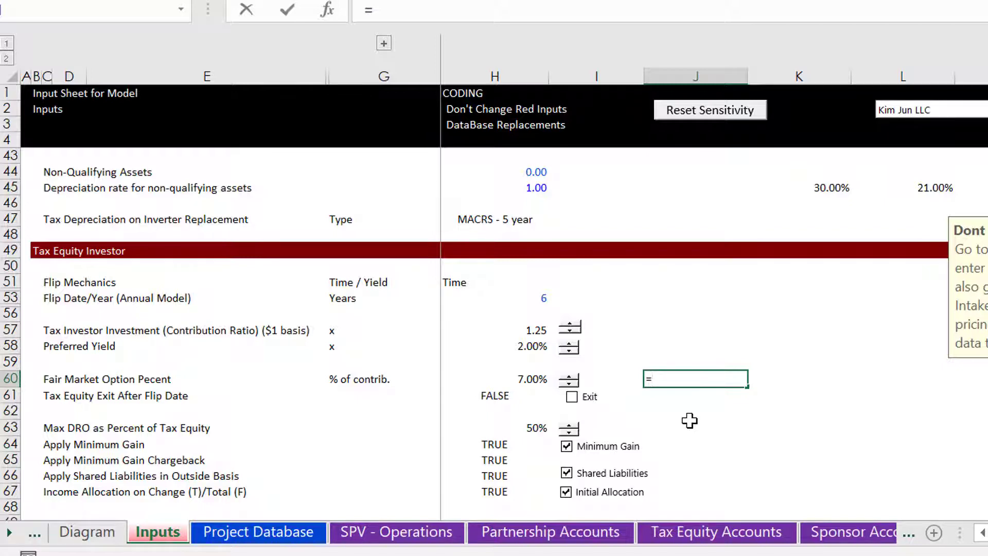
key("Left")
key("Left")
type("/(")
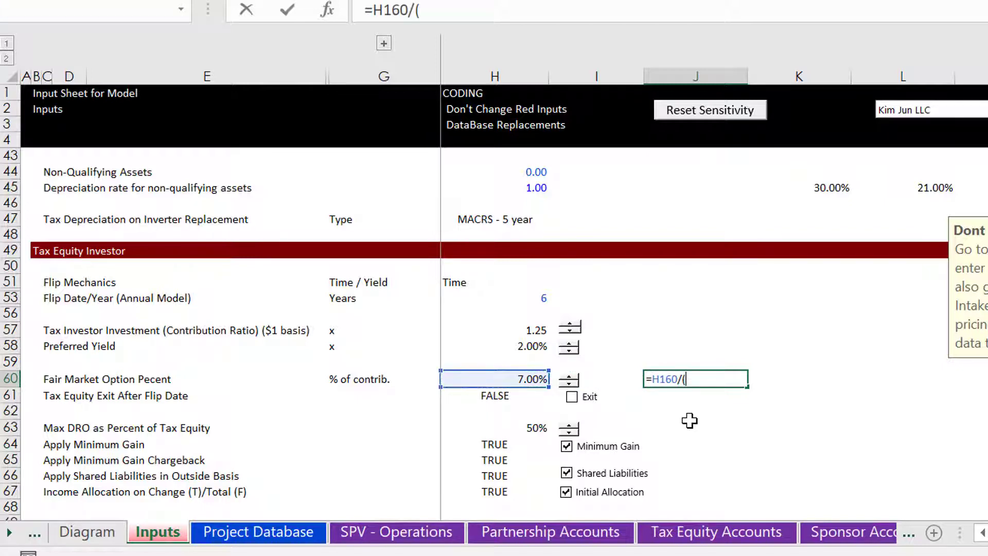
type(".25/1.25")
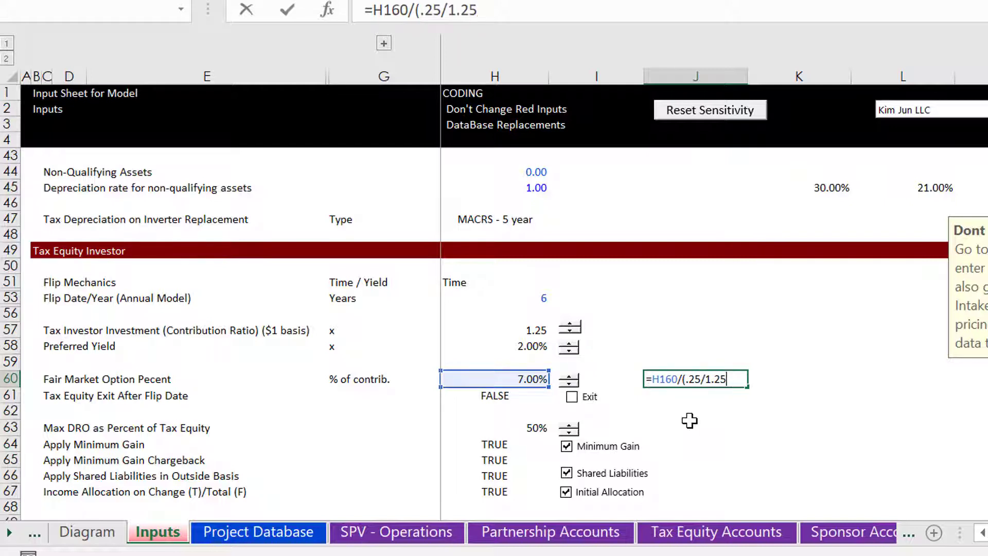
key("Return")
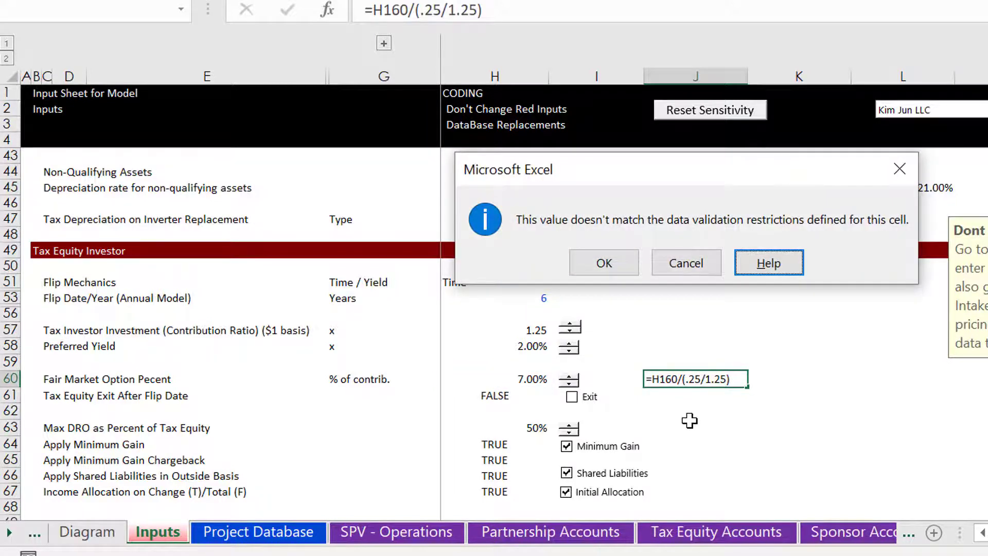
key("Escape")
Step: Switch the Tax Equity Exit After Flip Date option on and off several times, ending with it off
left_click(509, 396)
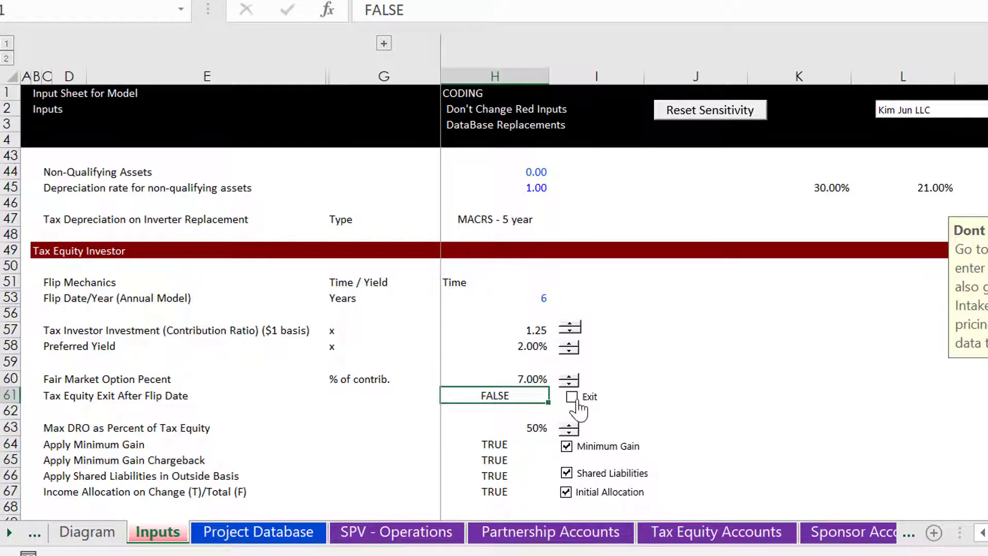
left_click(573, 397)
left_click(573, 397)
left_click(572, 397)
left_click(573, 397)
left_click(512, 376)
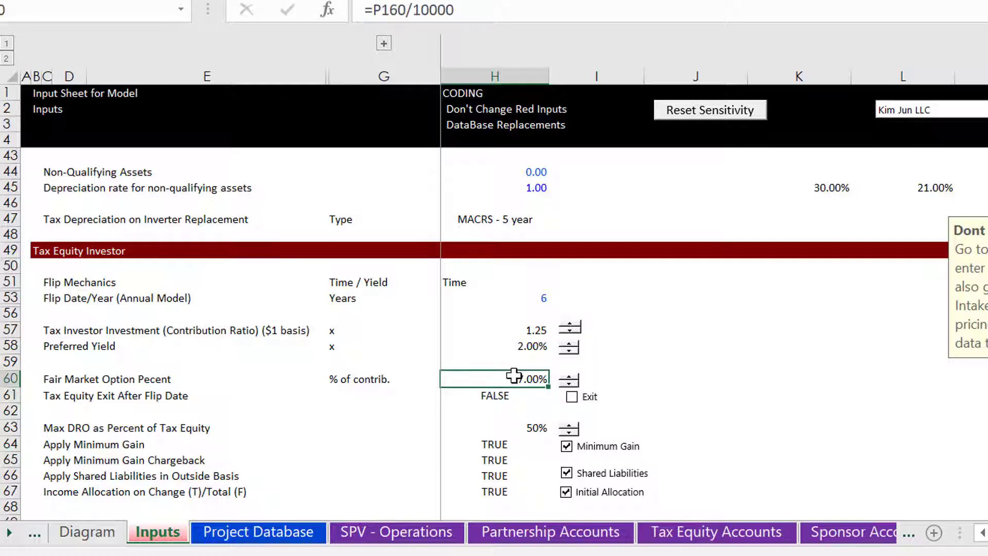
left_click(572, 399)
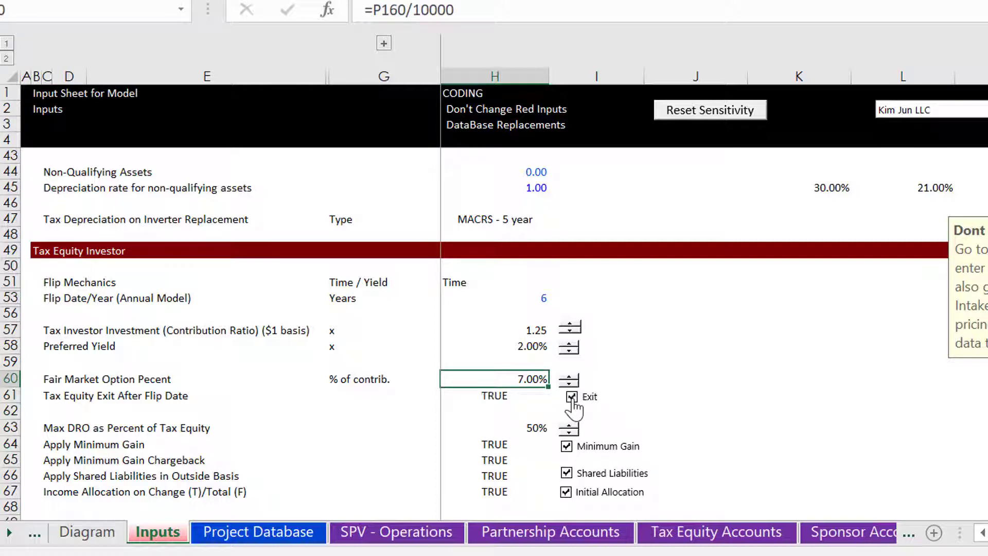
left_click(572, 398)
left_click(572, 399)
left_click(572, 399)
left_click(573, 398)
left_click(573, 399)
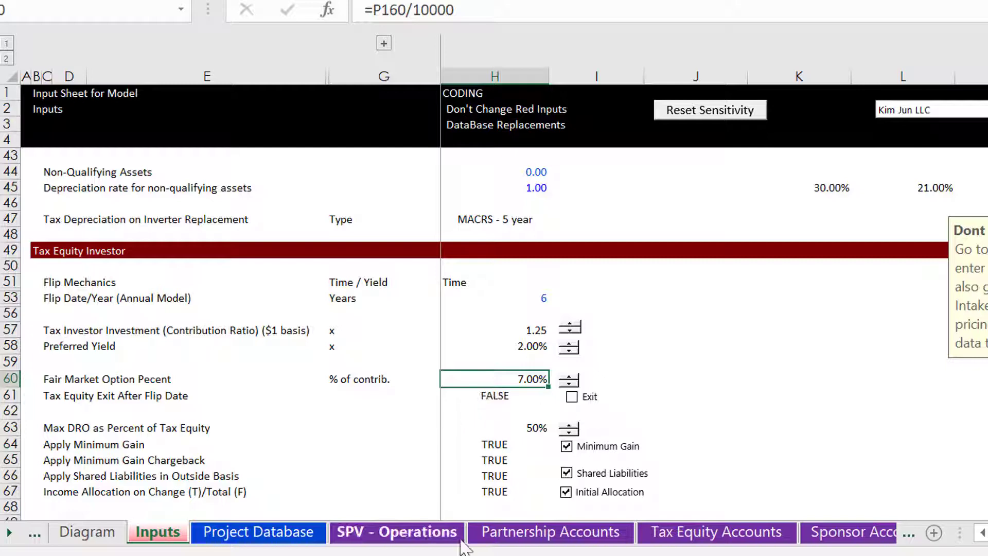
Step: Inspect the Max DRO as Percent of Tax Equity setting and the minimum gain and shared liabilities options below it
left_click(712, 435)
key("Down")
key("Down")
key("Down")
key("Down")
key("Down")
key("Down")
key("Down")
key("Down")
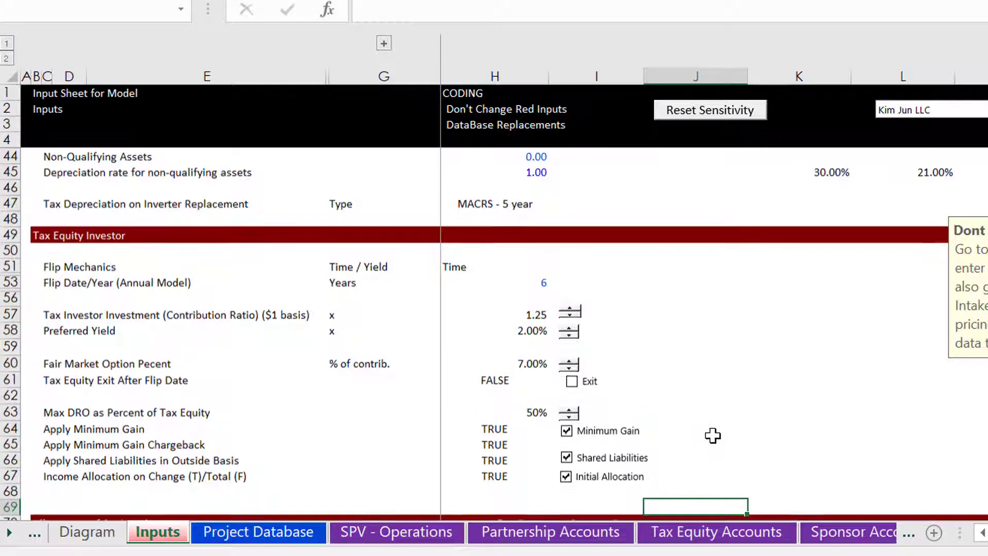
key("Up")
key("Up")
key("Up")
key("Up")
key("Up")
key("Up")
key("Up")
key("Up")
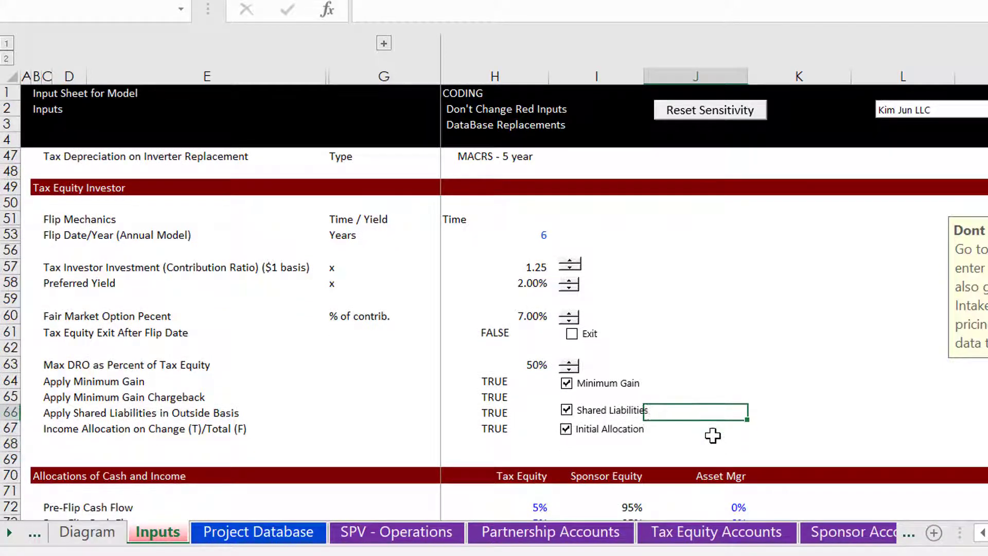
key("Left")
key("Left")
key("Left")
key("Right")
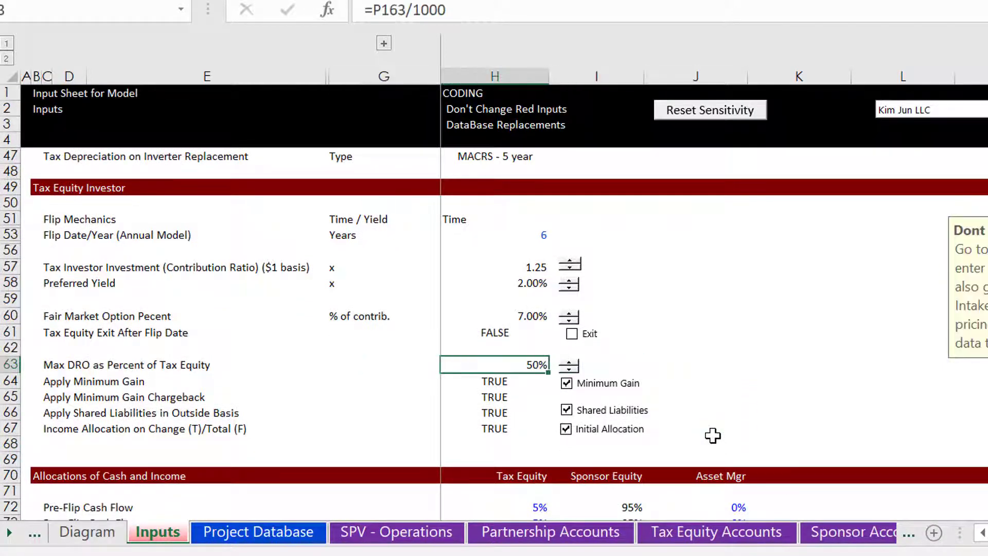
Step: Look through the pre-flip, post-flip and second-flip percentages in the Allocations of Cash and Income section
key("Down")
key("Down")
key("Down")
key("Down")
key("Down")
key("Down")
key("Down")
key("Down")
key("Down")
key("Down")
key("Down")
key("Down")
key("Down")
key("Down")
key("Down")
key("Down")
key("Down")
key("Down")
key("Down")
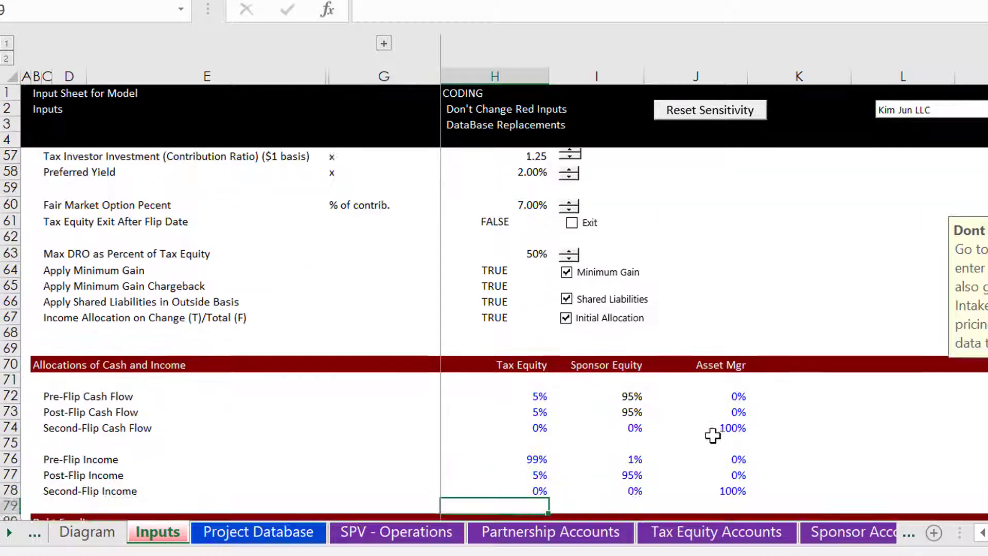
Step: Go back to the Max DRO as Percent of Tax Equity row and examine its value and formula
key("Up")
key("Up")
key("Up")
key("Up")
key("Up")
key("Up")
key("Up")
key("Up")
key("Up")
key("Up")
key("Up")
key("Up")
key("Up")
key("Up")
key("Up")
key("Up")
key("Up")
key("Up")
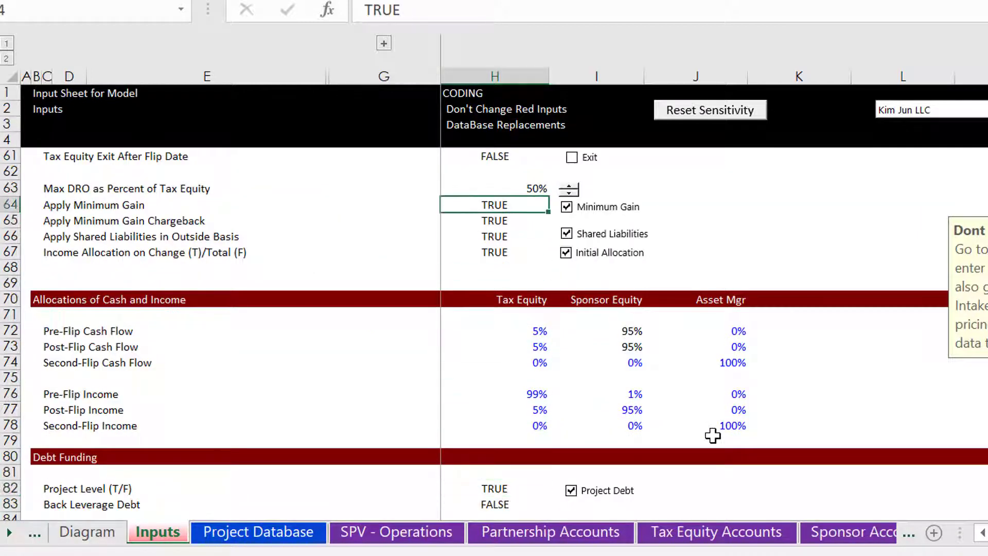
key("Up")
key("Up")
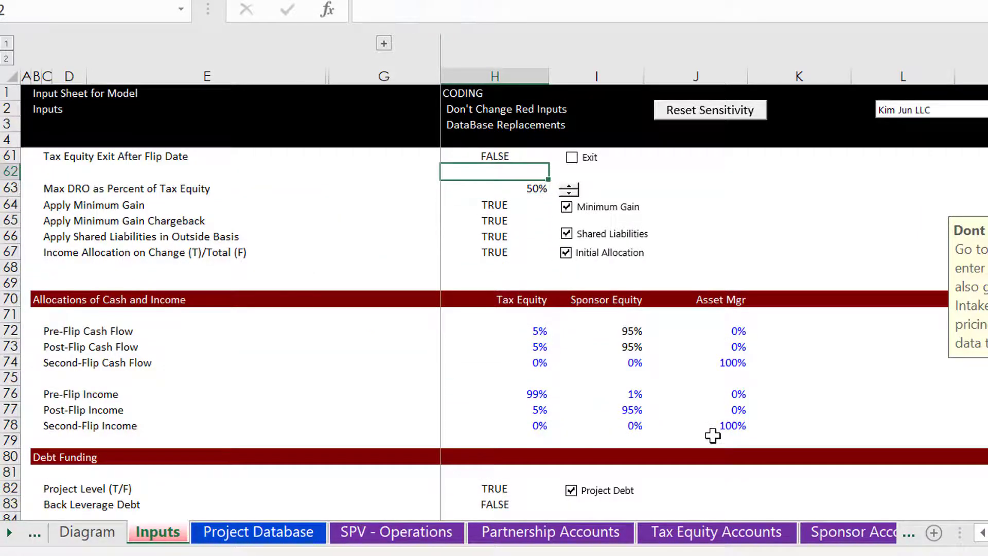
key("Down")
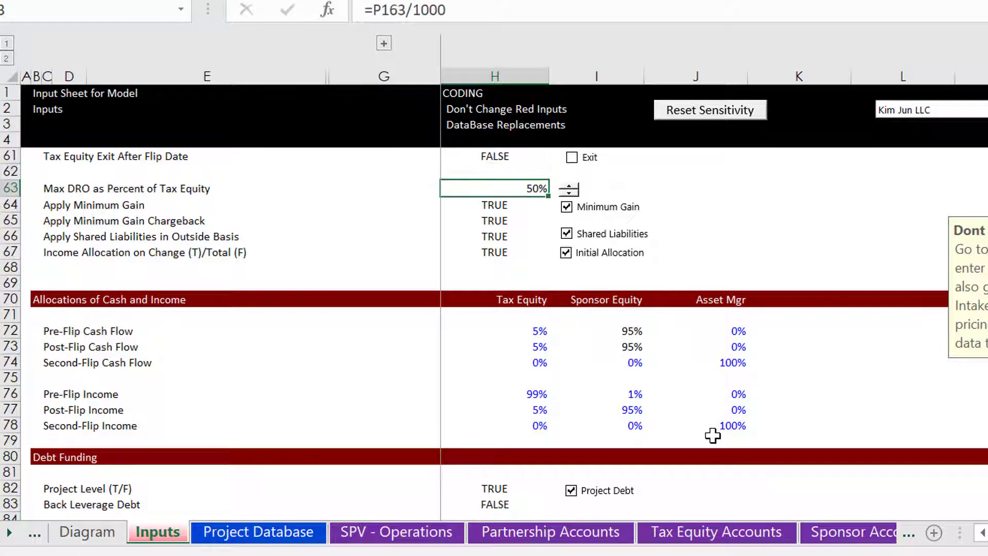
Step: Clear the Asset Mgr heading and its percentages through the Second-Flip Income row in the Allocations of Cash and Income section
key("Down")
key("Down")
key("Down")
key("Down")
key("Down")
key("Down")
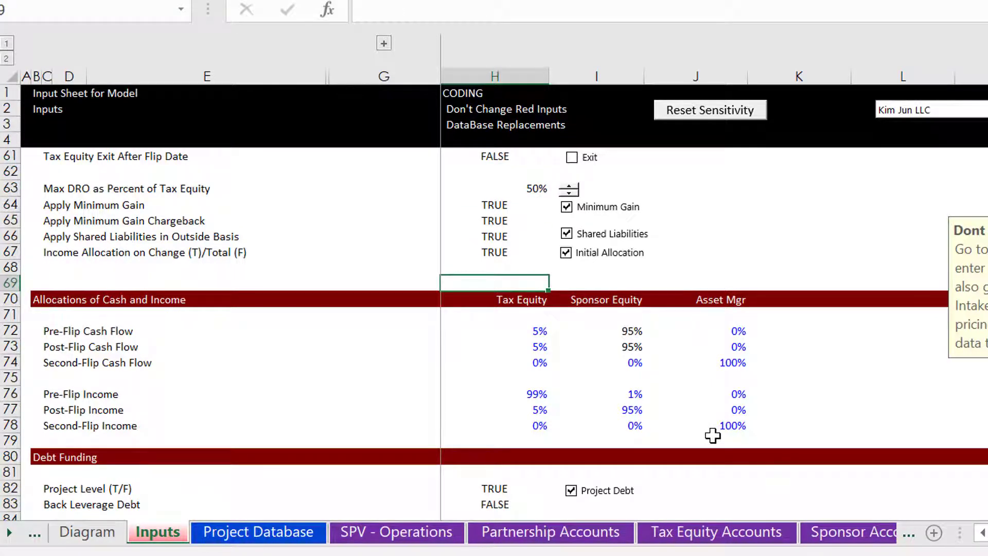
key("Down")
key("Right")
key("Right")
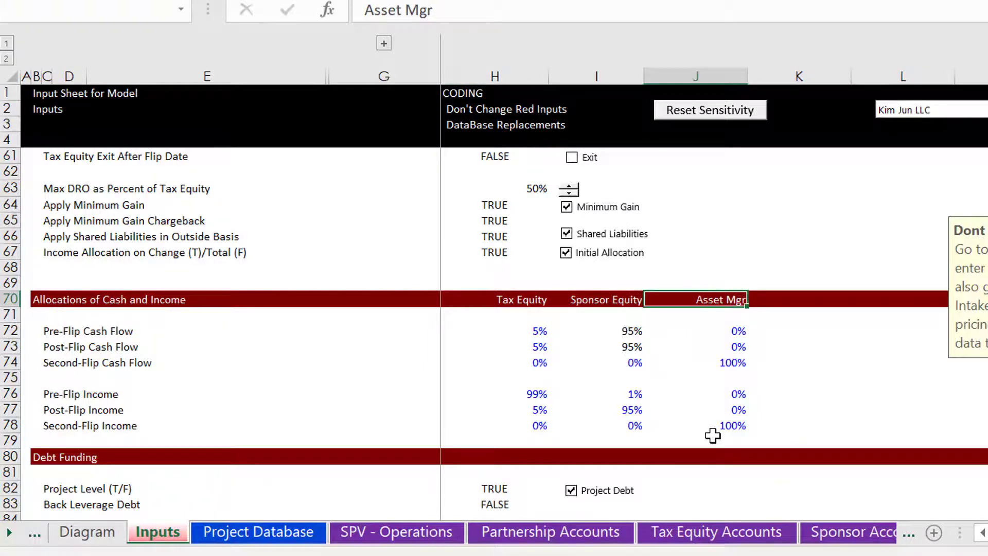
key("shift+Down")
key("shift+Down")
key("shift+Down")
key("shift+Down")
key("shift+Down")
key("shift+Down")
key("shift+Down")
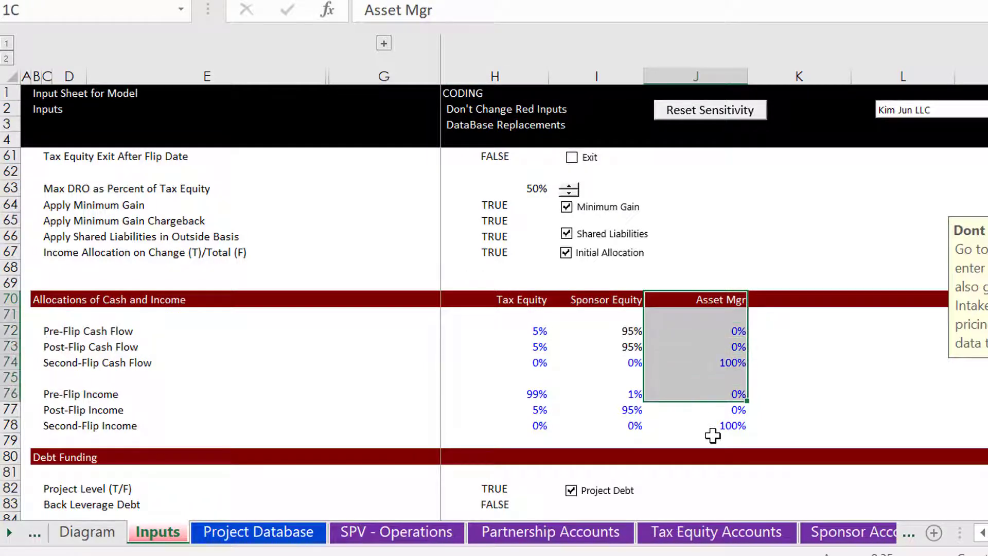
key("shift+Down")
key("Delete")
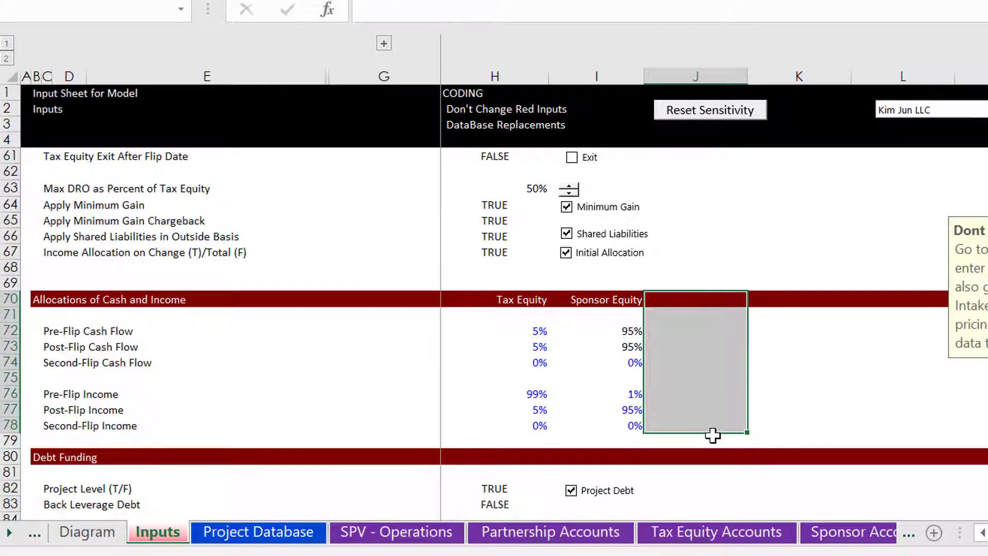
Step: Review the Tax Equity and Sponsor Equity headings and how pre-flip cash flow is split between the two parties
key("Left")
key("Left")
key("Left")
key("Right")
key("Right")
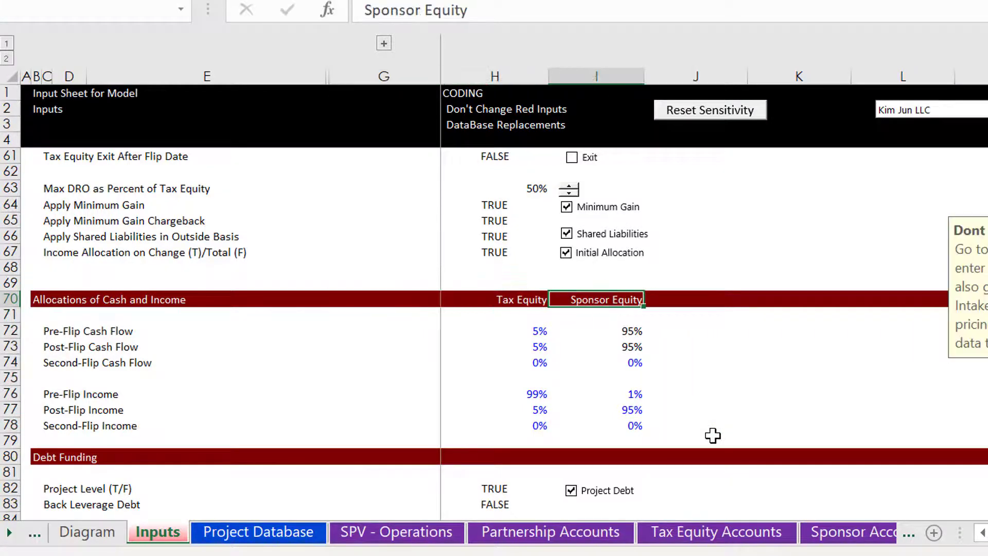
key("Left")
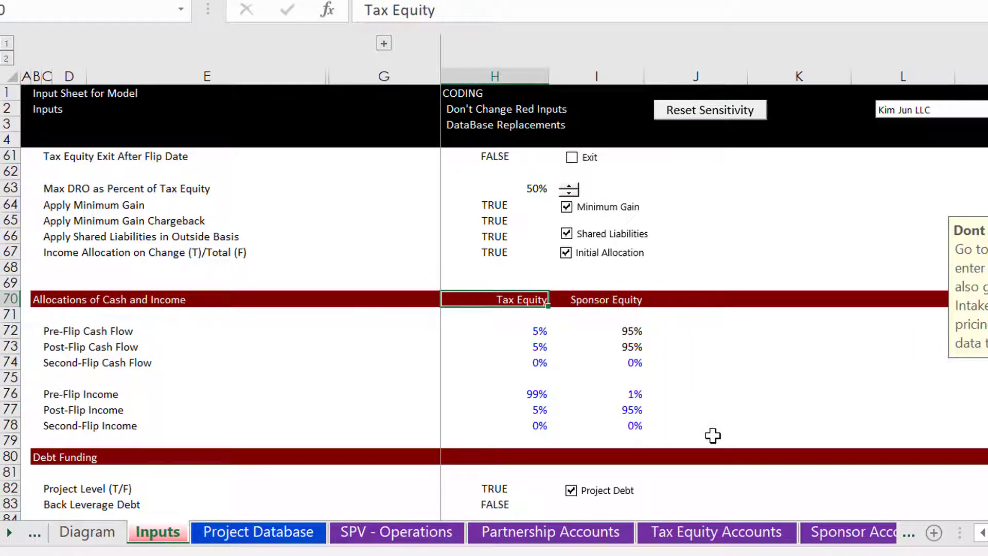
key("Right")
key("Right")
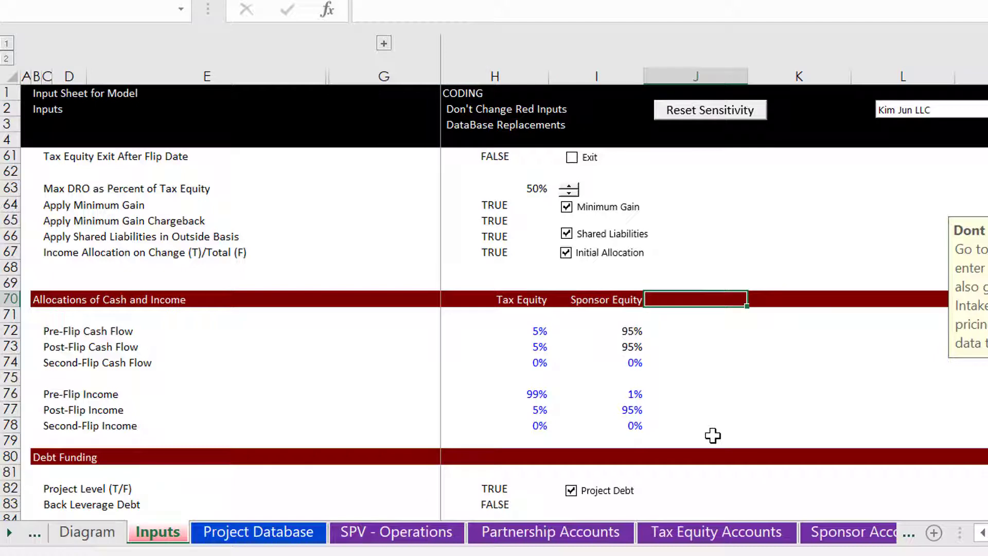
key("Left")
key("Left")
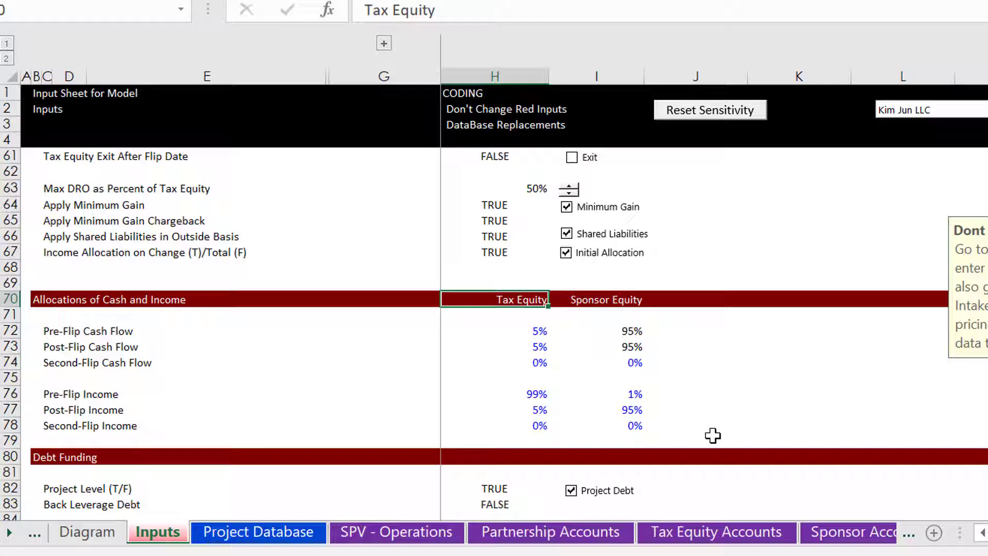
key("Down")
key("Down")
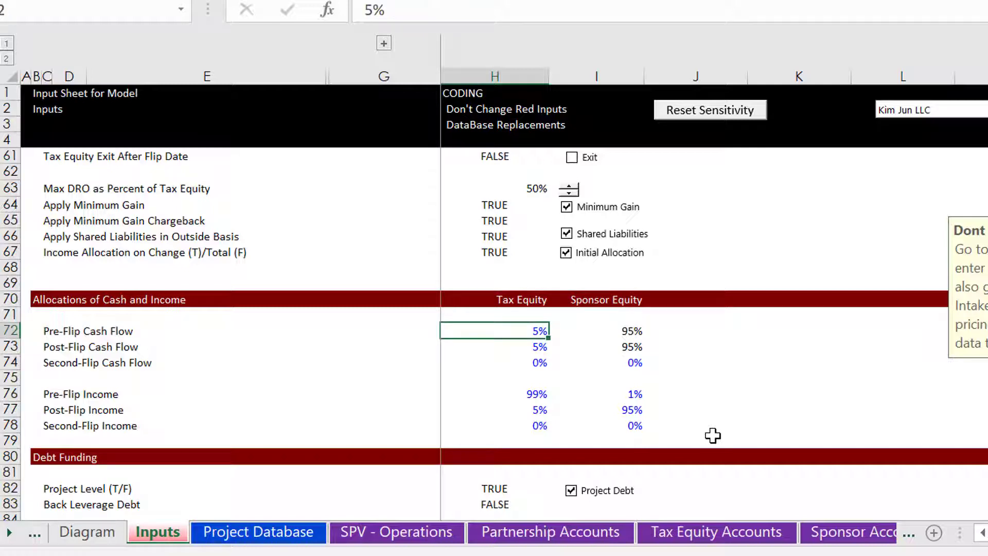
key("Left")
key("Left")
key("Right")
key("Right")
key("Right")
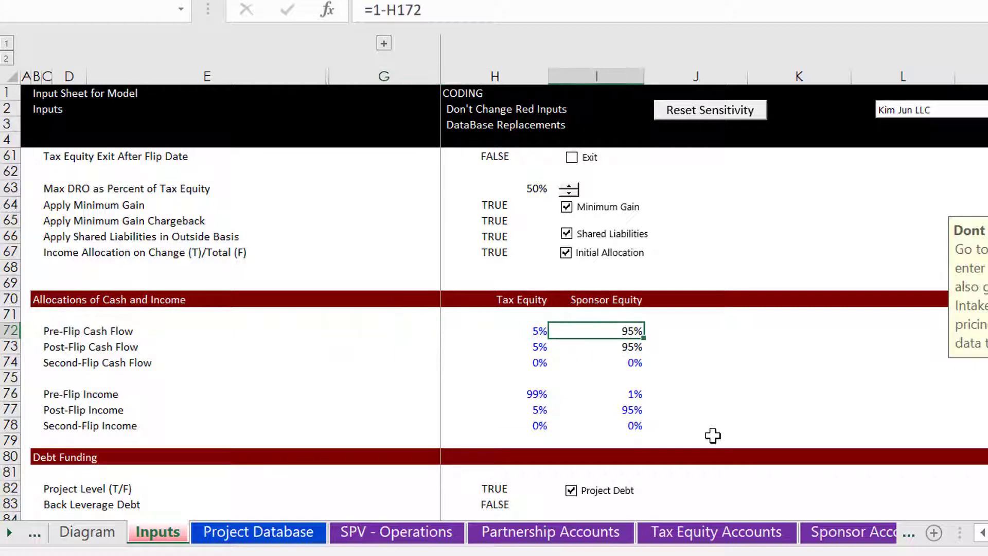
Step: Extend the allocations section heading to read "Allocations of Cash and Income without Sale from Tax Investor to Sponsor"
key("Left")
key("Left")
key("Left")
key("Left")
key("Left")
key("Up")
key("Up")
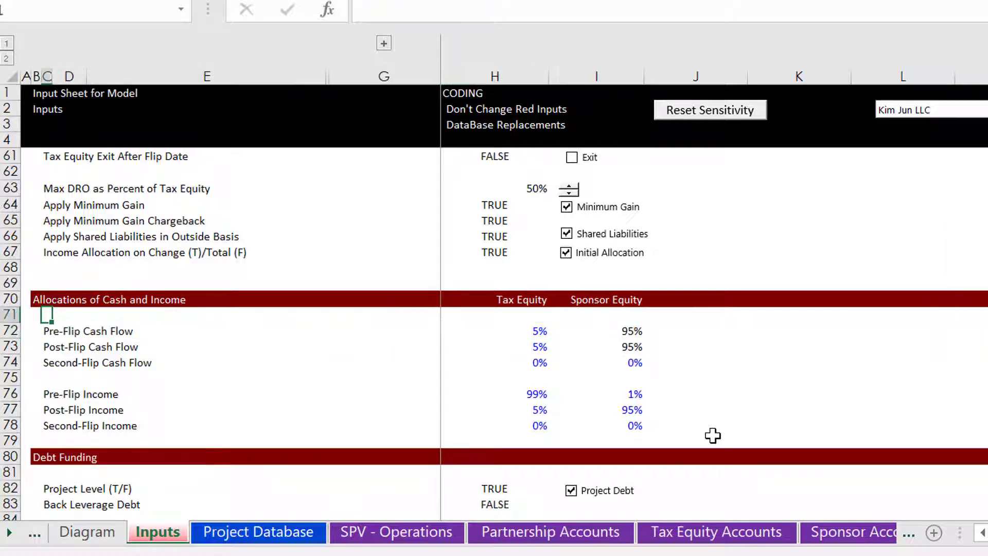
key("Left")
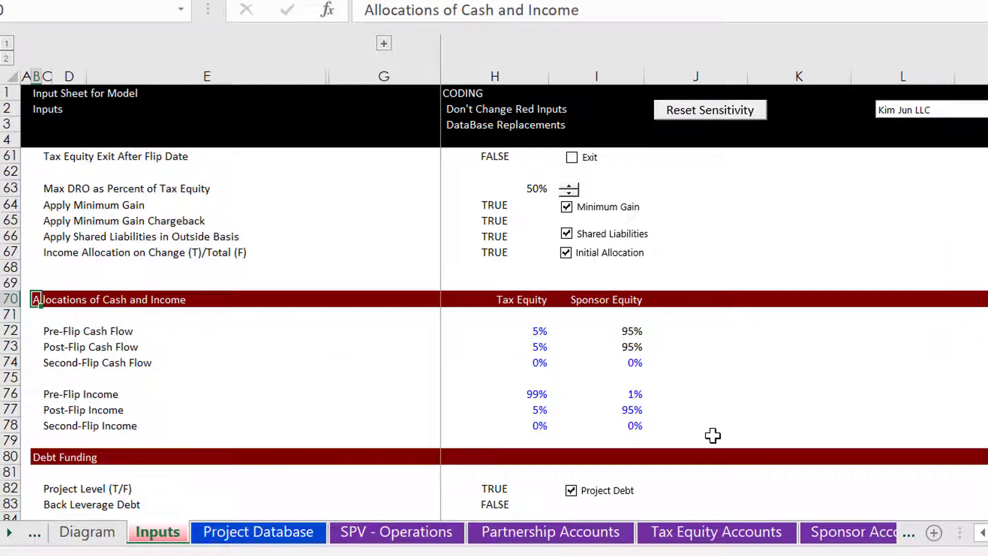
key("F2")
type("wi")
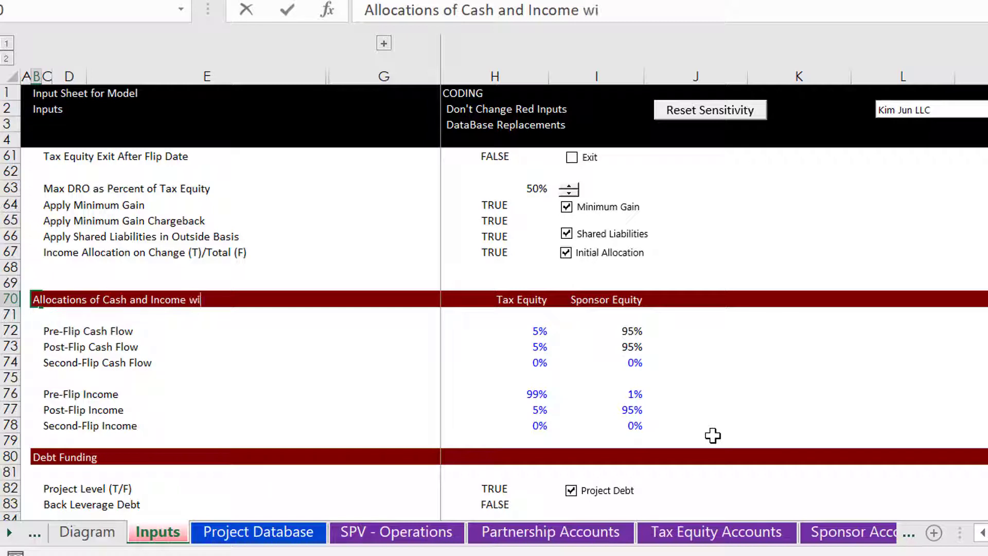
type("thout ")
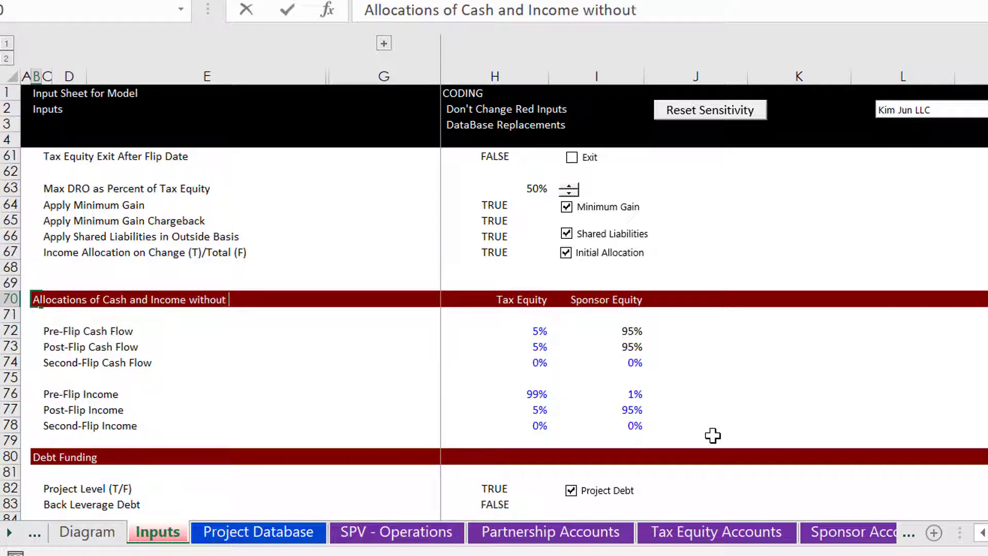
type("Sale from ")
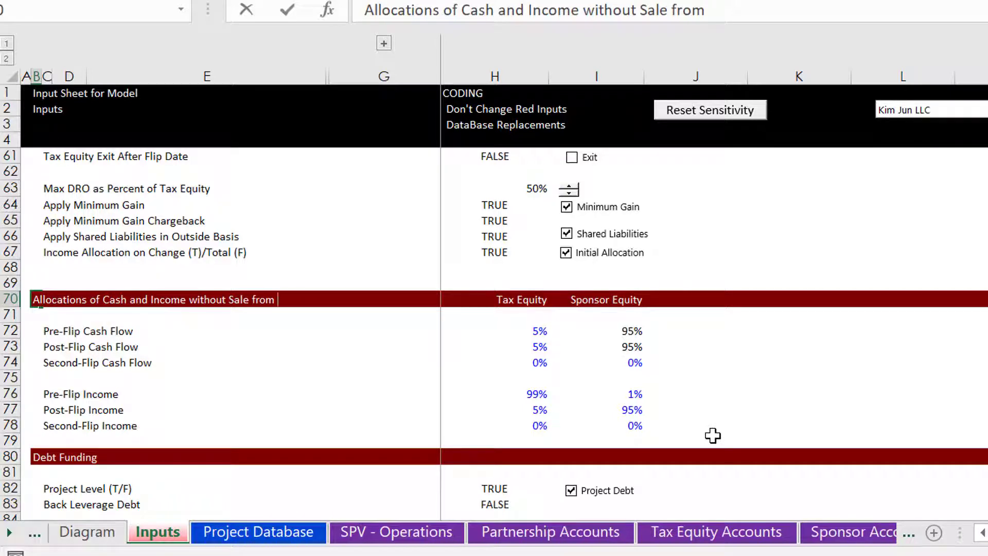
type("Tax In")
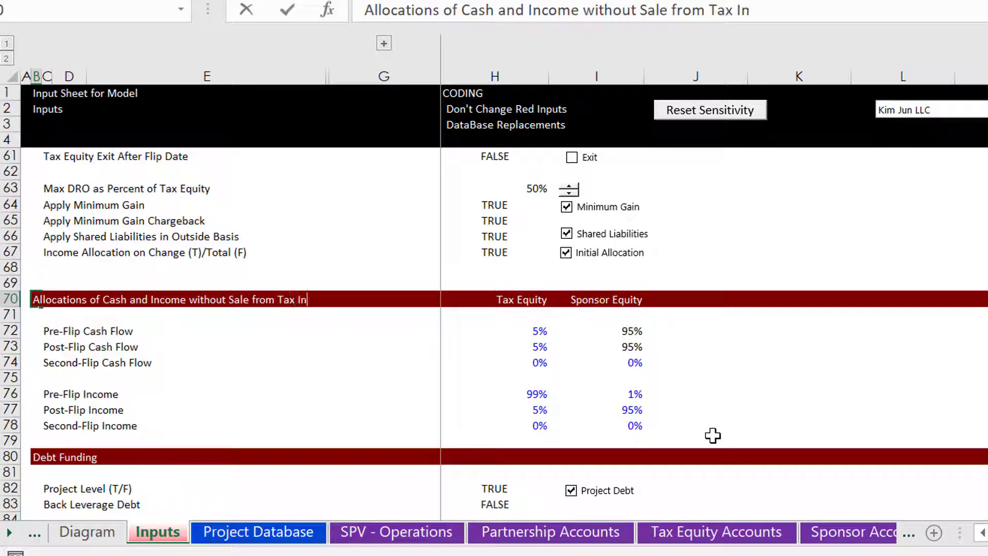
type("vestor")
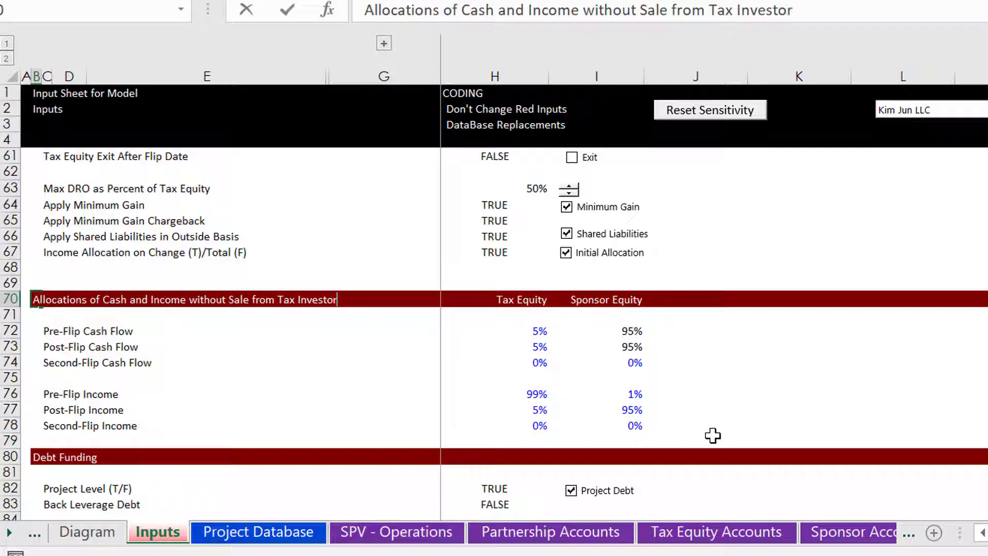
type(" to Sponsor")
key("Return")
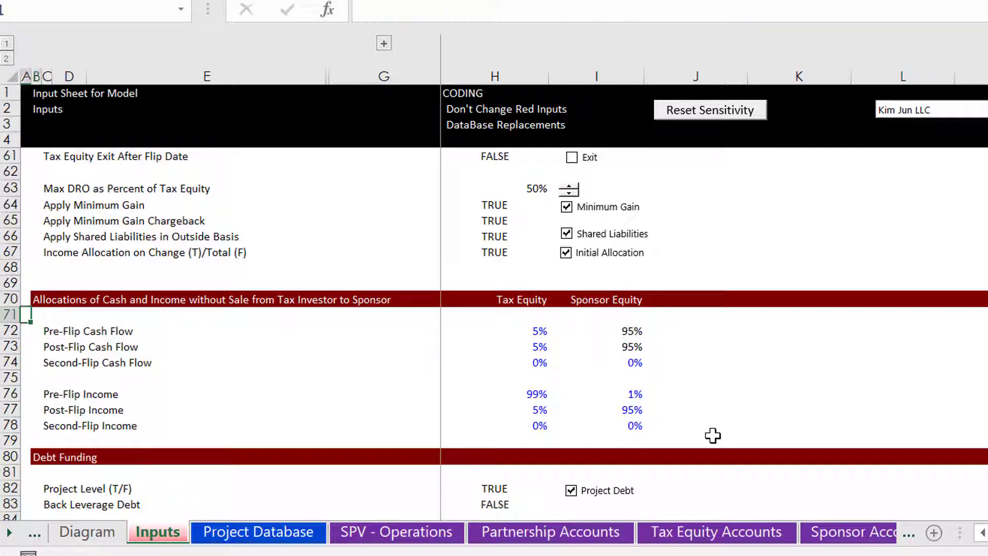
Step: Check the sponsor's pre-flip cash flow formula and the allocation rows beneath the reworded heading
key("Down")
key("Right")
key("Right")
key("Right")
key("Right")
key("Right")
key("Right")
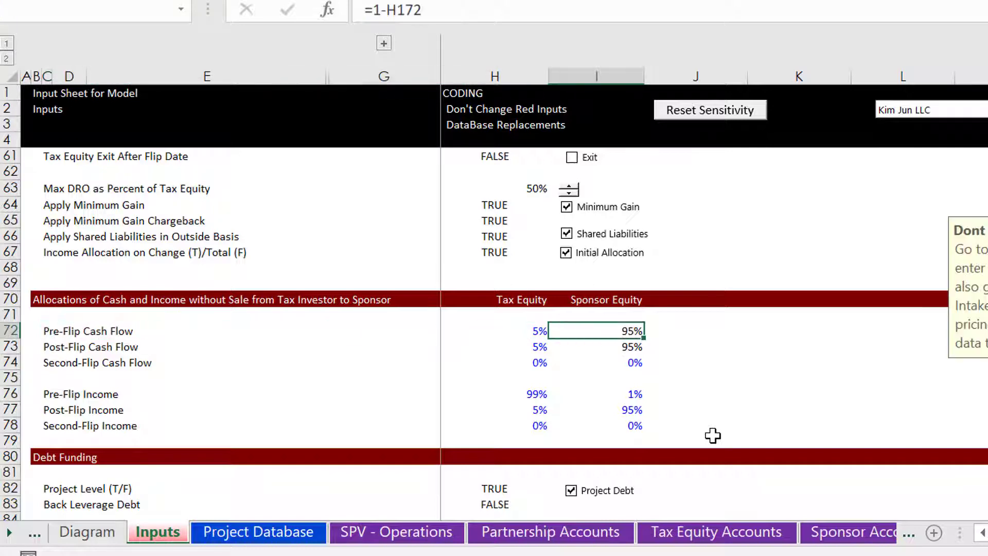
key("Right")
key("Left")
key("Left")
key("Left")
key("Down")
key("Down")
key("Down")
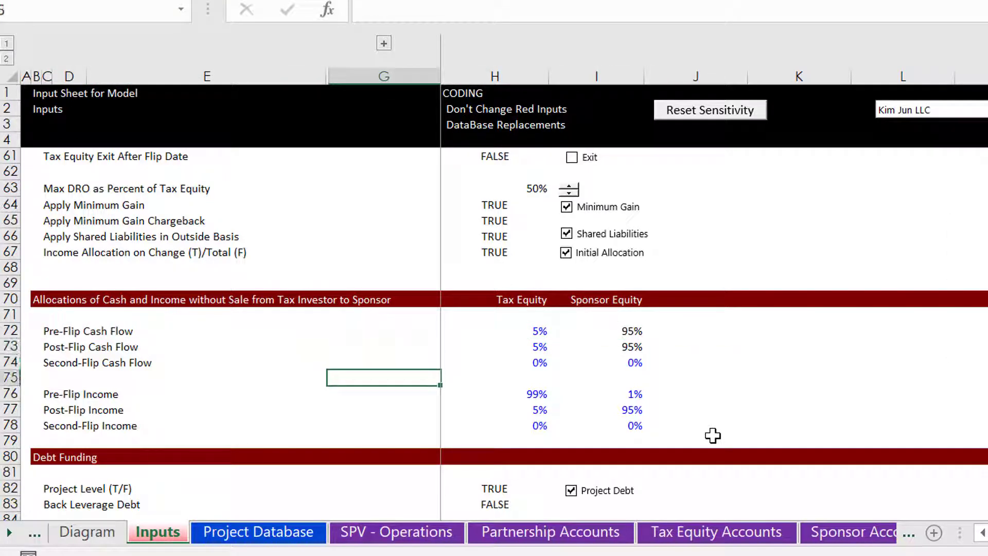
Step: Replace "Sale" with "Buyout" in the allocations section heading so it reads "Allocations of Cash and Income without Buyout from Tax Investor to Sponsor"
key("Up")
key("Up")
key("Up")
key("Up")
key("Up")
key("Left")
key("Left")
key("Left")
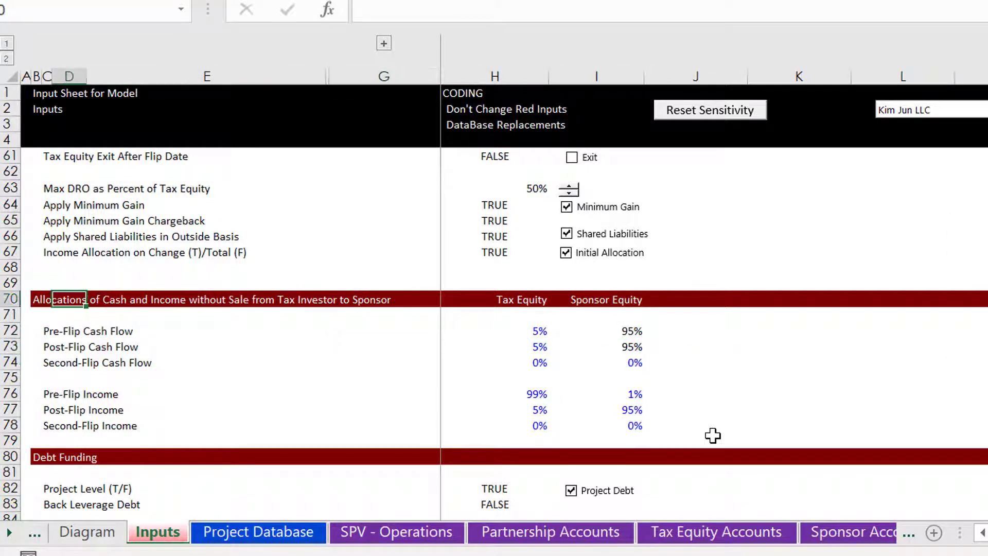
key("Left")
key("F2")
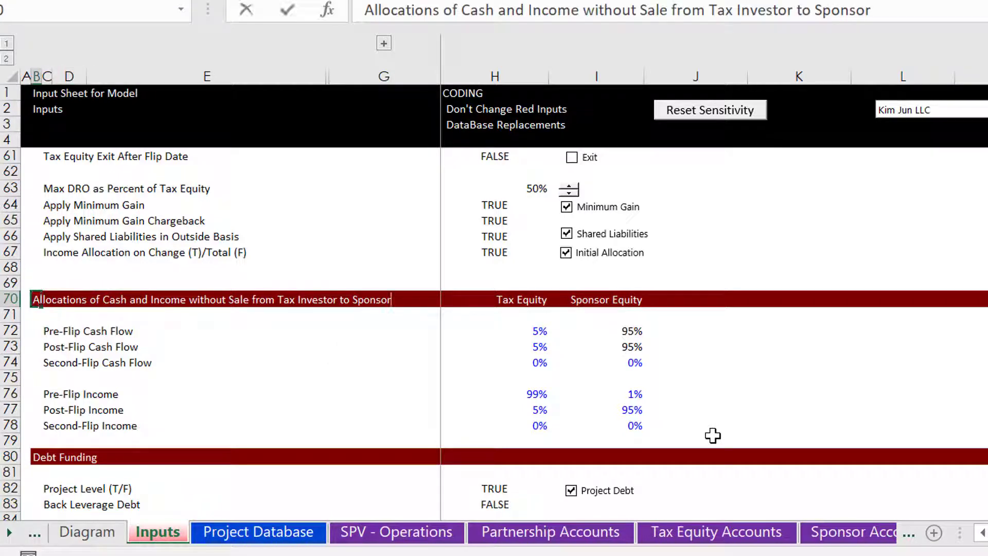
key("Left")
key("Left")
key("Left")
key("Left")
key("Left")
key("Left")
key("Left")
key("Left")
key("Left")
key("Left")
key("Left")
key("Left")
key("Left")
key("Left")
key("Left")
key("Left")
key("Left")
key("Left")
key("Left")
key("Left")
key("Right")
key("Right")
key("Right")
key("Right")
key("Right")
key("Right")
key("Right")
key("Right")
key("Right")
key("Right")
key("Right")
key("Right")
key("Right")
key("Right")
key("Delete")
key("Delete")
key("BackSpace")
key("BackSpace")
type("Bu")
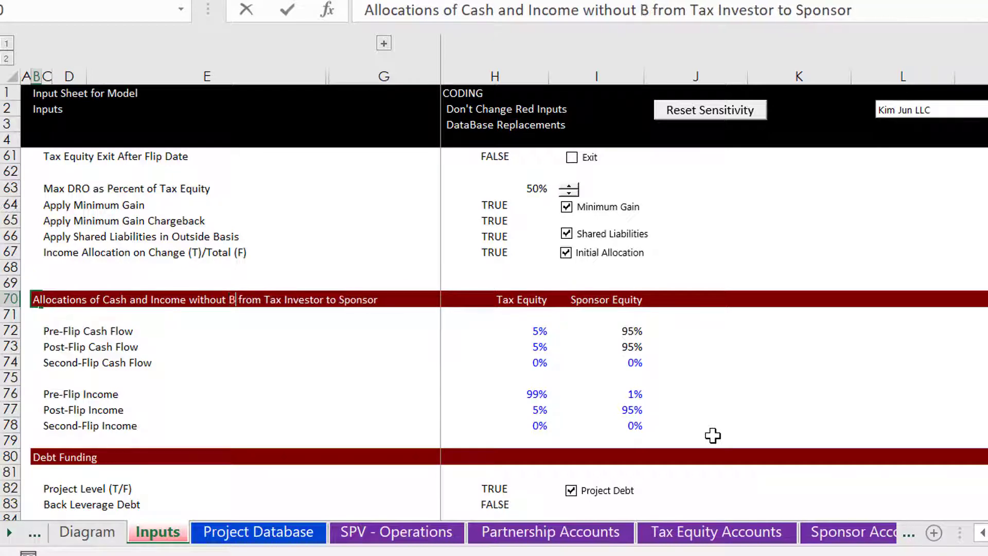
type("yout")
key("Return")
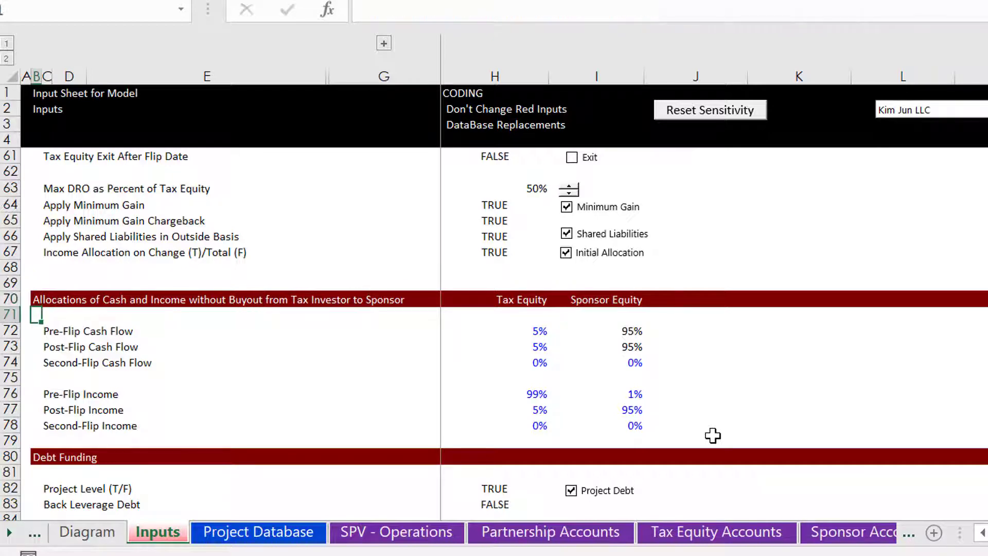
Step: Review the Pre-Flip Income row's tax equity and sponsor equity percentages beneath the reworded allocations heading
key("Down")
key("Down")
key("Right")
key("Right")
key("Down")
key("Down")
key("Down")
key("Down")
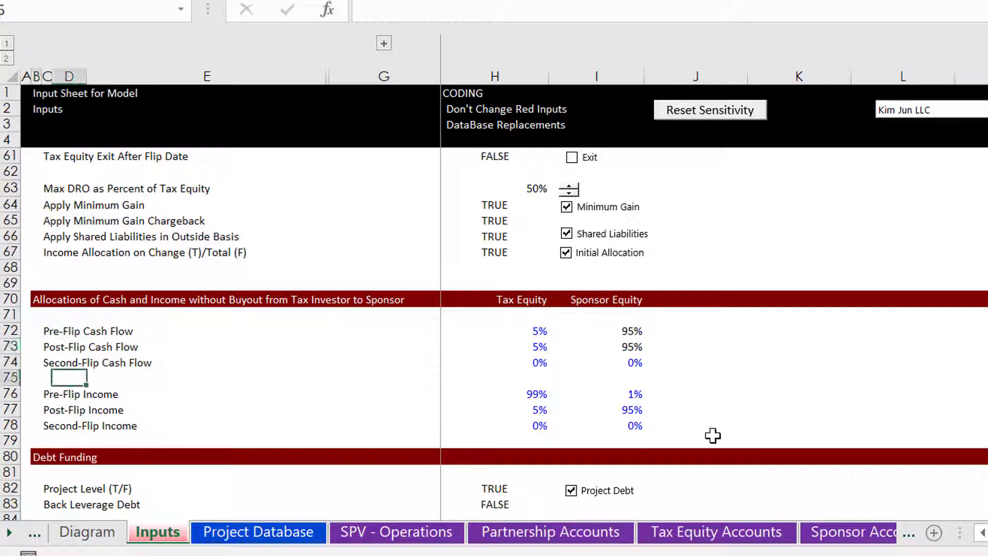
key("Up")
key("Left")
key("Left")
key("Right")
key("Right")
key("Right")
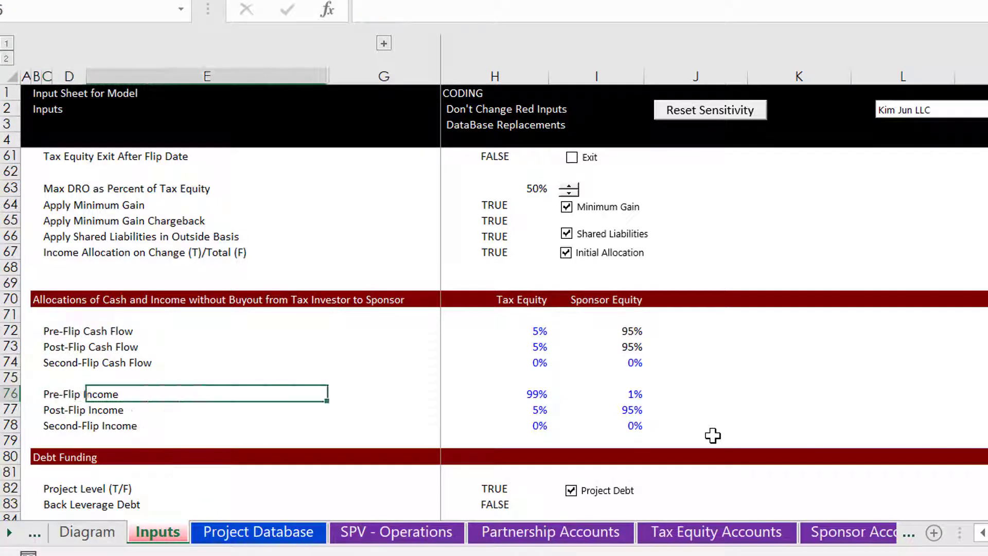
key("Right")
key("Right")
key("Right")
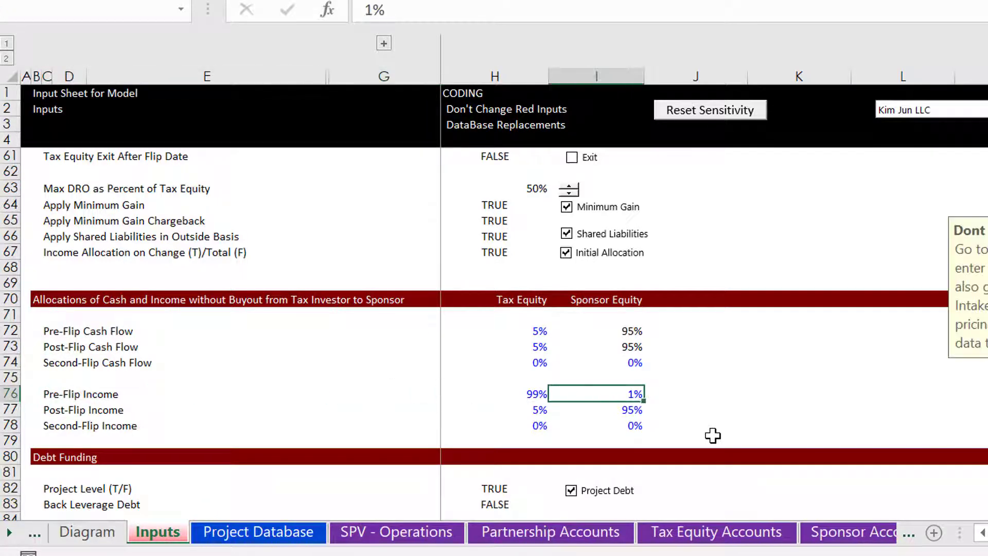
key("Left")
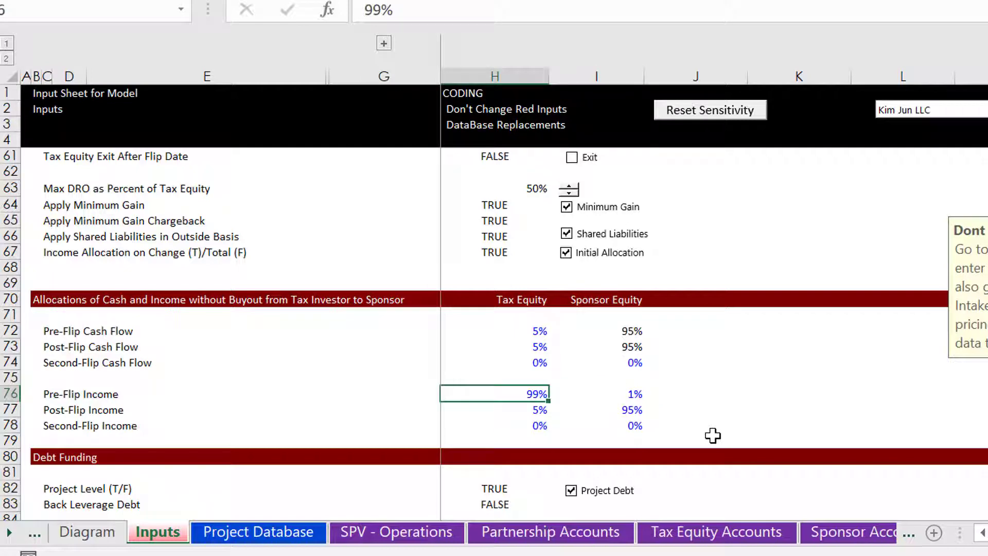
Step: Compare the tax equity and sponsor shares in the Pre-Flip Cash Flow and Post-Flip Cash Flow rows
key("Up")
key("Up")
key("Up")
key("Up")
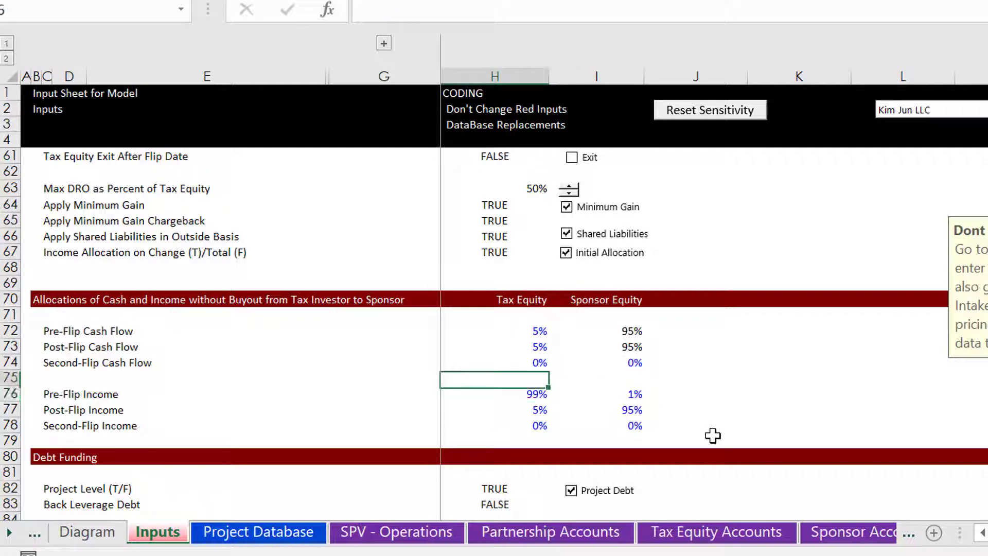
key("Left")
key("Left")
key("Left")
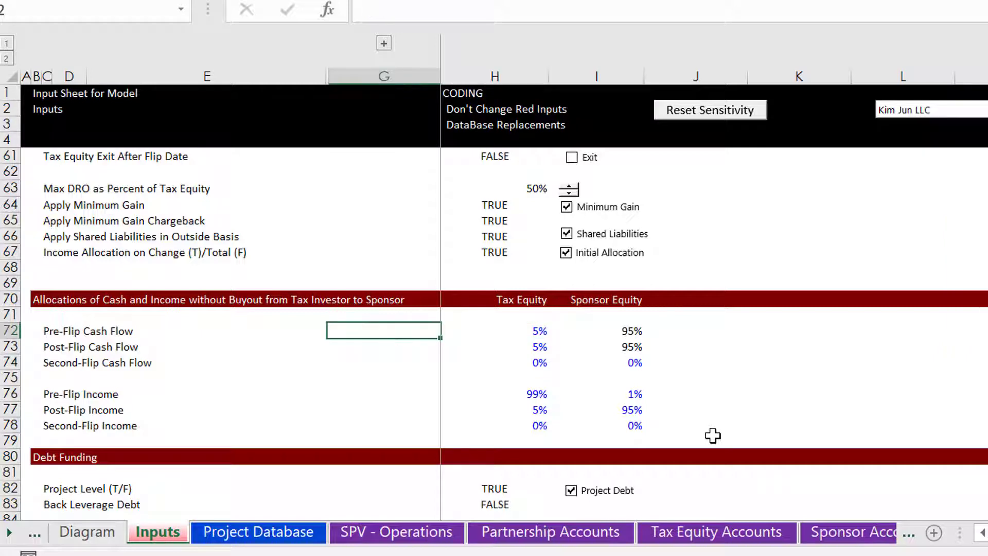
key("Right")
key("Right")
key("Right")
key("Right")
key("Left")
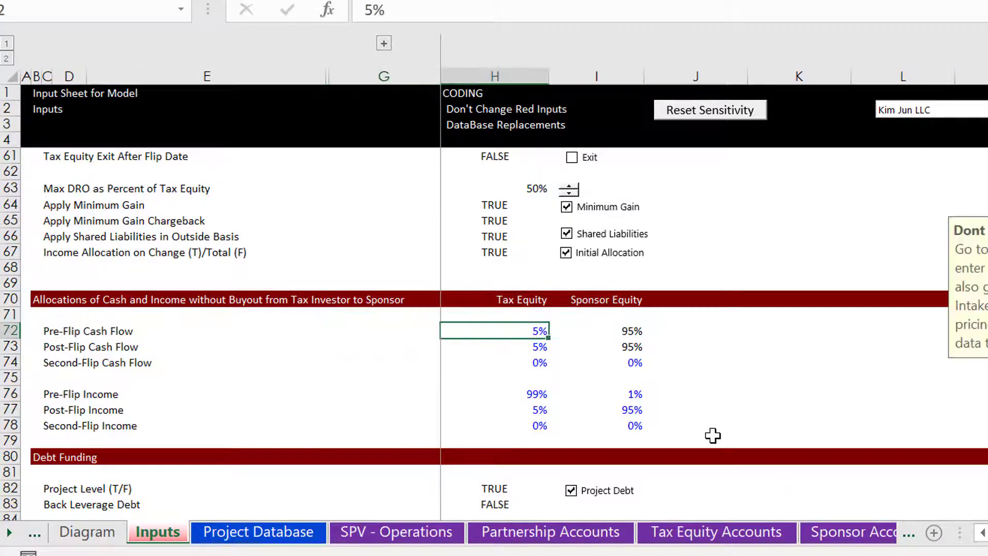
key("Down")
key("Right")
key("Left")
key("Left")
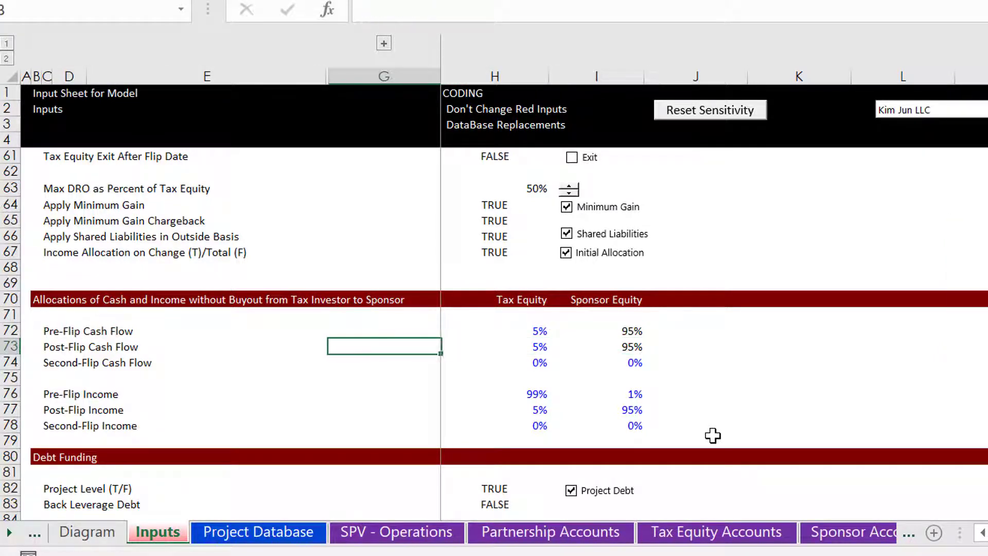
key("Right")
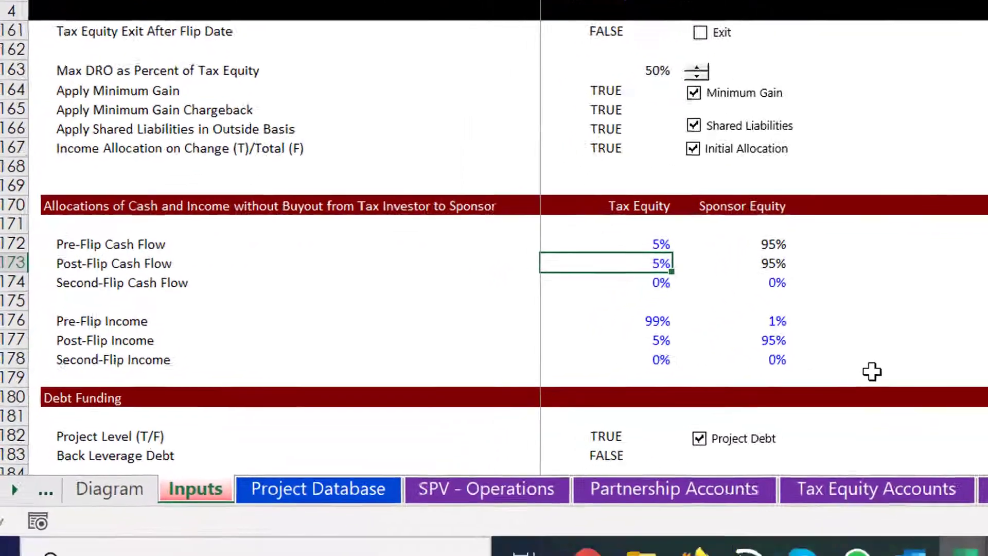
Step: Examine how pre-flip income is divided between tax equity and the sponsor, relative to the cash flow split
key("Down")
key("Down")
key("Down")
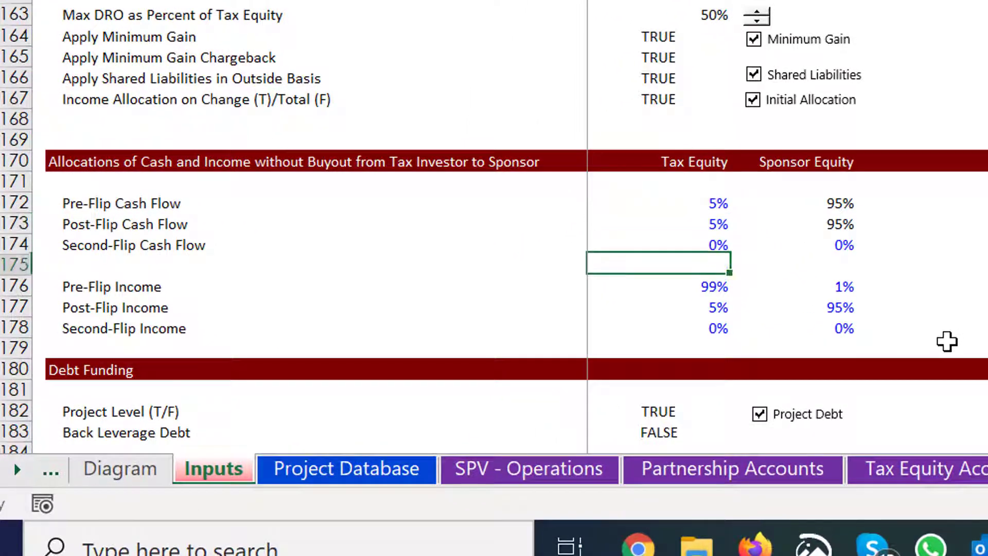
key("Left")
key("Left")
key("Left")
key("Left")
key("Right")
key("Right")
key("Right")
key("Right")
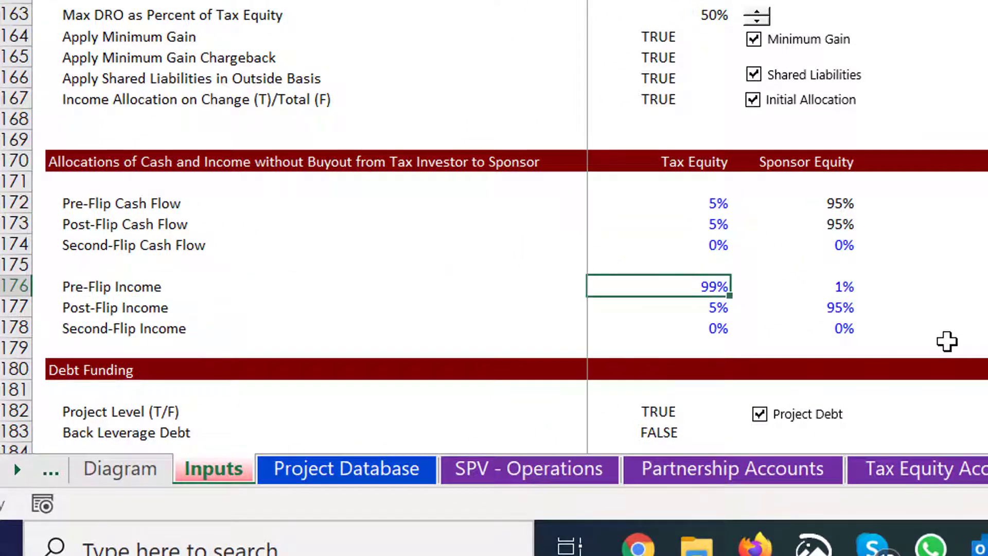
key("Right")
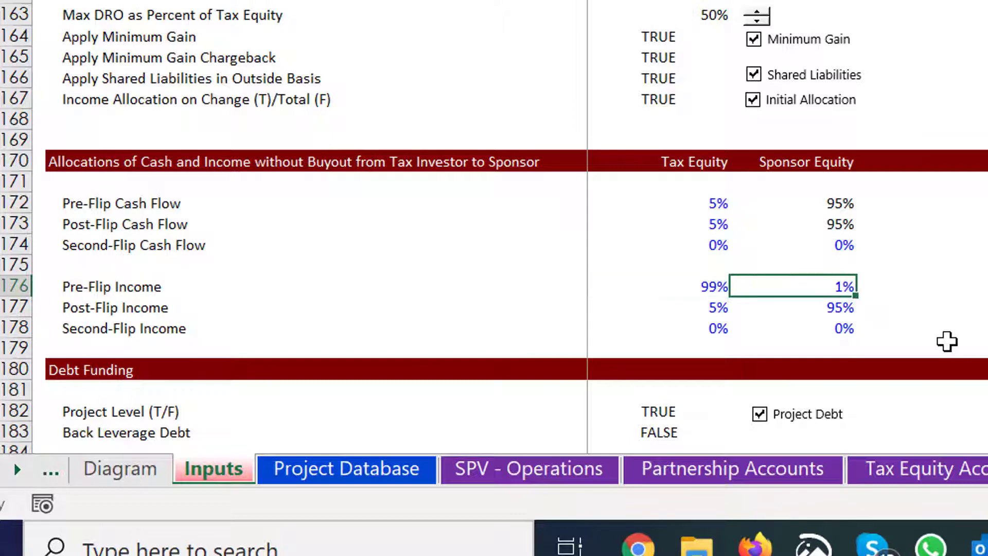
key("Left")
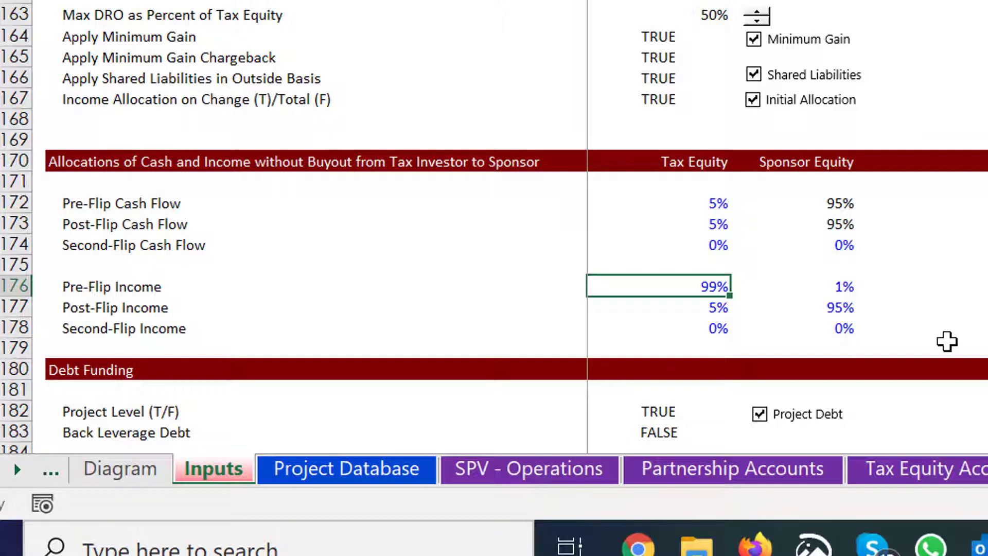
key("Right")
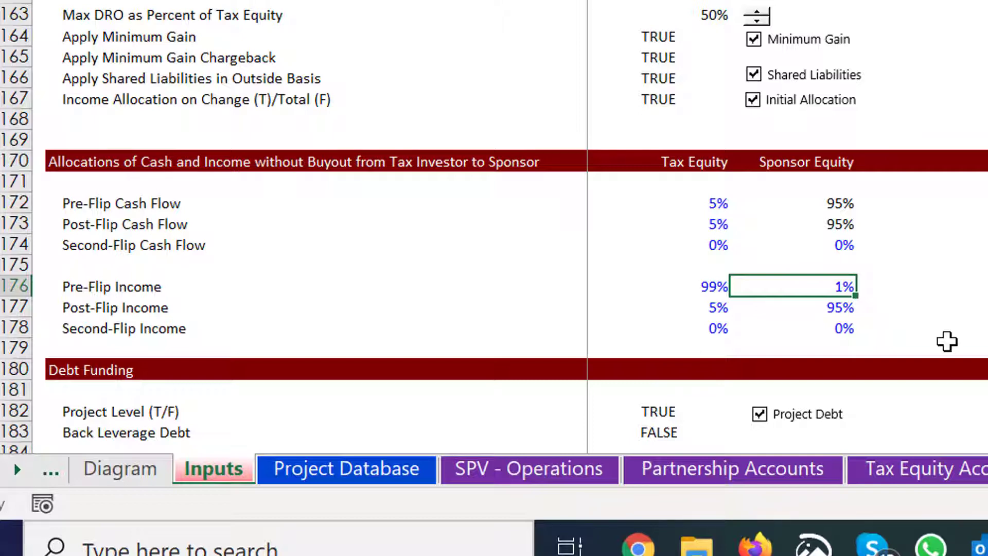
Step: Examine how post-flip income is divided between tax equity and sponsor equity in the Post-Flip Income row
key("Down")
key("Left")
key("Left")
key("Left")
key("Left")
key("Left")
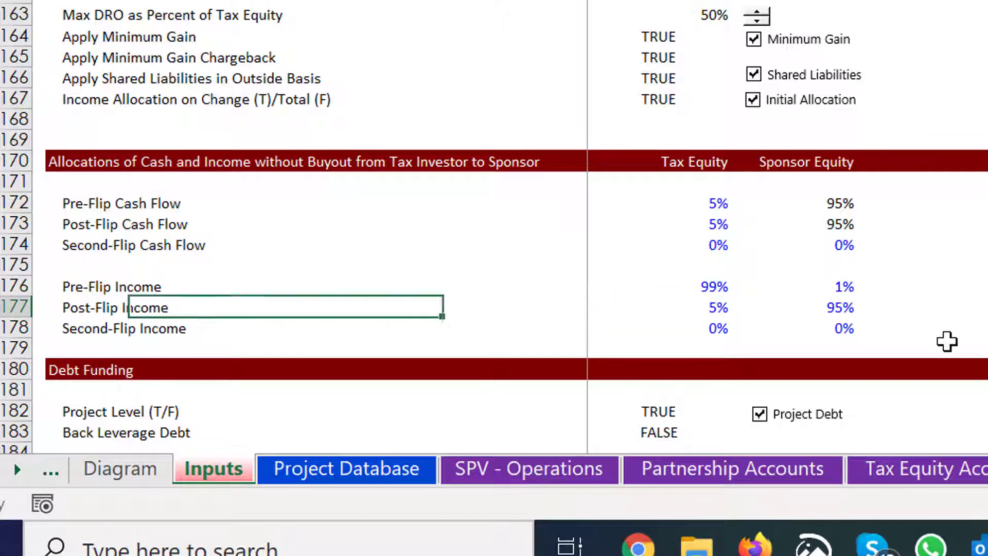
key("Right")
key("Right")
key("Right")
key("Right")
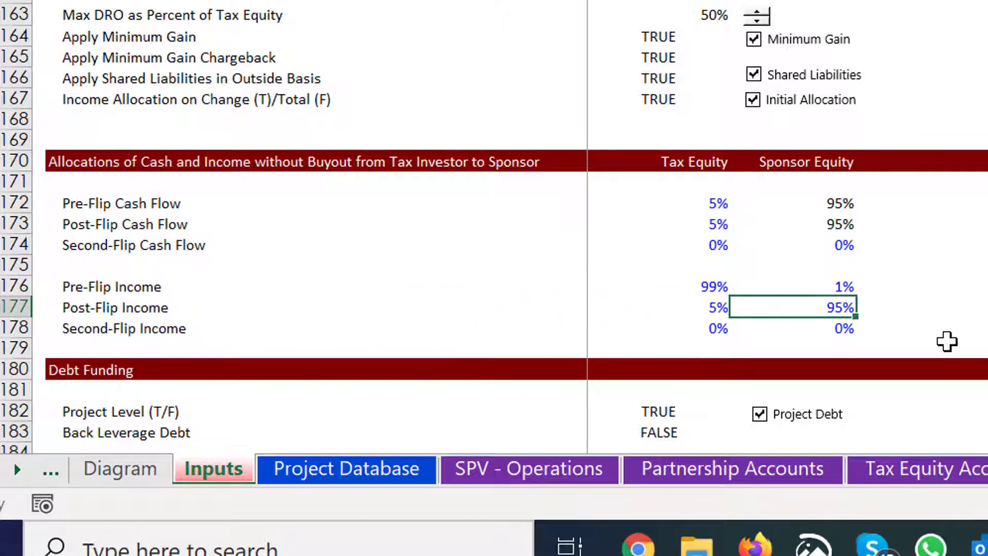
key("Left")
key("Left")
key("Right")
key("Right")
key("Left")
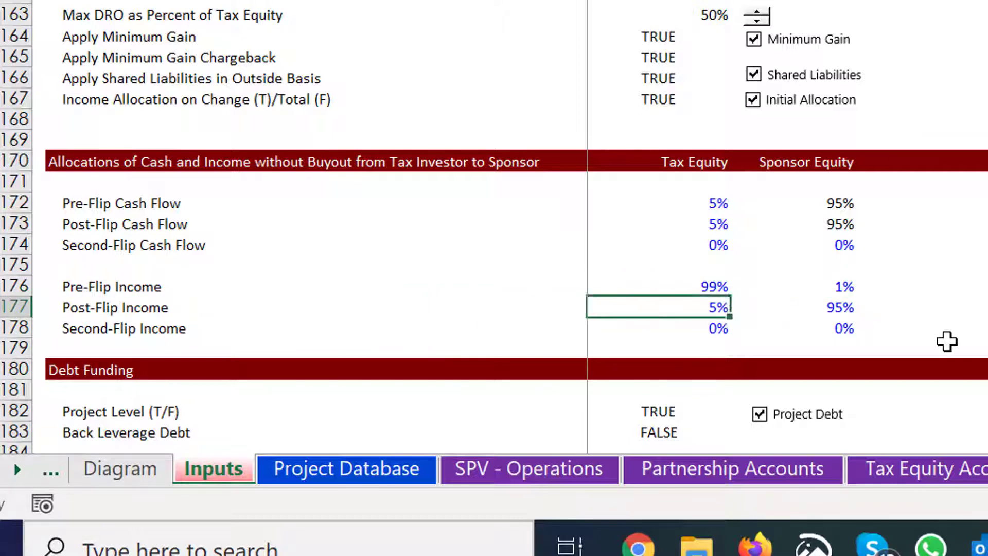
key("Left")
key("Right")
key("Left")
key("Left")
key("Right")
key("Right")
key("Right")
key("Left")
key("Left")
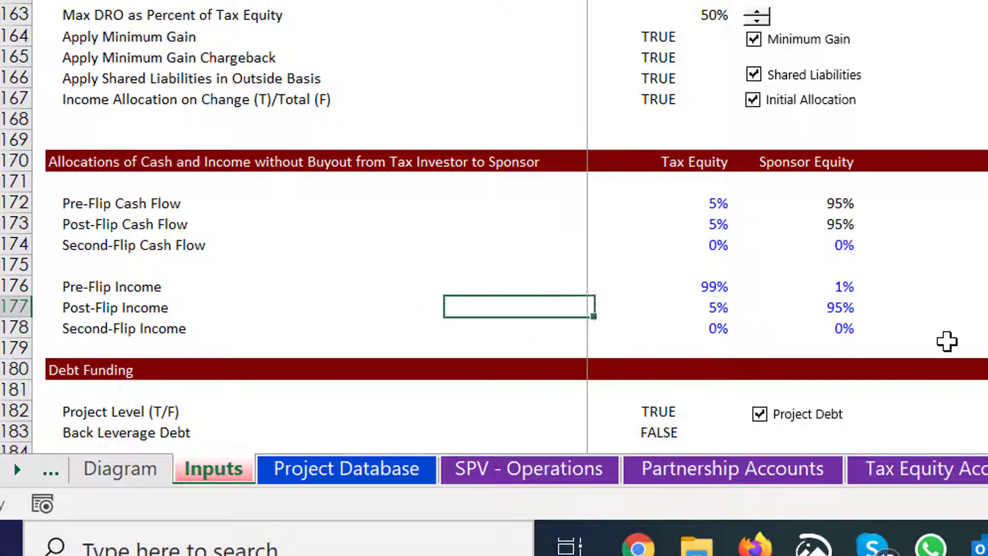
key("Left")
key("Right")
key("Right")
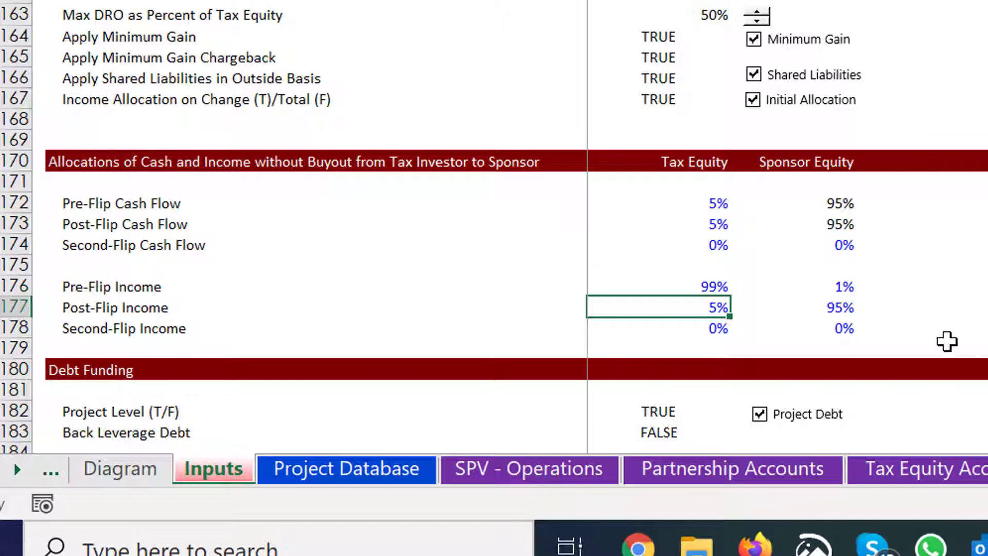
key("Right")
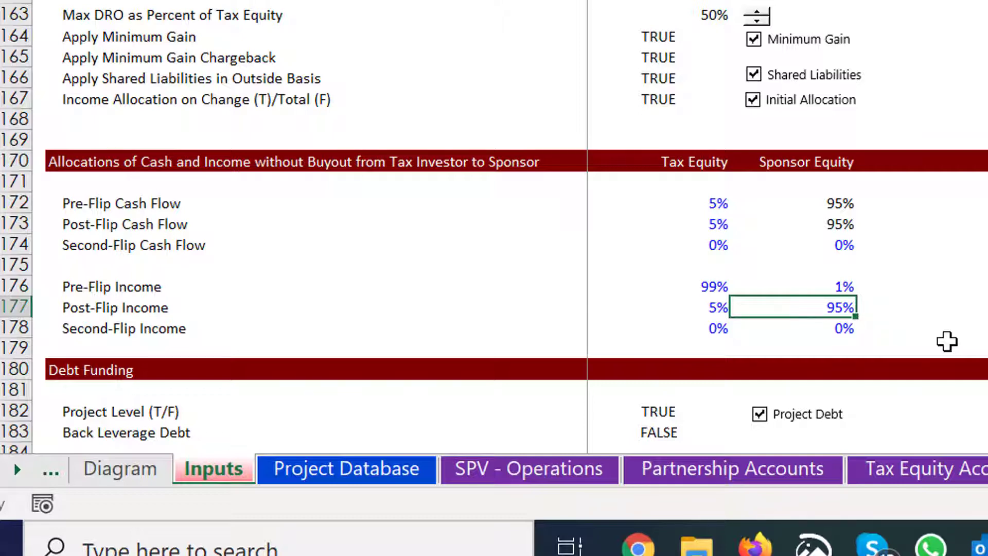
Step: Delete the entire Second-Flip Cash Flow row from the allocations section
key("Up")
key("Up")
key("Up")
key("shift+space")
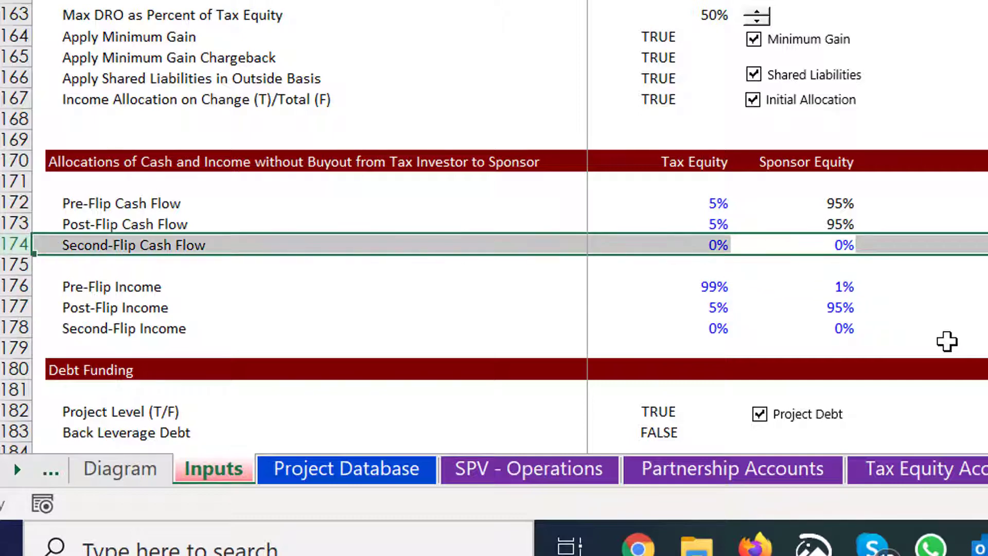
key("ctrl+minus")
Step: Delete the entire Second-Flip Income row from the allocations section
key("Down")
key("Down")
key("Down")
key("shift+space")
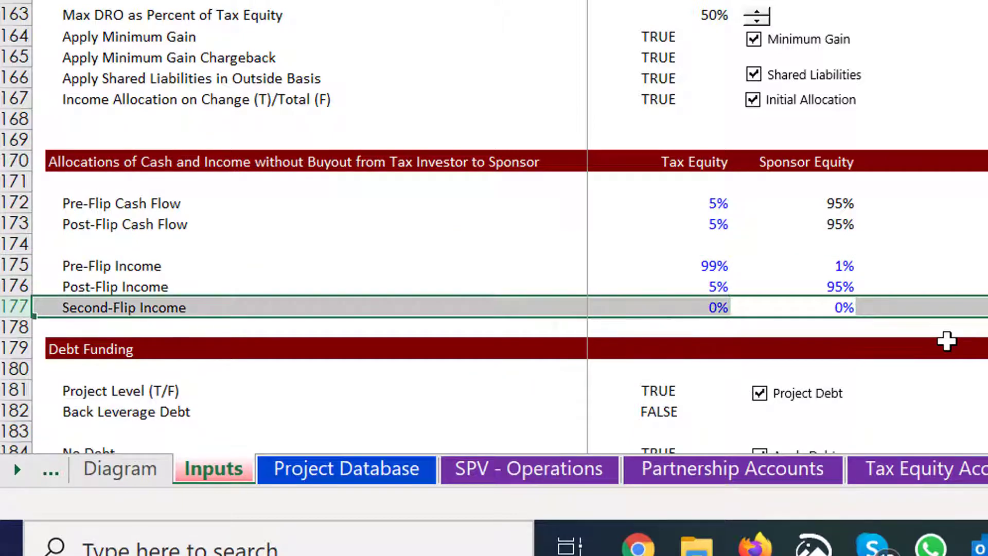
key("ctrl+minus")
Step: Check the remaining pre-flip and post-flip allocation rows and move on to the Debt Funding section
key("Up")
key("Up")
key("Up")
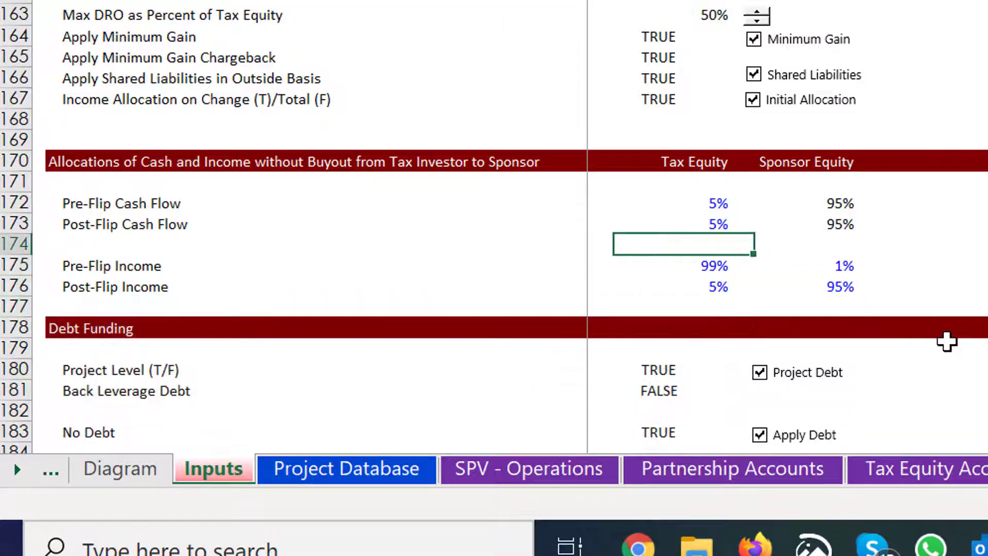
key("Left")
key("Left")
key("Left")
key("Left")
key("Left")
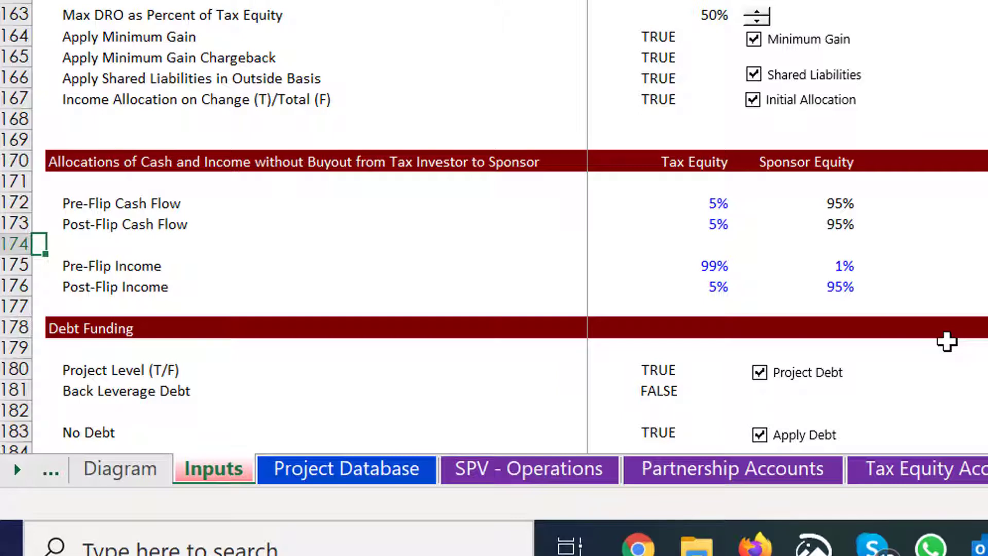
key("Up")
key("Up")
key("Down")
key("Down")
key("Down")
key("Down")
key("Down")
key("Down")
key("Down")
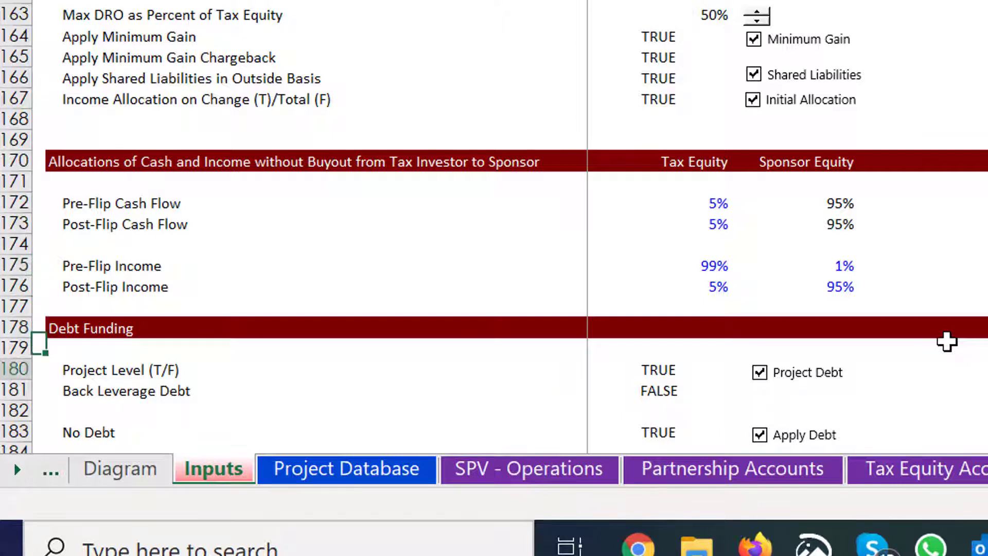
Step: Leave the Debt Funding inputs and open the Tax Equity Accounts sheet at the preferred distributions section
key("Down")
key("Down")
key("Down")
key("Down")
key("Down")
key("ctrl+Page_Down")
key("ctrl+Page_Down")
key("ctrl+Page_Down")
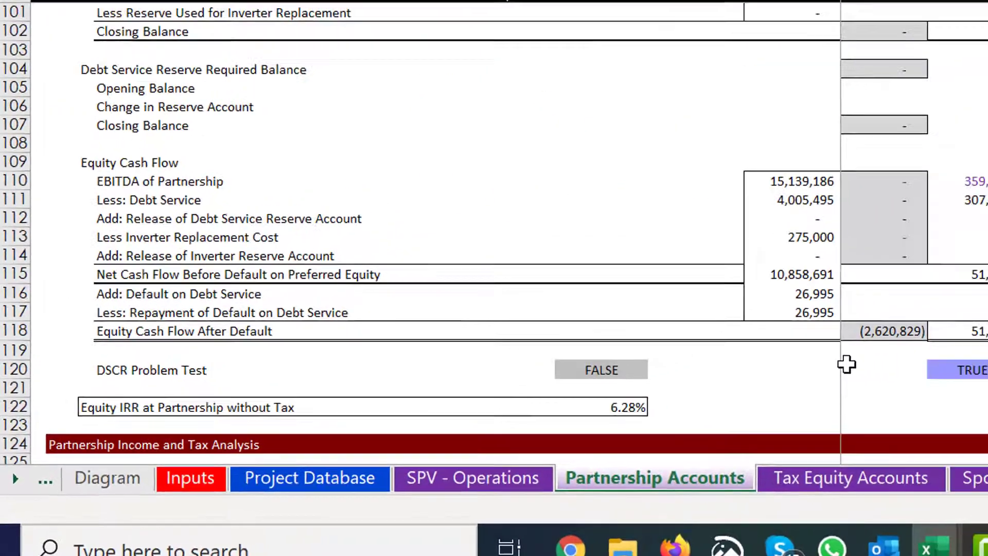
key("ctrl+Page_Down")
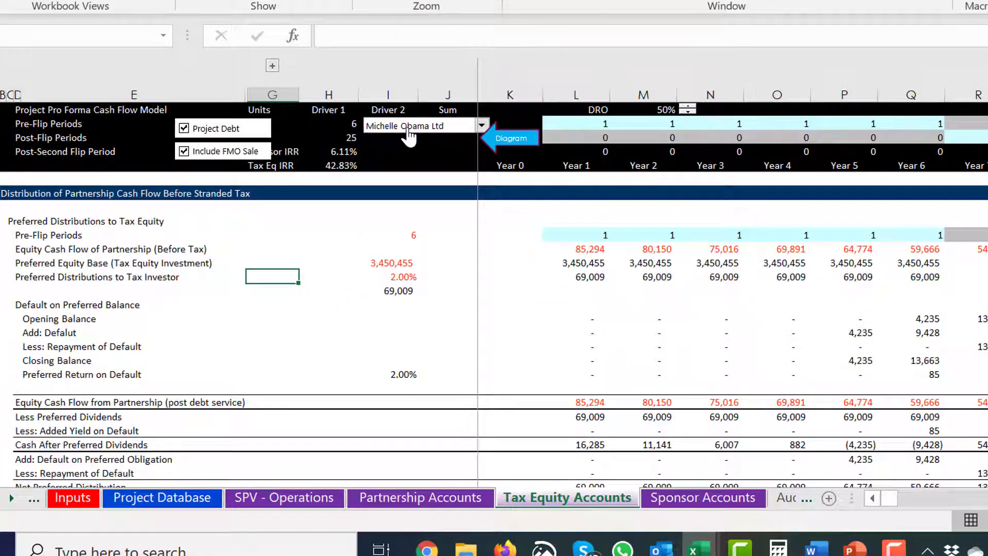
left_click(324, 265)
Step: Return to the Diagram sheet and reset the sensitivity
key("ctrl+Page_Up")
key("ctrl+Page_Up")
key("ctrl+Page_Up")
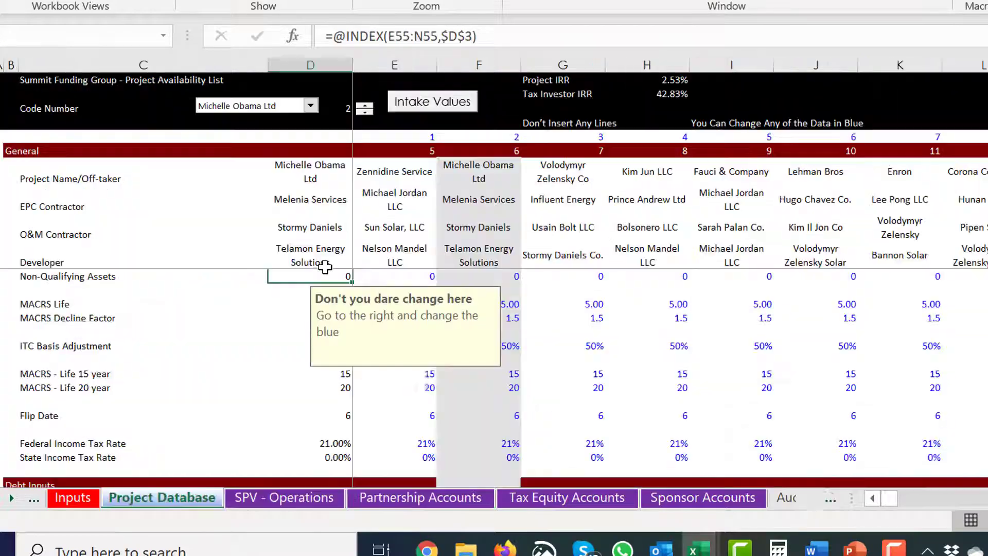
key("ctrl+Page_Up")
key("ctrl+Page_Up")
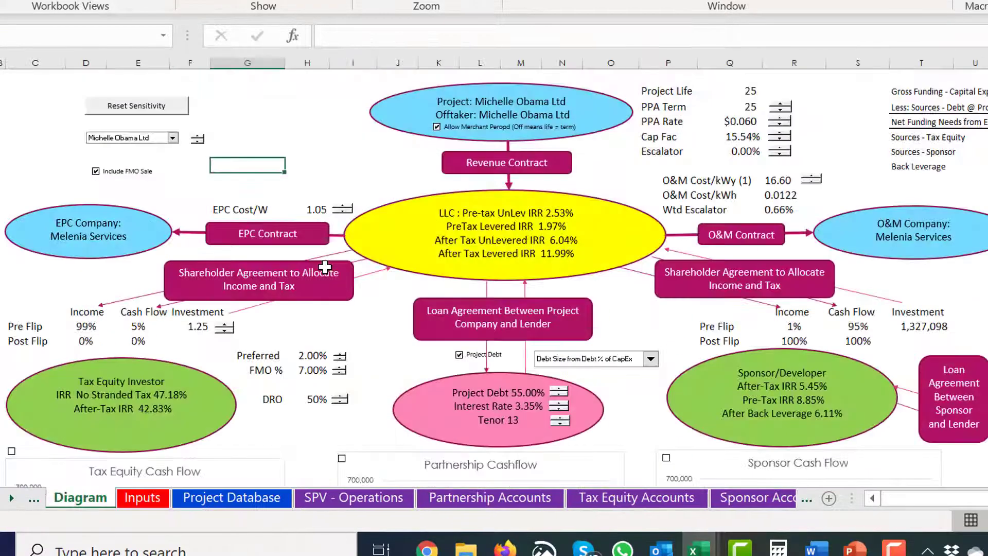
left_click(128, 112)
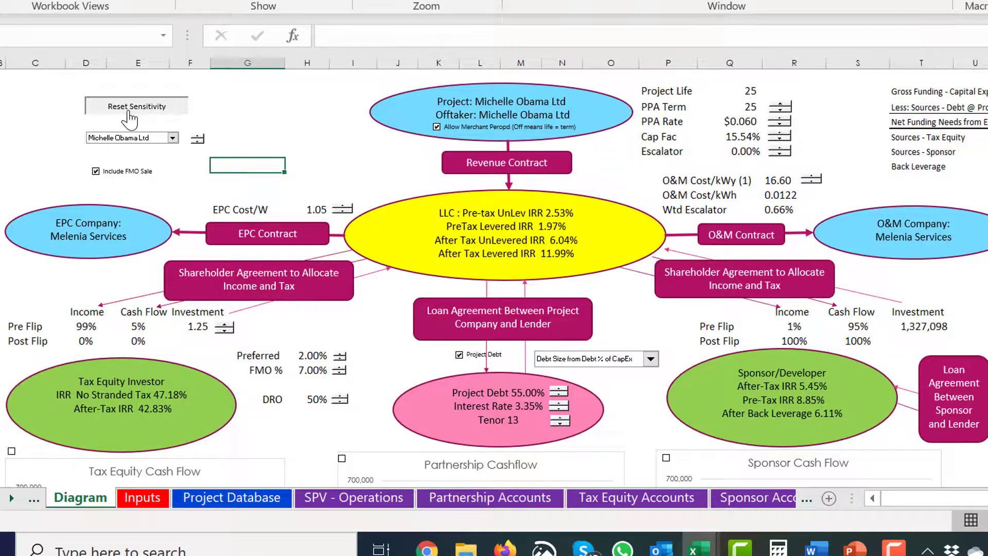
Step: Open the Tax Equity Accounts sheet and inspect the Year 1 Preferred Equity Base formula
key("ctrl+Page_Down")
key("ctrl+Page_Down")
key("ctrl+Page_Down")
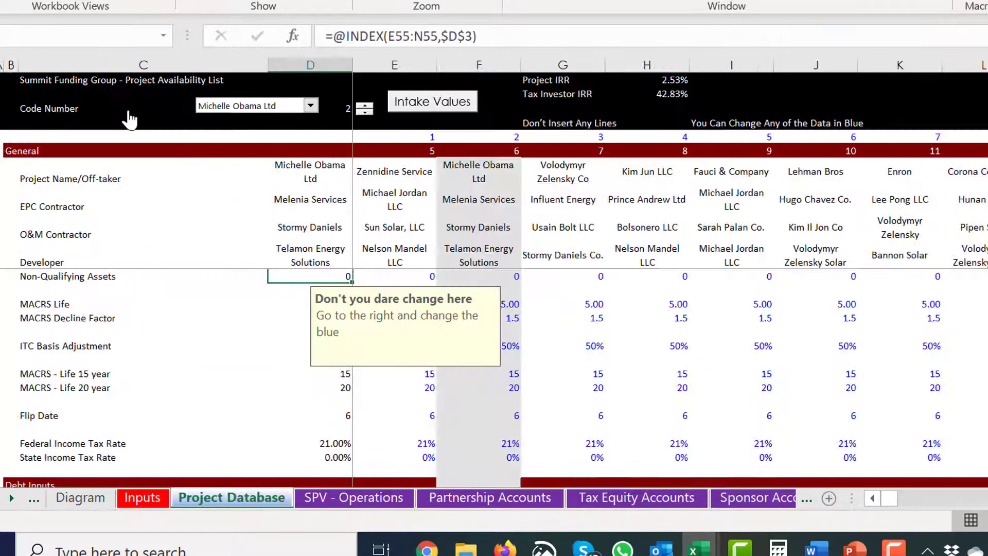
key("ctrl+Page_Down")
key("ctrl+Page_Down")
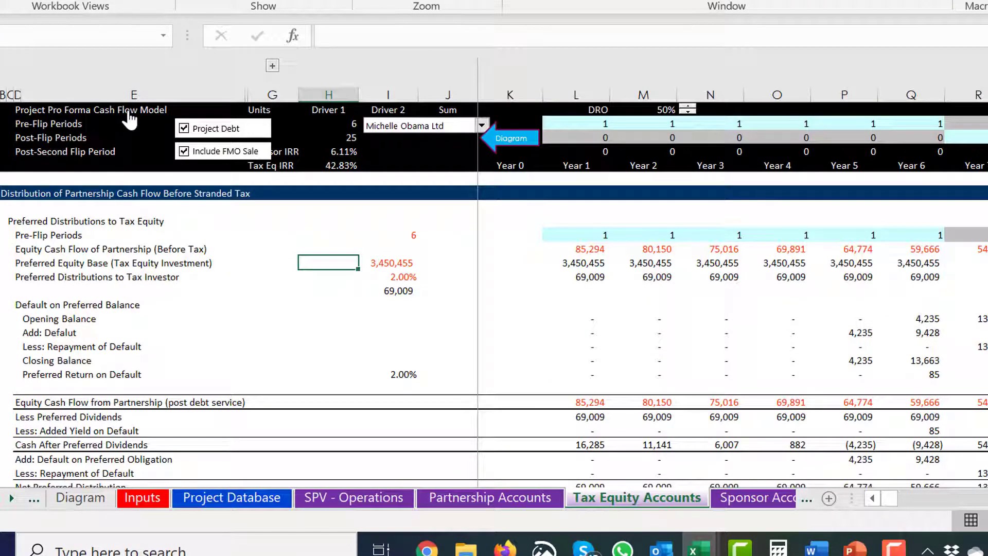
key("Right")
key("Right")
key("Right")
key("Right")
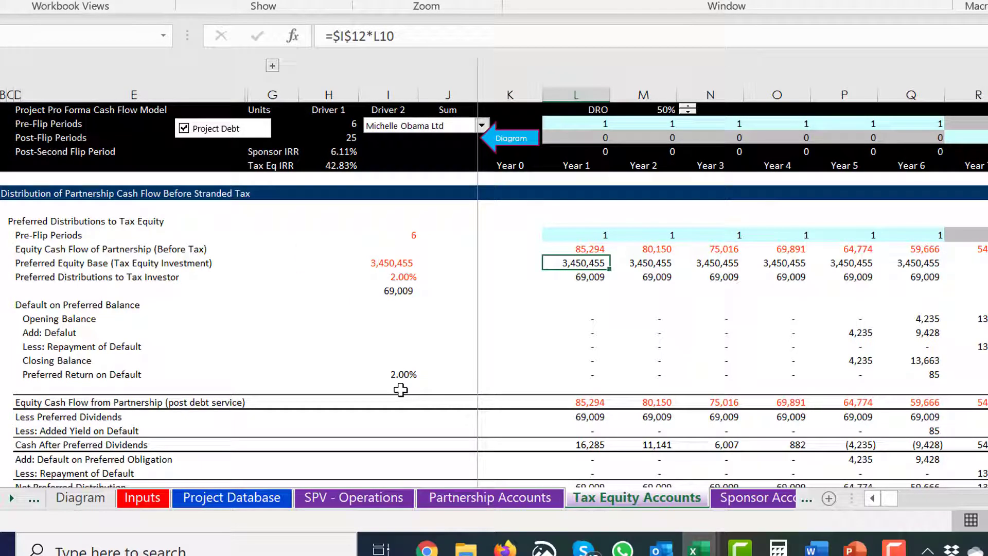
key("F2")
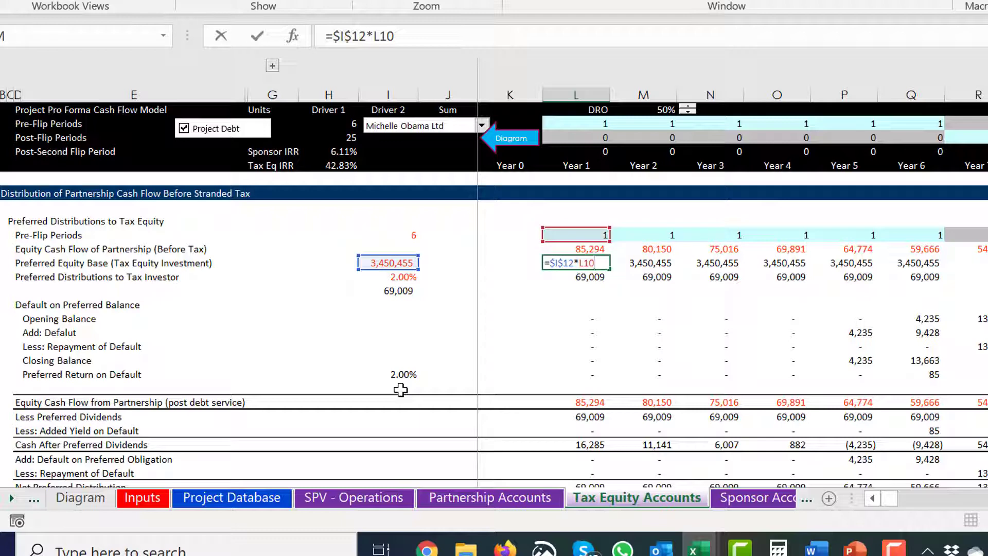
key("Escape")
Step: Check the Preferred Equity Base formulas across the years after Year 1 and return to the Pre-Flip Periods row
key("Right")
key("Right")
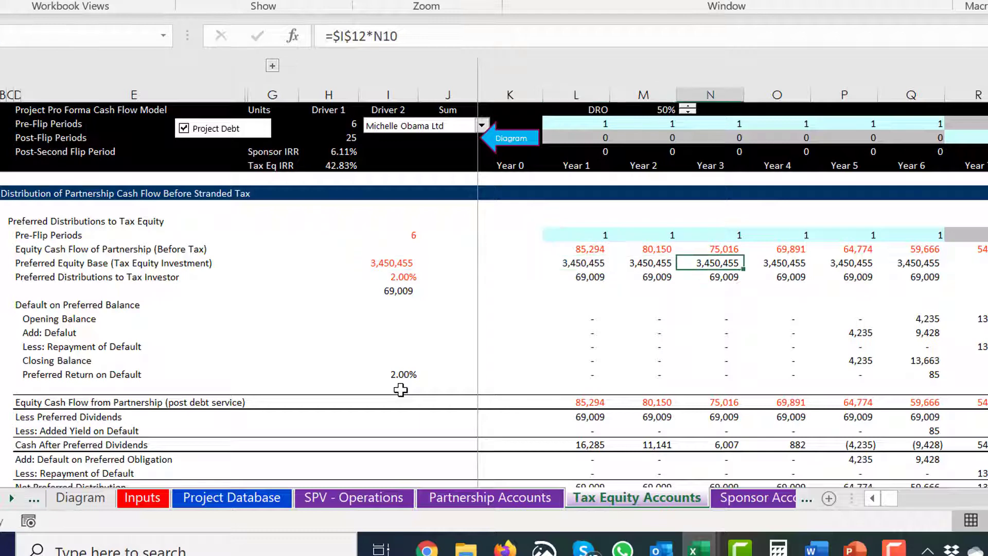
key("Right")
key("Right")
key("Right")
key("Left")
key("Left")
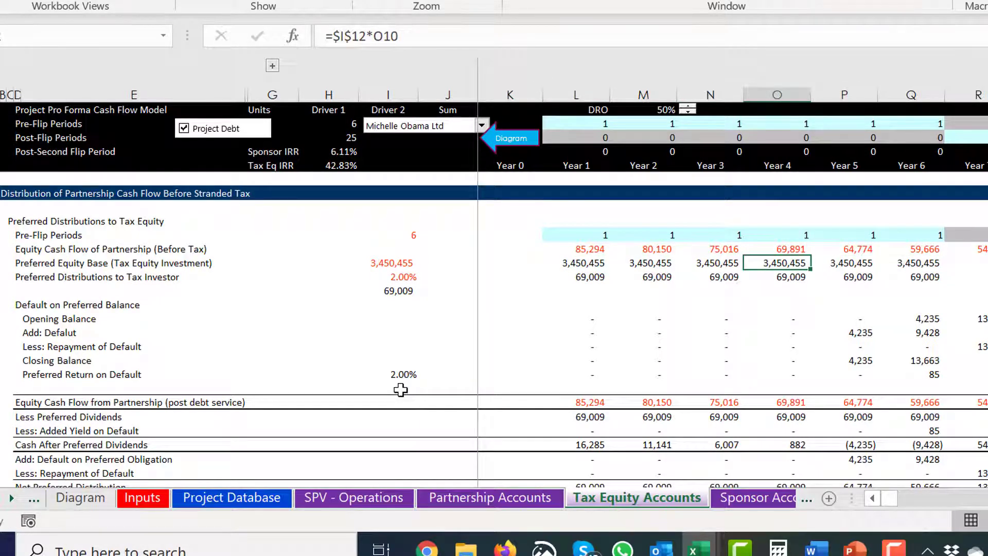
key("Page_Down")
key("Page_Down")
key("Page_Up")
key("Page_Up")
left_click(217, 236)
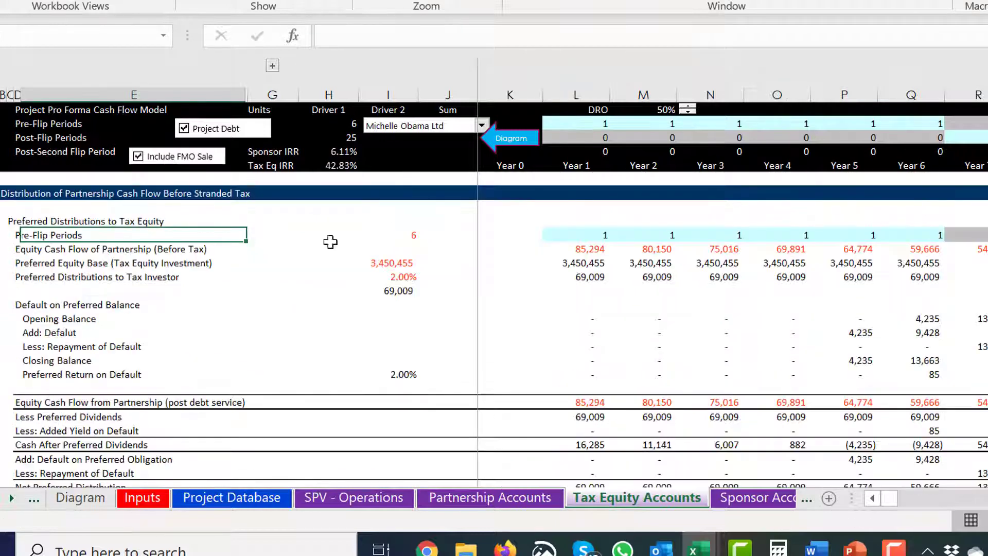
Step: Examine the Preferred Equity Base row from its label across to the Year 1 and Year 2 amounts
left_click(519, 248)
key("Down")
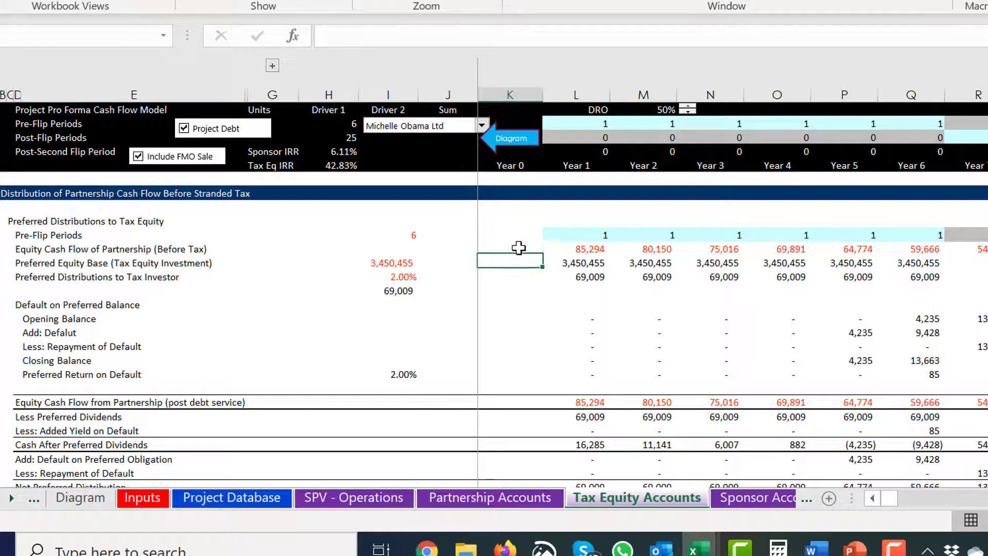
key("Right")
key("Right")
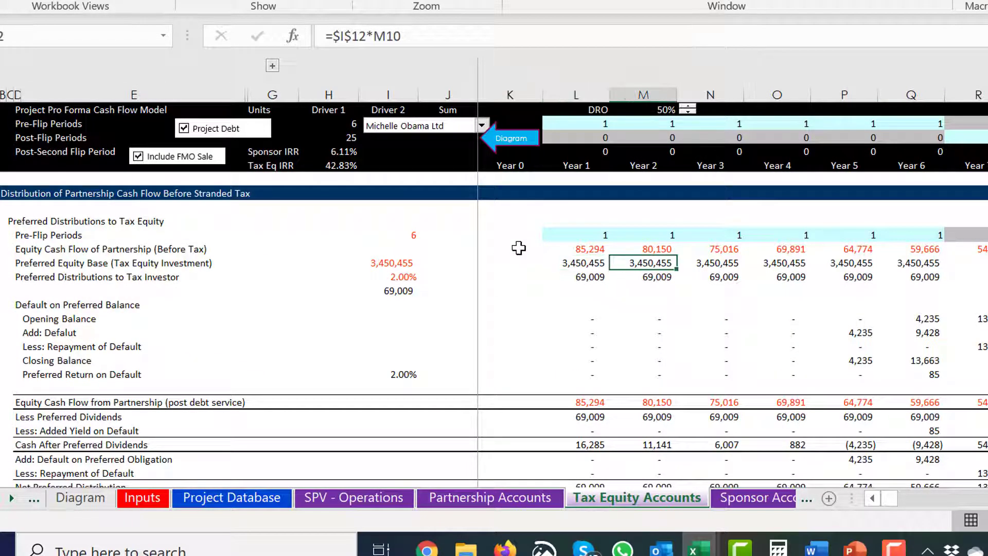
key("Left")
key("Left")
key("Left")
key("Left")
key("Left")
key("Left")
key("Left")
key("Left")
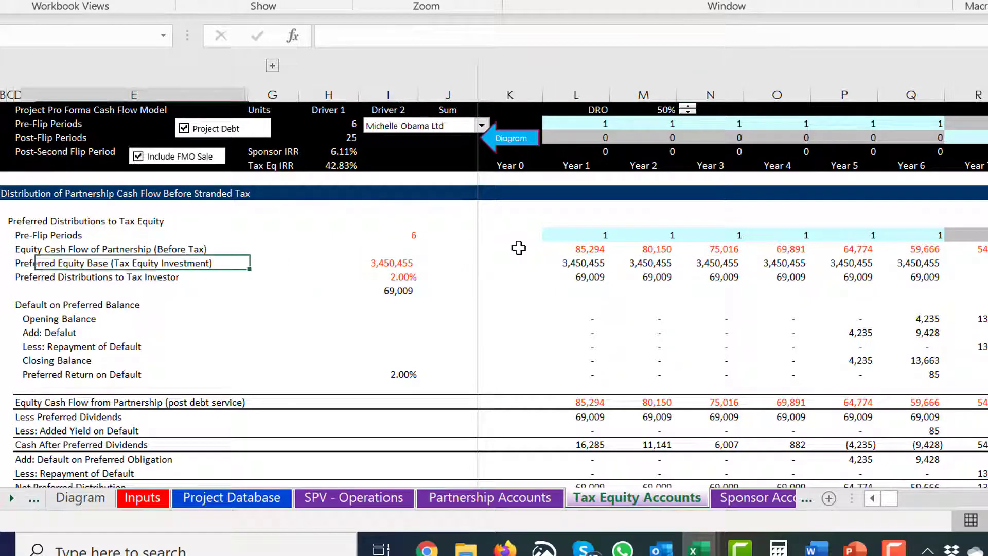
key("Right")
key("Right")
key("Right")
key("Right")
key("Right")
key("Right")
key("Right")
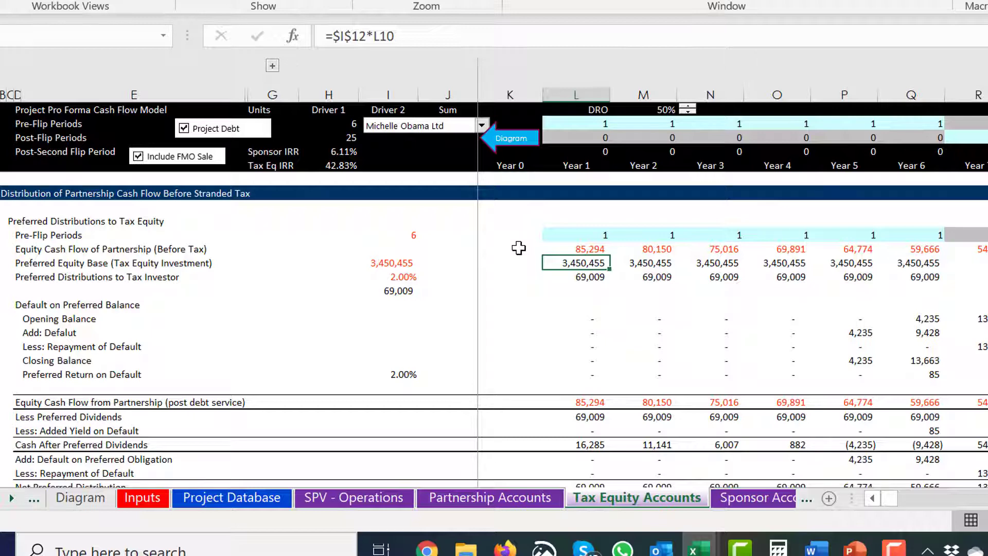
Step: Inspect the source of the Year 1 partnership equity cash flow and the preferred distribution formula with its rate input
key("Up")
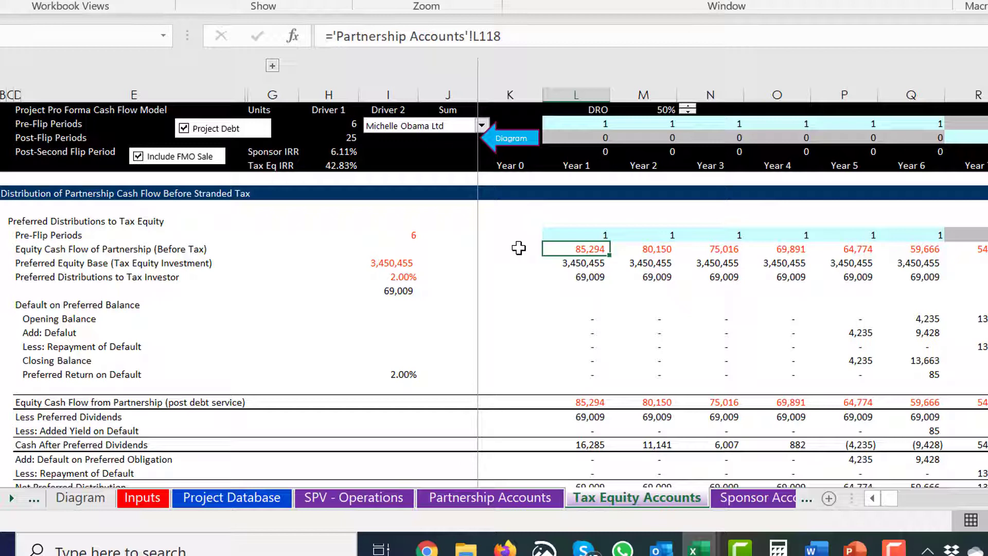
key("Down")
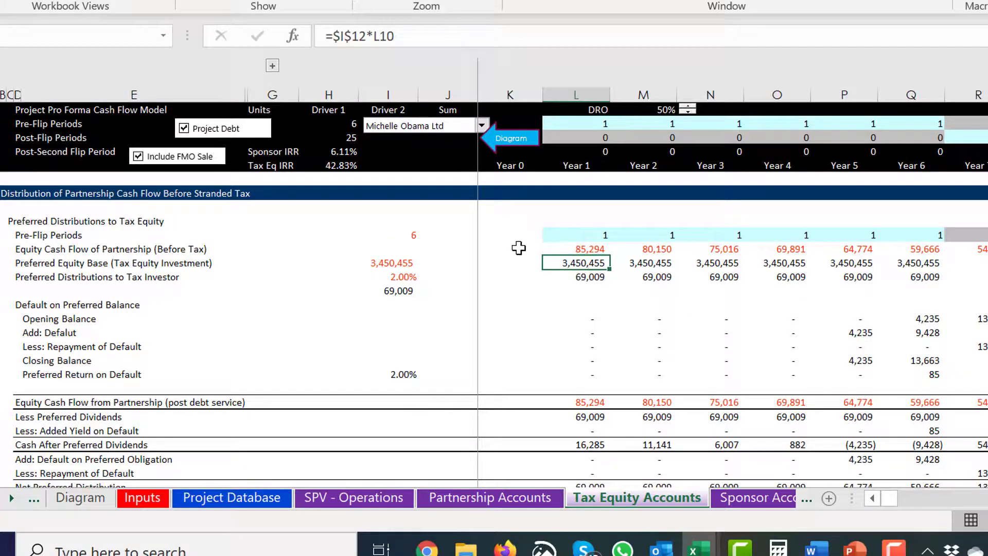
key("Down")
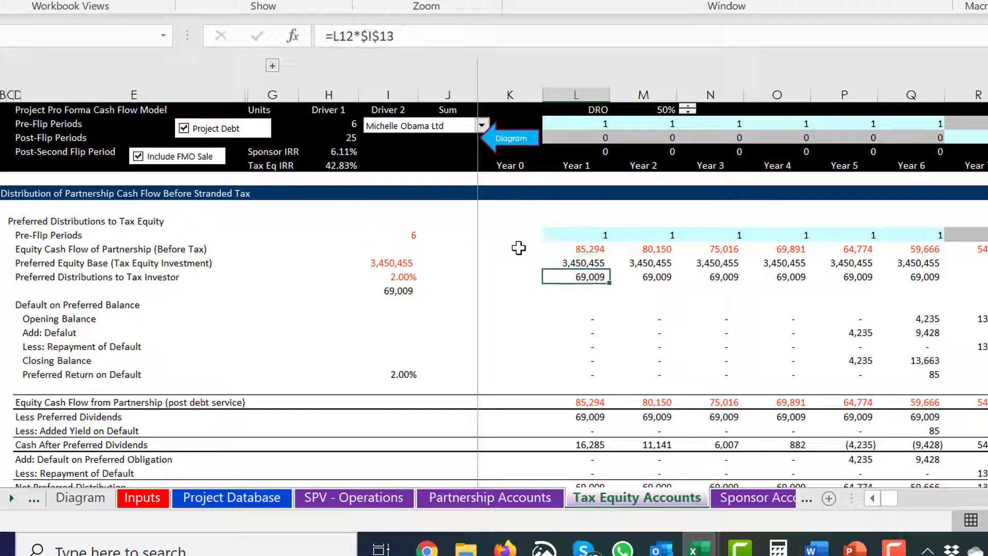
key("Left")
key("Left")
key("Left")
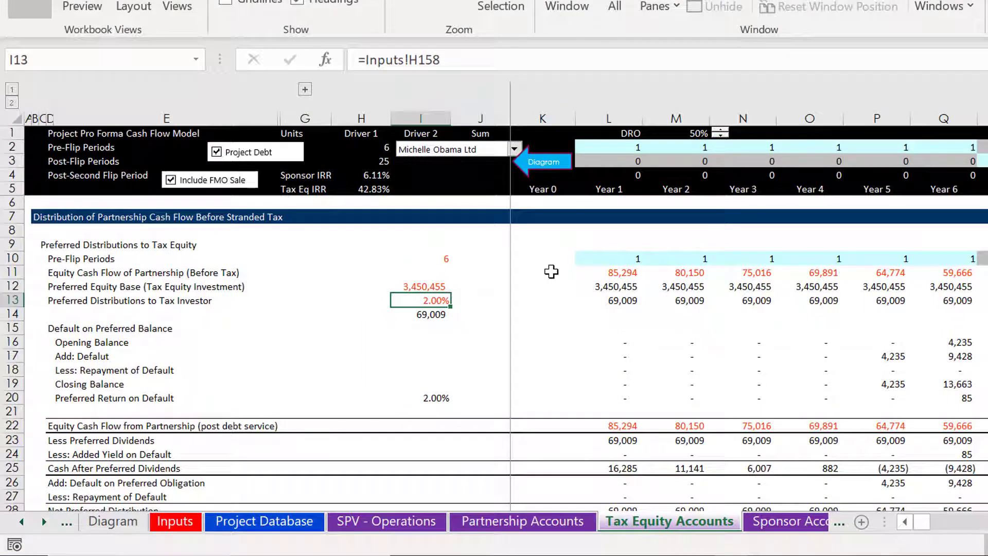
key("Right")
key("Right")
key("Right")
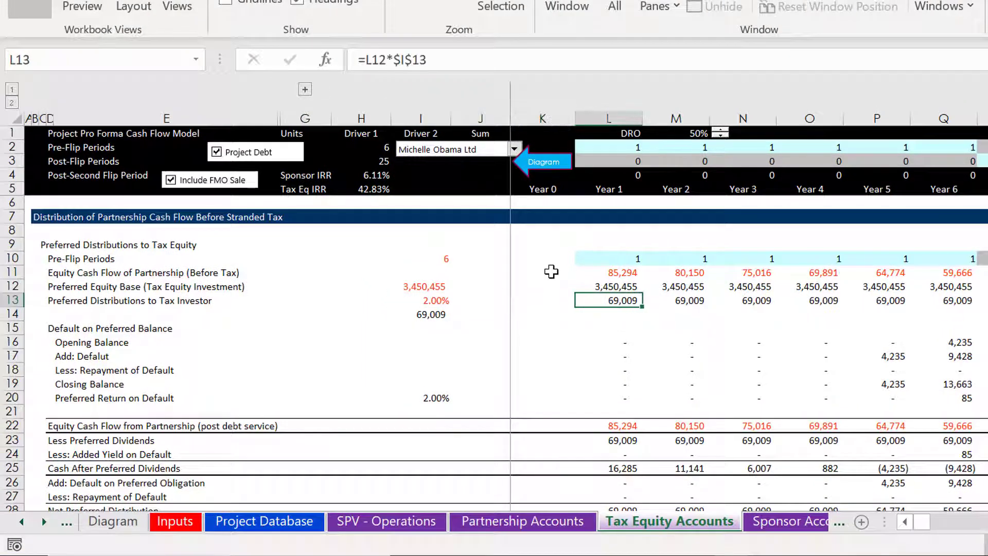
Step: Recalculate the workbook and recheck the Year 1 Preferred Equity Base and Preferred Distributions to Tax Investor formulas
key("Right")
key("Left")
key("Left")
key("Right")
key("F9")
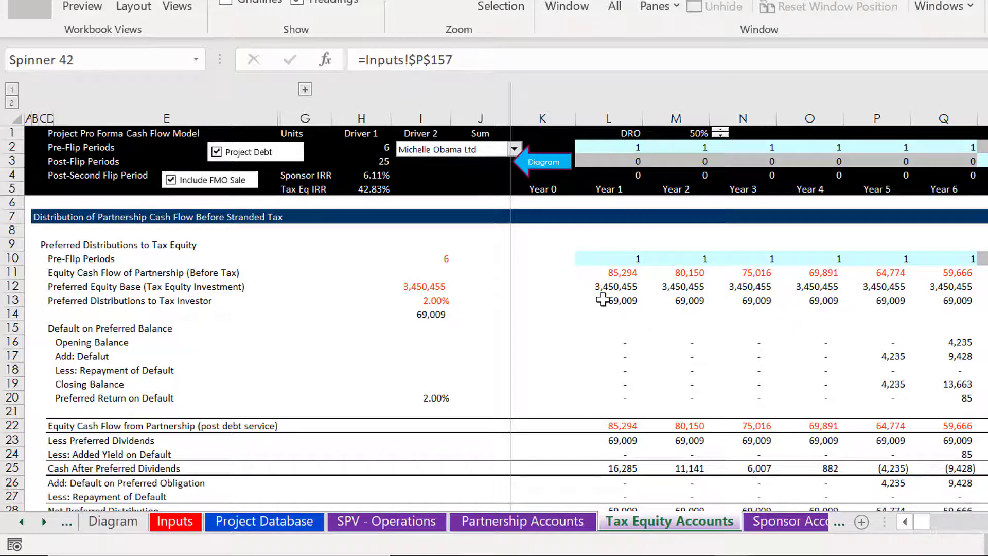
left_click(603, 300)
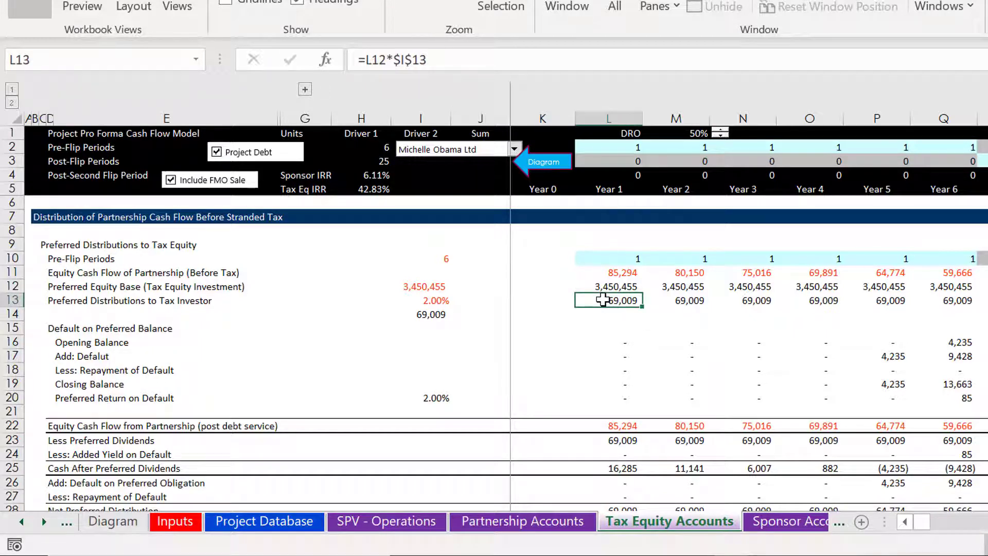
key("Left")
key("Up")
key("Right")
key("Down")
key("Up")
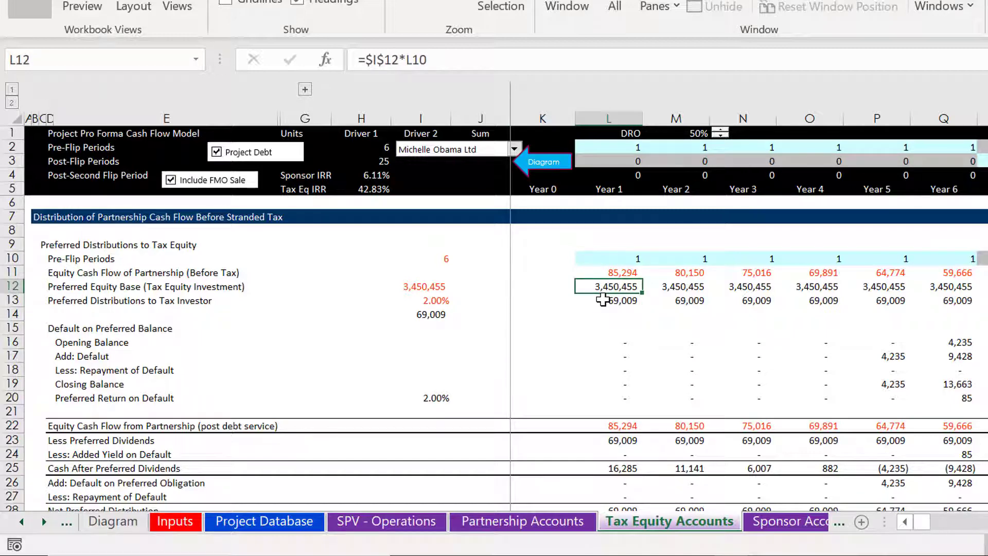
key("Up")
key("Down")
key("Down")
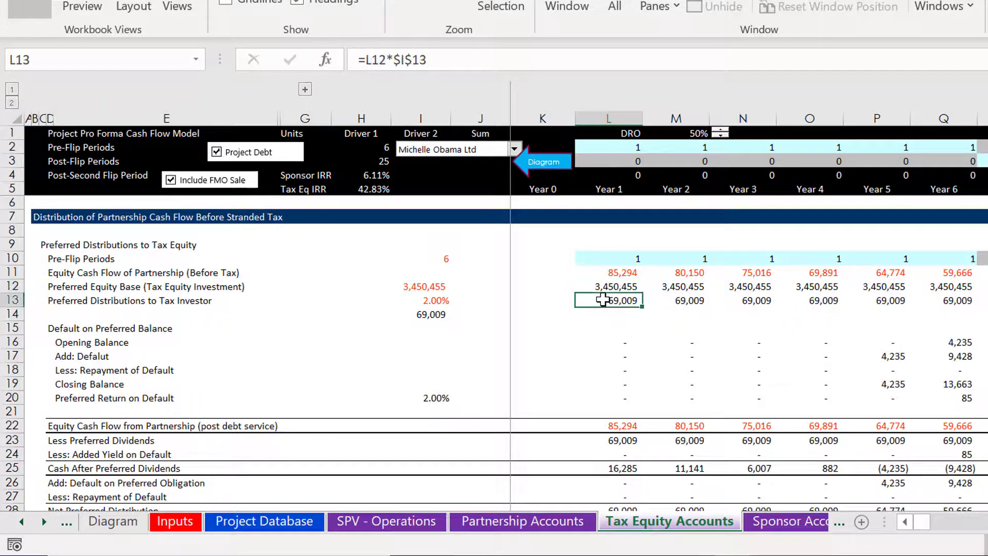
Step: Follow the Equity Cash Flow of Partnership row from Year 1 through Year 6
key("Down")
key("Down")
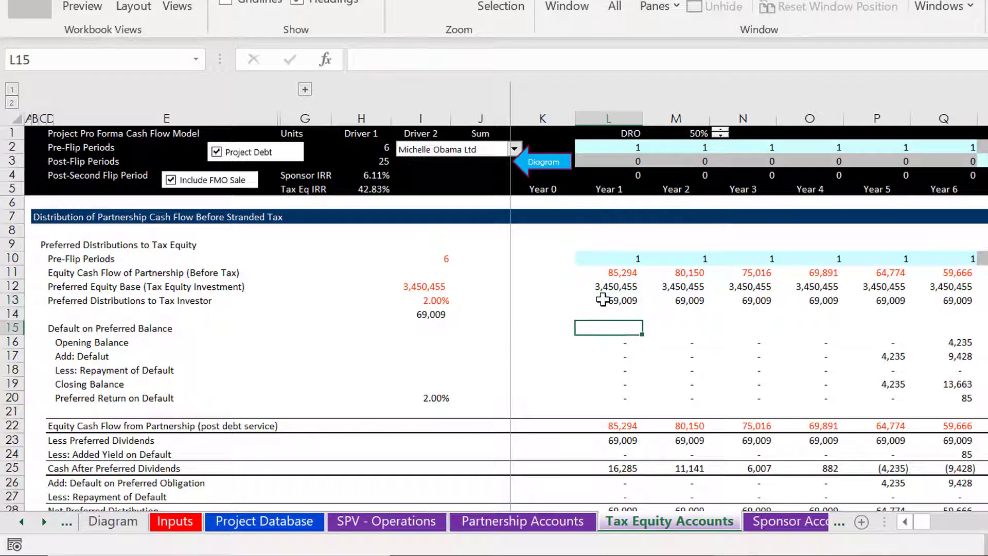
key("Up")
key("Up")
key("Up")
key("Up")
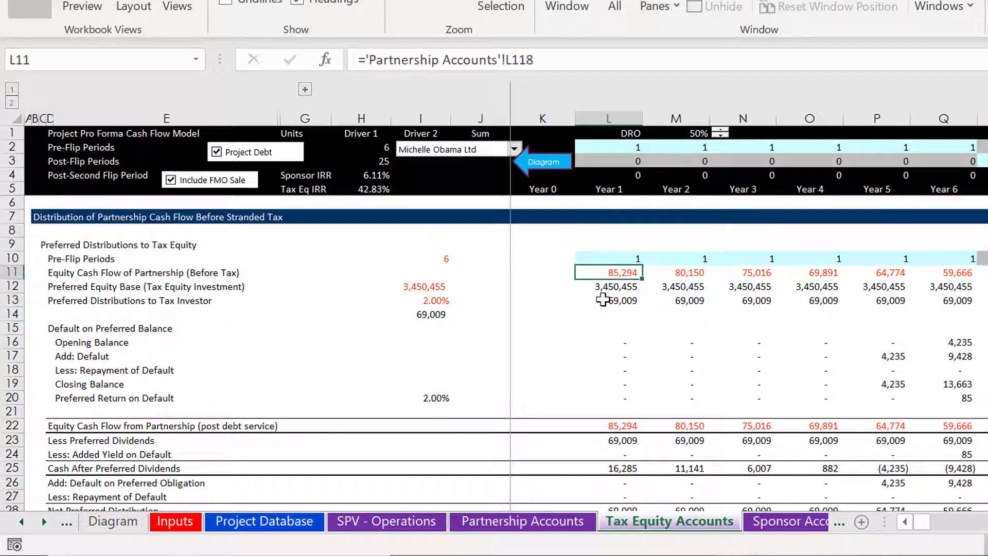
key("Right")
key("Right")
key("Right")
key("Right")
key("Right")
key("Left")
key("Right")
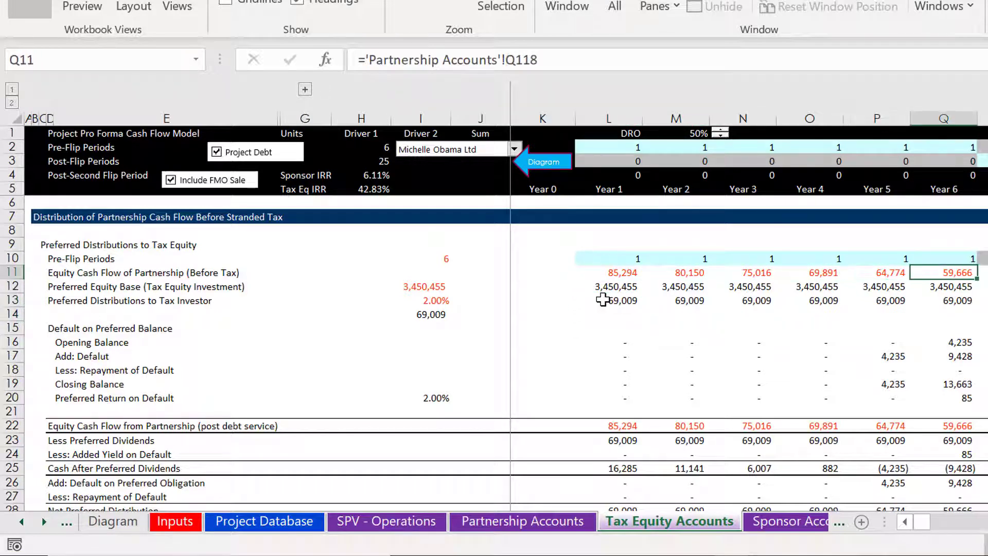
Step: Compare the Year 6 equity cash flow with the preferred distribution and the Default on Preferred Balance rows
key("Down")
key("Down")
key("Down")
key("Down")
key("Down")
key("Down")
key("Up")
key("Up")
key("Up")
key("Up")
key("Up")
key("Up")
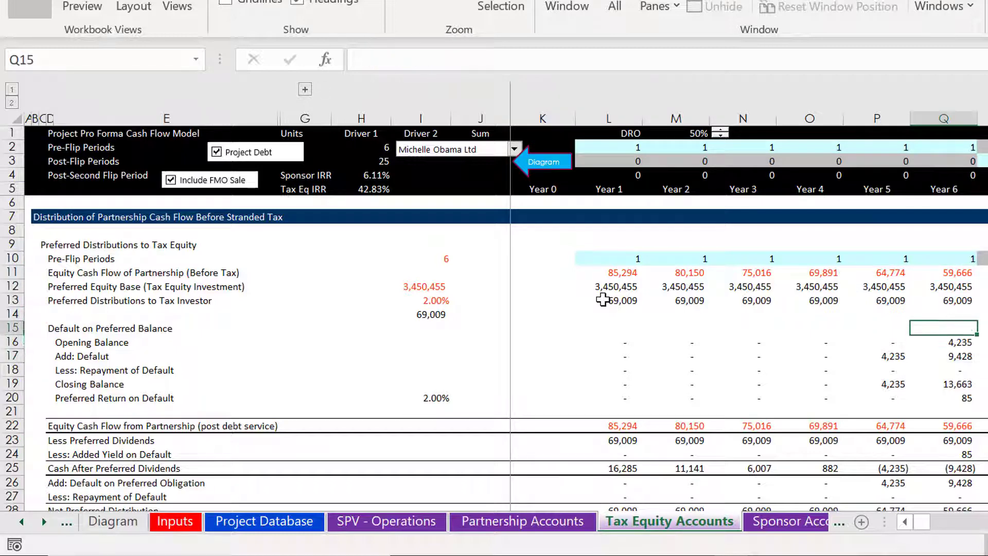
Step: Review the partnership equity cash flows in the years leading up to Year 6
key("Left")
key("Left")
key("Left")
key("Right")
key("Right")
key("Right")
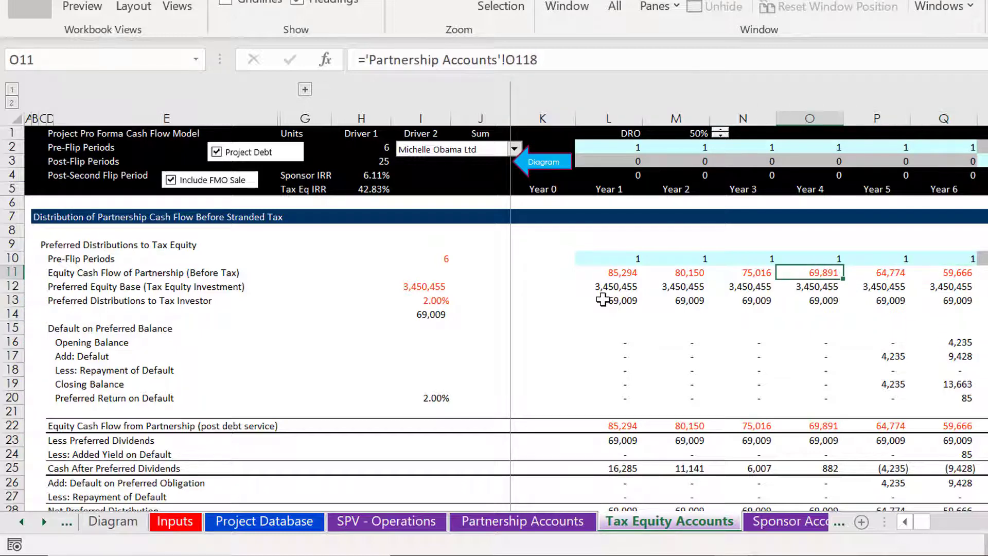
key("Left")
key("Left")
key("Left")
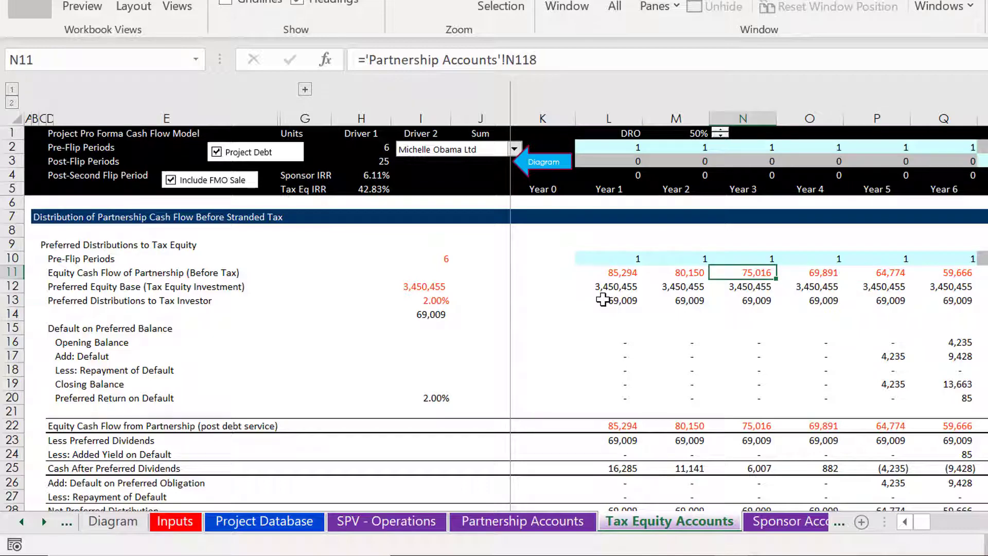
Step: Return to the Diagram sheet and raise the Project Debt to 64%
key("ctrl+bracketleft")
key("ctrl+bracketleft")
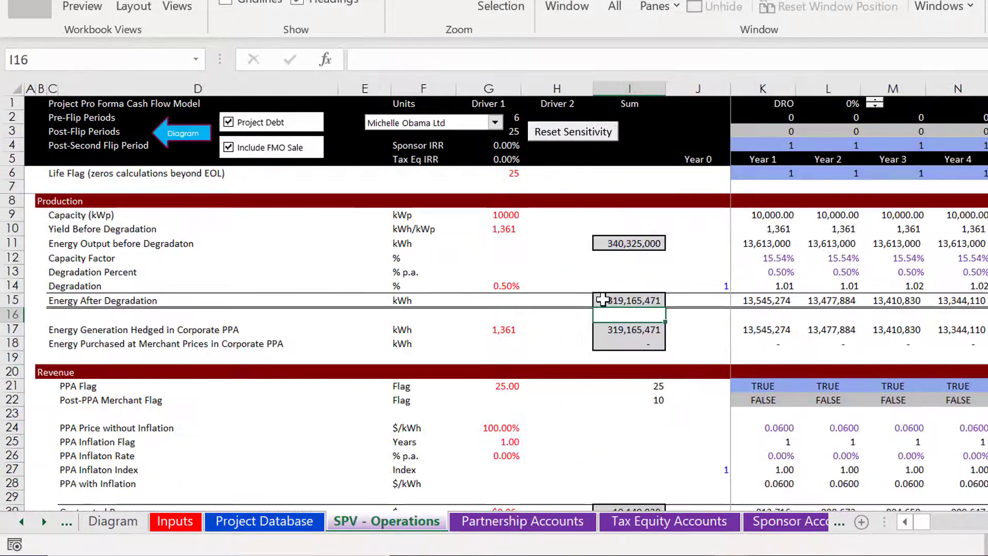
key("ctrl+bracketleft")
key("ctrl+Page_Up")
key("ctrl+Page_Up")
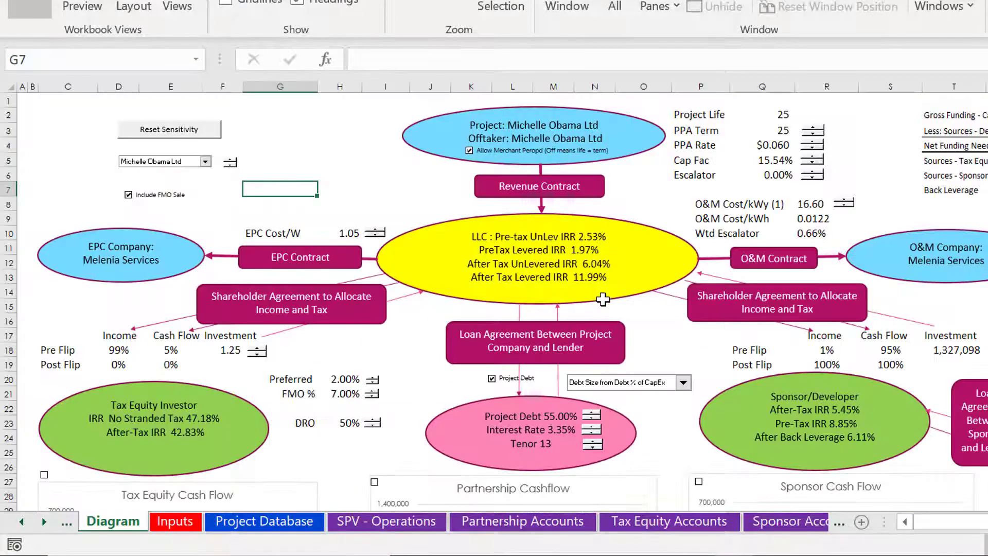
left_click(592, 415)
left_click(592, 415)
left_click(592, 415)
left_click(592, 415)
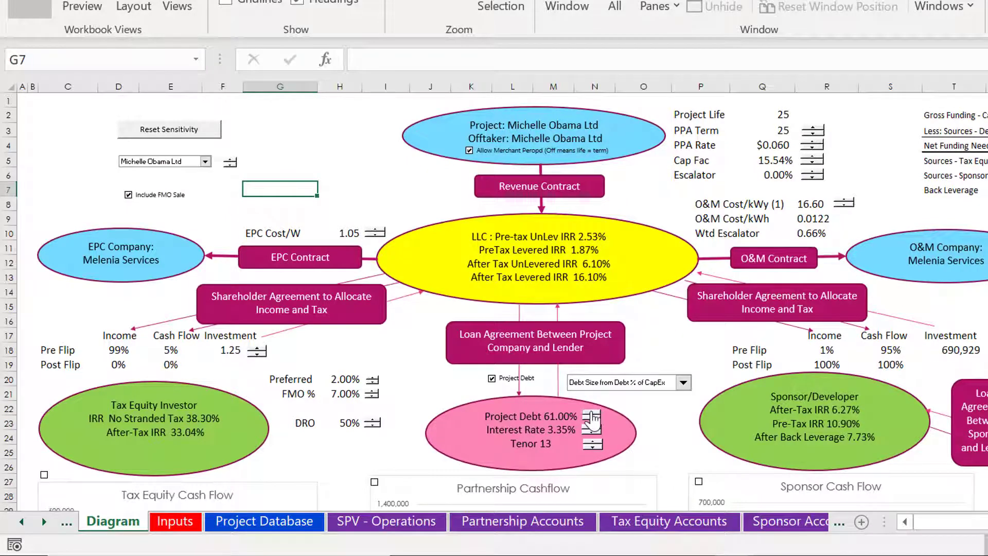
left_click(592, 415)
left_click(592, 415)
left_click(592, 414)
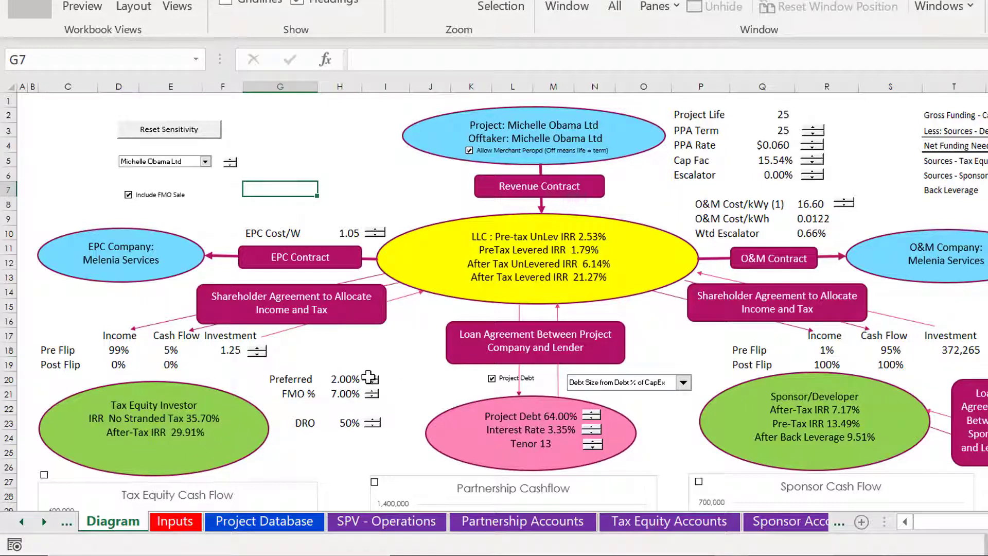
Step: Raise the Project Debt to 66% on the Diagram sheet
left_click(594, 414)
left_click(593, 413)
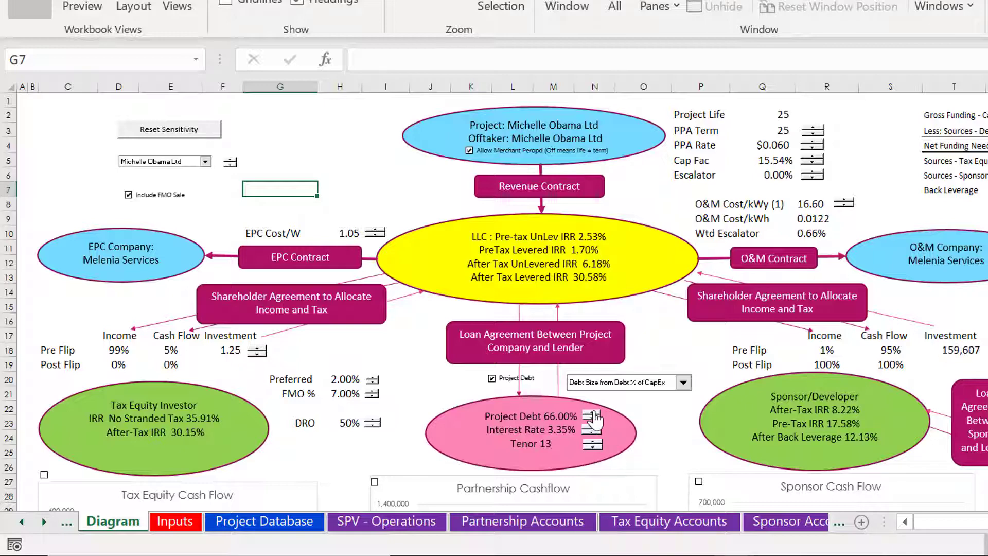
left_click(302, 451)
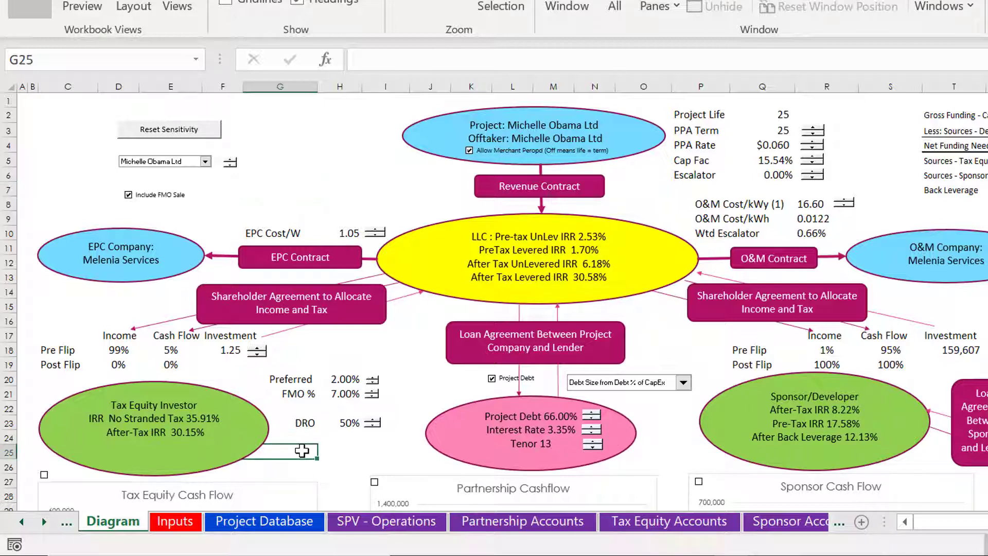
Step: Go from the Diagram sheet to the Tax Equity Accounts sheet
key("ctrl+Page_Down")
key("ctrl+Page_Down")
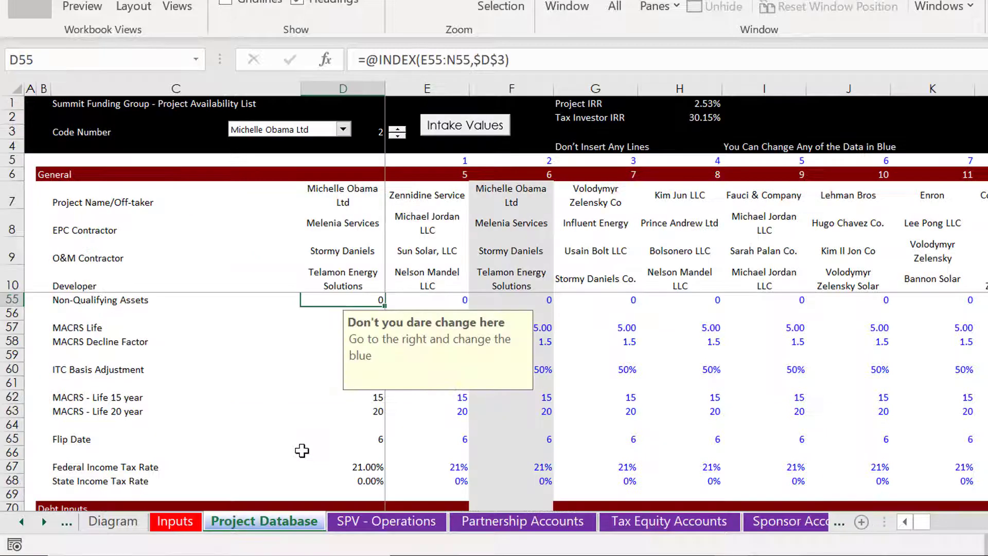
key("ctrl+Page_Down")
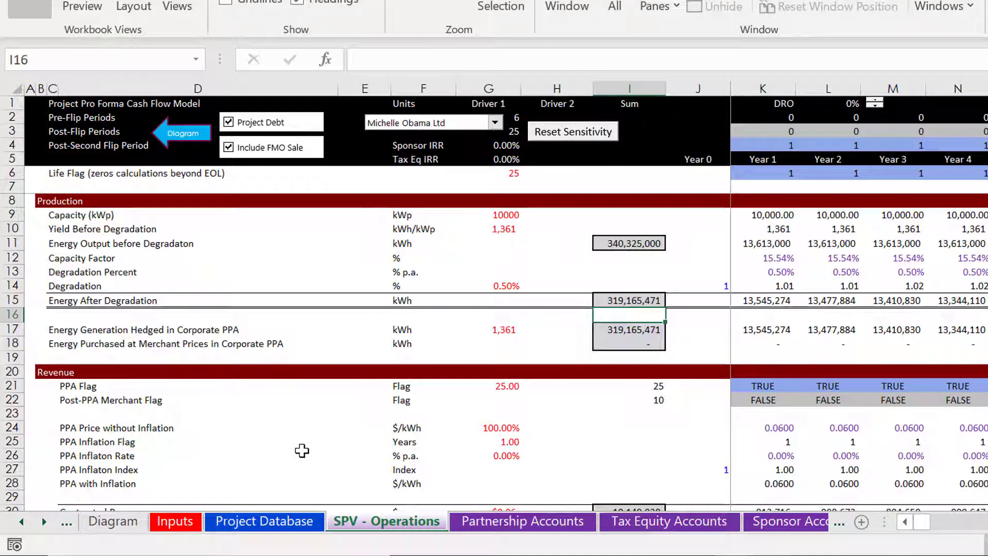
key("ctrl+Page_Down")
key("ctrl+Page_Down")
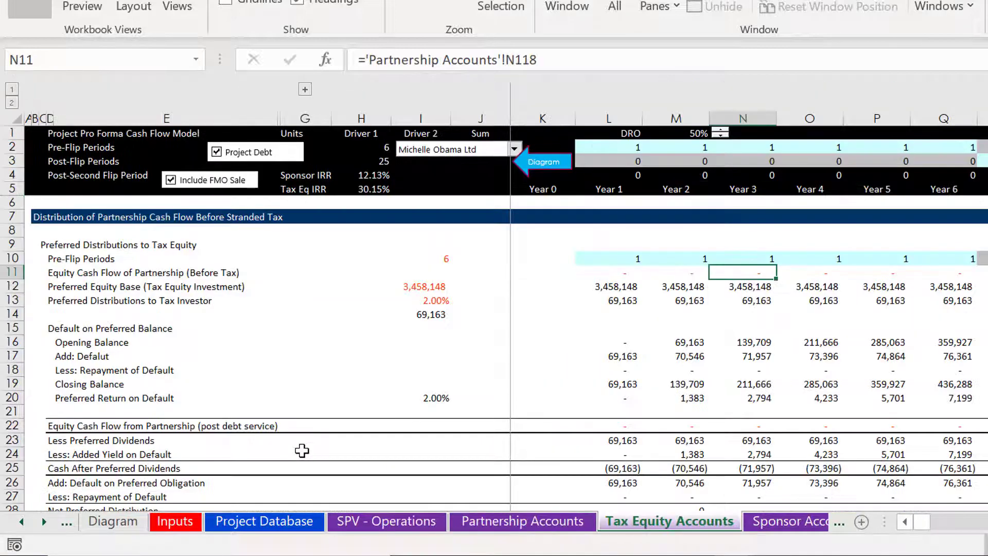
Step: Follow the additions to the Default on Preferred Balance from Year 1 to Year 5
key("Down")
key("Down")
key("Down")
key("Down")
key("Left")
key("Left")
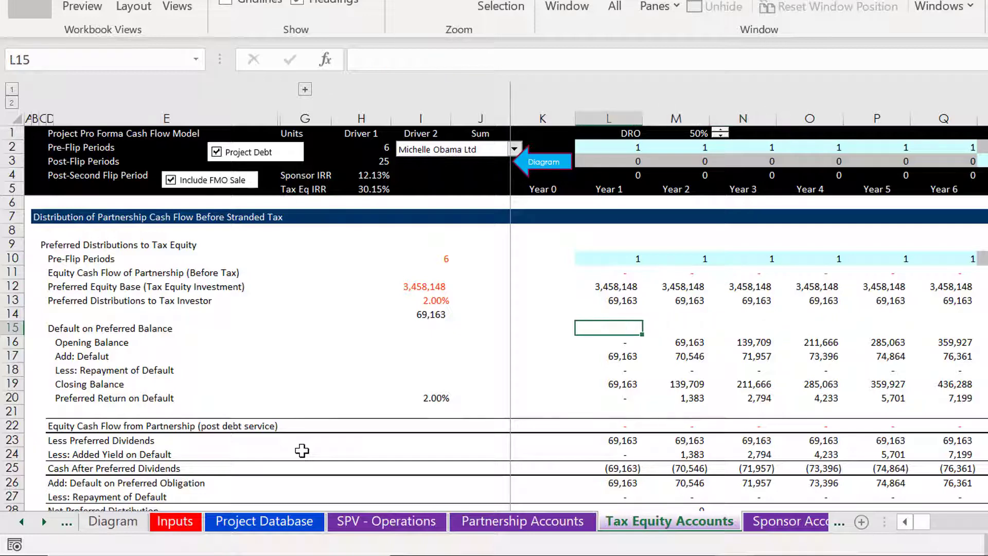
key("Down")
key("Down")
key("Right")
key("Right")
key("Right")
key("Right")
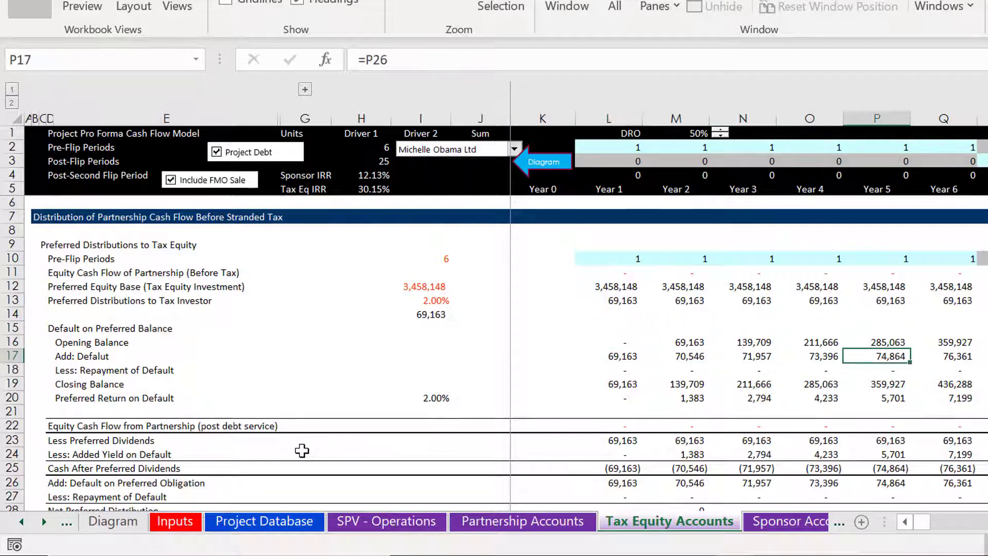
Step: Go back to Year 1 and check how the Preferred Distributions to Tax Investor are calculated from the preferred equity base
key("Left")
key("Left")
key("Left")
key("Left")
key("Up")
key("Up")
key("Up")
key("Up")
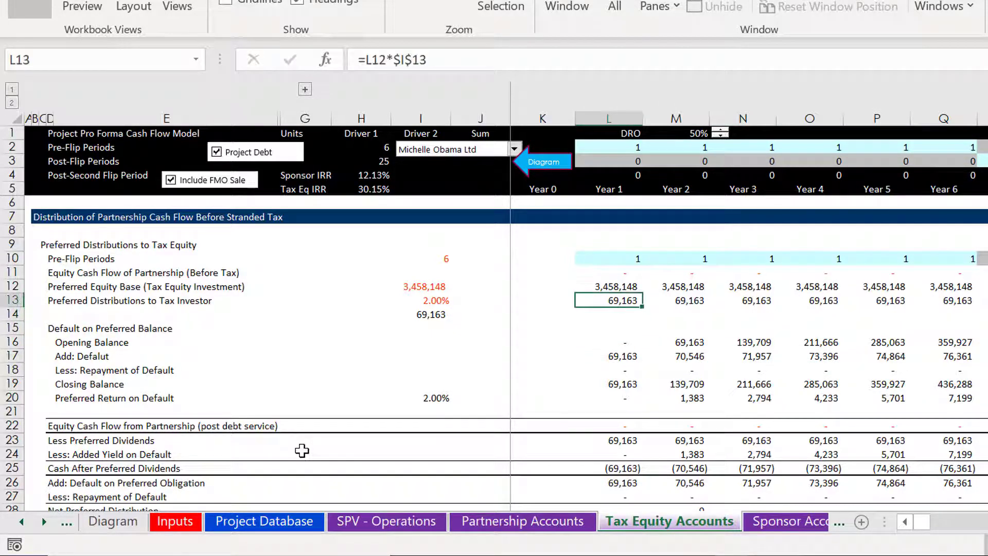
key("Left")
key("Left")
key("Right")
key("Up")
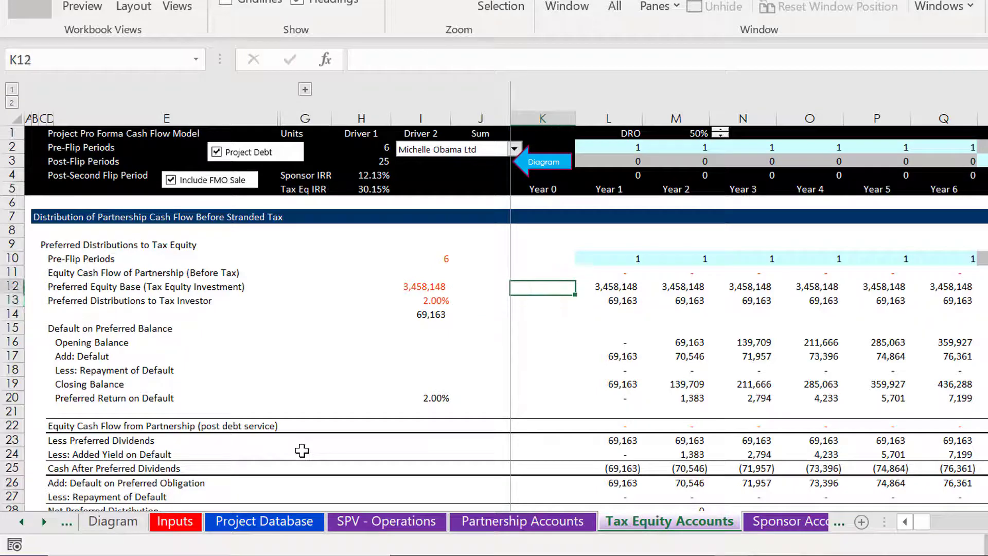
Step: Compare the Preferred Equity Base driver and its Year 1 value with the Year 1 equity cash flow of the partnership
key("Right")
key("Right")
key("Left")
key("Left")
key("Left")
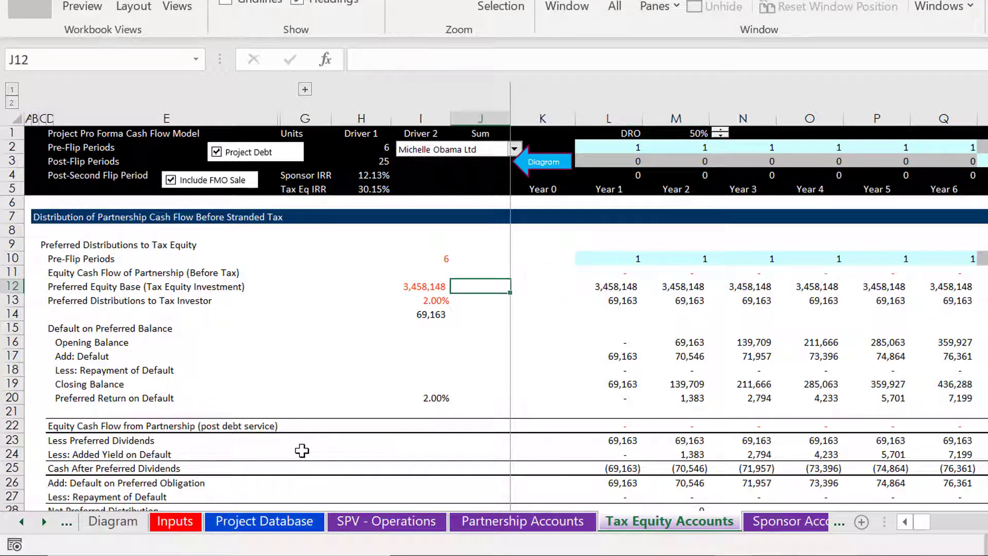
key("Left")
key("Right")
key("Right")
key("Right")
key("Up")
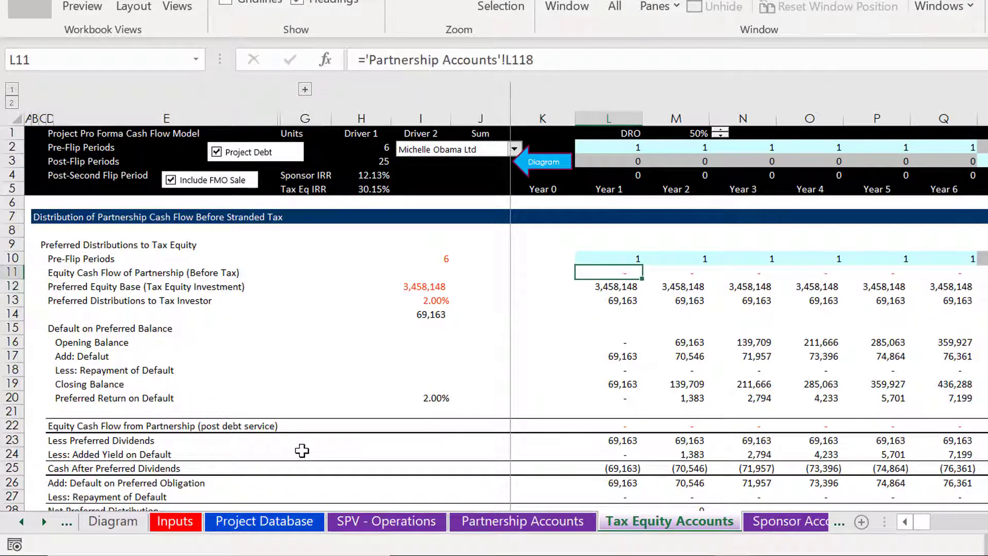
Step: Examine the Equity Cash Flow of Partnership row in Years 1 and 2
key("Down")
key("Up")
key("Left")
key("Left")
key("Right")
key("Right")
key("Right")
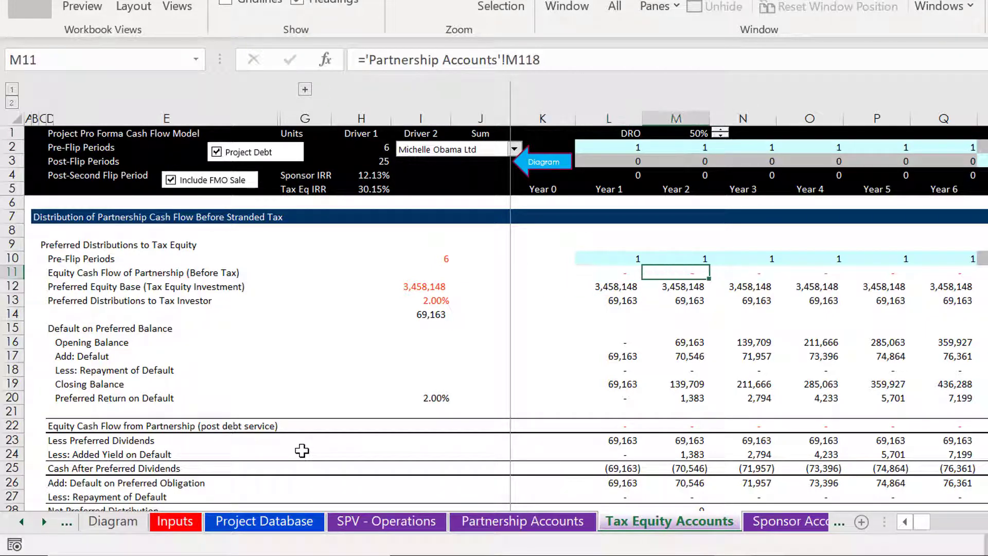
Step: Switch to the Partnership Accounts sheet and look through the equity cash flow, reserve account and project debt repayment sections
key("ctrl+Page_Up")
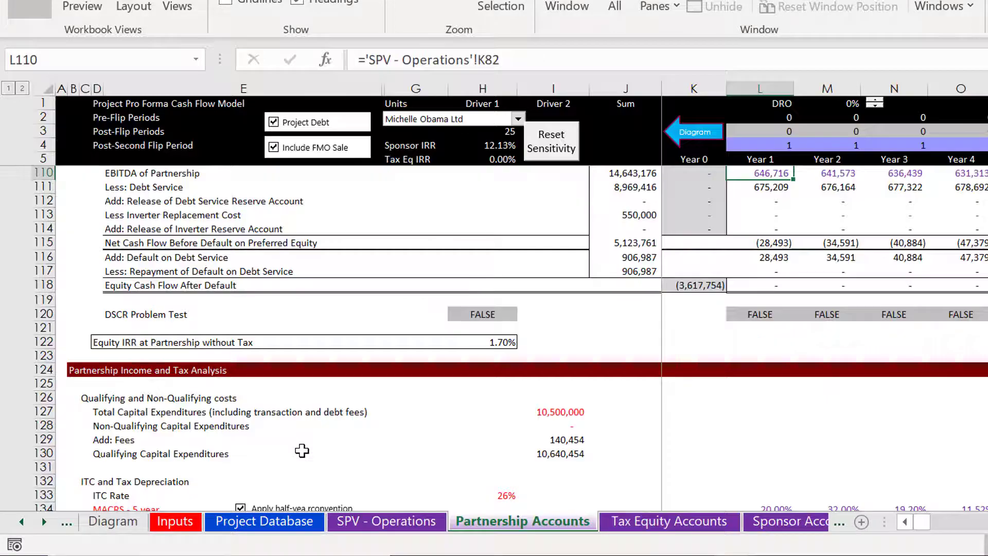
key("Page_Up")
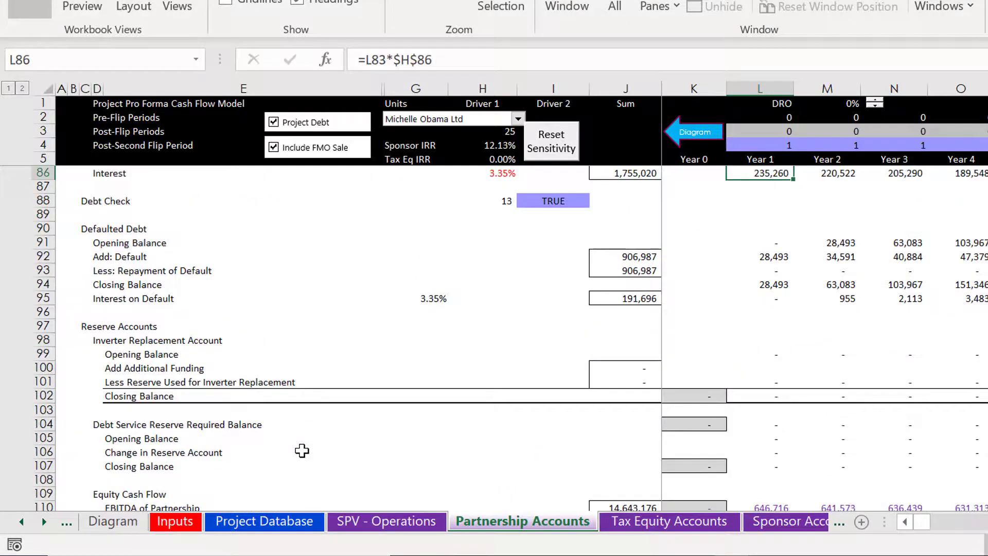
key("Page_Down")
key("Page_Up")
key("Page_Up")
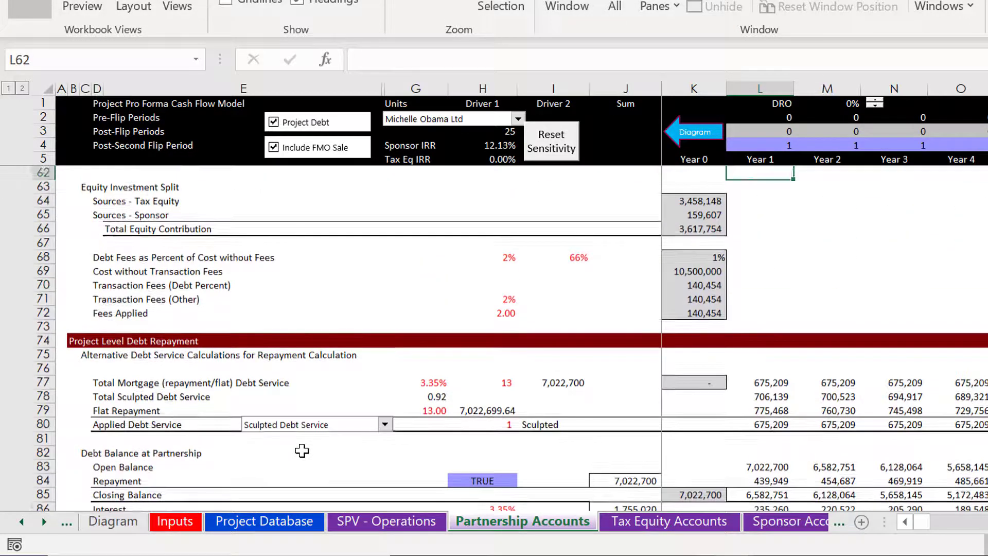
Step: Go down from the debt repayment section to the Defaulted Debt schedule and inspect its Year 1 entries
key("Down")
key("Down")
key("Down")
key("Down")
key("Down")
key("Down")
key("Down")
key("Down")
key("Down")
key("Down")
key("Down")
key("Down")
key("Down")
key("Down")
key("Down")
key("Down")
key("Down")
key("Down")
key("Down")
key("Down")
key("Down")
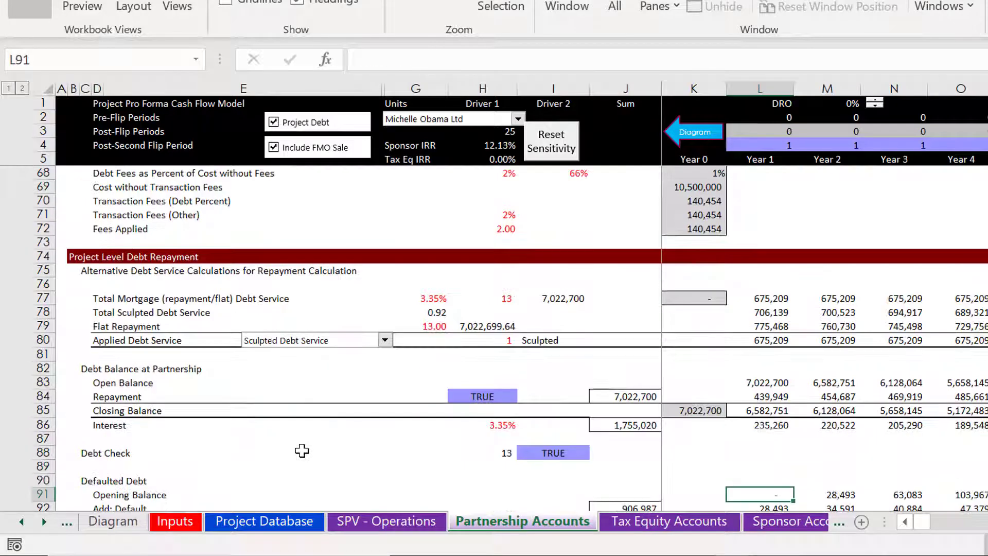
key("Down")
key("Down")
key("Down")
key("Up")
key("Up")
key("Up")
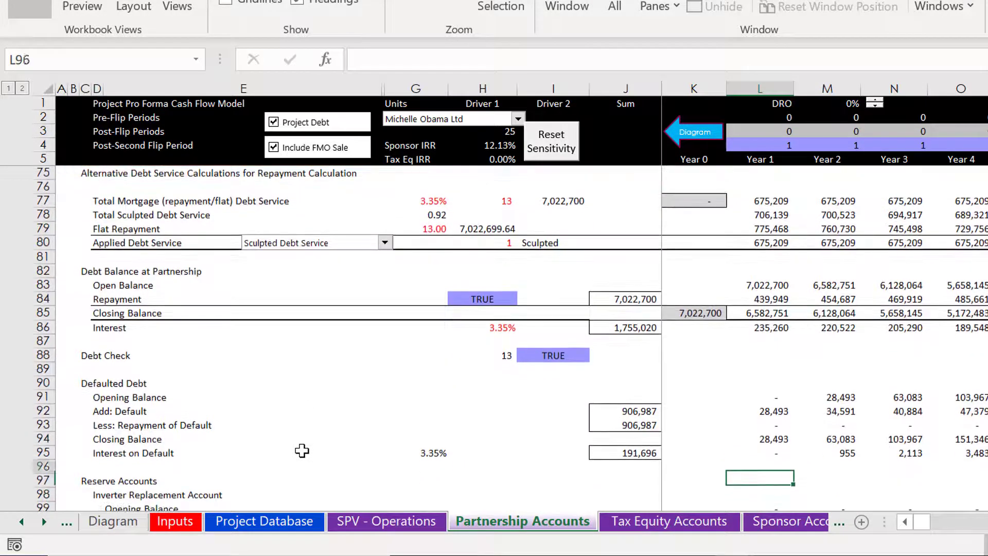
key("Up")
key("Up")
Step: Follow the Add: Default row of the Defaulted Debt schedule from Year 1 past the end of the 13-year debt tenor
key("Right")
key("Right")
key("Right")
key("Right")
key("Right")
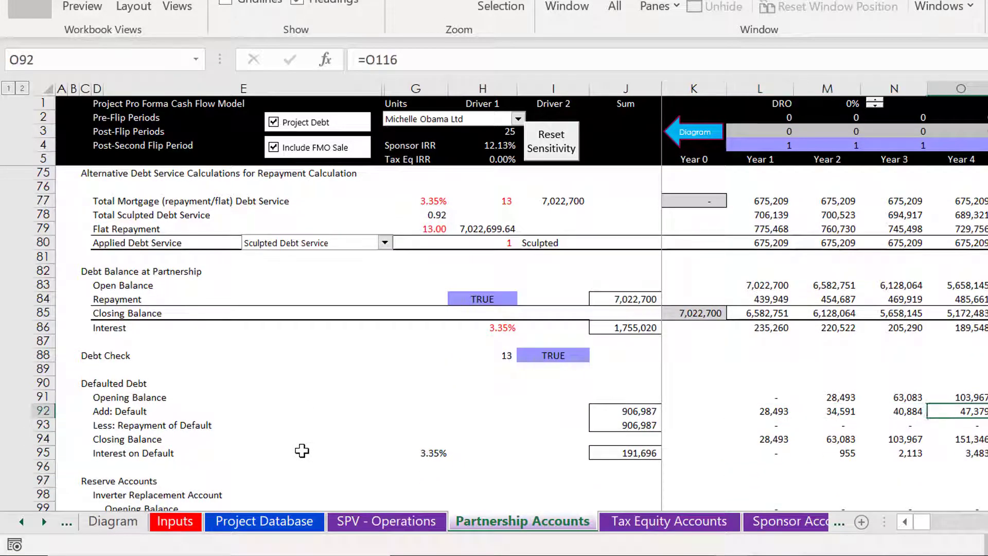
key("Right")
key("Right")
key("Right")
key("Right")
key("Right")
key("Right")
key("Right")
key("Right")
key("Right")
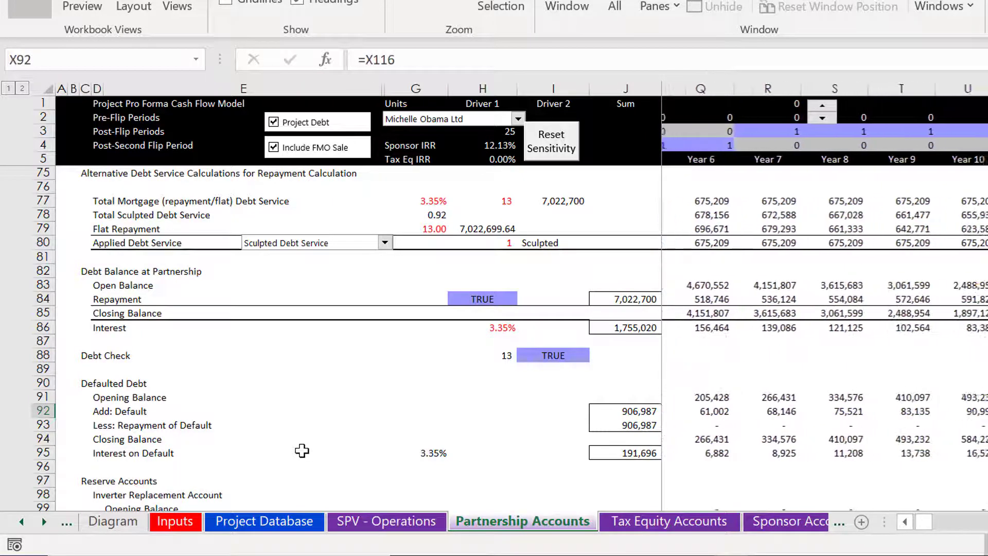
key("Right")
key("Right")
key("Right")
key("Left")
key("Left")
key("Left")
key("Left")
key("Left")
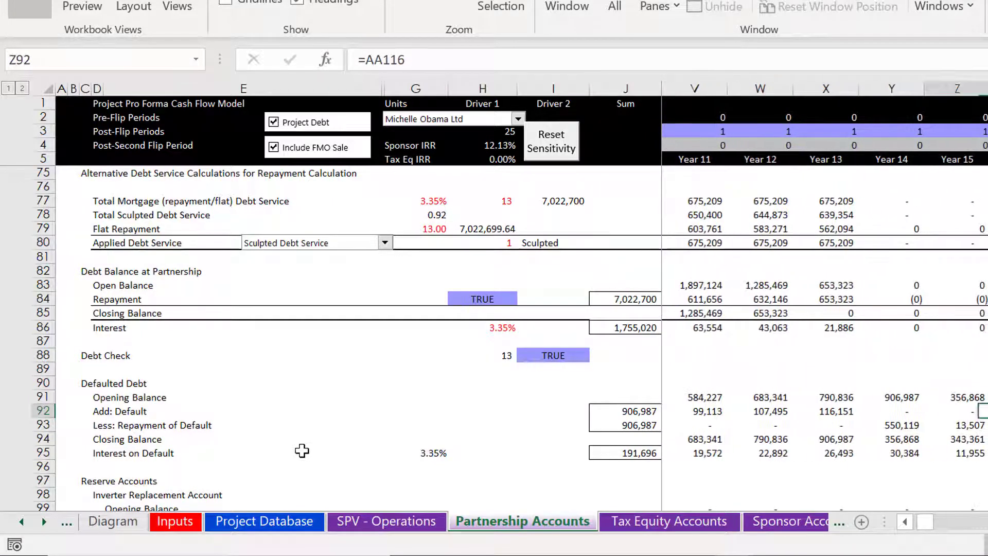
Step: Return to the Tax Equity Accounts and compare the preferred distributions with the Year 1 opening balance of the preferred default
key("ctrl+Page_Down")
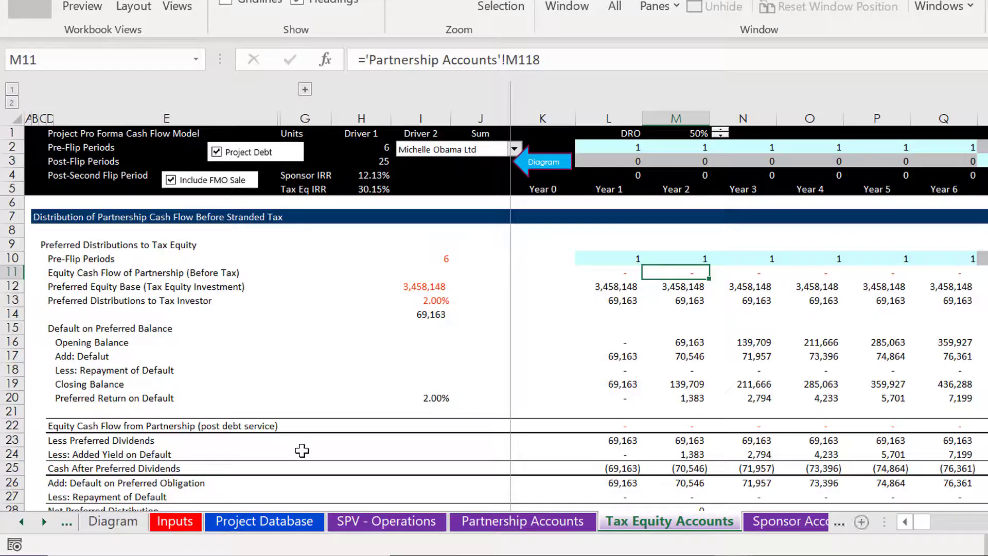
key("Down")
key("Down")
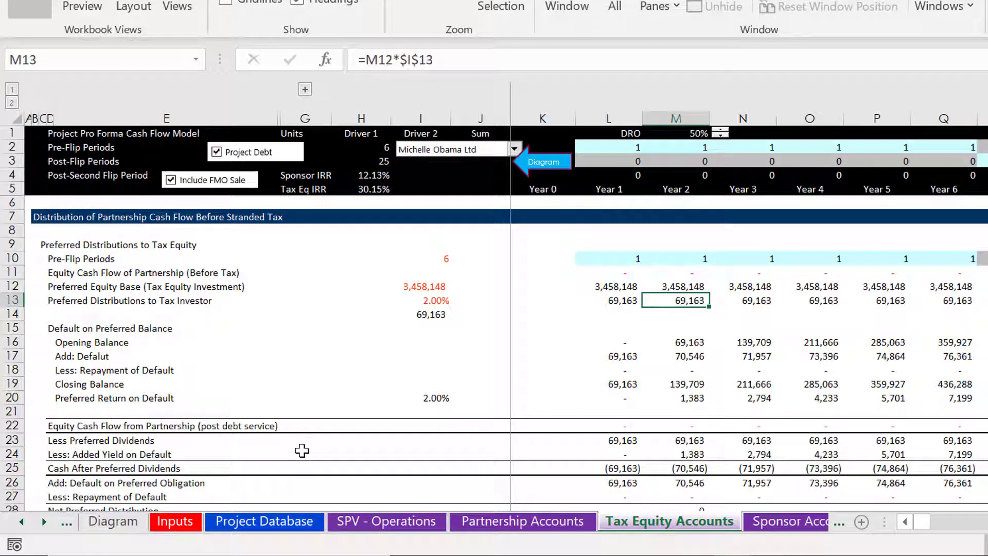
key("Left")
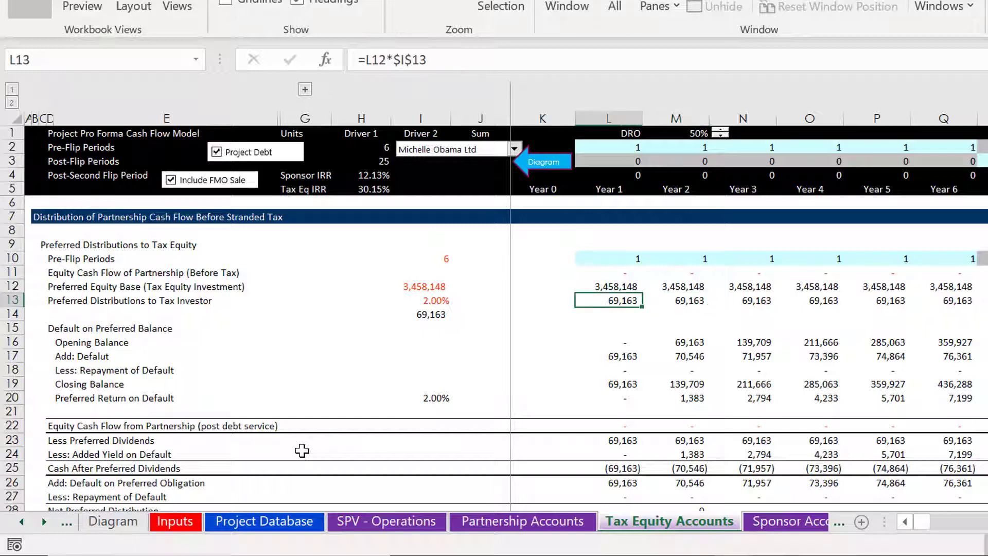
key("Up")
key("Down")
key("Down")
key("Down")
key("Down")
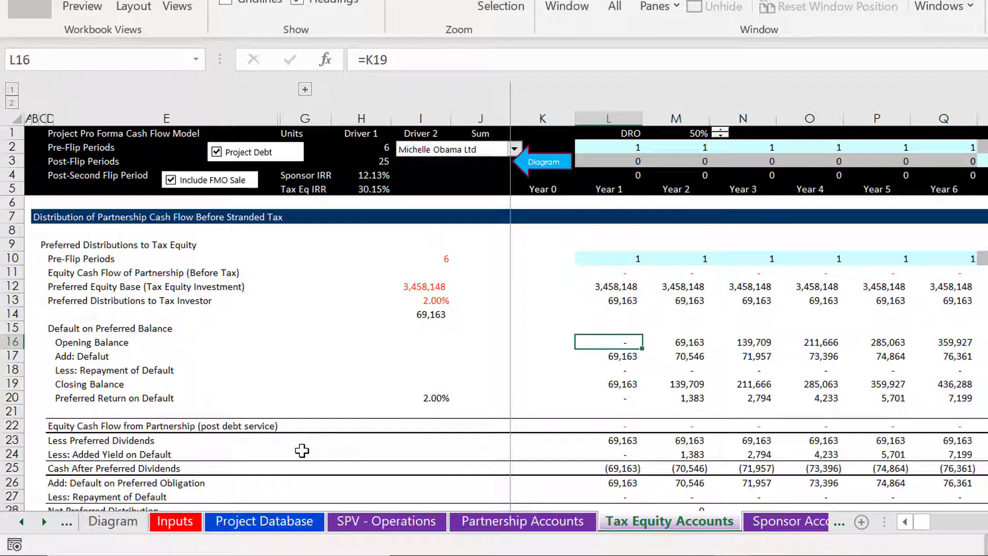
Step: Trace the Year 1 default back up to the Equity Cash Flow of Partnership row
key("Up")
key("Up")
key("Up")
key("Up")
key("Up")
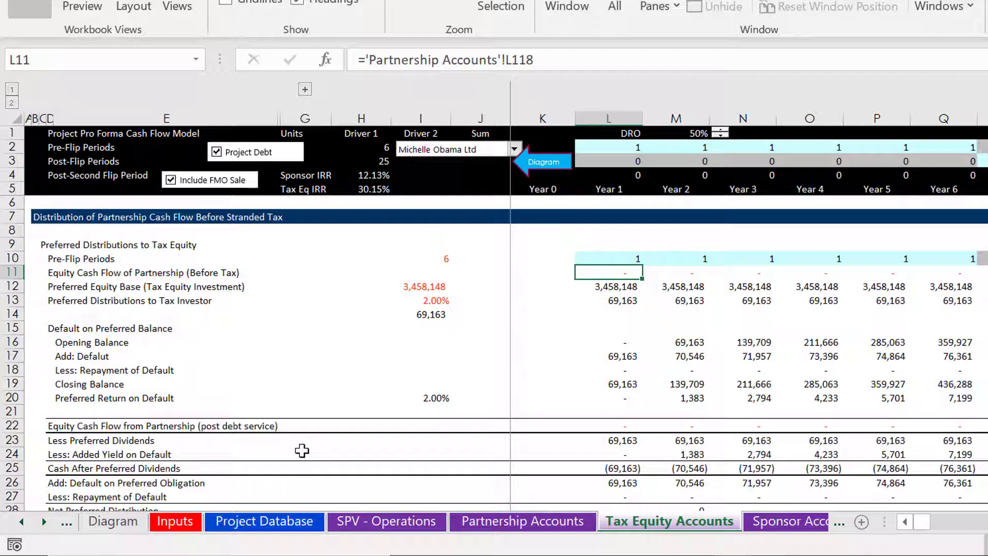
Step: Return to the Diagram sheet and lower the Project Debt to 44%
key("ctrl+Page_Up")
key("ctrl+Page_Up")
key("ctrl+Page_Up")
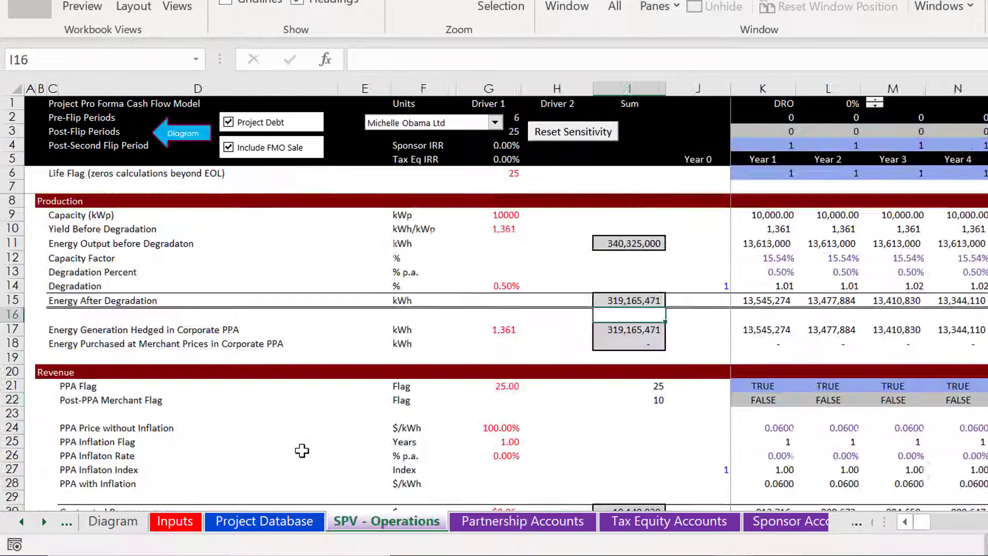
key("ctrl+Page_Up")
key("ctrl+Page_Up")
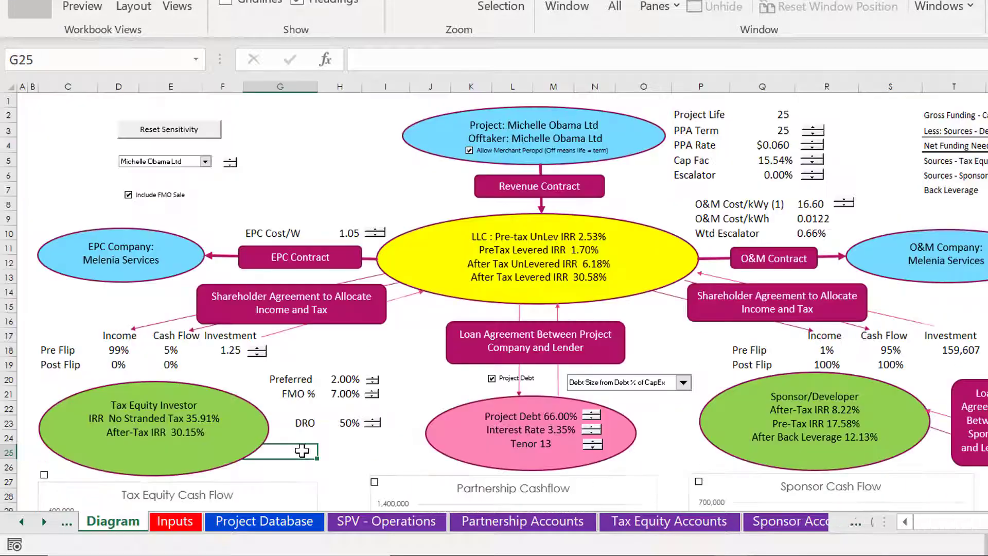
left_click(596, 418)
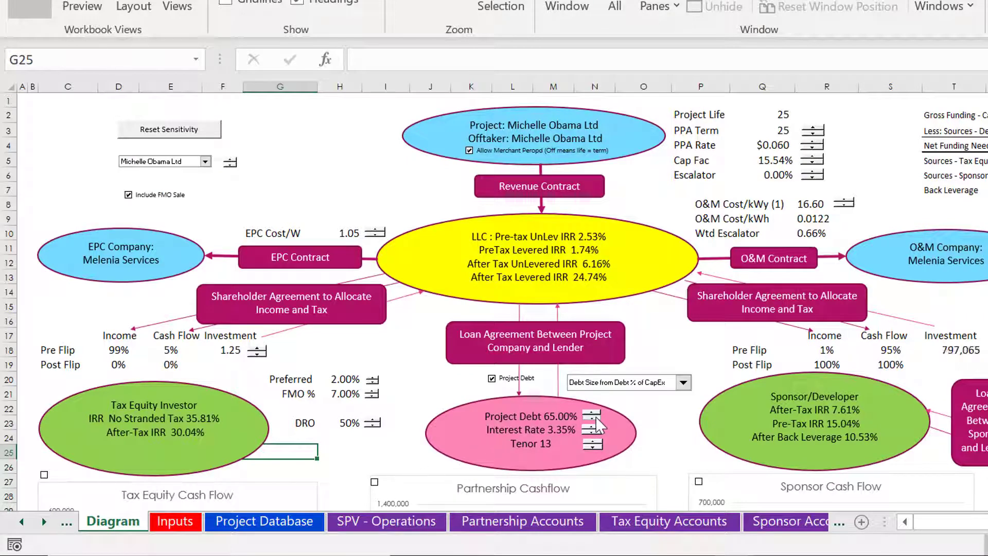
left_click(596, 418)
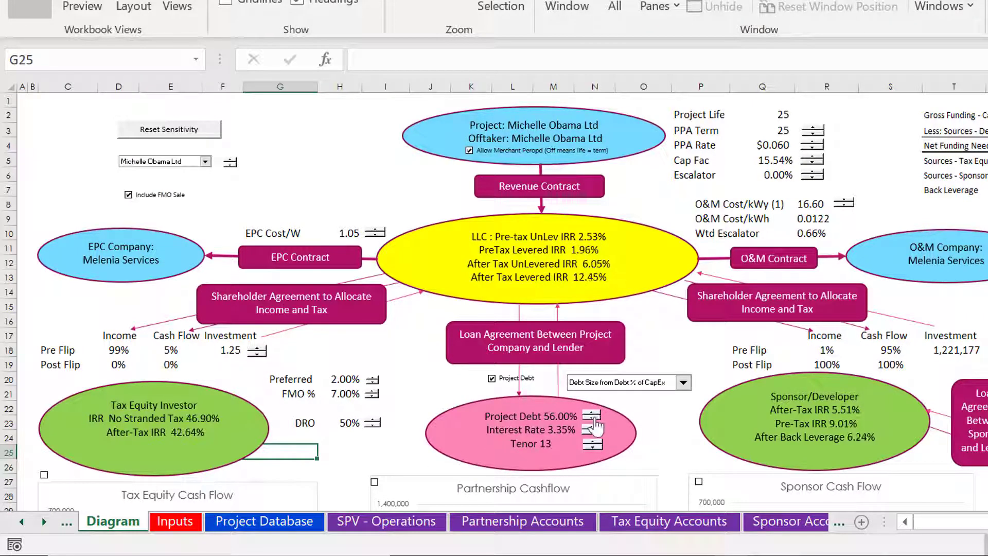
left_click(594, 419)
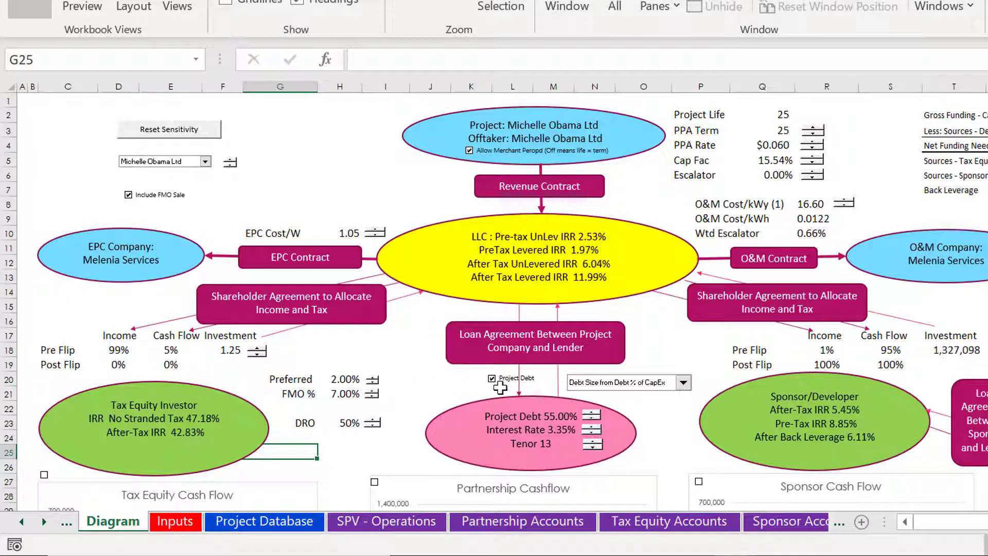
left_click(594, 418)
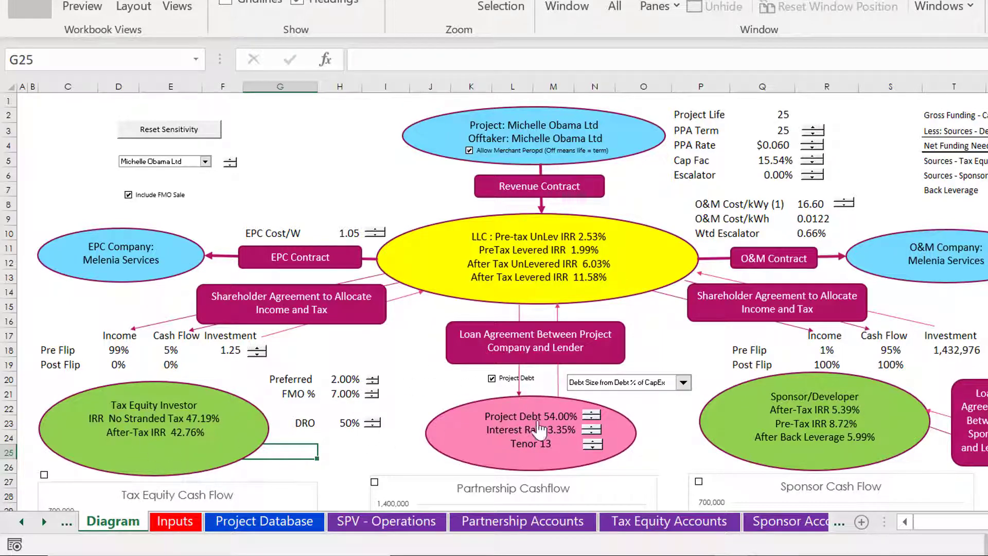
left_click(595, 419)
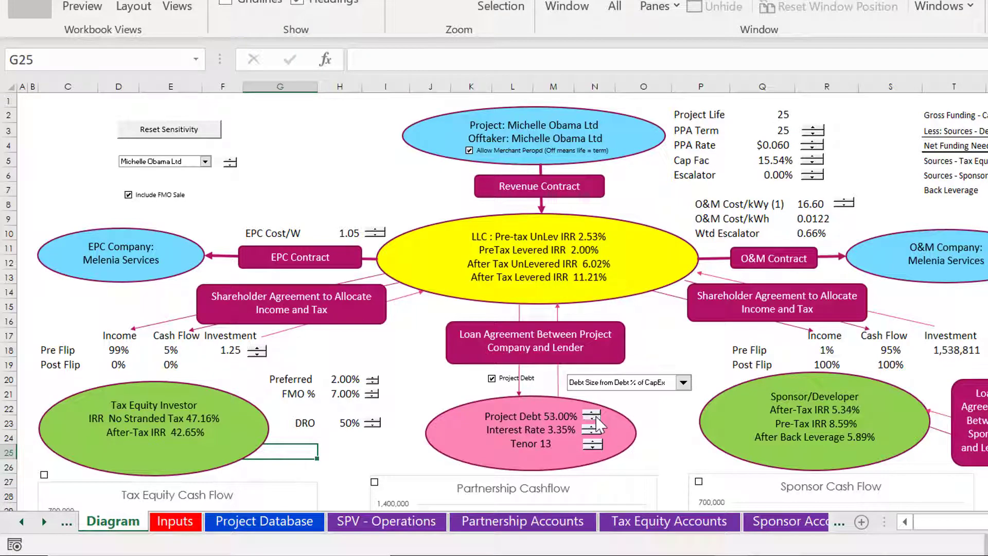
left_click(594, 419)
left_click(595, 420)
left_click(594, 419)
left_click(594, 420)
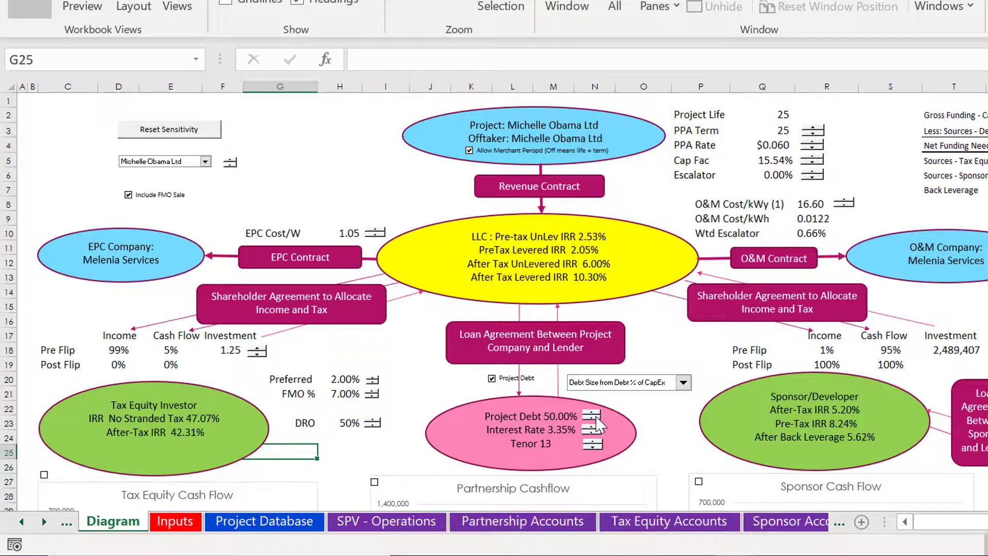
Step: Turn off Project Debt on the Diagram sheet and go to the Tax Equity Accounts sheet
left_click(492, 378)
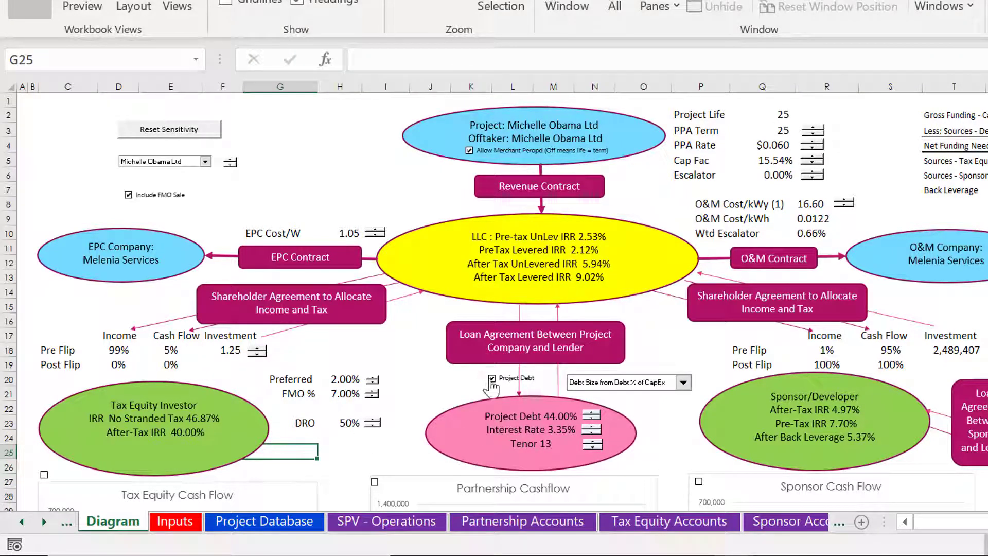
left_click(438, 392)
key("ctrl+Page_Down")
key("ctrl+Page_Down")
key("ctrl+Page_Down")
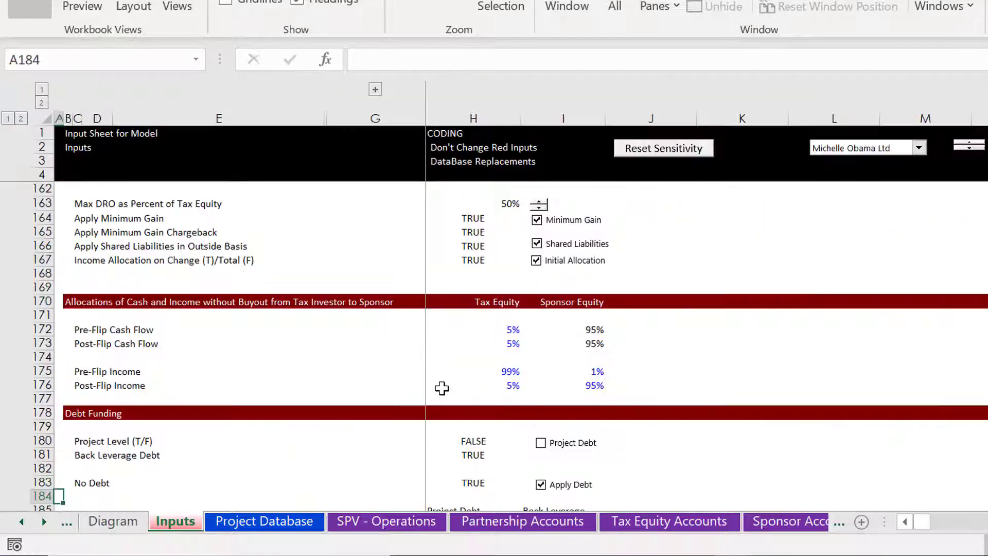
key("ctrl+Page_Down")
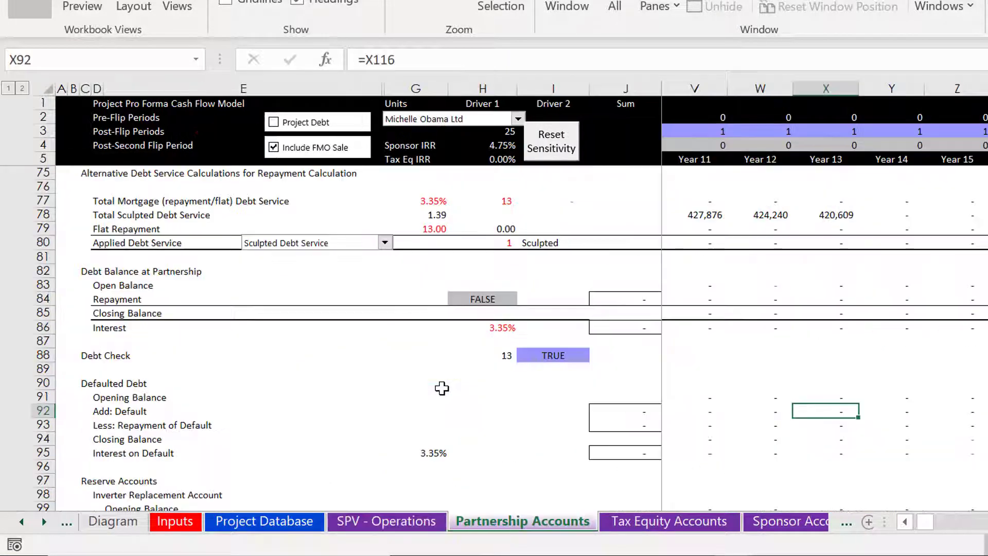
key("ctrl+Page_Down")
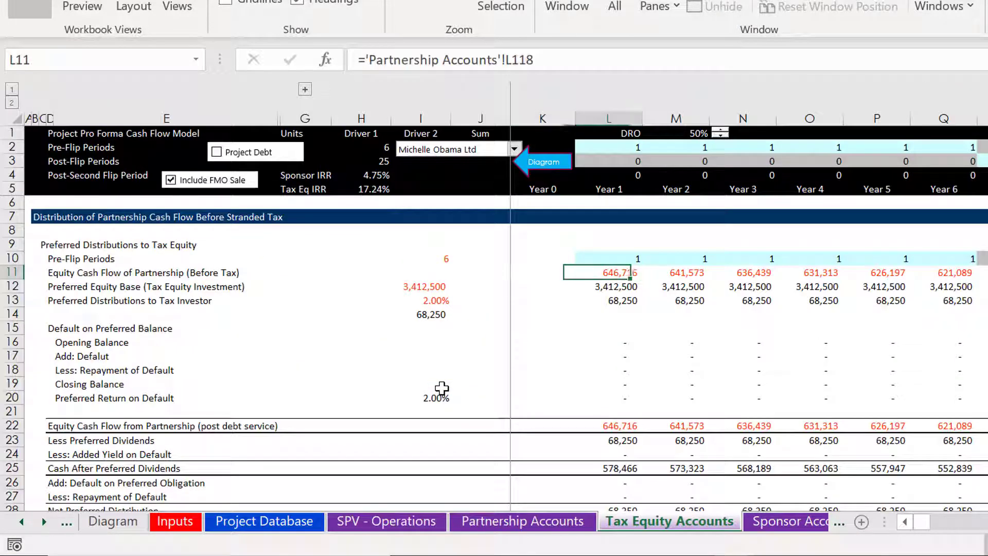
Step: Examine the Preferred Distributions to Tax Investor row and follow the Add: Default row to Year 1 with project debt off
key("Down")
key("Down")
key("Right")
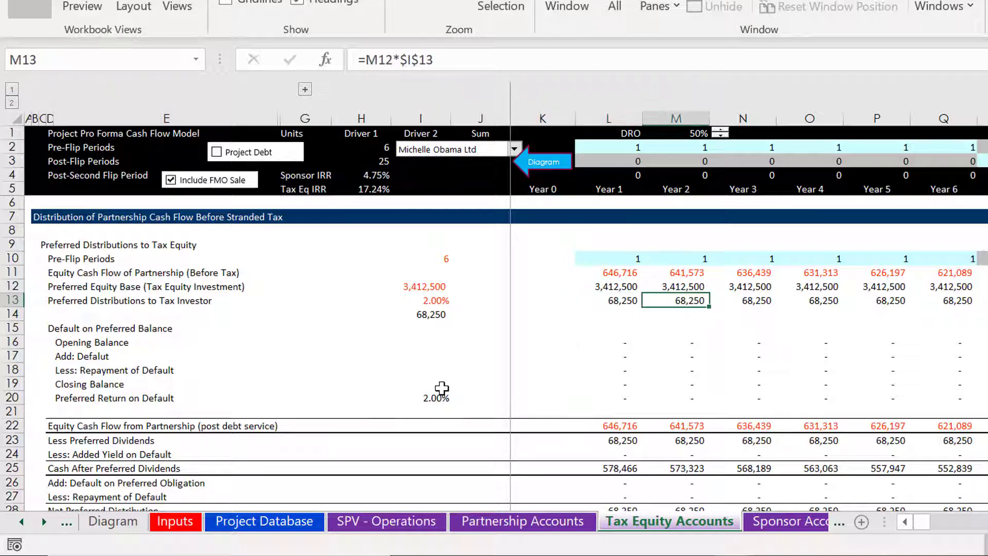
key("Left")
key("Down")
key("Down")
key("Down")
key("Down")
key("Left")
key("Left")
key("Left")
key("Left")
key("Left")
key("Left")
key("Left")
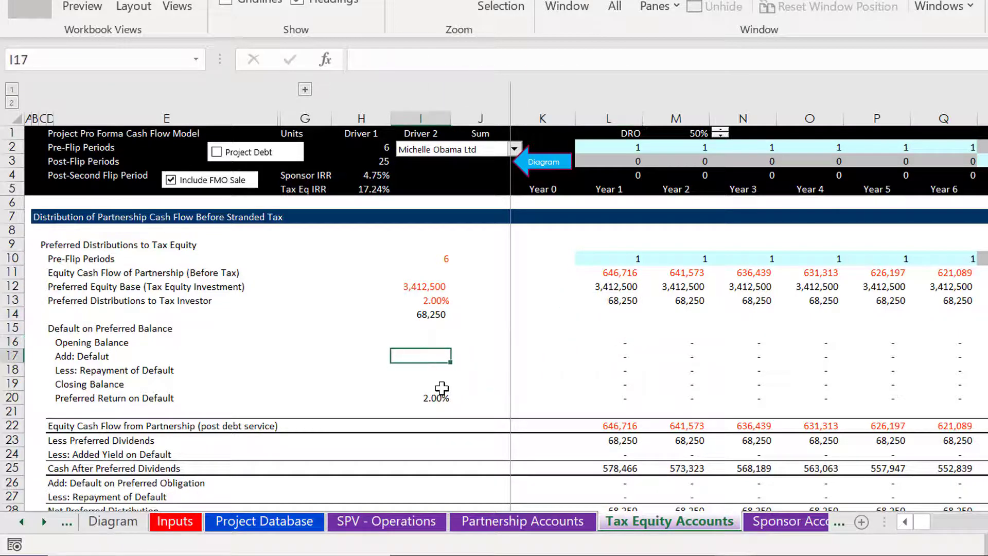
key("Right")
key("Right")
key("Right")
key("Right")
key("Right")
key("Right")
key("Right")
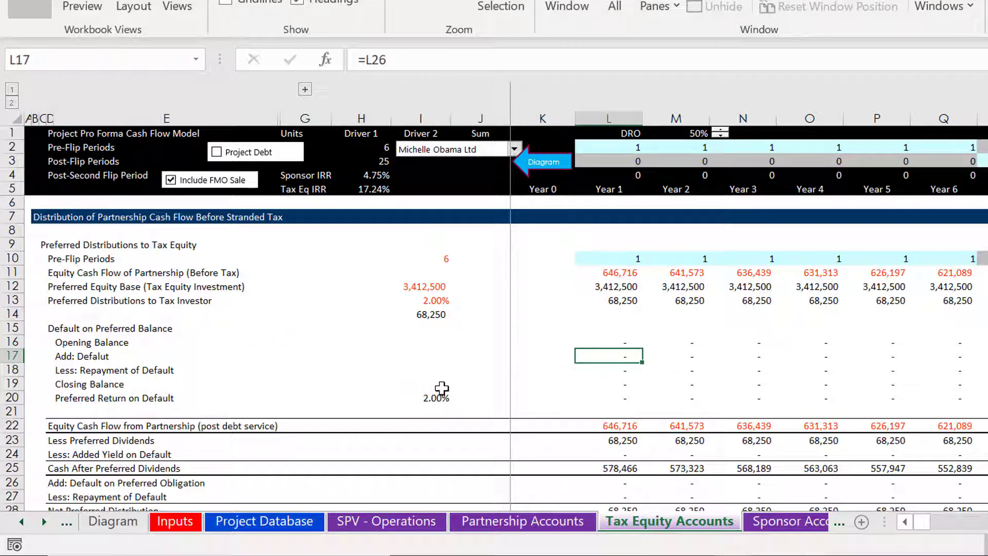
Step: Inspect the Year 1 formulas for Opening Balance, Add: Default and Preferred Return on Default in the preferred default schedule
key("Up")
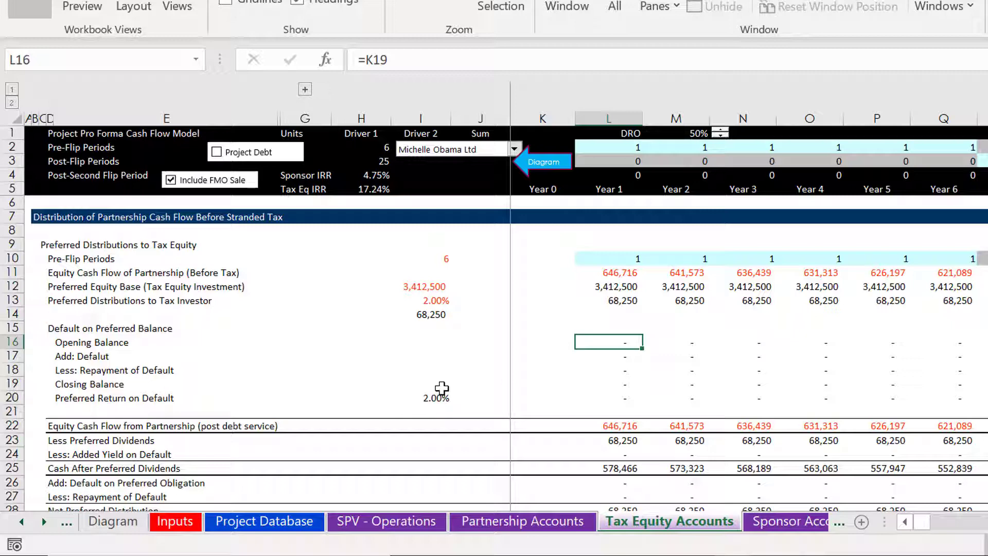
key("Down")
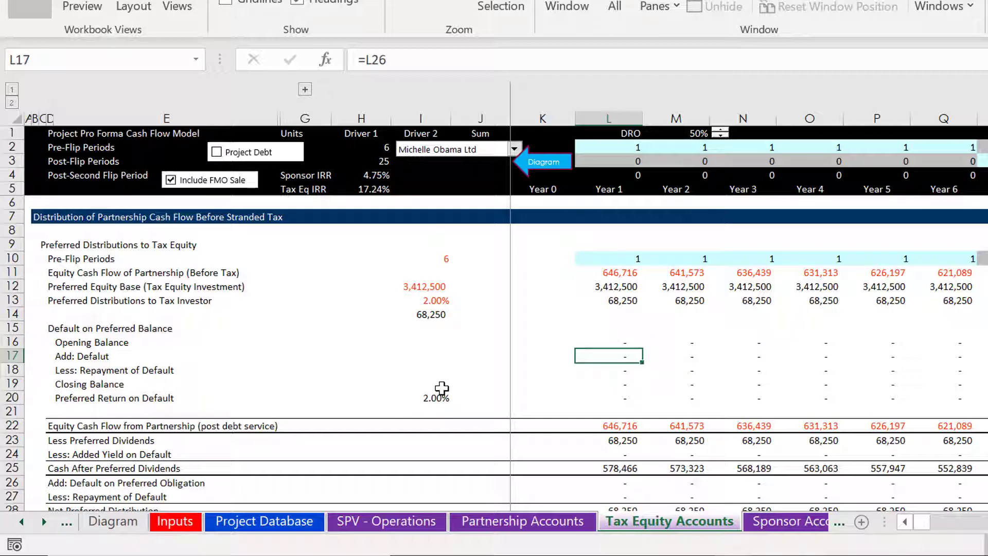
key("F2")
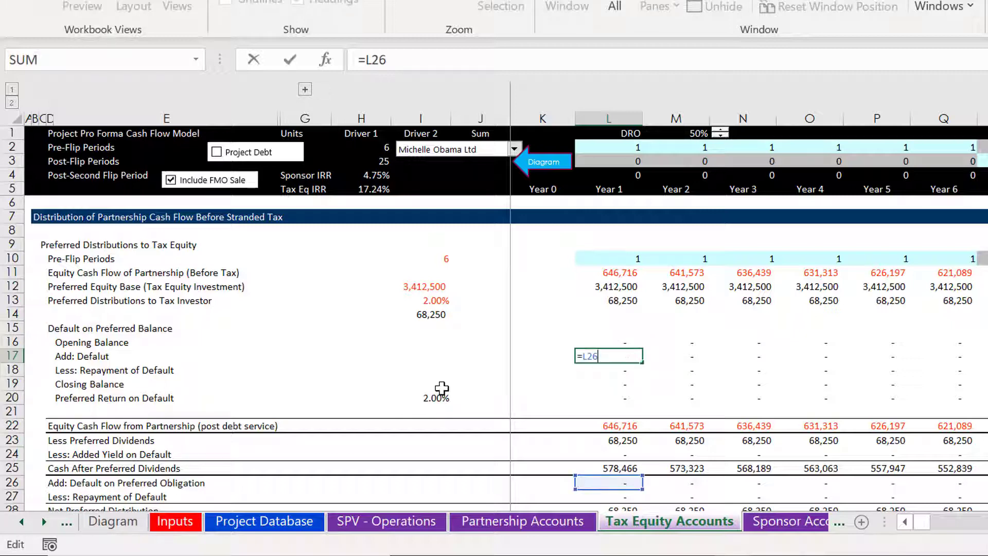
key("Return")
key("Down")
key("Down")
key("Down")
key("Down")
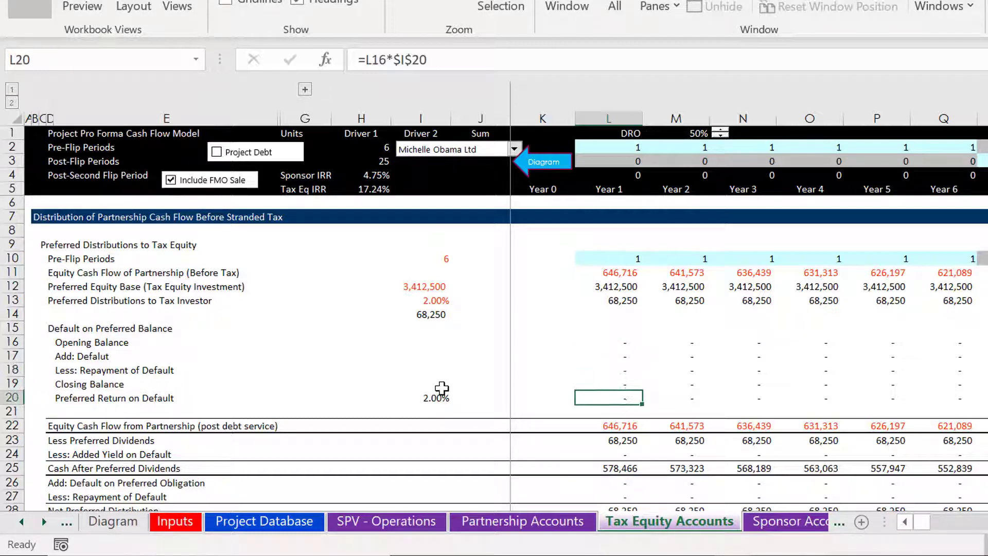
Step: Insert a row above Equity Cash Flow from Partnership (post debt service) and title it "Cash Waterfall for Evaluation of Preferred Default"
key("Left")
key("ctrl+Left")
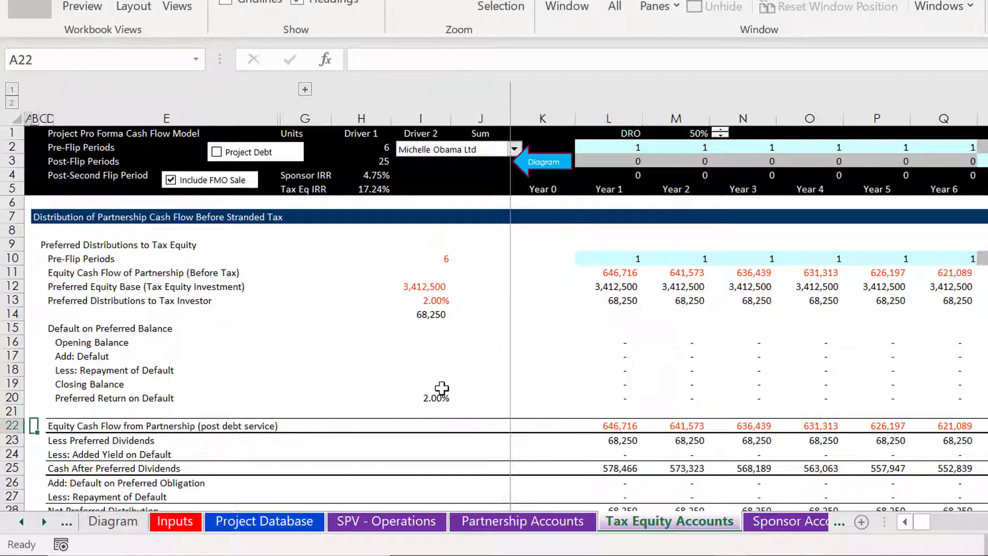
key("Left")
key("Up")
key("Right")
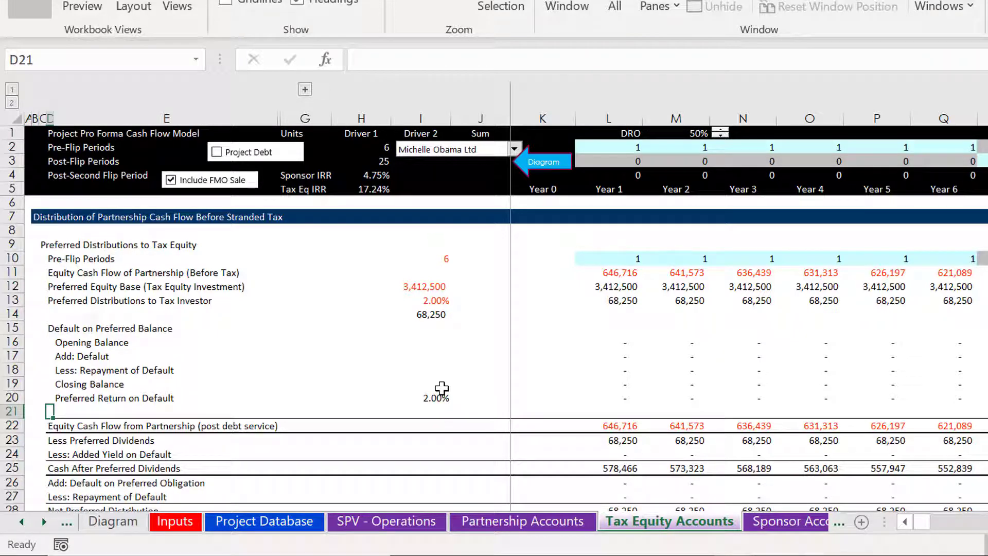
key("Down")
key("shift+space")
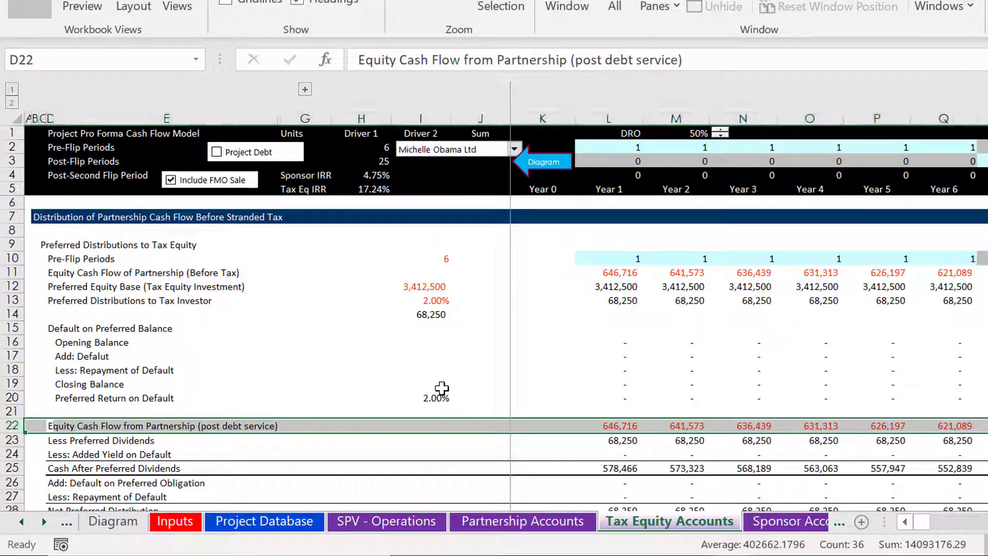
key("ctrl+plus")
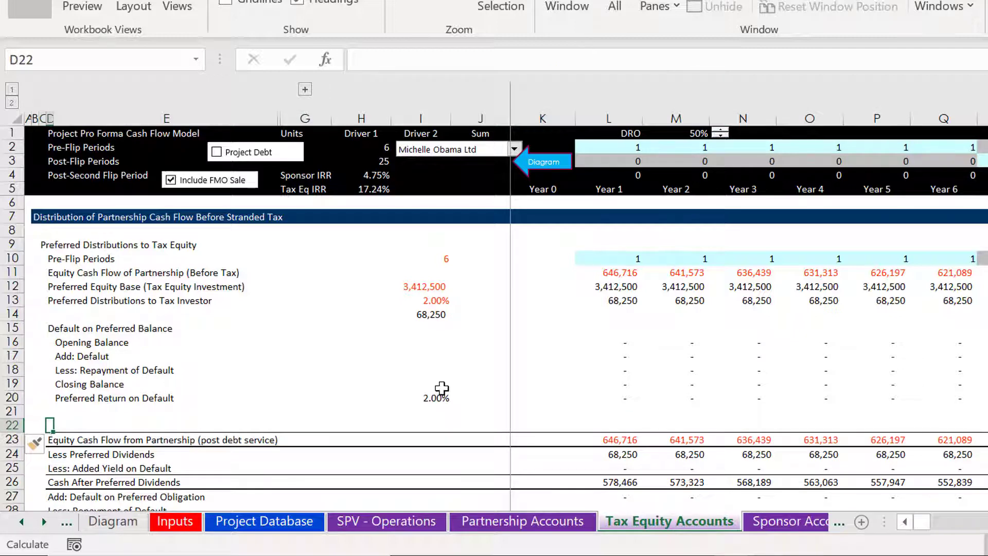
type("Cash F")
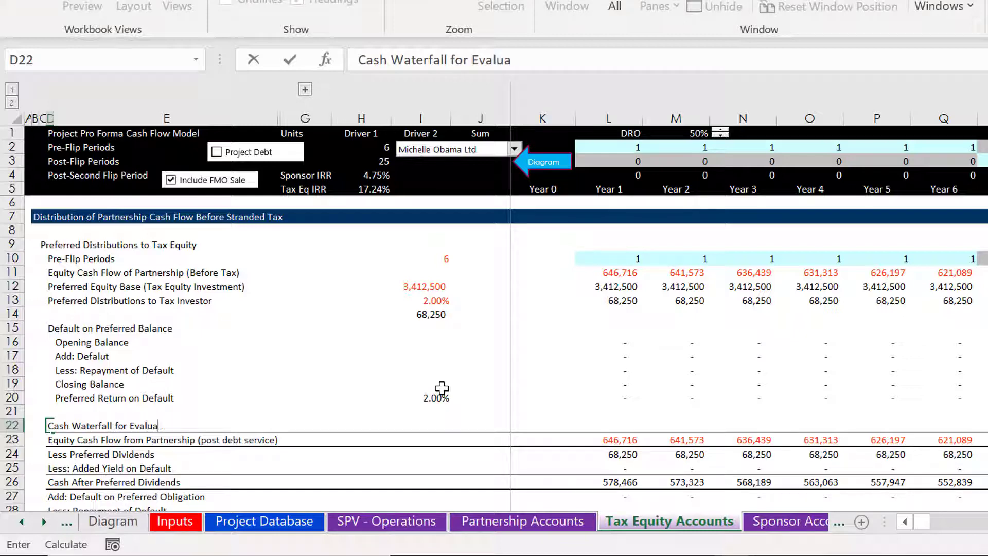
type(" of")
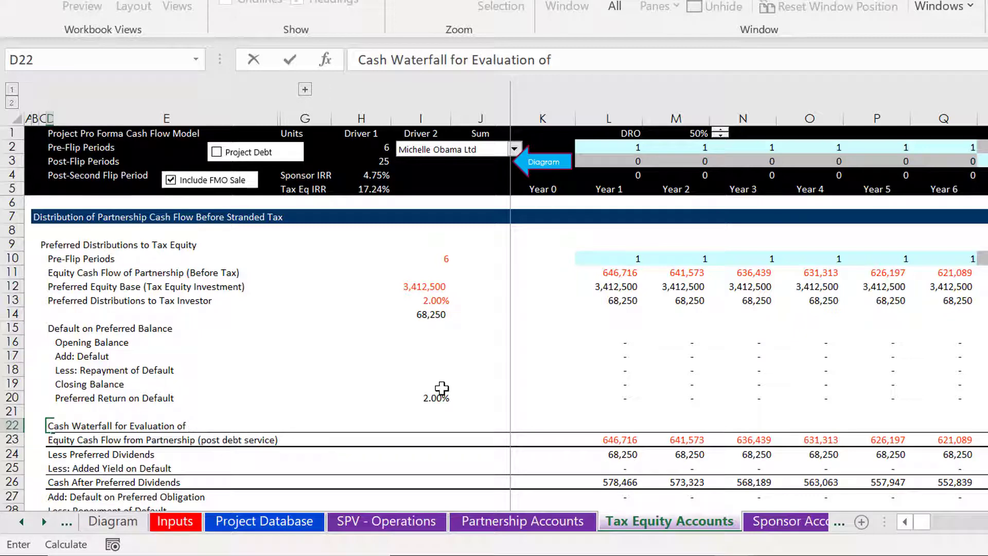
type(" Preferred Default")
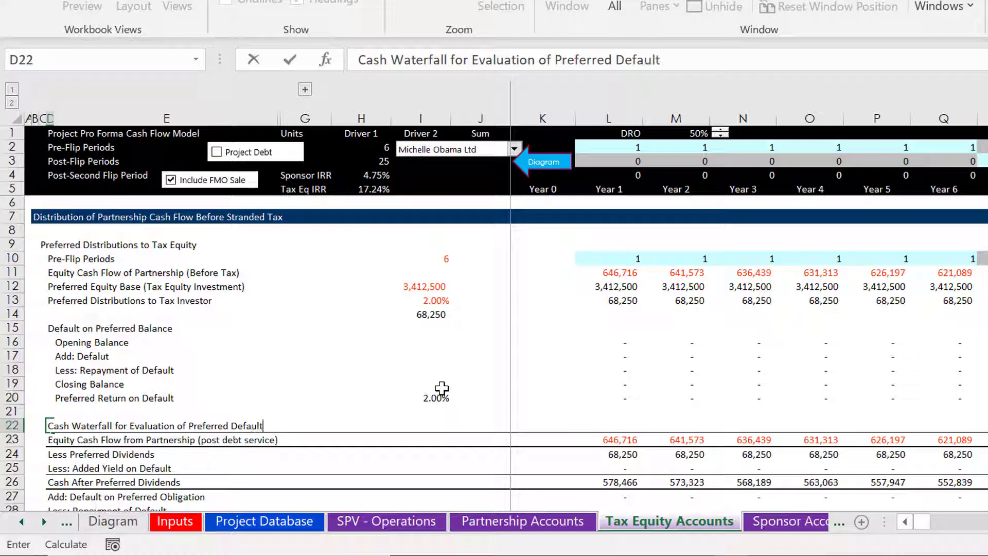
key("Return")
key("Return")
key("Down")
key("Down")
key("Down")
key("Down")
key("Down")
key("Down")
key("Down")
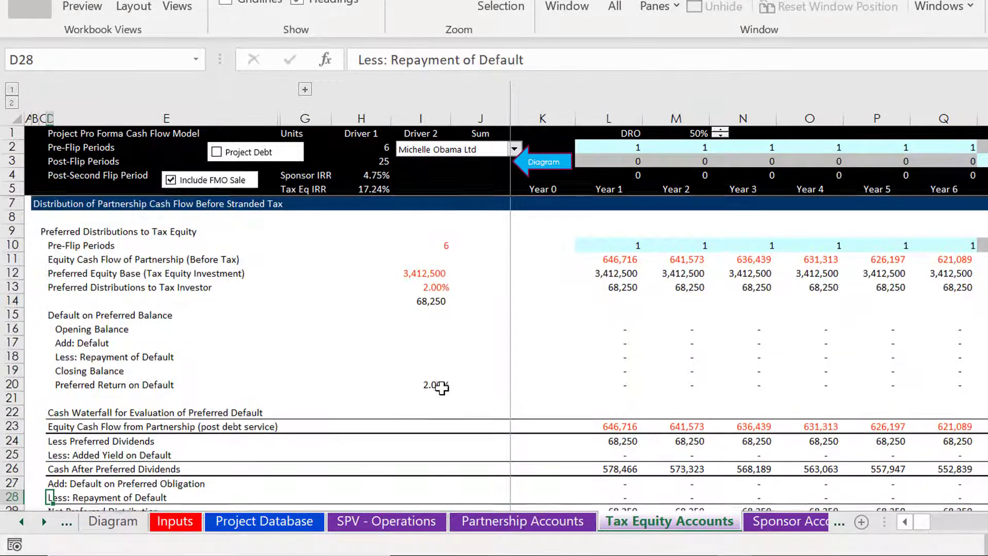
key("Up")
key("Up")
key("Up")
key("Up")
key("Up")
key("Up")
key("Up")
key("Up")
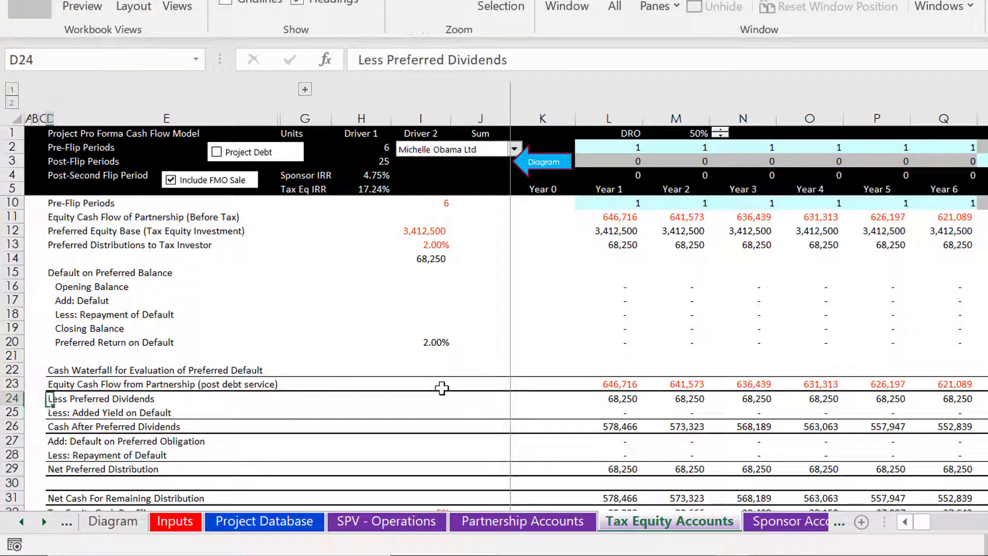
key("shift+Down")
key("shift+Down")
key("shift+Down")
key("shift+Down")
key("shift+Down")
key("shift+Down")
key("shift+Down")
key("shift+Down")
key("shift+Down")
key("shift+Down")
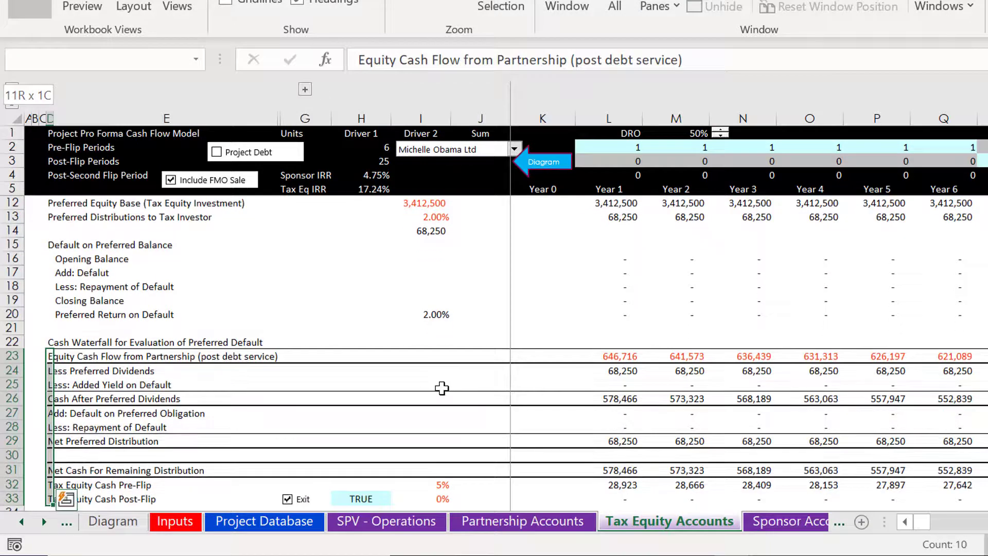
key("shift+Down")
key("shift+Up")
key("ctrl+c")
key("Right")
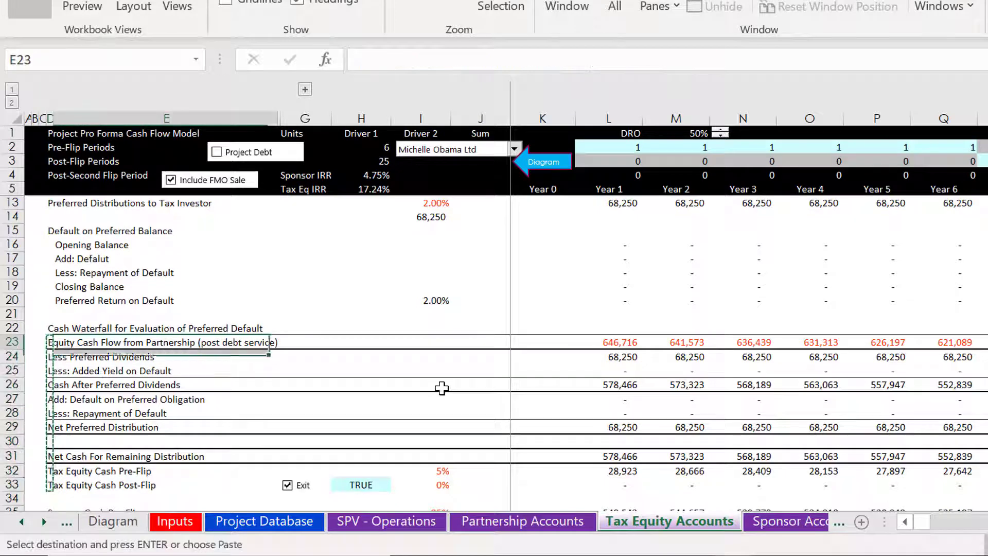
key("Left")
key("Right")
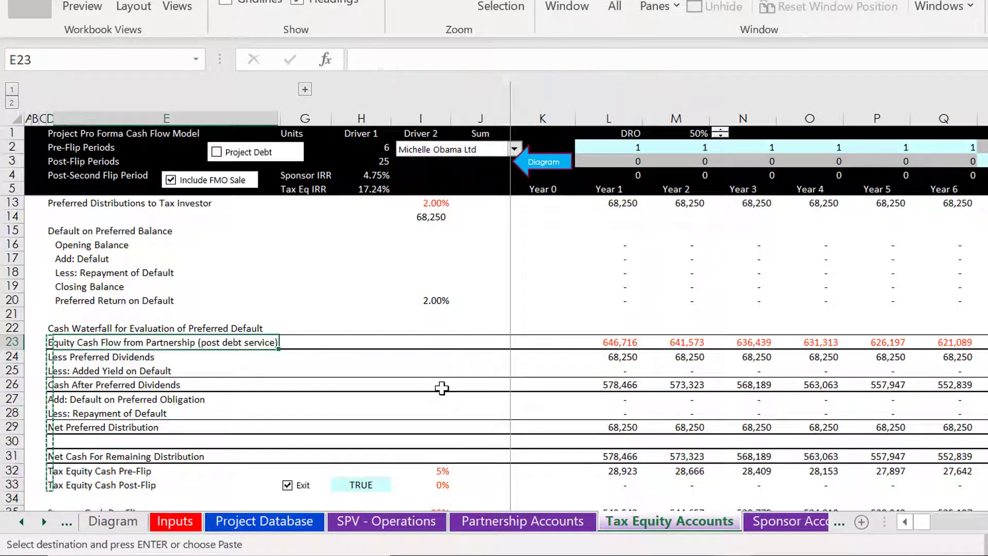
key("Escape")
Step: Indent the column D labels from Equity Cash Flow from Partnership in row 23 through Sponsor Cash Post-Flip in row 36
key("Left")
key("shift+Down")
key("shift+Down")
key("shift+Down")
key("shift+Down")
key("shift+Down")
key("shift+Down")
key("shift+Down")
key("shift+Down")
key("shift+Down")
key("shift+Down")
key("shift+Down")
key("shift+Down")
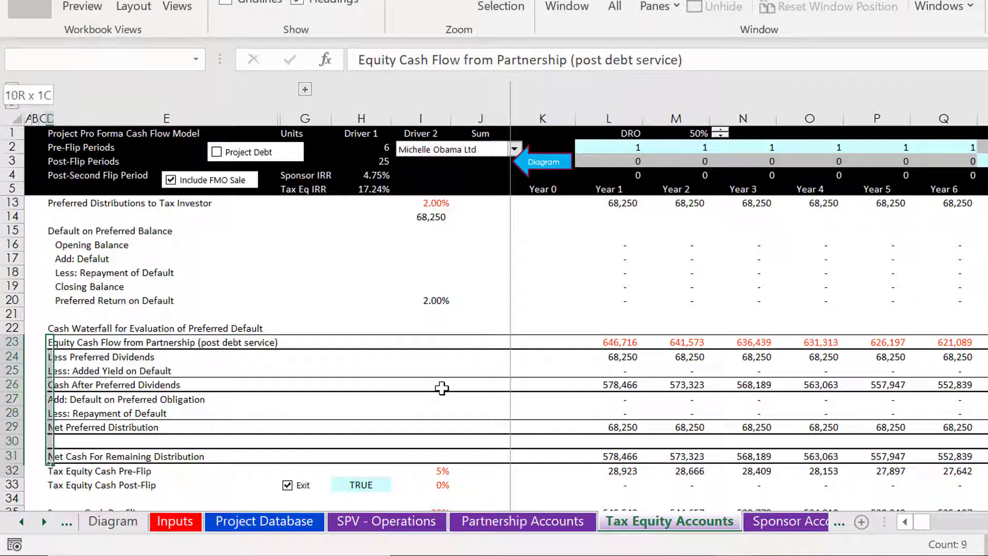
key("shift+Up")
key("shift+Up")
key("shift+Down")
key("shift+Down")
key("shift+Down")
key("shift+Down")
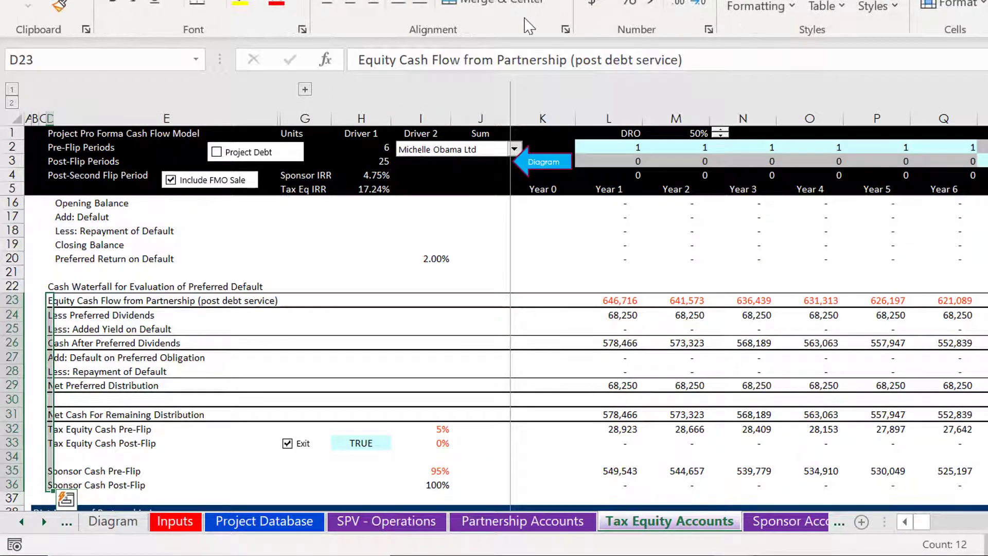
left_click(430, 5)
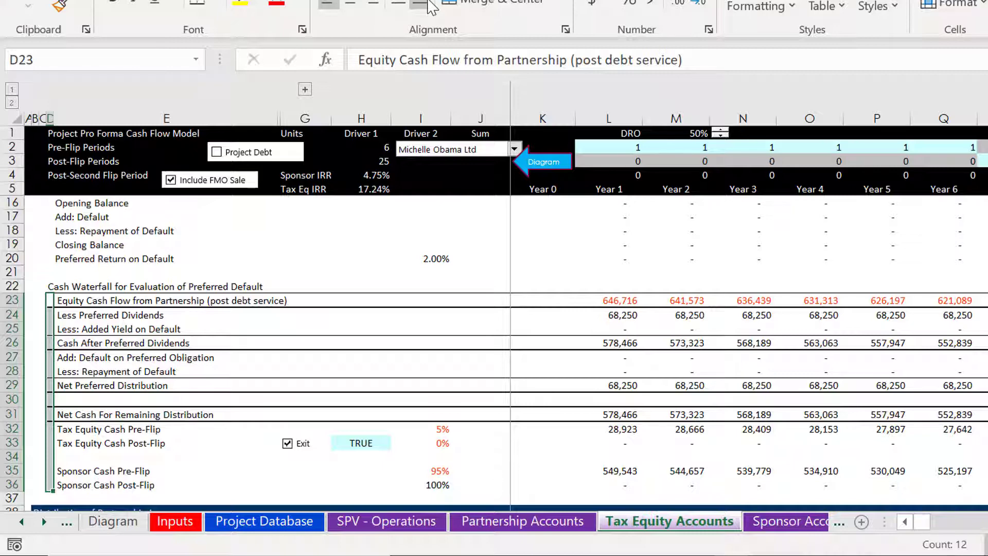
Step: Review the layout from the Preferred Distributions section down to the new Cash Waterfall heading and its indented rows
key("Left")
key("Left")
key("Up")
key("Up")
key("Up")
key("Up")
key("Up")
key("Up")
key("Up")
key("Up")
key("Up")
key("Up")
key("Up")
key("Up")
key("Up")
key("Up")
key("Up")
key("Up")
key("Up")
key("Up")
key("Up")
key("Up")
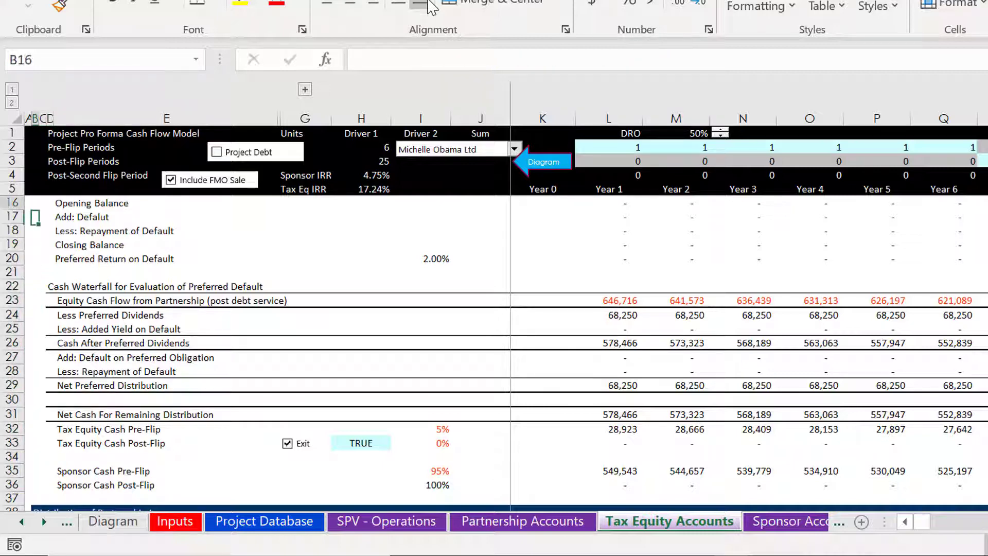
key("Down")
key("Down")
key("Down")
key("Down")
key("Down")
key("Down")
key("Down")
key("Down")
key("Down")
key("Down")
key("Down")
key("Down")
key("Down")
key("Down")
key("Down")
key("Down")
key("Down")
key("Down")
key("Down")
key("Down")
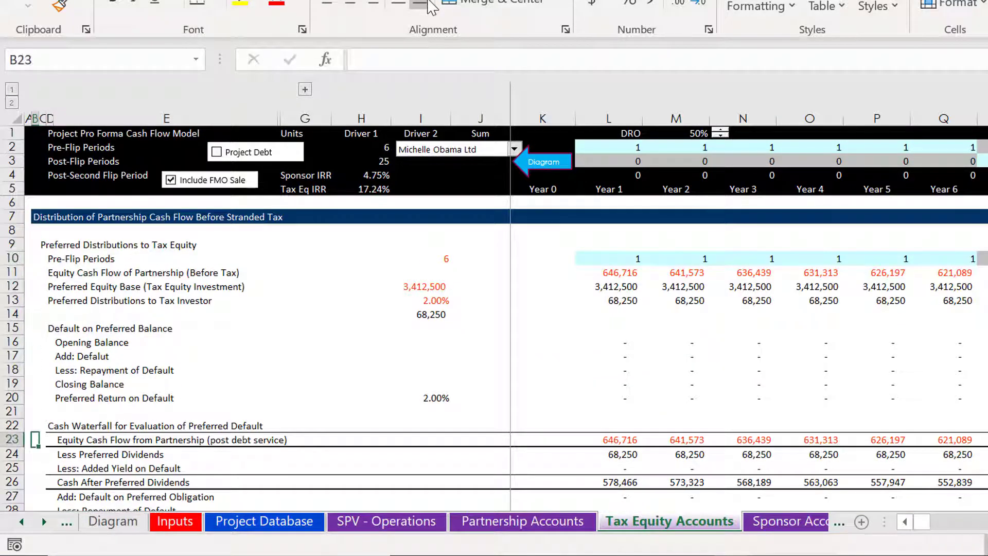
key("Right")
key("Right")
key("Right")
key("Up")
key("Left")
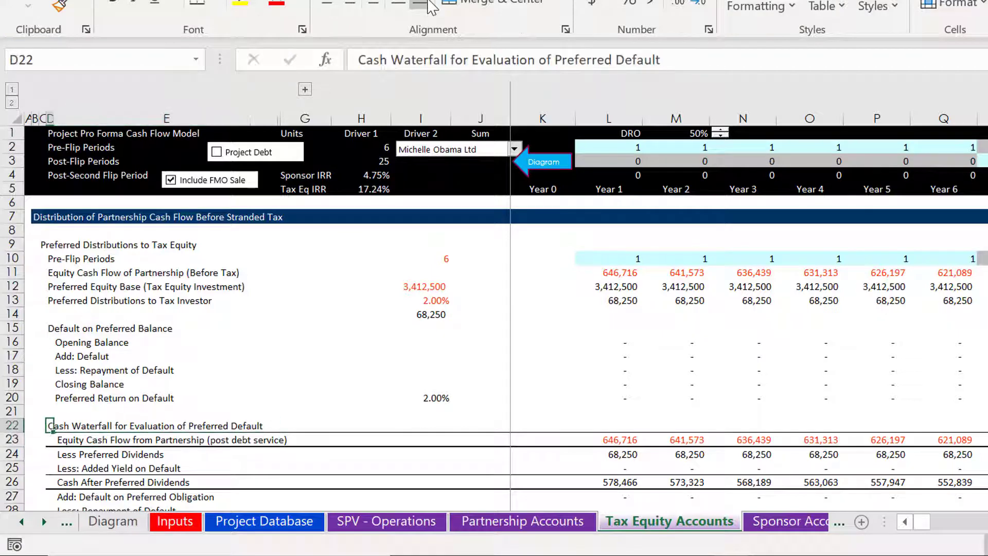
Step: Inspect the Preferred Return on Default rate in column I and its Year 1 formula
key("Up")
key("Up")
key("Right")
key("Right")
key("Right")
key("Right")
key("Right")
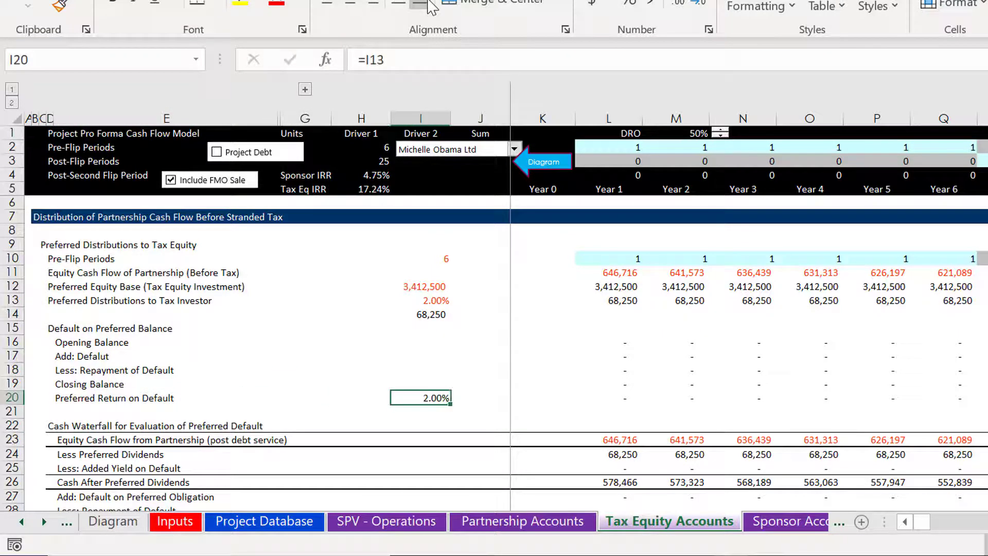
key("Right")
key("Right")
key("Right")
key("Left")
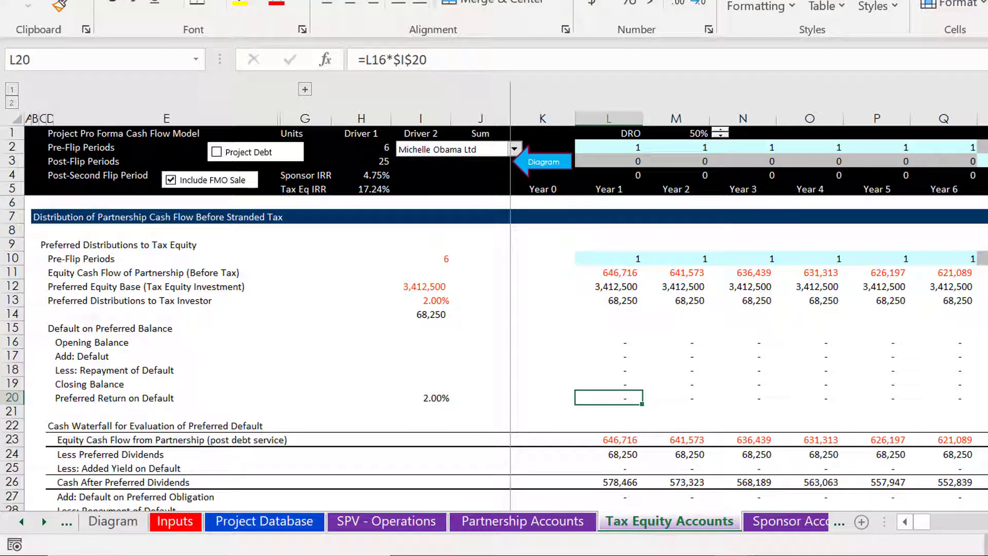
Step: Turn on Project Debt and reposition its check box directly above the Include FMO Sale check box
left_click(216, 152)
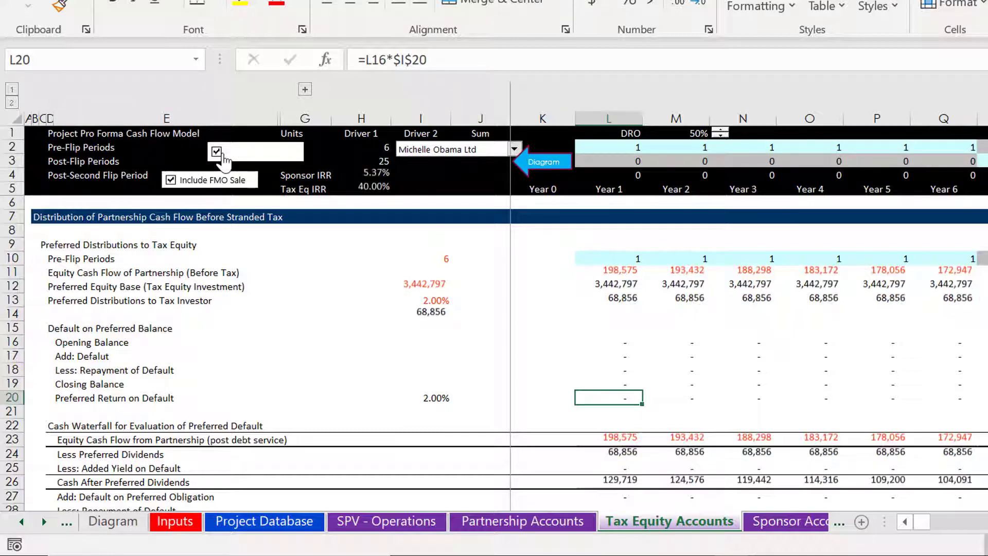
right_click(224, 154)
key("Escape")
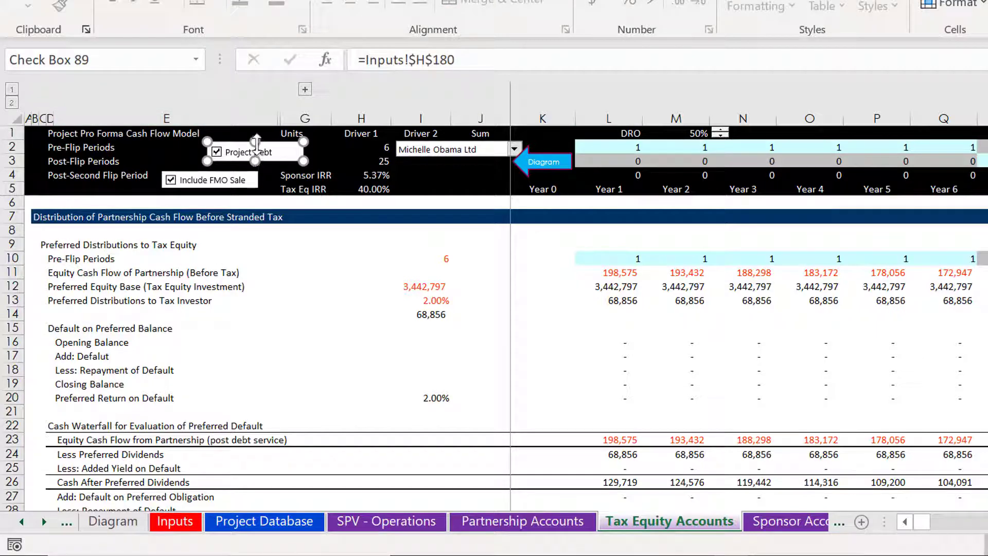
left_click_drag(256, 142, 255, 145)
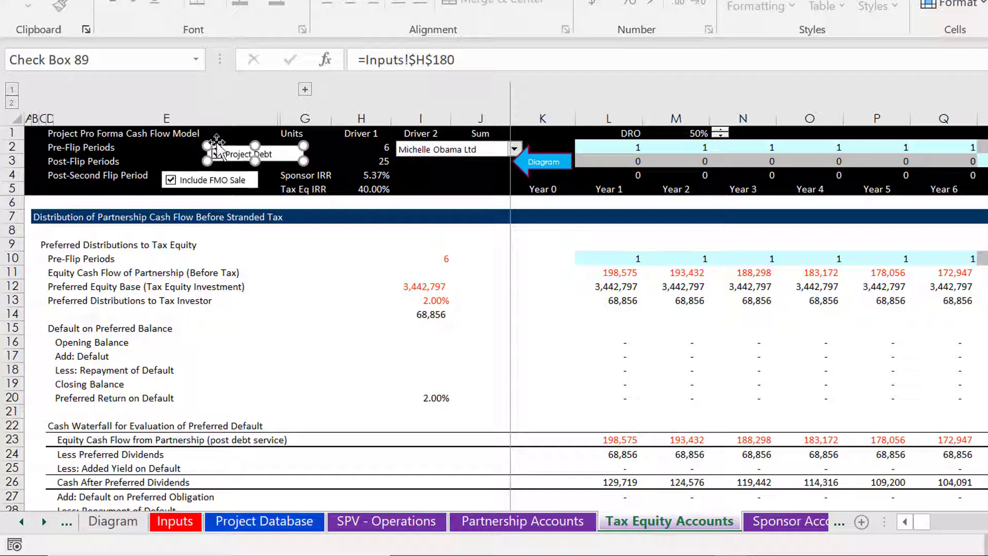
left_click_drag(219, 144, 174, 142)
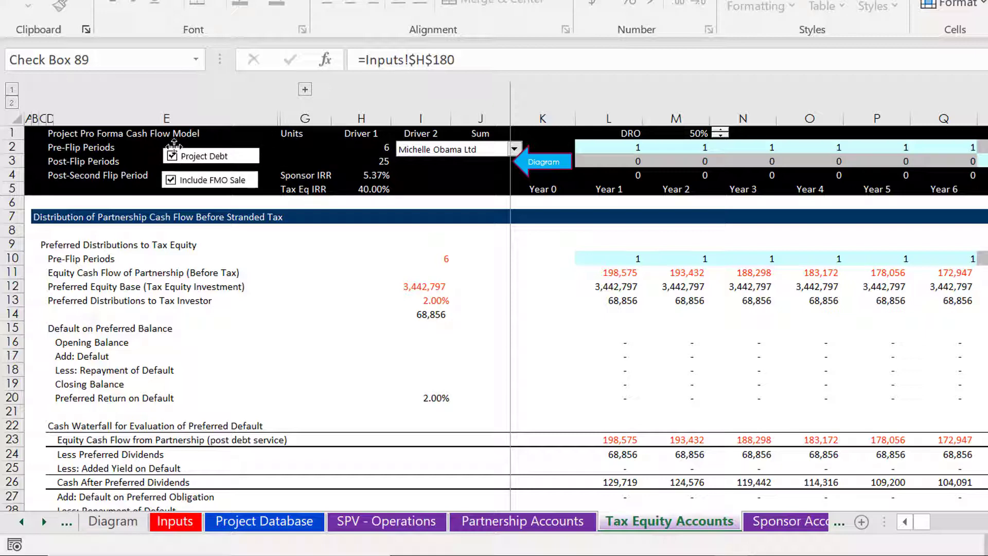
left_click(376, 397)
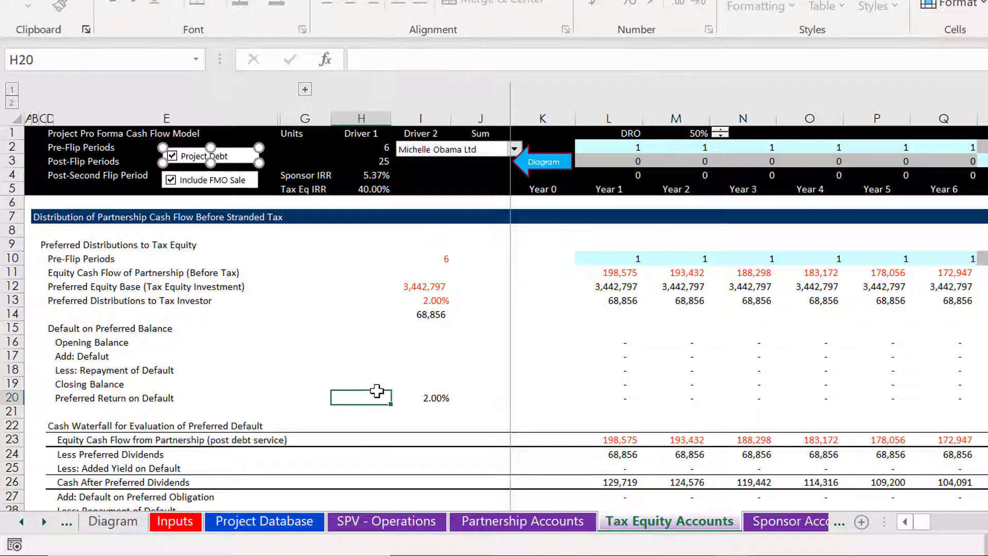
left_click(329, 302)
left_click(620, 333)
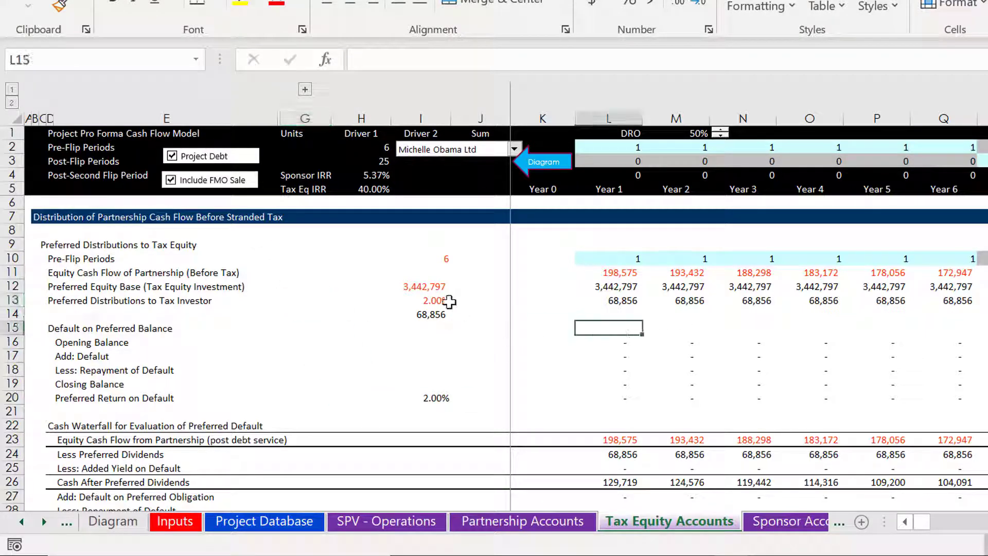
Step: Raise the Project Debt percentage to 57% on the Diagram sheet
left_click(227, 159)
left_click(227, 159)
key("F10")
left_click(543, 161)
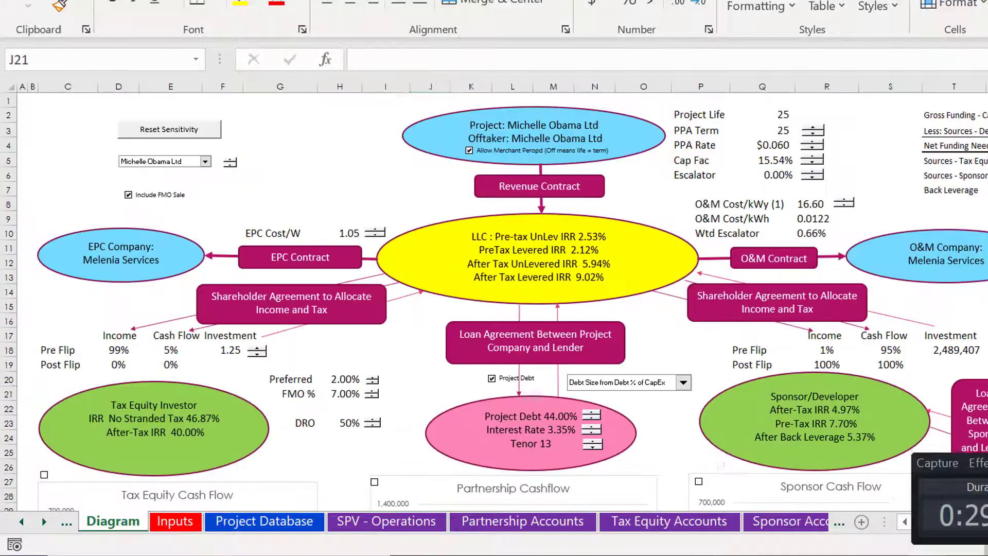
left_click(591, 415)
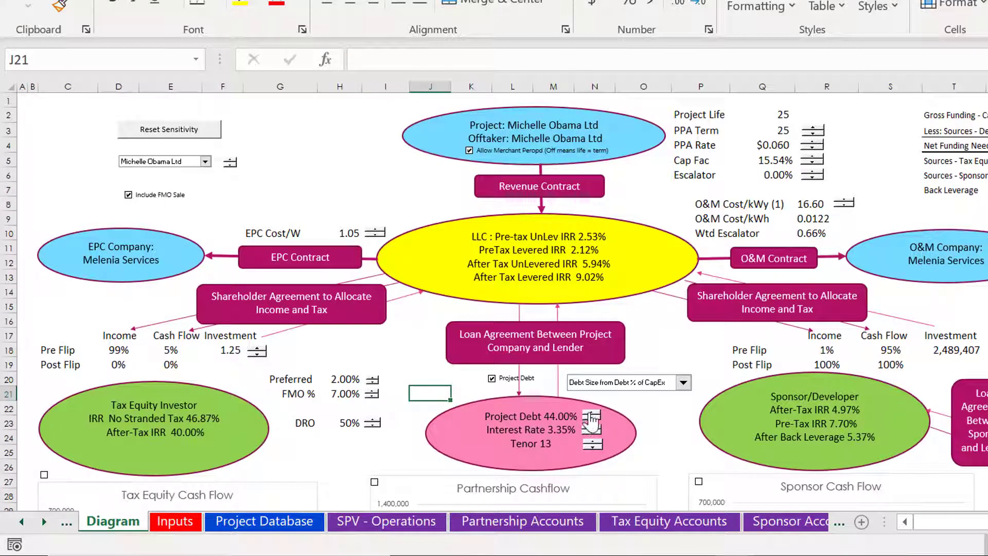
left_click(591, 414)
left_click(591, 414)
left_click(591, 415)
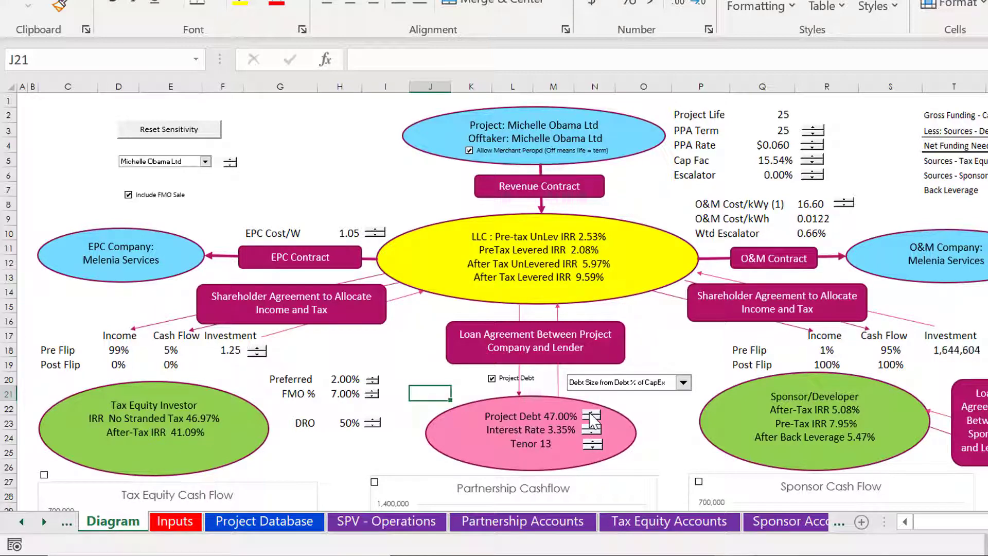
left_click(591, 414)
left_click(591, 414)
left_click(590, 414)
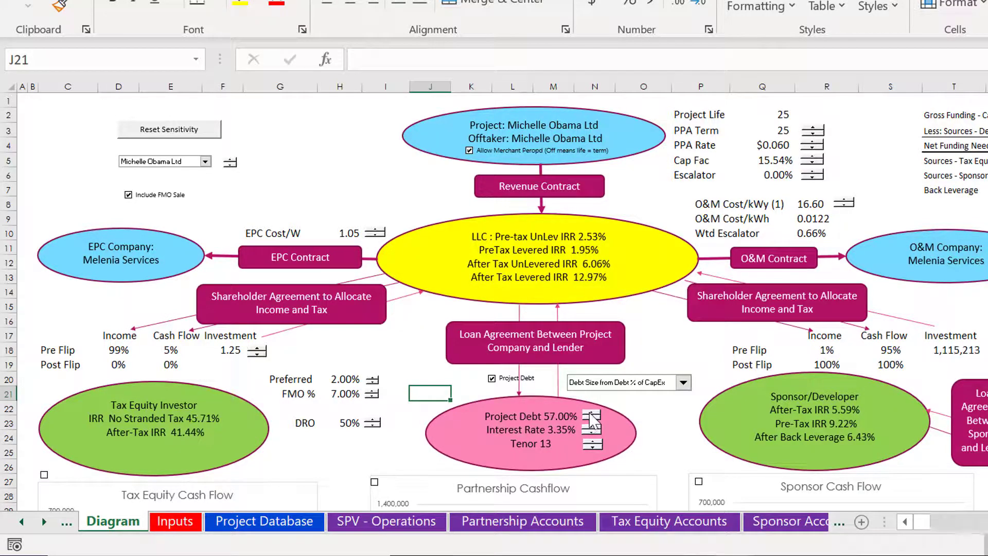
Step: Return to the Tax Equity Accounts sheet to examine the default on the preferred balance
key("ctrl+Page_Down")
key("ctrl+Page_Down")
key("ctrl+Page_Down")
key("ctrl+Page_Down")
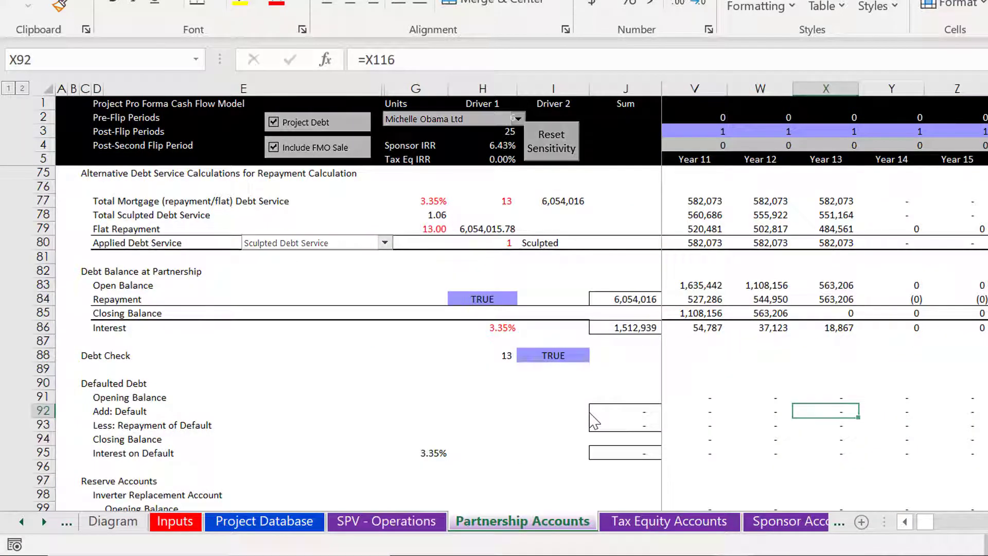
key("ctrl+Page_Down")
key("Left")
key("Right")
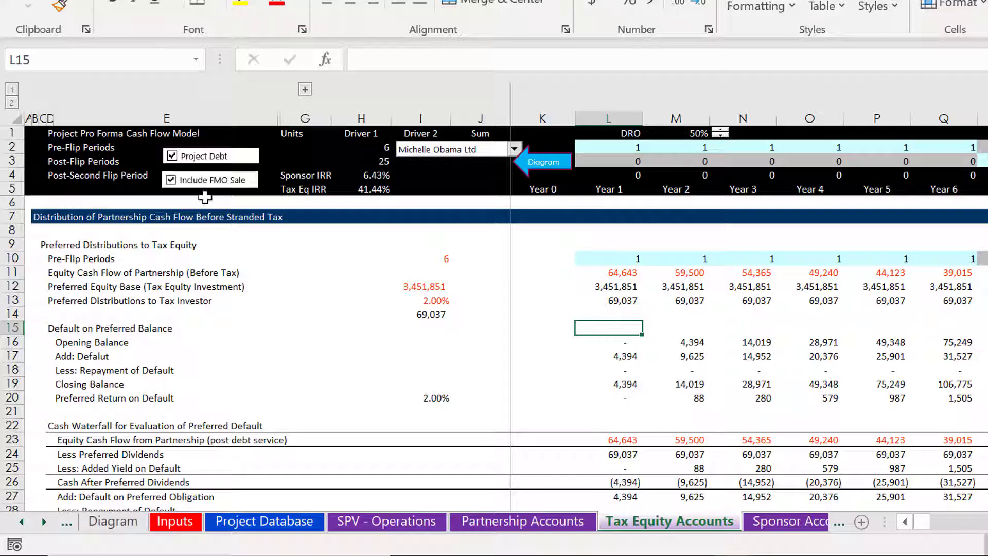
Step: Turn off project debt and trace the Year 1 formulas between the preferred default balance and the Net Preferred Distribution
left_click(196, 162)
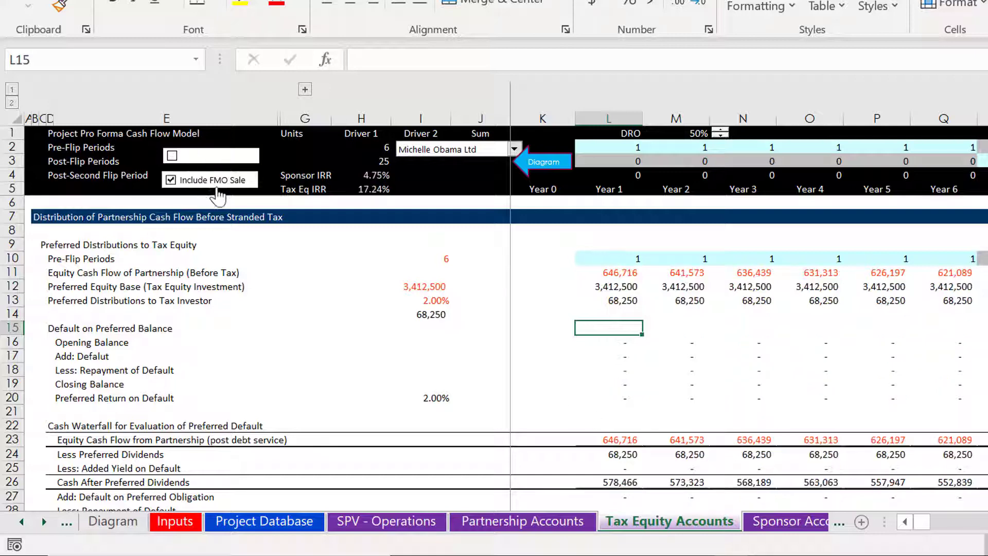
key("Down")
key("Down")
key("Down")
key("Down")
key("Down")
key("Down")
key("Down")
key("Down")
key("Down")
key("Down")
key("Down")
key("Down")
key("Down")
key("Down")
key("Down")
key("Down")
key("Down")
key("Down")
key("Down")
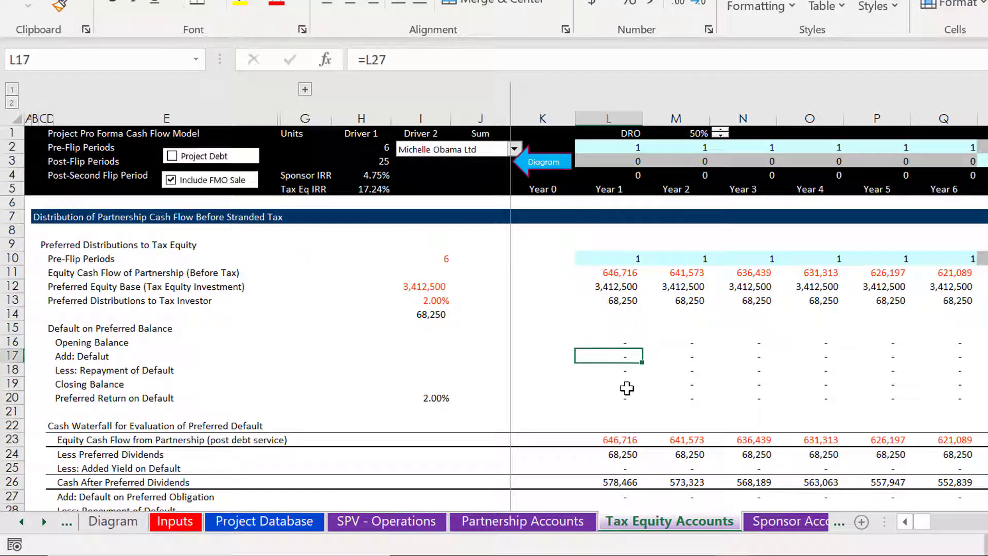
key("Up")
key("Up")
key("Up")
key("Up")
key("Up")
key("Up")
key("Up")
key("Up")
key("Up")
key("Up")
key("Up")
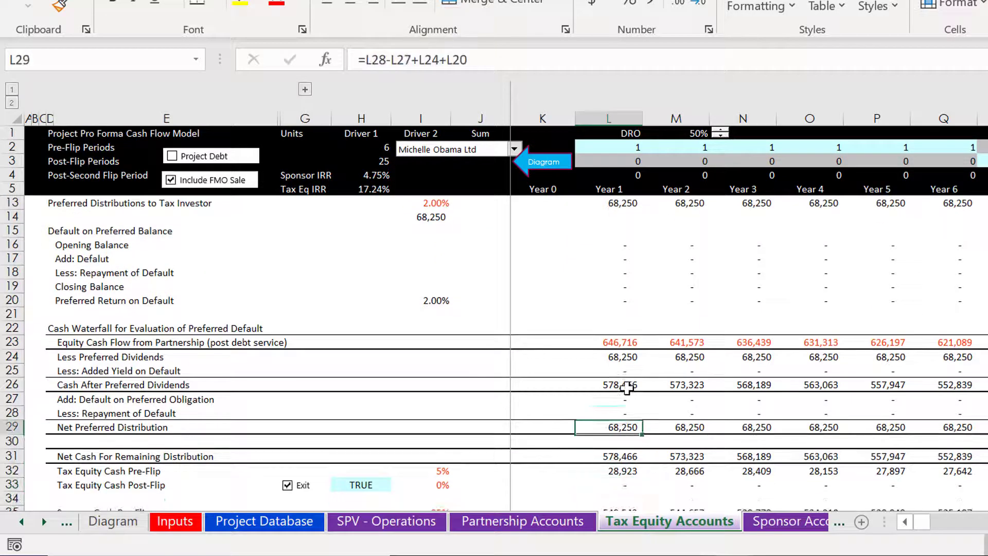
key("Up")
key("Up")
key("Up")
key("Up")
key("Up")
key("Up")
key("Up")
key("Up")
key("Up")
key("Up")
key("Up")
key("Up")
key("Up")
key("Up")
key("Up")
key("Up")
key("Up")
key("Down")
key("Down")
key("Down")
key("Down")
key("Down")
key("Down")
key("Down")
key("Down")
key("Down")
key("Down")
key("Down")
key("Down")
key("Down")
key("Down")
key("Down")
key("Down")
key("Down")
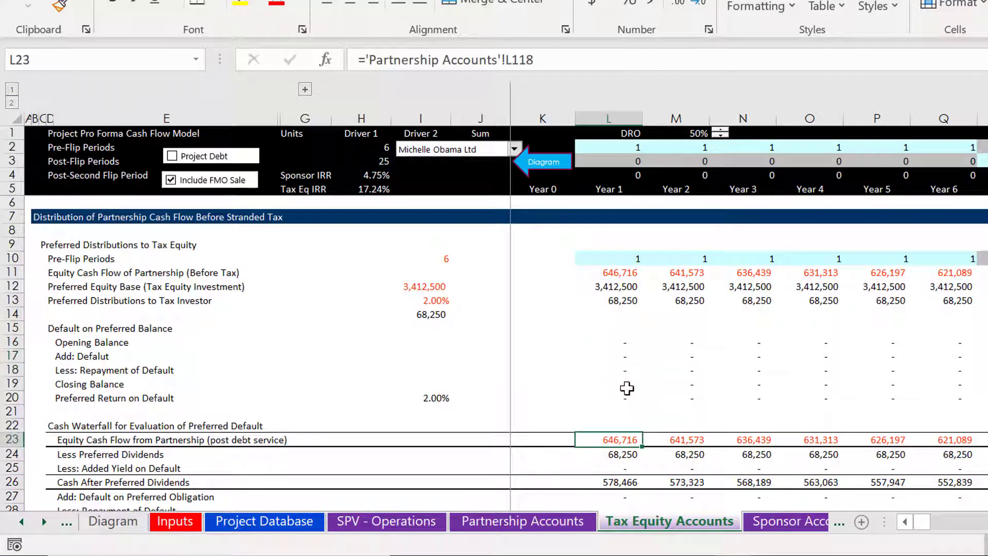
Step: Link the waterfall's Year 1 Equity Cash Flow from Partnership in L23 to the row 11 cash flow with =L11
key("Left")
key("Right")
type("=")
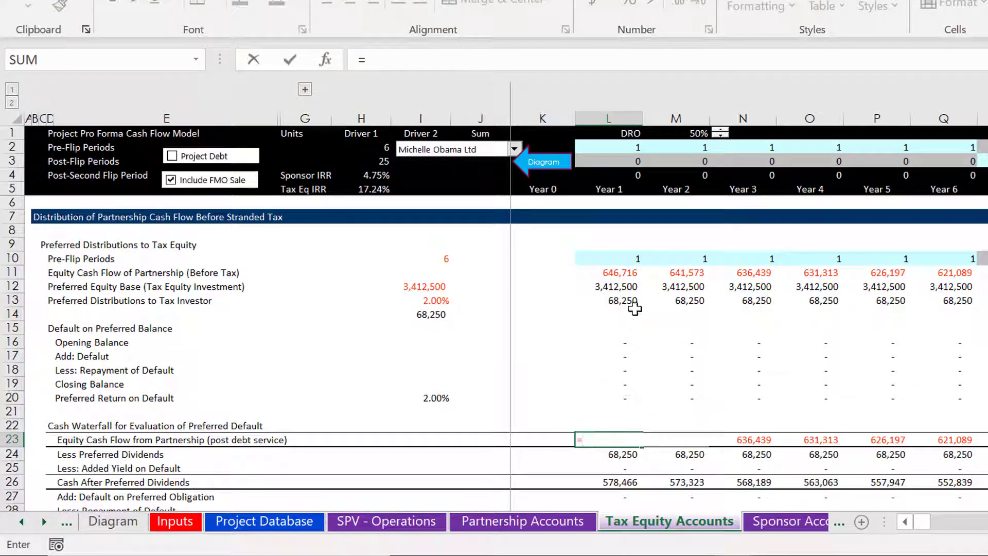
left_click(608, 272)
key("Return")
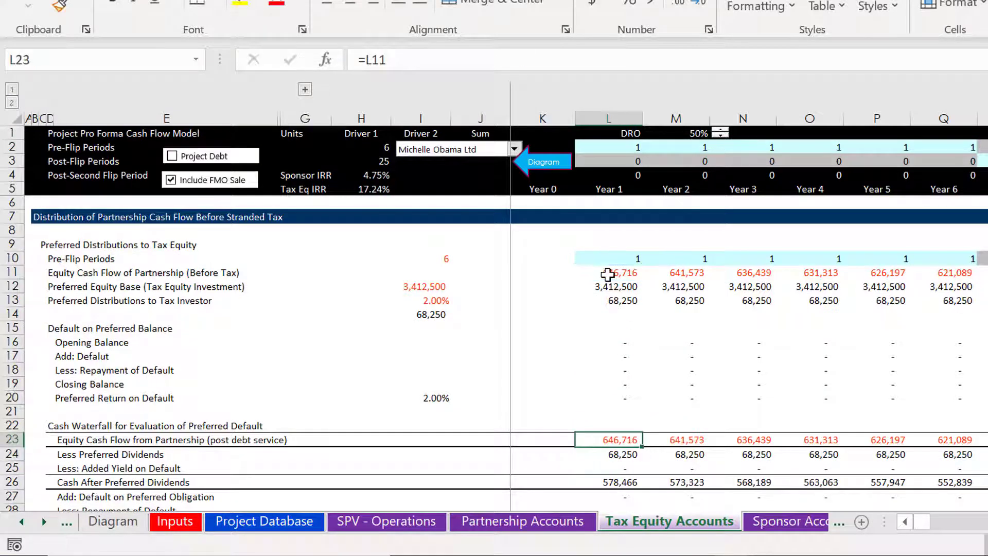
key("ctrl+shift+Right")
key("Down")
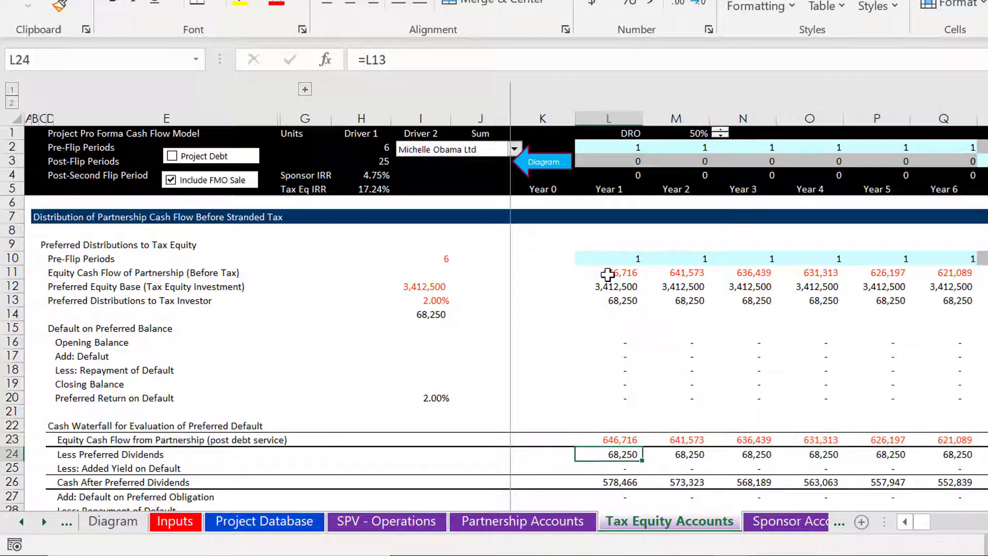
Step: Check the Year 1 source references of Less Preferred Dividends and Less: Added Yield on Default
key("F2")
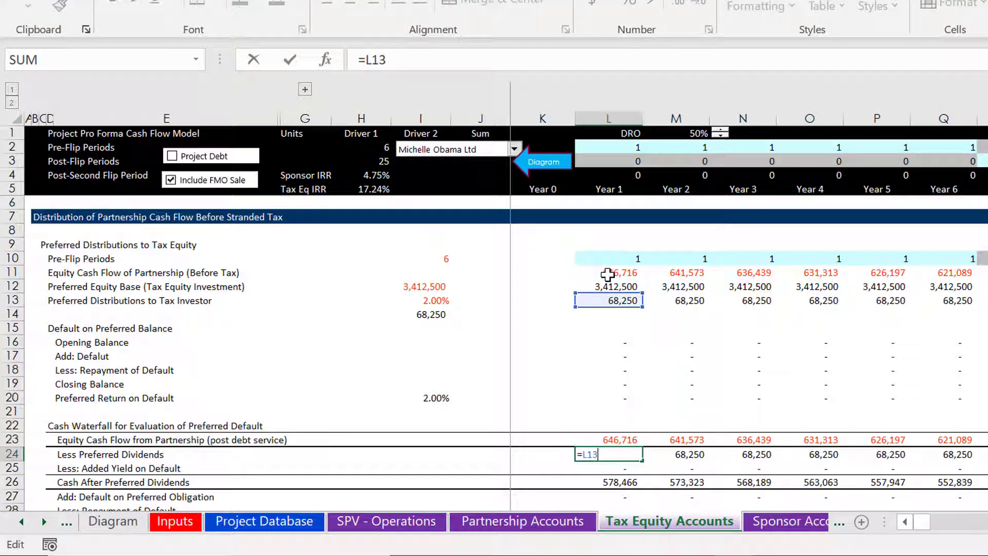
key("Return")
key("Down")
key("Up")
key("Up")
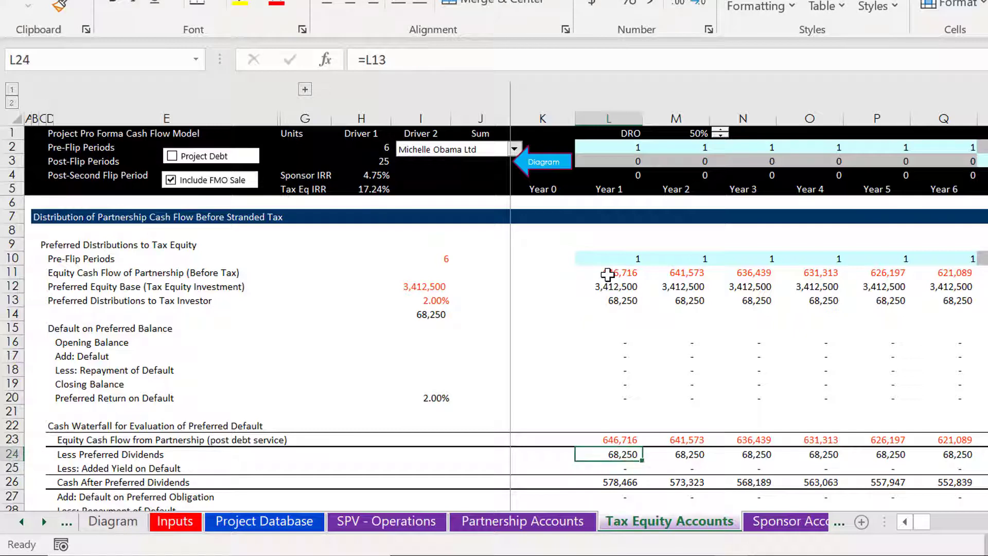
key("Down")
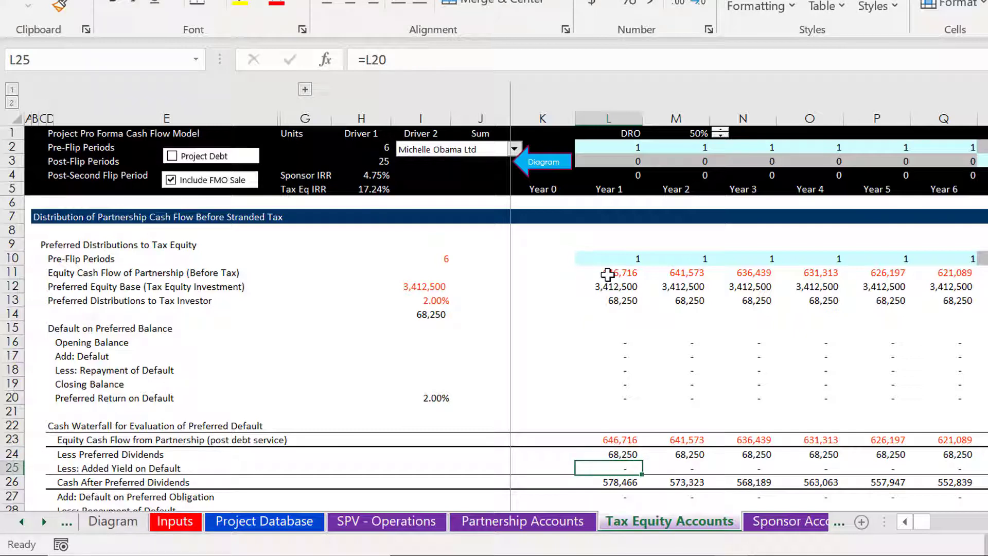
Step: Turn project debt back on and review the Year 1 waterfall from Cash After Preferred Dividends to Net Preferred Distribution
left_click(210, 156)
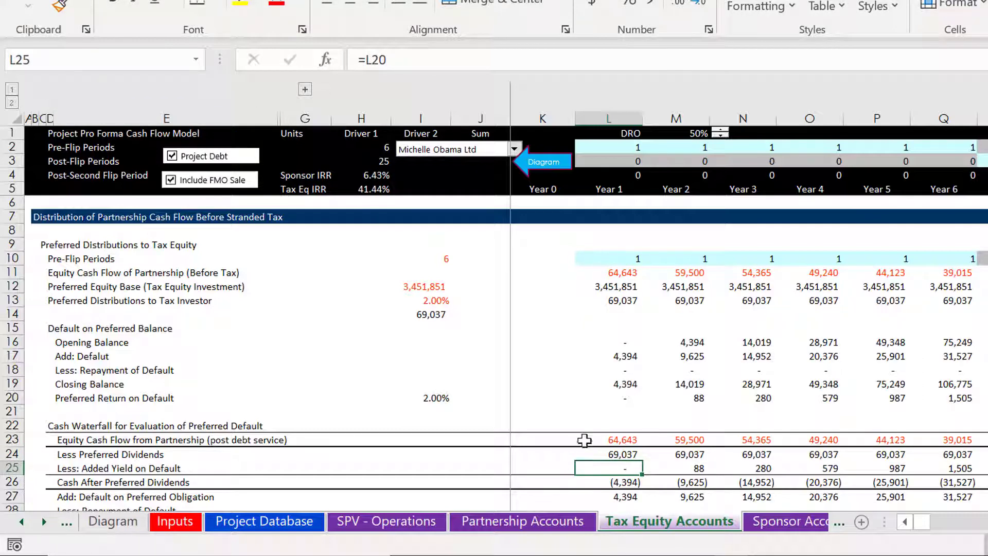
key("Down")
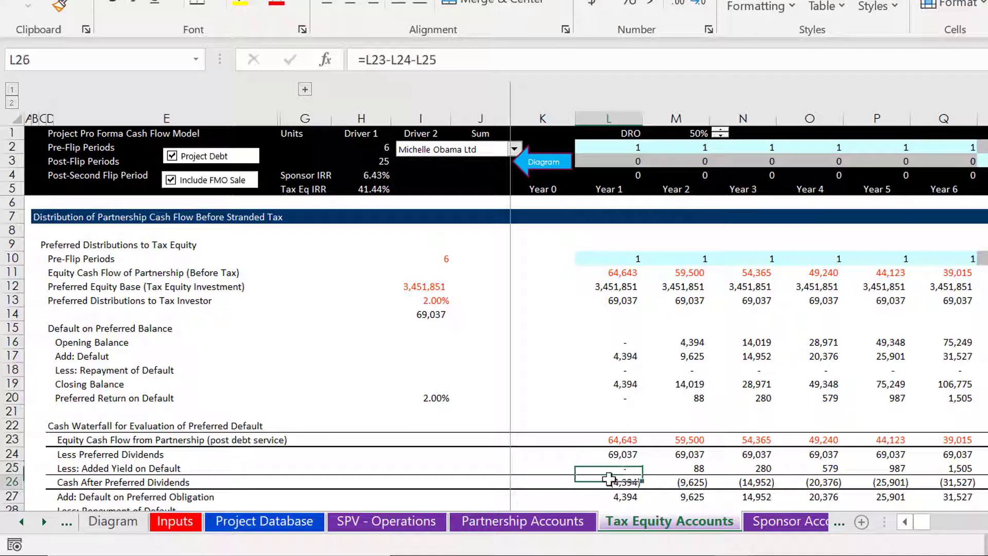
key("Down")
key("Down")
key("Down")
key("Down")
key("Up")
key("Up")
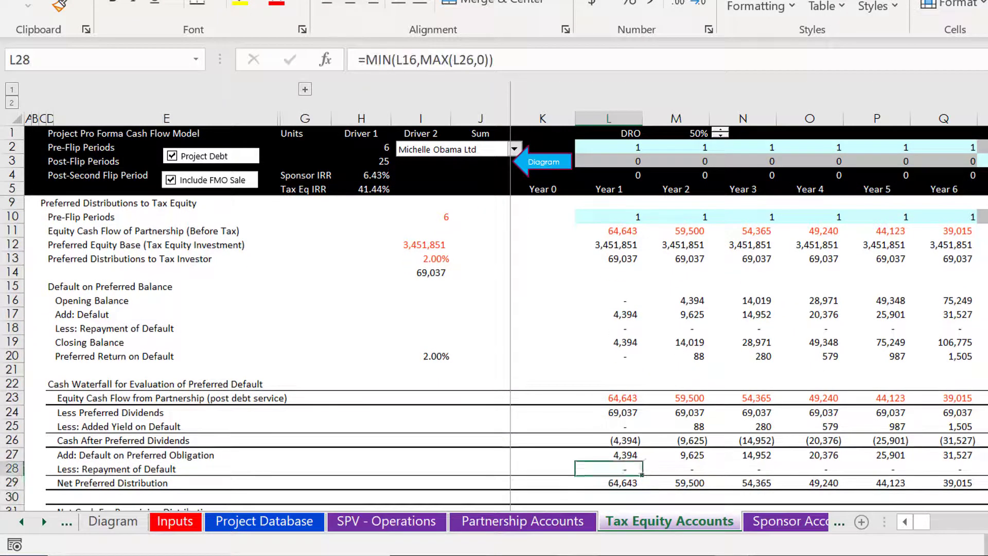
Step: Inspect the Year 1 formulas for Add: Default on Preferred Obligation and Less: Repayment of Default
key("Up")
key("F2")
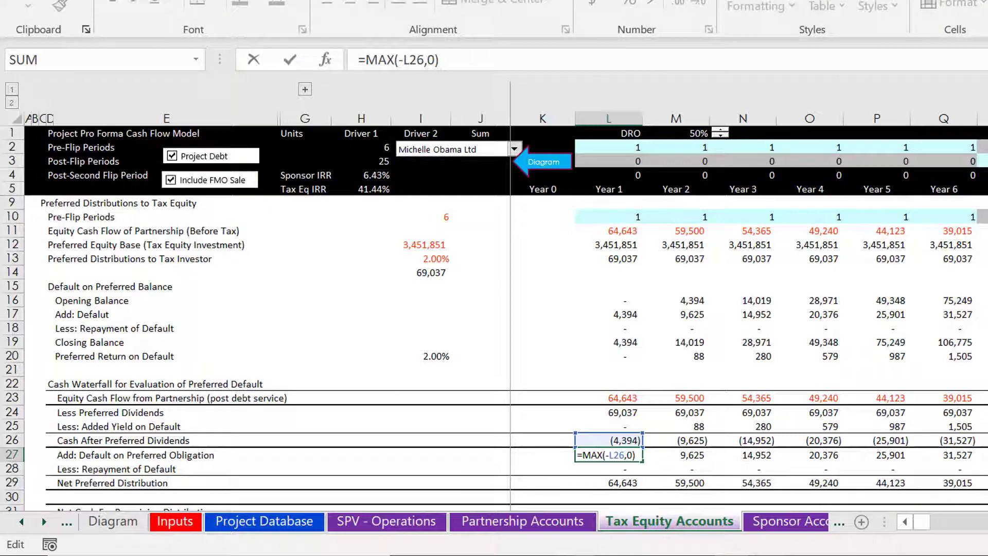
key("Escape")
key("Down")
key("F2")
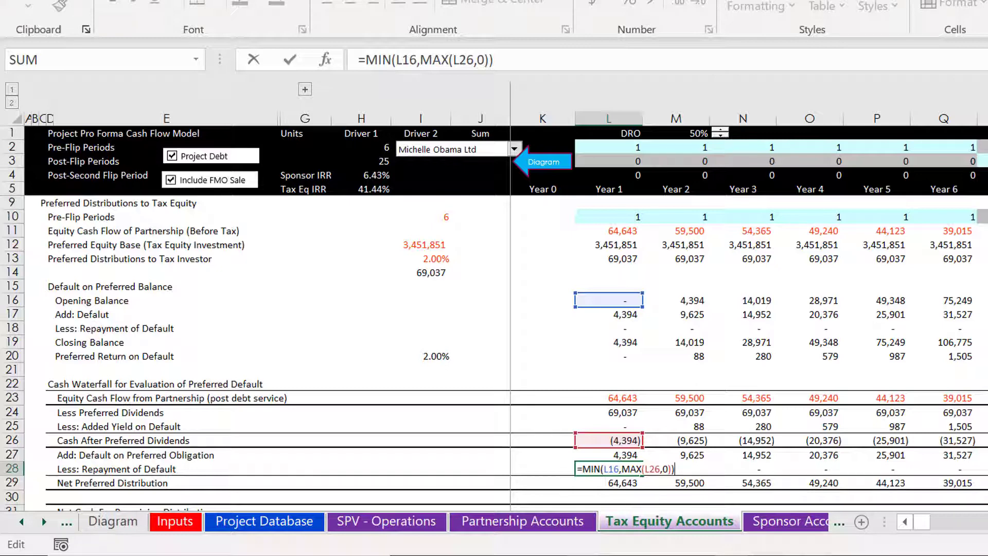
key("Escape")
key("Down")
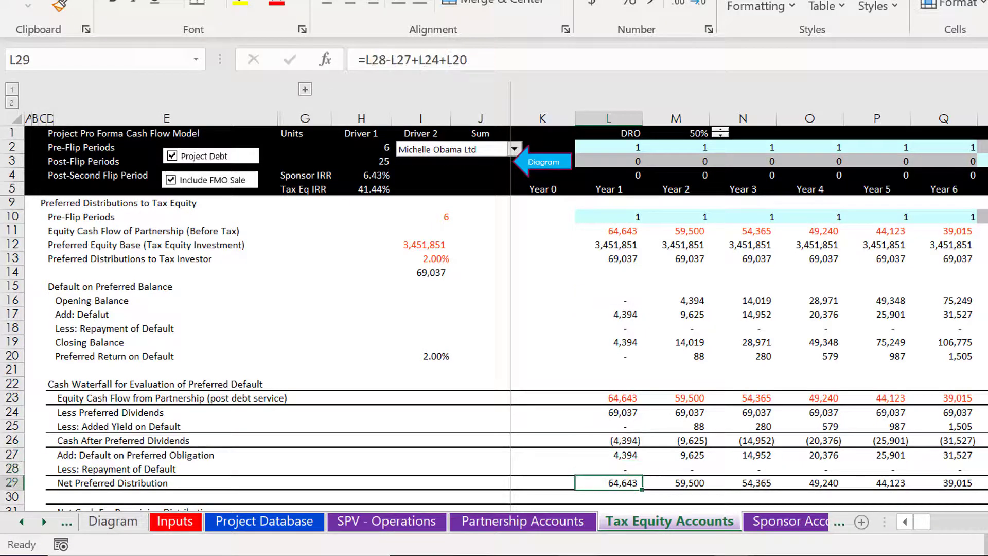
Step: Examine the Net Preferred Distribution formulas in the first years and trace the cells referenced by Year 2
key("Down")
key("Down")
key("Up")
key("Up")
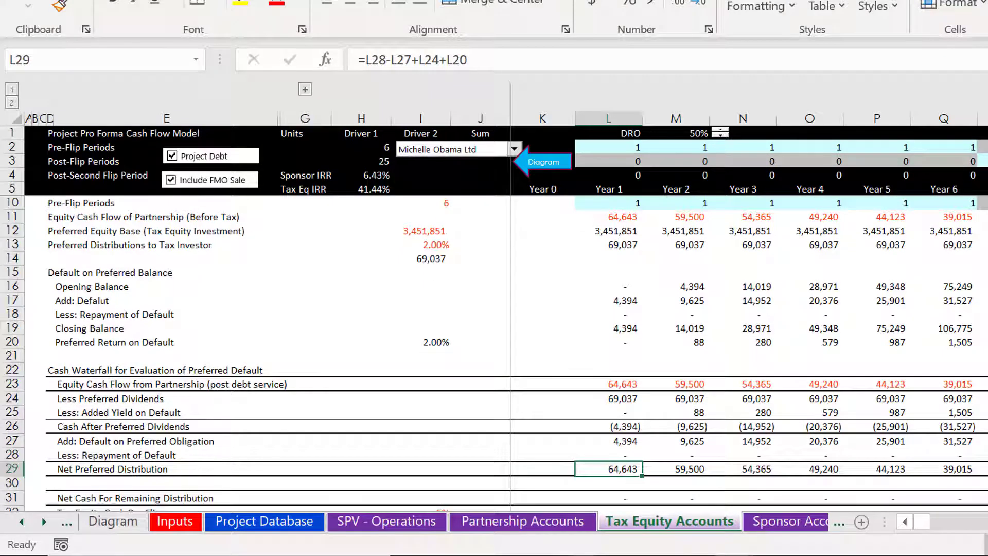
key("Right")
key("Right")
key("Left")
key("Left")
key("Left")
key("Right")
key("Right")
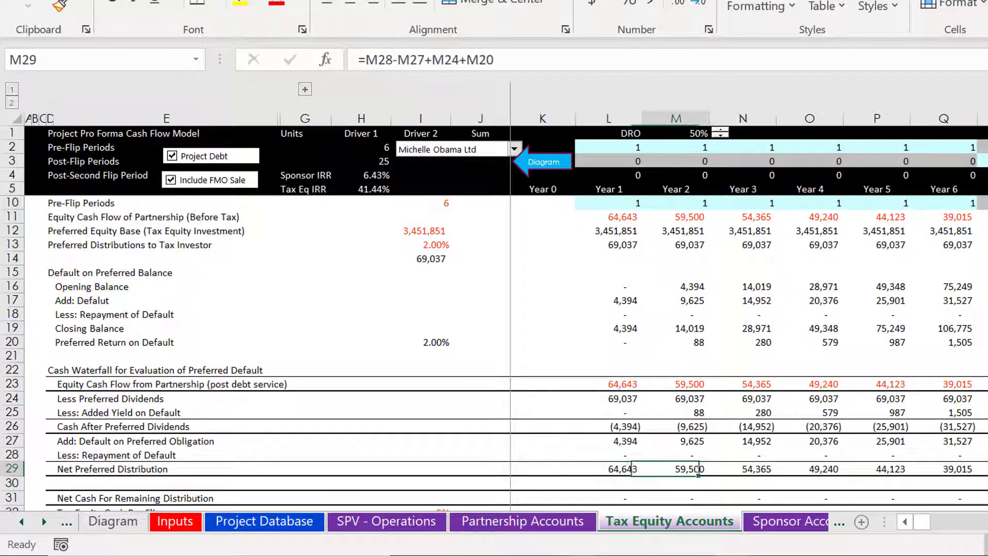
key("F2")
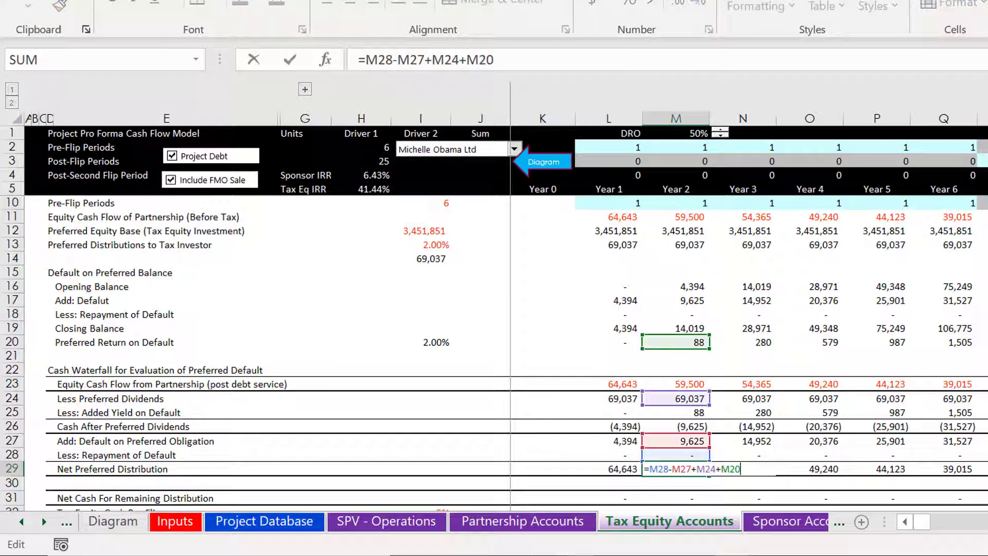
key("Escape")
key("Right")
key("Right")
key("Left")
key("Left")
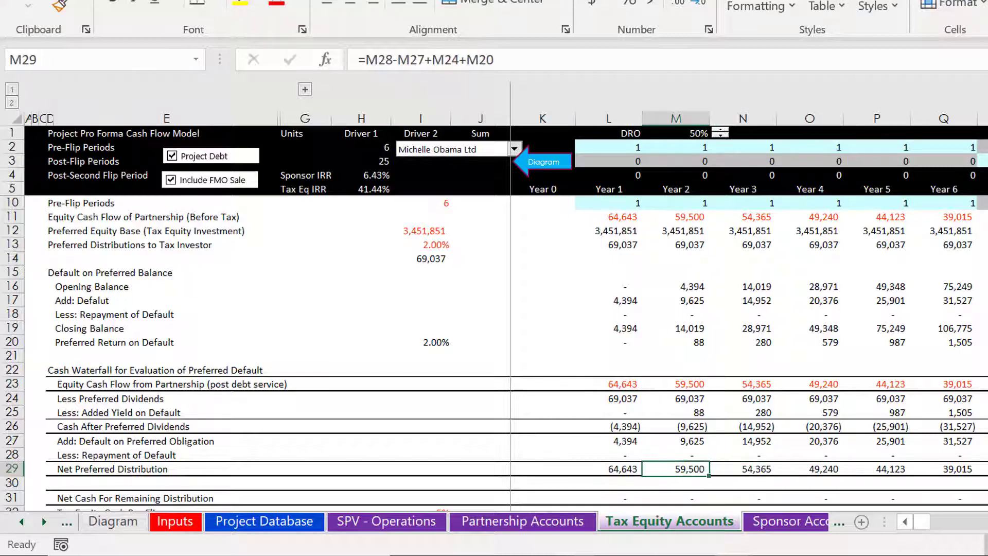
key("F2")
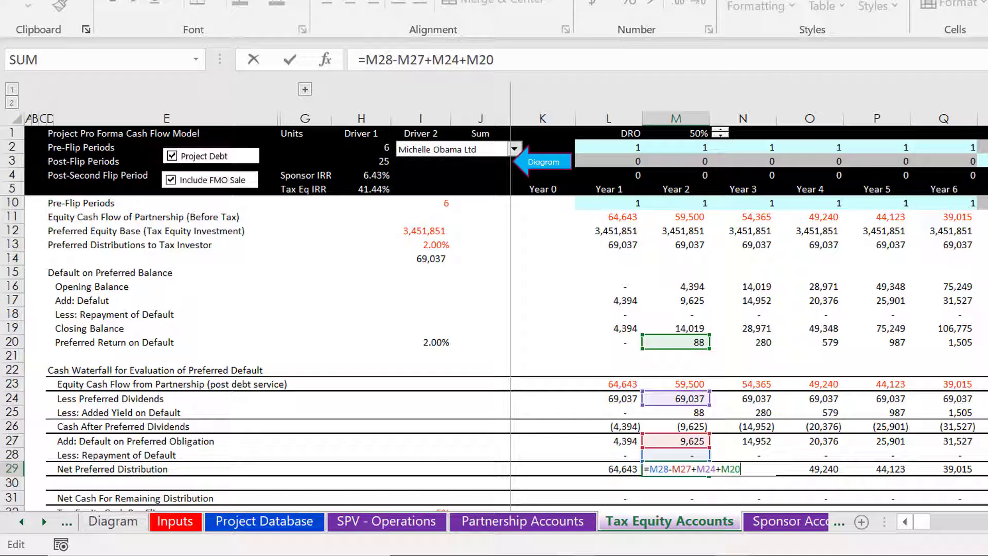
key("Escape")
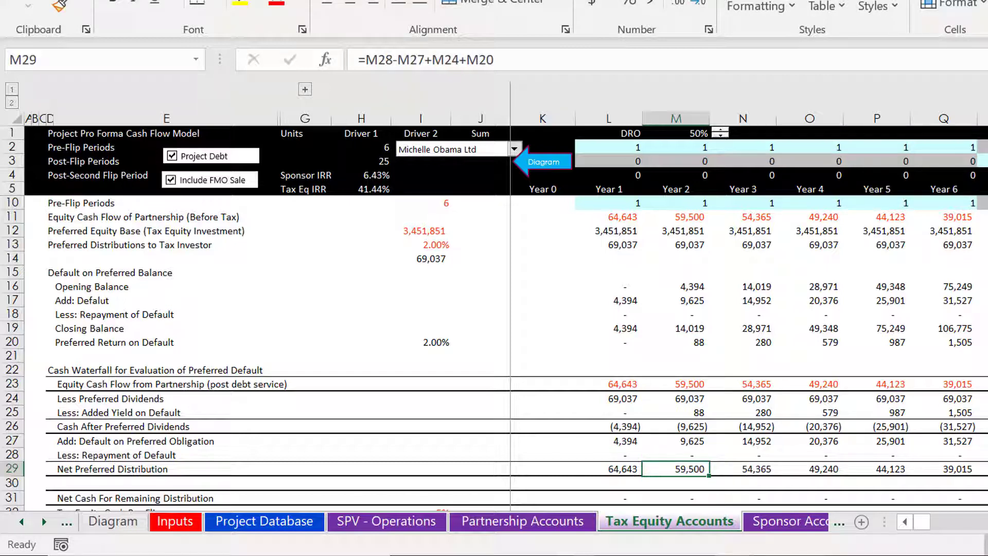
Step: Examine the Add: Default on Preferred Obligation, Less: Repayment of Default and Net Preferred Distribution lines of the preferred default waterfall
key("Left")
key("Left")
key("Left")
key("Left")
key("Left")
key("Left")
key("Left")
key("Left")
key("Left")
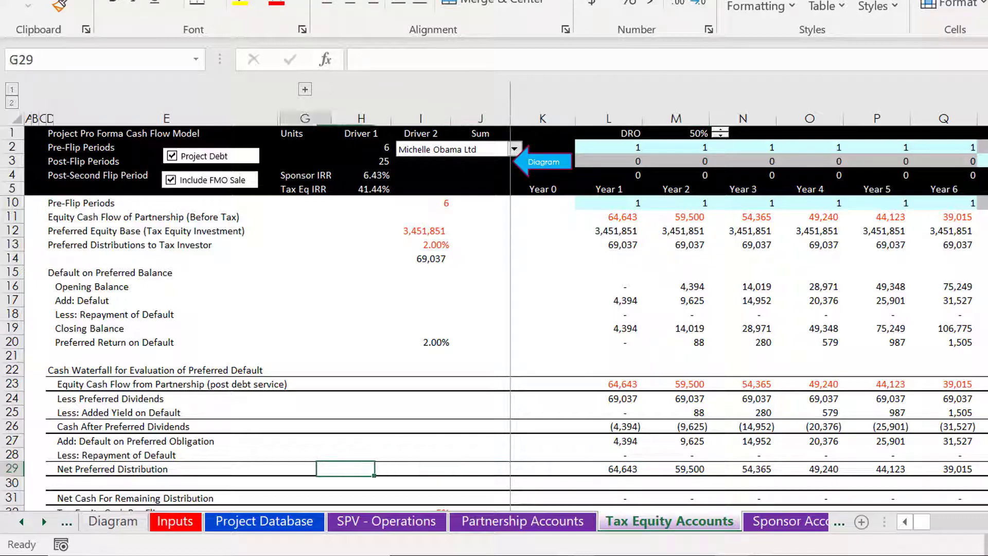
key("Up")
key("Up")
key("Right")
key("Down")
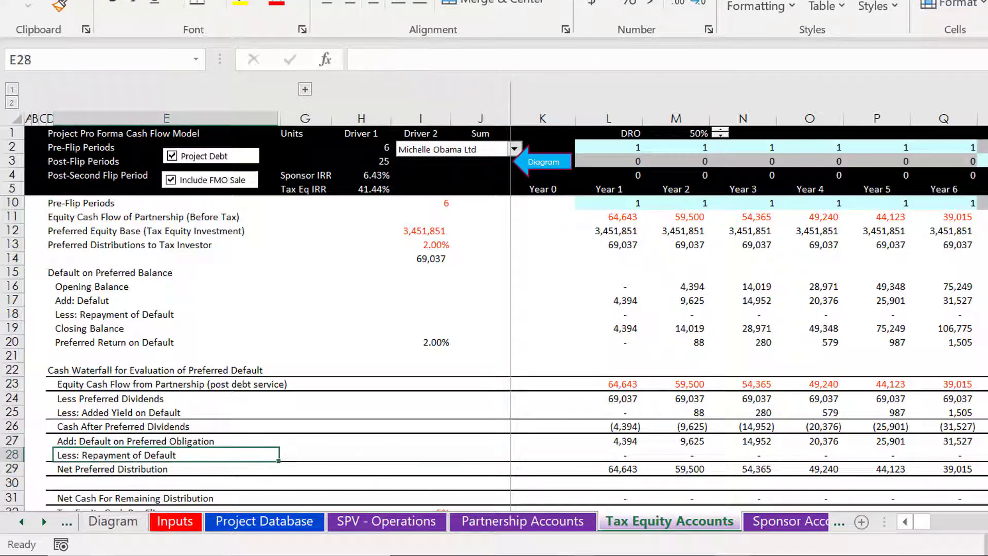
key("Up")
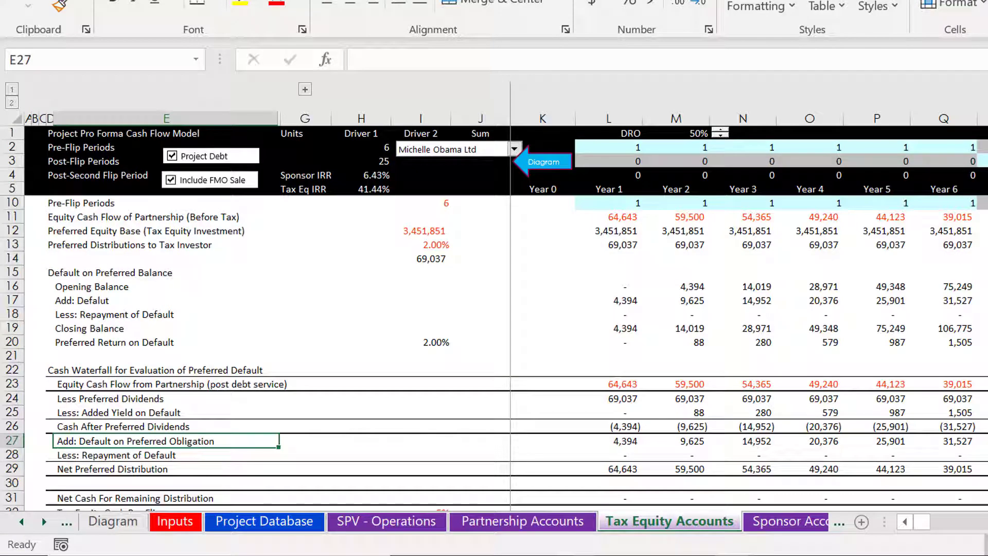
key("Down")
key("Down")
key("Up")
key("Up")
key("Down")
key("Down")
key("Down")
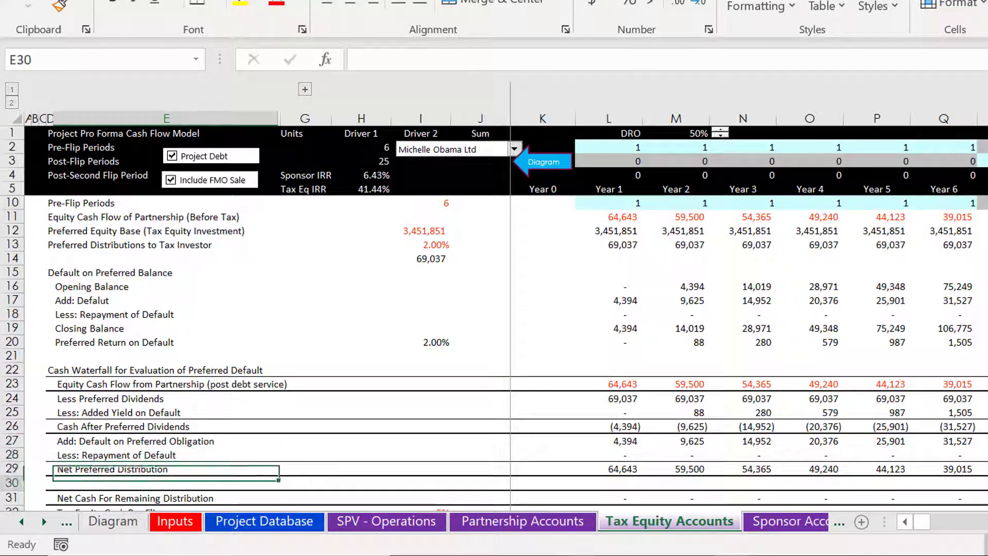
Step: Review the waterfall's Less: Repayment of Default row across the years out to column AG
key("Up")
key("Right")
key("Right")
key("Down")
key("Right")
key("Right")
key("Right")
key("Right")
key("Right")
key("Right")
key("Right")
key("Right")
key("Right")
key("Right")
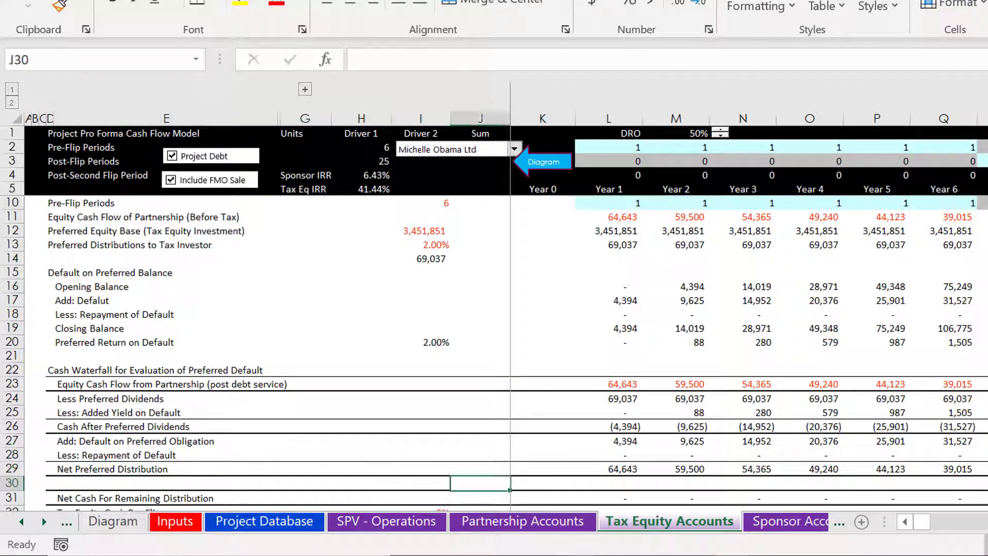
key("Up")
key("Up")
key("Right")
key("Right")
key("Right")
key("Right")
key("Right")
key("Right")
key("Right")
key("Right")
key("Right")
key("Right")
key("Right")
key("Right")
key("Right")
key("Right")
key("Right")
key("Right")
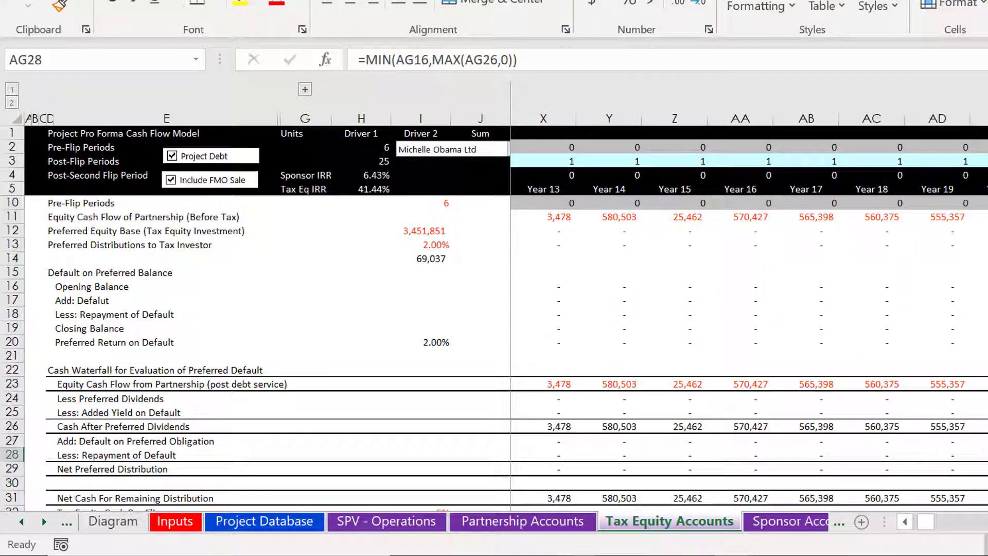
Step: Locate the Less: Repayment of Default line in the Default on Preferred Balance section
key("Left")
key("Left")
key("Left")
key("Left")
key("Left")
key("Left")
key("Left")
key("Left")
key("Left")
key("Left")
key("Left")
key("Left")
key("Left")
key("Left")
key("Left")
key("Left")
key("Left")
key("Left")
key("Left")
key("Left")
key("Up")
key("Up")
key("Up")
key("Up")
key("Up")
key("Up")
key("Up")
key("Up")
key("Up")
key("Up")
key("Up")
key("Up")
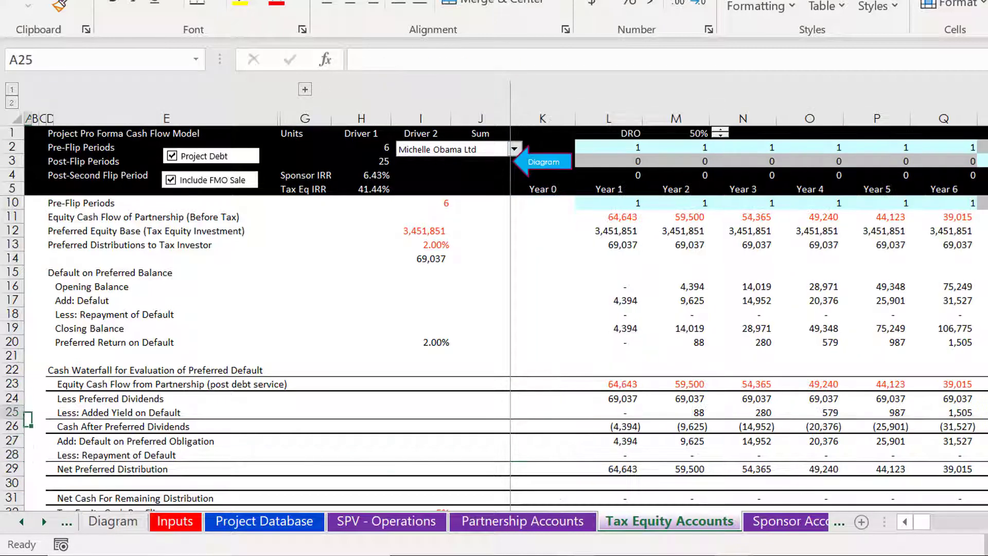
key("Down")
key("Down")
key("Right")
key("Right")
key("Right")
key("Right")
key("Right")
key("Right")
key("Right")
key("Right")
key("Right")
key("Right")
key("Right")
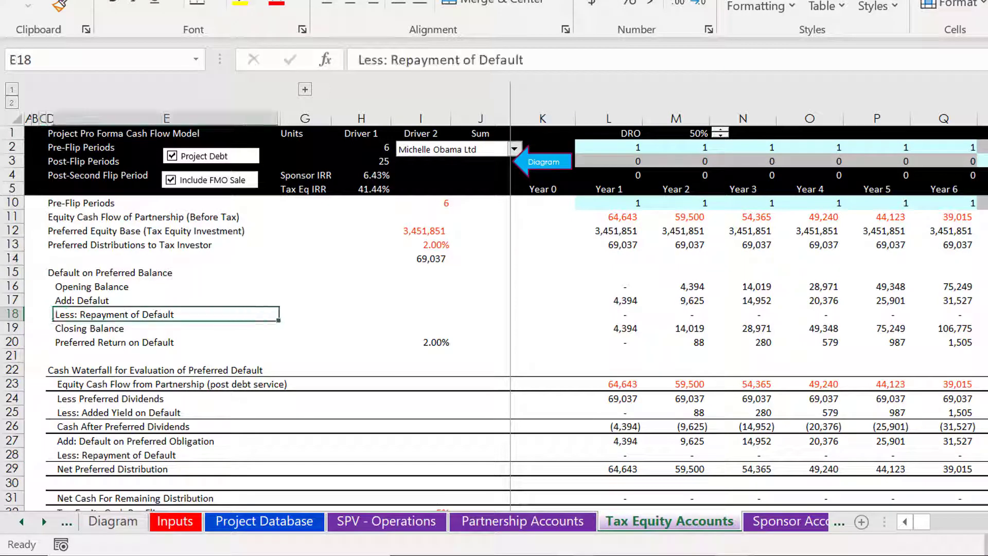
Step: Trace the Year 1 source references of the default addition and repayment in the Default on Preferred Balance section
key("Left")
key("Up")
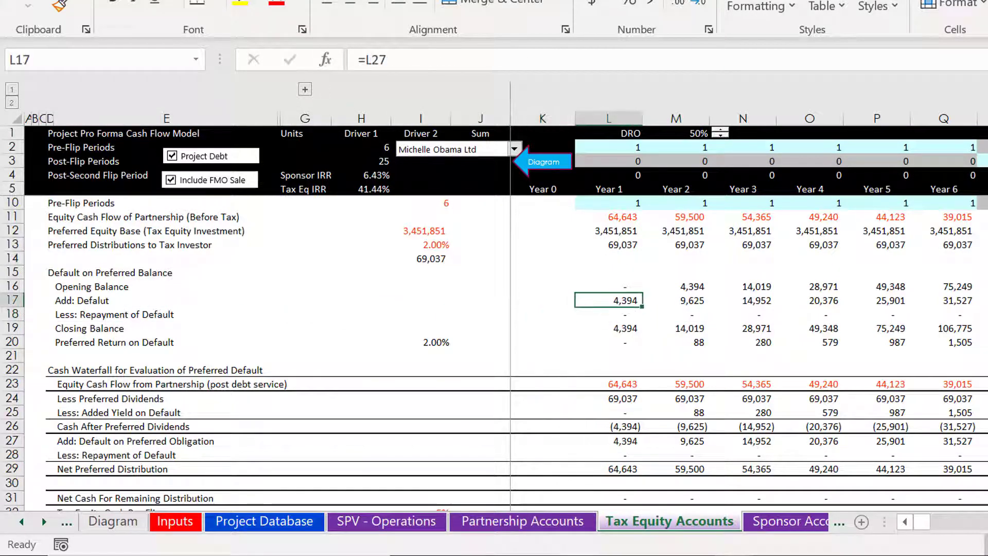
key("F2")
key("Return")
key("F2")
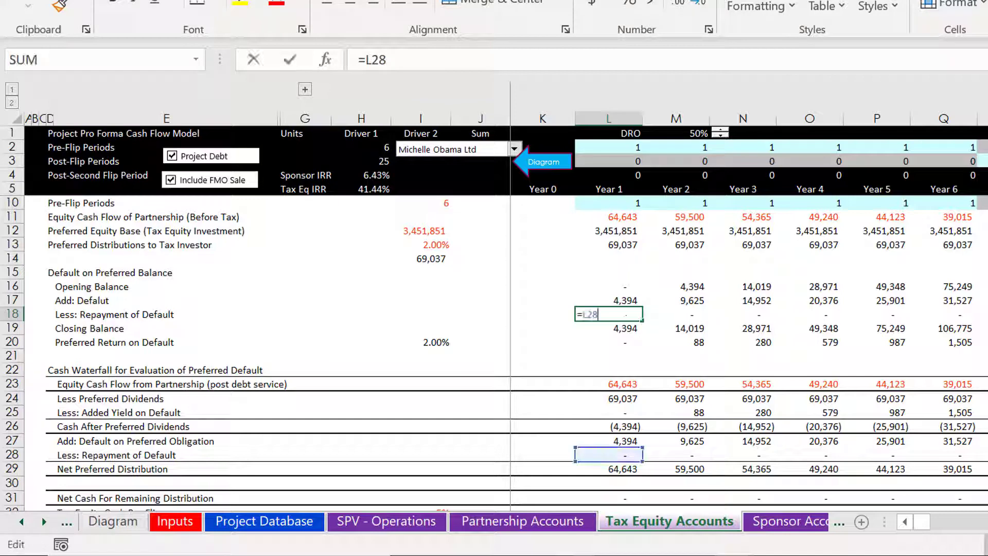
key("Escape")
key("Up")
key("Up")
key("Down")
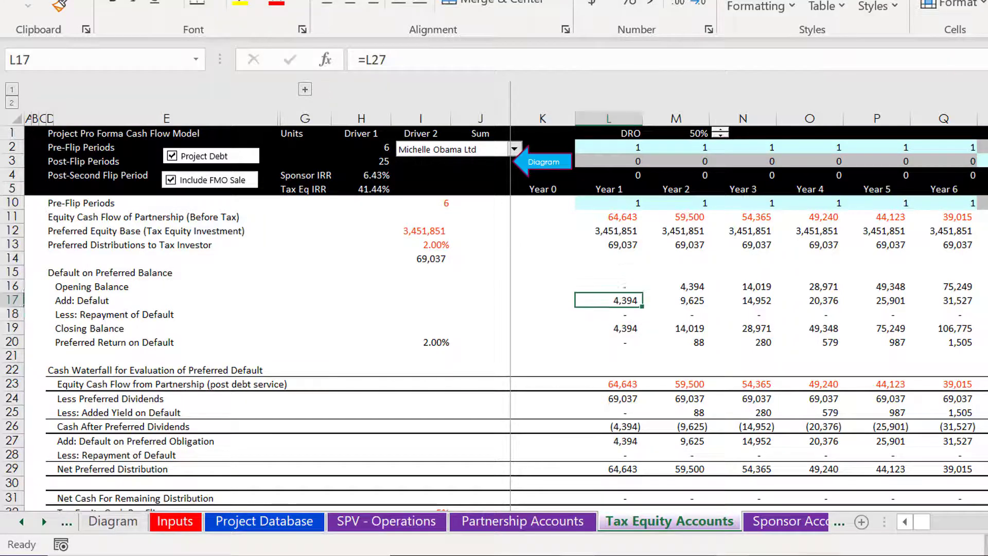
Step: Review the Year 1 formulas of the Default on Preferred Balance section from Opening Balance to Preferred Return on Default
key("Up")
key("Down")
key("Down")
key("Up")
key("Up")
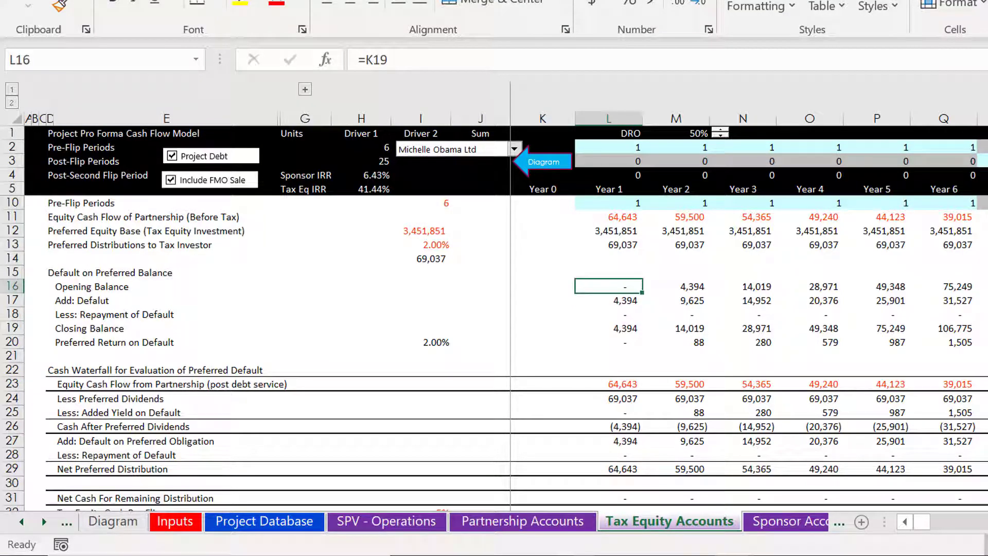
key("Down")
key("Down")
key("Down")
key("Down")
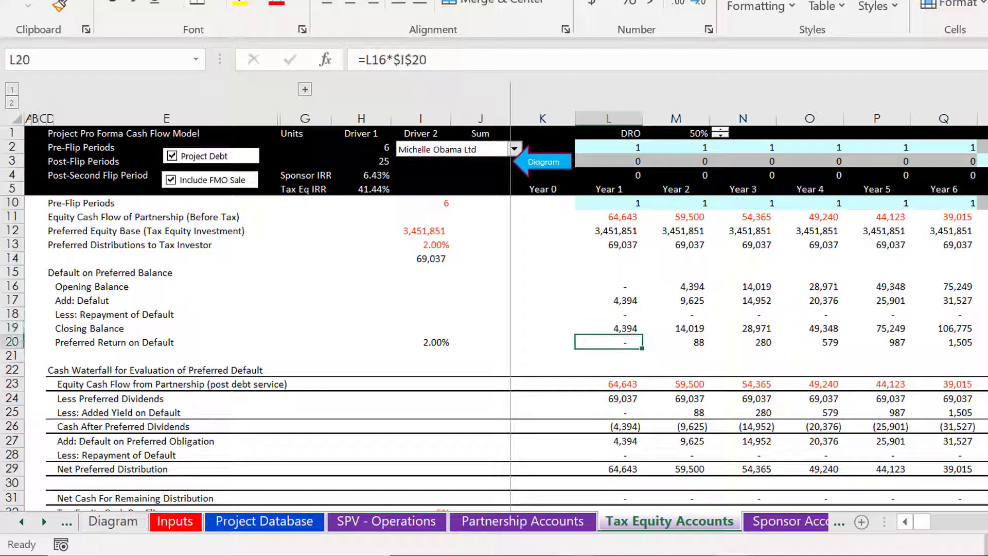
key("Up")
key("Up")
key("Up")
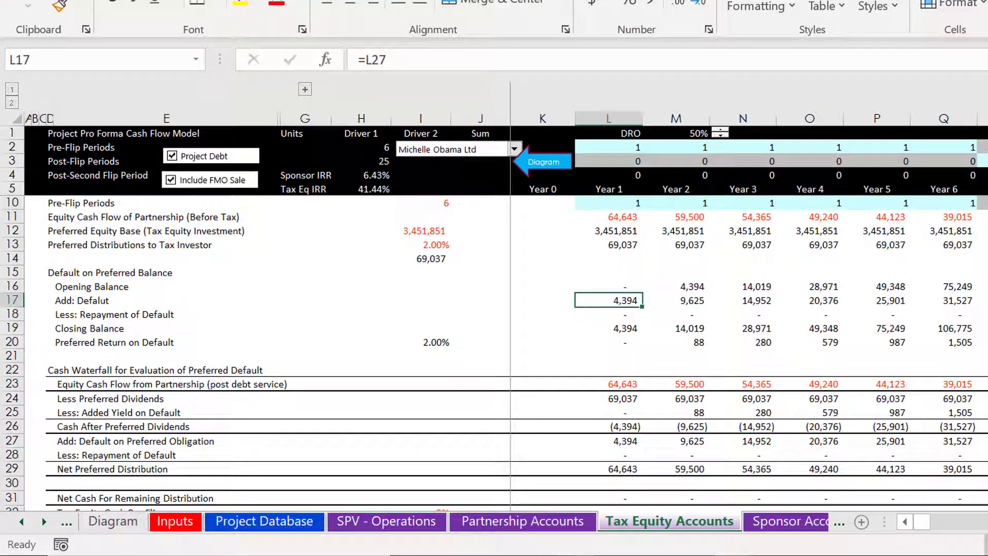
Step: Review the Year 1 column down through Net Cash For Remaining Distribution to Sponsor Cash Post-Flip
key("Down")
key("Down")
key("Down")
key("Down")
key("Down")
key("Down")
key("Down")
key("Down")
key("Down")
key("Down")
key("Down")
key("Down")
key("Down")
key("Down")
key("Down")
key("Down")
key("Down")
key("Down")
key("Down")
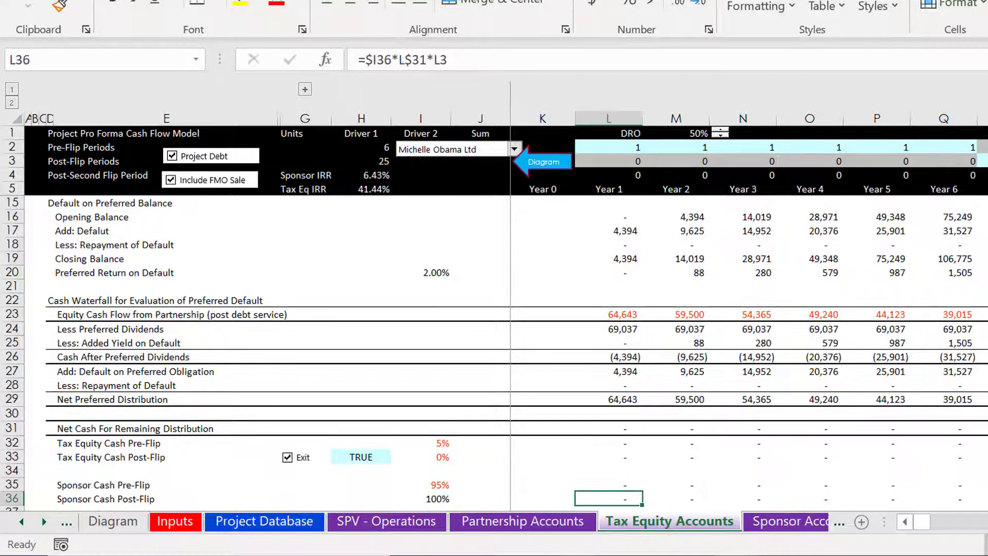
Step: Review the Year 8 column of the Partnership Accounts sheet from Defaulted Debt through Reserve Accounts to Equity Cash Flow After Default
key("ctrl+Page_Up")
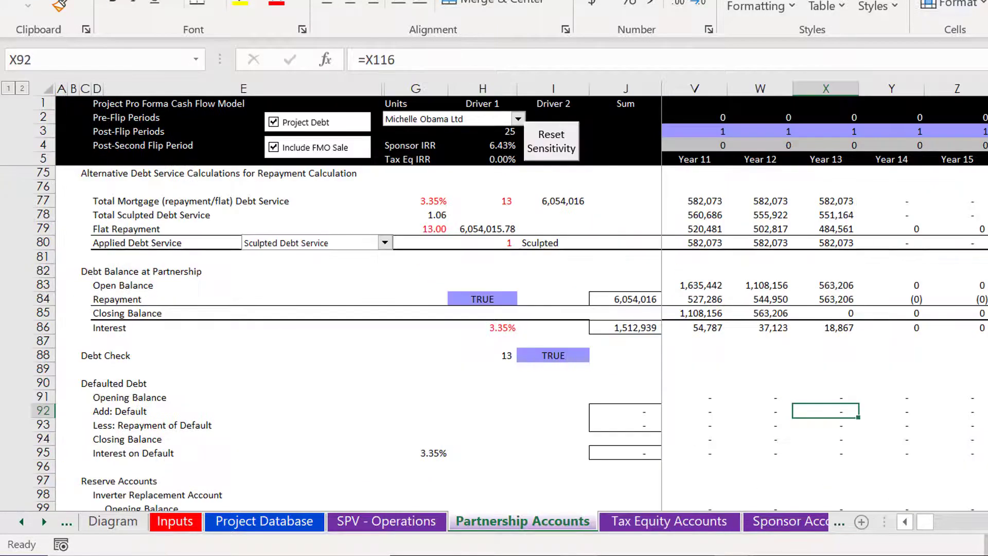
key("Left")
key("Left")
key("Left")
key("Left")
key("Left")
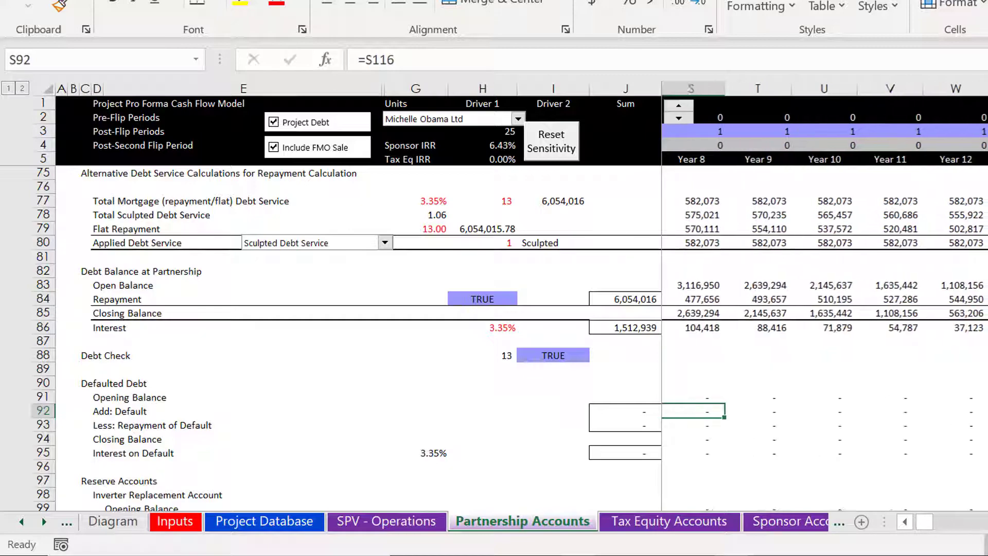
key("Down")
key("Down")
key("Down")
key("Down")
key("Down")
key("Down")
key("Down")
key("Down")
key("Down")
key("Down")
key("Down")
key("Down")
key("Down")
key("Down")
key("Down")
key("Down")
key("Down")
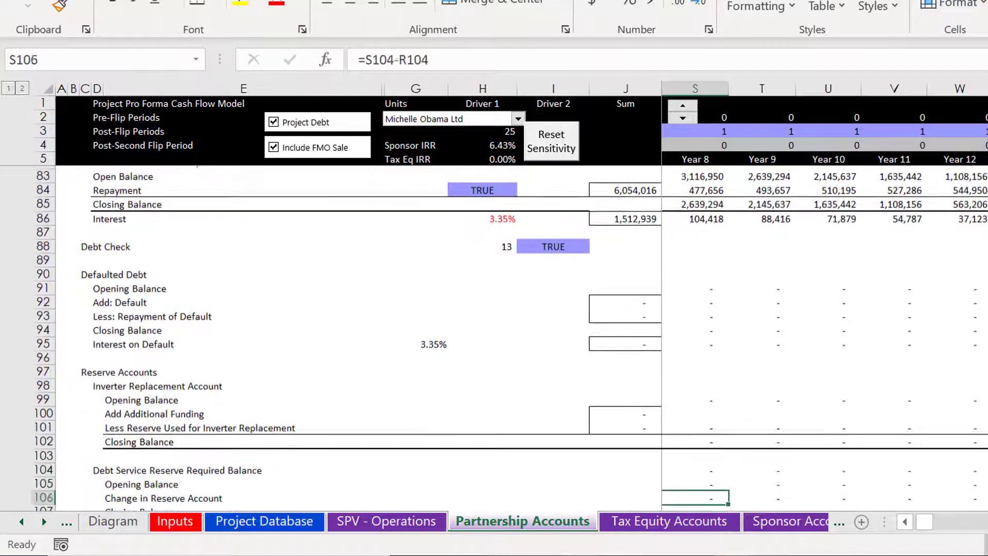
key("Down")
key("Down")
key("Down")
key("Down")
key("Down")
key("Down")
key("Down")
key("Down")
key("Down")
key("Down")
key("Down")
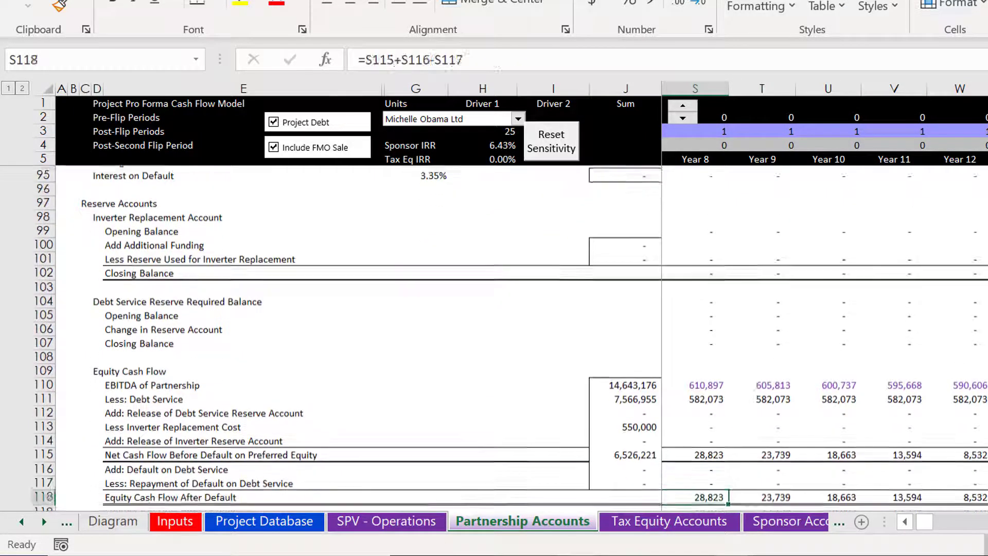
key("Up")
key("Up")
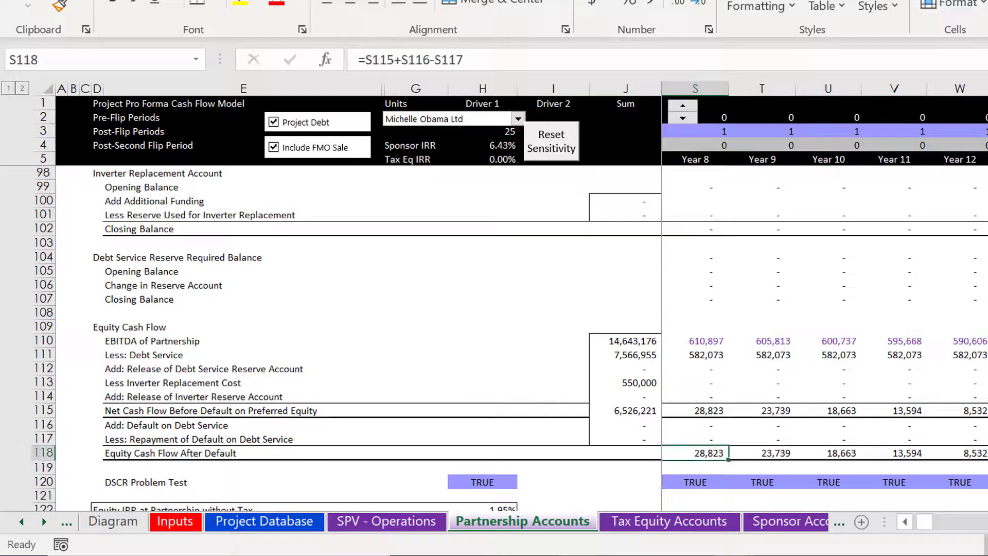
Step: Rename the Equity Cash Flow heading in Partnership Accounts to "Equity Cash Flow and Waterfall for Evaluating Default"
left_click(83, 315)
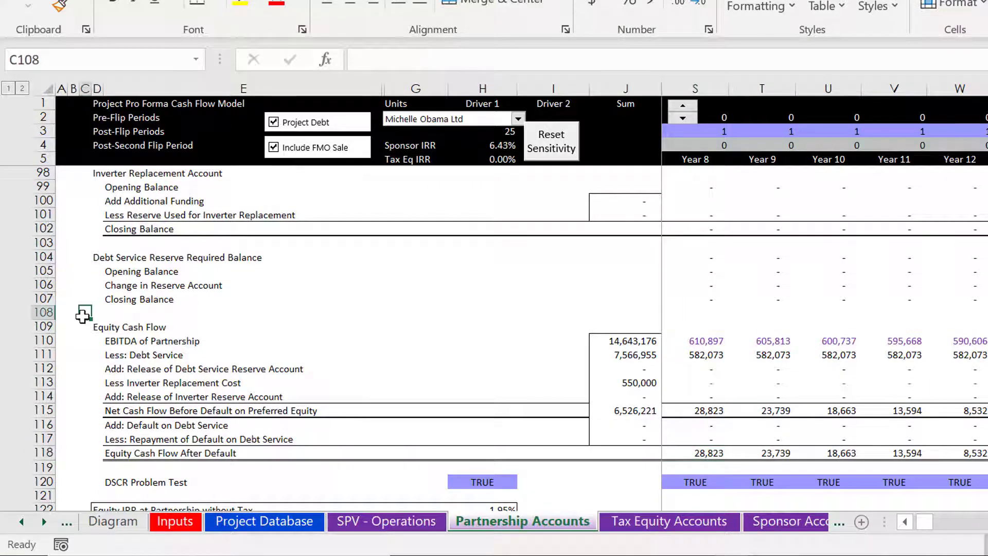
key("Down")
key("Right")
key("F2")
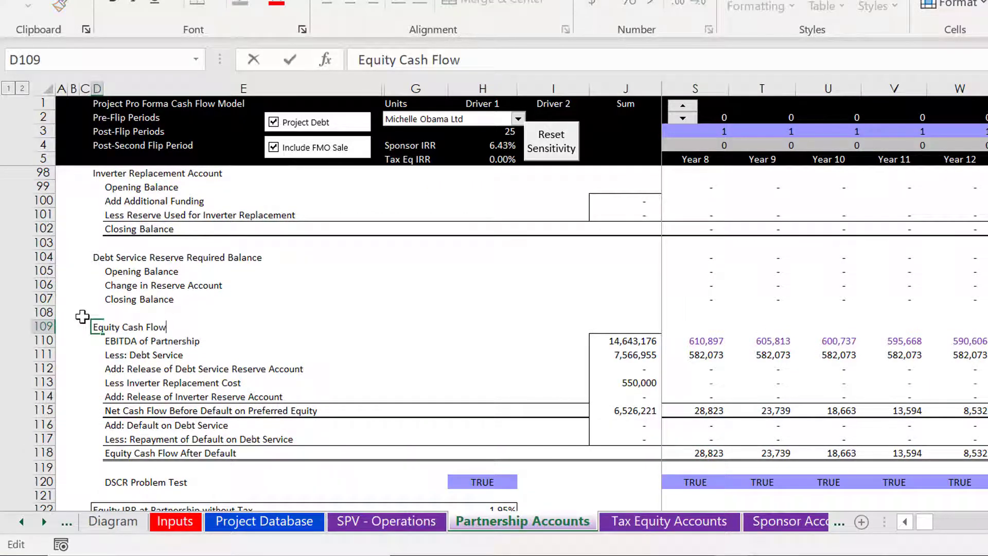
type("a")
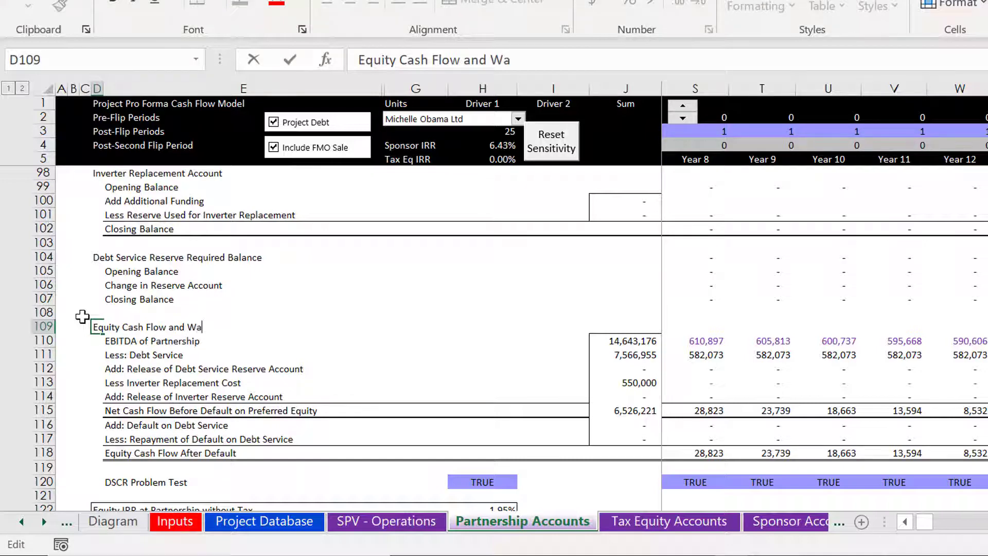
type("bd Waterfall for")
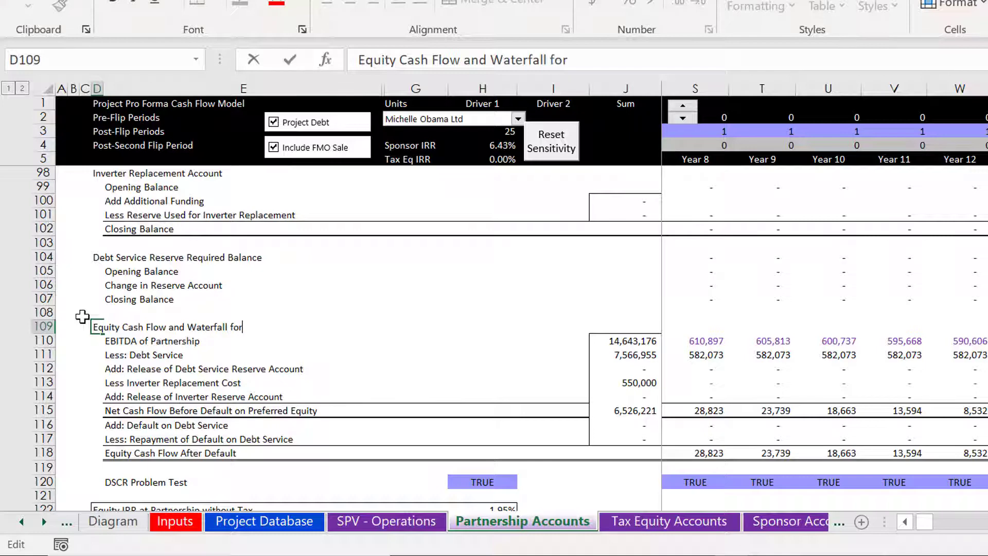
type(" Evaluati")
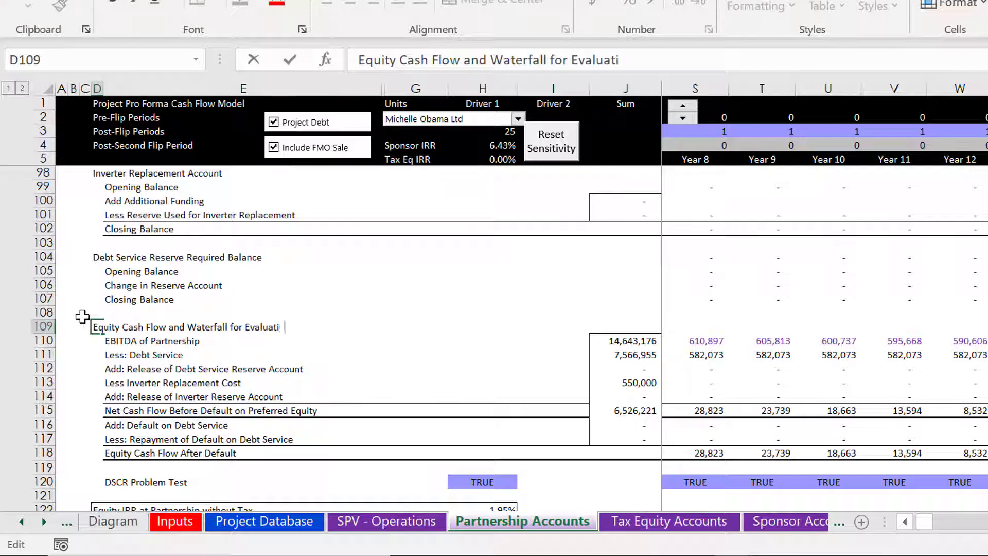
type("ng Default")
key("Return")
key("Up")
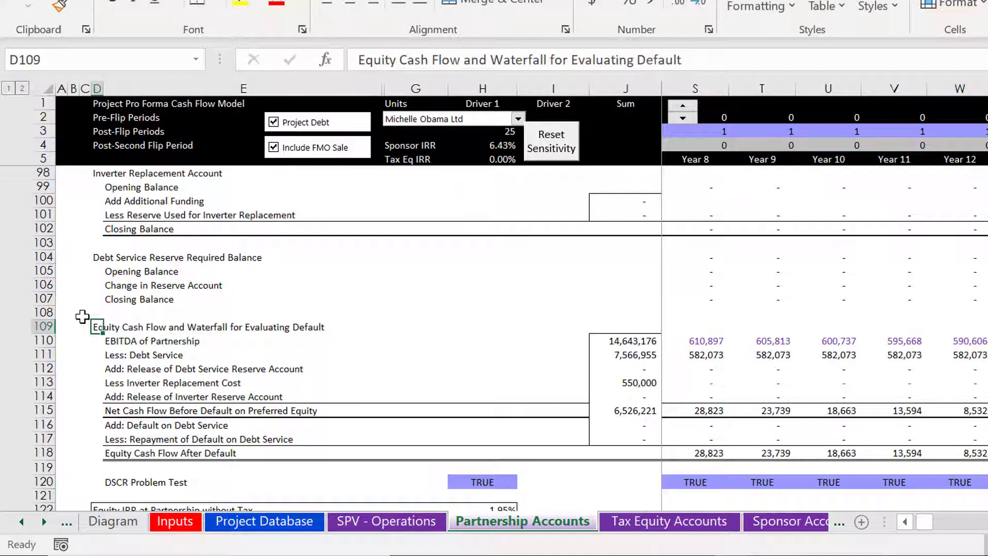
Step: Switch Project Debt off and back on in the Tax Equity Accounts sheet to compare the preferred default and distributions
key("ctrl+Page_Down")
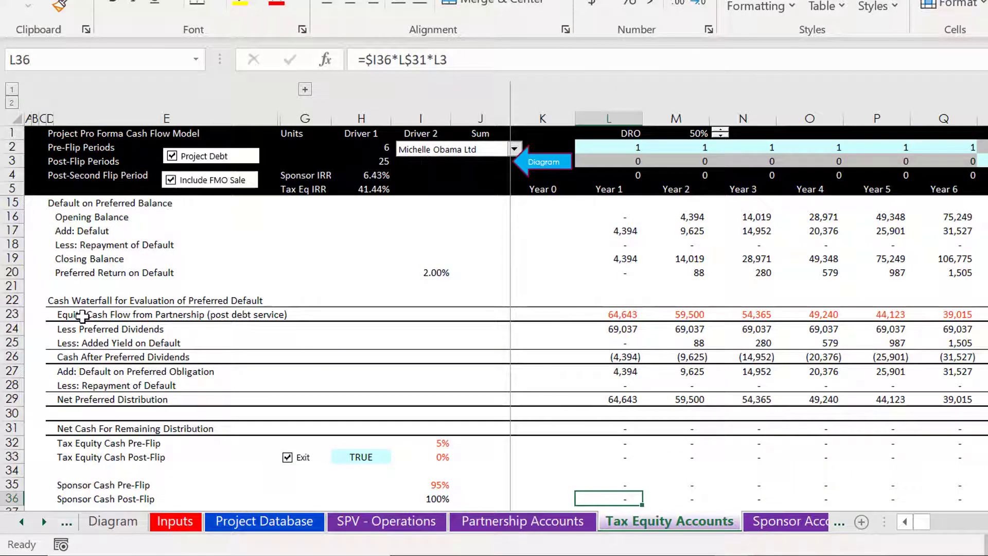
left_click(270, 254)
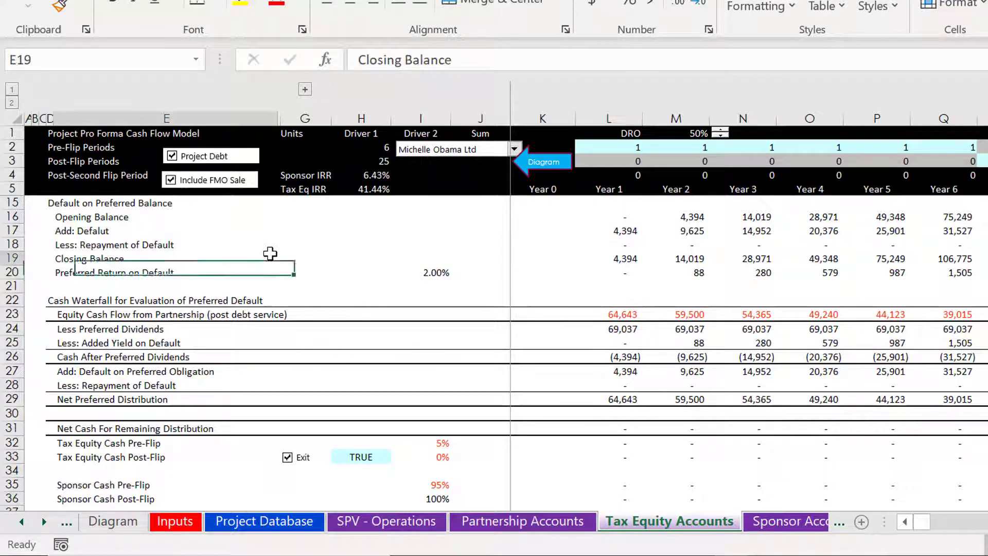
left_click(209, 166)
left_click(210, 166)
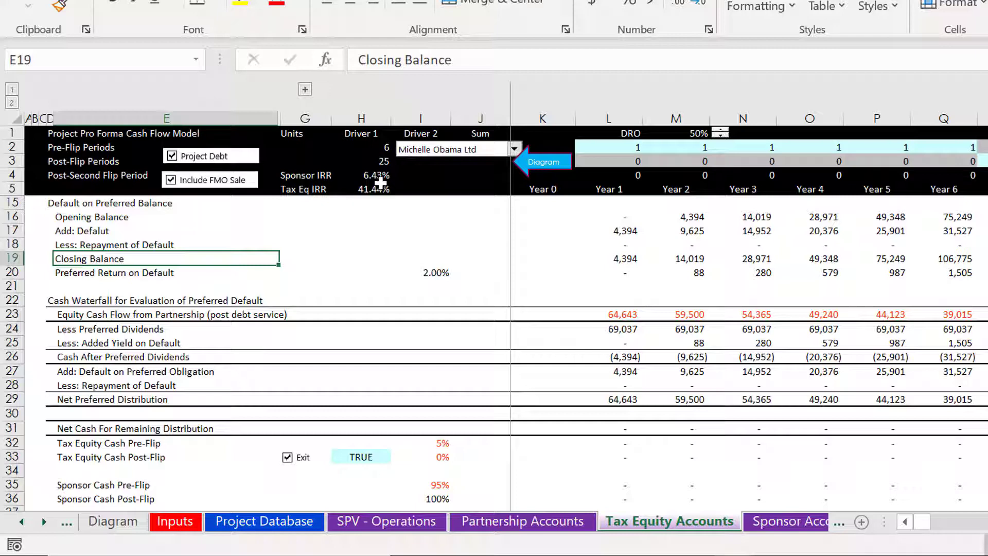
left_click(211, 169)
left_click(211, 169)
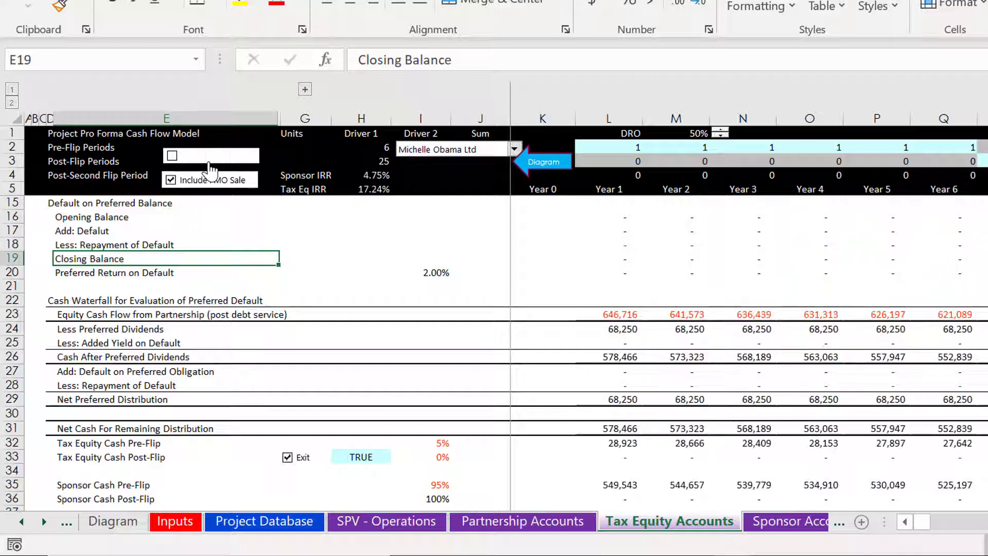
left_click(225, 170)
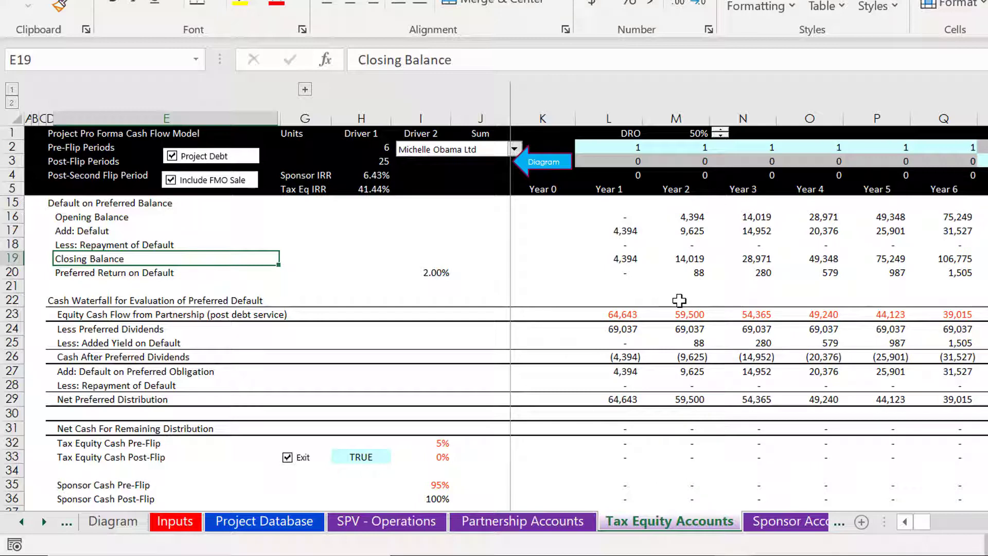
Step: Review the Cash Waterfall for Evaluation of Preferred Default and the pre-flip and post-flip cash distribution lines below it
key("Down")
key("Down")
key("Down")
key("Down")
key("Down")
key("Down")
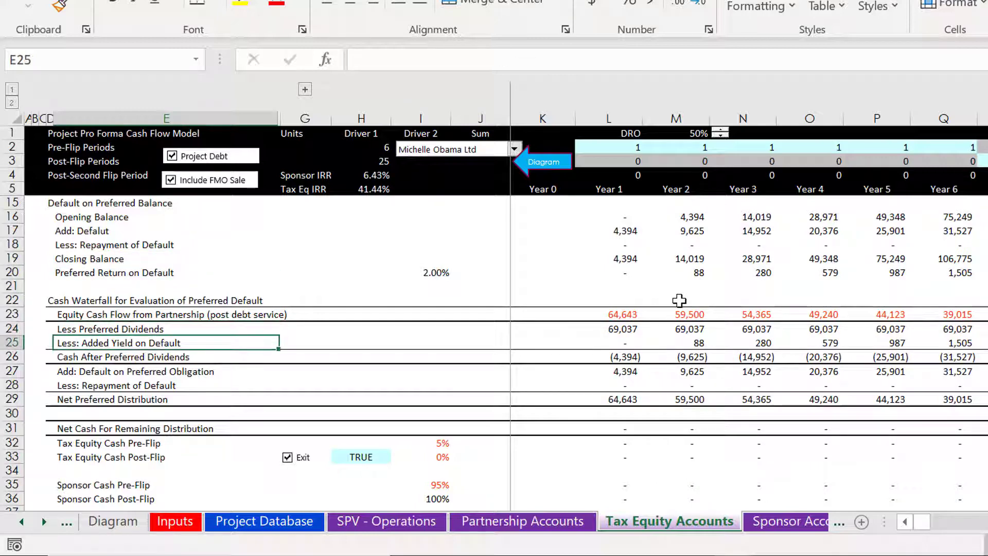
key("Down")
key("Down")
key("Down")
key("Down")
key("Down")
key("Down")
key("Down")
key("Down")
key("Down")
key("Down")
key("Down")
key("Down")
key("Down")
key("Down")
key("Down")
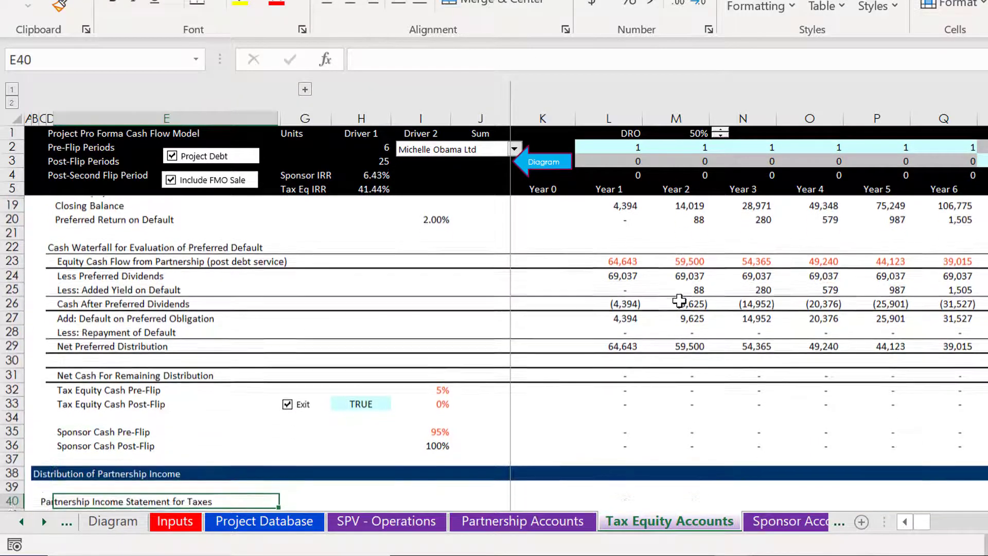
key("Up")
key("Up")
key("Down")
key("Down")
key("Down")
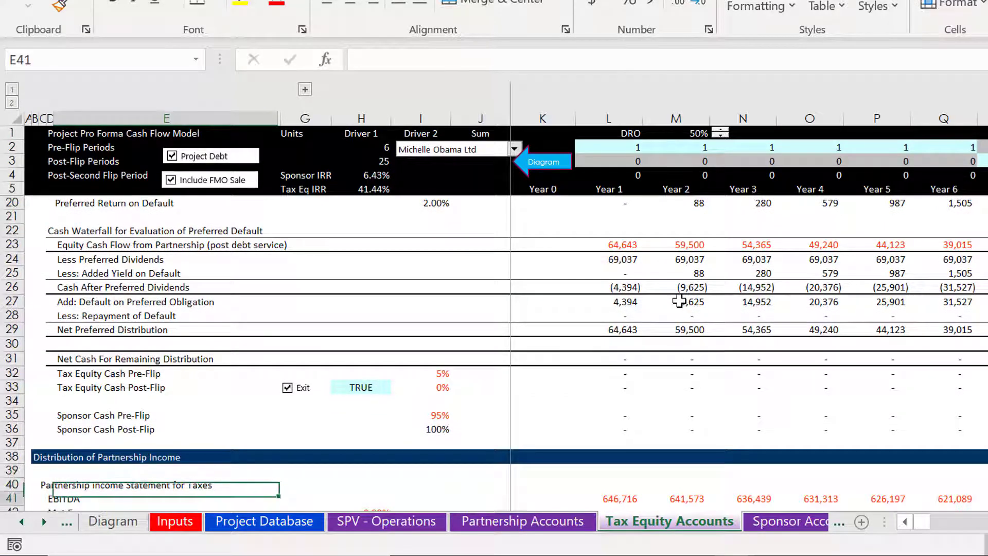
key("Down")
key("Down")
key("Down")
key("Up")
key("Up")
key("Up")
key("Up")
key("Up")
key("Up")
key("Up")
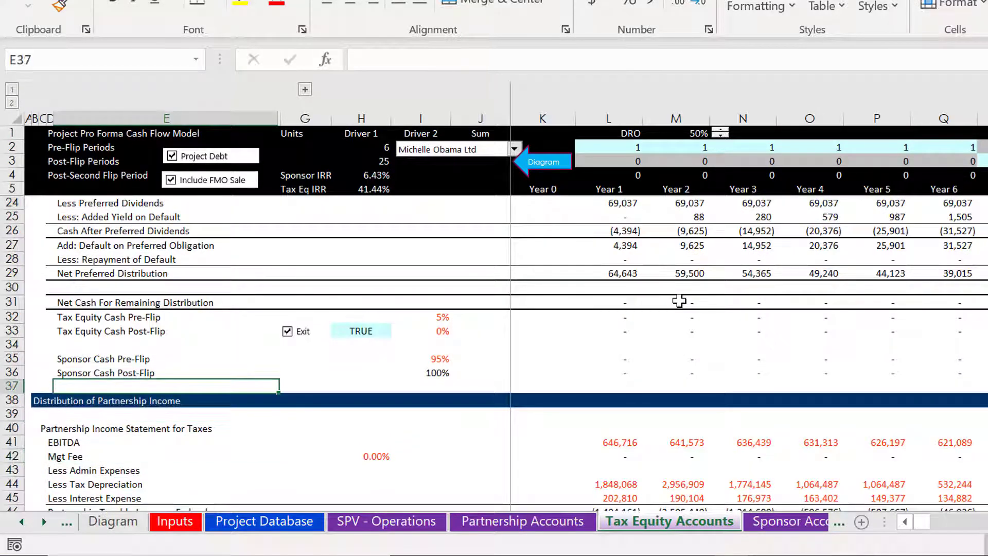
key("Up")
key("Up")
key("Up")
key("Up")
key("Up")
key("Down")
key("Down")
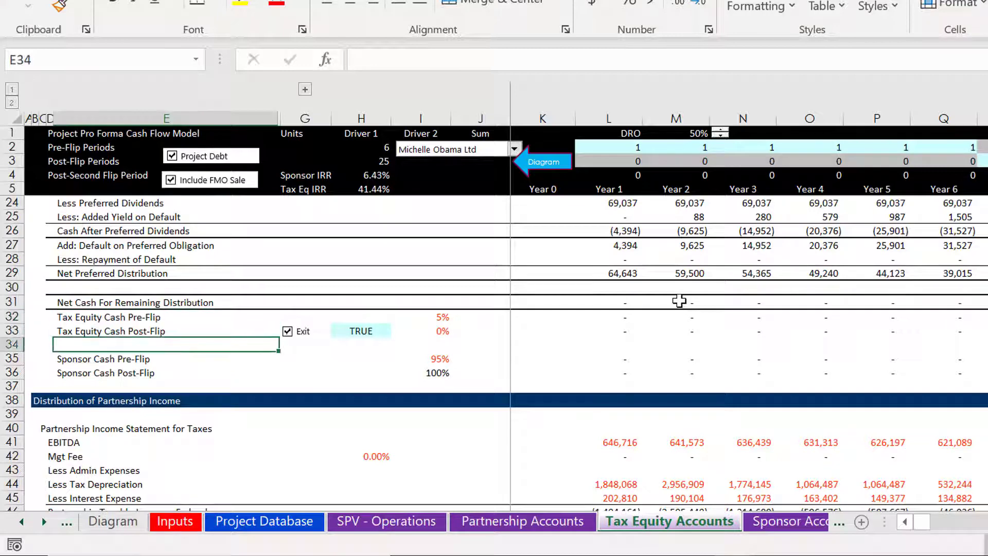
Step: Review the line items of the Partnership Income Statement for Taxes from EBITDA to Less Tax Depreciation
key("Down")
key("Down")
key("Down")
key("Down")
key("Down")
key("Down")
key("Down")
key("Down")
key("Down")
key("Down")
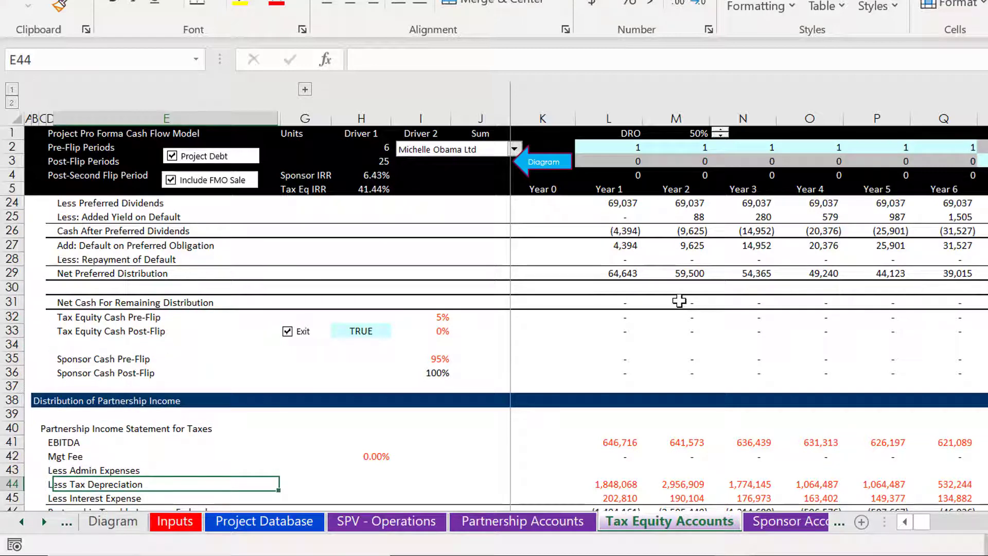
key("Up")
key("Up")
key("Up")
key("Left")
key("Down")
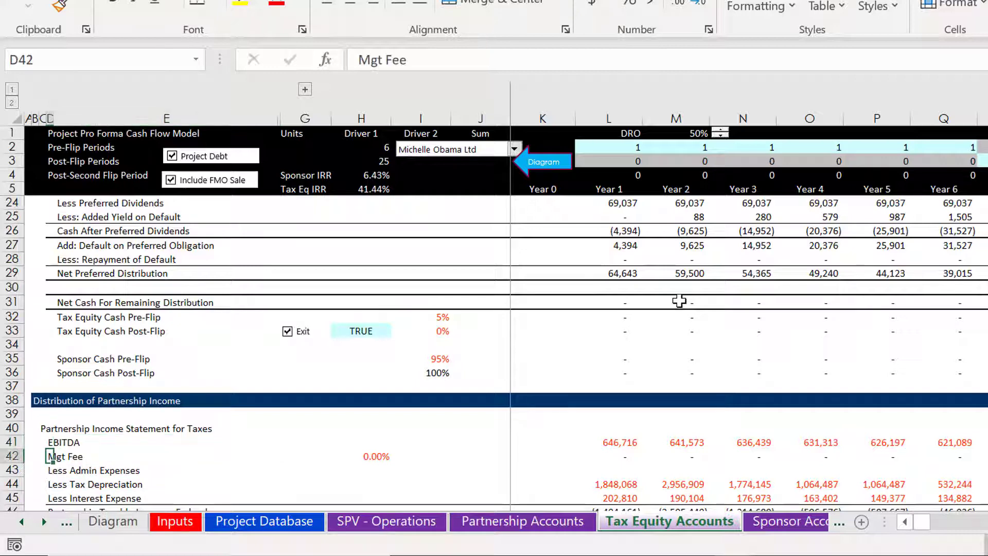
Step: Examine the Year 1 formulas of the tax income statement from Mgt Fee down to Partnership Taxable Income - Federal
key("Right")
key("Right")
key("Right")
key("Right")
key("Right")
key("Right")
key("Right")
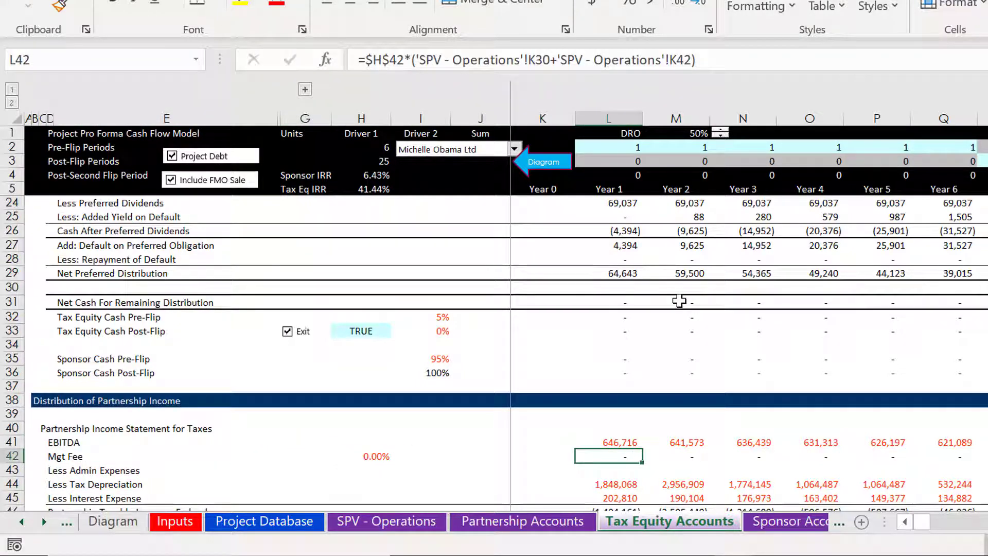
key("Down")
key("Down")
key("Down")
key("Down")
key("Down")
key("Down")
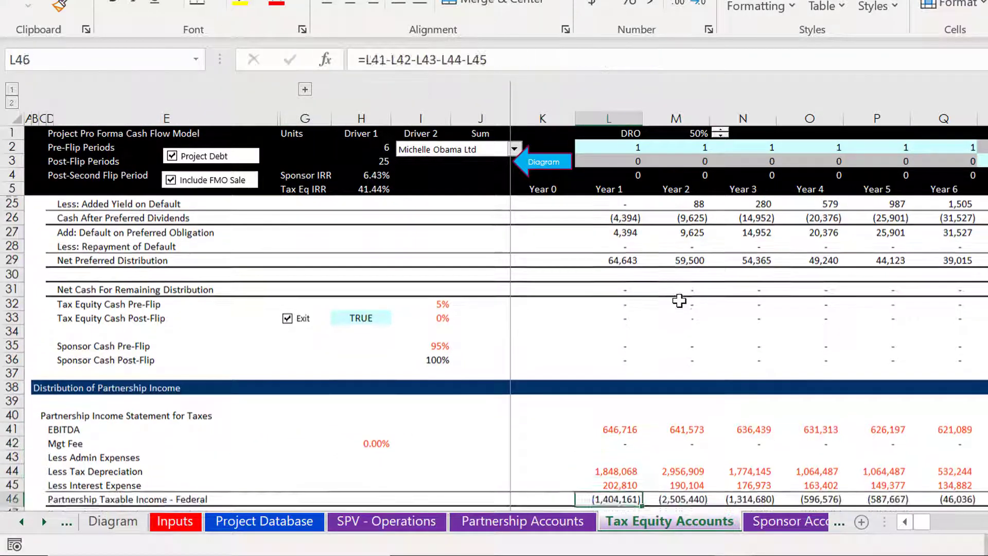
Step: Check the Mgt Fee driver source and whether the Less Admin Expenses row holds any driver or yearly values
key("Up")
key("Up")
key("Up")
key("Up")
key("Up")
key("Up")
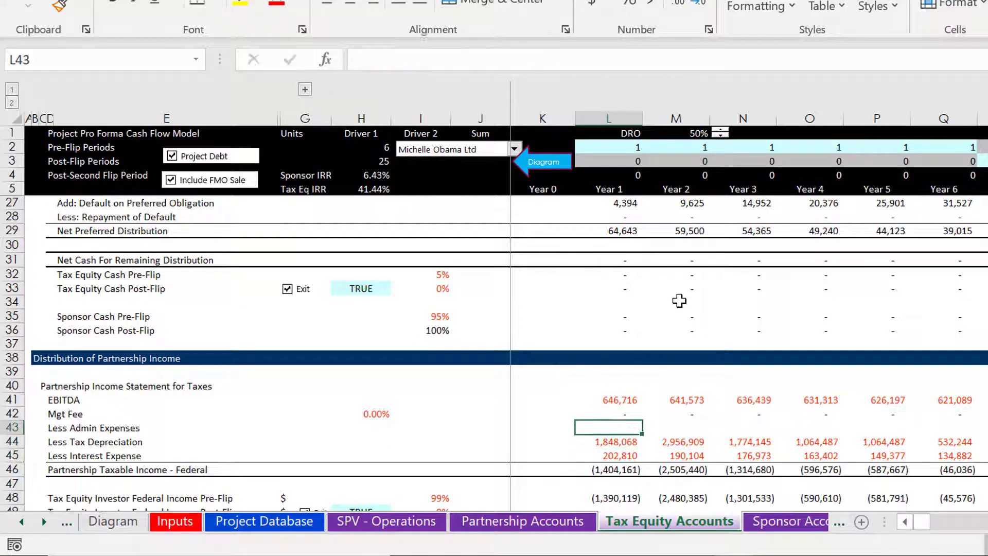
key("Left")
key("Left")
key("Left")
key("Left")
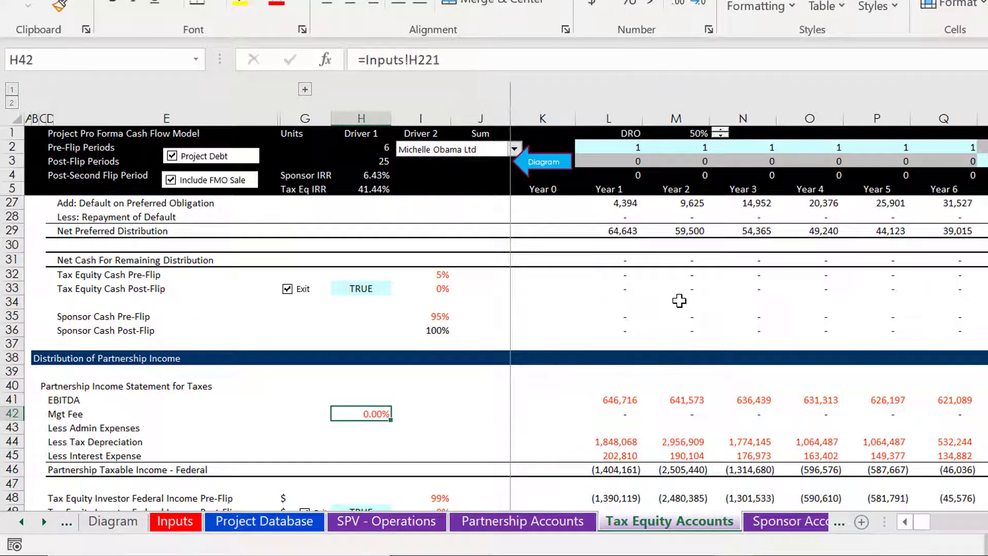
key("Down")
key("Down")
key("Up")
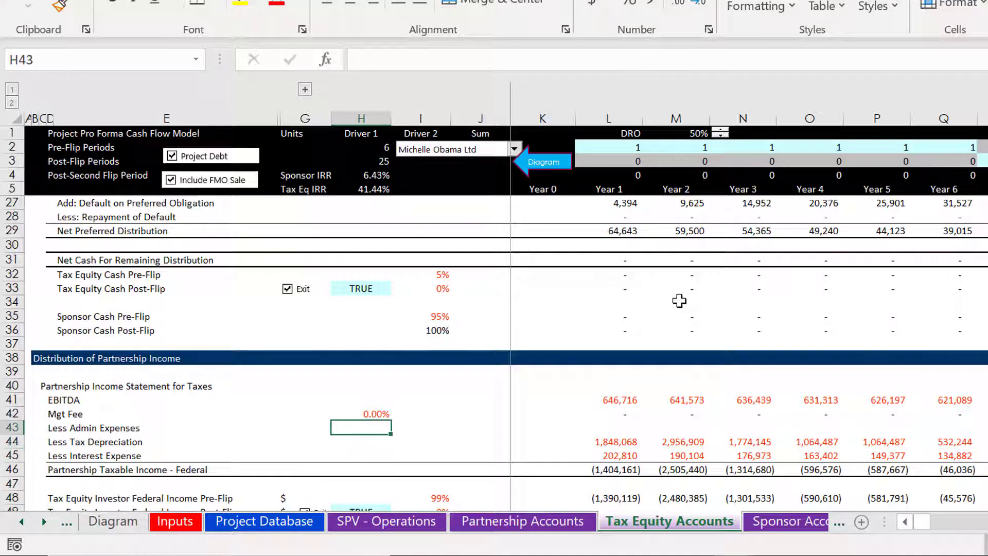
key("Right")
key("Right")
key("Right")
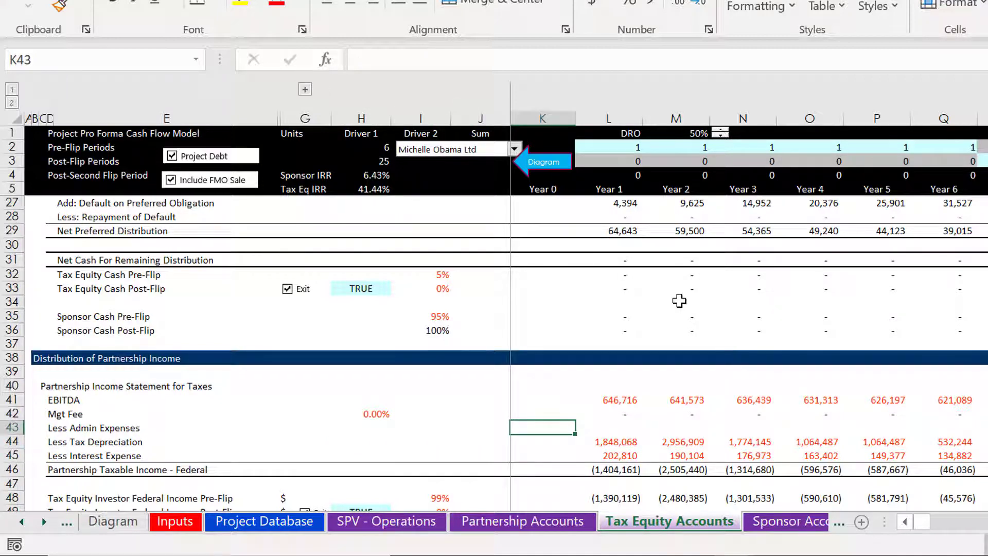
key("Right")
key("Right")
Step: Delete the entire Less Admin Expenses row from the Partnership Income Statement for Taxes
key("Left")
key("Left")
key("Left")
key("Left")
key("Left")
key("Left")
key("Left")
key("Left")
key("Left")
key("Left")
key("Left")
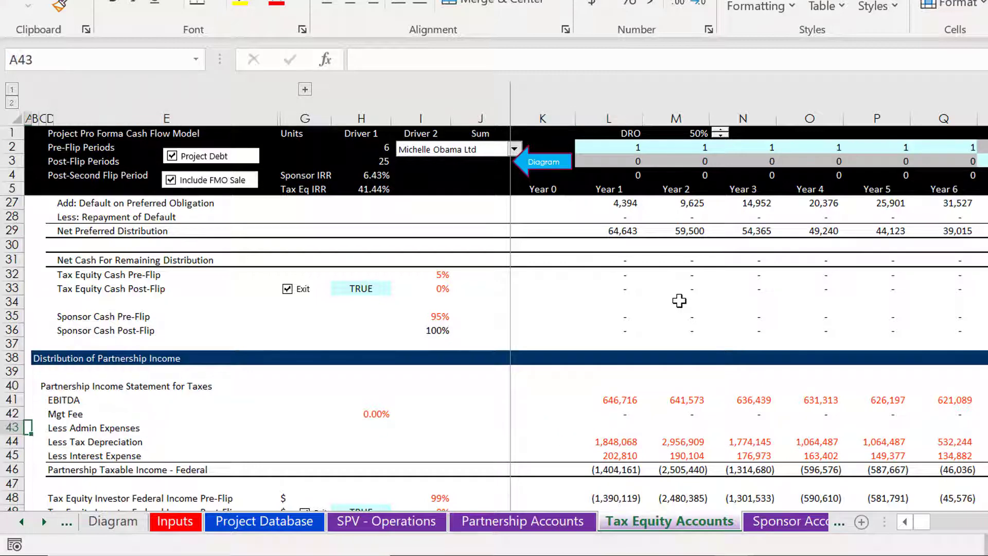
key("shift+space")
key("ctrl+minus")
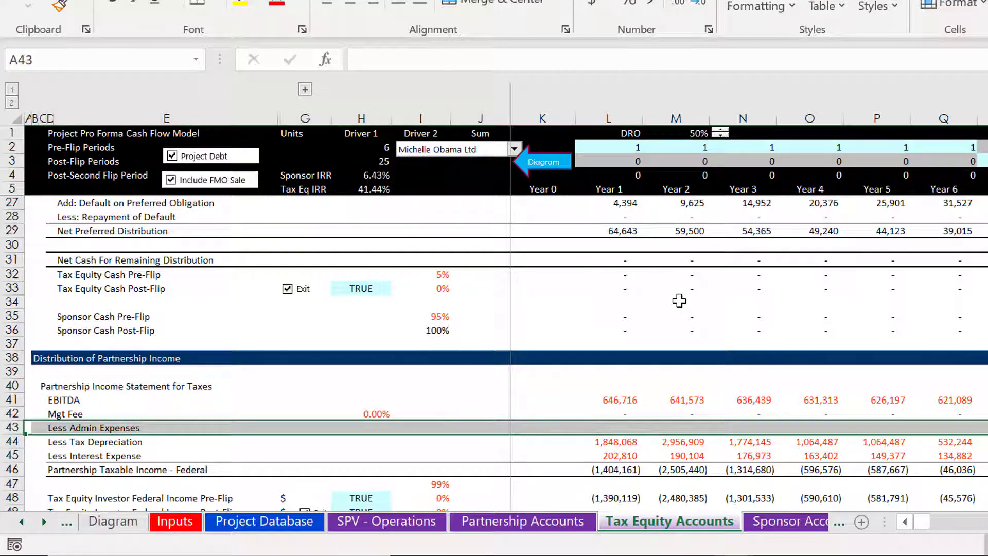
key("Down")
key("Down")
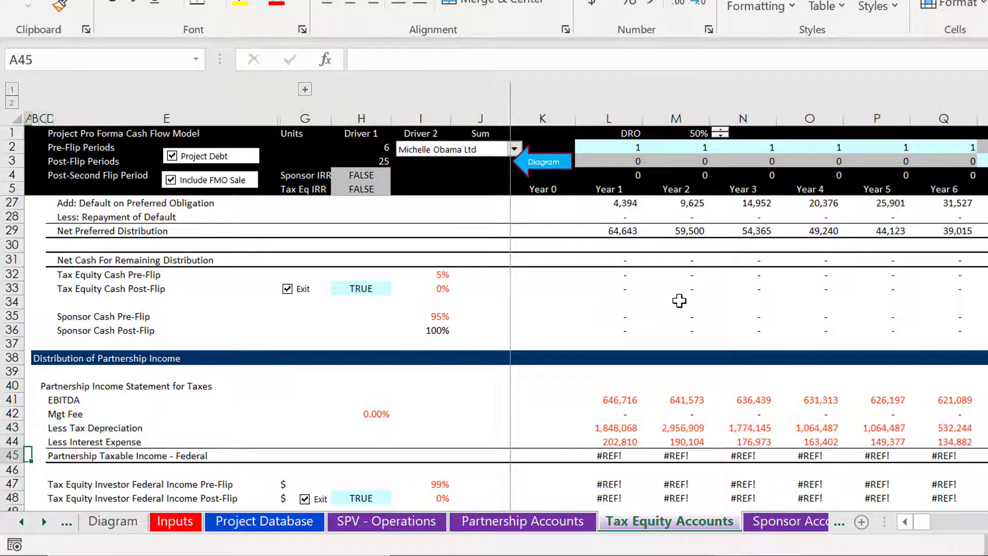
Step: Remove the #REF! term from the Partnership Taxable Income - Federal formula, making it =L41-L42-L43-L44 in Year 1, and copy it across all years
key("Right")
key("Right")
key("Right")
key("Right")
key("Right")
key("Right")
key("Right")
key("Right")
key("Right")
key("Right")
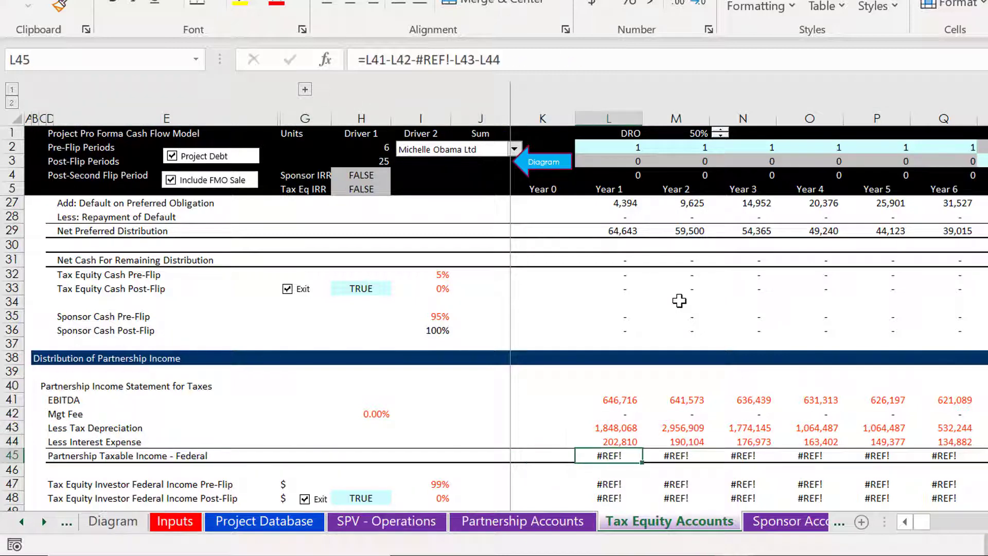
key("F2")
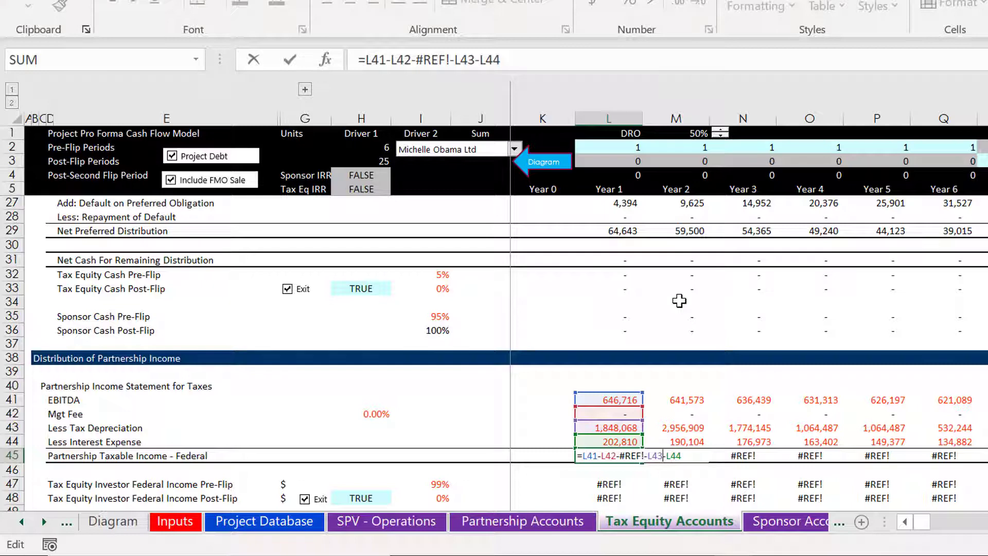
key("BackSpace")
key("BackSpace")
key("BackSpace")
key("BackSpace")
key("BackSpace")
key("BackSpace")
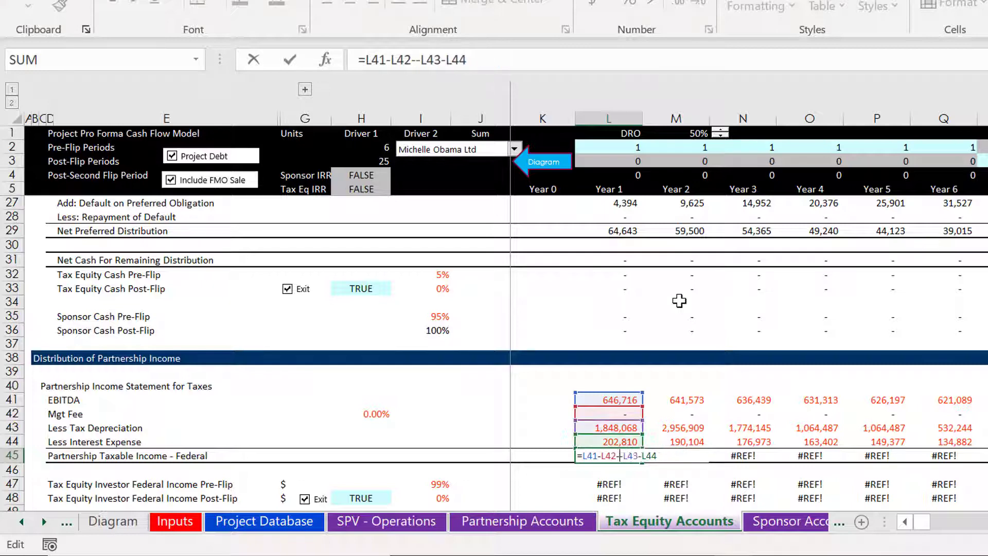
key("ctrl+Return")
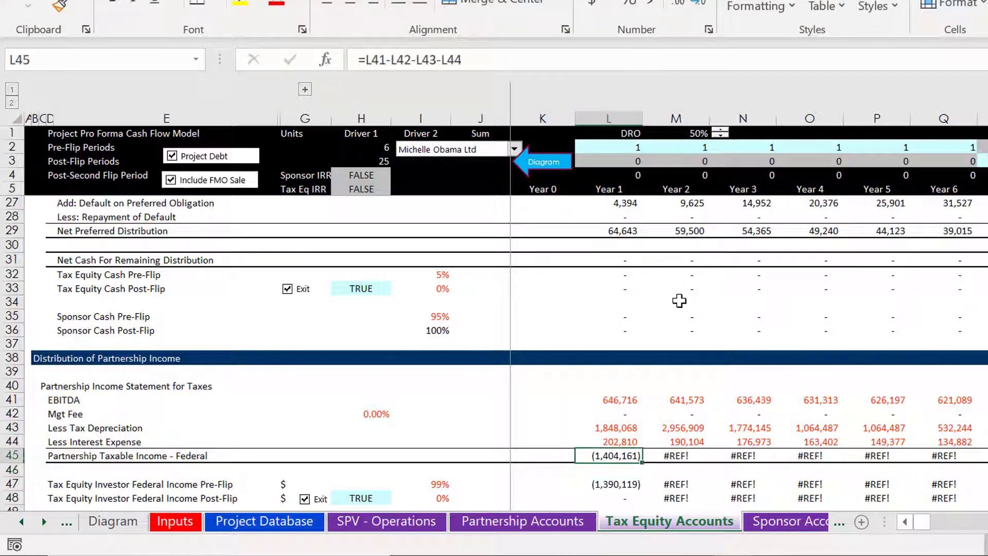
key("ctrl+shift+Right")
key("ctrl+r")
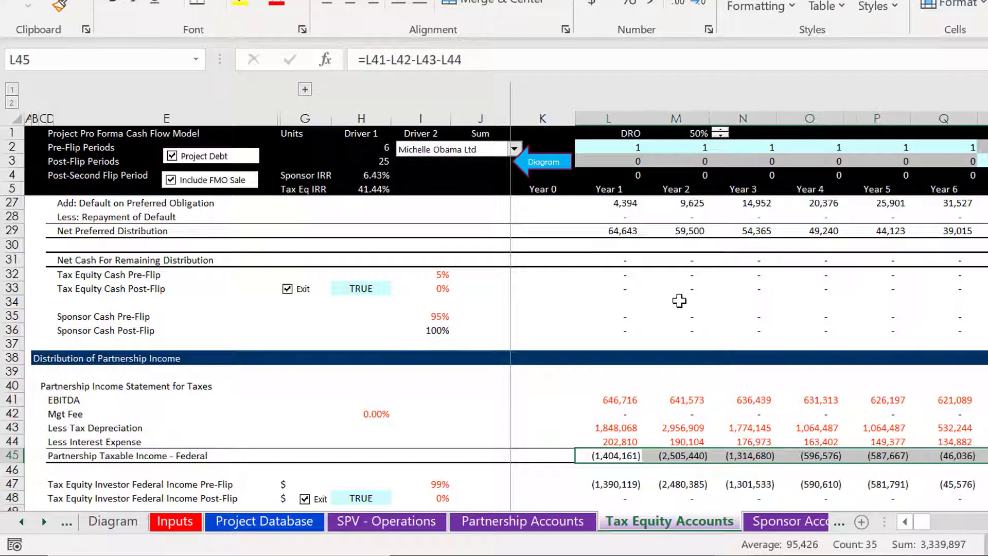
Step: Examine the Year 1 tax equity and sponsor income allocations below taxable income, including the Tax Equity Investor Federal Income Pre-Flip formula
key("Down")
key("Down")
key("Down")
key("Down")
key("Down")
key("Down")
key("Down")
key("Down")
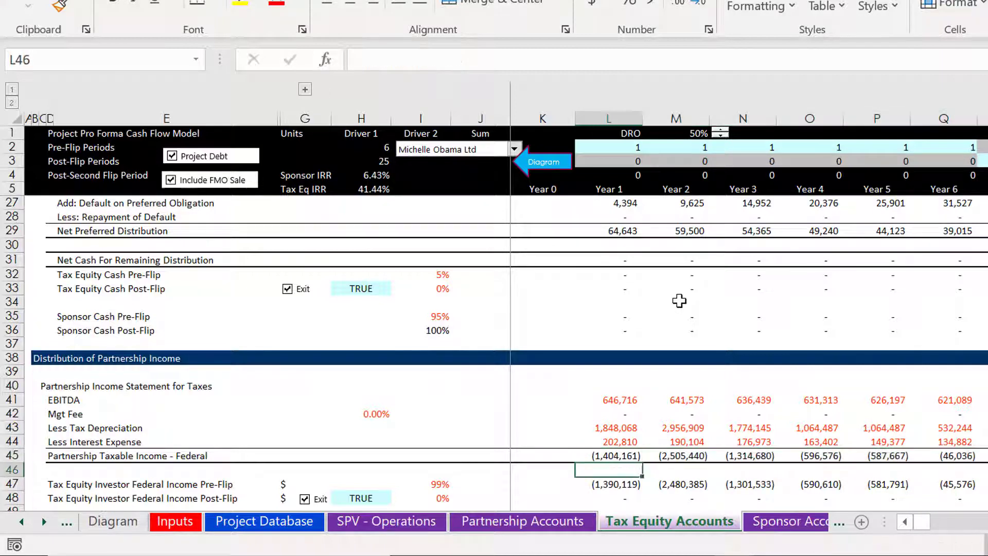
key("Up")
key("Up")
key("Up")
key("Up")
key("Up")
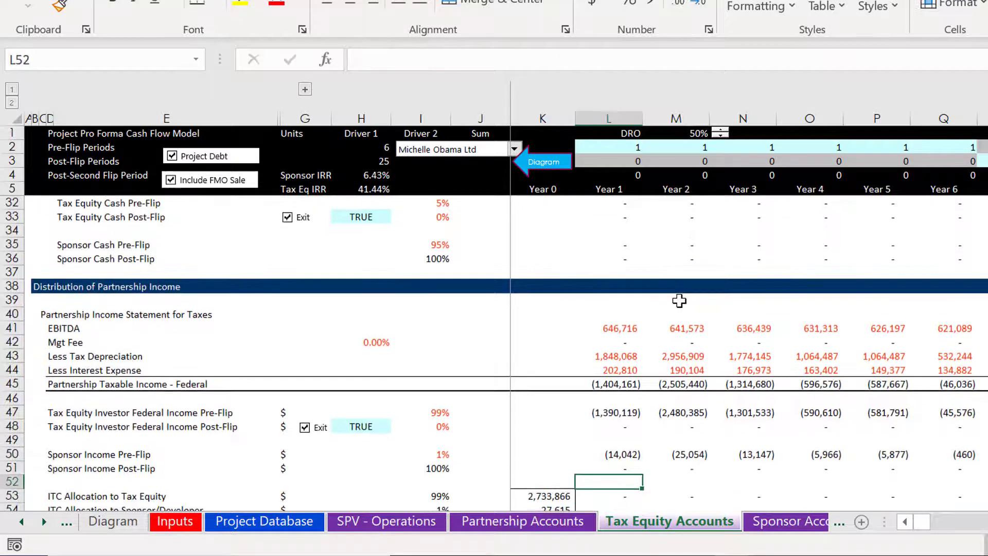
key("Up")
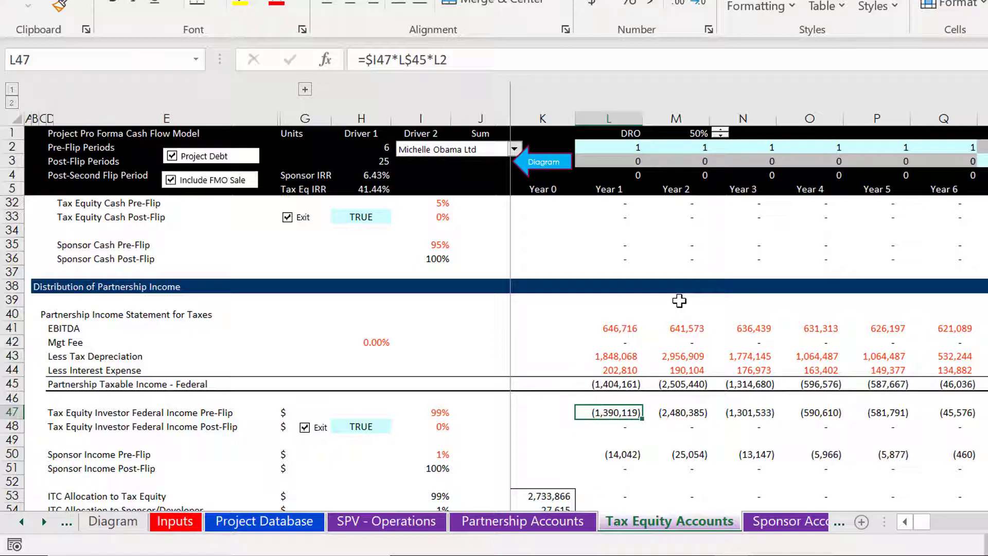
Step: Review the row labels of the tax income statement around Mgt Fee, Less Tax Depreciation and Partnership Taxable Income - Federal
key("Left")
key("Left")
key("Left")
key("Left")
key("Left")
key("Left")
key("Left")
key("Left")
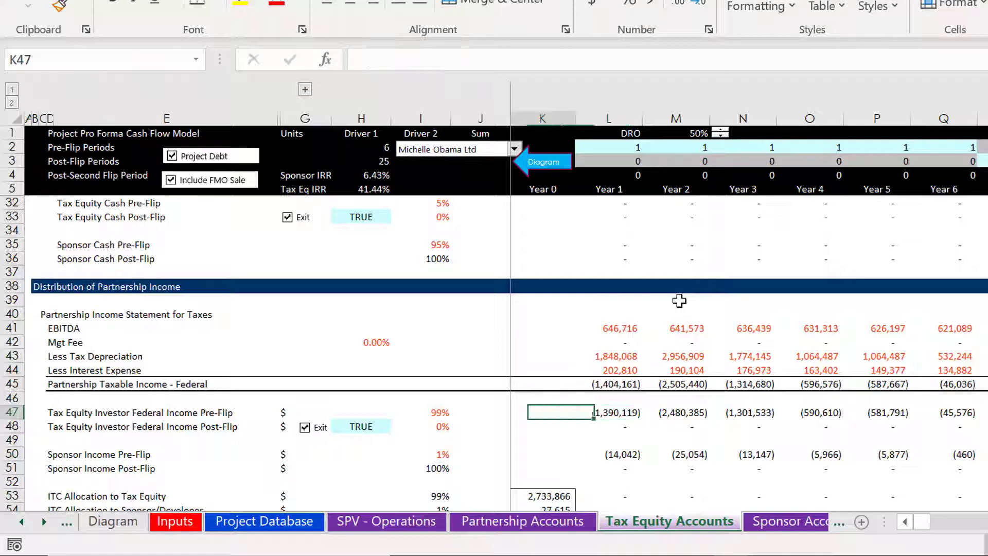
key("Left")
key("Up")
key("Up")
key("Up")
key("Up")
key("Up")
key("Up")
key("Up")
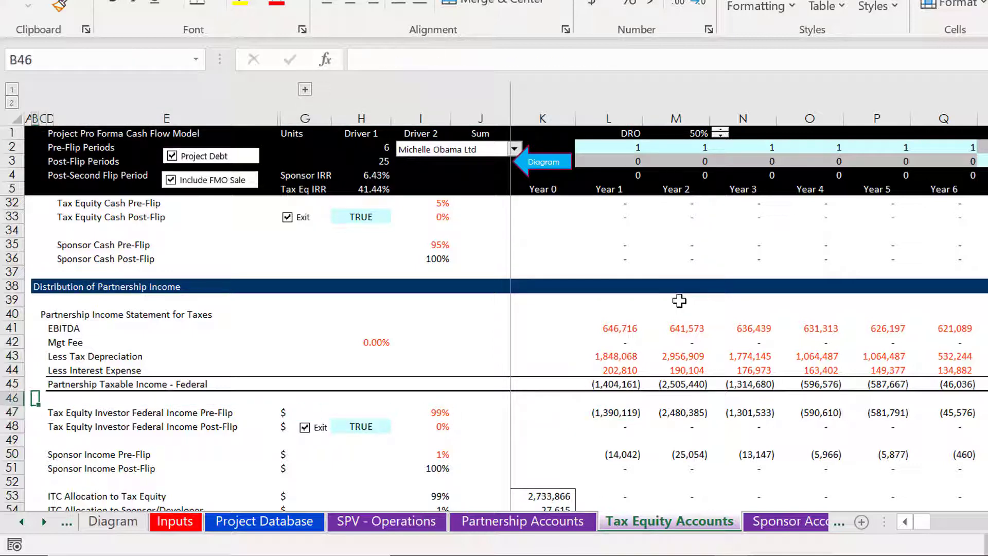
key("Down")
key("Down")
key("Down")
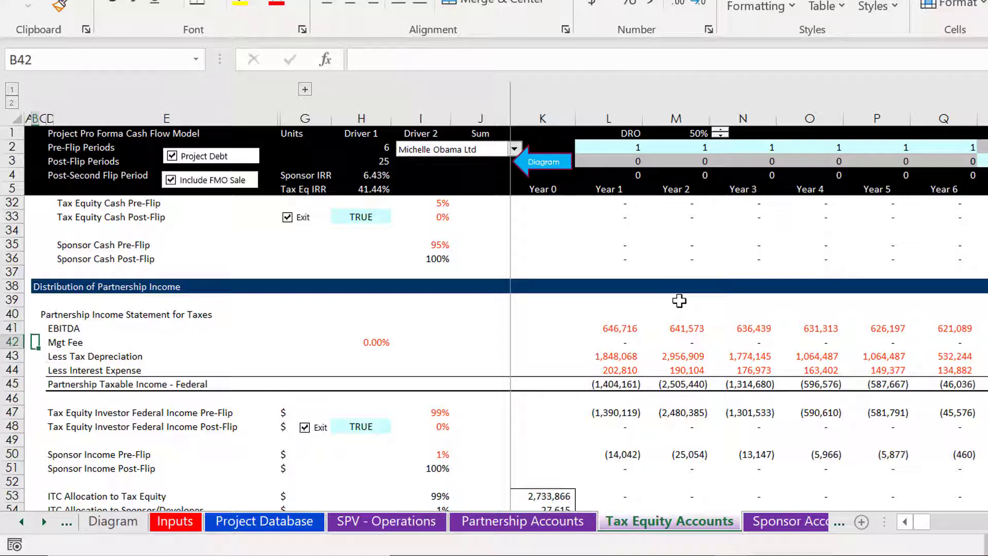
key("Right")
key("Right")
key("Right")
key("Left")
key("Left")
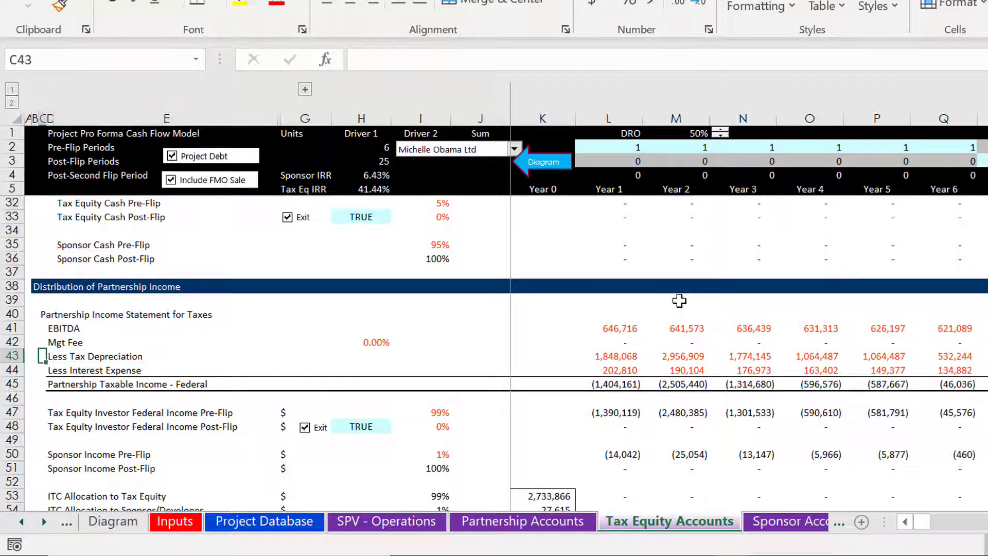
Step: Review the preferred default waterfall from Less Preferred Dividends down to the Tax Equity Cash Pre-Flip and Post-Flip rows
key("Up")
key("Up")
key("Up")
key("Up")
key("Up")
key("Up")
key("Up")
key("Up")
key("Up")
key("Up")
key("Up")
key("Up")
key("Up")
key("Up")
key("Up")
key("Up")
key("Up")
key("Up")
key("Up")
key("Down")
key("Down")
key("Down")
key("Down")
key("Down")
key("Down")
key("Down")
key("Down")
key("Down")
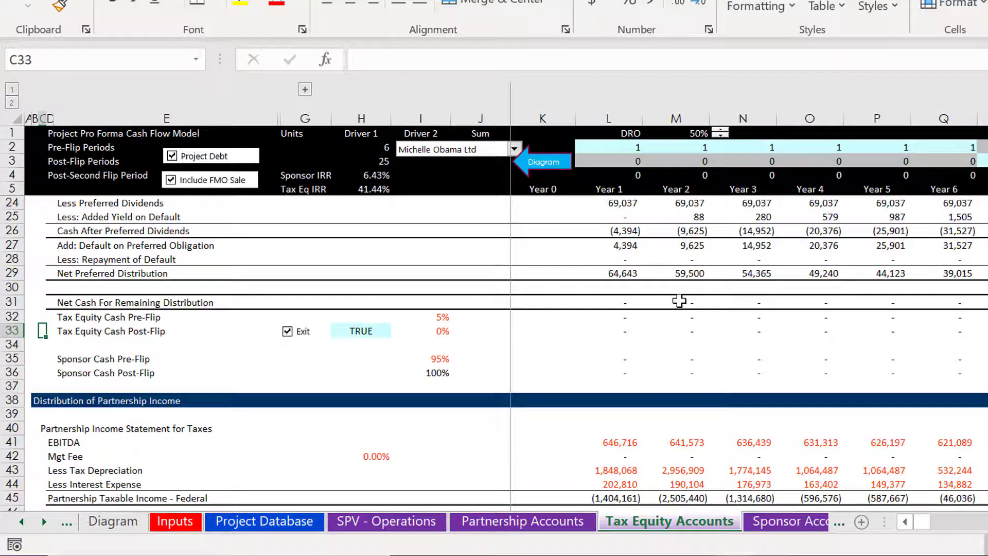
key("Up")
Step: Review the rows from Sponsor Cash Pre-Flip through the tax income statement to Tax Equity Investor Federal Income Pre-Flip
key("Down")
key("Down")
key("Down")
key("Down")
key("Down")
key("Down")
key("Down")
key("Down")
key("Down")
key("Down")
key("Down")
key("Down")
key("Down")
key("Down")
key("Down")
key("Down")
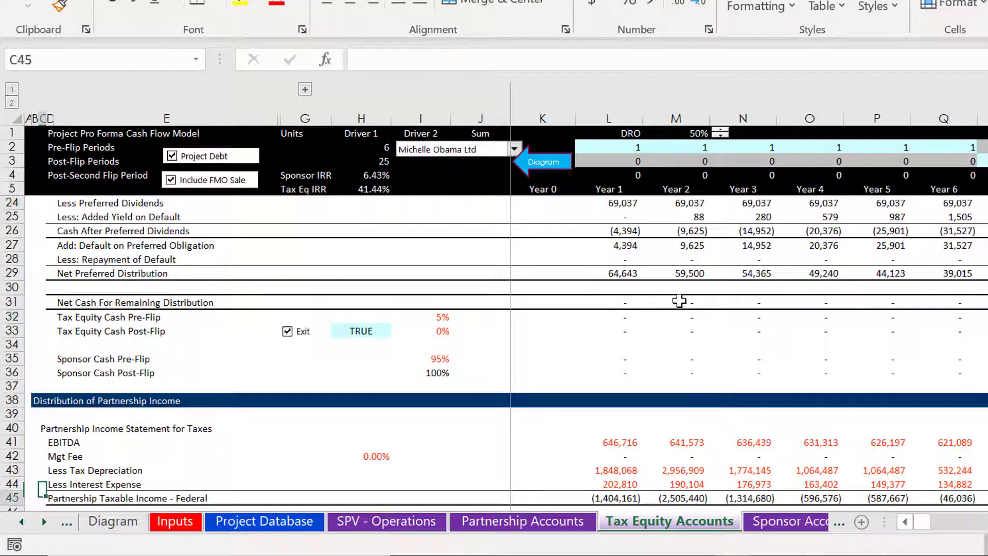
key("Up")
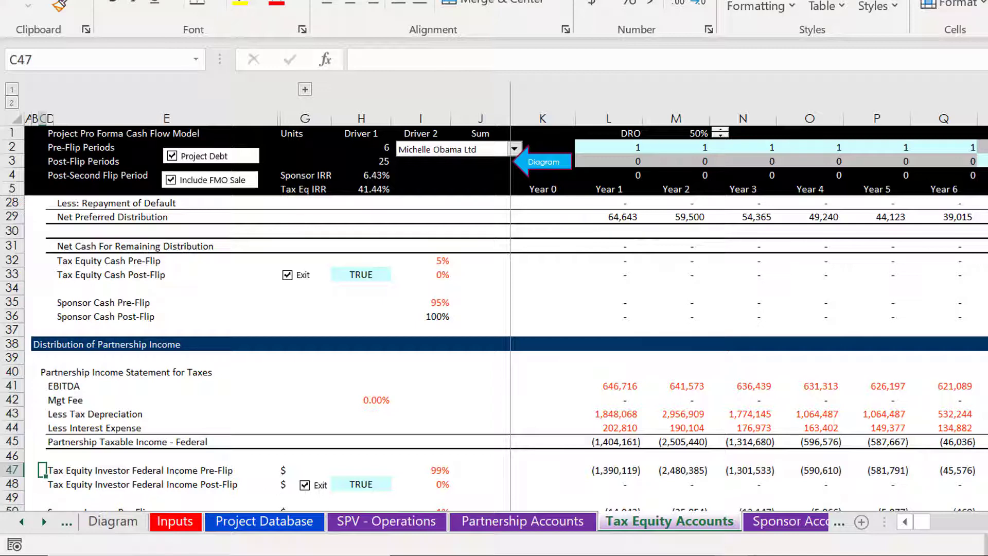
Step: Recalculate the workbook and remove the tracer arrows from the Tax Equity Accounts sheet
key("F9")
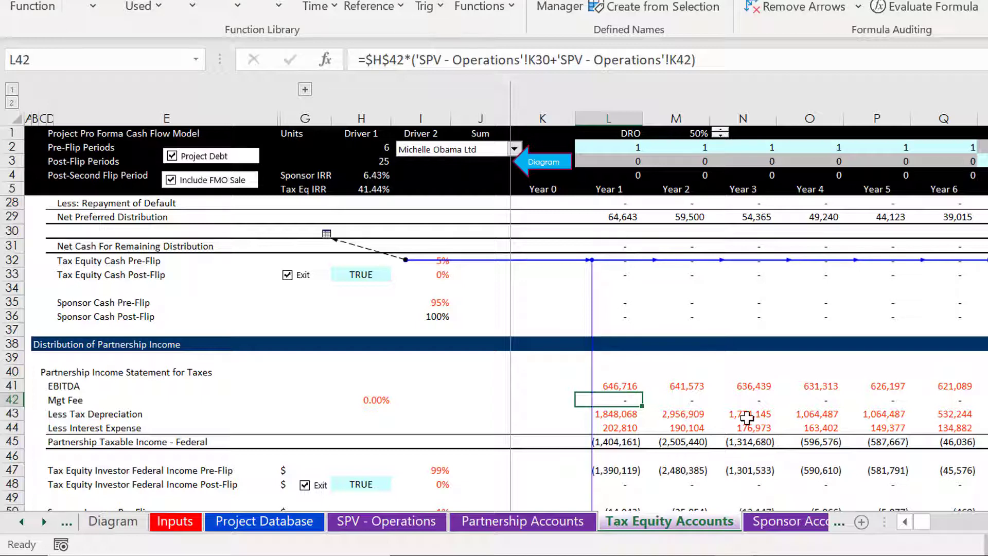
left_click(502, 303)
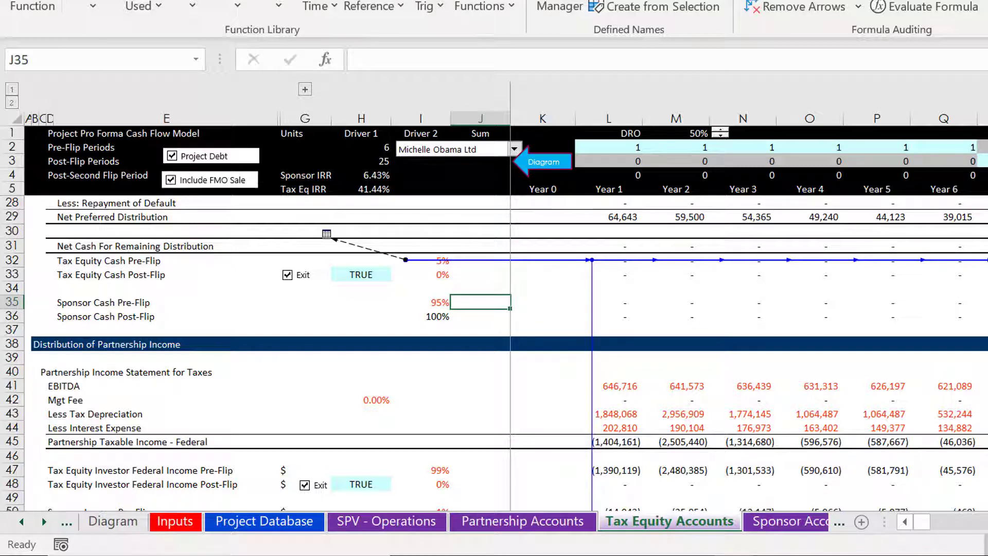
left_click(797, 7)
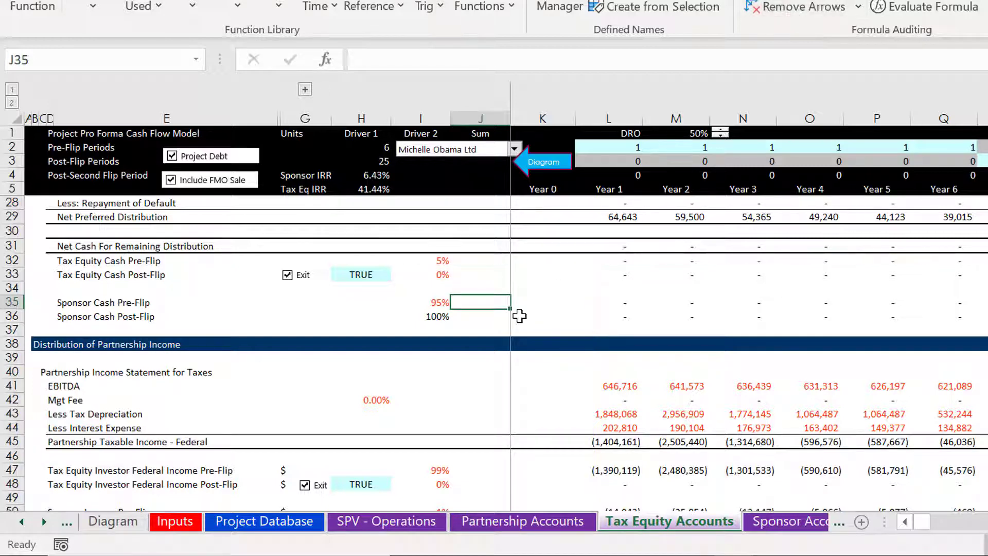
Step: Insert a blank row between Net Cash For Remaining Distribution and Tax Equity Cash Pre-Flip
left_click(558, 277)
key("Up")
key("Up")
key("Down")
key("shift+space")
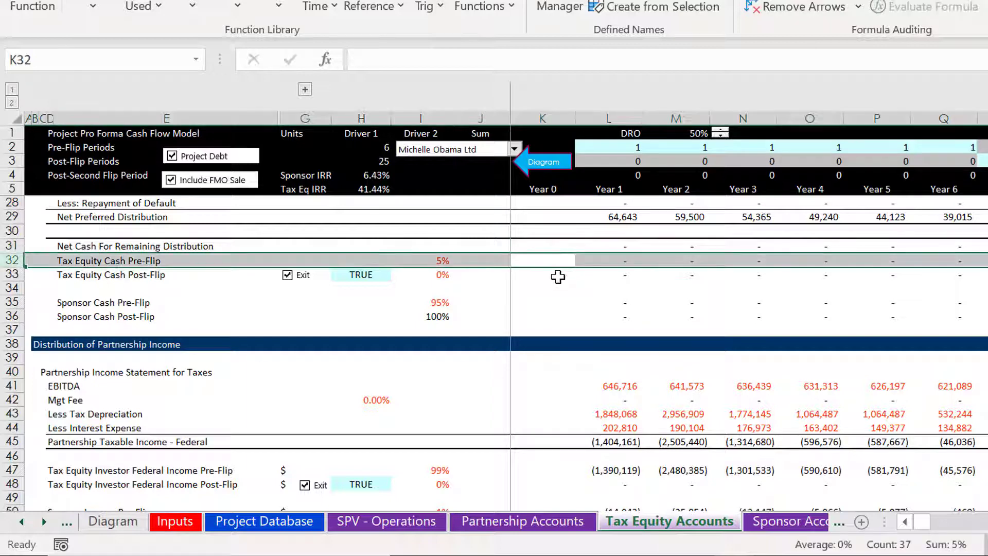
key("ctrl+shift+plus")
Step: Review the Cash Waterfall for Evaluation of Preferred Default from its heading down to Net Cash For Remaining Distribution
key("Up")
key("Up")
key("Up")
key("Up")
key("Up")
key("Up")
key("Up")
key("Up")
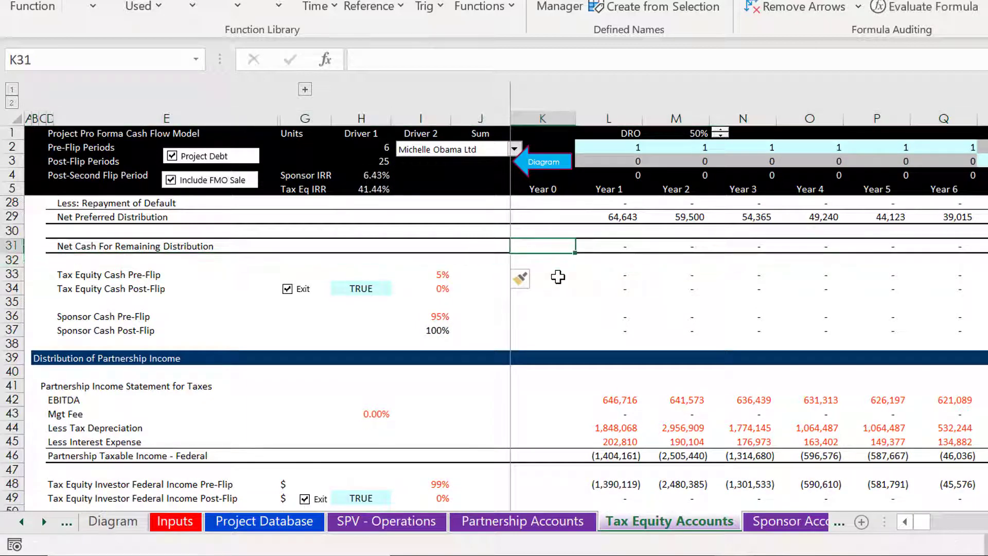
key("Up")
key("Up")
key("Up")
key("Up")
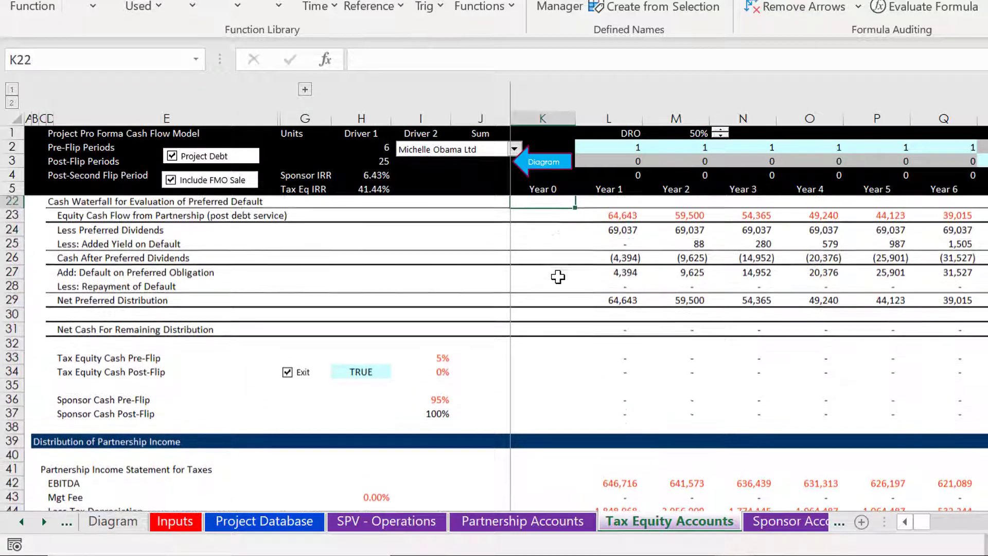
key("Down")
key("Down")
key("Down")
key("Down")
key("Down")
key("Down")
key("Down")
key("Down")
key("Down")
key("Down")
key("Down")
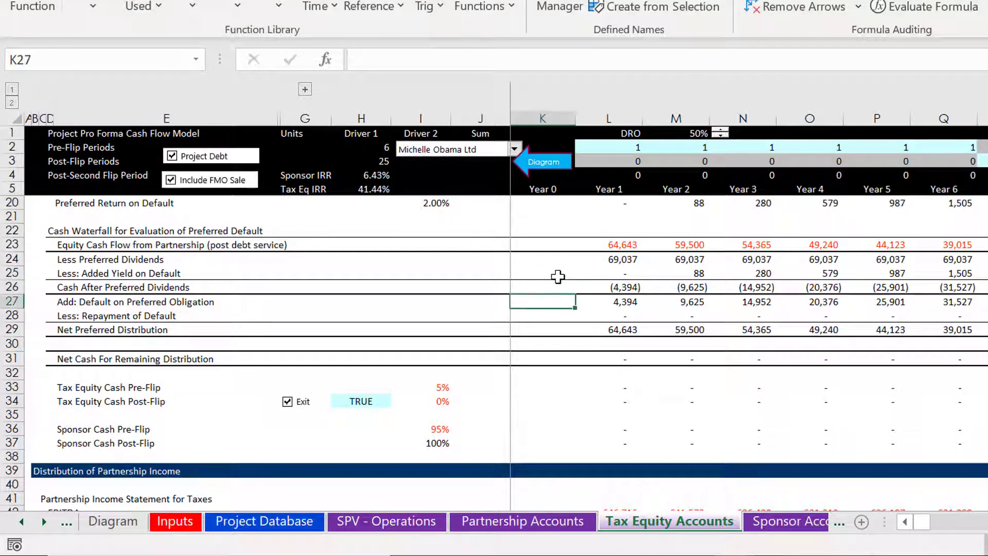
Step: Check the Year 1 formula and the yearly values of the Net Cash For Remaining Distribution row
key("Right")
key("Right")
key("Right")
key("Right")
key("Right")
key("Right")
key("Right")
key("Right")
key("Right")
key("Right")
key("Right")
key("Right")
key("Right")
key("Right")
key("Right")
key("Right")
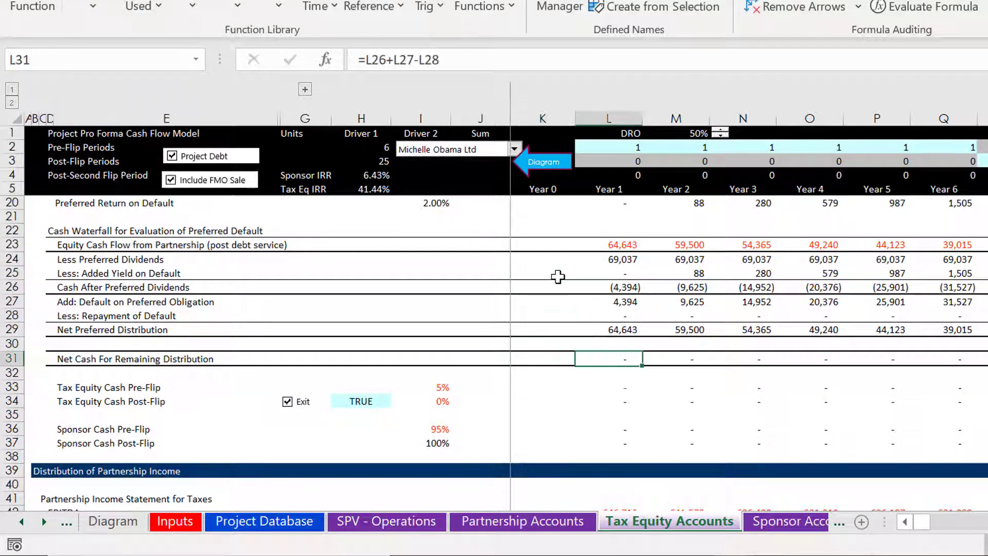
Step: Review the Net Cash For Remaining Distribution row across the pre-flip and post-flip years with project debt included
key("Left")
key("Left")
key("Left")
key("Left")
key("Left")
key("Left")
key("Left")
key("Left")
key("Left")
key("Left")
key("Left")
key("Left")
key("Left")
key("Left")
key("Left")
key("Left")
key("Left")
key("Left")
key("Left")
key("Left")
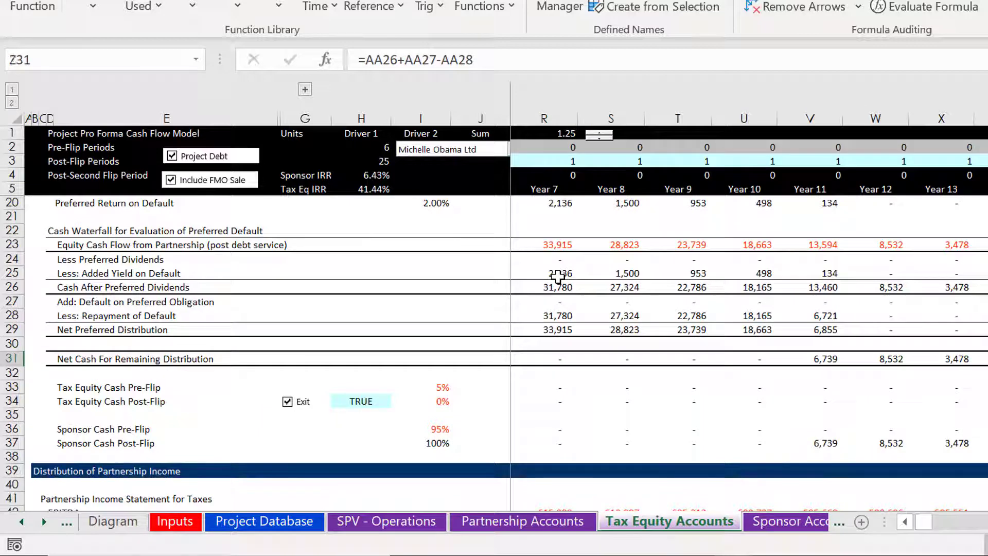
key("Right")
key("Right")
key("Right")
key("Right")
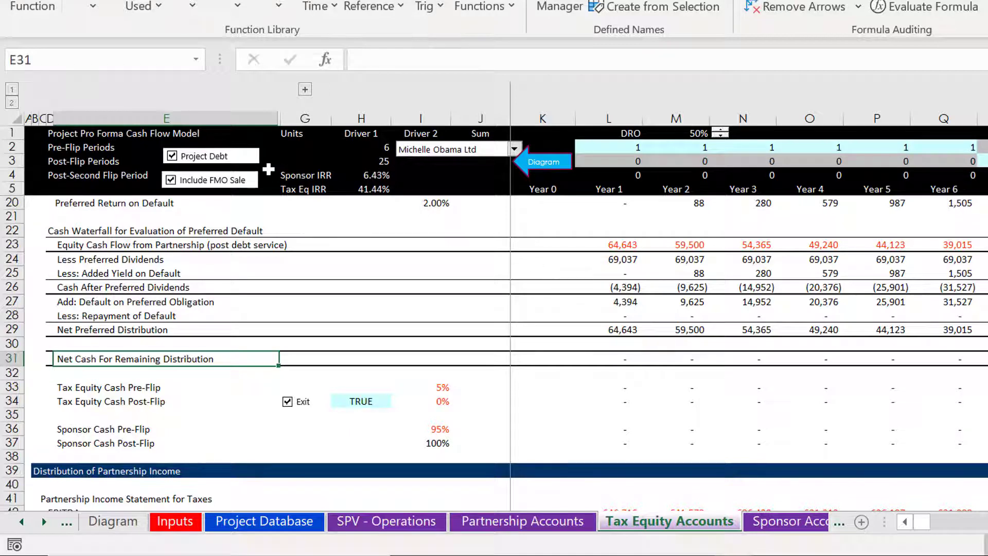
Step: Exclude Project Debt from the model and select the Year 1 Tax Equity Cash Pre-Flip cell
left_click(214, 168)
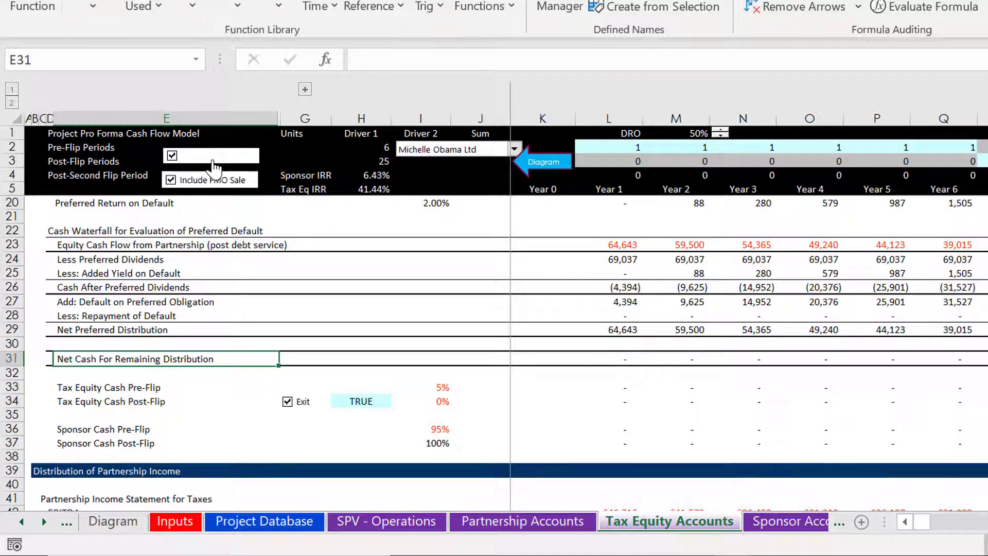
left_click(539, 391)
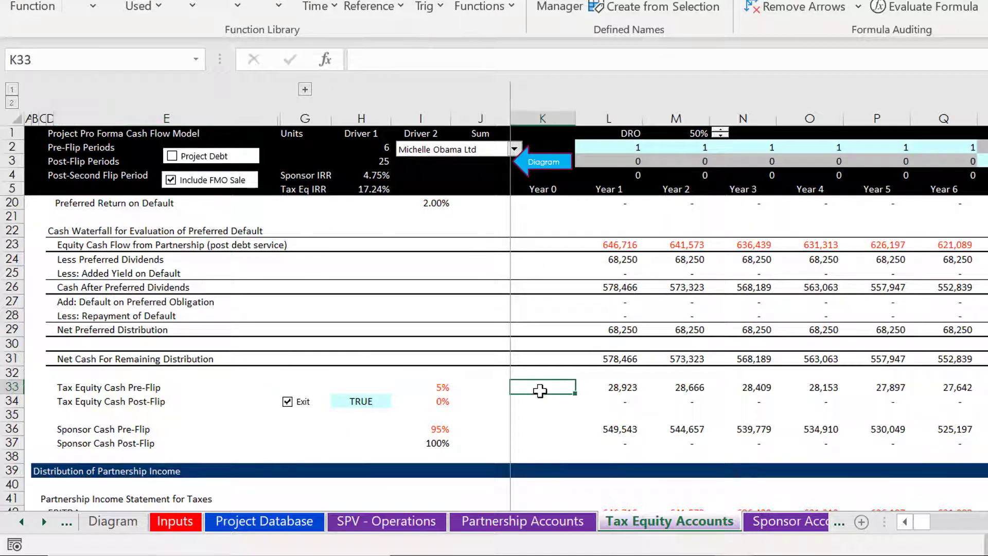
key("Right")
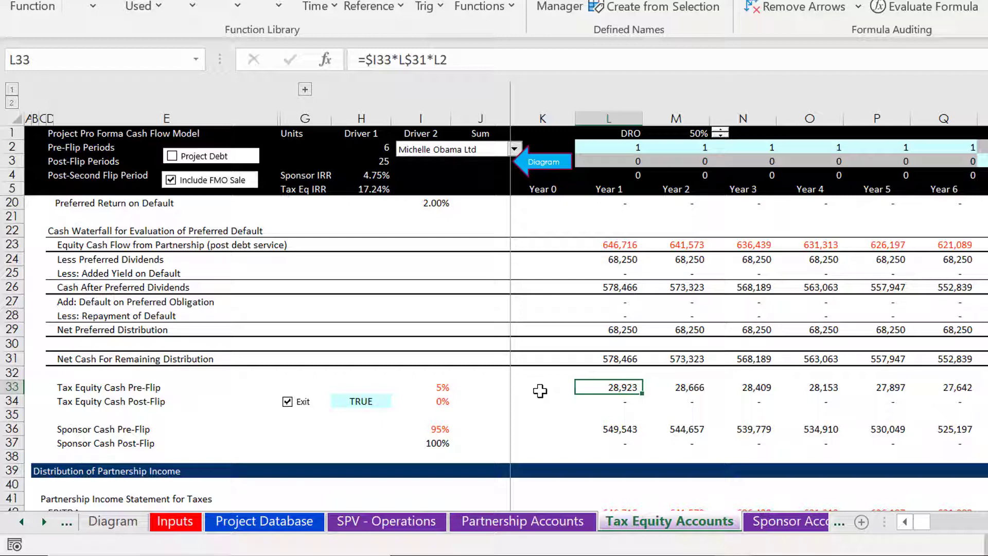
Step: Examine the Tax Equity Cash Pre-Flip row, including its sharing percentage and the yearly formulas
key("Left")
key("Left")
key("Left")
key("Left")
key("Left")
key("Left")
key("Left")
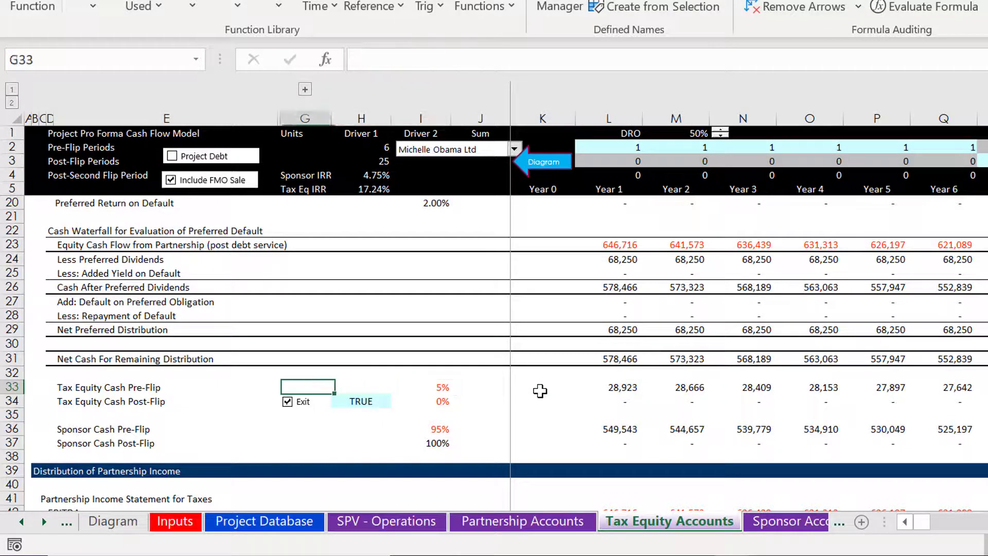
key("Right")
key("Right")
key("Right")
key("Right")
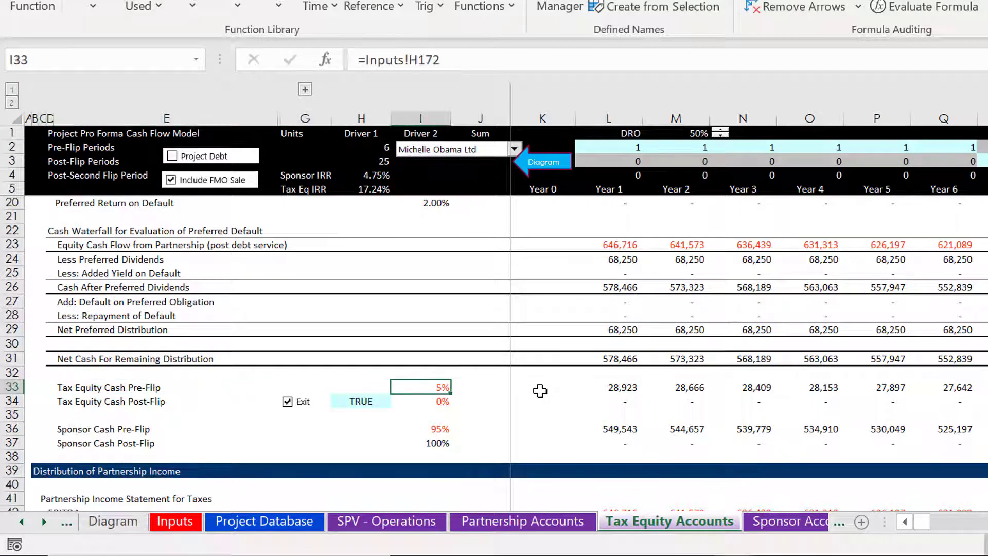
key("Left")
key("Left")
key("Left")
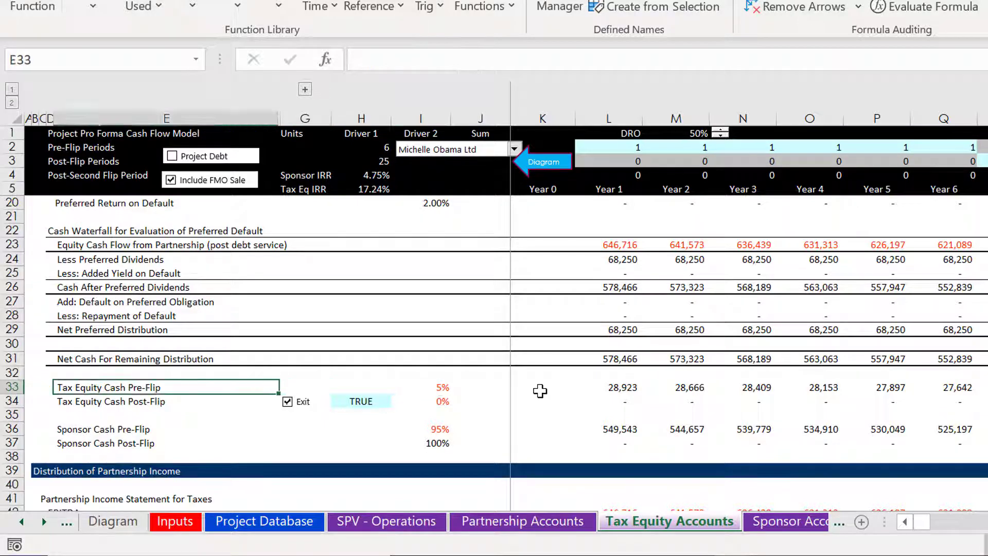
key("Left")
key("Right")
key("Right")
key("Right")
key("Right")
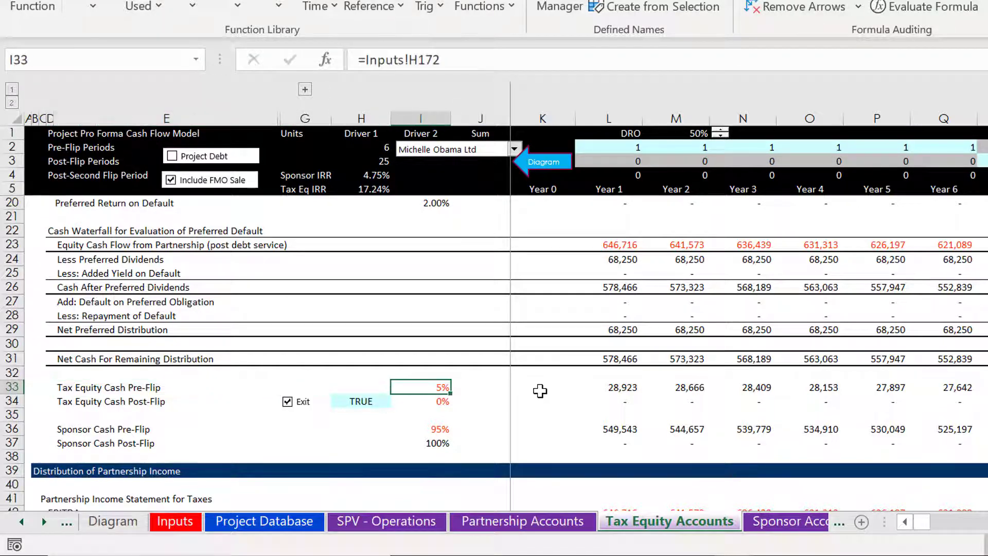
key("Right")
key("Right")
key("Right")
key("Right")
key("Right")
key("Right")
key("Right")
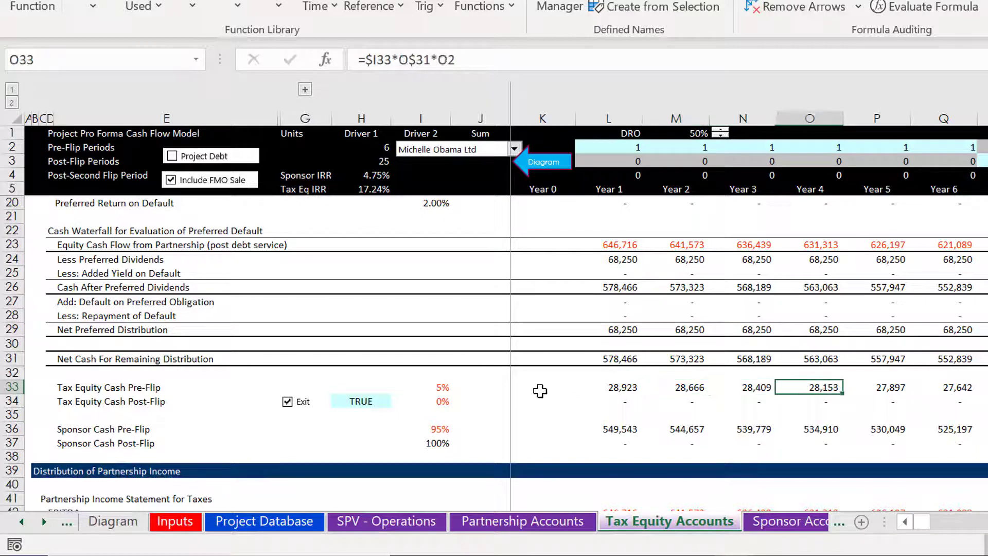
key("Right")
key("Left")
key("Left")
key("Left")
key("Left")
key("Left")
key("Left")
key("Left")
key("Left")
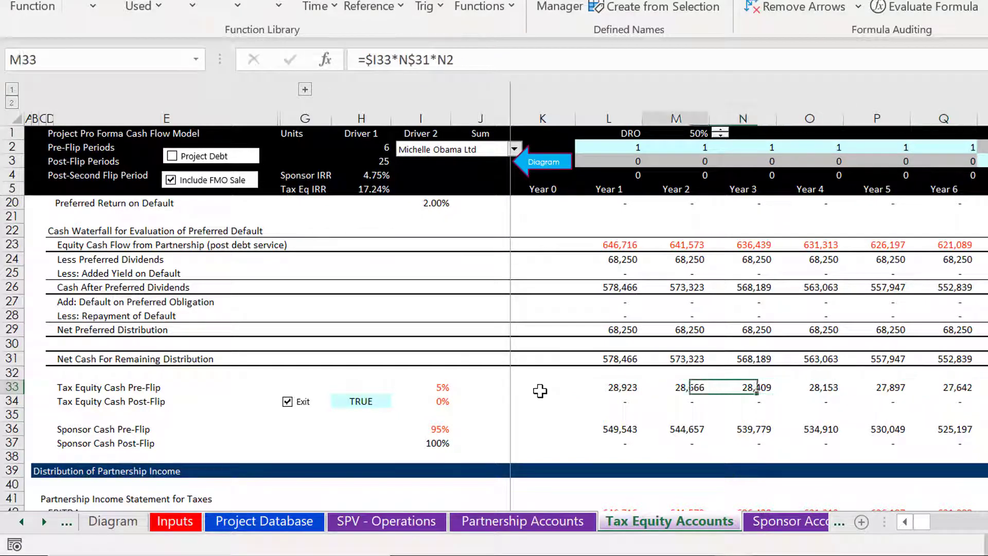
Step: Inspect the formula behind the Tax Equity Cash Post-Flip percentage
key("Down")
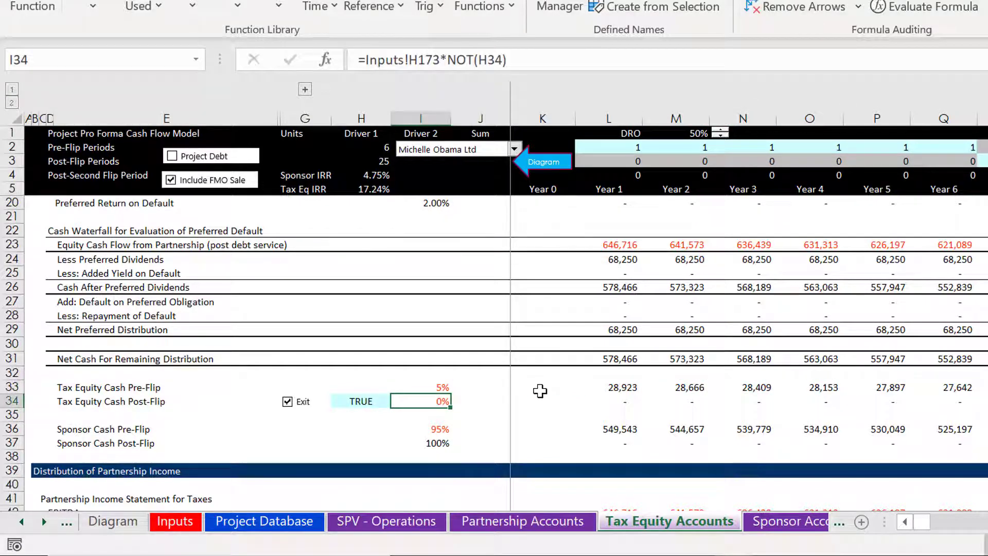
key("F2")
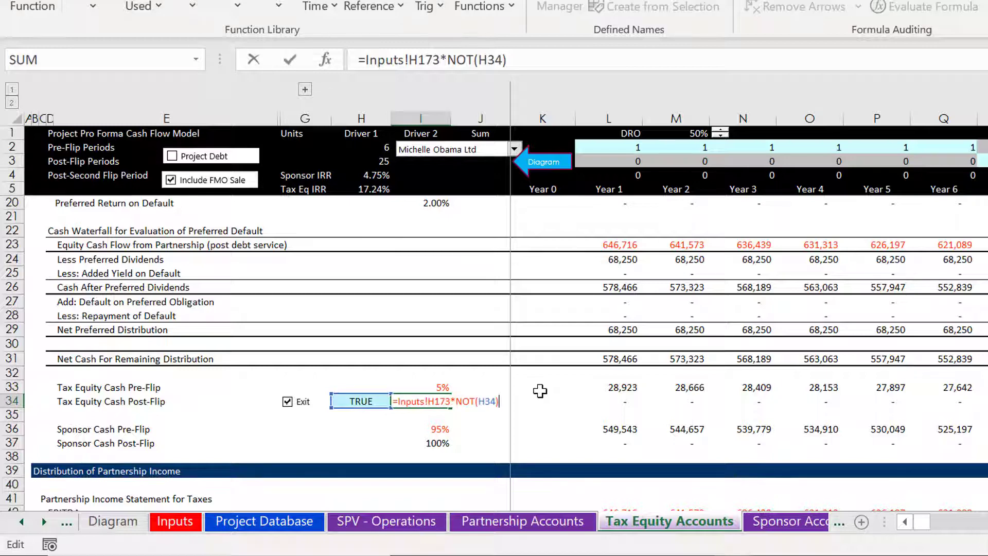
key("Escape")
Step: Label the exit switch value beside Tax Equity Cash Post-Flip by entering "FMO Flag" in the cell above it
key("Left")
key("Up")
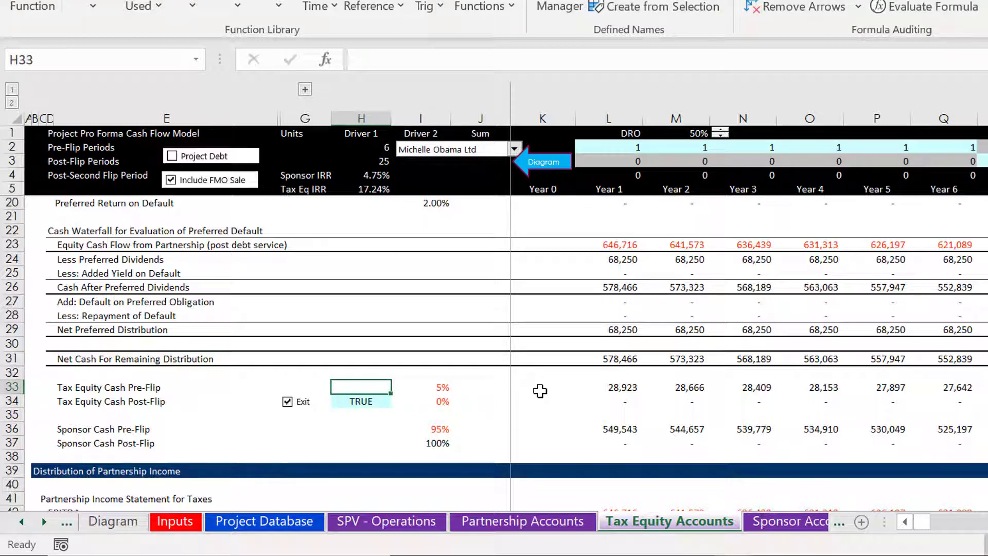
type("FMO Ex")
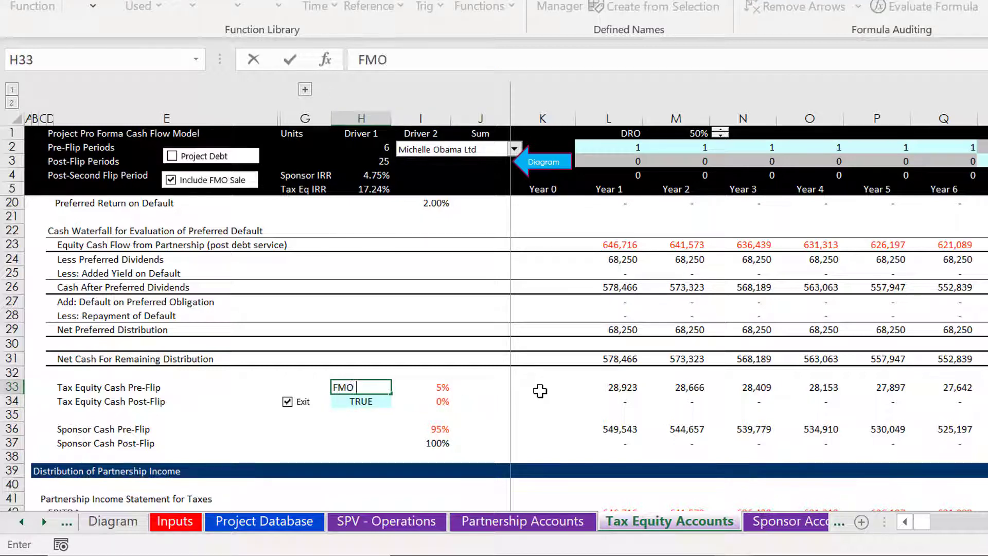
key("BackSpace")
key("BackSpace")
type("Fla")
key("BackSpace")
key("BackSpace")
key("BackSpace")
type("Flag")
key("Return")
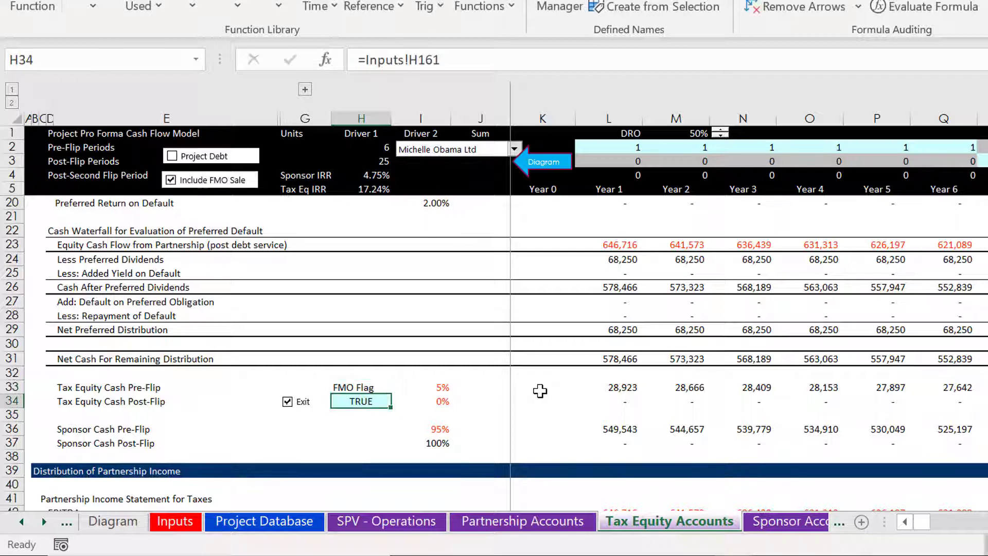
key("Right")
triple_click(206, 157)
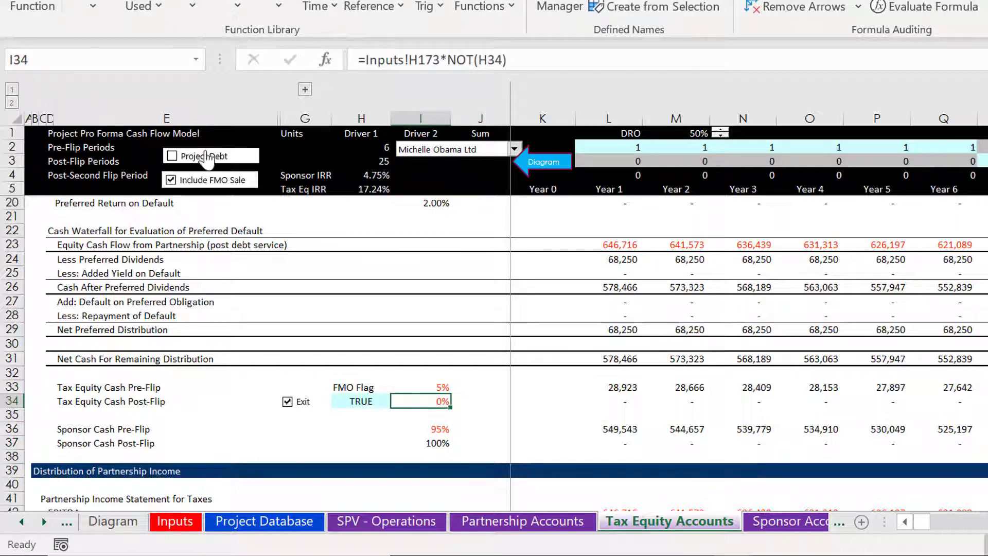
key("Delete")
left_click(205, 158)
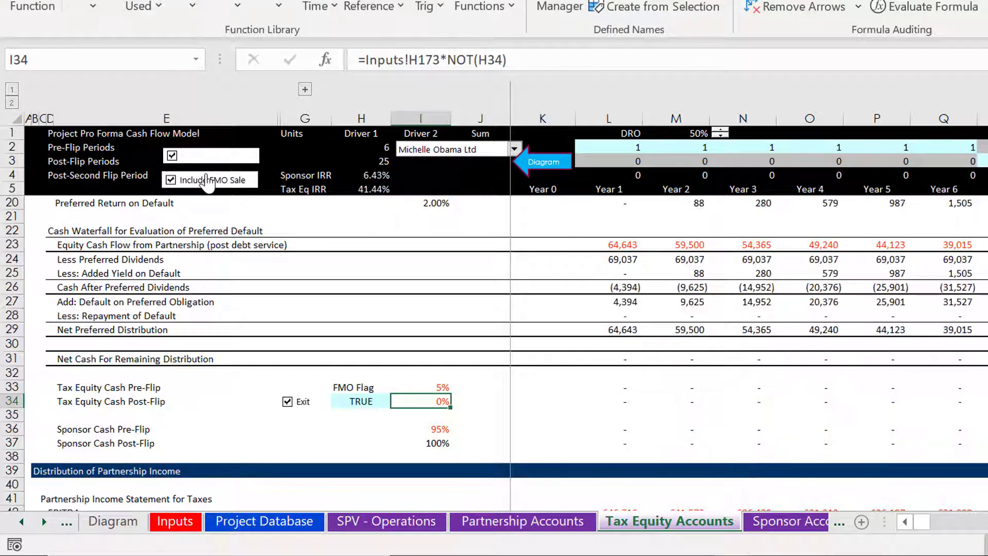
key("ctrl+z")
Step: Switch Include FMO Sale off and on twice to compare its effect on the Tax Equity Cash Post-Flip percentage
left_click(208, 183)
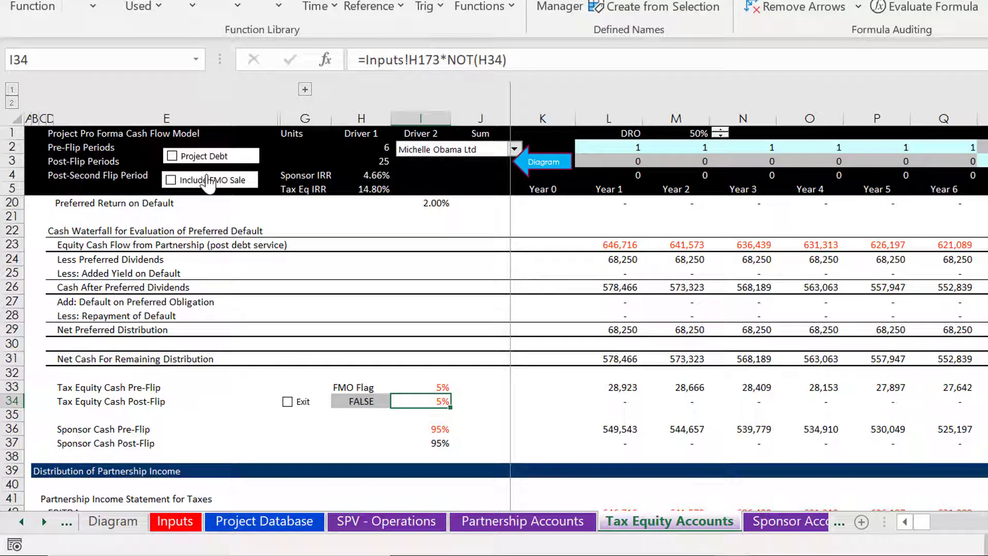
left_click(208, 182)
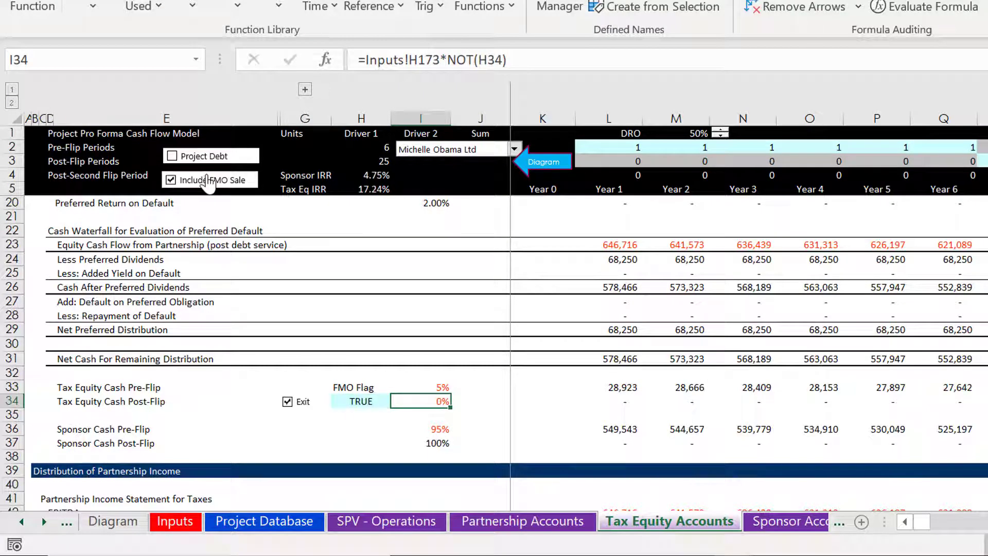
left_click(209, 183)
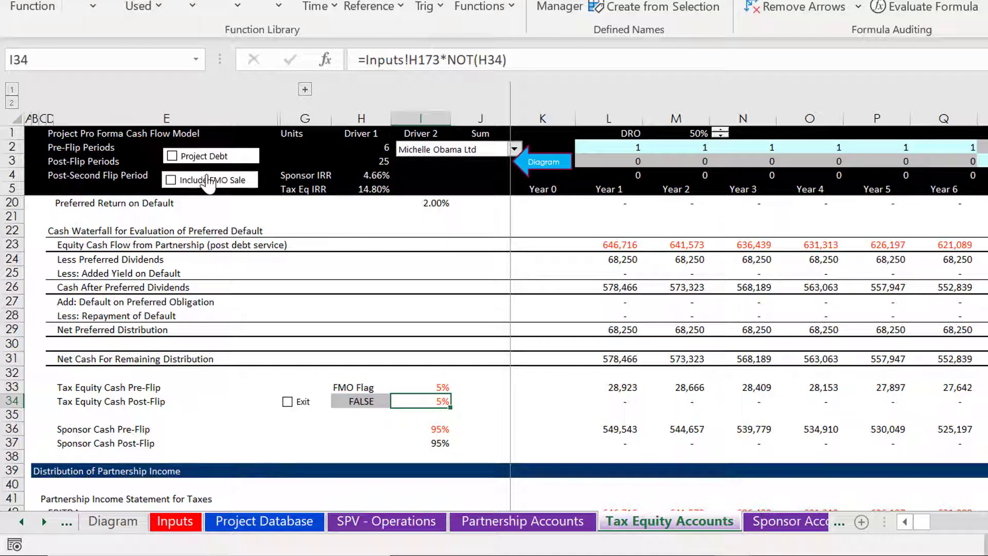
left_click(208, 182)
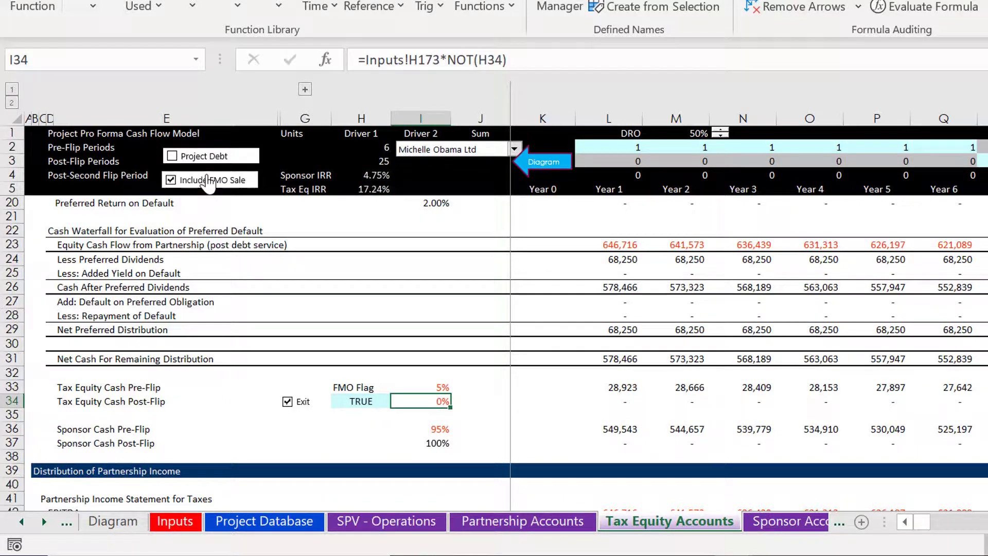
Step: Inspect the Tax Equity Cash Post-Flip percentage formula and the references of its Year 1 formula
left_click(608, 399)
key("Left")
key("Left")
key("Left")
key("F2")
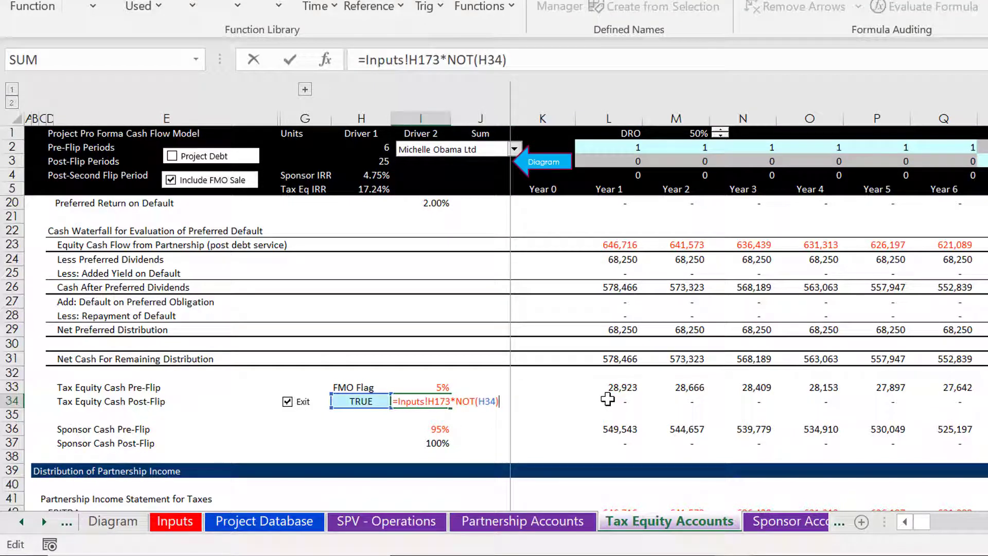
key("Escape")
key("Right")
key("Right")
key("Right")
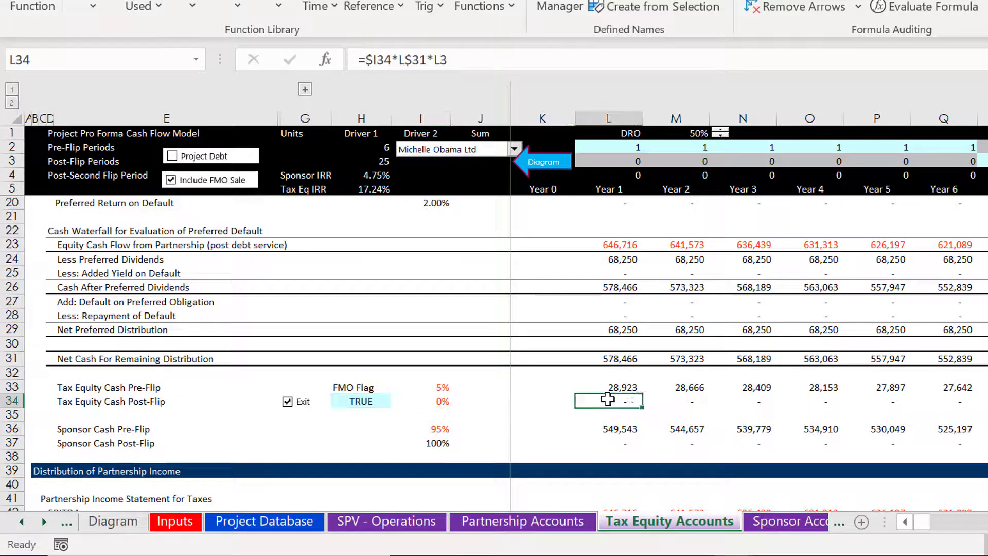
key("Left")
key("Right")
key("F2")
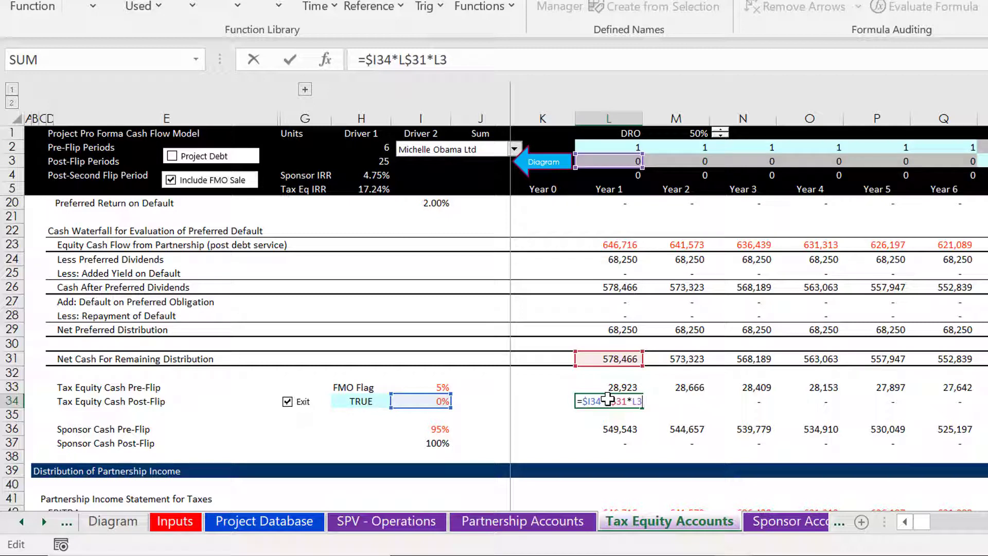
key("Escape")
Step: Apply a double bottom border to the Net Cash For Remaining Distribution row from its label through all the years
key("Up")
key("Up")
key("Up")
key("ctrl+Left")
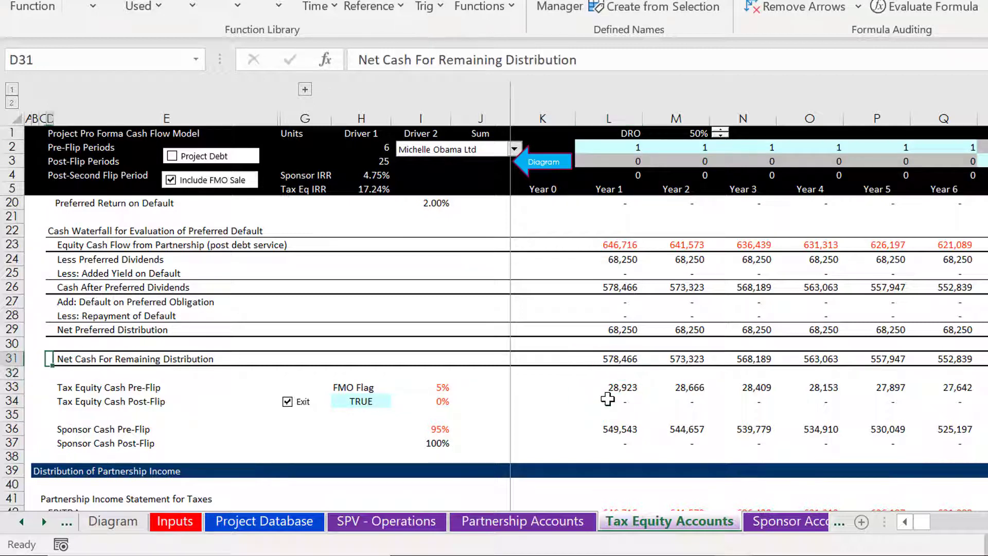
key("Right")
key("Left")
key("ctrl+shift+Right")
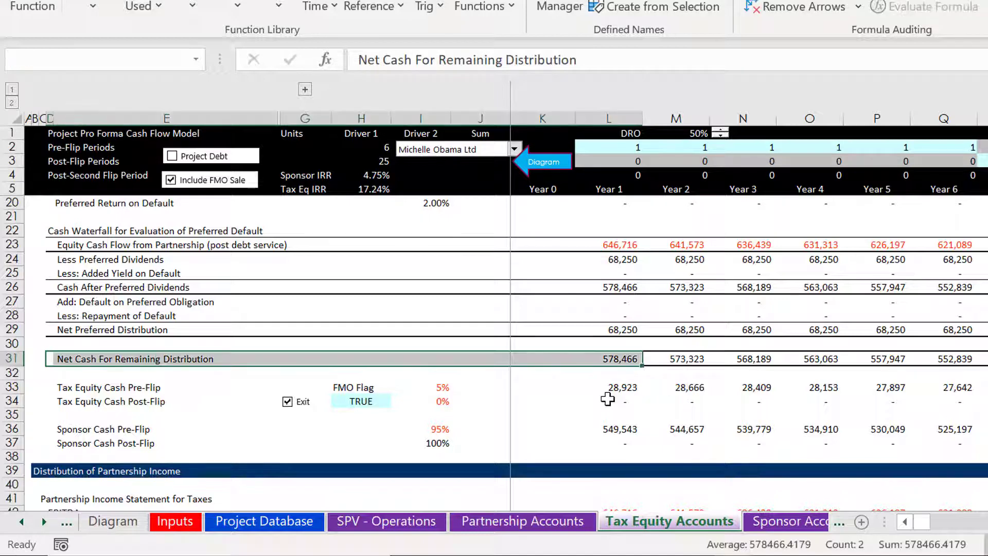
key("ctrl+shift+Right")
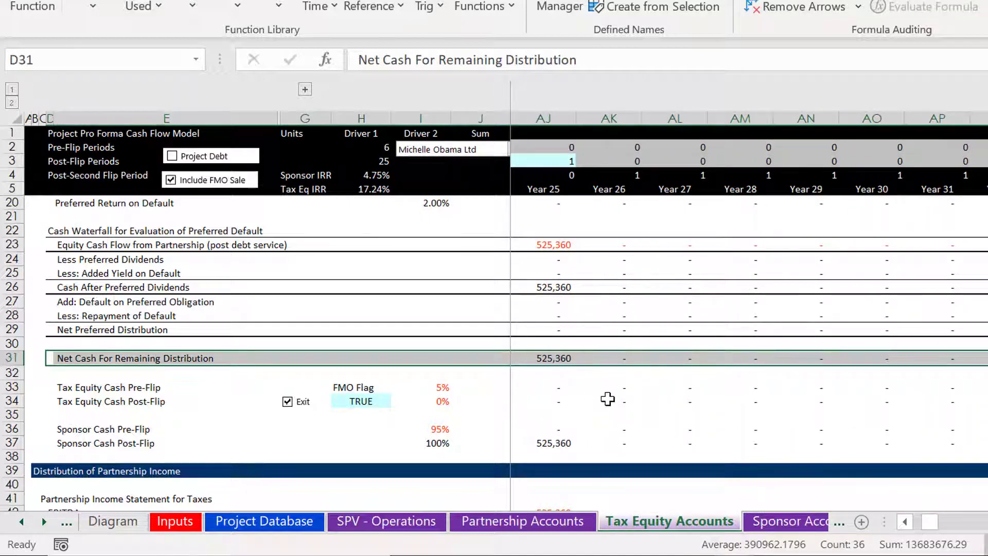
key("Left")
key("Right")
Step: Decrease the indent of the waterfall labels from Equity Cash Flow from Partnership to Net Cash For Remaining Distribution
key("Up")
key("Up")
key("Up")
key("Up")
key("Up")
key("Up")
key("Up")
key("Up")
key("Up")
key("Up")
key("Up")
key("Up")
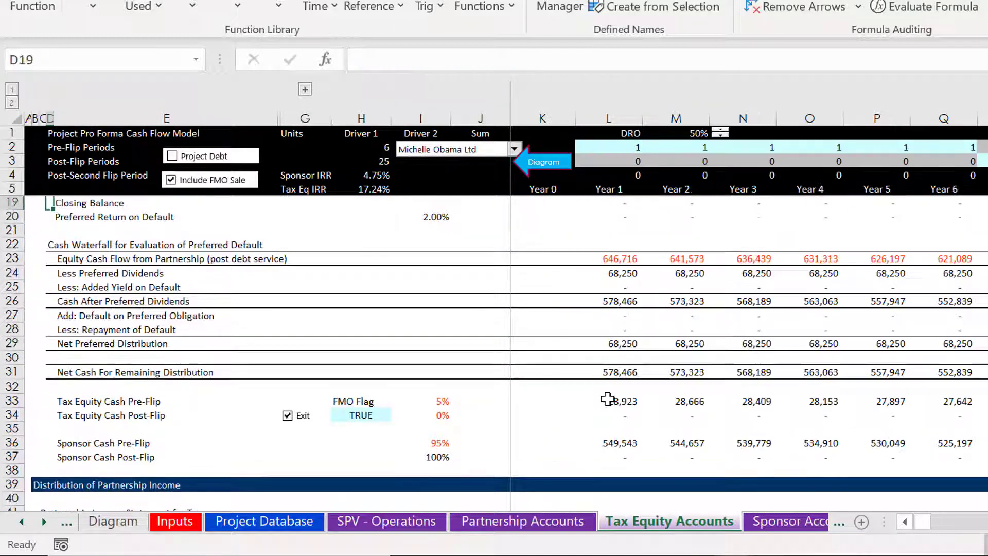
key("Down")
key("Down")
key("Down")
key("Down")
key("shift+Down")
key("shift+Down")
key("shift+Down")
key("shift+Down")
key("shift+Down")
key("shift+Down")
key("shift+Down")
key("shift+Down")
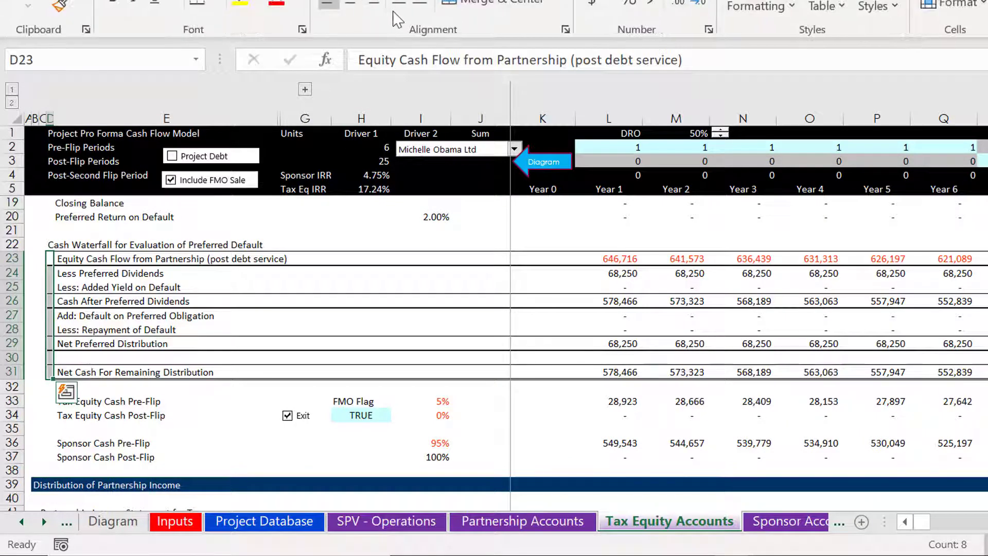
left_click(399, 10)
left_click(530, 356)
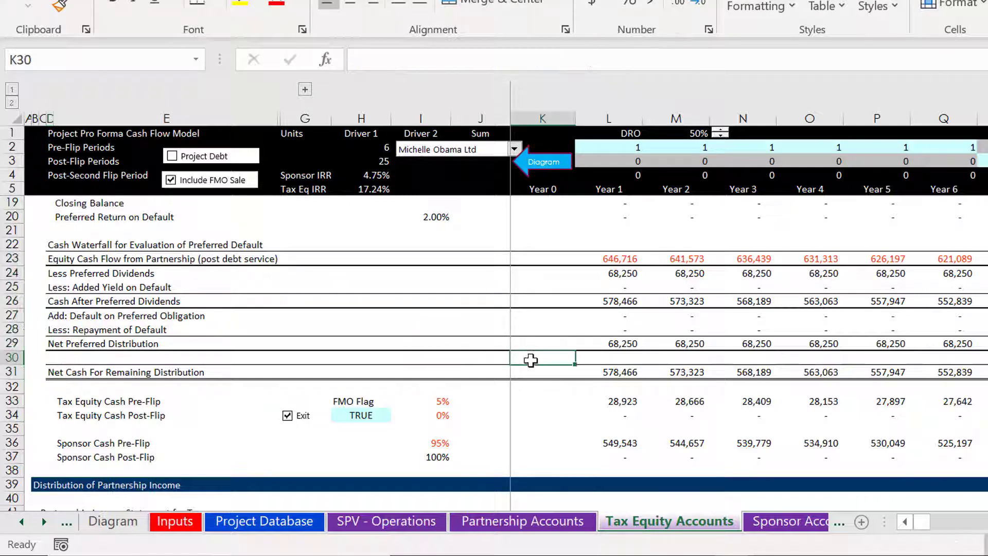
Step: Check the source of the Sponsor Cash Pre-Flip percentage
left_click(598, 434)
key("Down")
key("Left")
key("Left")
key("Left")
key("Left")
key("Left")
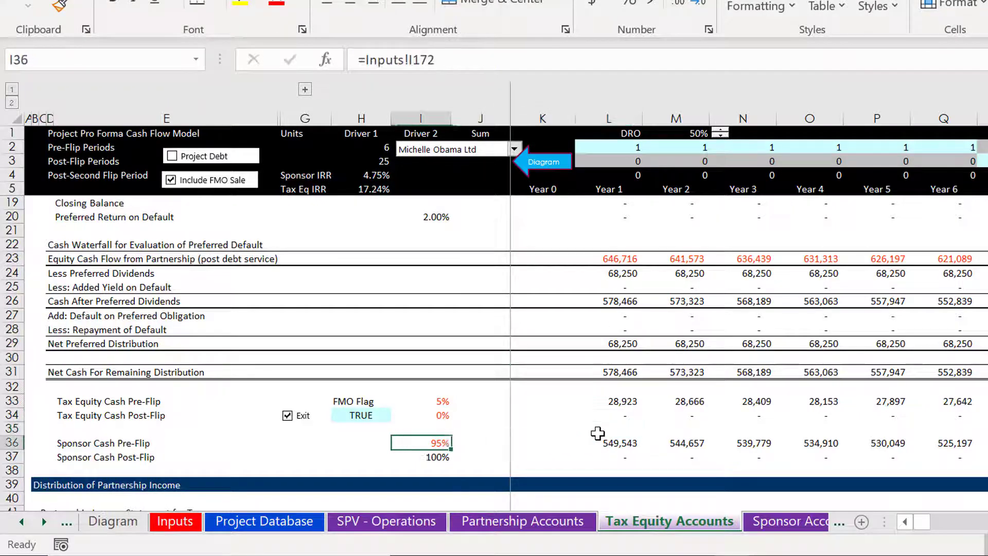
key("Left")
key("Left")
key("Right")
Step: Insert a blank row directly above Tax Equity Cash Pre-Flip
key("Up")
key("Up")
key("Up")
key("Up")
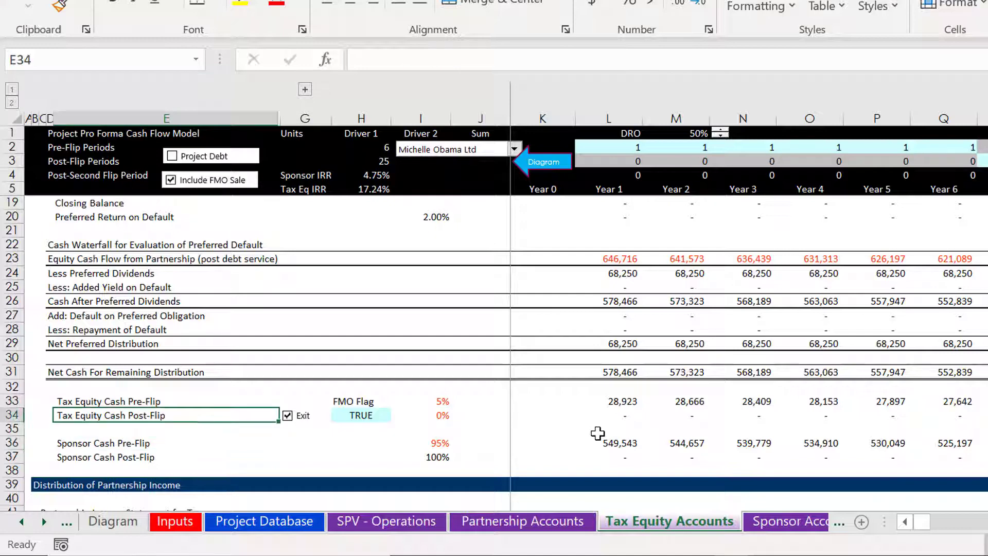
key("Up")
key("Down")
key("Down")
key("shift+space")
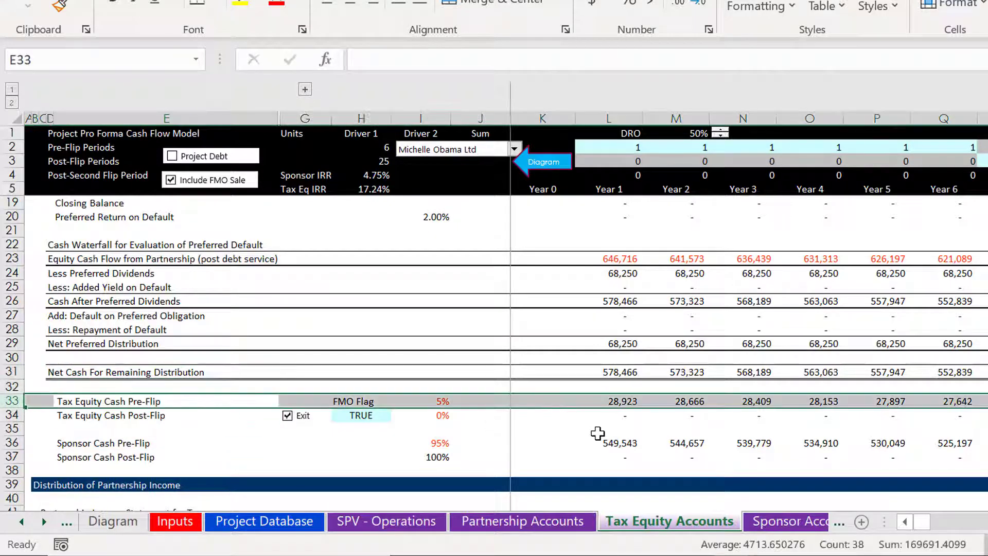
key("ctrl+shift+plus")
Step: Enter the heading "Distribution of Cash Flow" in cell D33, directly above the Tax Equity Cash Pre-Flip row
key("Left")
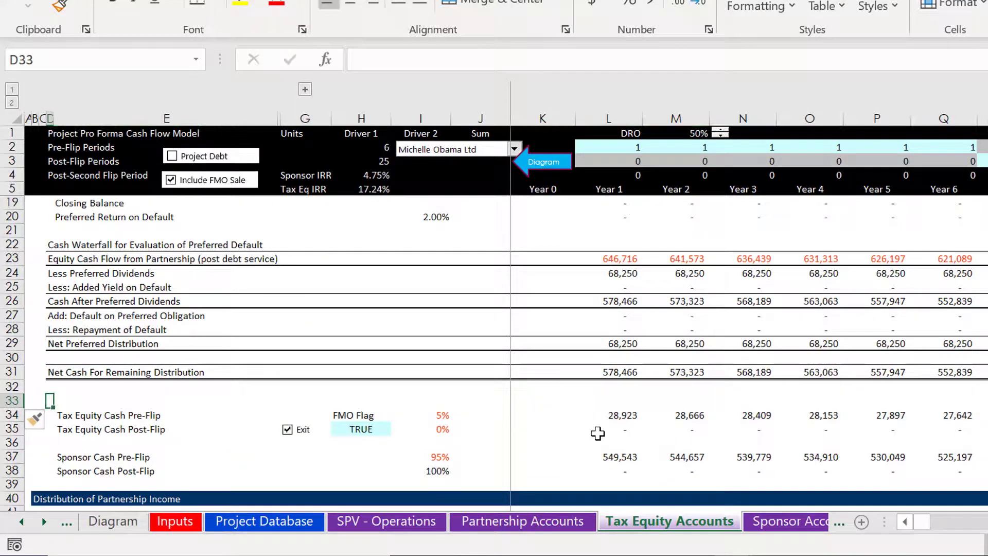
type("Dis")
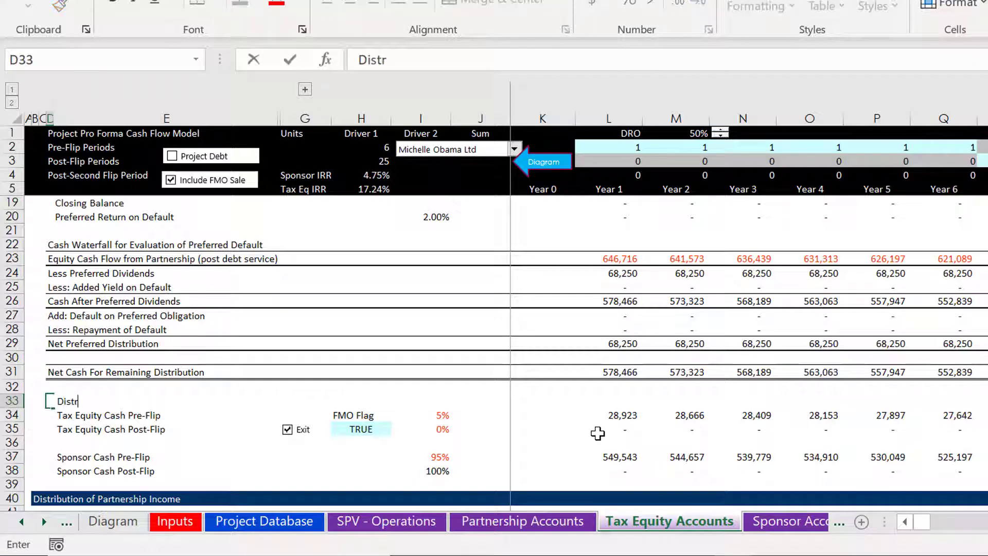
type("tr")
key("BackSpace")
key("BackSpace")
key("BackSpace")
key("BackSpace")
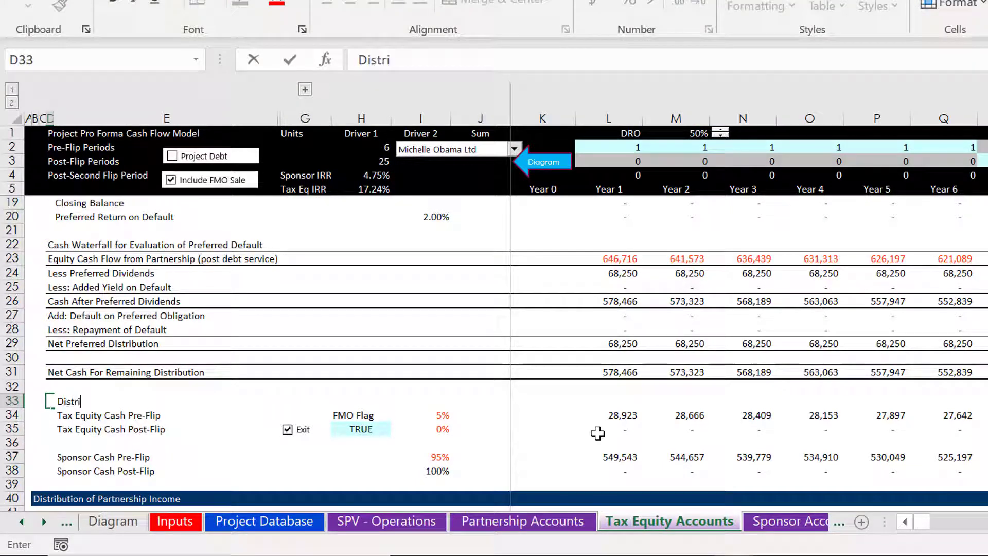
type("istribution of Ca")
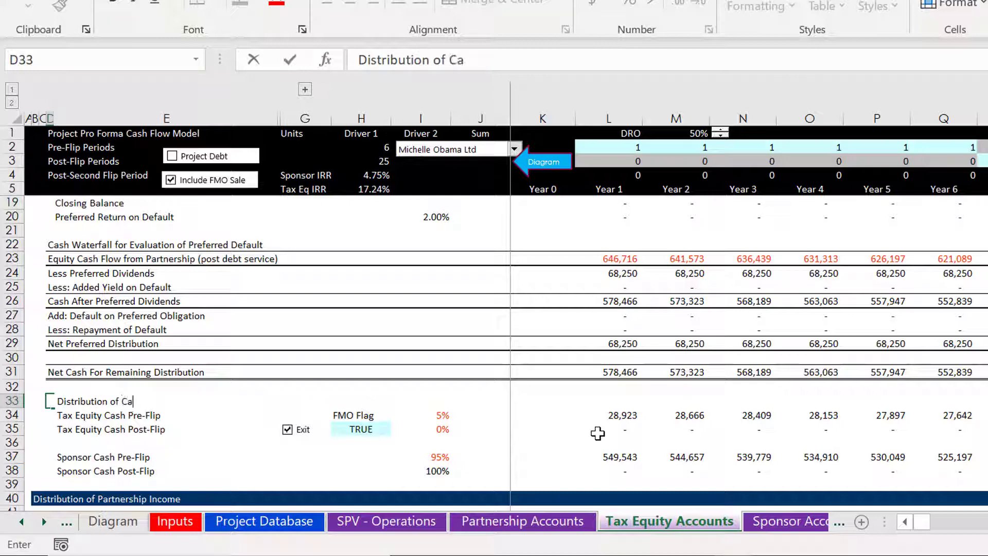
type("sh Flow")
key("Return")
Step: Open the Distribution of Cash Flow heading in cell D33 for editing
key("Up")
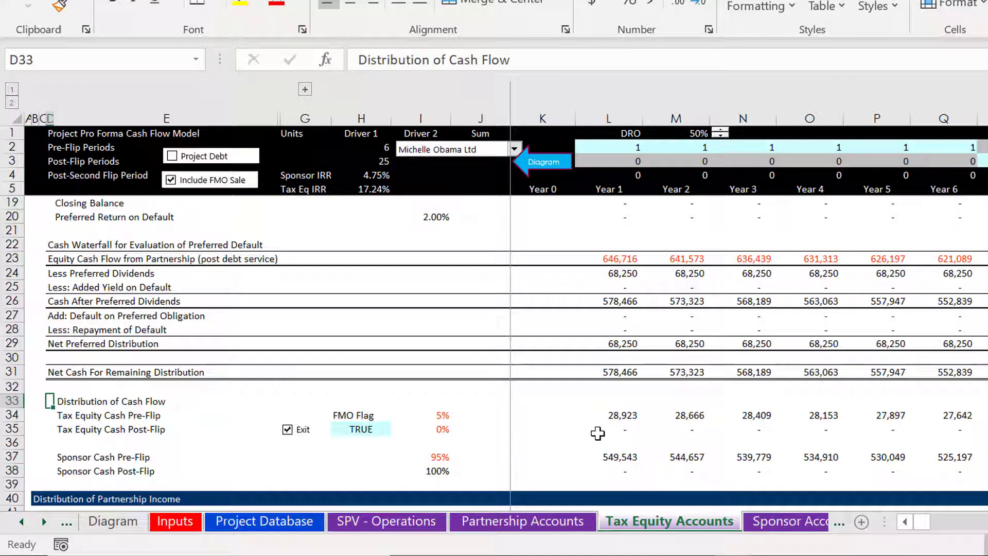
key("F2")
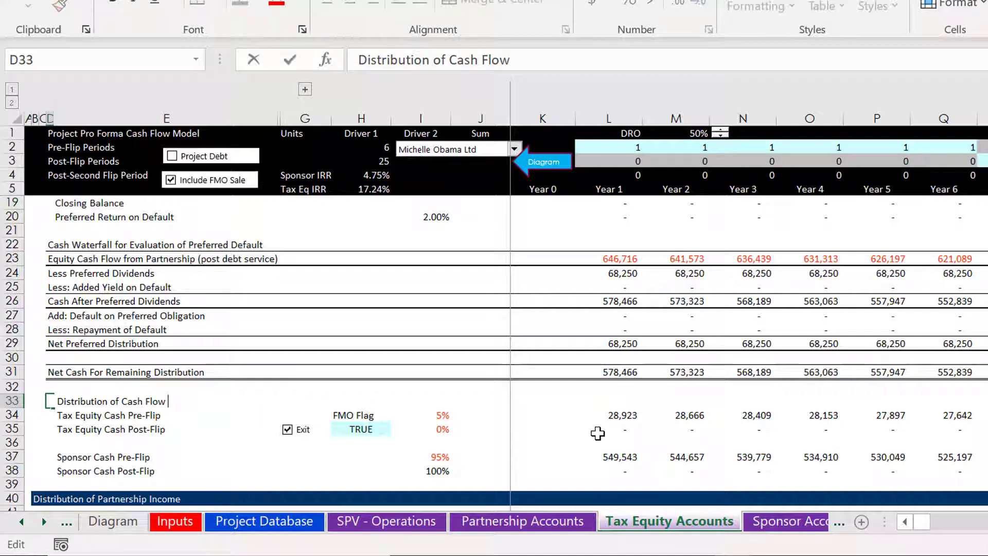
Step: Retitle the heading in D33 as "Distribution of Cash Flow (After Preferred Yield)" and decrease its indent
type("after")
key("BackSpace")
key("BackSpace")
type("(After Preferr")
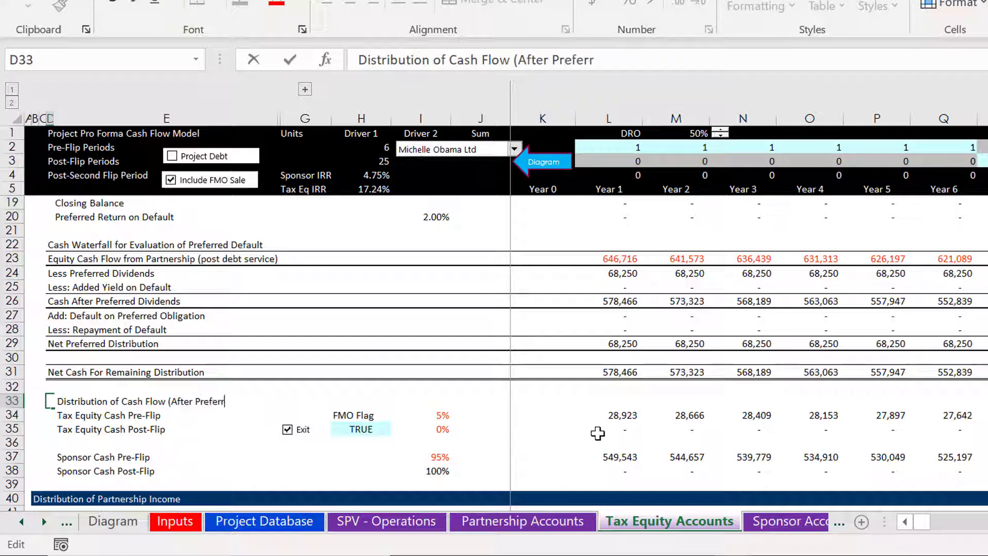
type("ed Yie")
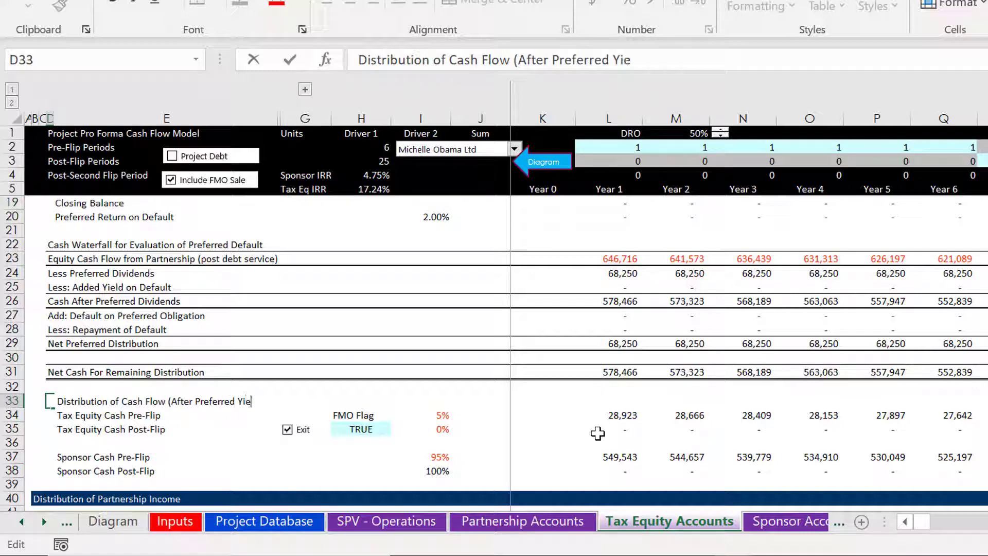
type("ld)")
key("ctrl+Return")
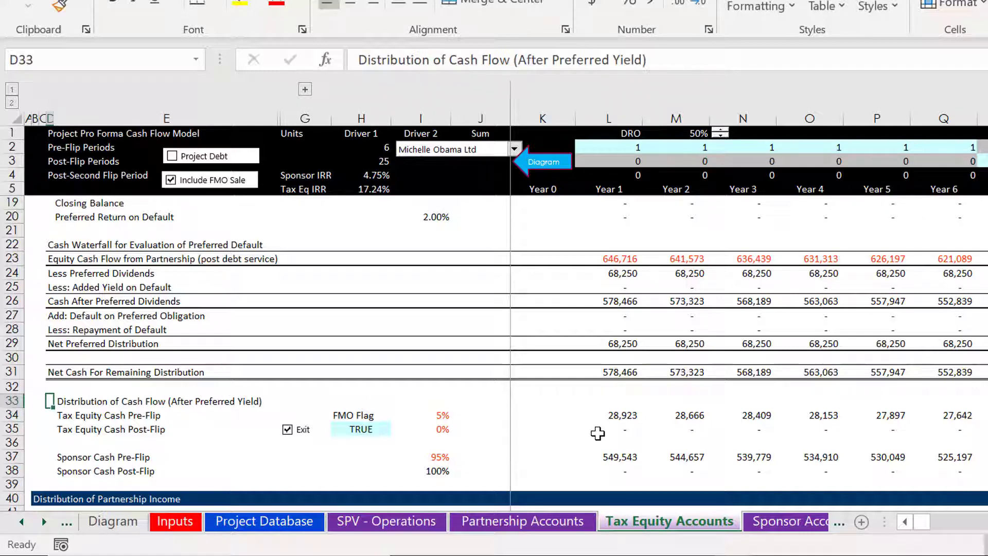
left_click(399, 4)
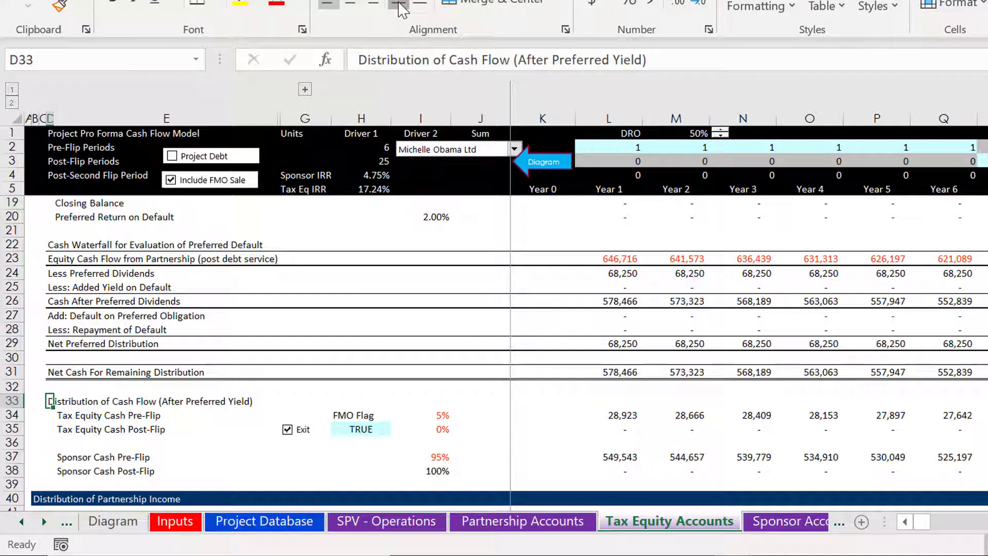
Step: Examine the Year 1 Tax Equity Cash Pre-Flip formula and the net cash row it draws on
left_click(598, 436)
key("Up")
key("Up")
key("Down")
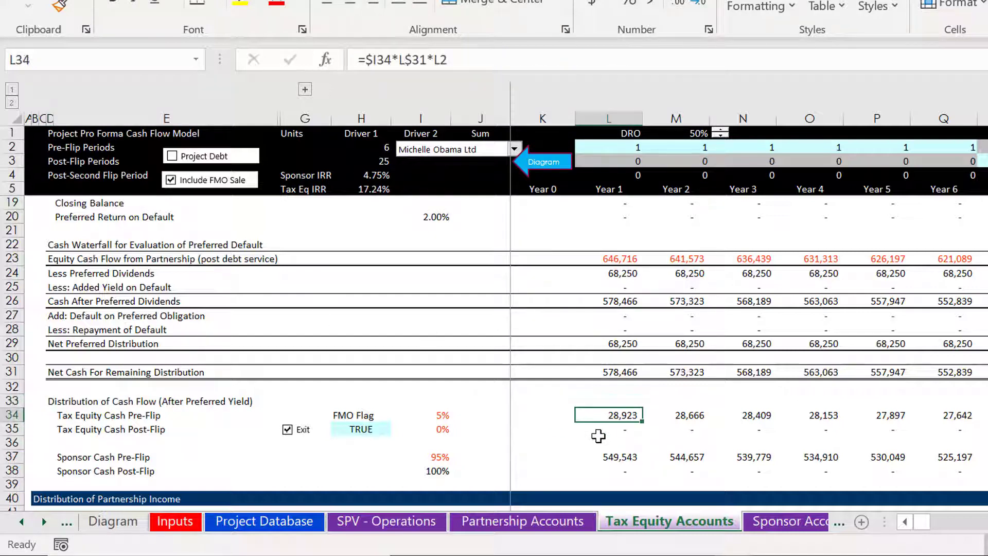
key("Up")
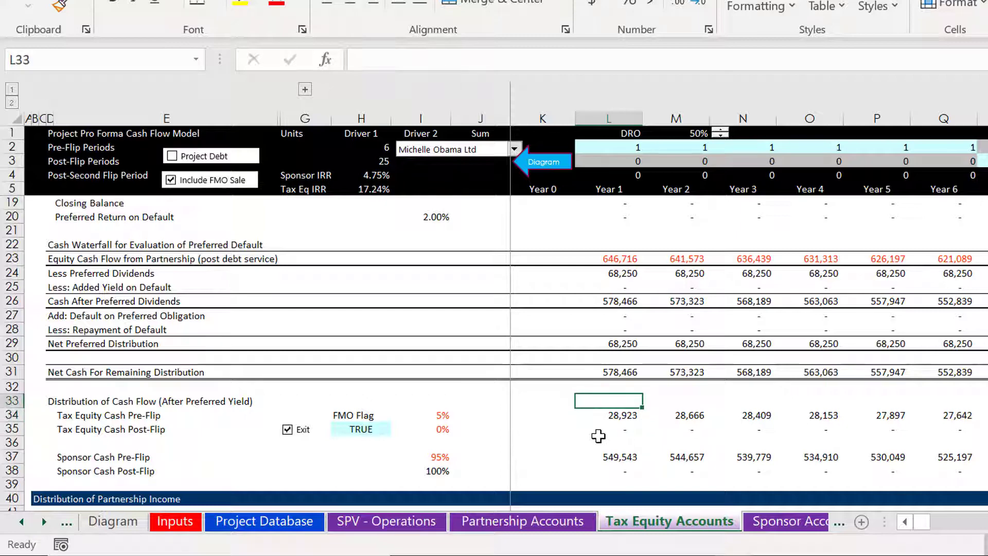
key("Up")
key("Up")
Step: Examine the Year 1 formulas of the Partnership Income Statement for Taxes, from EBITDA down to the tax equity investor's federal income
key("Down")
key("Down")
key("Down")
key("Down")
key("Down")
key("Down")
key("Down")
key("Down")
key("Down")
key("Down")
key("Down")
key("Down")
key("Down")
key("Down")
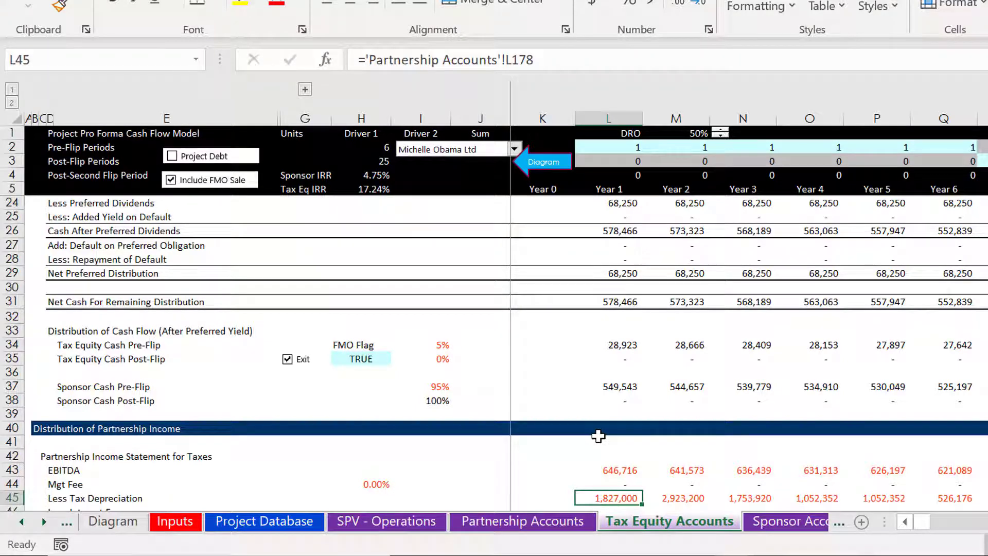
key("Down")
key("Down")
key("Down")
key("Down")
key("Down")
key("Down")
key("Down")
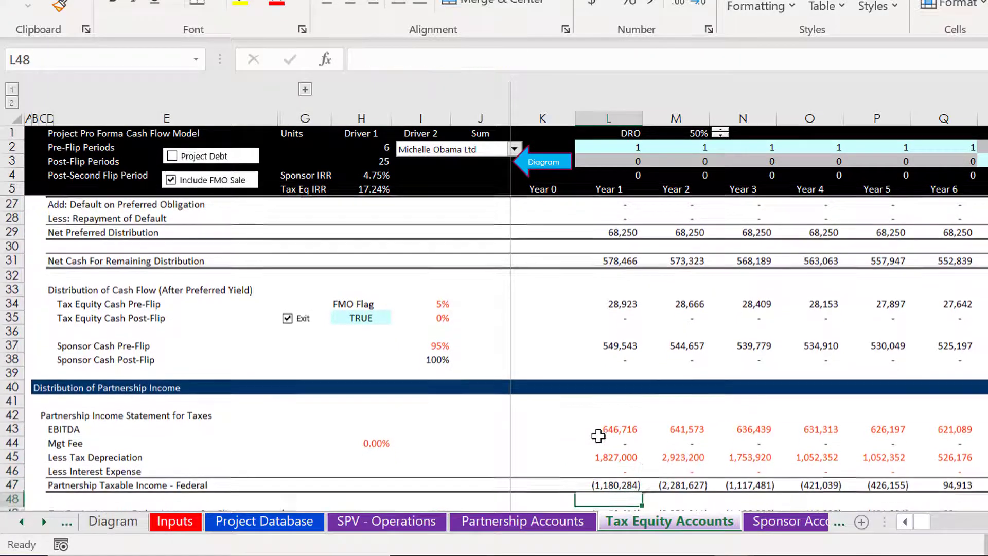
key("Up")
key("Up")
key("Up")
key("Up")
key("Up")
key("Up")
key("Up")
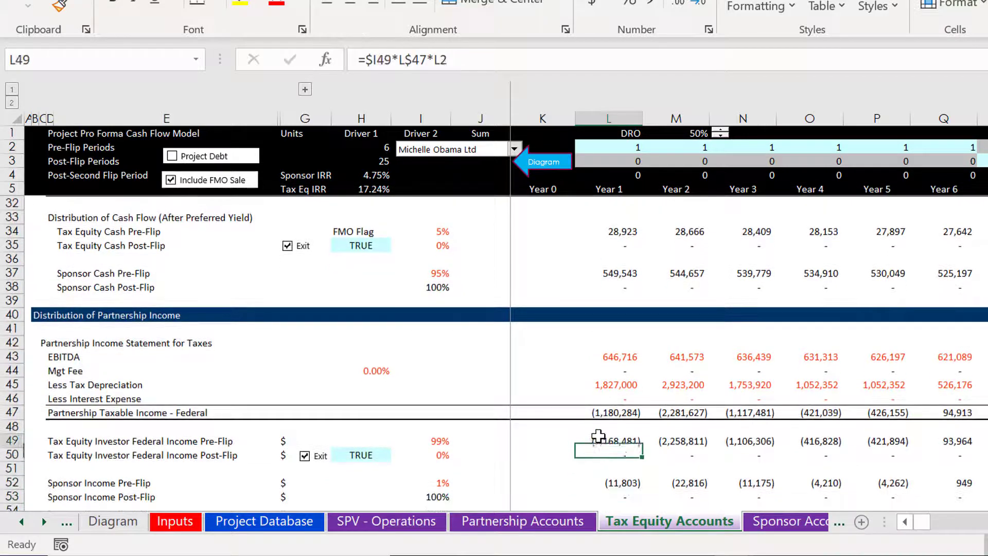
key("Up")
key("Up")
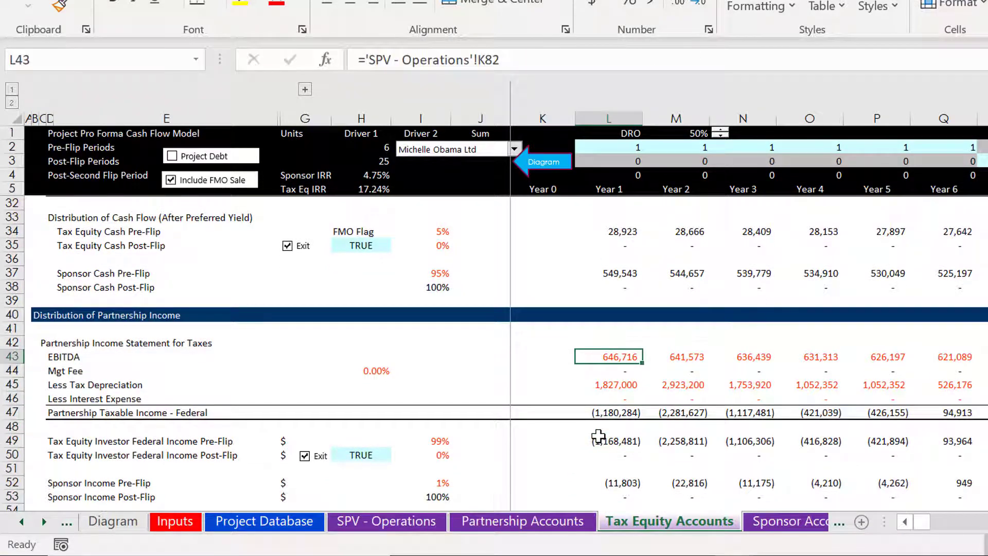
key("Down")
key("Down")
key("Down")
key("Down")
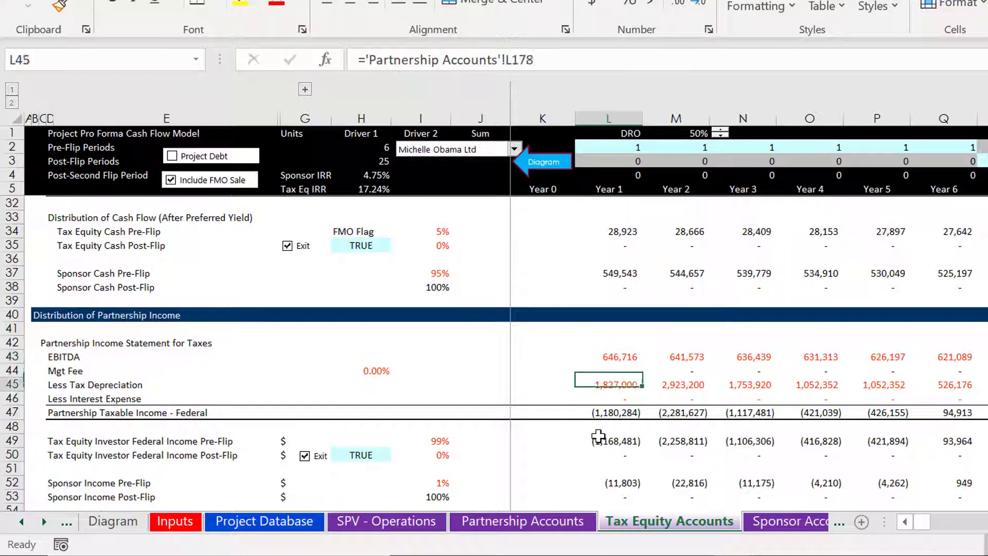
Step: Remove the stranded tax wording from the end of the partnership cash flow section heading in B7
key("Up")
key("Up")
key("Up")
key("Up")
key("Up")
key("Up")
key("Up")
key("Up")
key("Up")
key("Up")
key("Up")
key("Up")
key("Up")
key("Up")
key("Up")
key("Up")
key("Up")
key("Up")
key("Up")
key("Up")
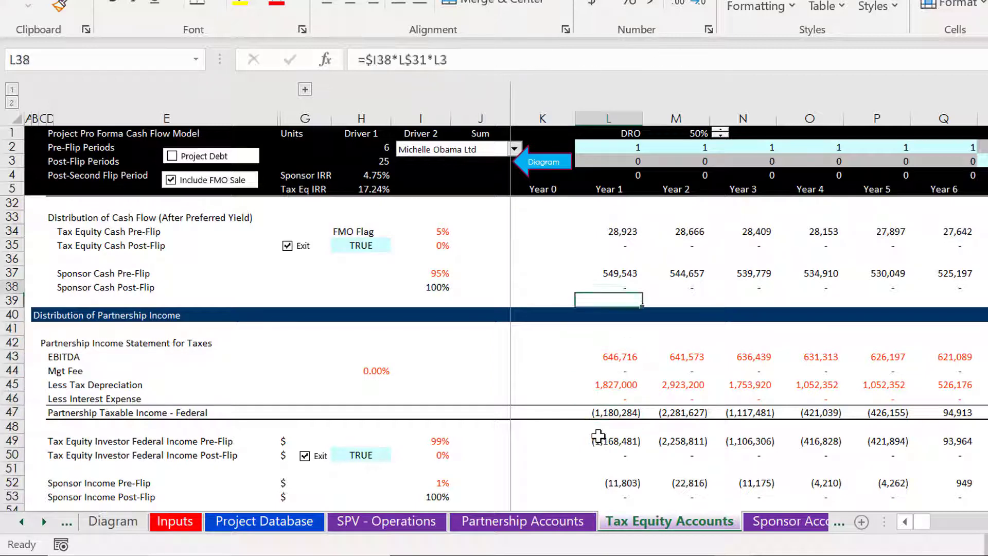
key("Up")
key("Up")
key("Up")
key("Up")
key("Up")
key("Up")
key("Up")
key("Up")
key("Up")
key("Up")
key("Up")
key("Up")
key("Up")
key("Up")
key("Up")
key("Up")
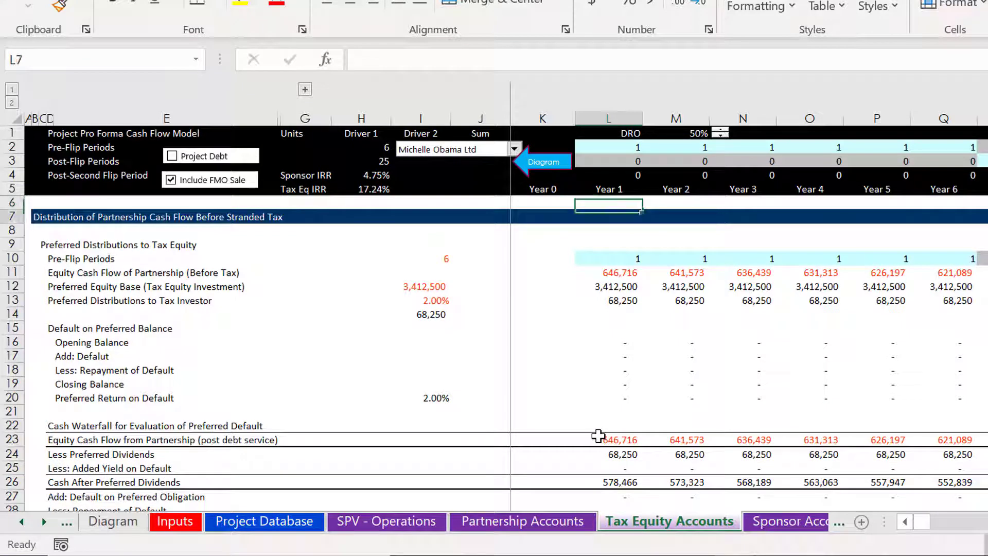
key("Left")
key("Left")
key("Left")
key("Left")
key("Left")
key("Left")
key("Left")
key("Left")
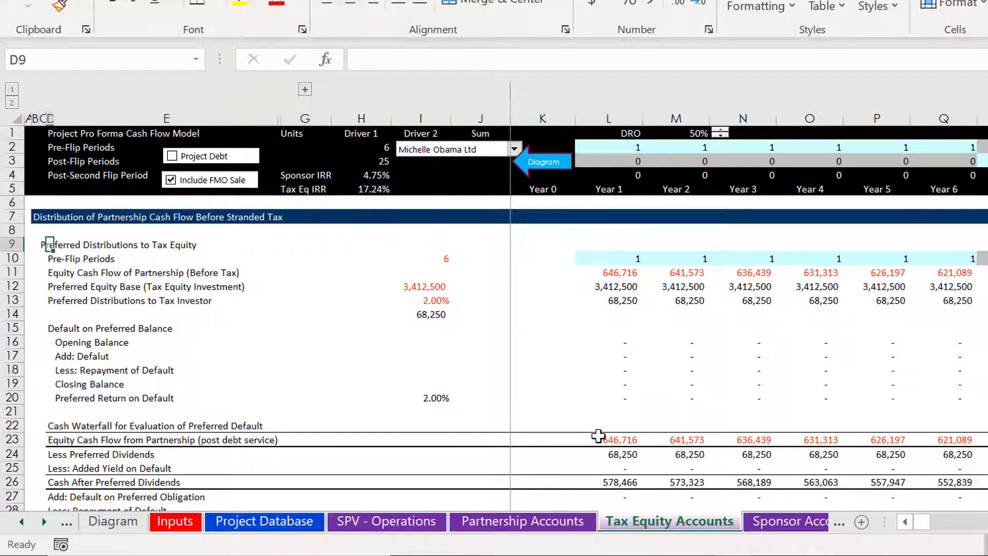
key("Up")
key("Left")
key("Up")
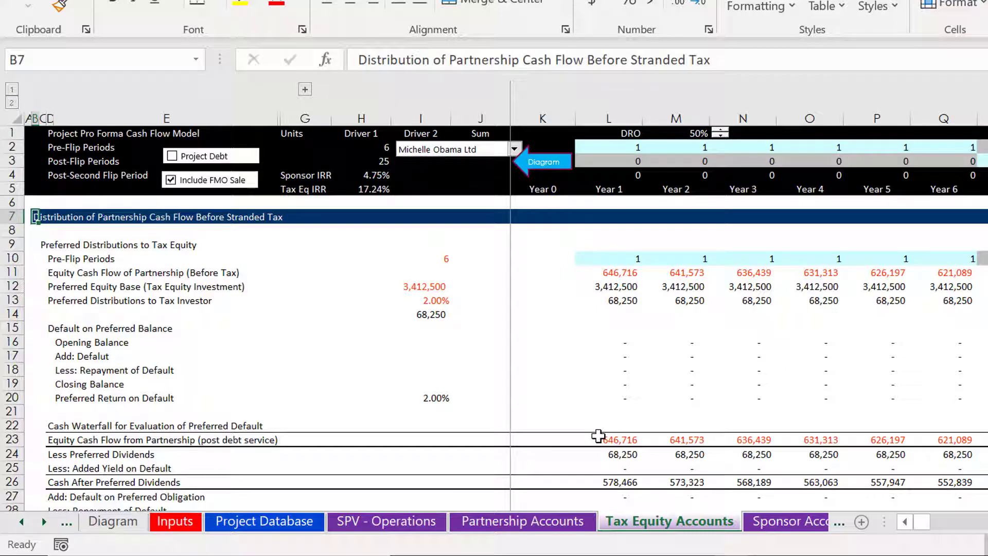
key("Down")
key("Down")
key("Up")
key("Up")
key("F2")
key("BackSpace")
key("BackSpace")
key("BackSpace")
key("BackSpace")
key("BackSpace")
key("BackSpace")
key("BackSpace")
key("BackSpace")
key("BackSpace")
key("BackSpace")
key("BackSpace")
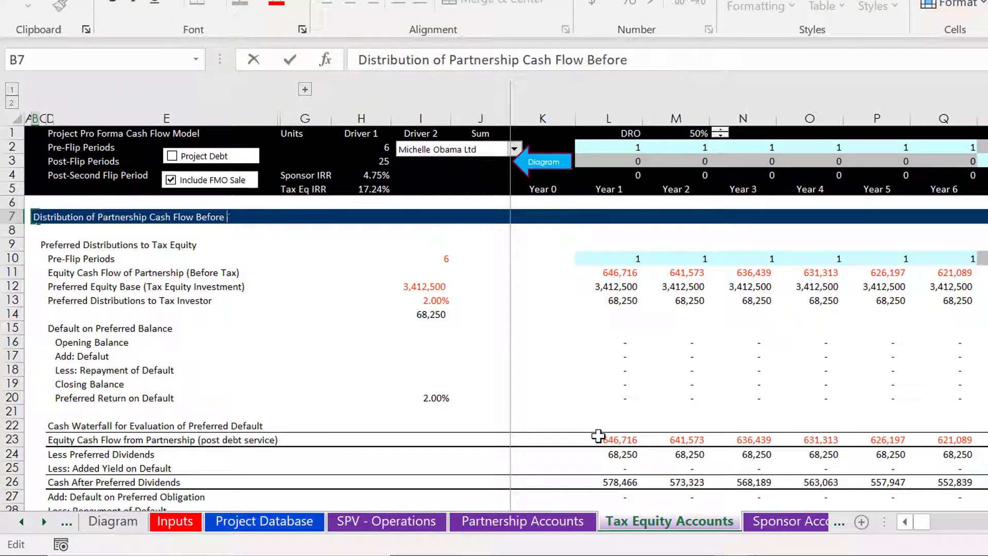
key("BackSpace")
key("BackSpace")
key("Return")
Step: Review the cash waterfall, the cash distribution and the Distribution of Partnership Income sections down to the FMO buyout heading
key("Down")
key("Down")
key("Down")
key("Down")
key("Down")
key("Down")
key("Down")
key("Down")
key("Down")
key("Down")
key("Down")
key("Down")
key("Down")
key("Down")
key("Down")
key("Down")
key("Down")
key("Down")
key("Down")
key("Down")
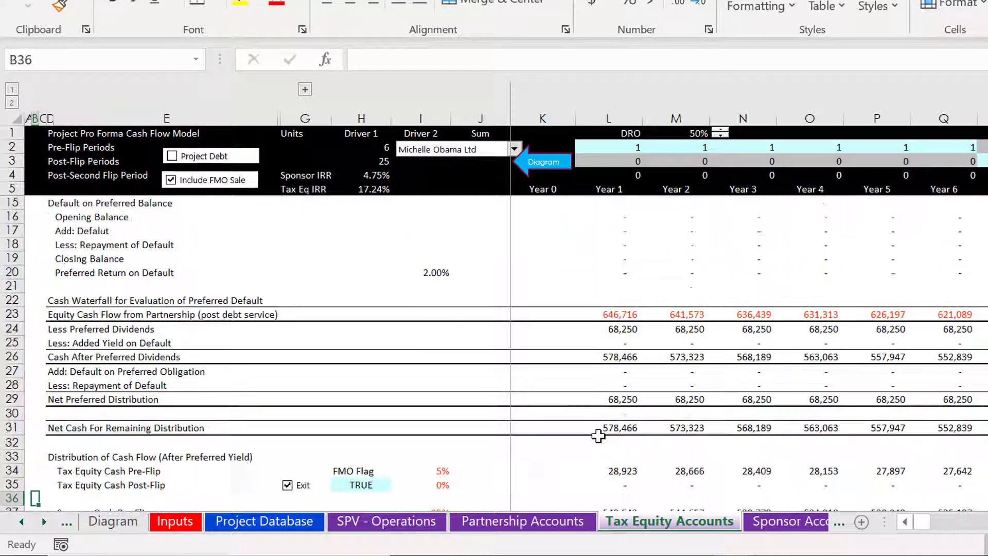
key("Down")
key("Down")
key("Down")
key("Down")
key("Down")
key("Down")
key("Down")
key("Down")
key("Down")
key("Down")
key("Down")
key("Down")
key("Down")
key("Down")
key("Down")
key("Down")
key("Down")
key("Down")
key("Down")
key("Down")
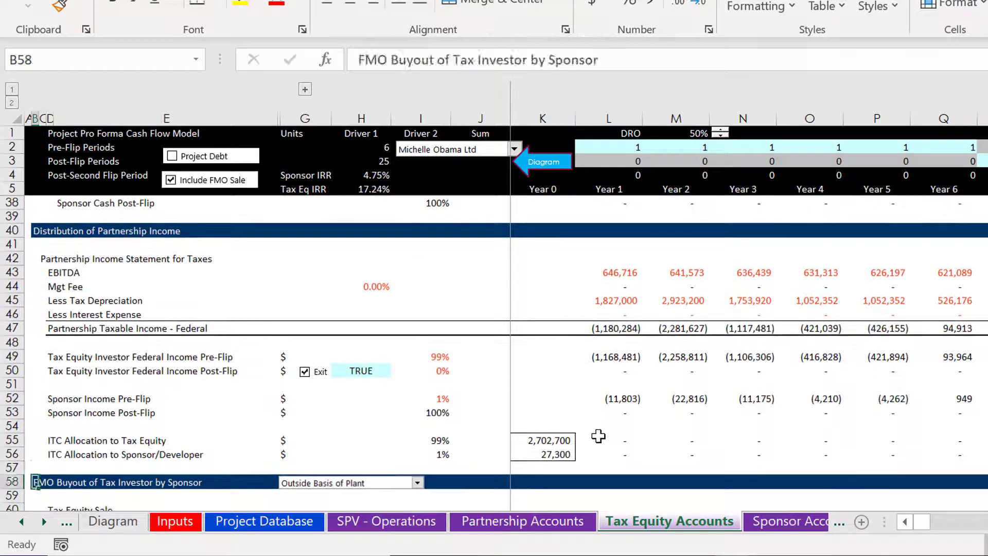
key("Up")
key("Up")
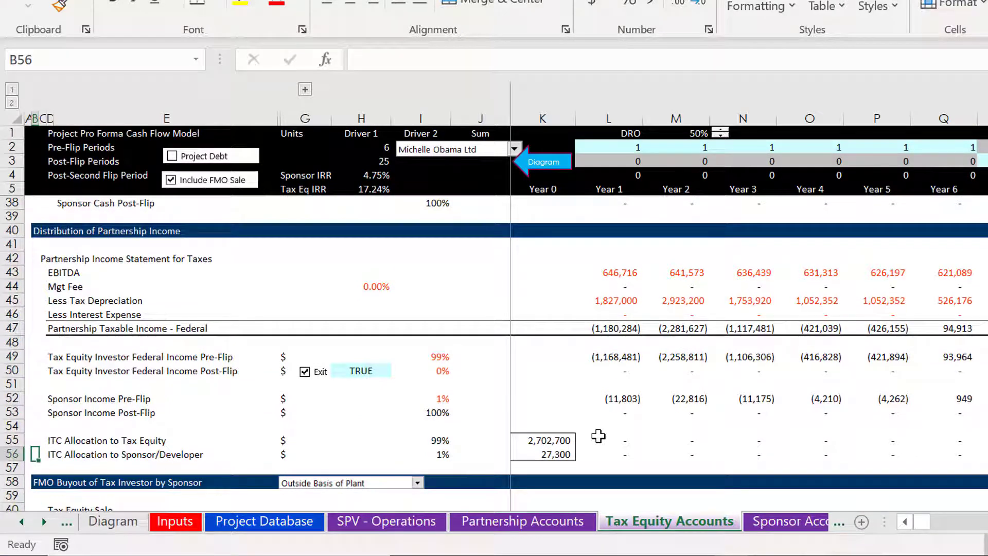
Step: Delete the Mgt Fee row from the Partnership Income Statement for Taxes
key("Up")
key("Up")
key("Up")
key("Up")
key("Up")
key("Up")
key("Up")
key("Up")
key("Up")
key("Up")
key("Up")
key("Up")
key("Left")
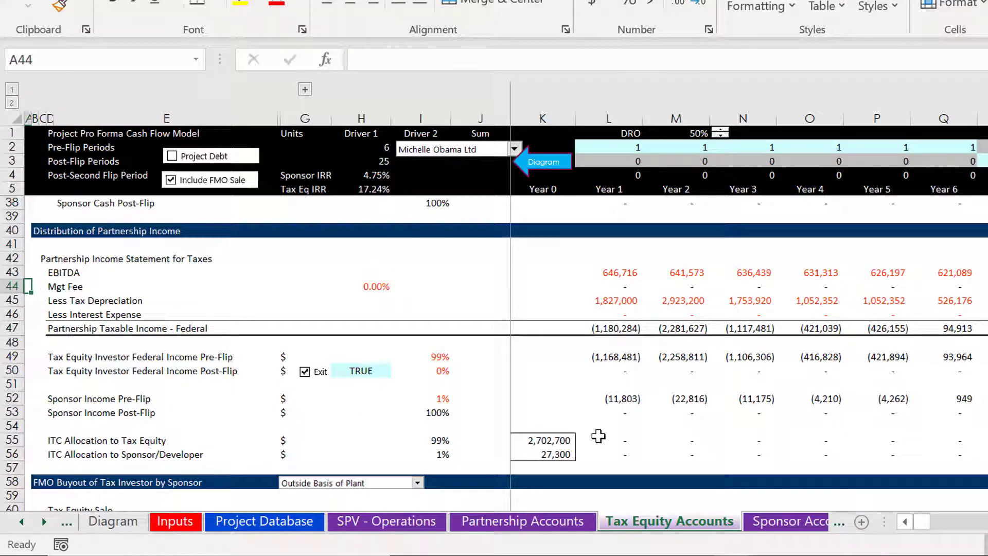
key("shift+space")
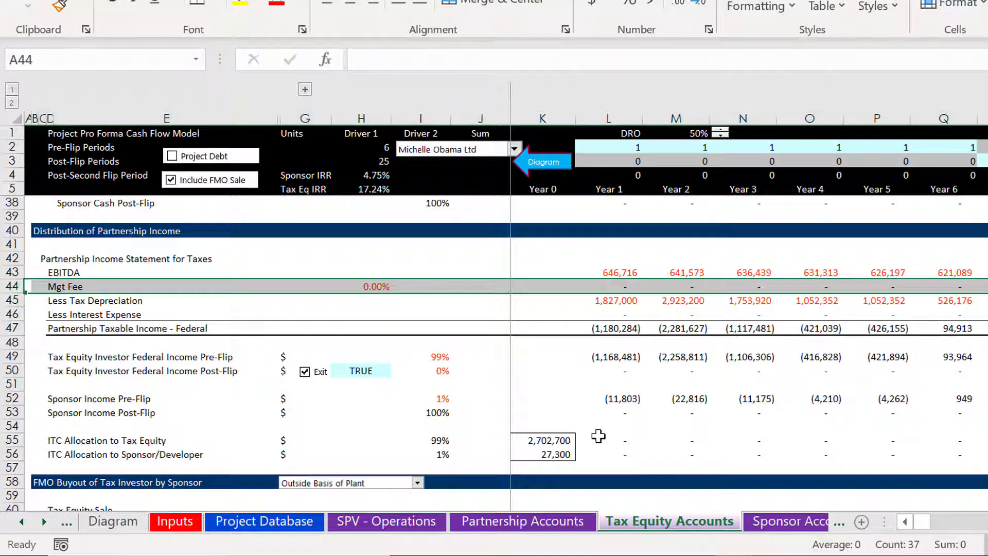
key("ctrl+minus")
Step: Remove the broken reference from the Year 1 Partnership Taxable Income - Federal formula so that it reads =L43-L44-L45
key("Down")
key("Down")
key("Right")
key("Right")
key("Right")
key("Right")
key("Right")
key("Right")
key("Right")
key("Right")
key("Right")
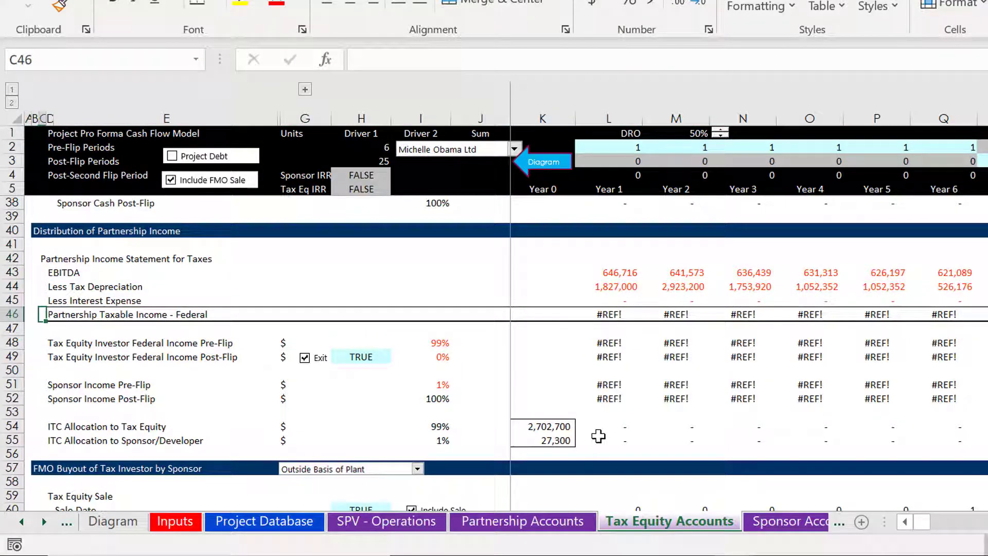
key("Right")
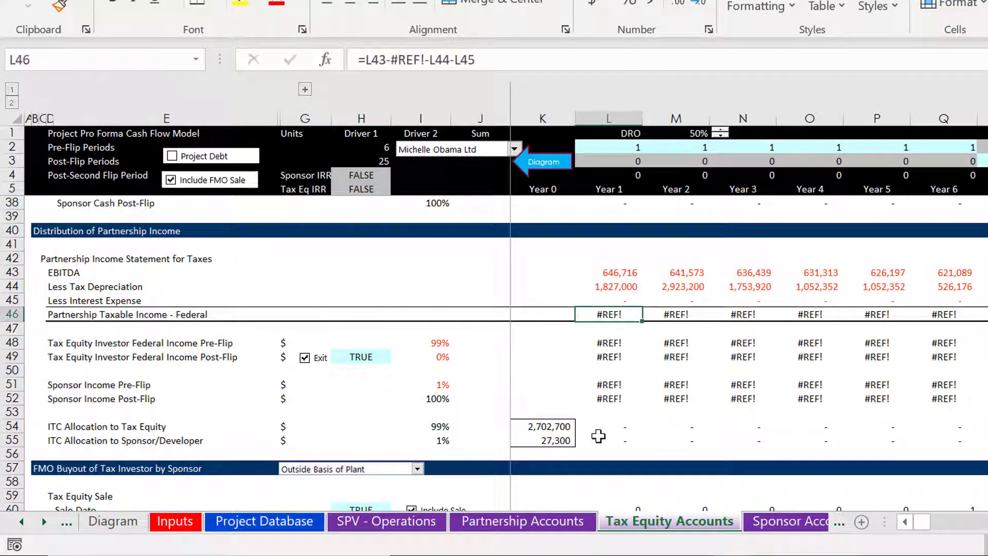
key("F2")
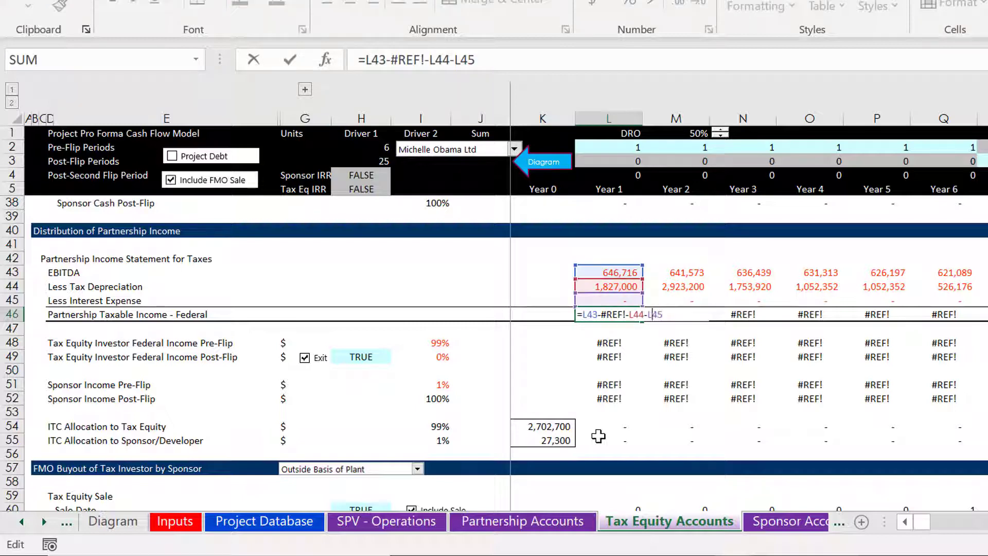
key("BackSpace")
key("BackSpace")
key("BackSpace")
key("BackSpace")
key("BackSpace")
key("BackSpace")
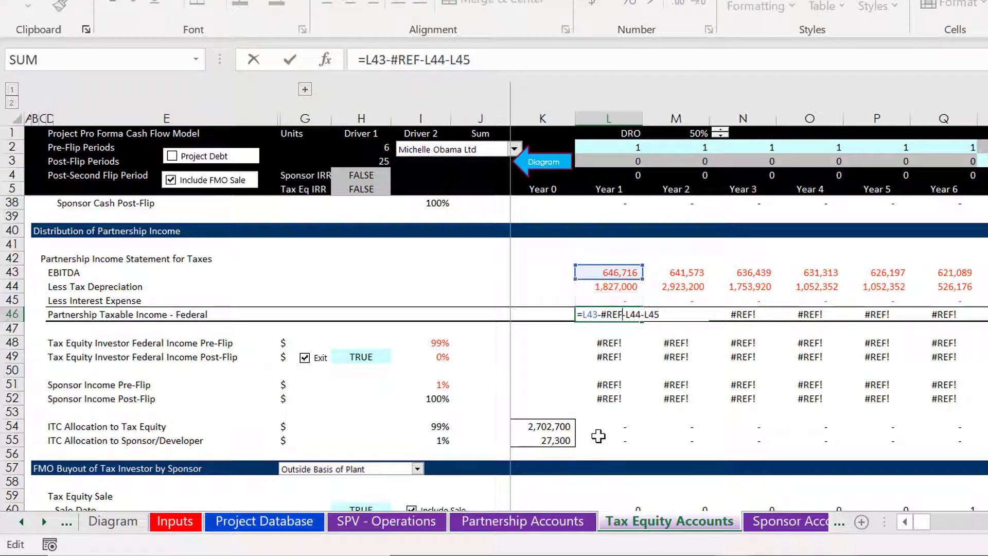
key("Return")
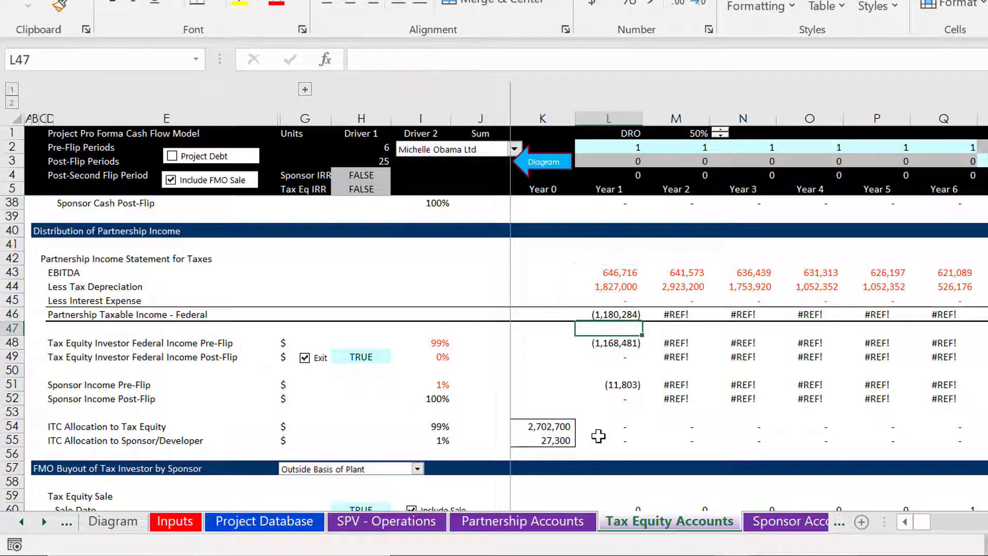
Step: Fill the corrected Partnership Taxable Income - Federal formula from Year 1 across all remaining years
key("Up")
key("ctrl+shift+Right")
key("ctrl+r")
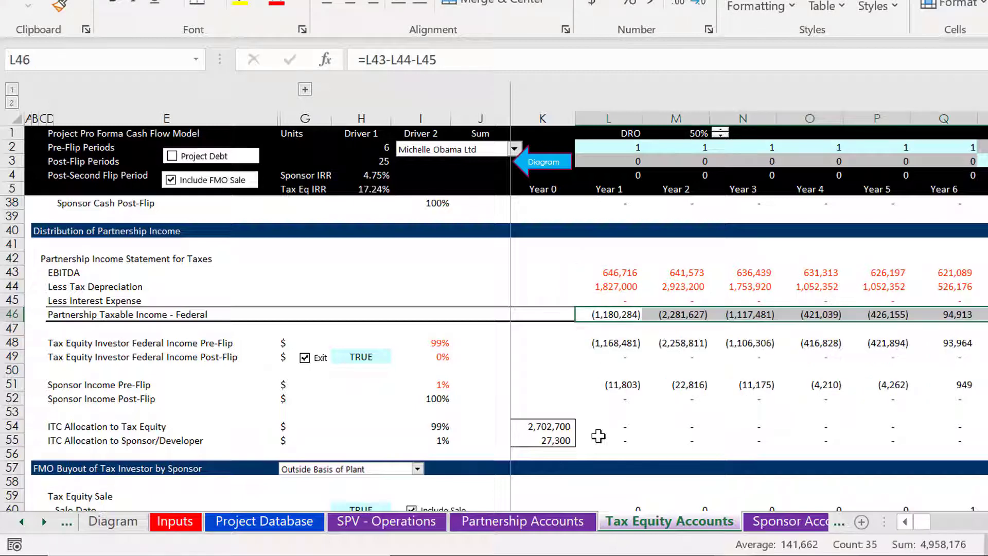
Step: Examine the tax equity investor's pre-flip and post-flip federal income percentages and the Year 1 income formulas they feed
key("Down")
key("Left")
key("Left")
key("Down")
key("Down")
key("Down")
key("Down")
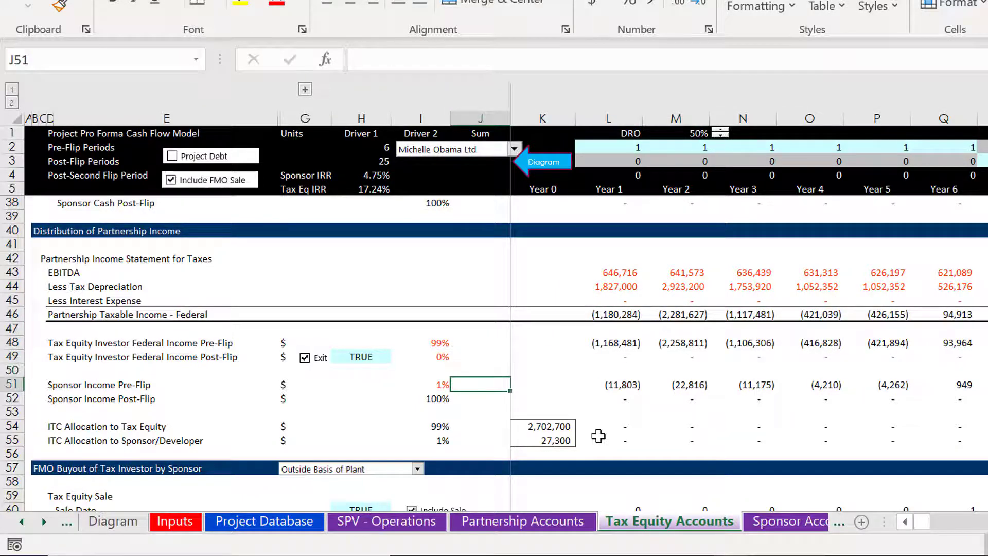
key("Down")
key("Up")
key("Up")
key("Up")
key("Up")
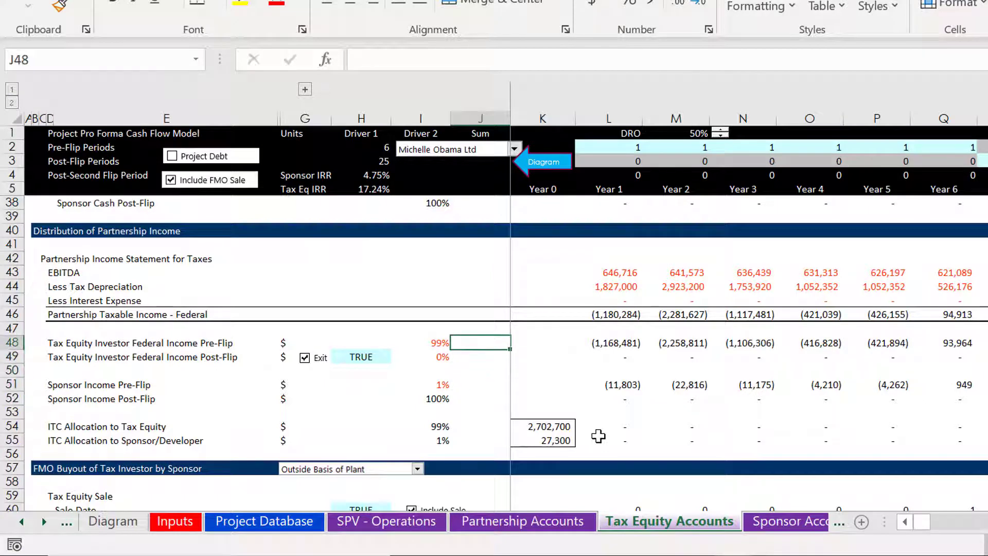
key("Left")
key("Left")
key("Left")
key("Left")
key("Left")
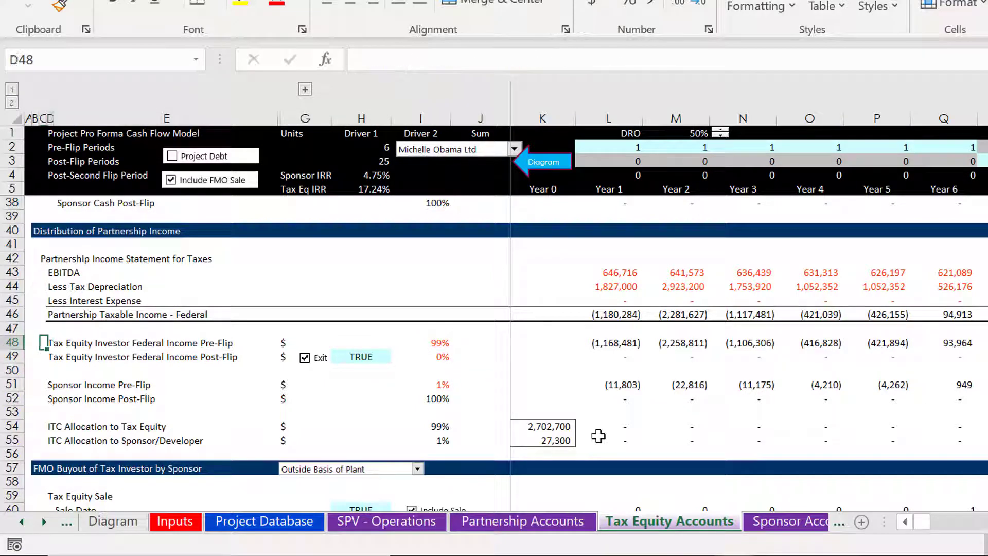
key("Right")
key("Right")
key("Right")
key("Right")
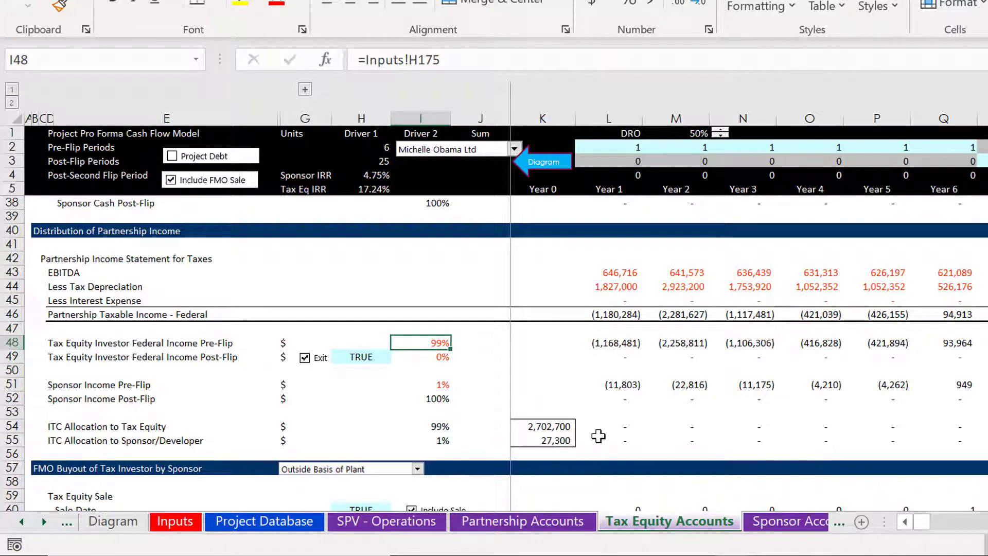
key("Right")
key("Right")
key("Right")
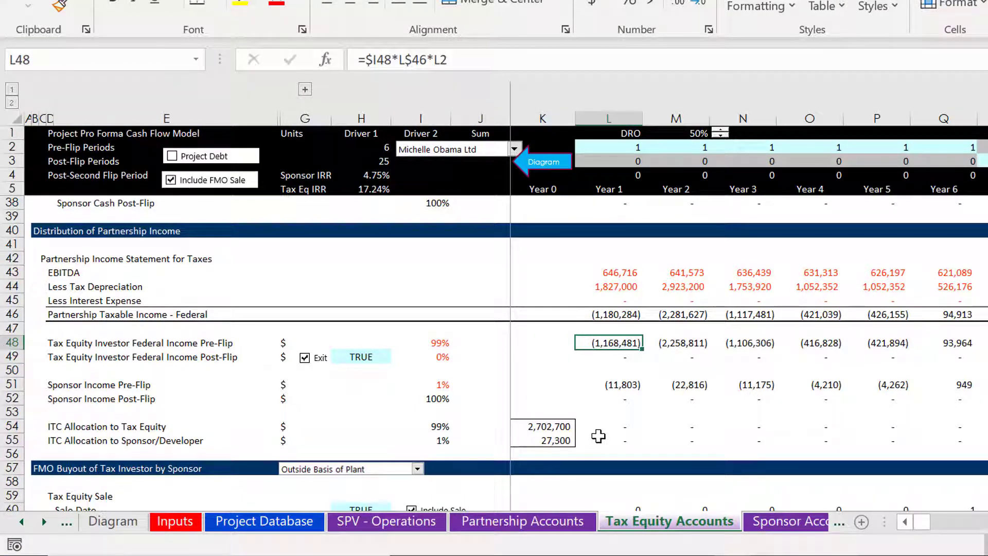
key("Up")
key("Up")
key("Up")
key("Up")
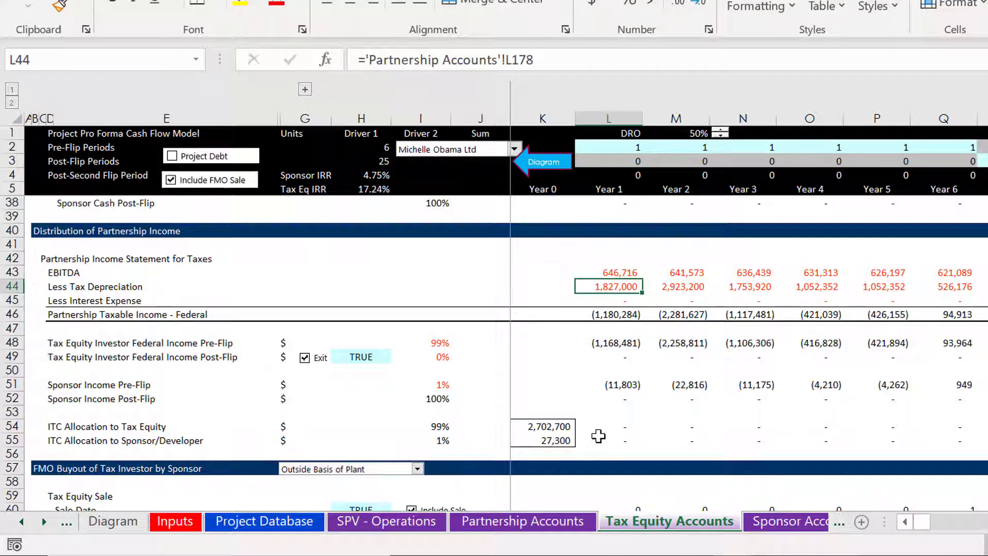
key("Down")
key("Down")
key("Down")
key("Down")
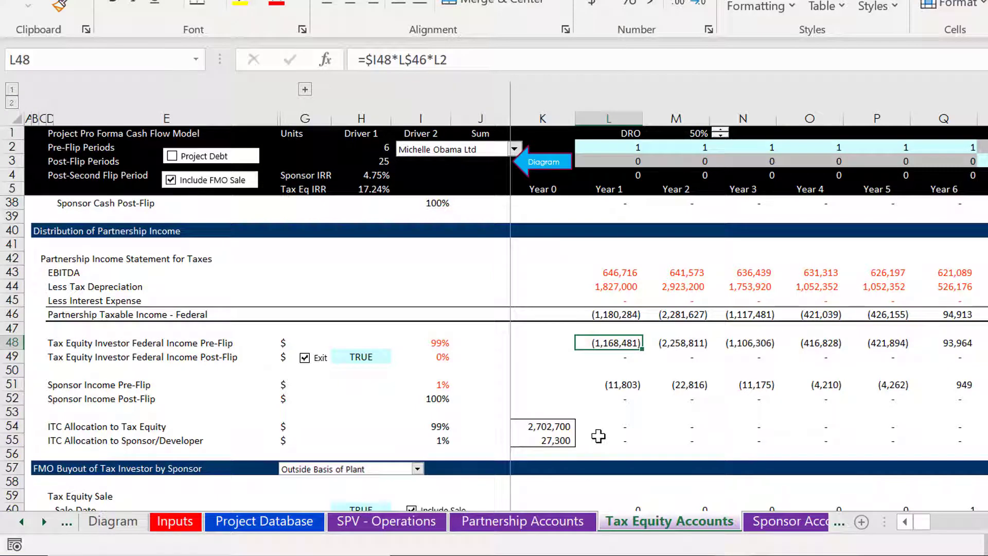
key("Down")
key("Left")
key("Left")
key("Left")
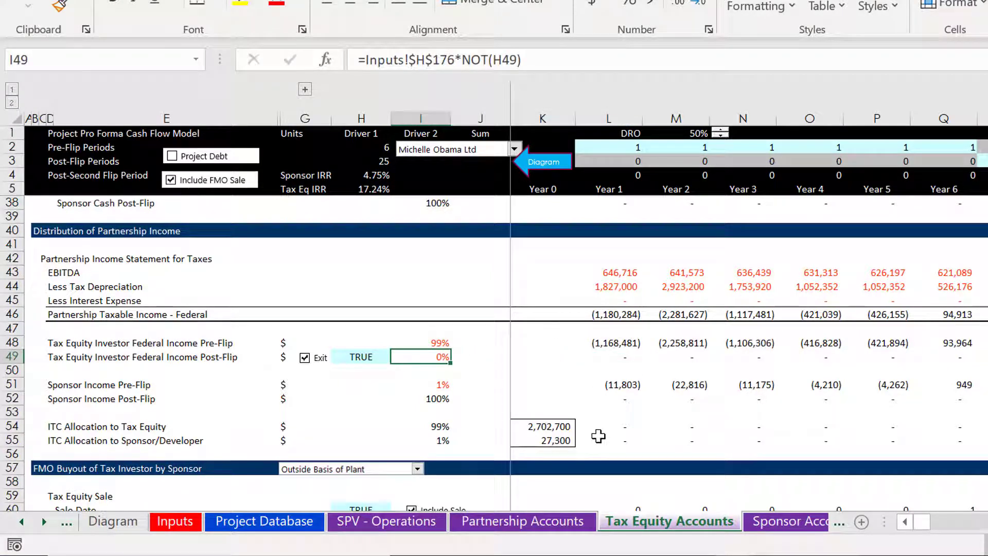
key("F2")
key("Escape")
Step: Add the centred label FMO Flag in H48, above the flag for the tax equity investor's post-flip income
key("Up")
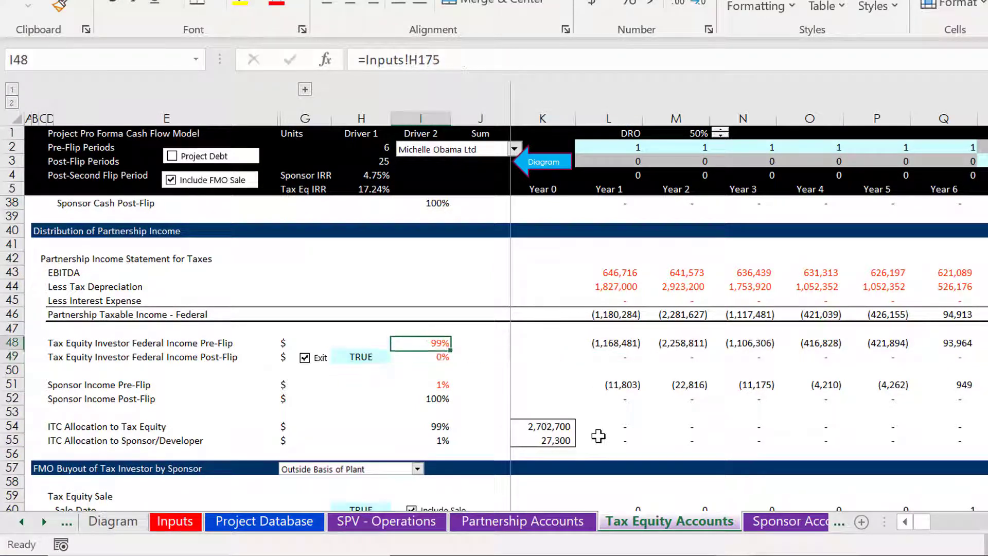
key("Left")
type("FMO")
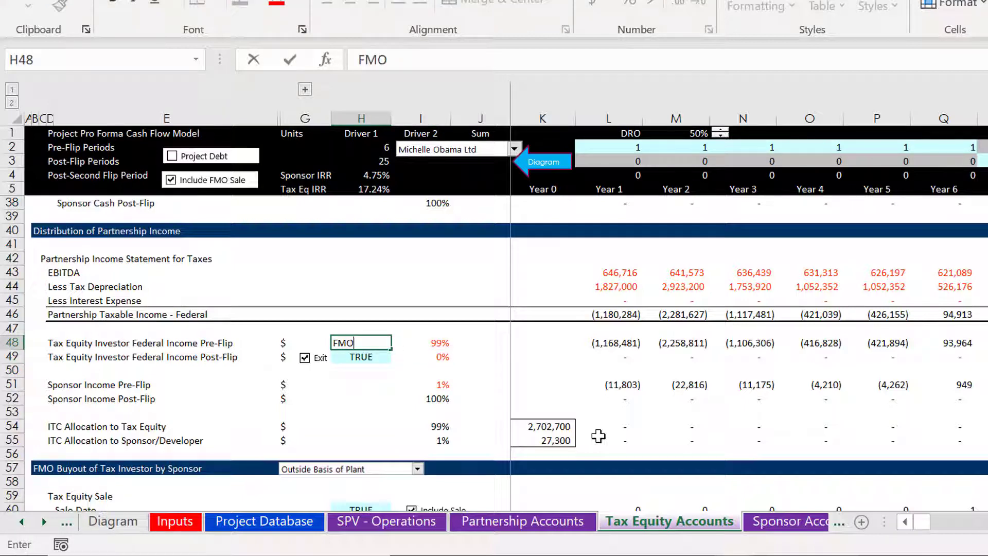
type(" Flag")
key("Return")
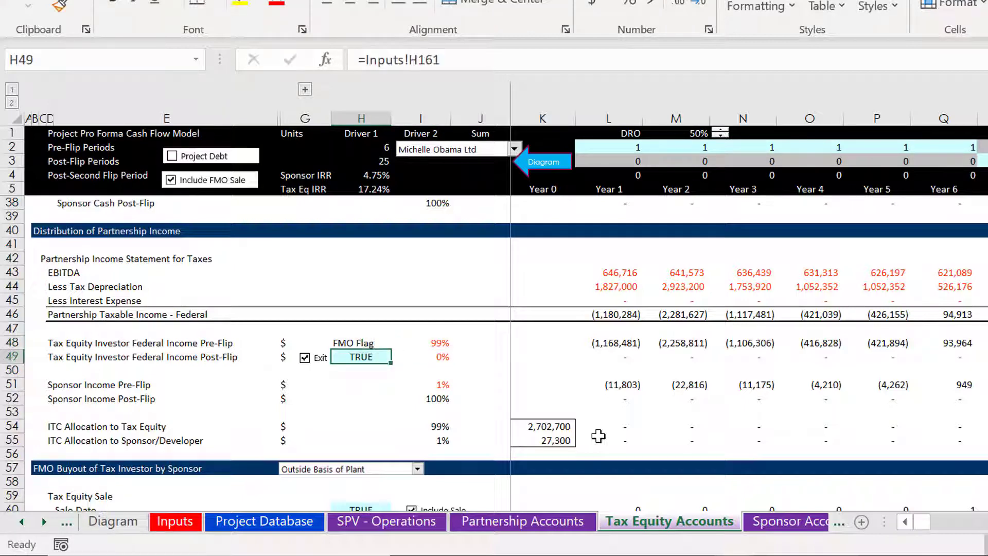
key("Up")
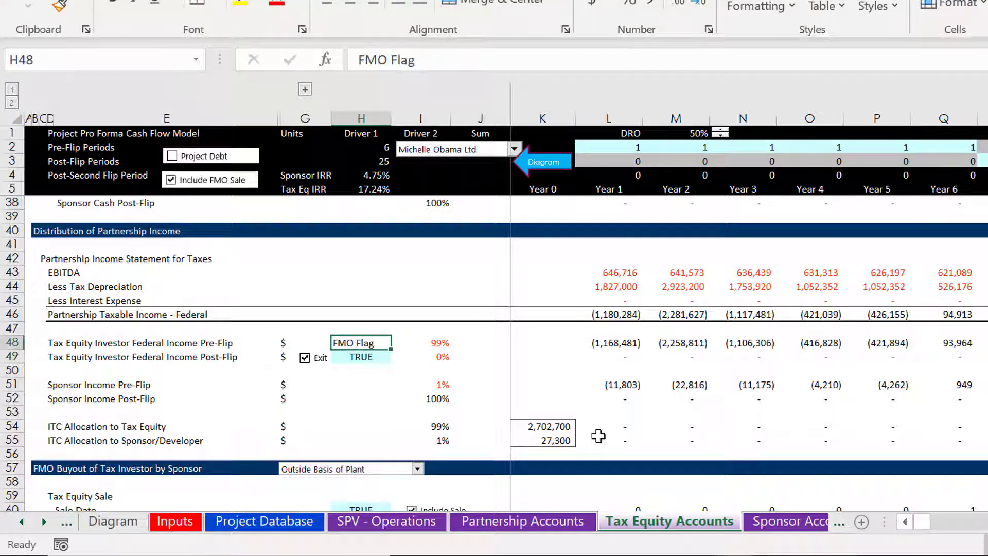
left_click(350, 4)
left_click(598, 360)
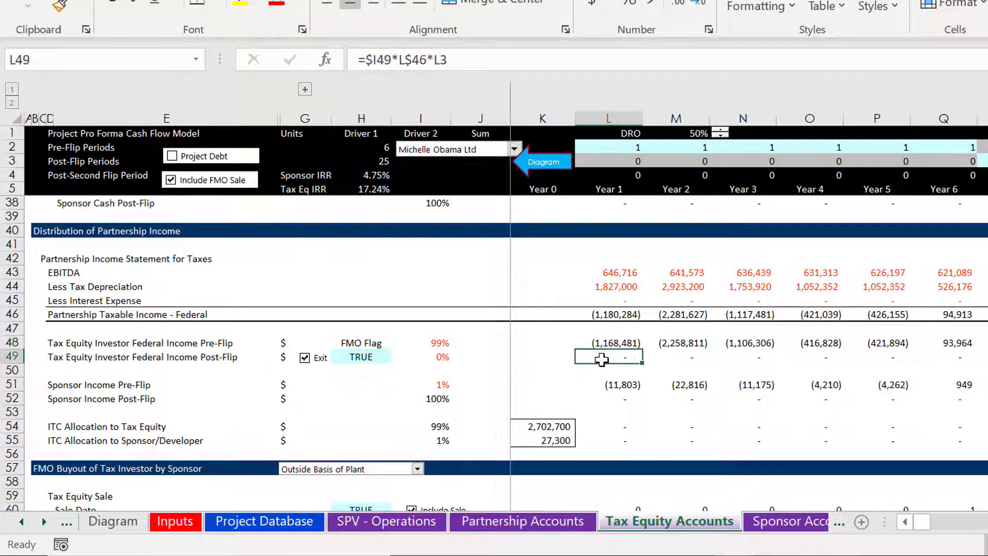
Step: Examine the formulas behind the sponsor's pre-flip and post-flip income percentages and compare them with the tax equity percentages
key("Down")
key("Down")
key("Left")
key("Left")
key("Left")
key("Left")
key("Left")
key("Left")
key("Left")
key("Left")
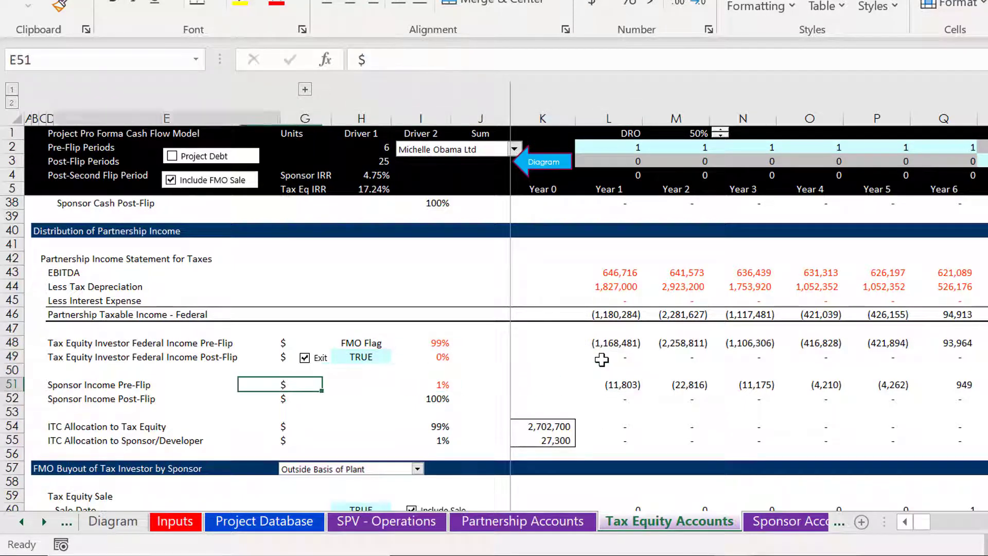
key("Right")
key("Right")
key("Right")
key("Right")
key("Right")
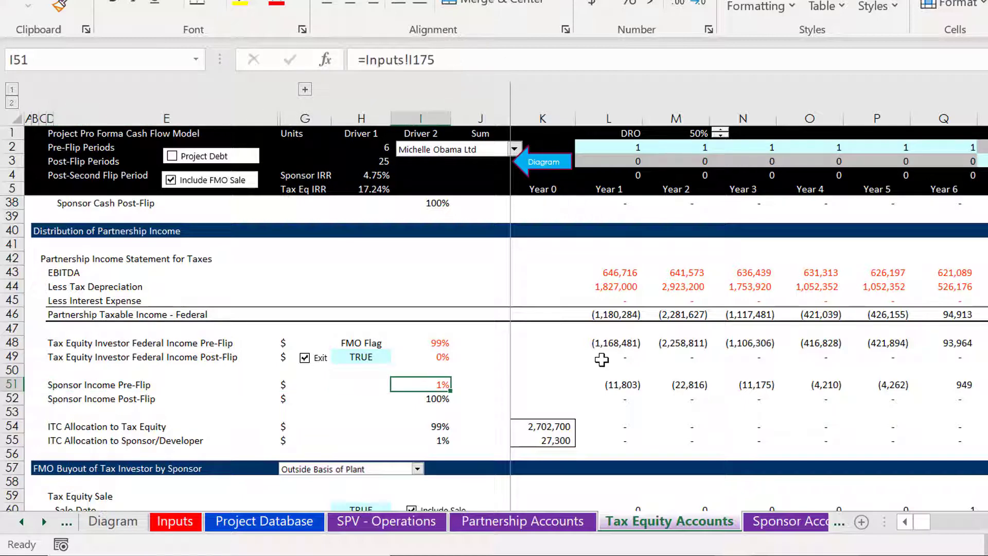
key("Left")
key("Left")
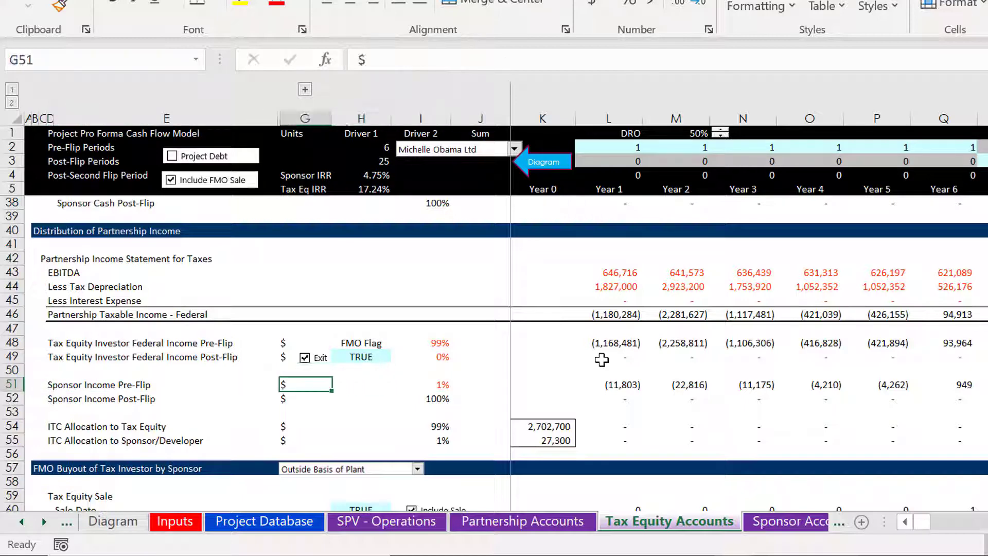
key("Right")
key("Right")
key("F2")
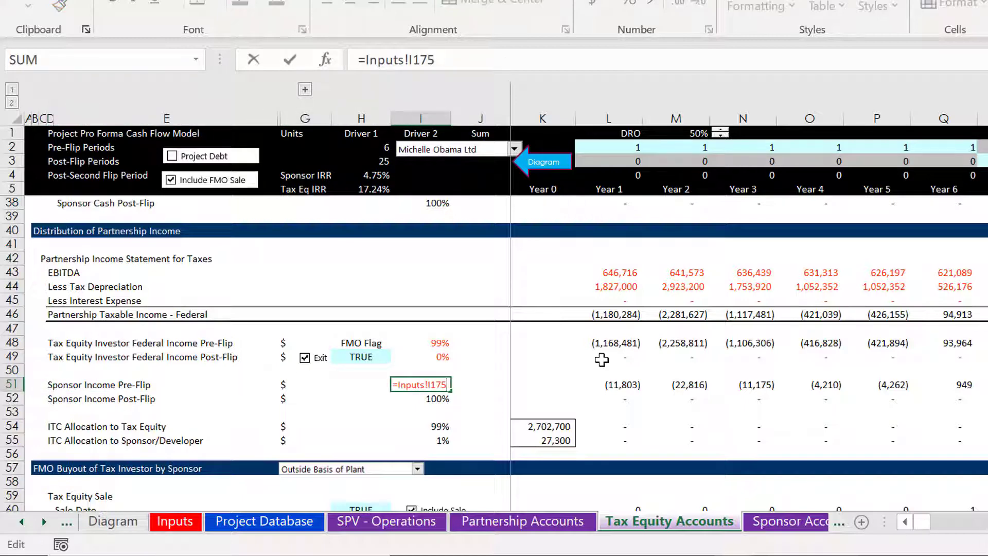
key("Escape")
key("Up")
key("Up")
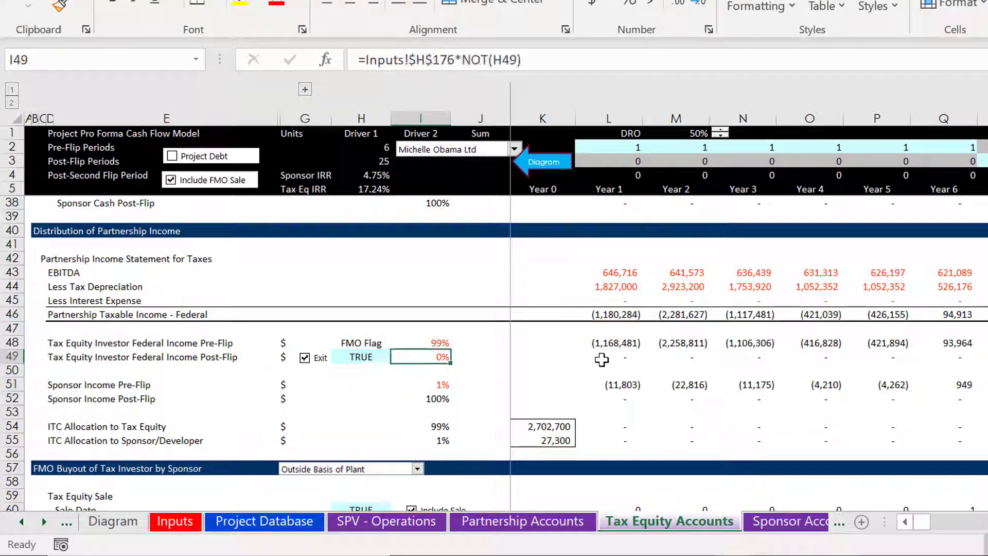
key("Up")
key("Down")
key("Down")
key("Down")
key("Down")
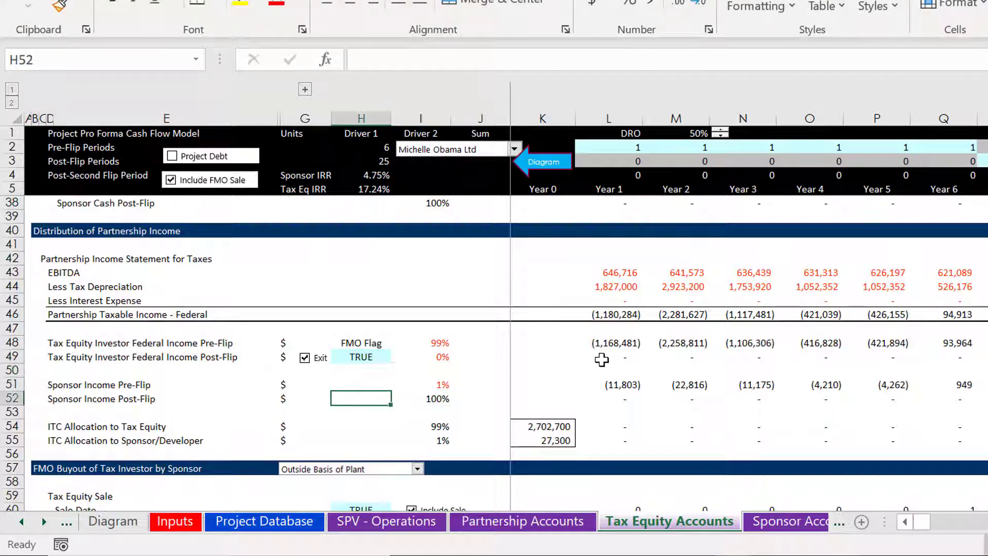
key("F2")
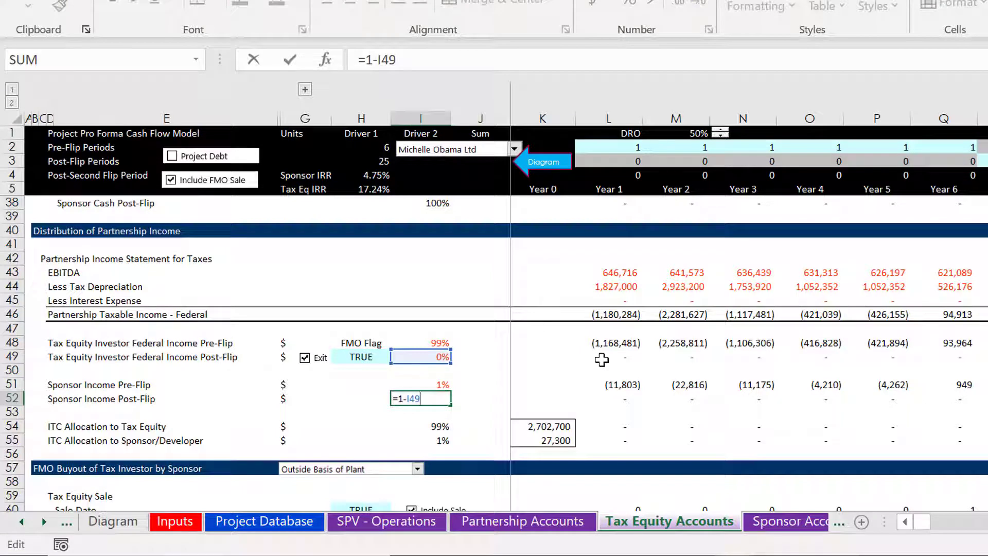
key("Escape")
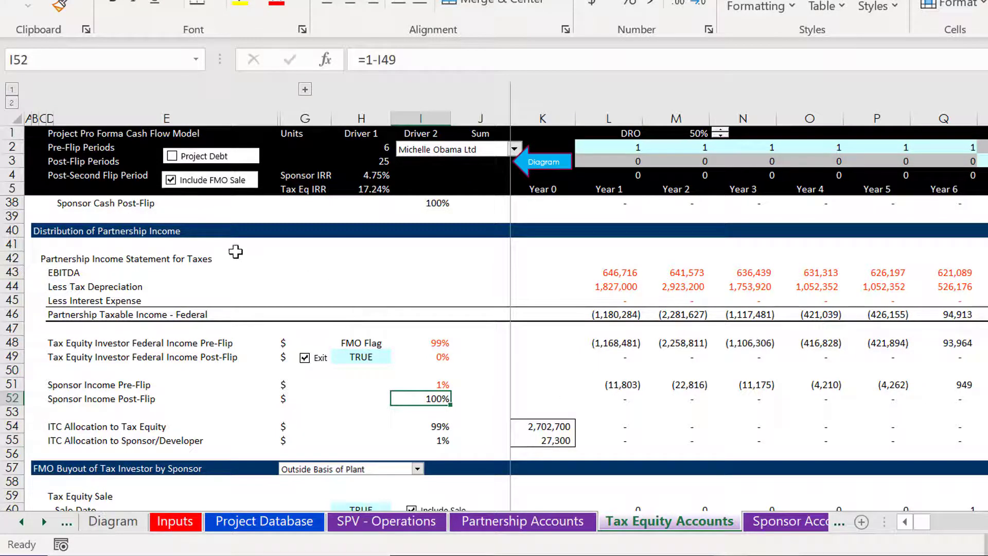
Step: Toggle Include FMO Sale off and back on to check its effect on the post-flip percentages
left_click(183, 181)
left_click(184, 181)
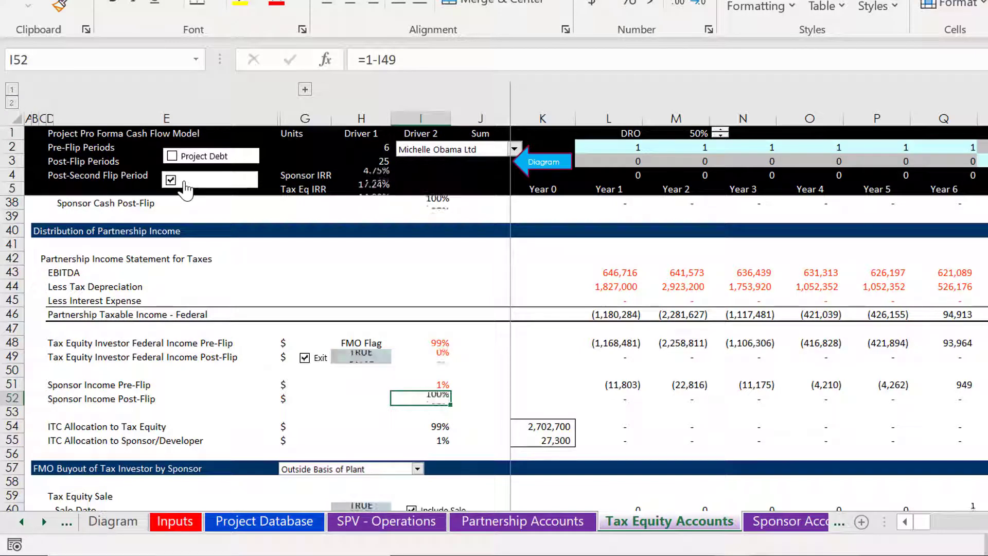
left_click(186, 188)
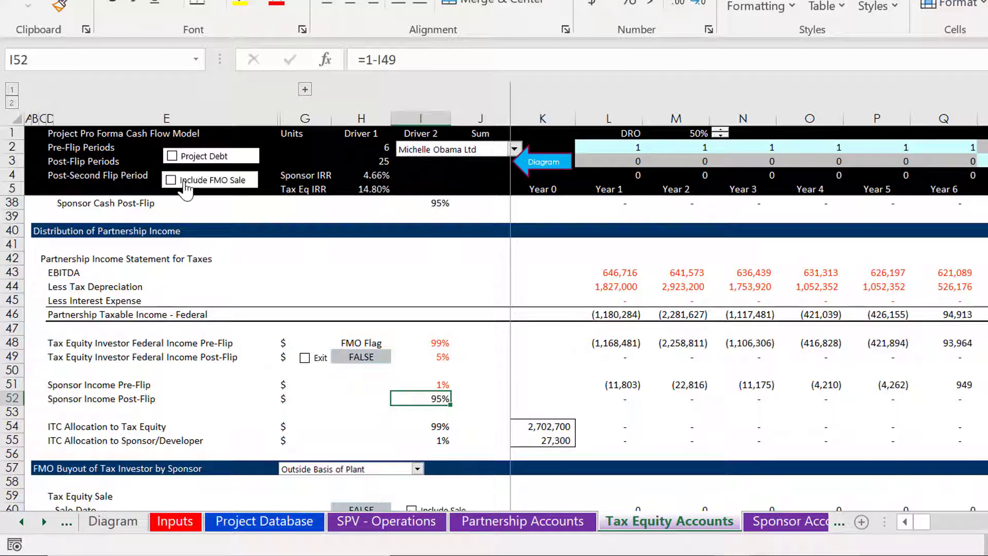
left_click(186, 188)
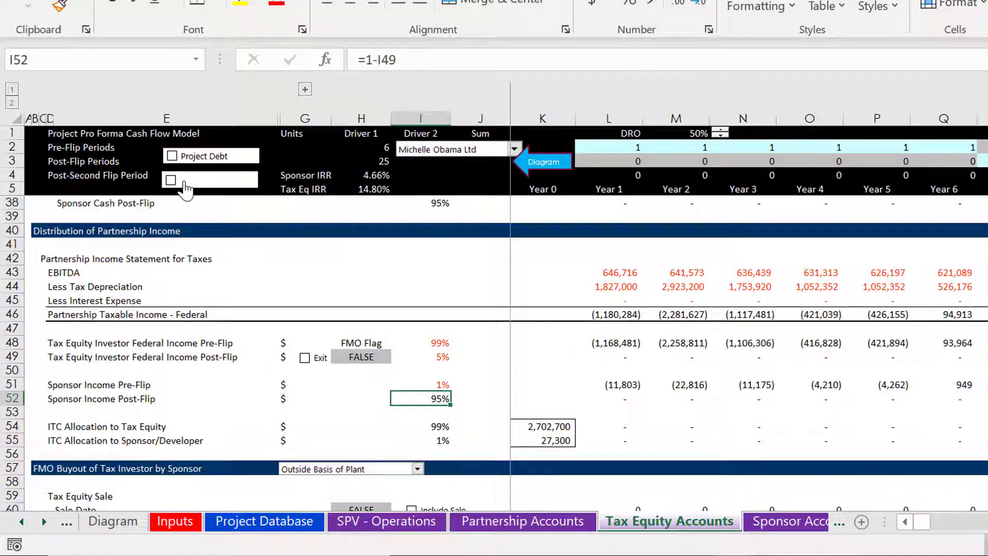
Step: Remove the Exit check box from the Tax Equity Investor Federal Income Post-Flip row
right_click(315, 365)
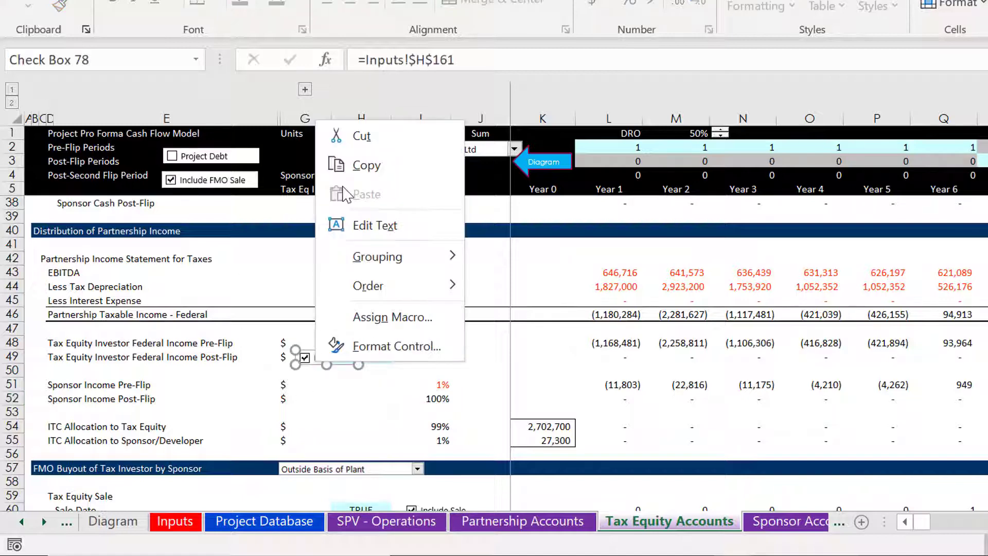
left_click(349, 138)
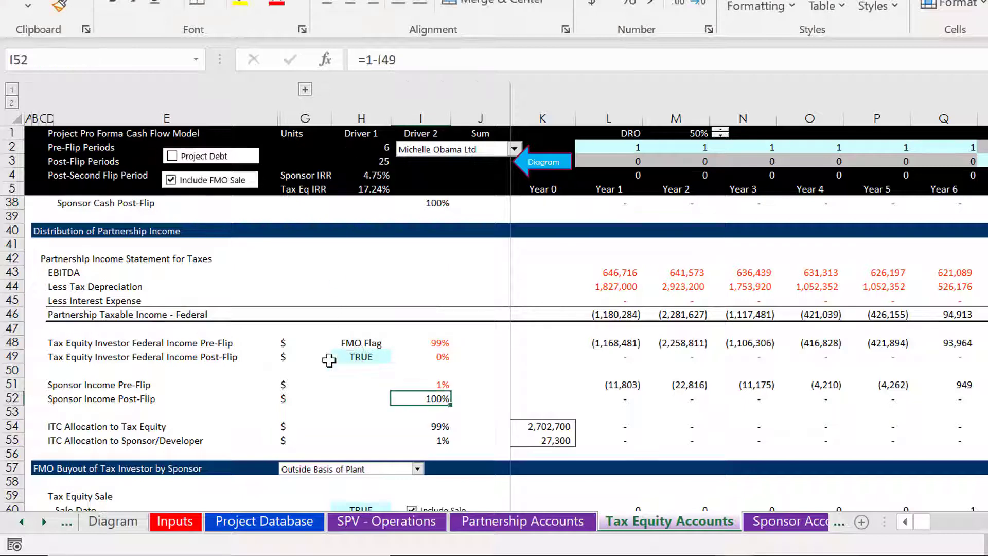
left_click(326, 385)
Step: Examine the ITC allocation rows for tax equity and sponsor/developer and the formulas behind their percentages
key("Down")
key("Down")
key("Down")
key("Down")
key("Left")
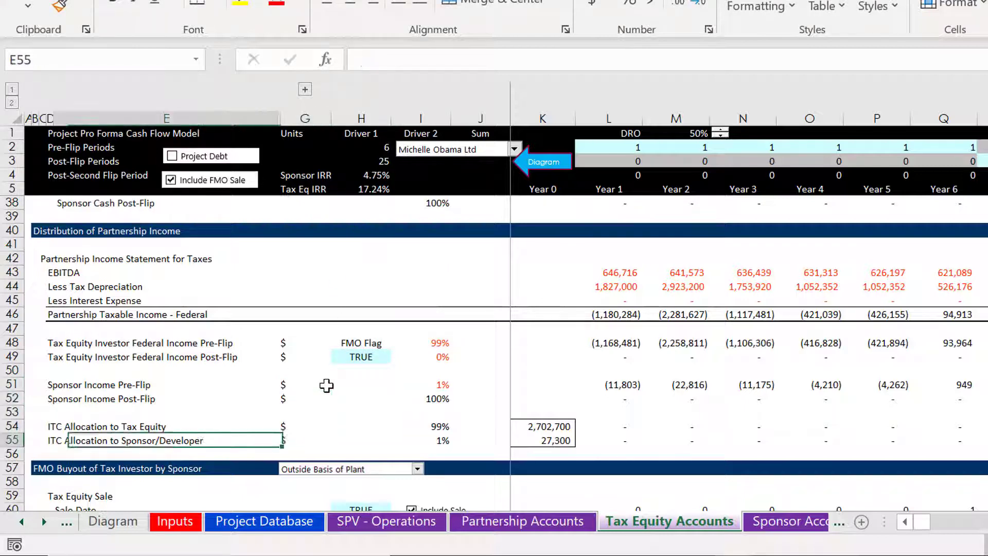
key("Up")
key("Right")
key("Right")
key("Right")
key("Right")
key("Right")
key("Left")
key("Left")
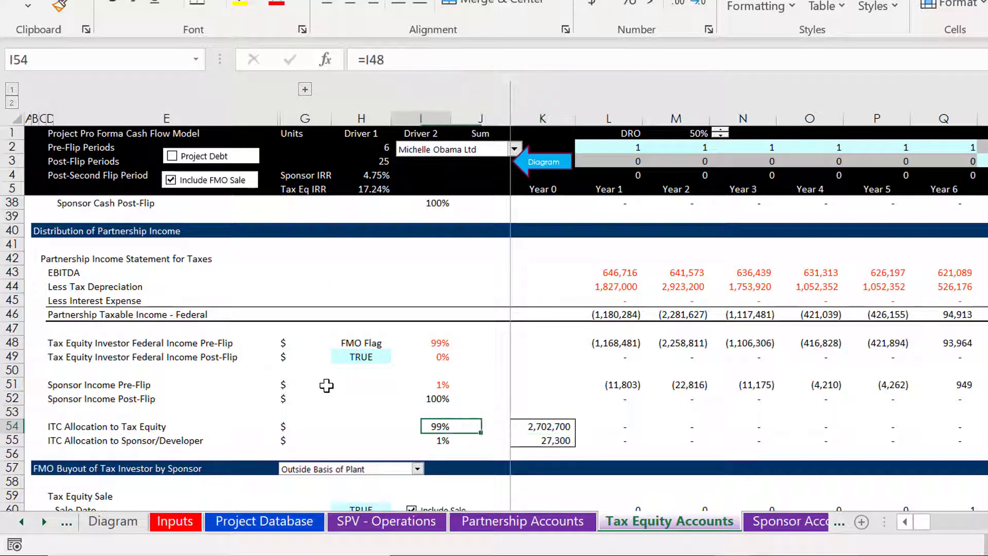
key("Left")
key("Right")
Step: Compare the ITC allocation percentages with the tax equity and sponsor pre-flip income percentages they are linked to
key("Up")
key("Up")
key("Up")
key("Up")
key("Up")
key("Up")
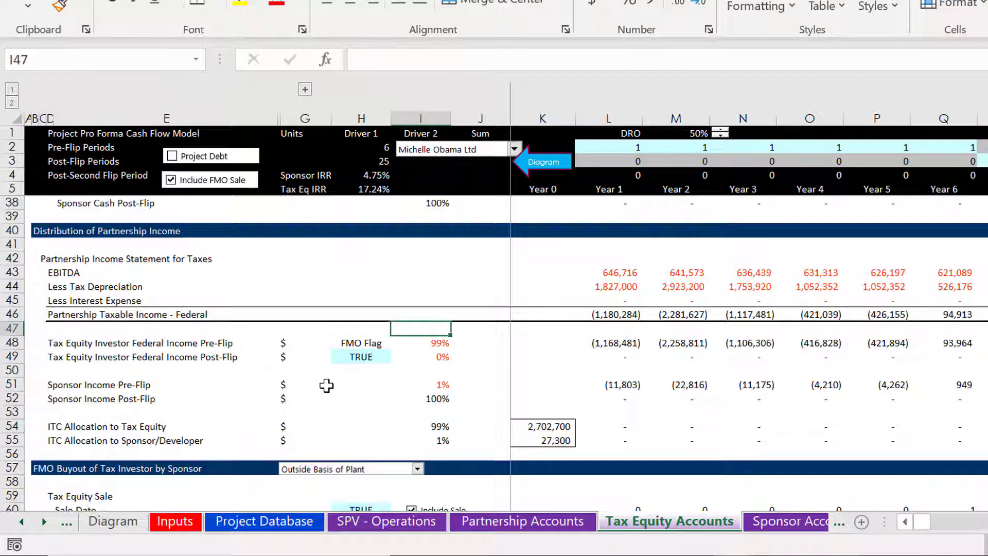
key("Down")
key("Down")
key("Down")
key("Down")
key("Down")
key("Down")
key("Down")
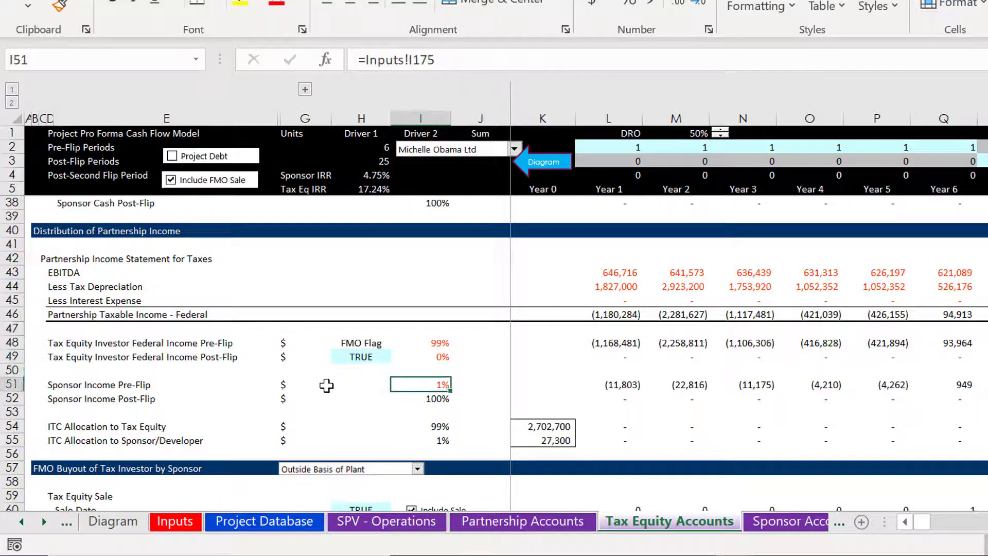
key("Up")
key("Up")
key("Up")
key("Up")
key("Up")
key("Up")
key("Up")
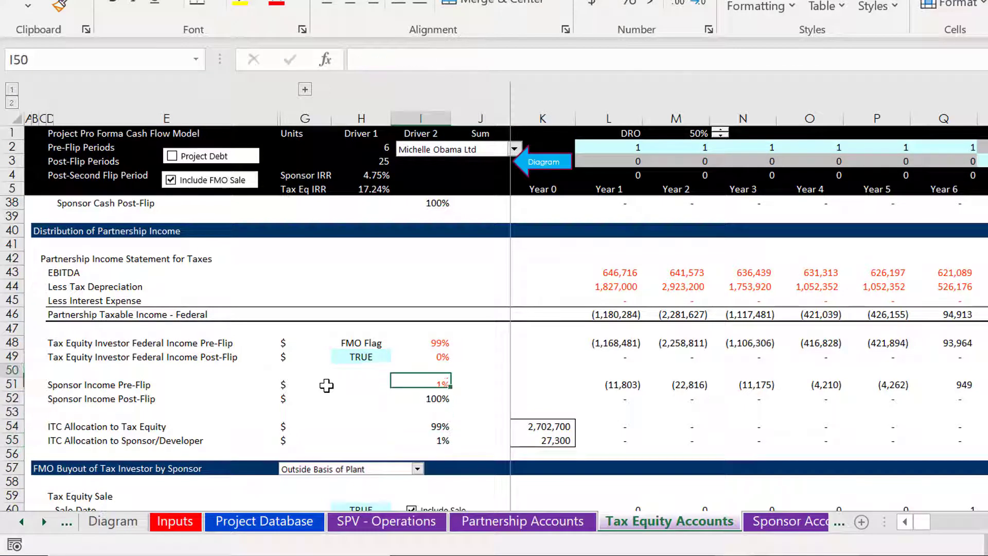
key("Down")
key("Down")
key("Down")
key("Down")
key("Down")
key("Down")
key("Down")
key("Up")
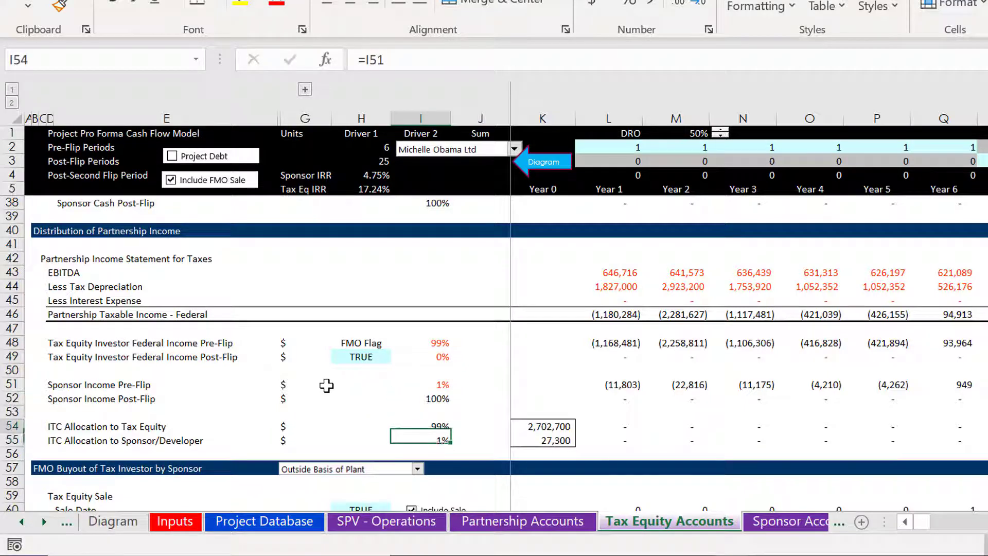
key("Right")
key("Left")
key("Right")
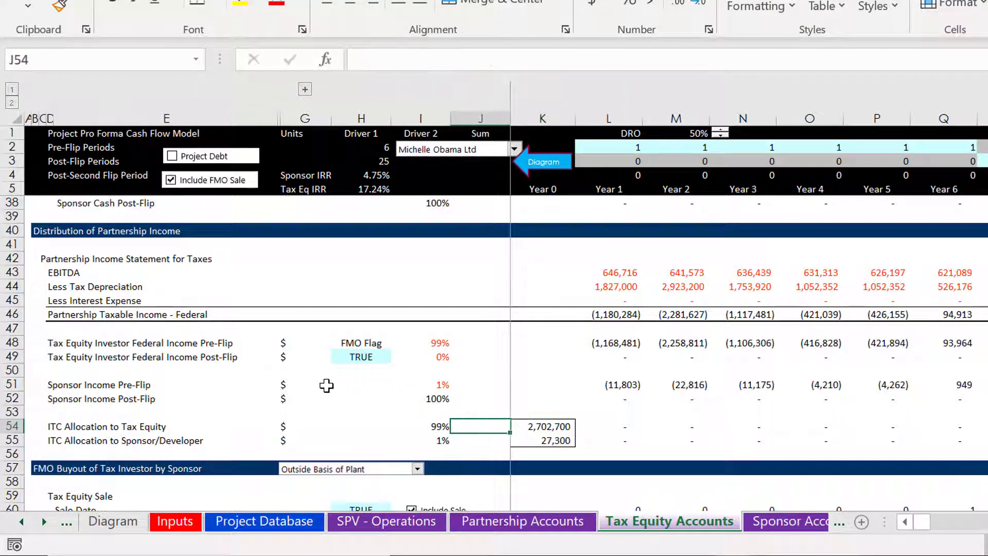
Step: Review the FMO Buyout of Tax Investor by Sponsor section, including the tax equity sale and alternative tax basis assumptions
key("Right")
key("Down")
key("Down")
key("Down")
key("Down")
key("Down")
key("Down")
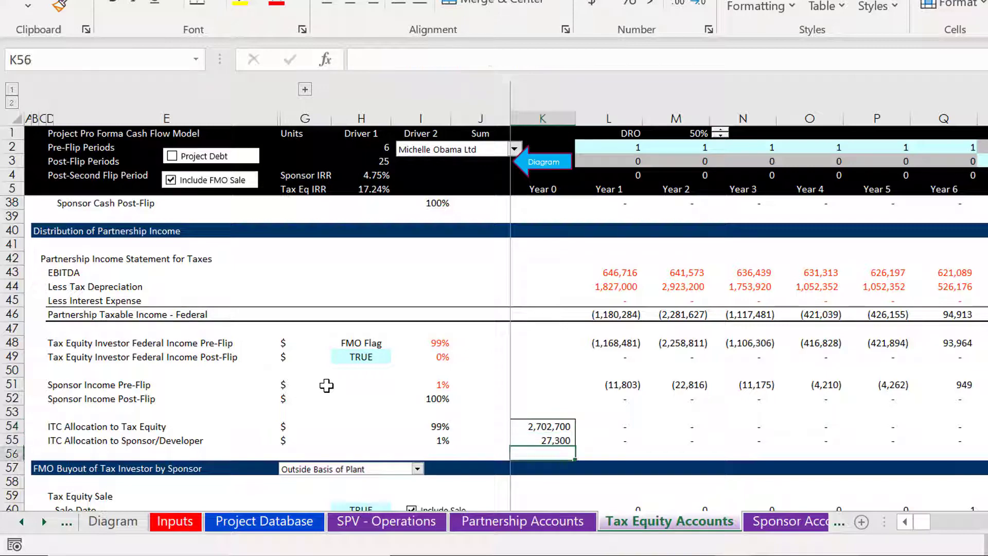
key("Down")
key("Down")
key("Down")
key("Down")
key("Down")
key("Down")
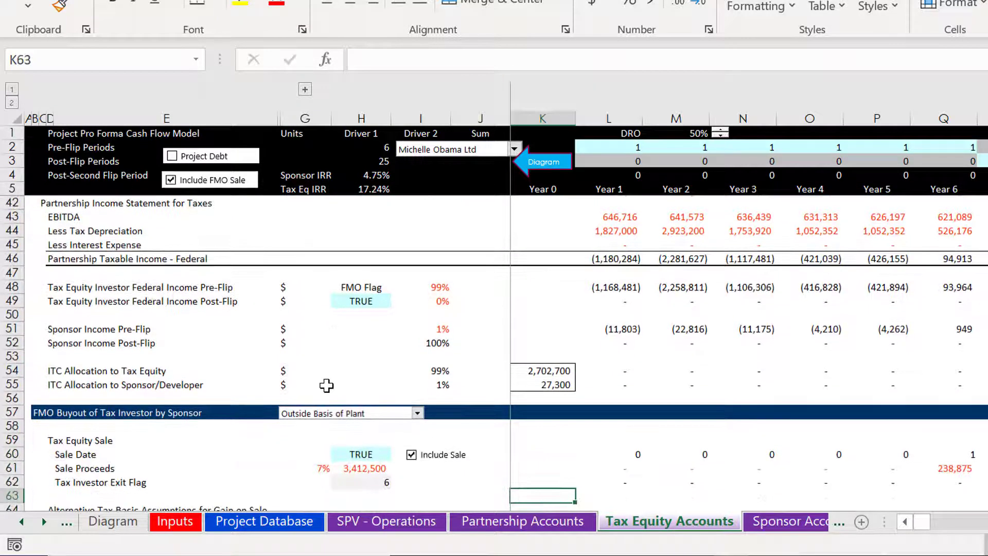
key("Up")
key("Up")
key("Left")
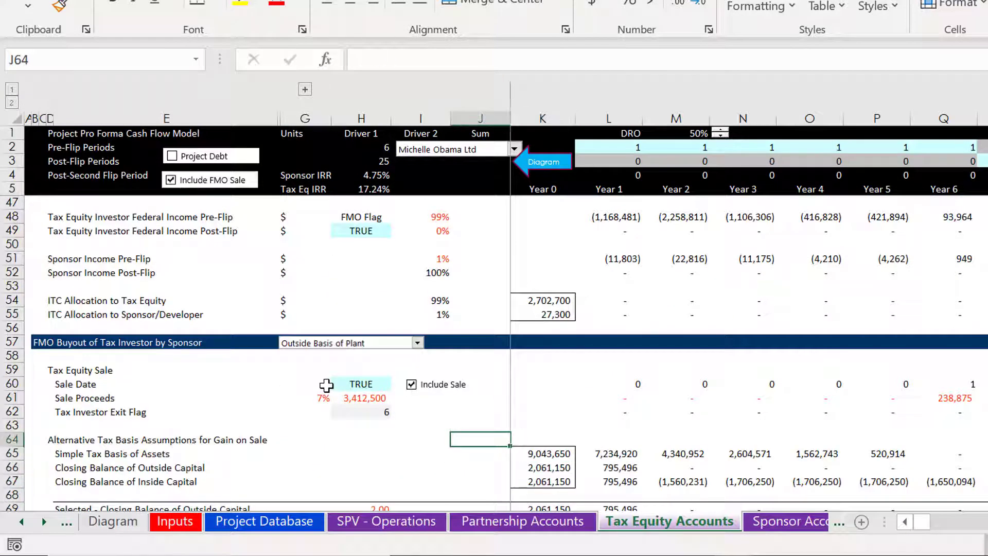
key("Page_Up")
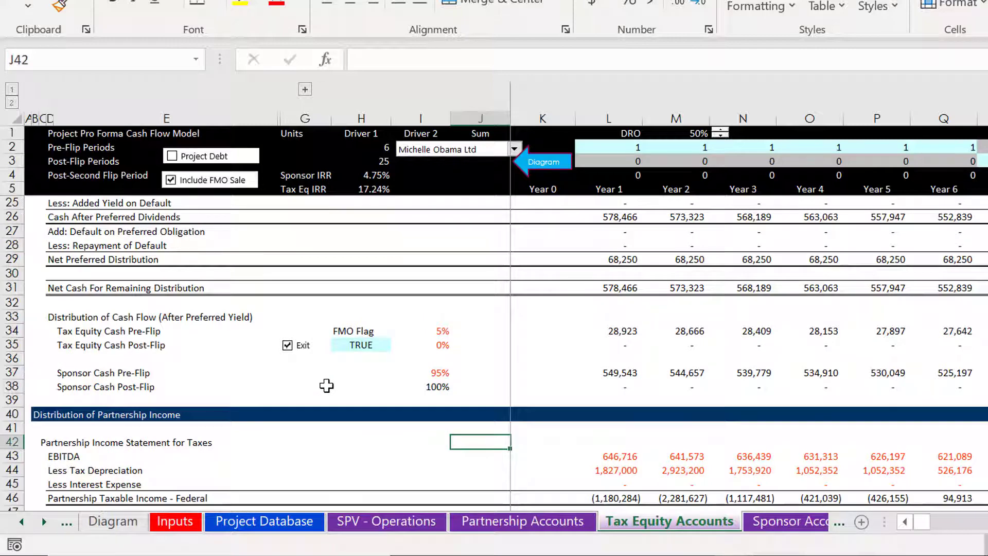
key("Down")
key("Down")
key("Down")
key("Down")
key("Down")
key("Down")
key("Down")
key("Down")
key("Down")
key("Down")
key("Down")
key("Down")
key("Down")
key("Down")
key("Down")
key("Down")
key("Down")
key("Down")
key("Down")
key("Down")
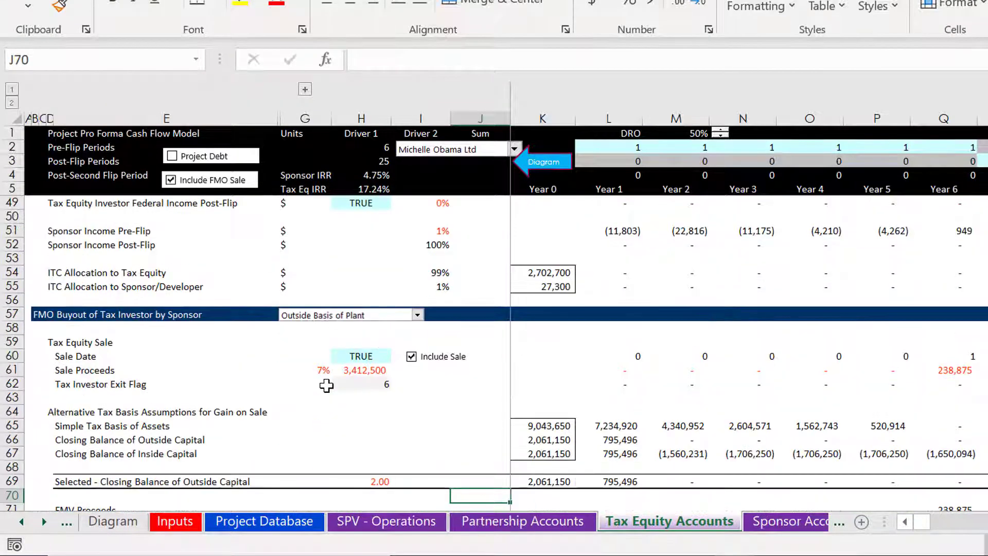
key("Down")
key("Down")
key("Up")
key("Up")
key("Up")
key("Up")
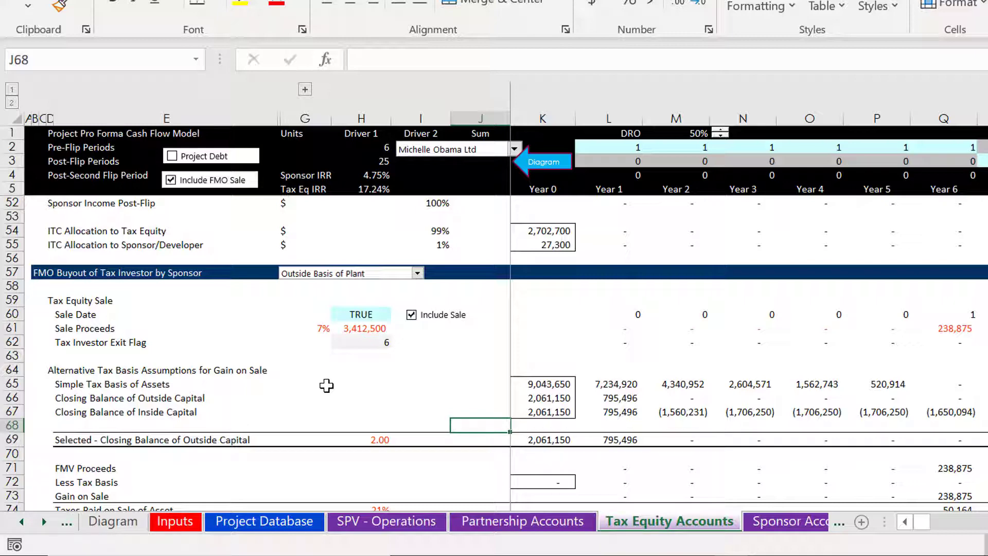
Step: Examine the Sale Date flag formulas in row 60 across the yearly columns
key("Up")
key("Up")
key("Up")
key("Up")
key("Up")
key("Up")
key("Up")
key("Up")
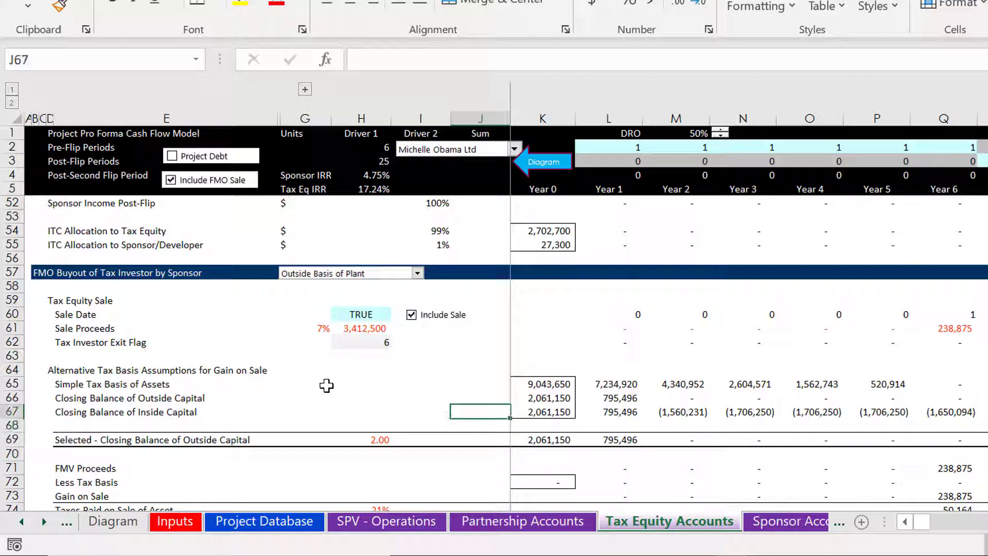
key("Right")
key("Right")
key("Right")
key("Right")
key("Right")
key("Right")
key("Right")
key("Right")
key("Right")
key("Right")
key("Right")
key("Right")
key("Right")
key("Right")
key("Right")
key("Right")
key("Right")
key("Right")
key("Right")
key("Right")
key("Right")
key("Right")
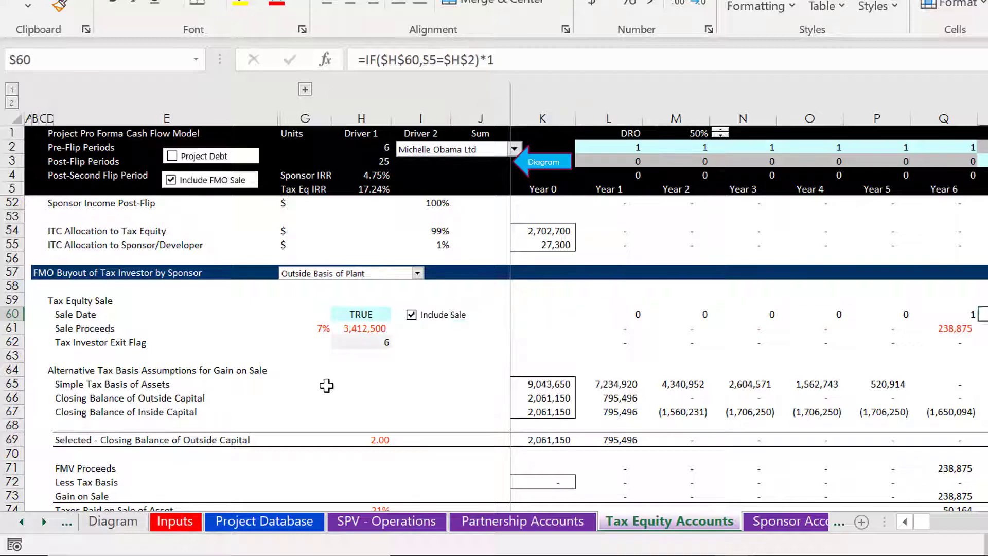
key("Left")
key("Left")
key("Left")
key("Left")
key("Left")
key("Left")
key("Left")
key("Left")
key("Left")
key("Left")
key("Left")
key("Left")
key("Left")
key("Left")
key("Left")
key("Left")
key("Left")
key("Left")
key("Left")
key("Left")
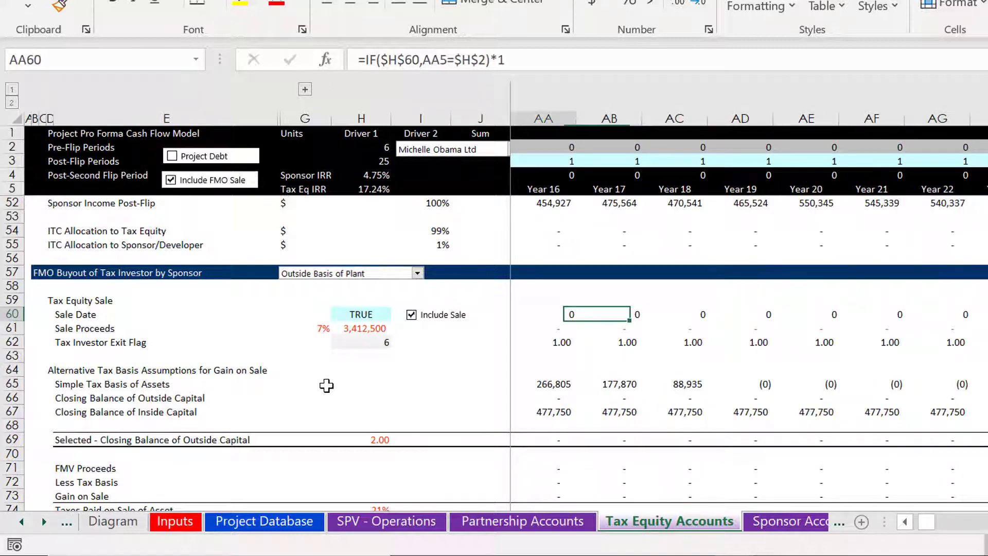
key("Right")
key("Right")
key("Right")
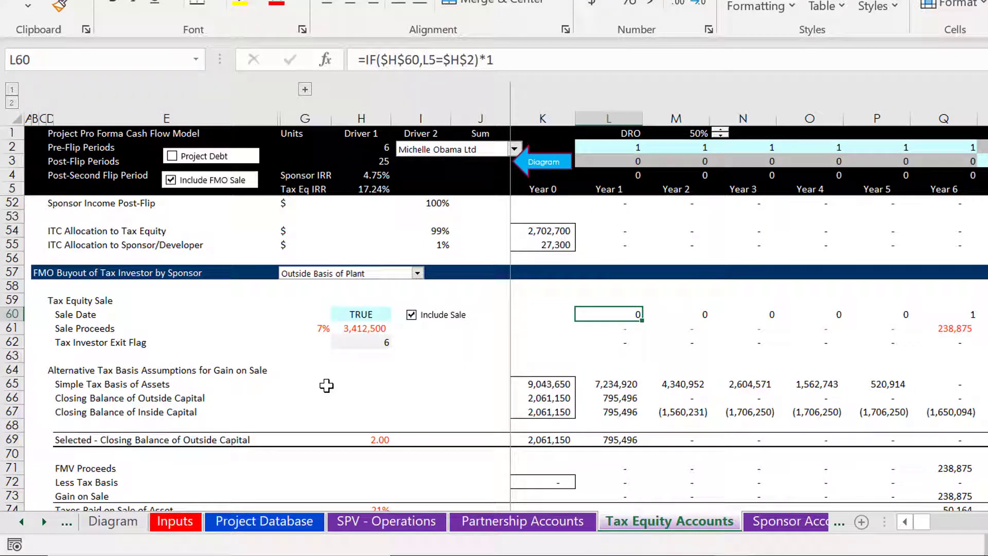
Step: Check the source formulas of the Sale Date flag in H60 and the Sale Proceeds driver in H61
key("Left")
key("Left")
key("Left")
key("Left")
key("Left")
key("Left")
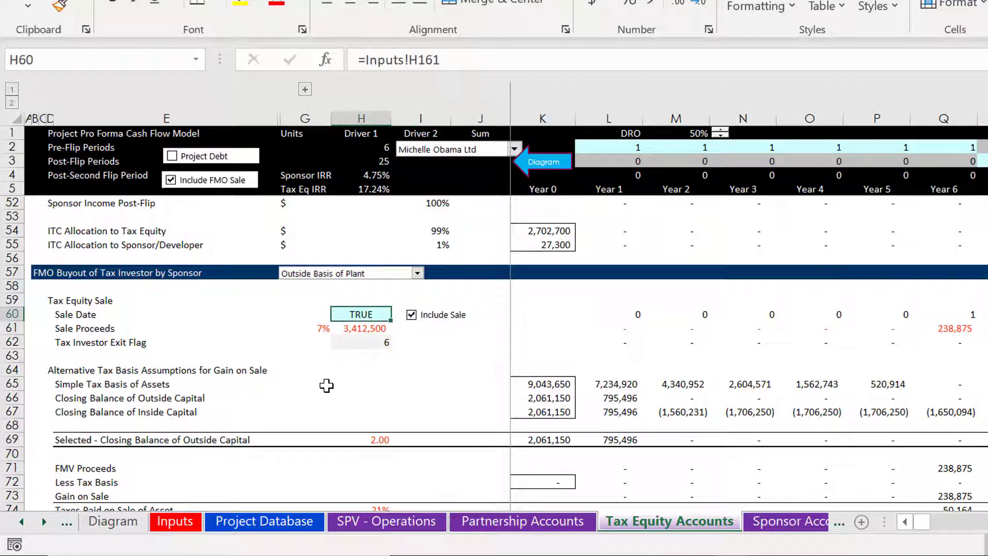
key("Right")
key("Right")
key("Down")
key("Left")
key("Left")
key("Right")
key("Right")
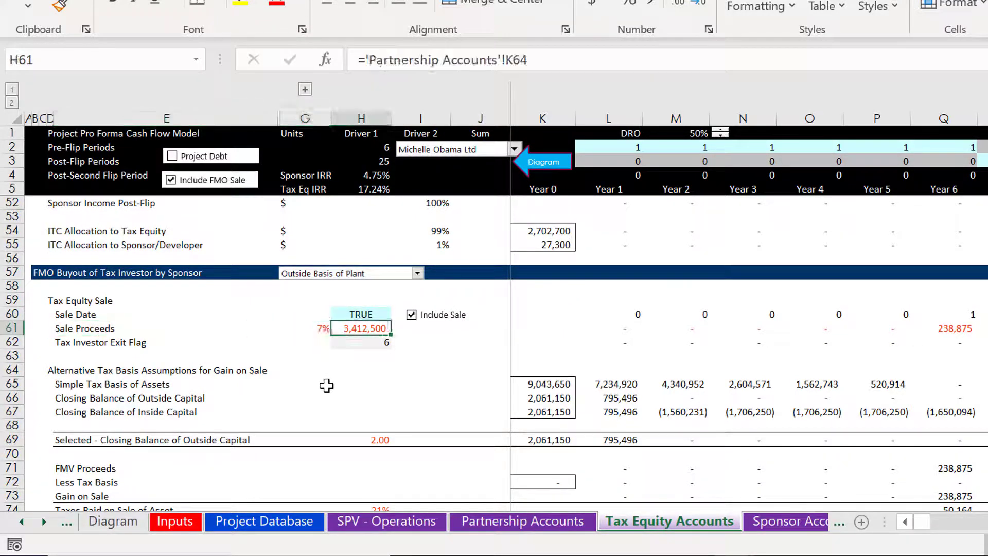
Step: Examine the Sale Proceeds formulas in row 61 from the driver columns across to Year 7
key("Left")
key("Right")
key("Right")
key("Right")
key("Right")
key("Right")
key("Right")
key("Right")
key("Right")
key("Right")
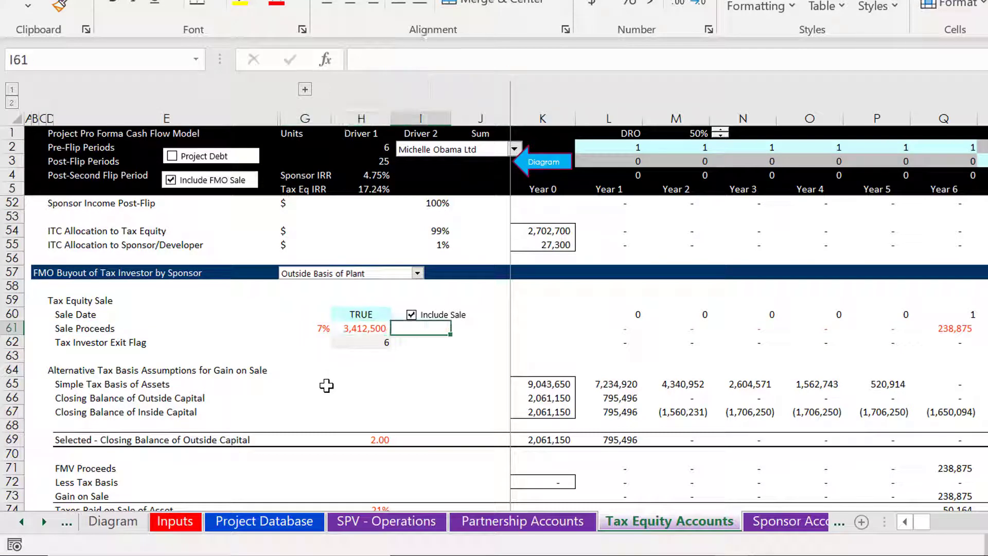
key("Right")
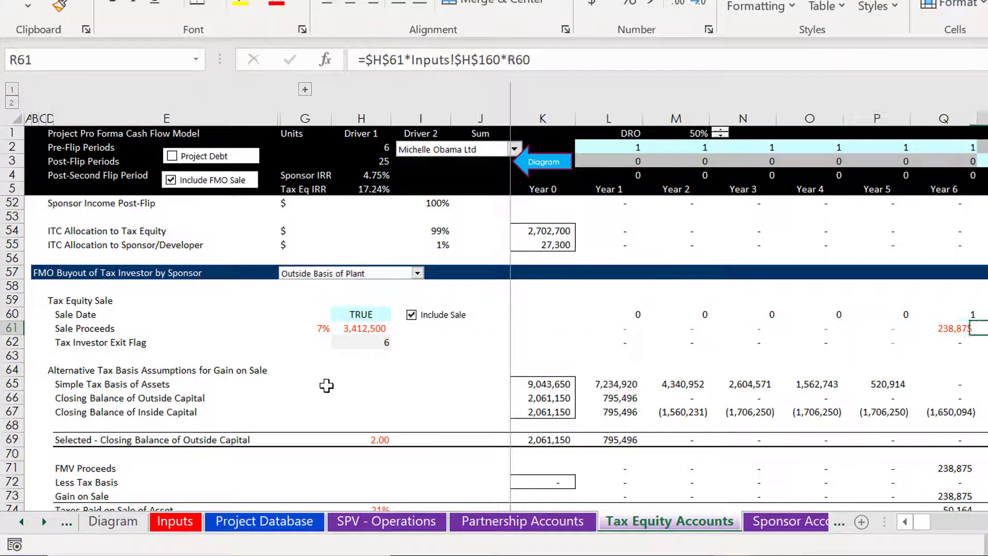
Step: Compare the Tax Investor Exit Flag formulas in row 62 for Year 6 and Year 7
key("Down")
key("ctrl+Left")
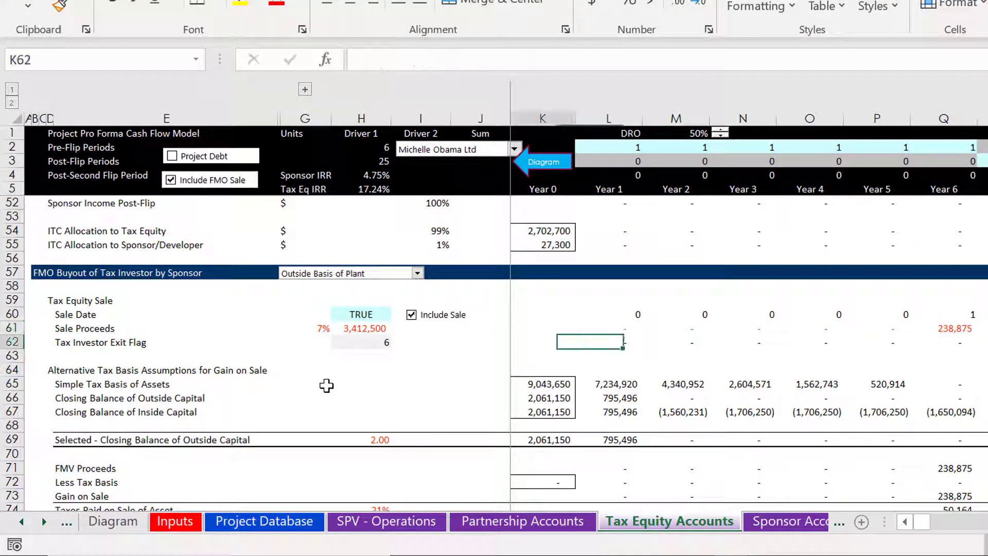
key("ctrl+Left")
key("Left")
key("Left")
key("Right")
key("Right")
key("Right")
key("Right")
key("Right")
key("Right")
key("Right")
key("Right")
key("Right")
key("Right")
key("Right")
key("Right")
key("Right")
key("Right")
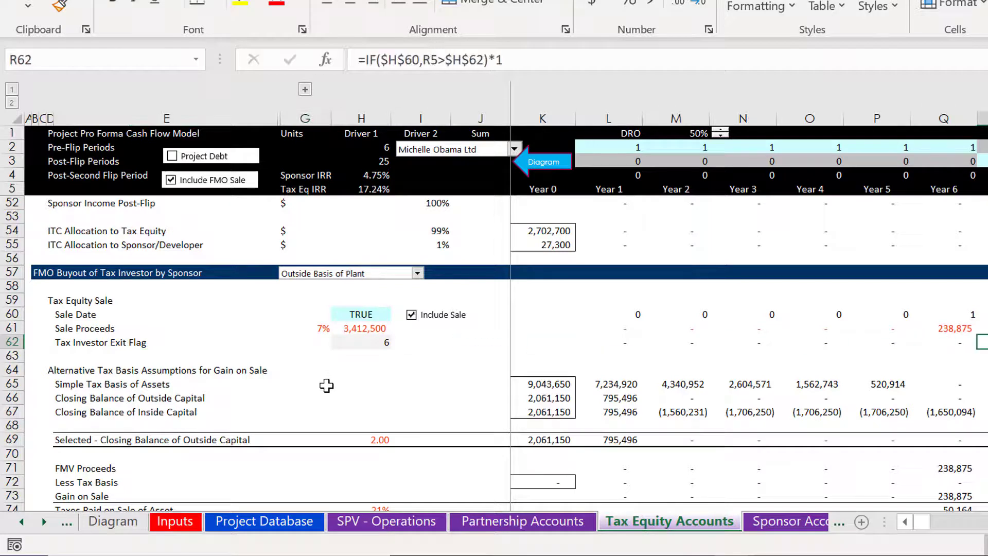
key("Left")
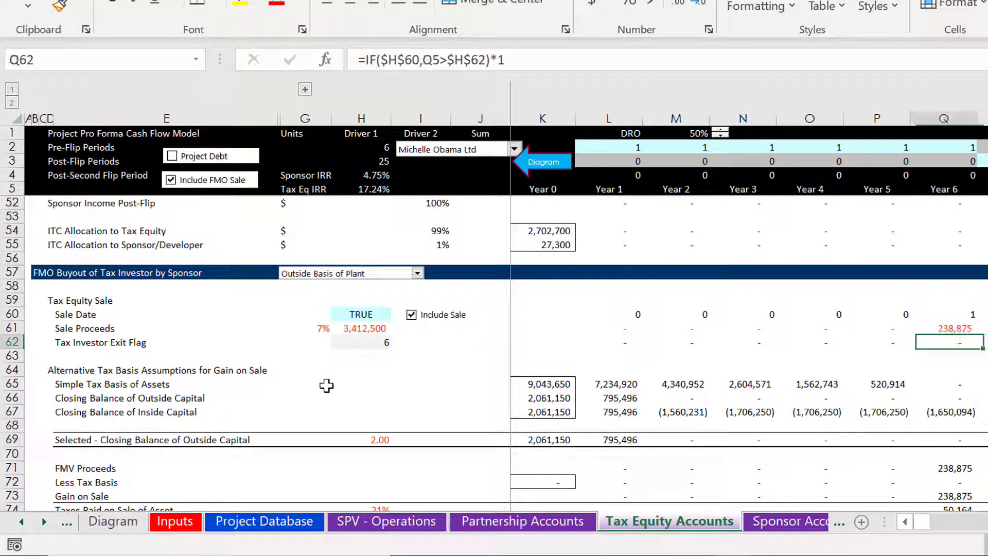
Step: Follow the Tax Investor Exit Flag in row 62 through the years after the sale
key("Left")
key("ctrl+Left")
key("ctrl+Left")
key("ctrl+Left")
key("Right")
key("Right")
key("Right")
key("Right")
key("Right")
key("Right")
key("Right")
key("Right")
key("Right")
key("Right")
key("Right")
key("Right")
key("Right")
key("Right")
key("Right")
key("Right")
key("Right")
key("Right")
key("Right")
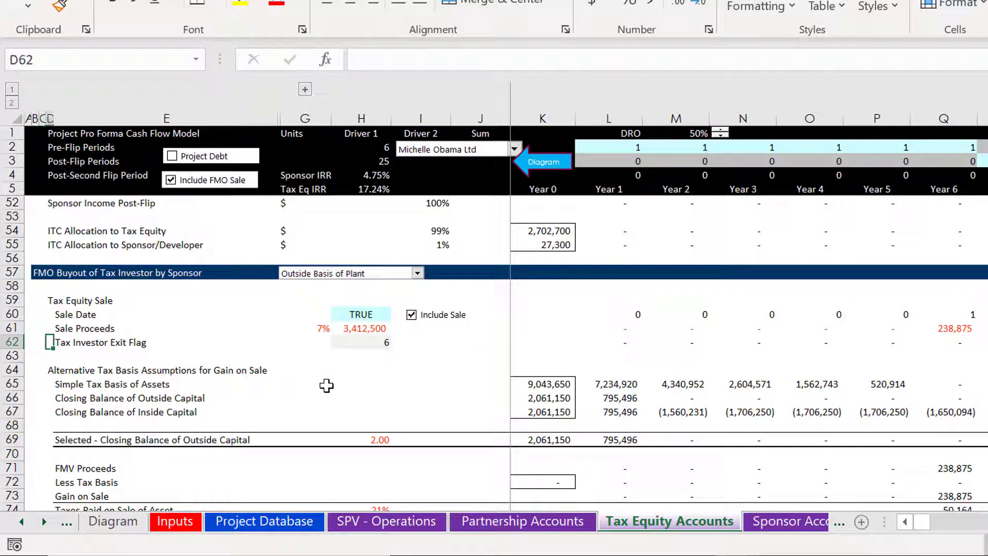
key("Right")
key("Right")
key("Right")
key("Right")
key("Right")
key("Right")
key("Right")
key("Right")
key("Right")
key("Right")
key("Right")
key("Right")
key("Right")
key("Right")
key("Right")
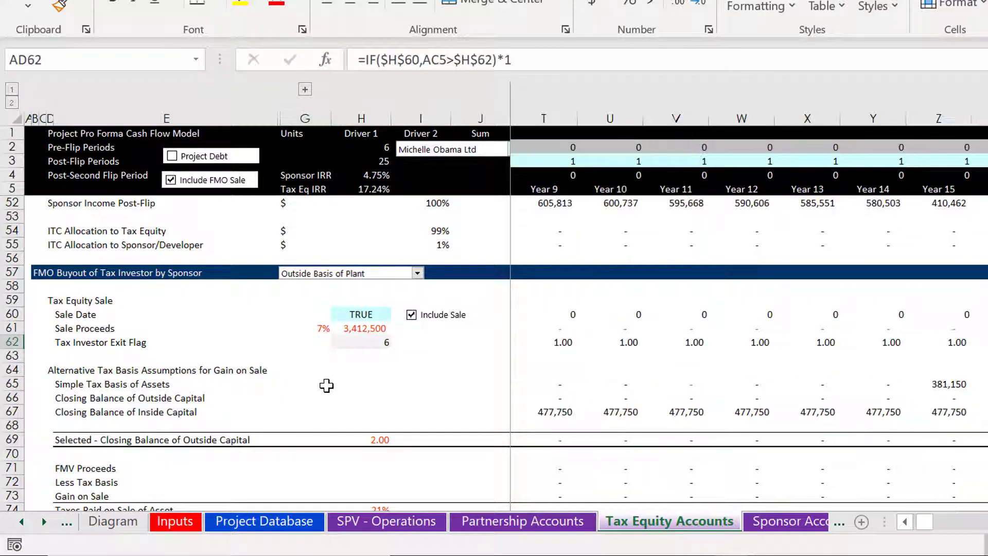
key("Left")
key("Left")
key("Left")
key("Left")
key("Left")
key("Left")
key("Left")
key("Left")
key("Left")
key("Left")
key("Left")
key("Left")
key("Left")
key("Left")
key("Left")
key("Left")
key("Left")
key("Left")
key("ctrl+Left")
key("ctrl+Left")
key("ctrl+Left")
key("ctrl+Left")
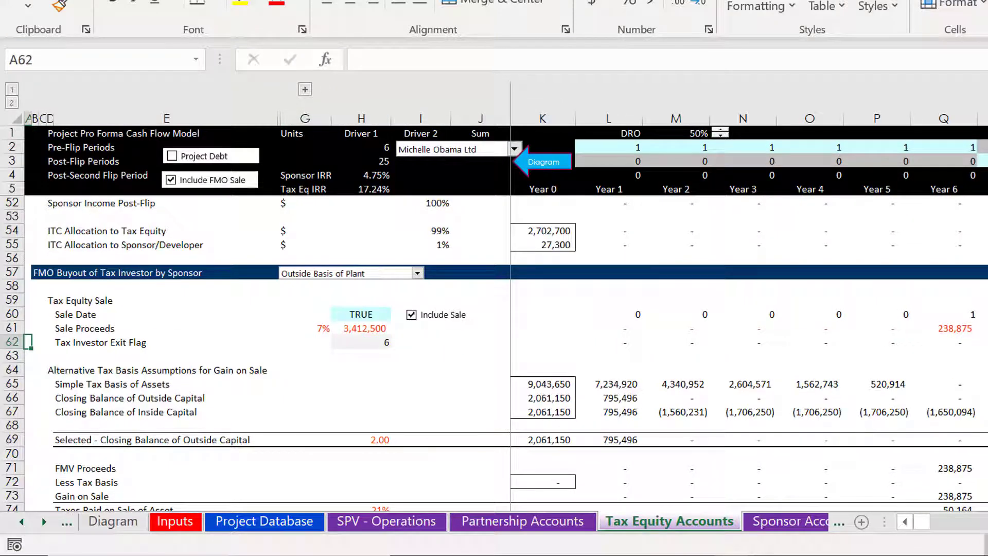
Step: Apply grey and light-blue flag shading to the Sale Date and Tax Investor Exit Flag rows across all years
key("F10")
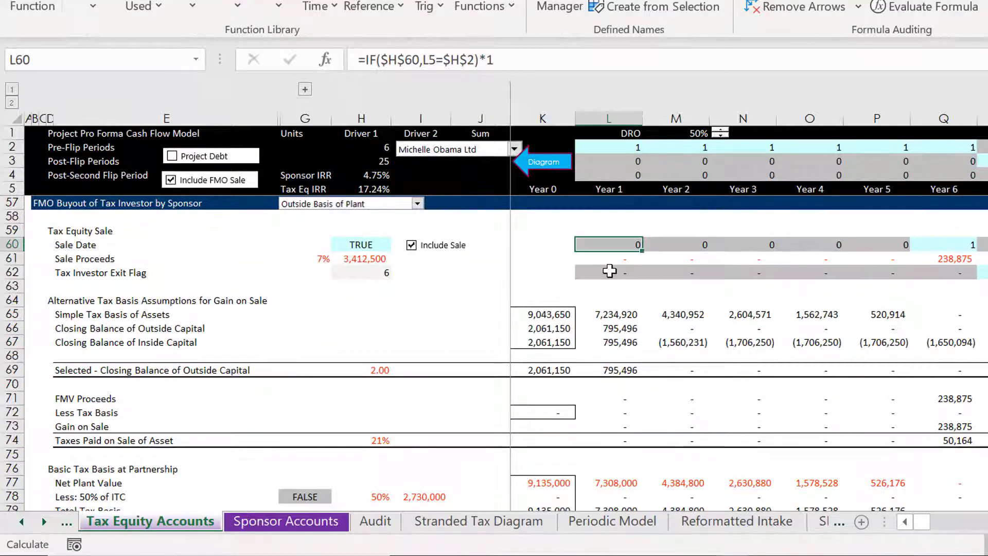
key("ctrl+shift+Right")
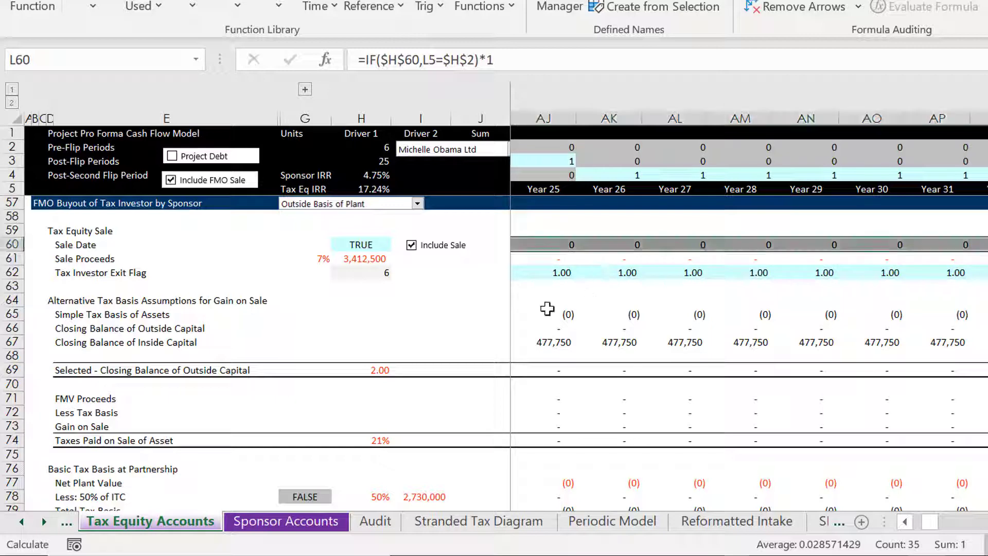
key("Left")
key("Left")
key("Right")
key("Right")
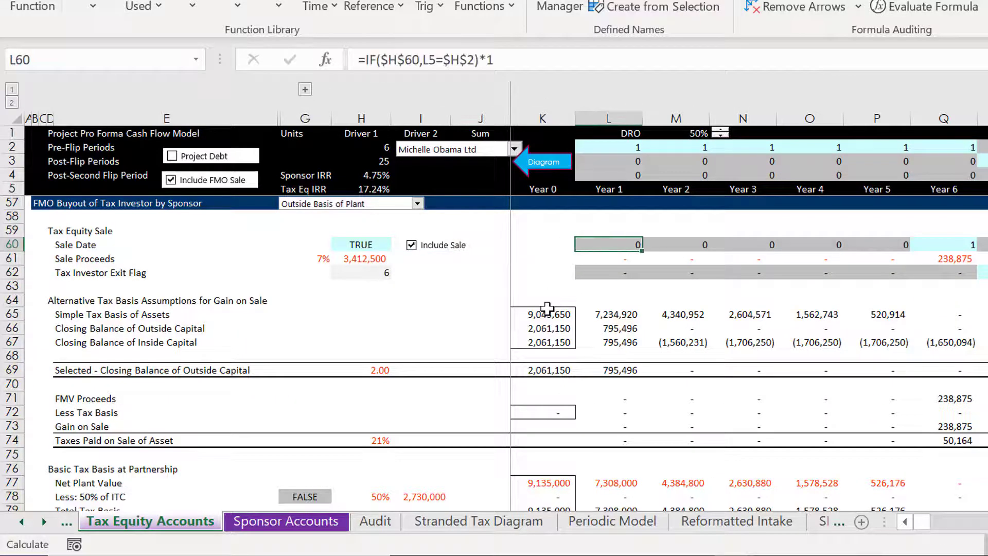
Step: Examine the Sale Date flag, sale proceeds and exit flag formulas in the Year 6 column
key("Right")
key("Right")
key("Right")
key("Right")
key("Right")
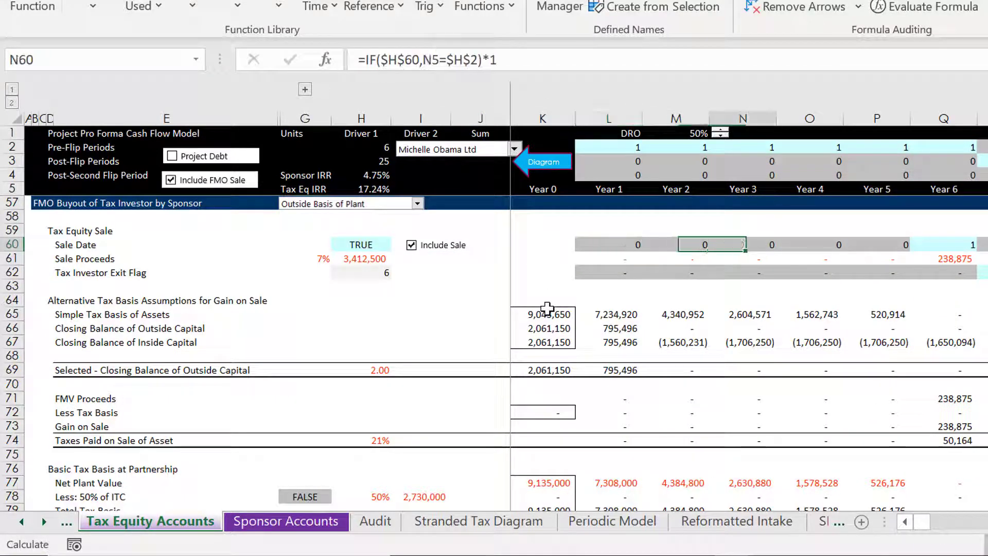
key("Down")
key("Down")
key("Up")
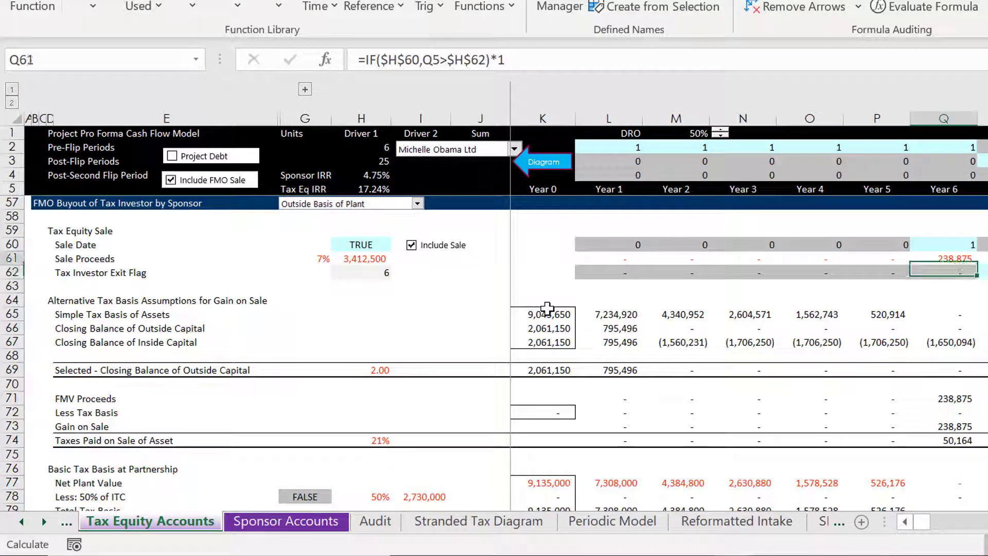
key("Up")
key("Down")
key("Down")
key("Down")
key("Down")
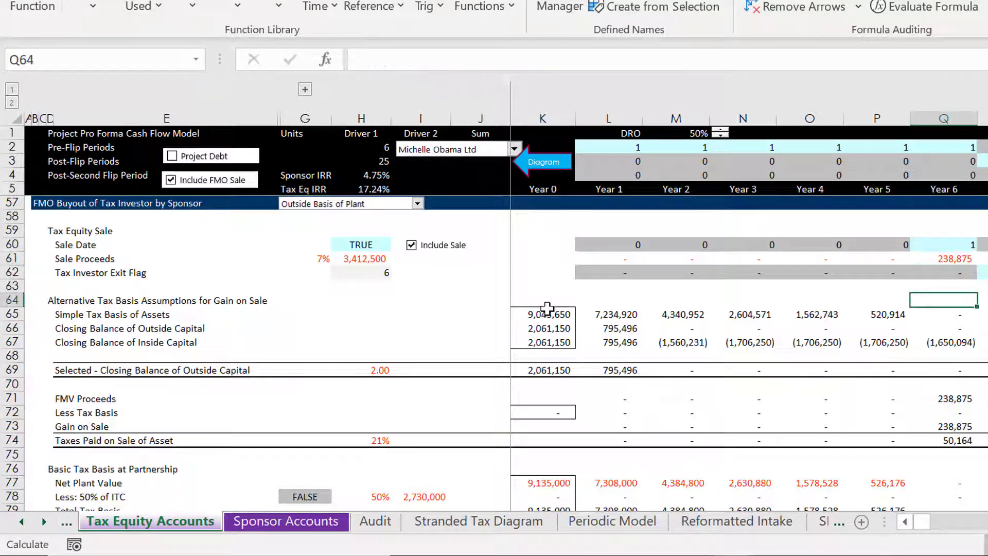
Step: Extend the label in E61 to read "Sale Proceeds to Tax Investor"
key("Left")
key("Home")
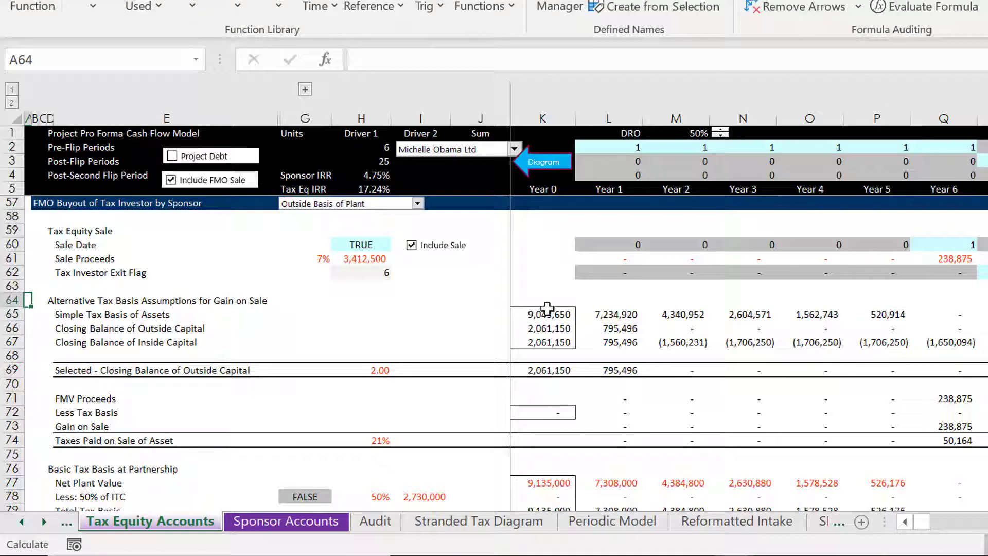
key("Up")
key("Up")
key("Up")
key("Up")
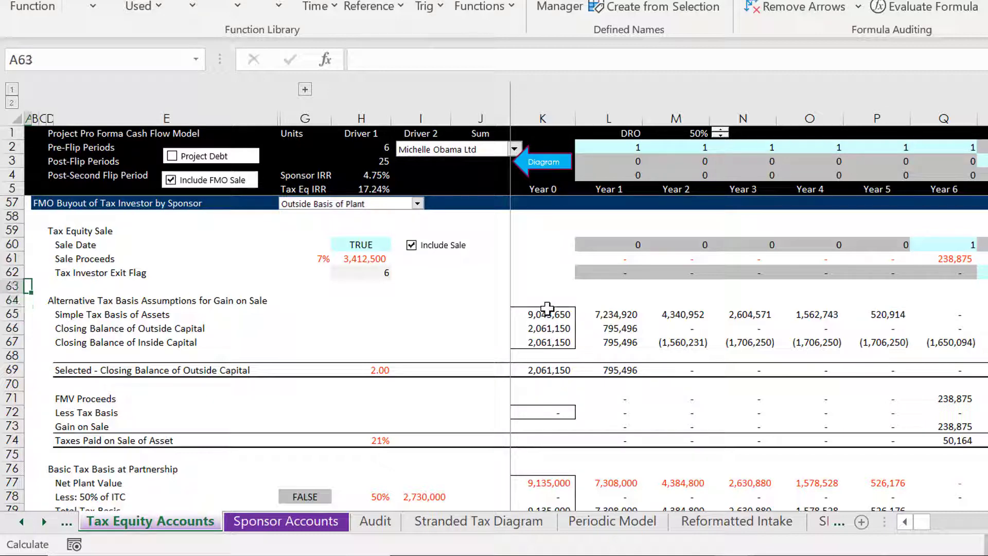
key("Down")
key("Right")
key("Right")
key("Right")
key("Right")
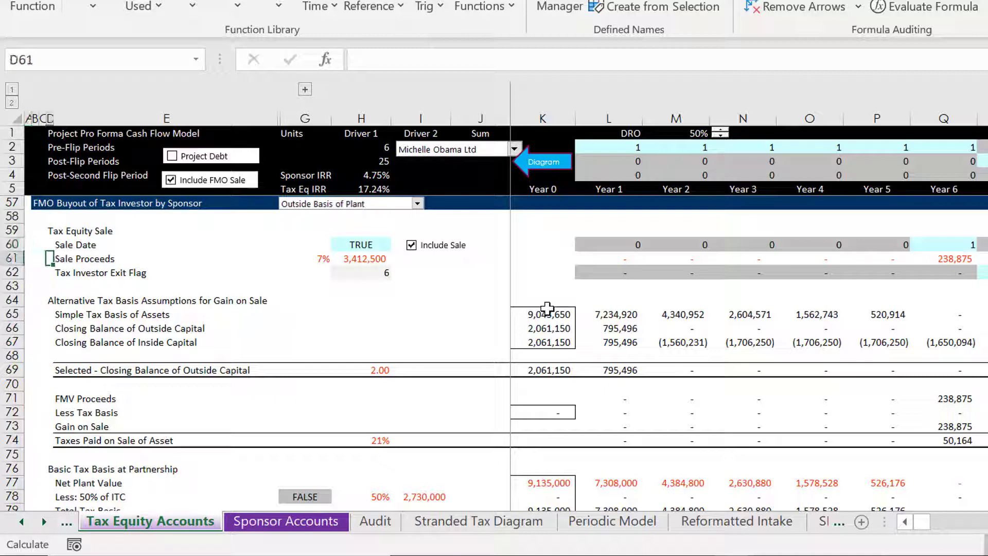
key("F2")
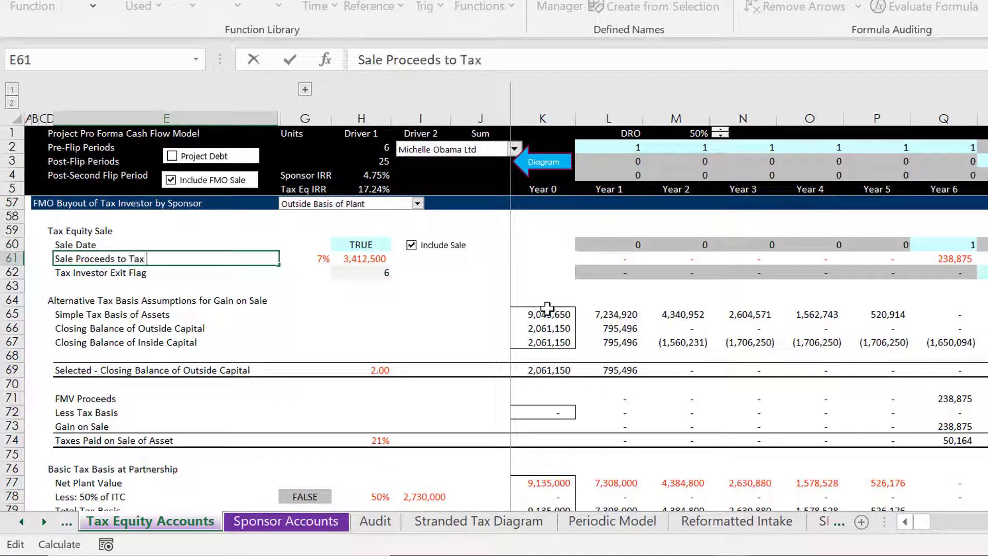
type("to Tax Investor")
key("ctrl+Return")
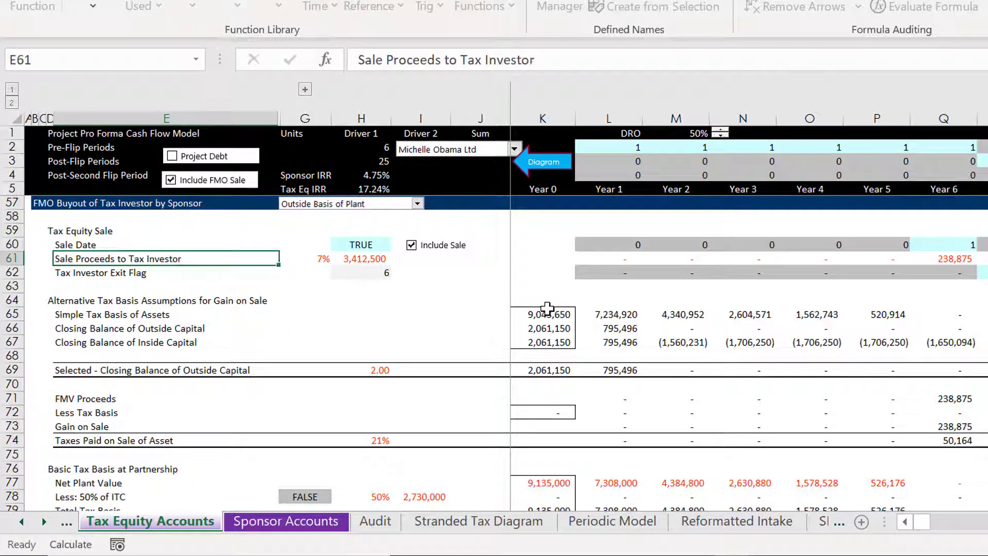
Step: Check the tax investor's sale proceeds in row 61 and the exit flag formula in Q62
key("Down")
key("Up")
key("Right")
key("Right")
key("Right")
key("Right")
key("Right")
key("Right")
key("Right")
key("Right")
key("Right")
key("Right")
key("Right")
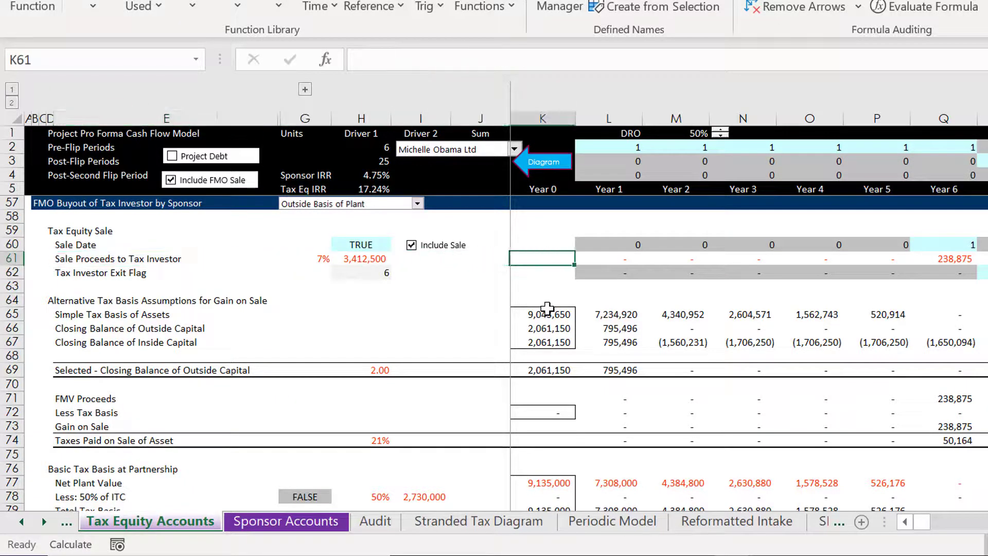
key("Down")
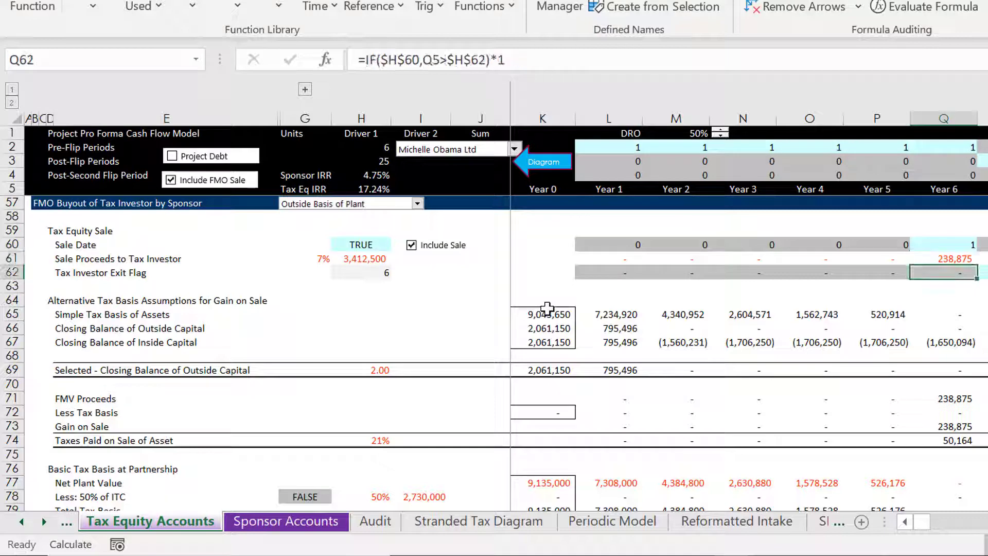
Step: Examine the Simple Tax Basis of Assets row under the alternative tax basis assumptions
key("Down")
key("Down")
key("Left")
left_click(548, 308)
key("Left")
key("Left")
key("Left")
key("Left")
key("Left")
key("Left")
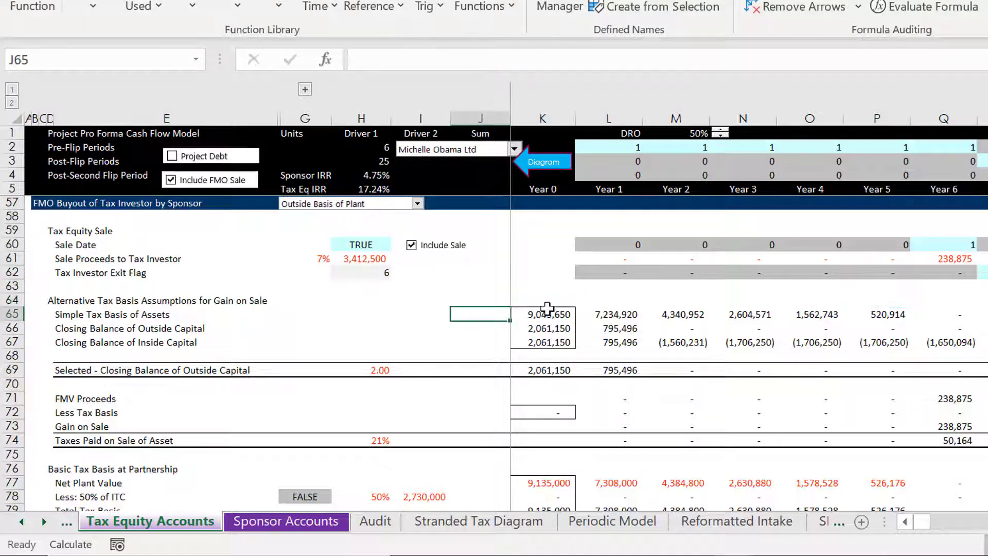
key("Right")
key("Right")
key("Right")
key("Right")
key("Right")
key("Right")
key("Right")
key("Right")
key("Right")
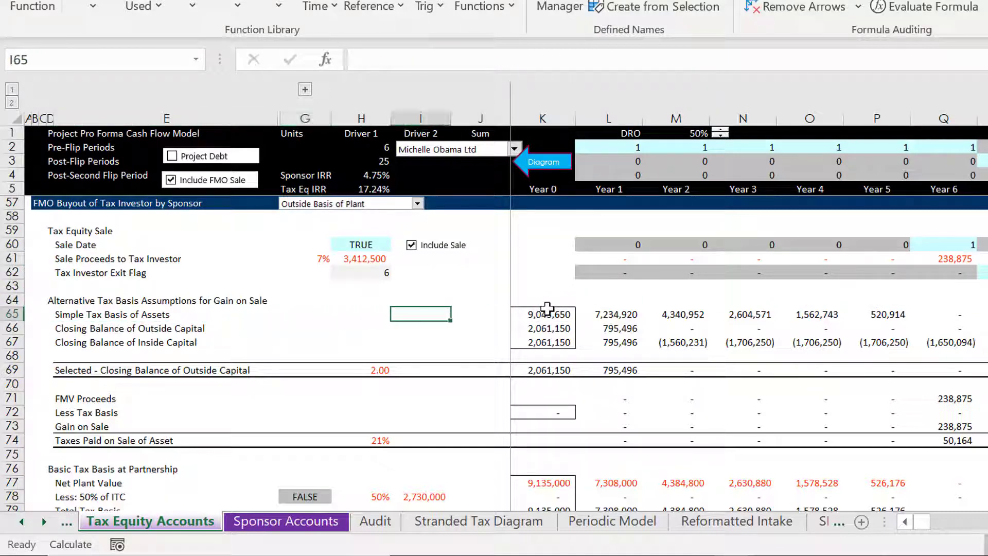
Step: Check the Year 6 tax basis formula of the assets in Q65
key("Left")
key("Left")
key("Left")
key("Left")
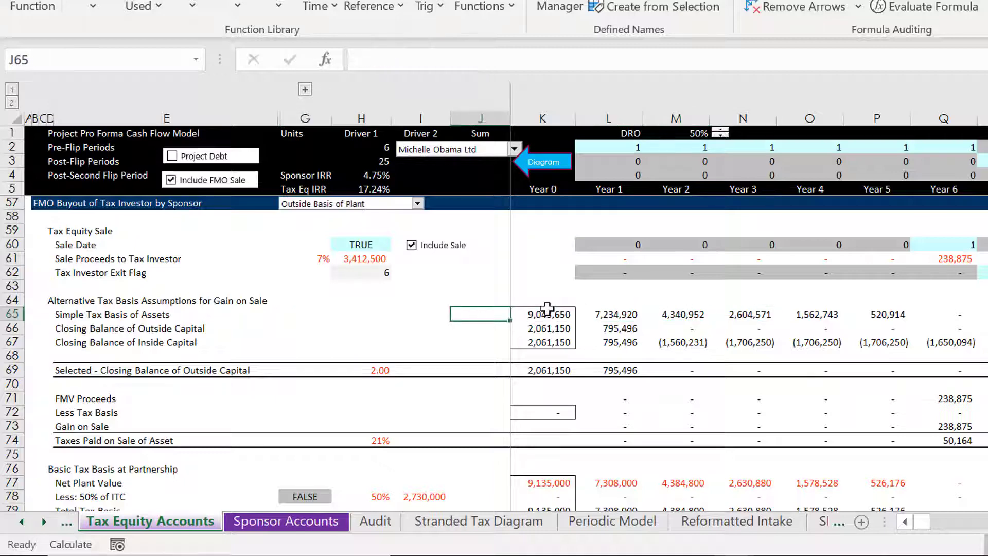
key("Right")
key("Right")
key("Right")
key("Right")
key("Right")
key("Right")
key("Right")
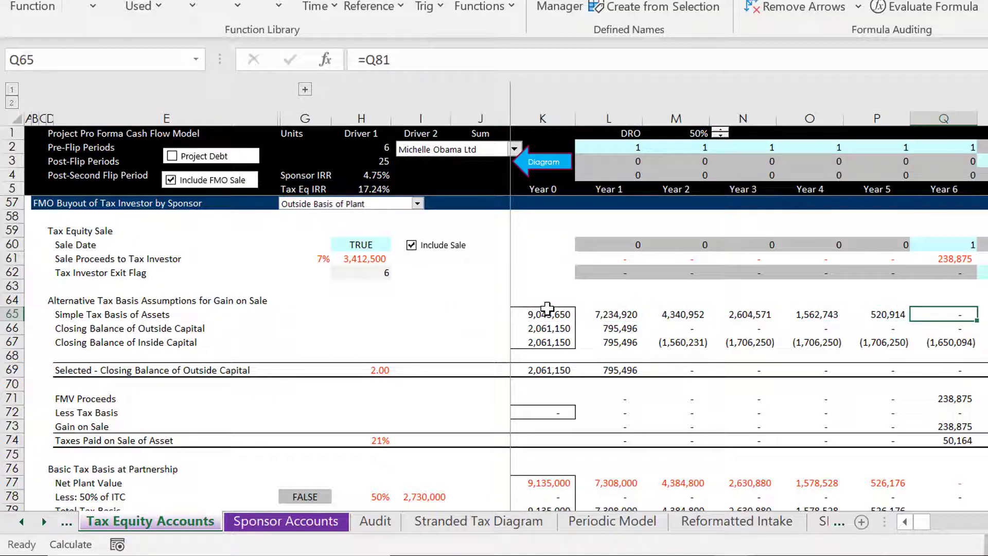
Step: Examine the Closing Balance of Outside Capital row and its yearly formulas in row 66
key("Down")
key("Left")
key("Left")
key("Left")
key("Left")
key("Left")
key("Left")
key("Left")
key("Left")
key("Left")
key("Left")
key("Left")
key("Left")
key("Left")
key("Left")
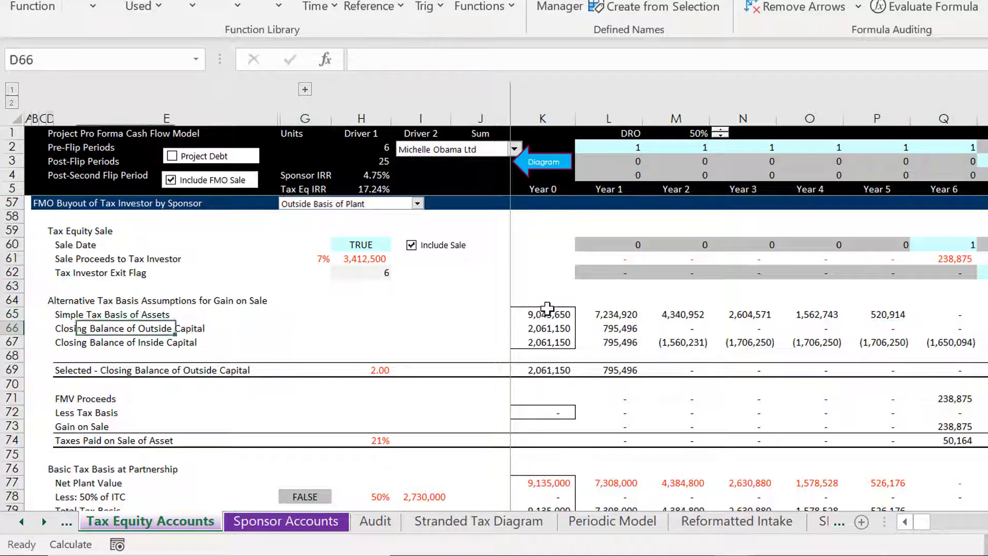
key("Right")
key("Right")
key("Right")
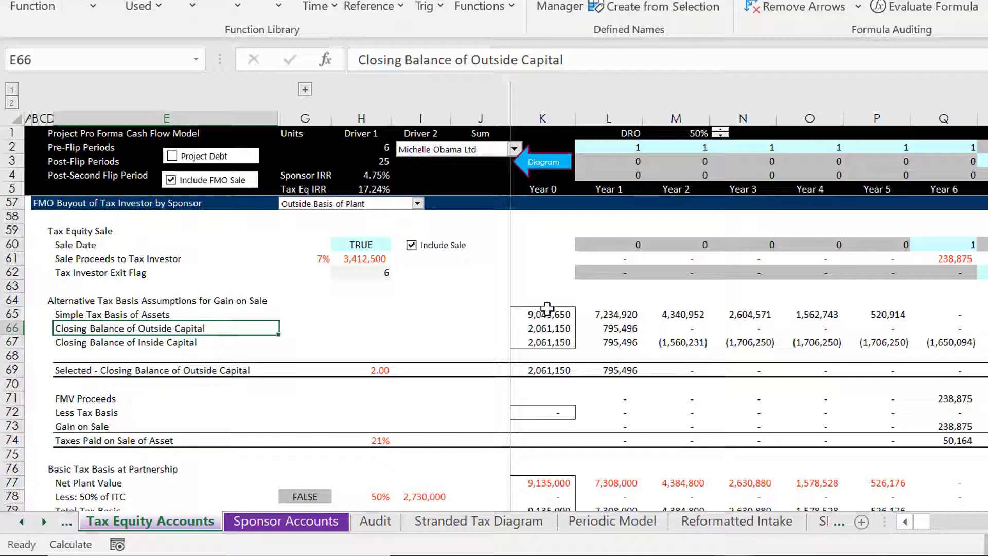
key("Right")
key("Right")
key("Right")
key("Right")
key("Right")
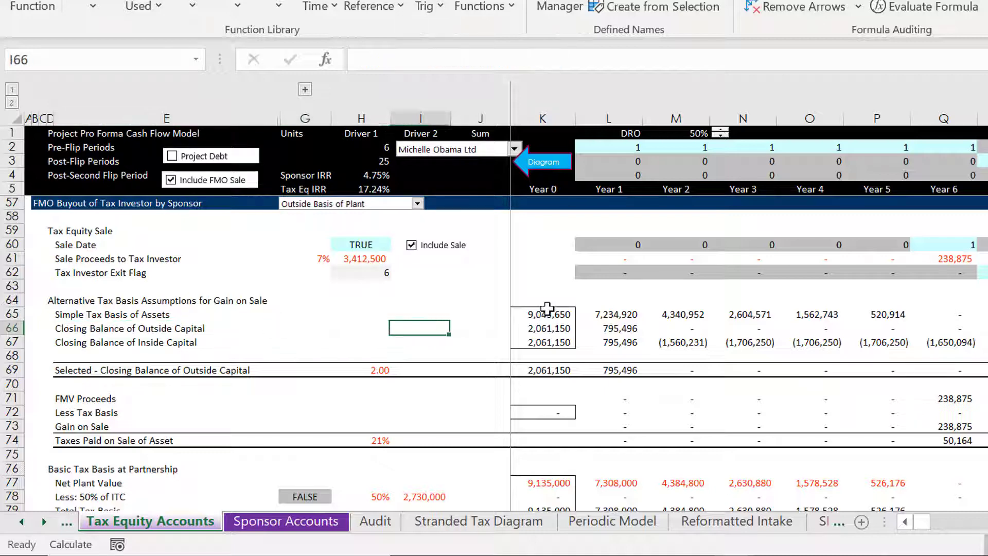
key("Right")
key("Right")
key("Right")
key("Right")
key("Right")
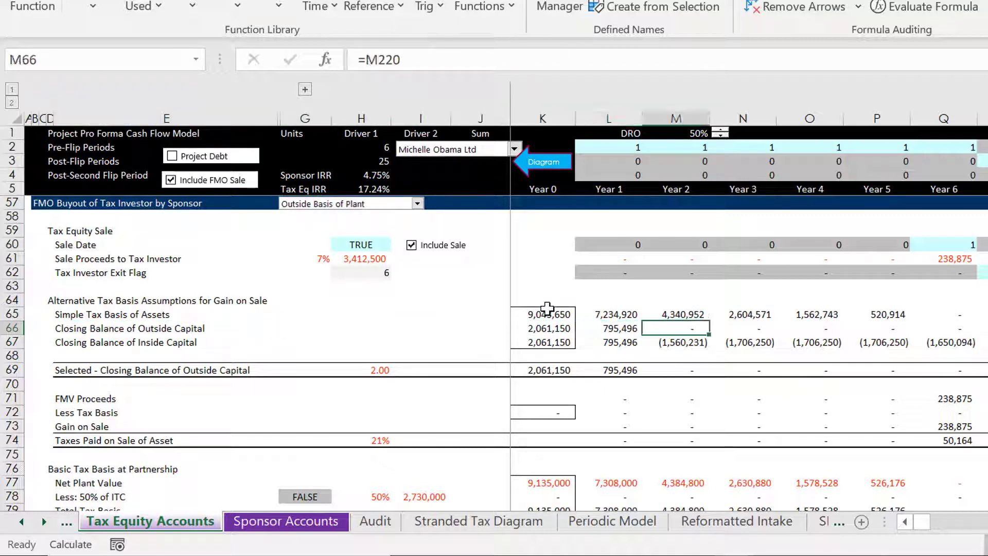
key("Left")
key("Left")
key("Left")
key("Left")
key("Left")
key("Left")
key("Left")
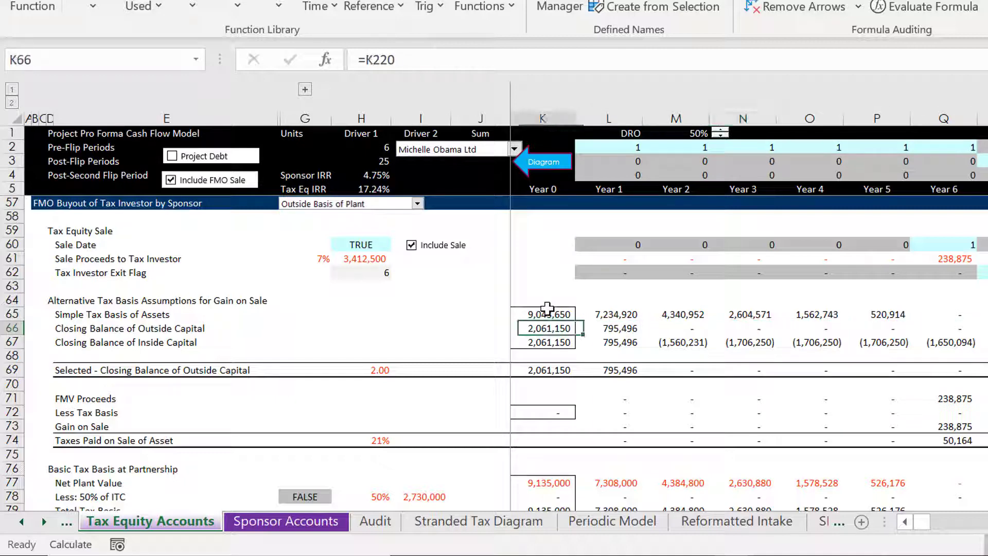
key("Right")
key("Right")
key("Right")
key("Right")
key("Right")
key("Right")
key("Right")
key("Right")
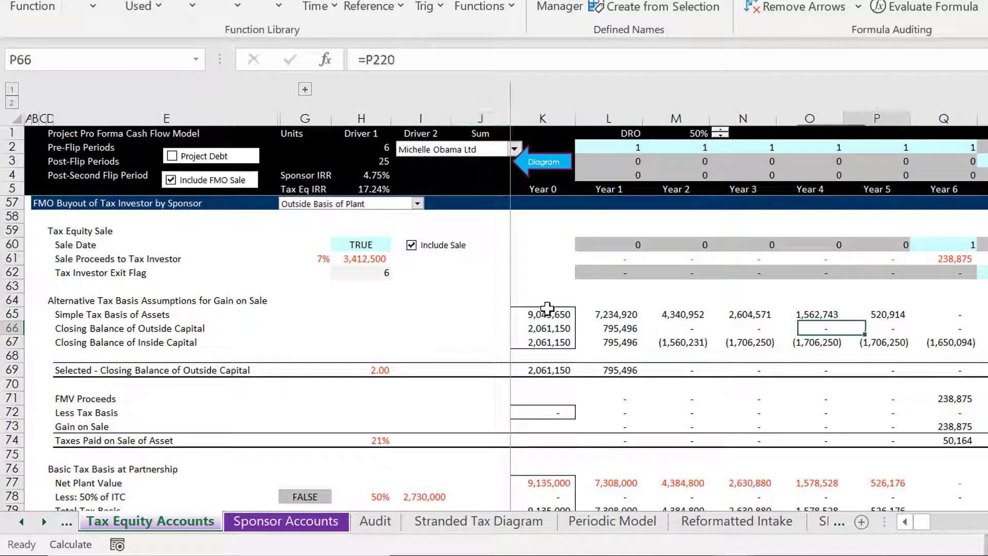
key("Left")
key("Left")
key("Left")
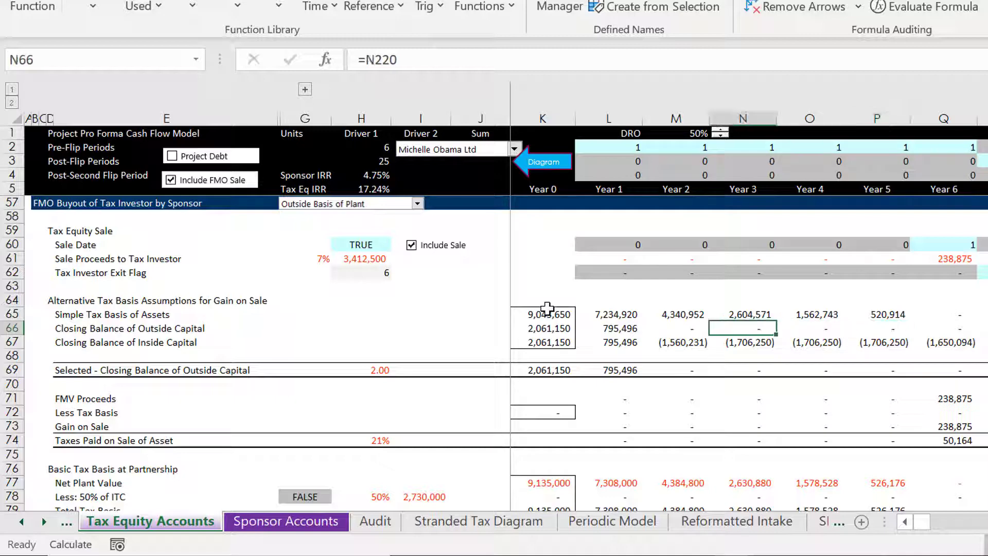
Step: Compare the Year 6 sale proceeds formula in Q61 with the outside capital balance in Q66
key("Right")
key("Right")
key("Right")
key("Up")
key("Up")
key("Up")
key("Up")
key("Up")
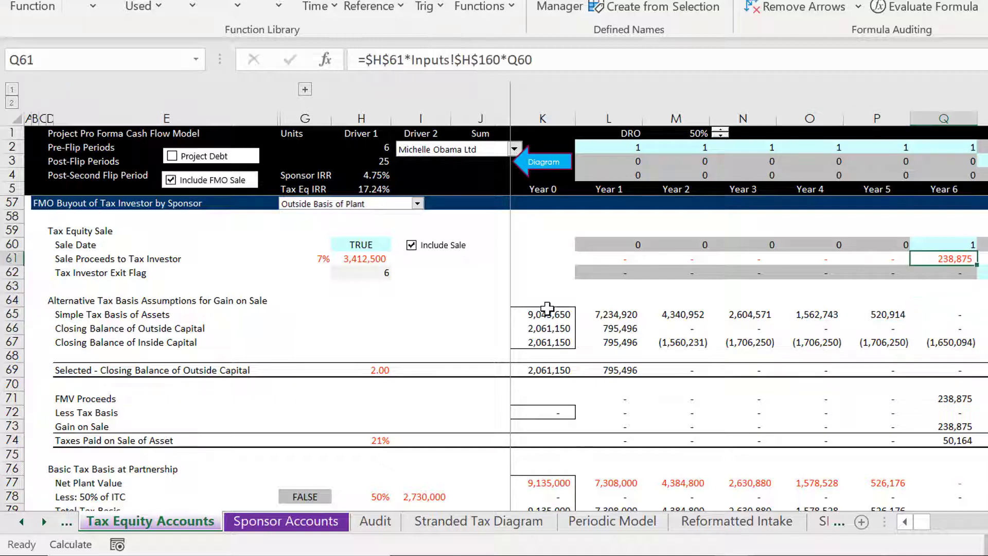
key("Down")
key("Down")
key("Down")
key("Down")
key("Down")
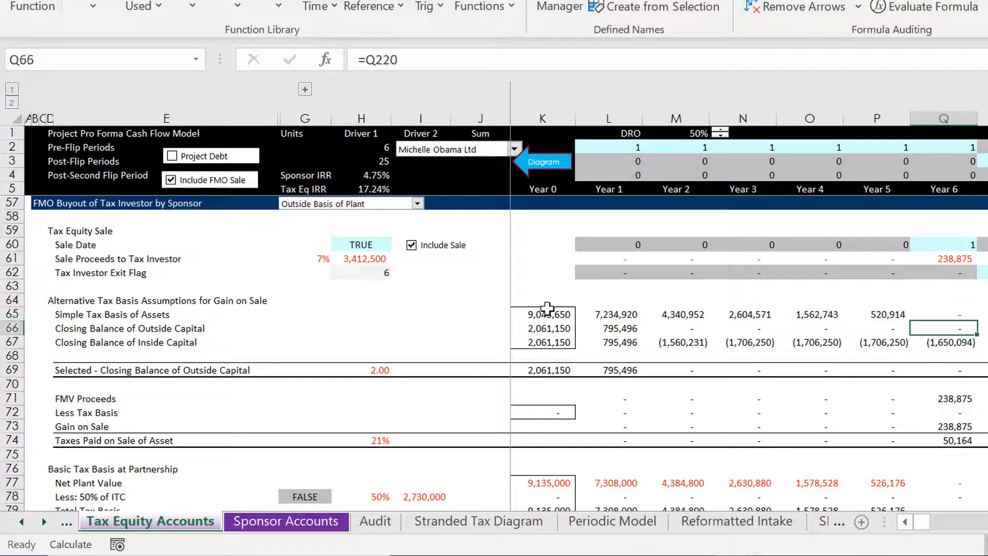
Step: Examine the Closing Balance of Inside Capital row, including its Year 6 formula in Q67
key("Down")
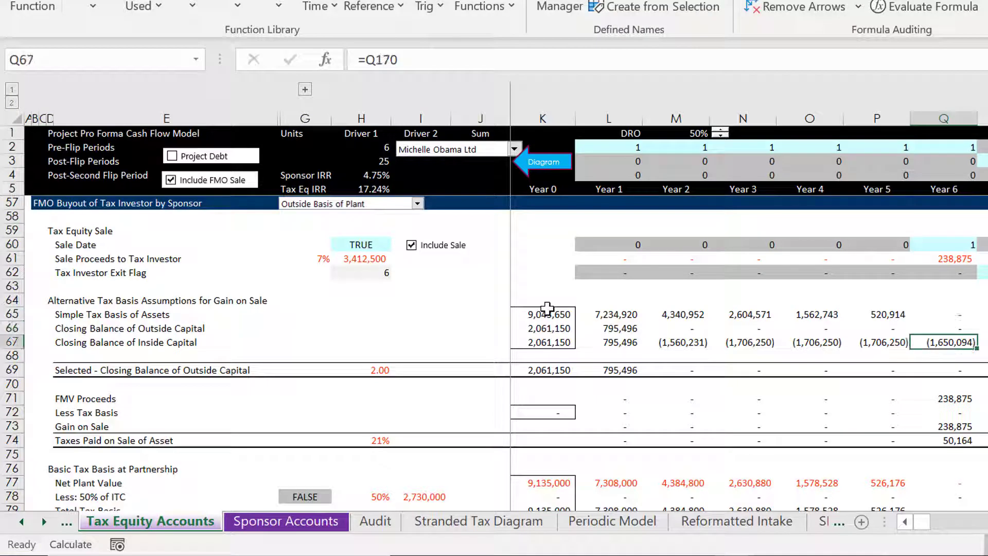
key("Left")
key("Home")
key("Right")
key("Right")
key("Right")
key("Right")
key("Right")
key("Right")
key("Right")
key("Right")
key("Right")
key("Right")
key("Right")
key("Right")
key("Right")
key("Right")
key("Right")
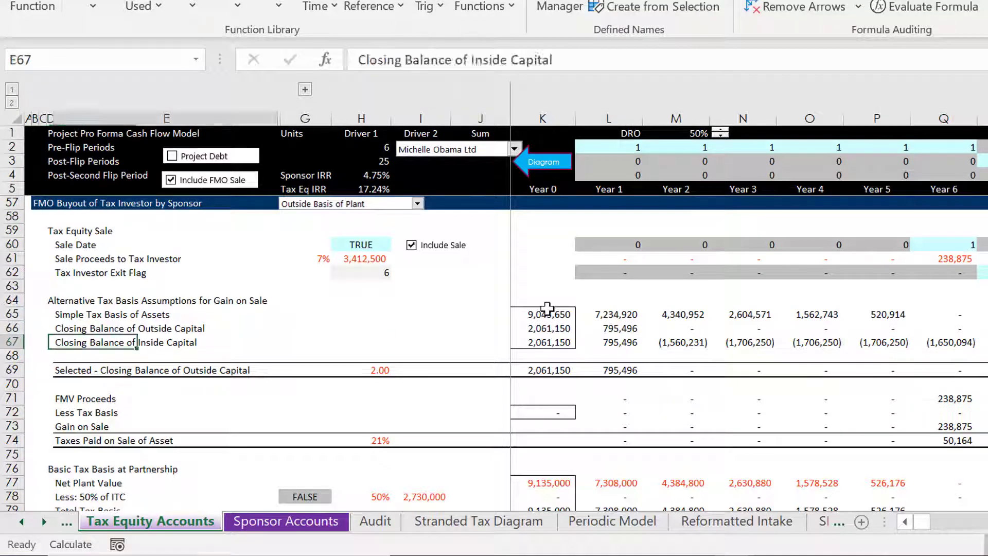
key("Left")
key("Right")
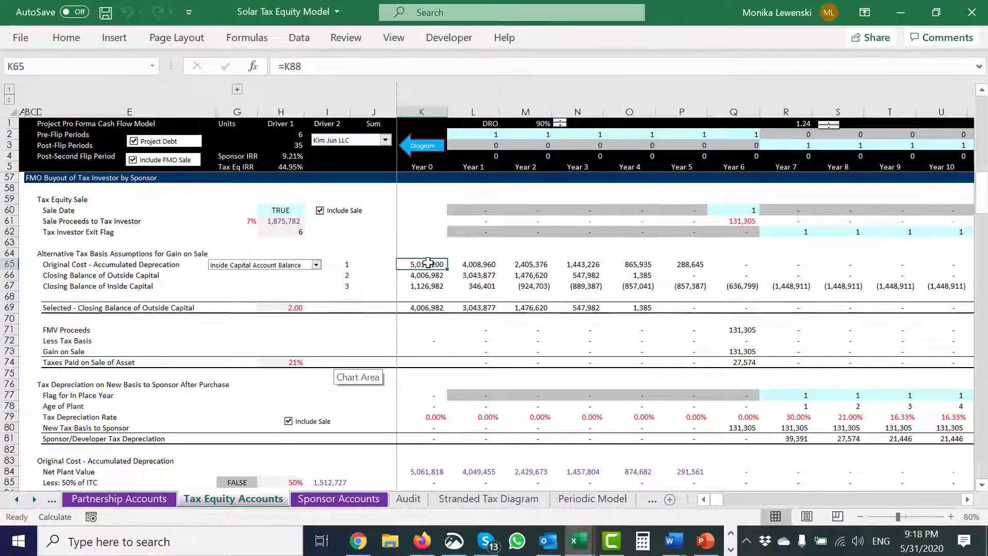
Step: Start a formula-based conditional formatting rule for the three tax basis rows 65 to 67 across all years from column K
key("shift+Down")
key("shift+Down")
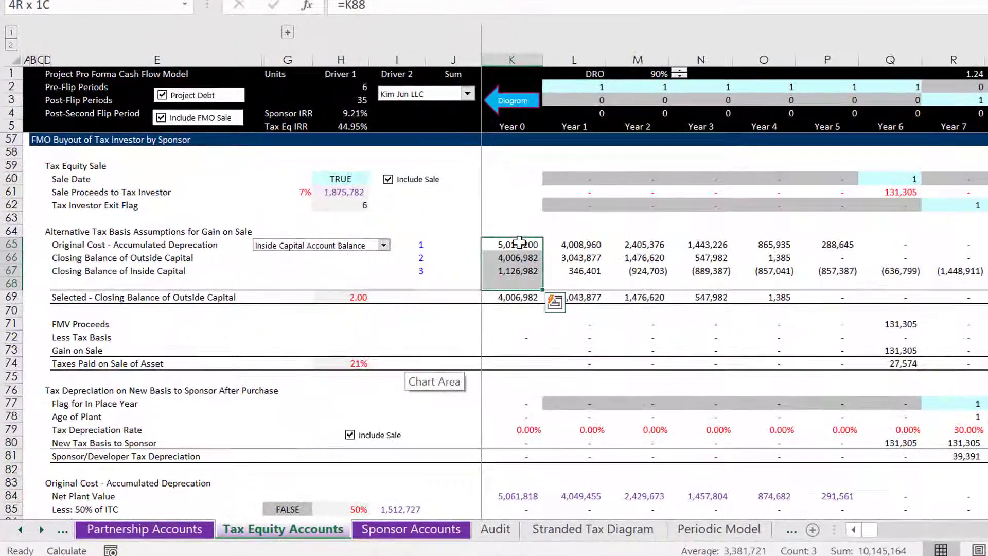
key("ctrl+shift+Right")
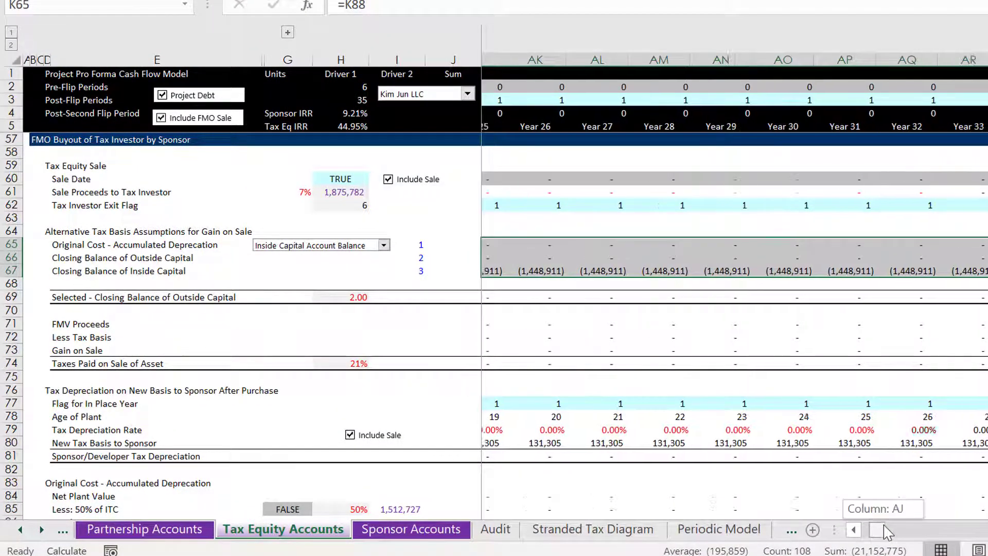
mouse_move(876, 529)
left_mouse_down()
mouse_move(870, 513)
mouse_move(875, 532)
mouse_move(816, 530)
mouse_move(870, 530)
left_mouse_up()
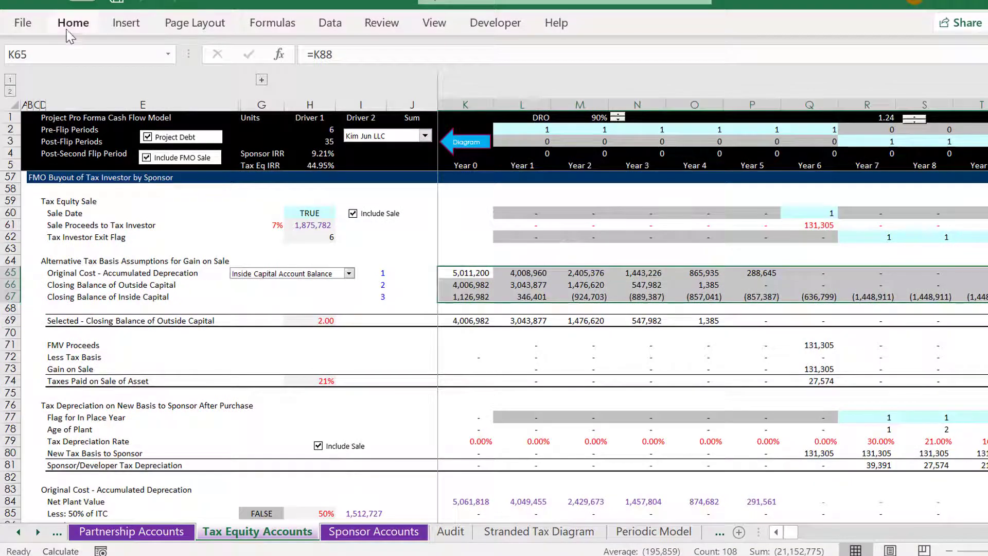
left_click(22, 26)
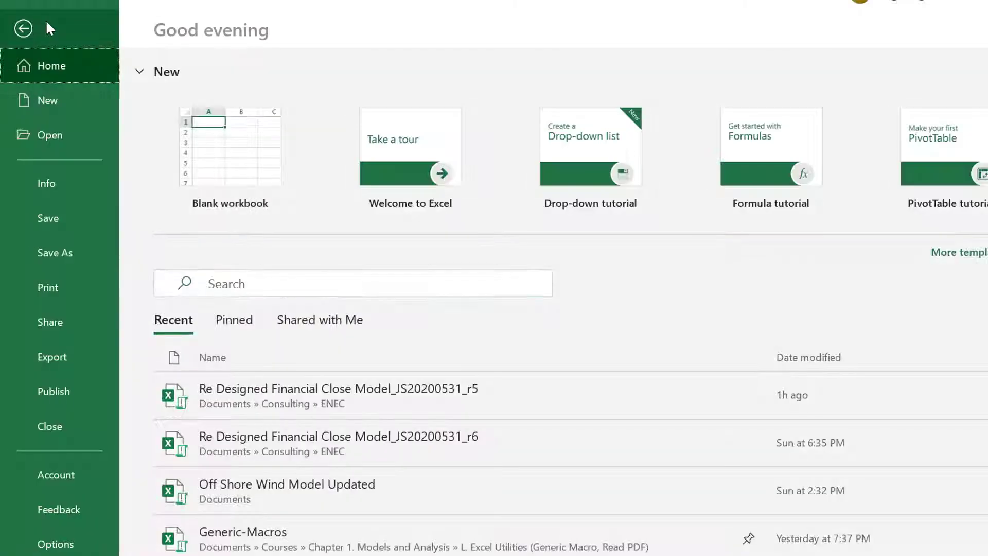
left_click(26, 23)
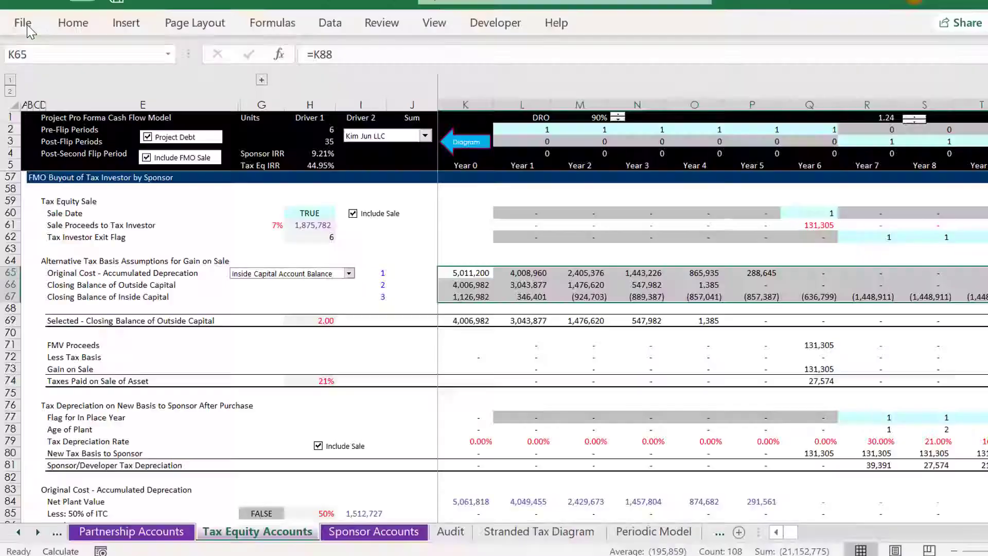
left_click(72, 24)
left_click(658, 83)
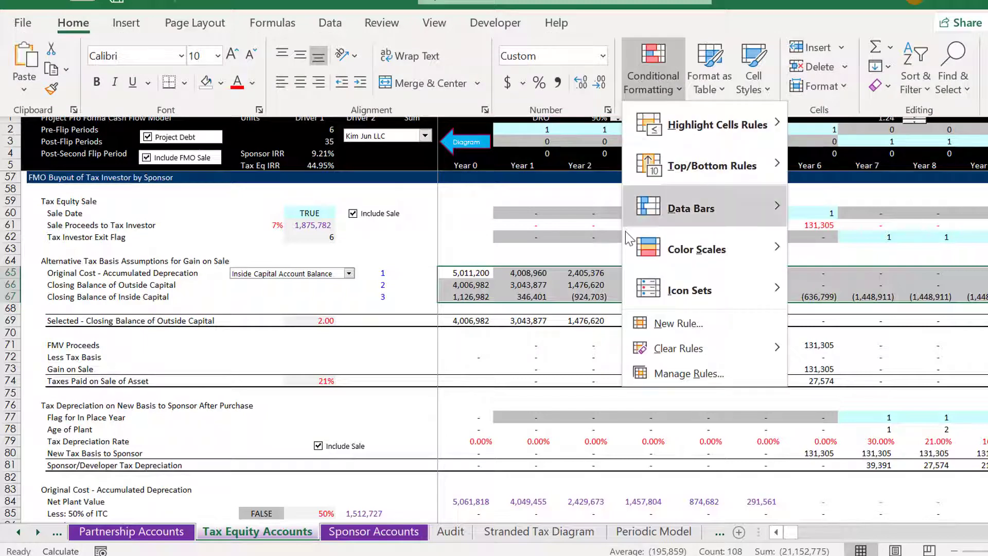
mouse_move(668, 348)
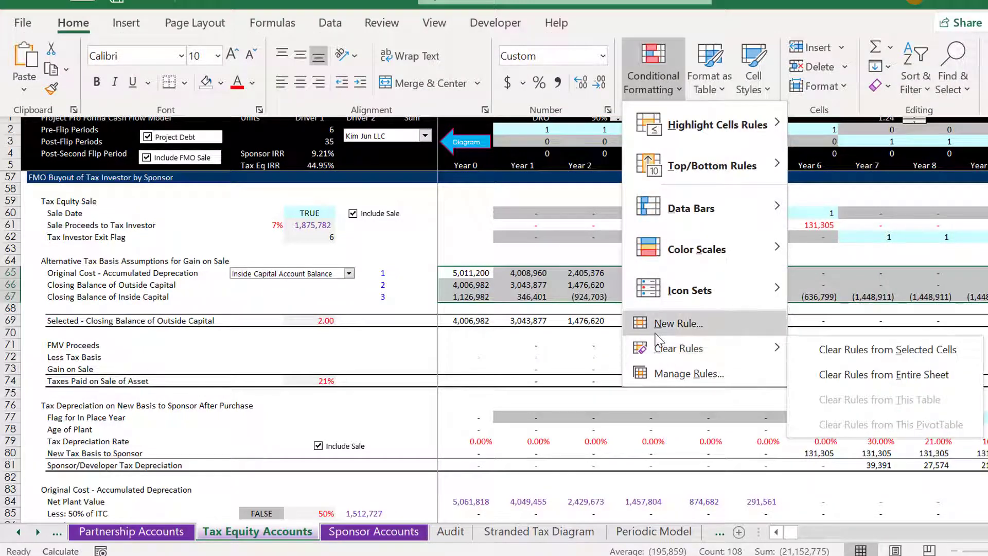
left_click(678, 323)
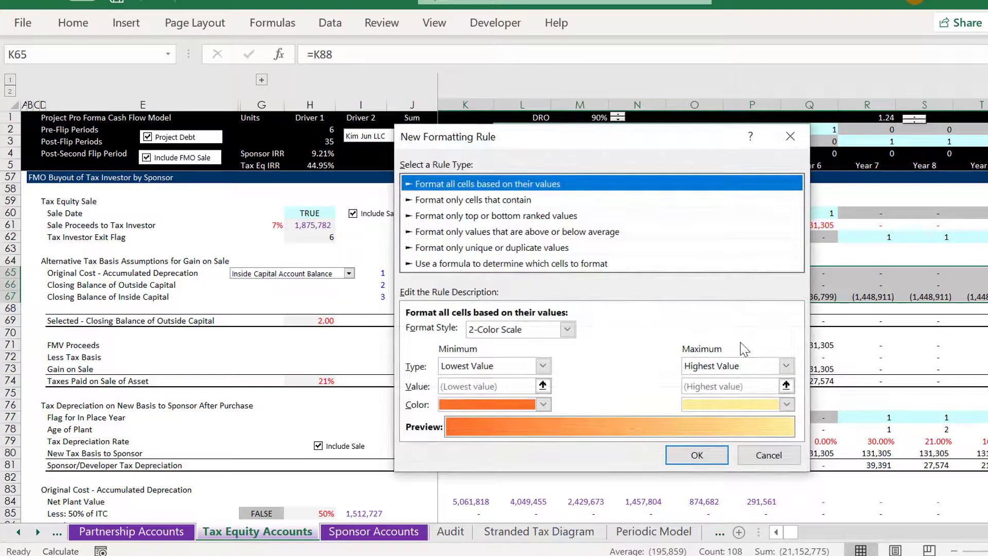
left_click(537, 264)
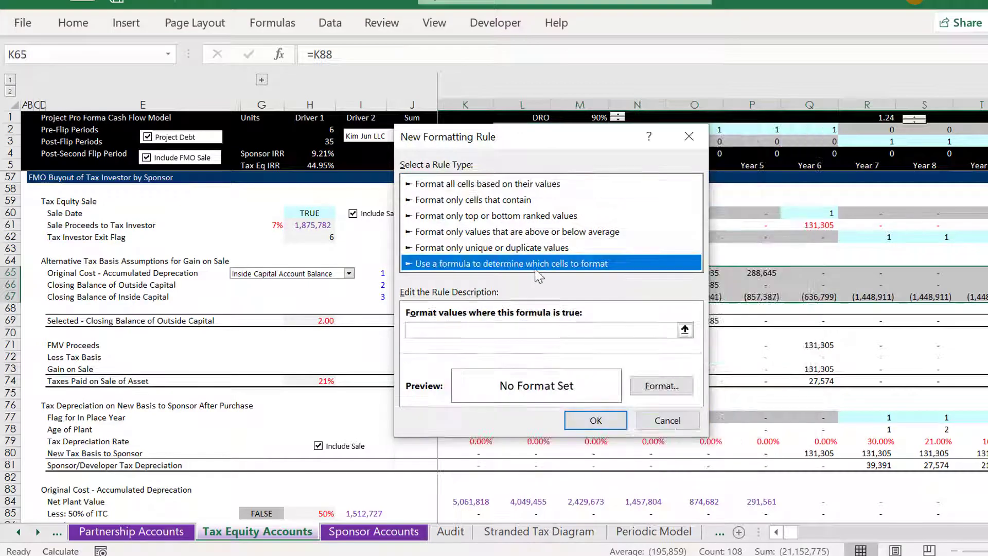
Step: Set the rule's formula to =$I65=$H$69, comparing each row's option number with the selected tax basis
left_click(686, 330)
left_click(383, 272)
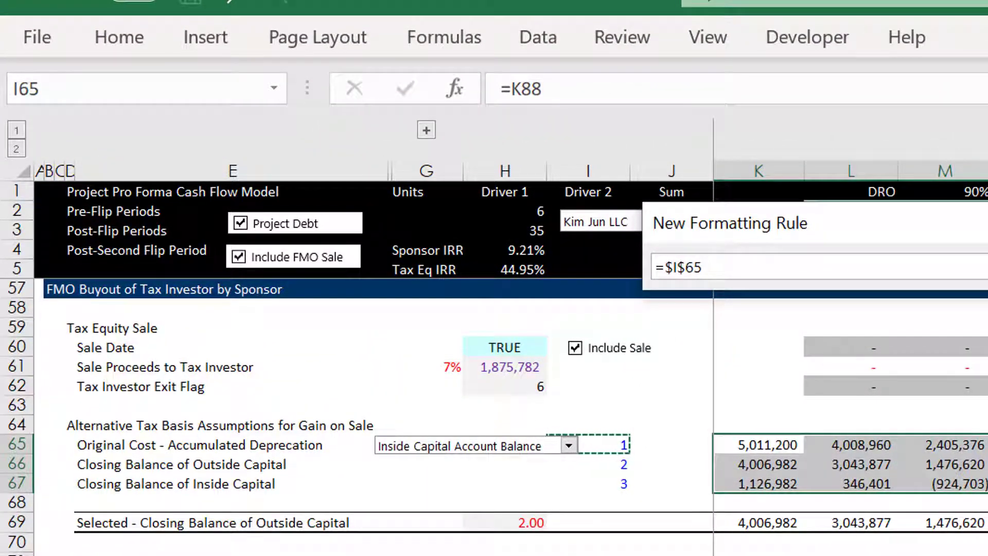
key("F4")
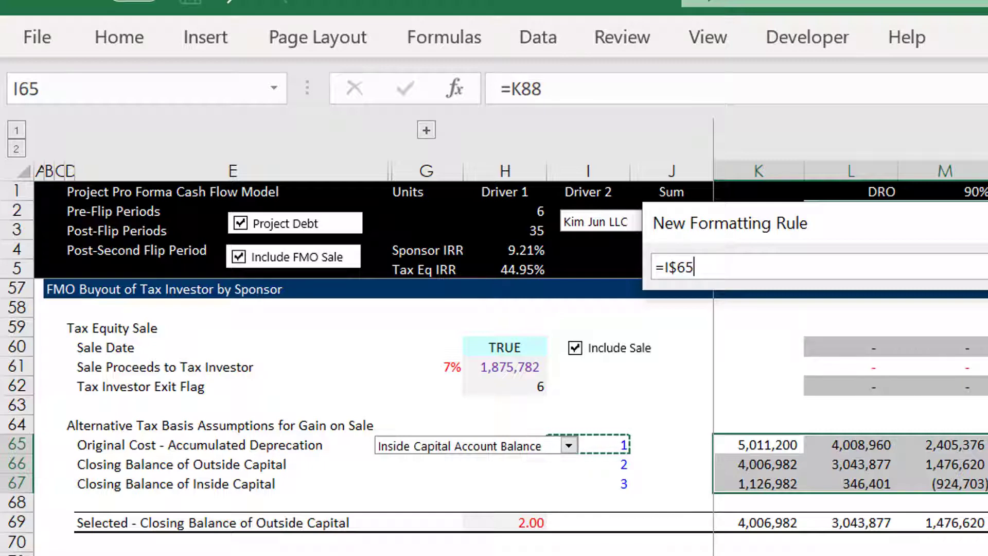
key("F4")
type("=")
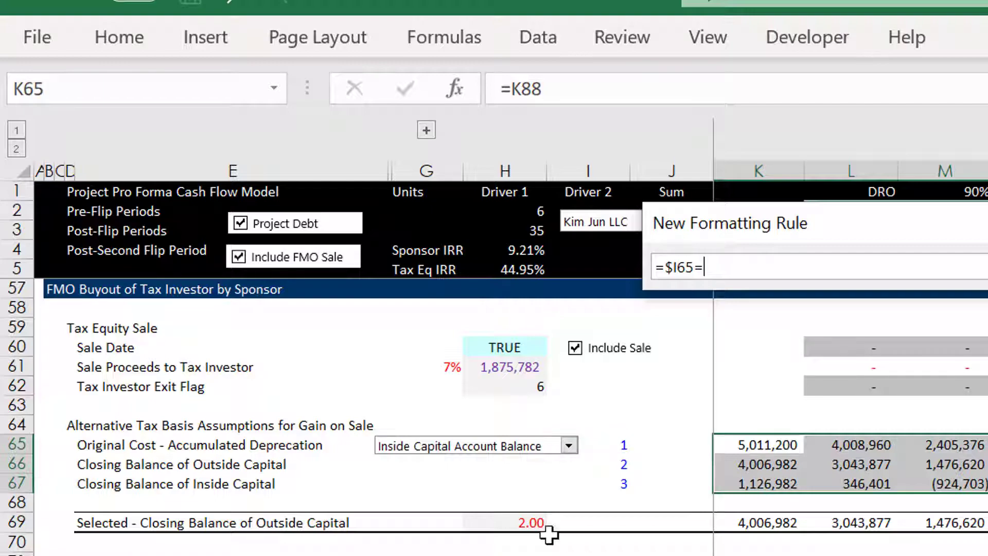
left_click(476, 523)
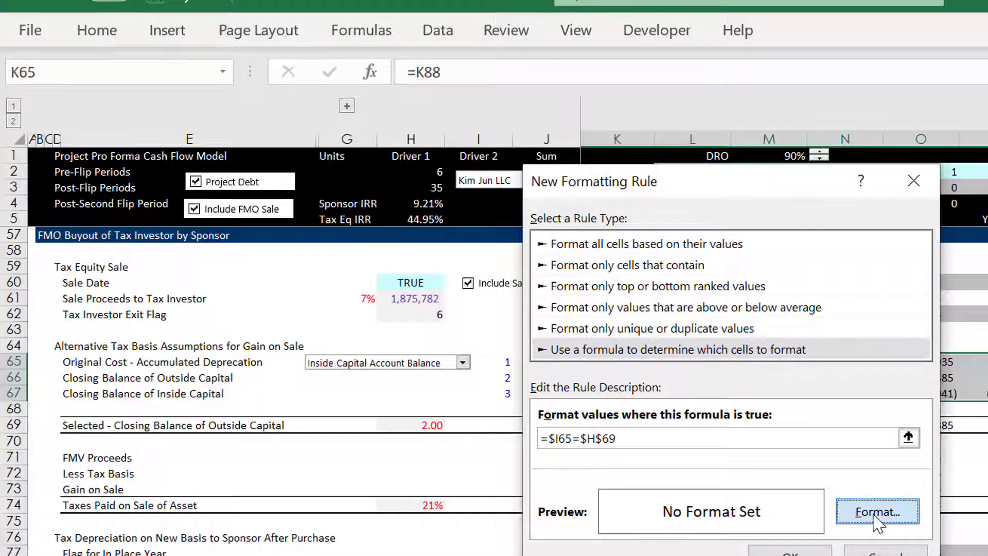
Step: Give the rule a light grey background fill and apply it to the tax basis rows
left_click(875, 515)
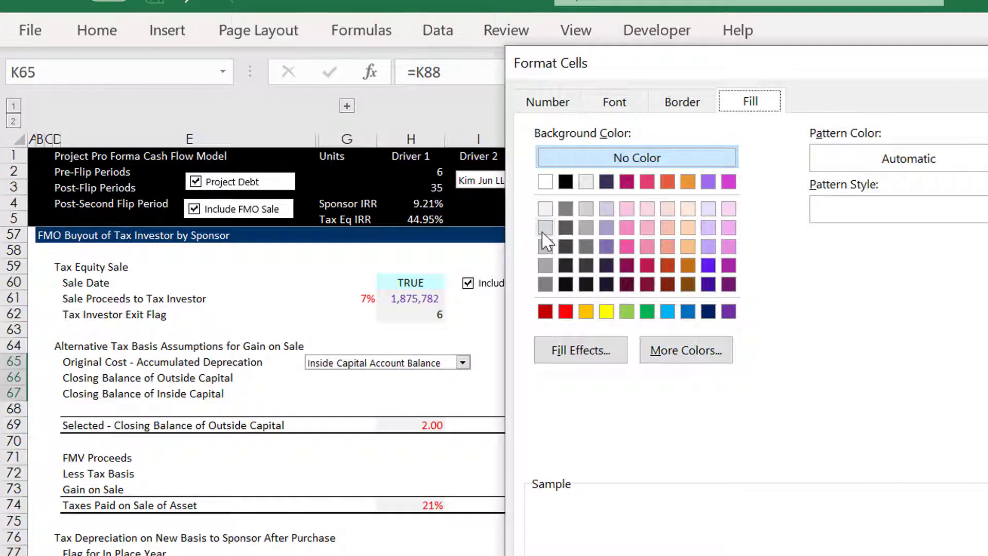
left_click(546, 228)
key("Return")
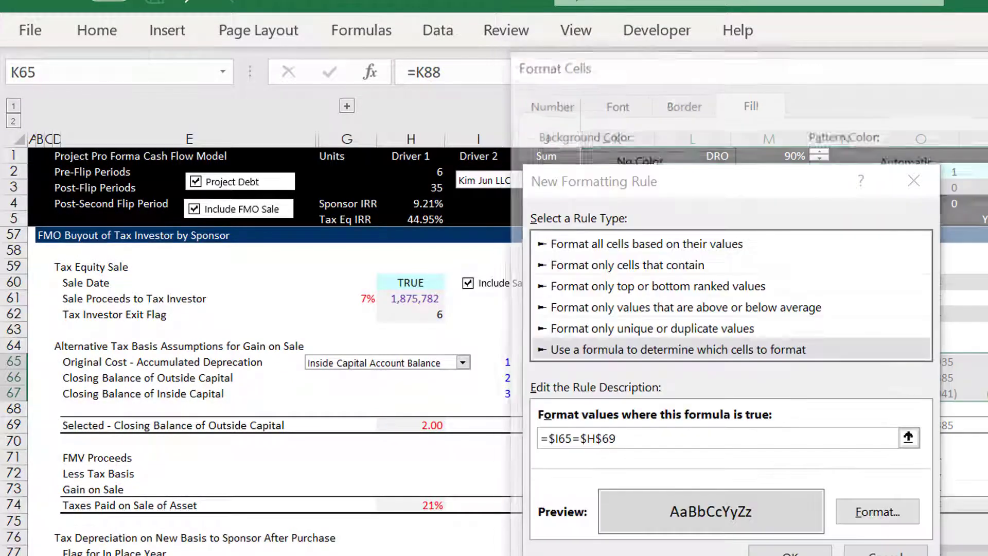
left_click(772, 549)
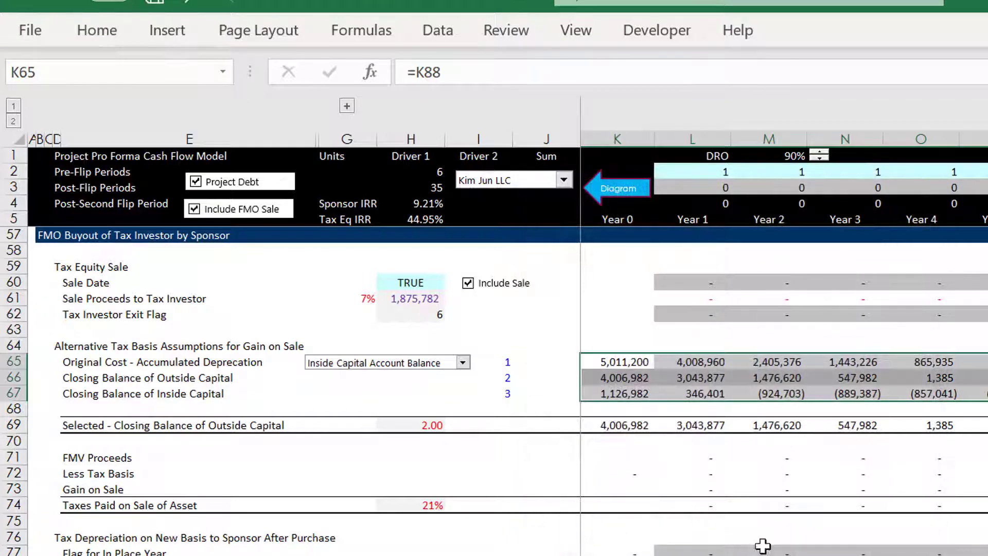
left_click(660, 493)
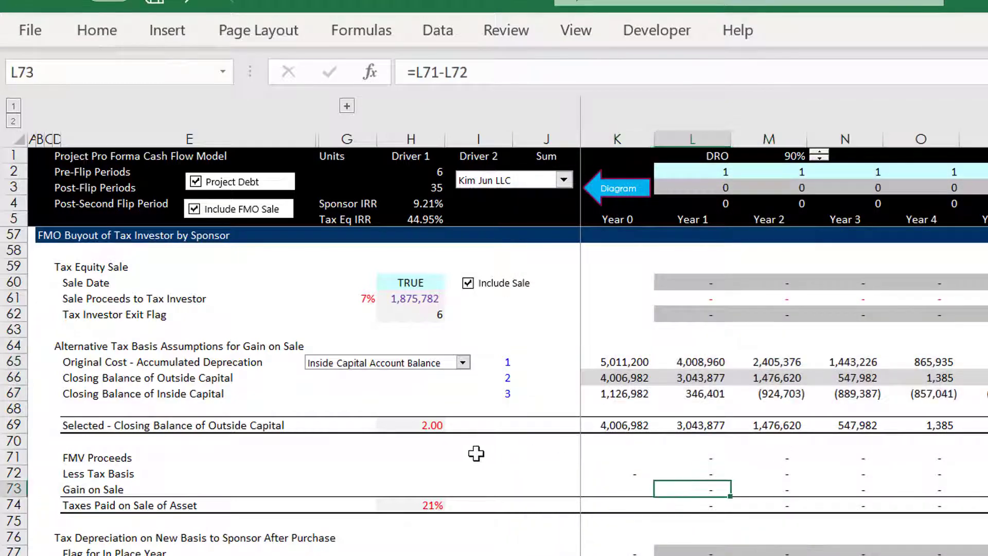
Step: Switch the tax basis selection to Book Value of Plant without ITC and back to Outside Basis of Plant to test the row highlighting
left_click(385, 366)
left_click(385, 378)
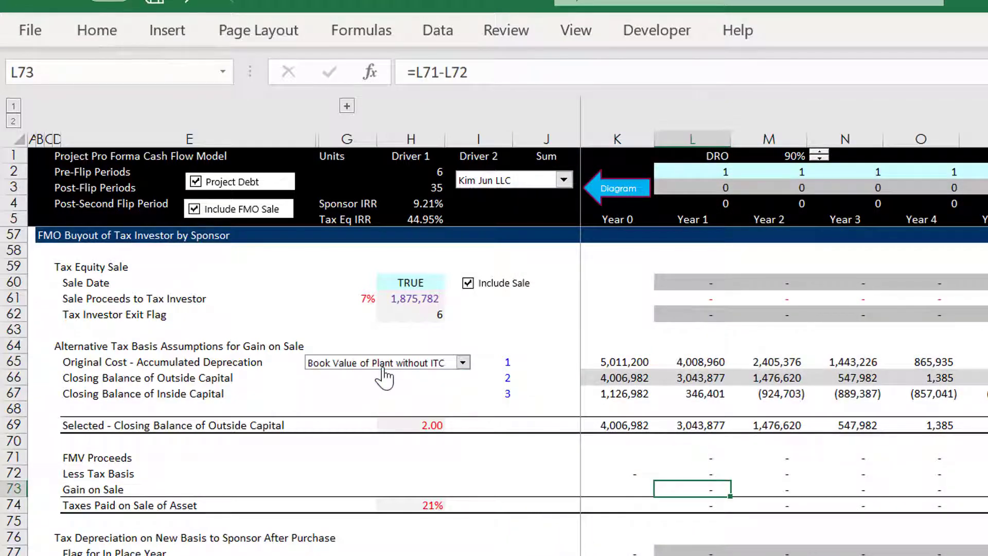
left_click(385, 368)
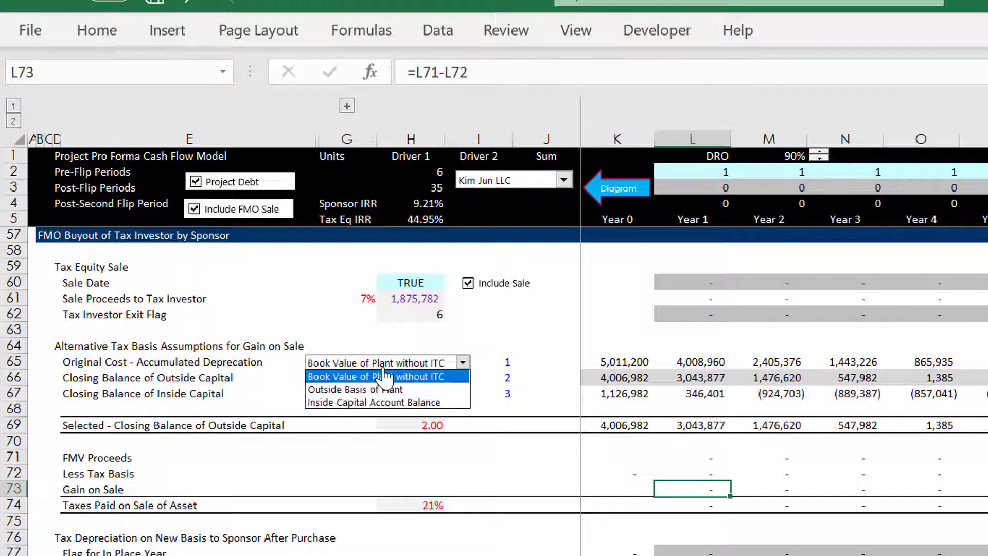
left_click(383, 382)
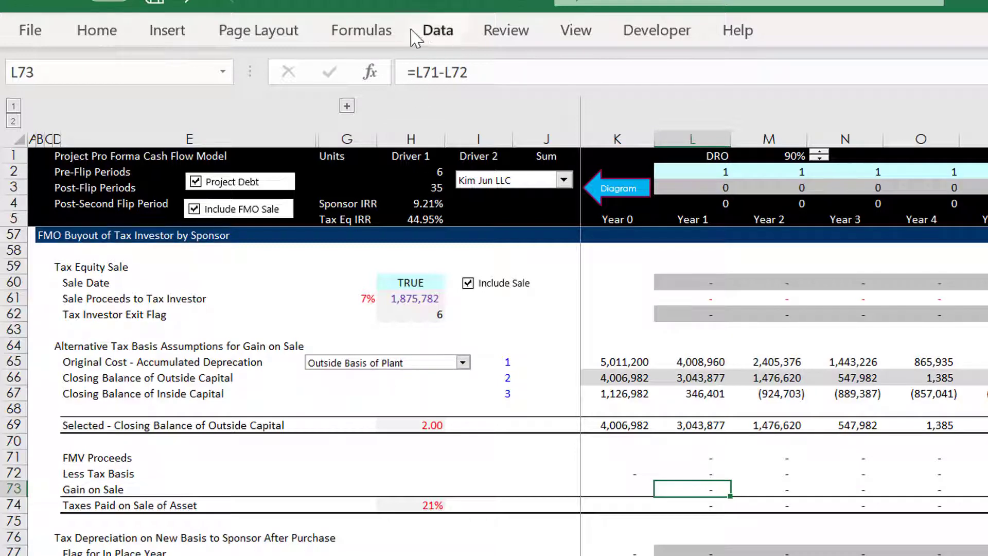
left_click(353, 32)
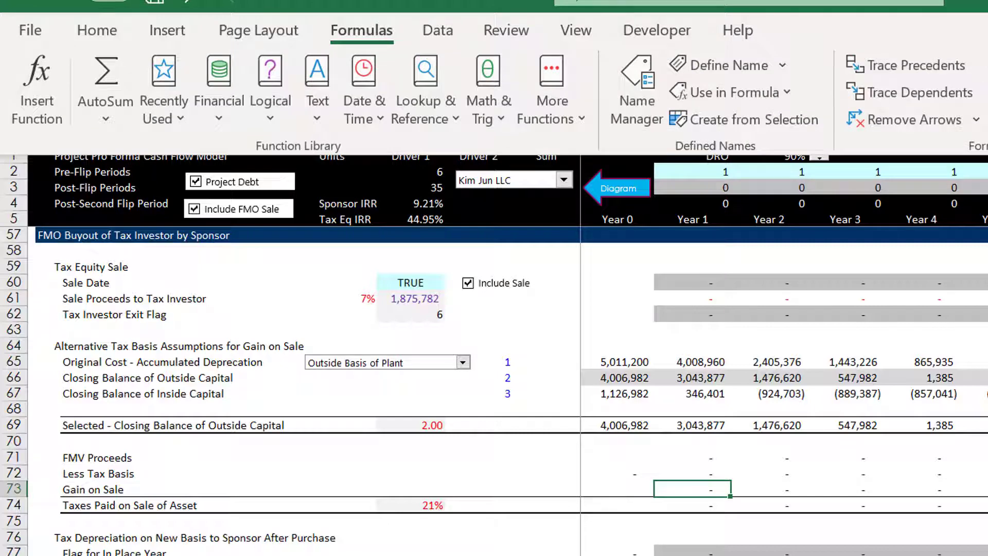
left_click(361, 30)
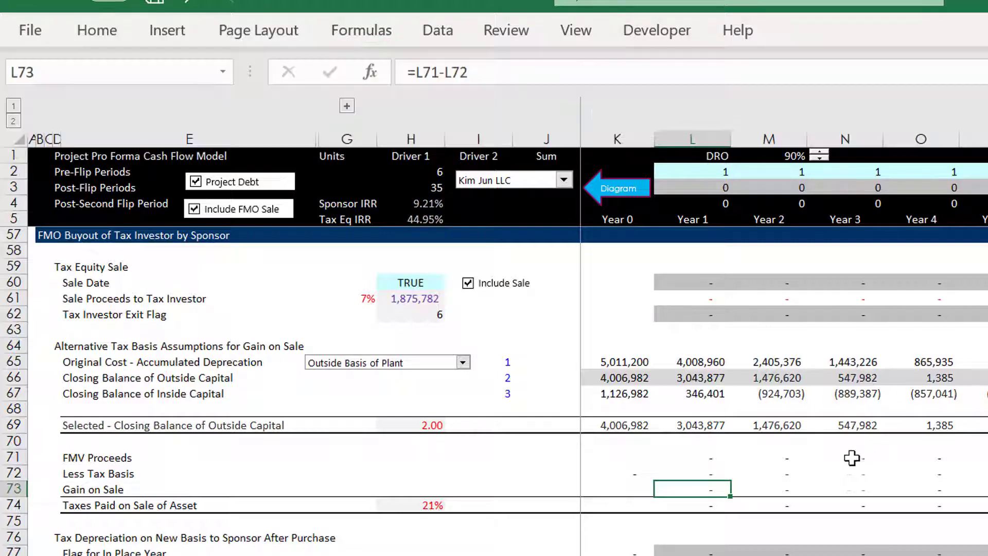
Step: Select Inside Capital Account Balance as the tax basis to test the highlight on row 67
left_click(463, 363)
left_click(465, 364)
key("Down")
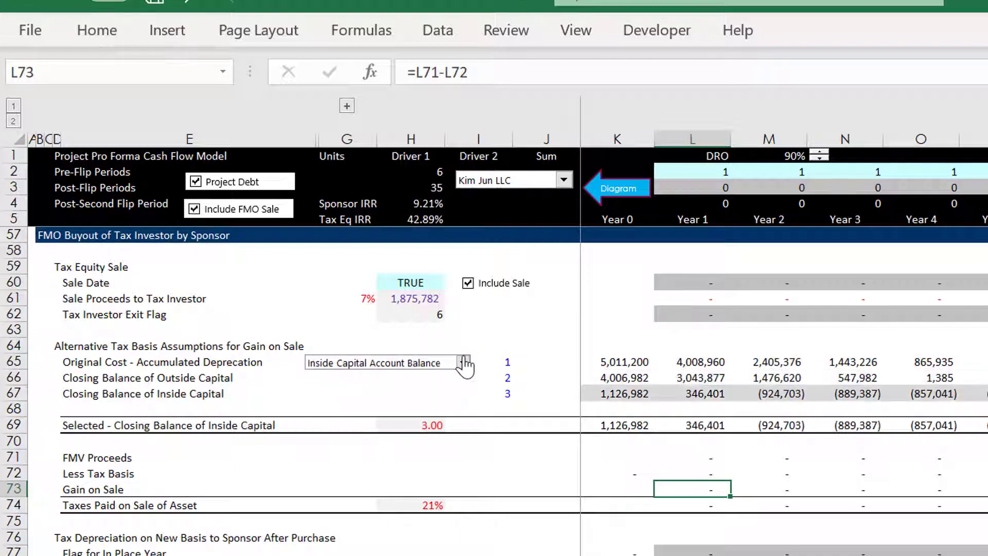
Step: Change the tax basis selection to Book Value of Plant without ITC
left_click(464, 362)
key("Up")
key("Up")
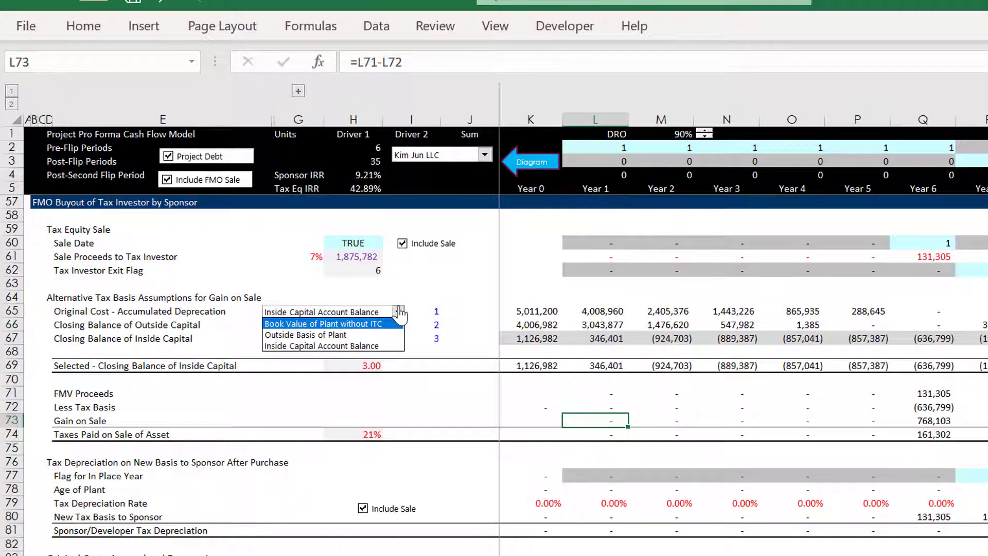
key("Return")
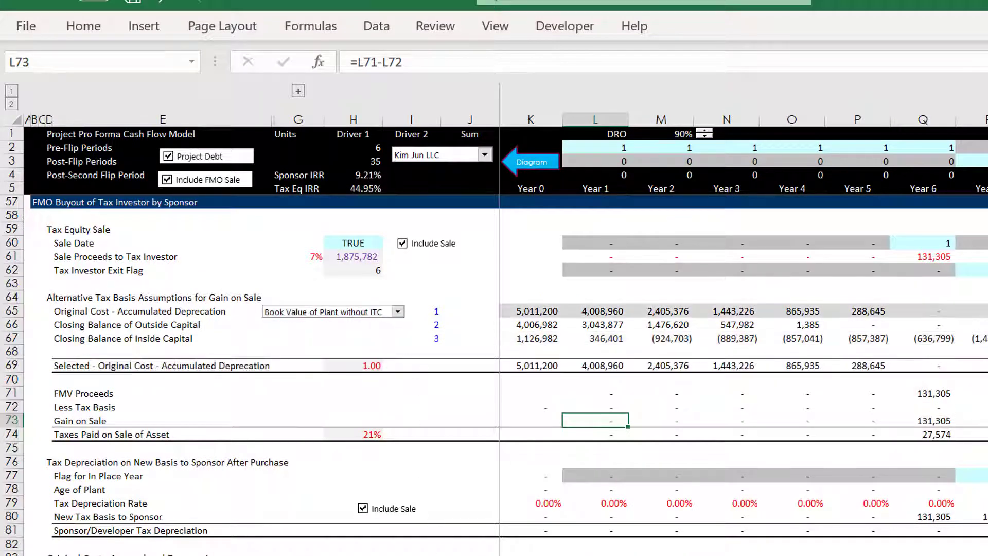
Step: Examine the Original Cost - Accumulated Deprecation section in rows 84 to 88, including its Year 0 formulas in column K
key("Down")
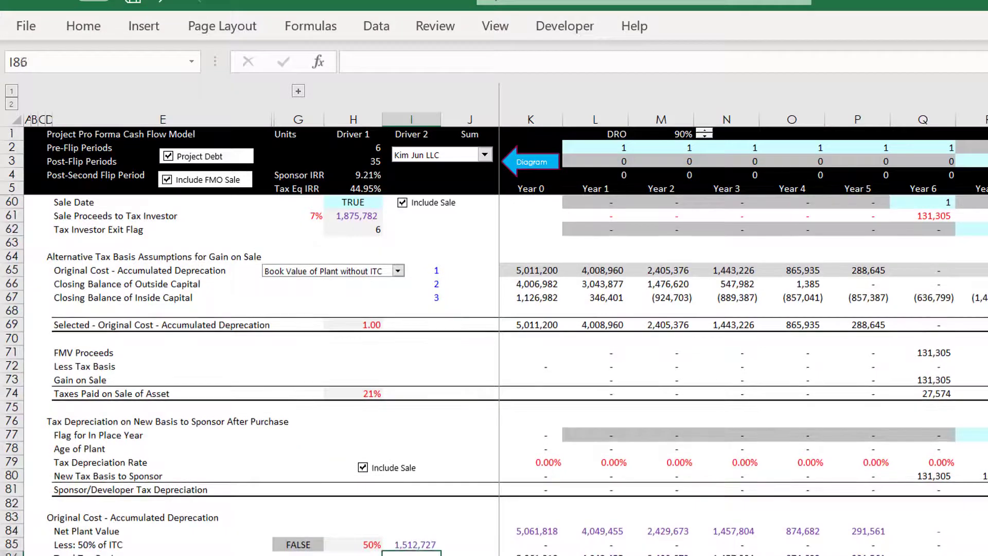
key("Down")
key("Down")
key("Up")
key("Up")
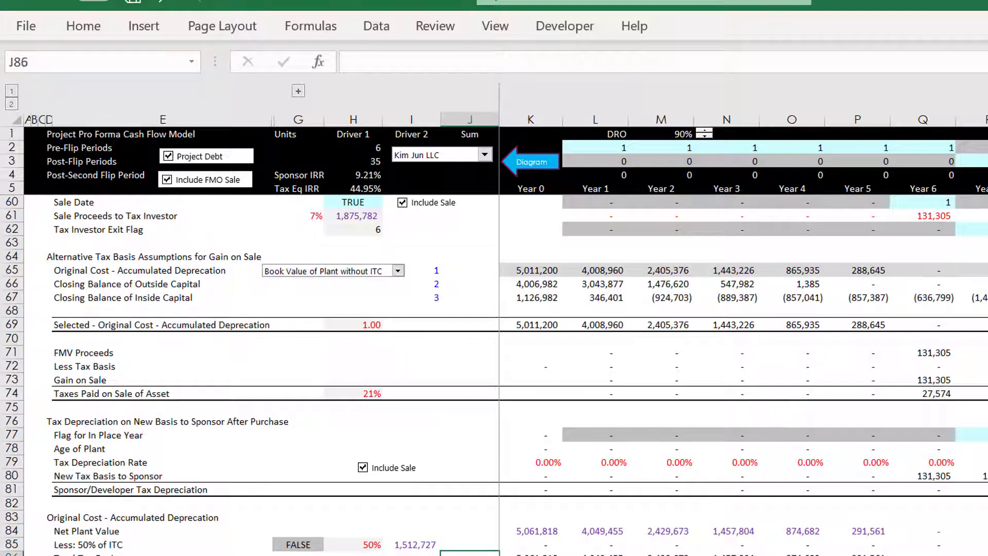
key("Right")
key("Right")
key("Right")
key("Left")
key("Left")
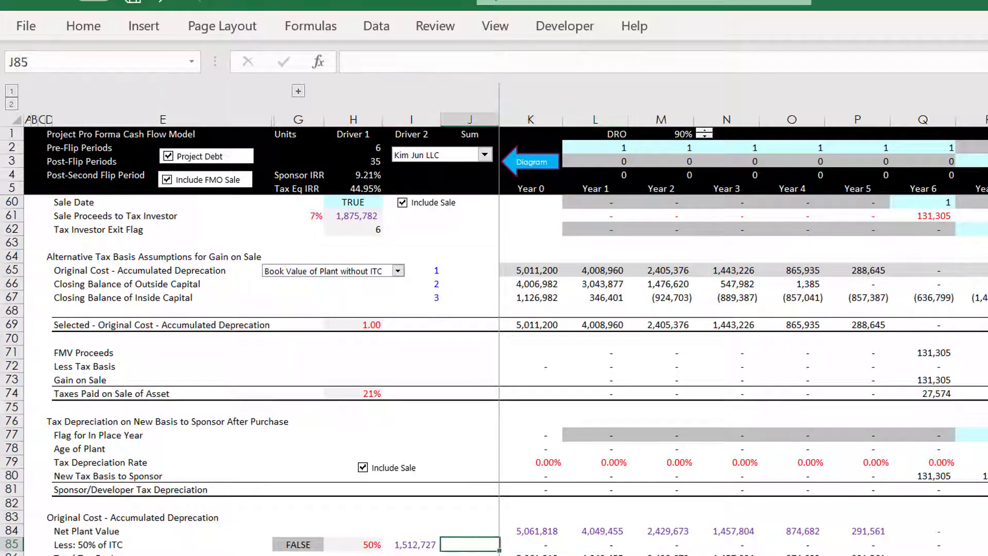
key("Down")
key("Right")
key("Up")
key("Up")
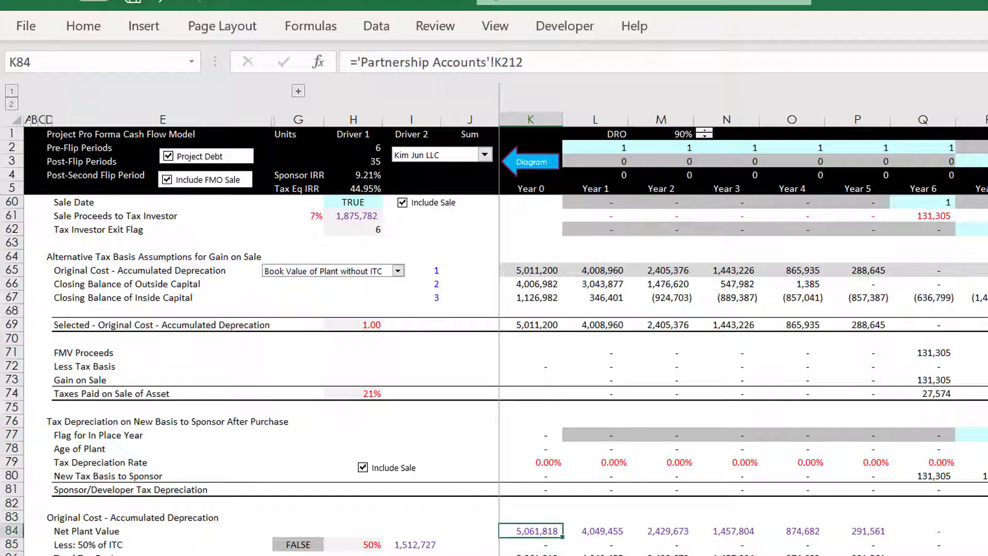
key("Left")
key("Right")
key("Down")
key("Down")
key("Down")
key("Down")
key("Down")
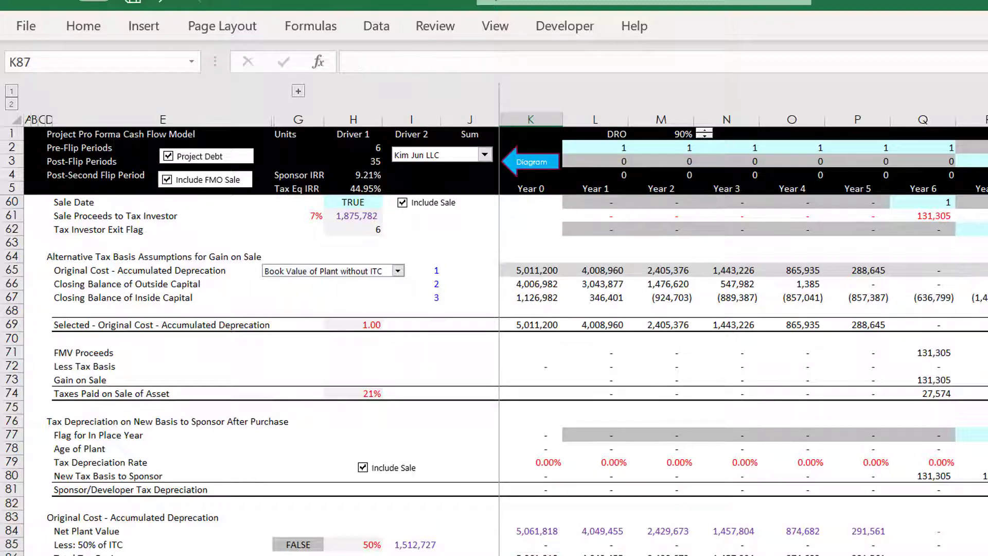
key("Up")
key("Up")
key("Down")
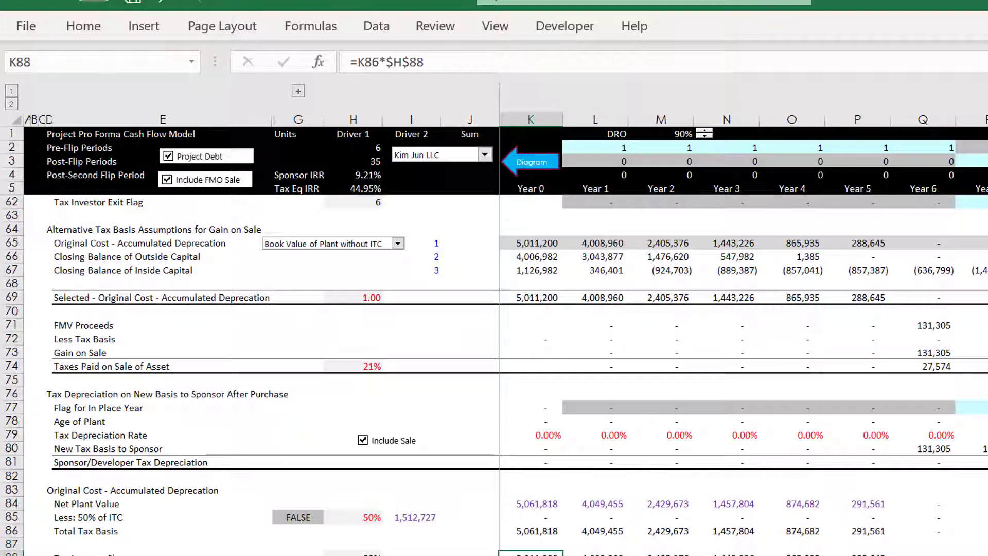
key("Left")
key("Right")
key("Right")
key("Right")
key("Left")
key("Left")
key("Up")
key("Up")
key("Up")
key("Up")
key("Up")
key("Up")
key("Up")
key("Up")
key("Up")
key("Up")
key("Up")
key("Up")
key("Up")
key("Up")
key("Up")
key("Up")
key("Up")
key("Up")
key("Up")
key("Up")
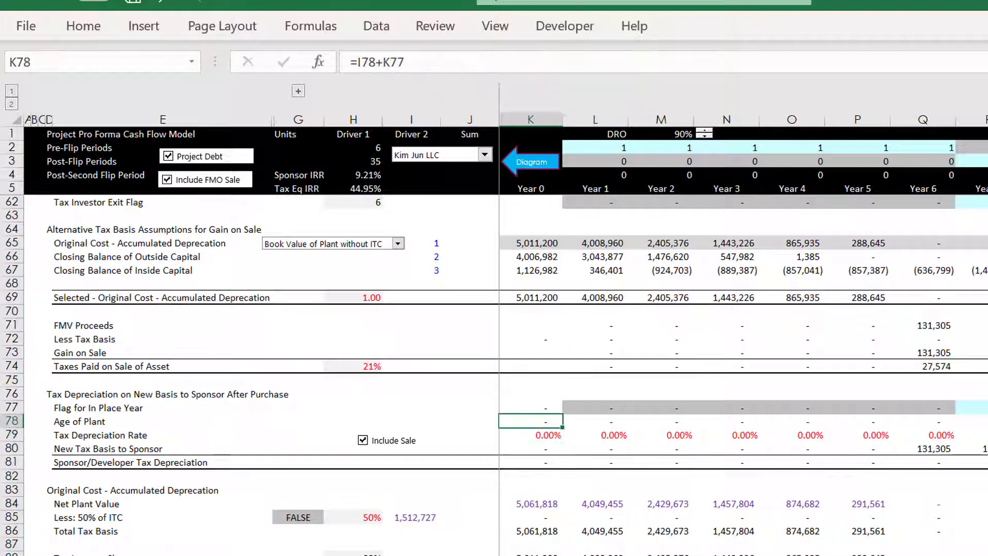
key("Up")
key("Up")
key("Up")
key("Up")
key("Up")
key("Up")
key("Up")
key("Up")
key("Up")
key("Up")
key("Up")
key("Up")
key("Up")
key("Up")
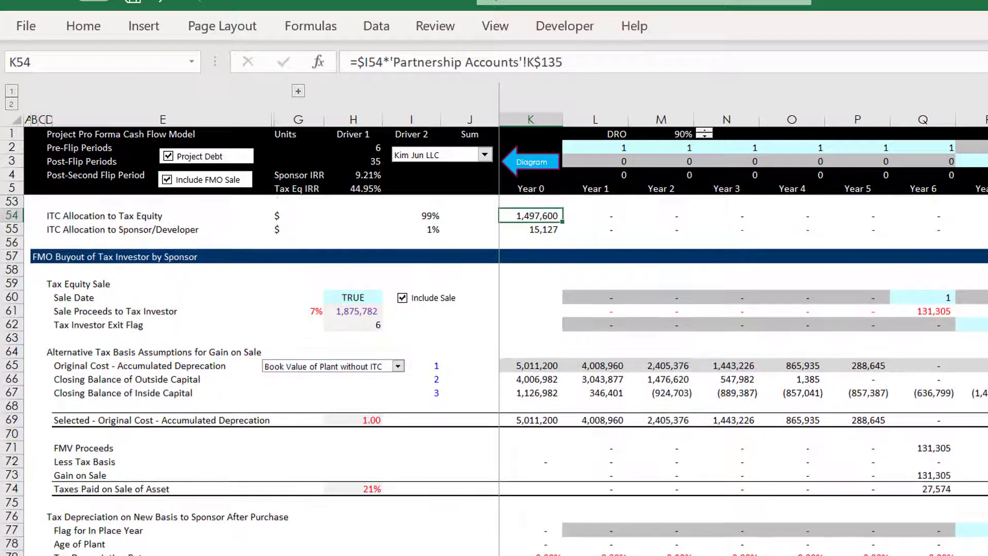
Step: Inspect the Year 6 formula in Q65 and switch the tax basis to Outside Basis of Plant
left_click(921, 367)
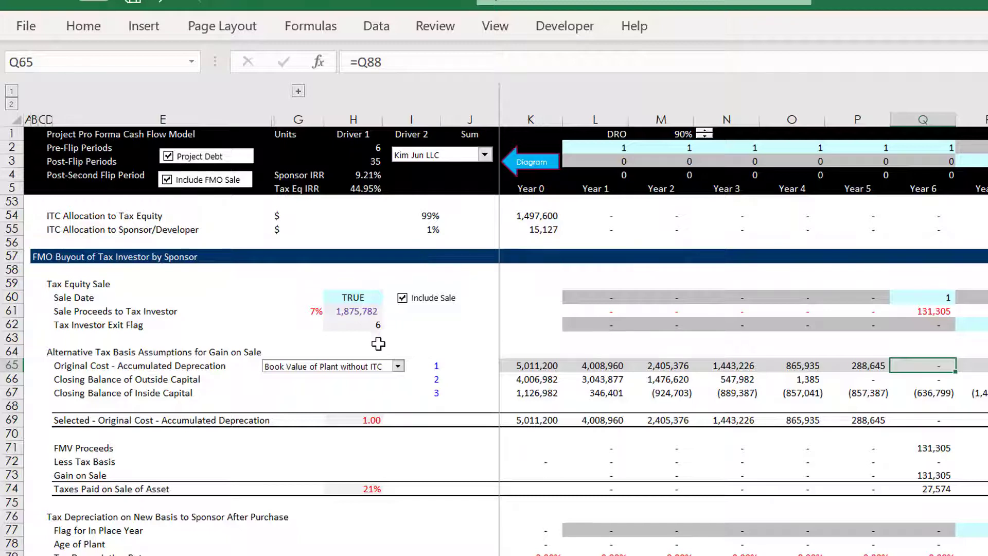
left_click(370, 372)
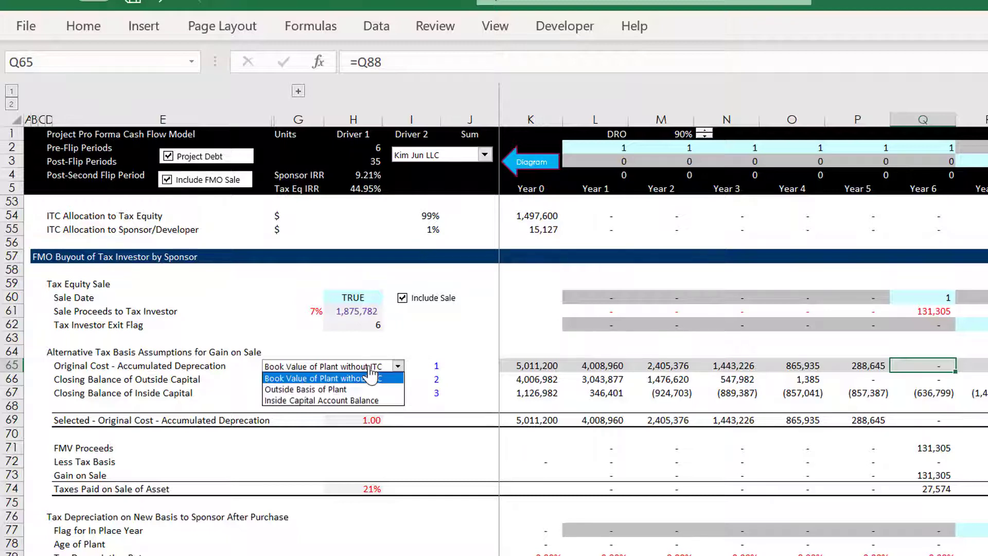
left_click(309, 389)
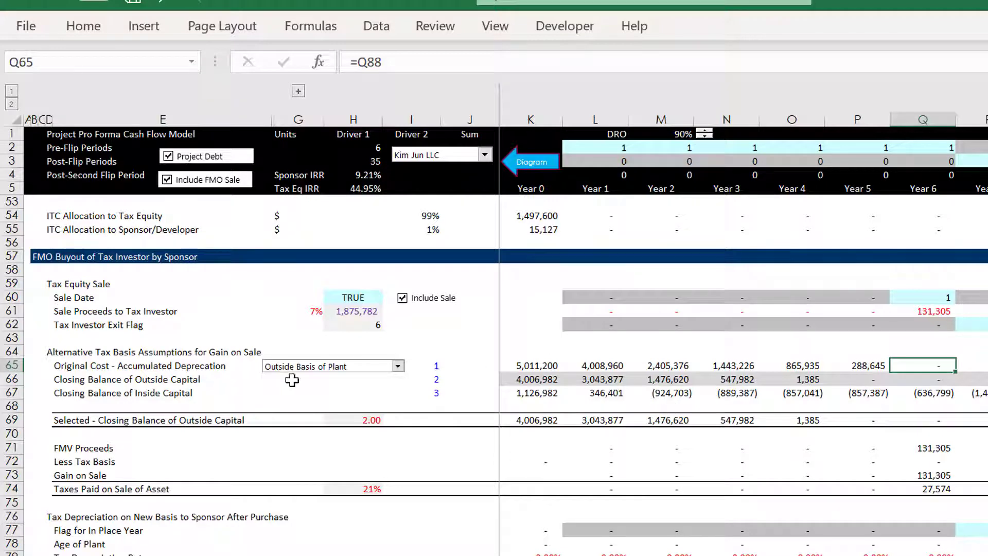
Step: Set the tax basis to Inside Capital Account Balance and inspect its Year 6 formula in Q67
left_click(322, 366)
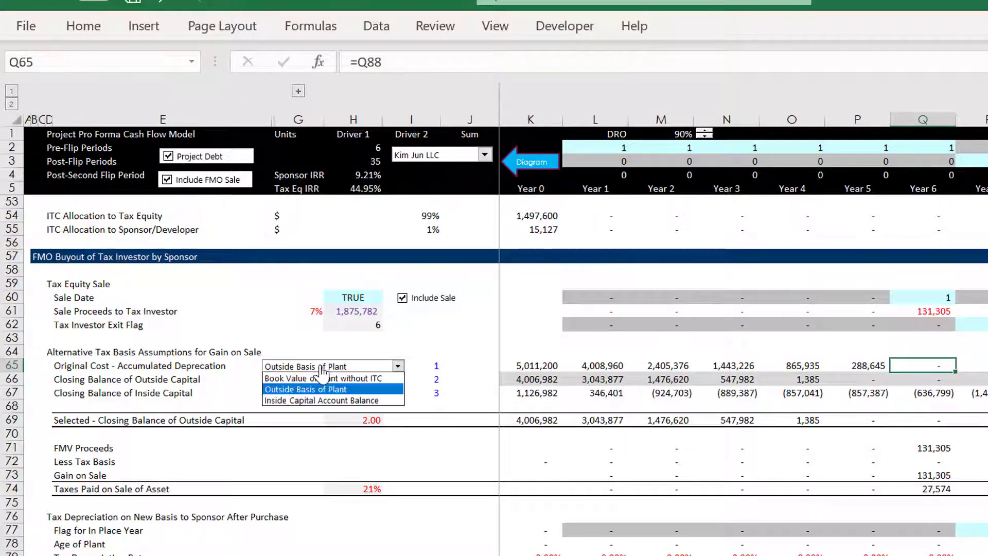
key("Down")
key("Return")
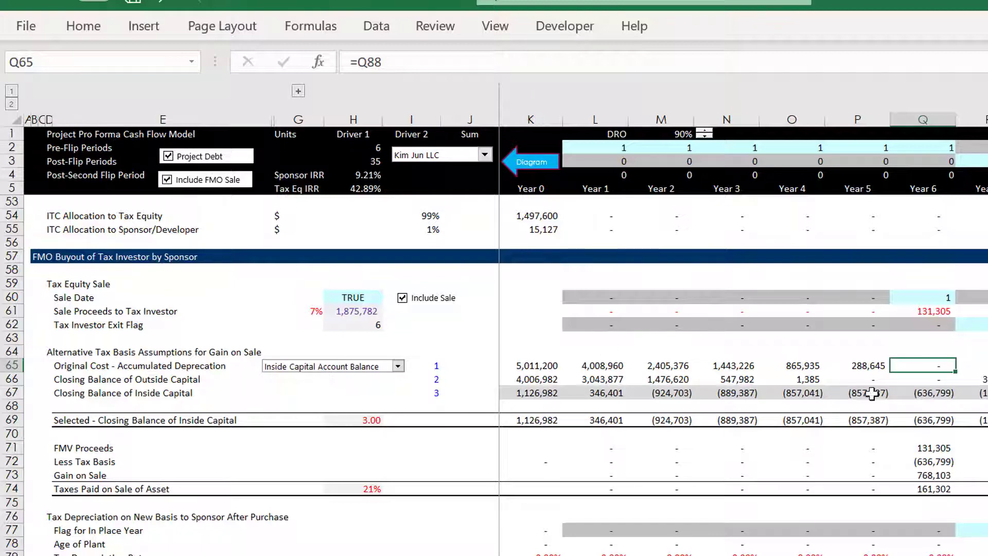
left_click(922, 394)
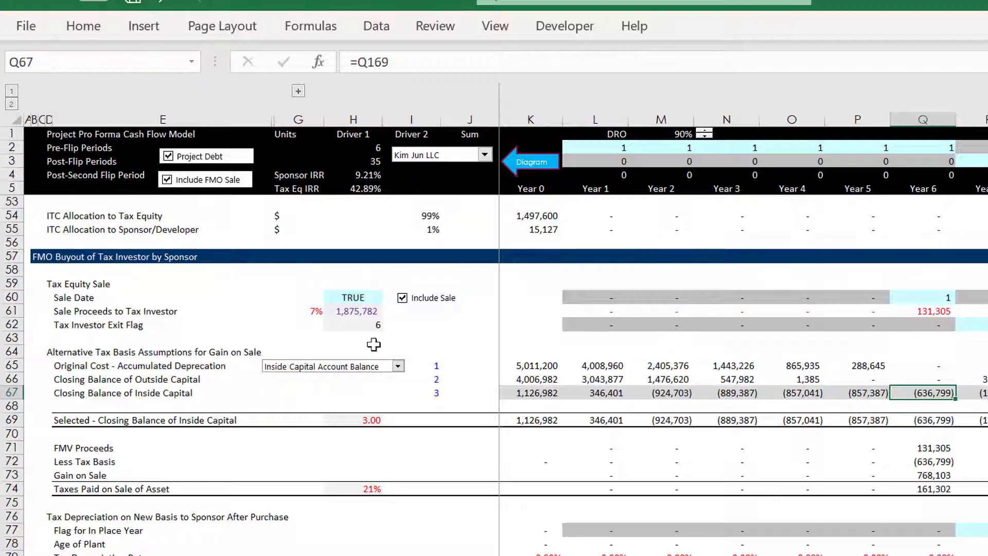
Step: Return the tax basis selection to Outside Basis of Plant for the gain on sale calculation
left_click(314, 371)
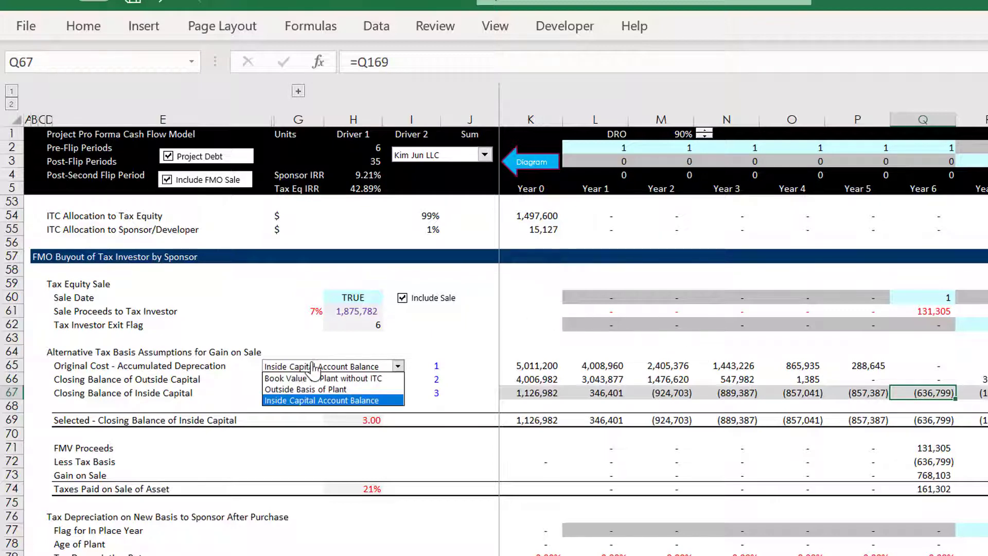
key("Return")
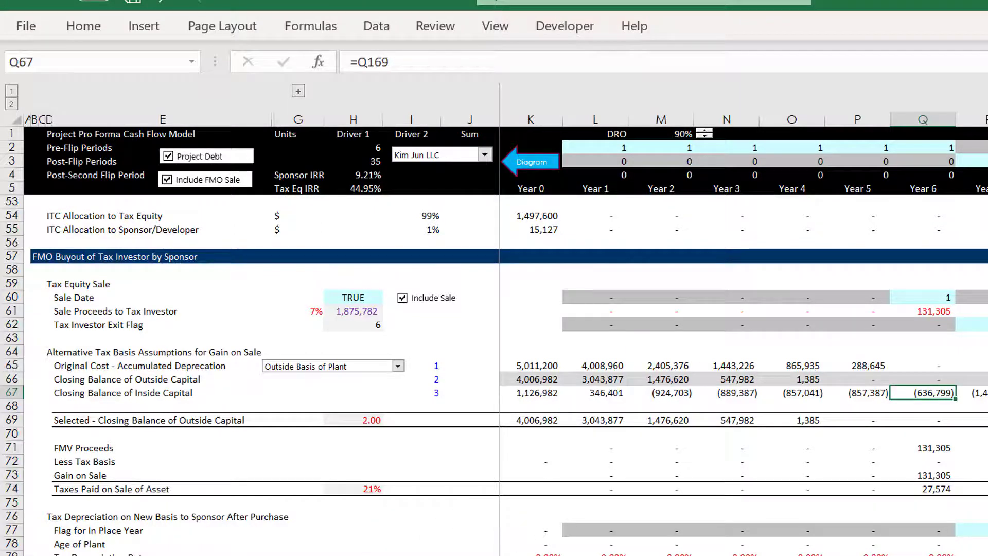
Step: Switch to the browser and review the edbodmer.com fixed flip date tax equity page, focusing on the Tax Investor Cash Flows excerpt
key("alt+Tab")
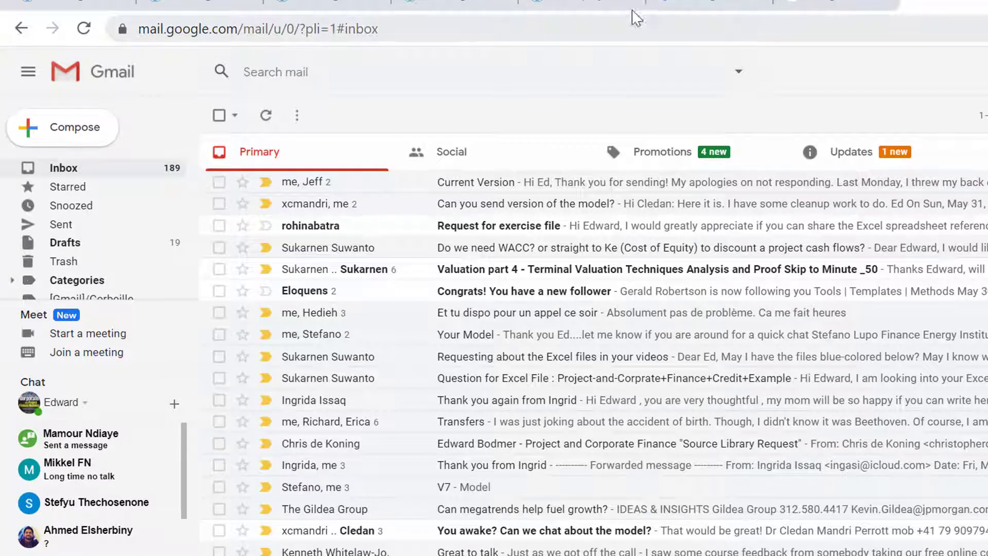
left_click(577, 3)
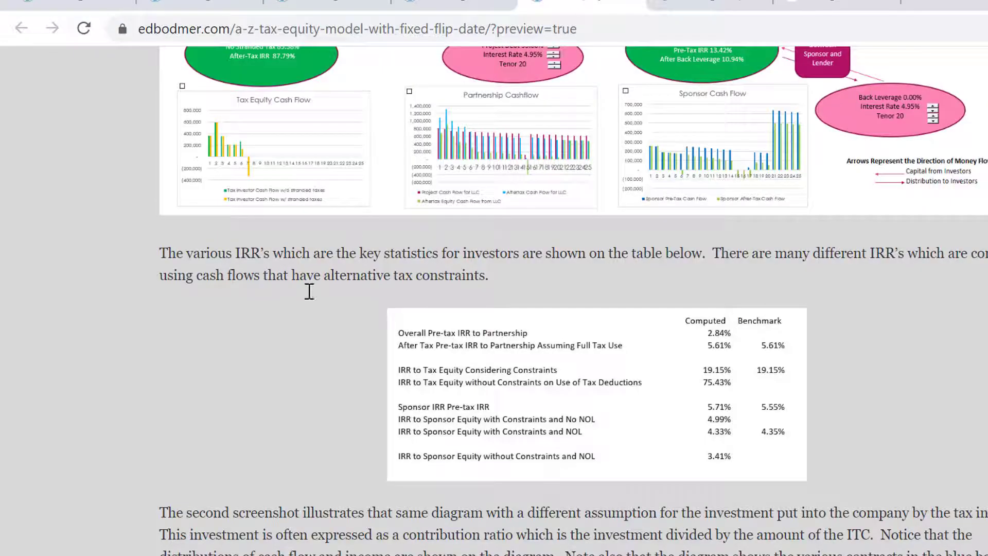
scroll(280, 347, "down", 15)
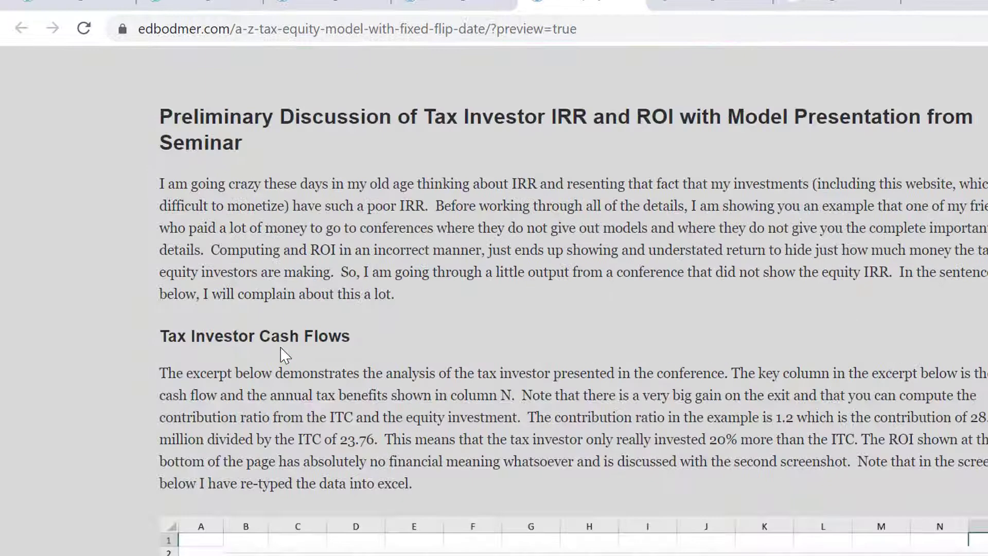
scroll(281, 349, "up", 15)
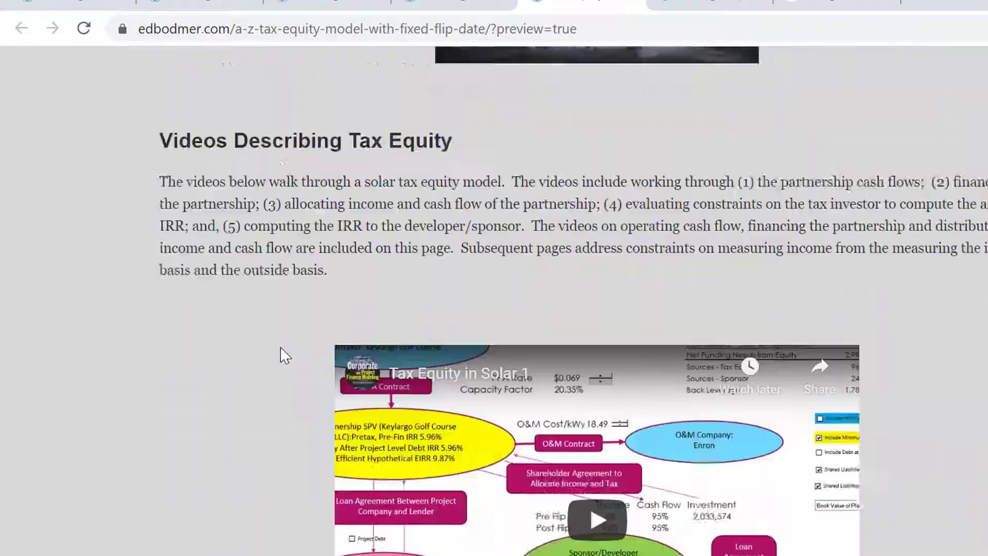
scroll(280, 347, "up", 10)
scroll(280, 347, "down", 15)
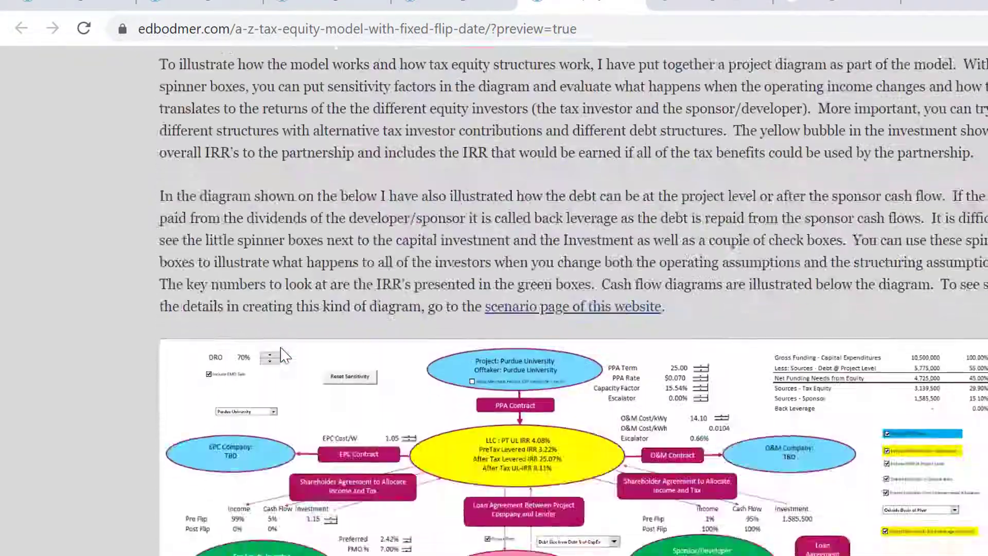
scroll(281, 347, "down", 10)
scroll(281, 348, "up", 8)
scroll(281, 348, "down", 12)
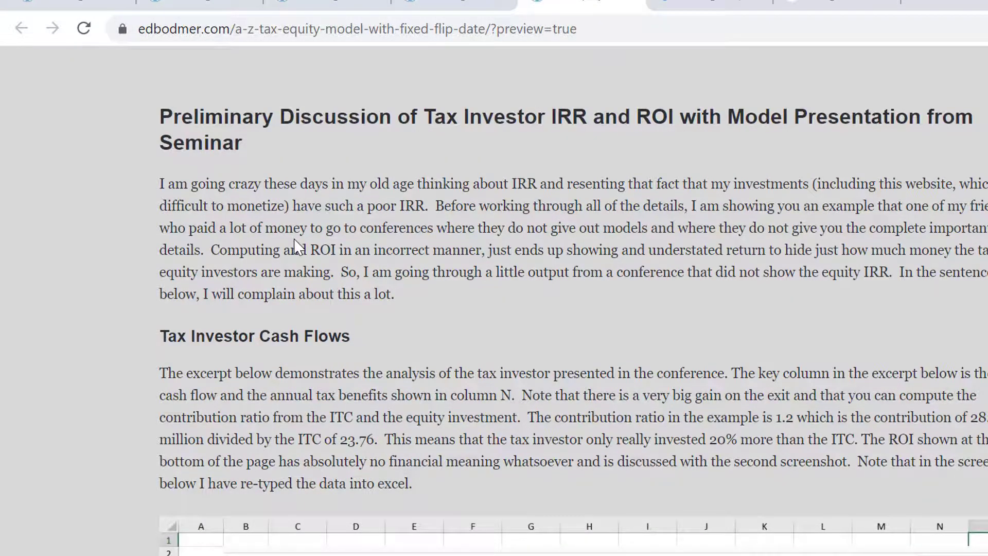
scroll(296, 246, "down", 12)
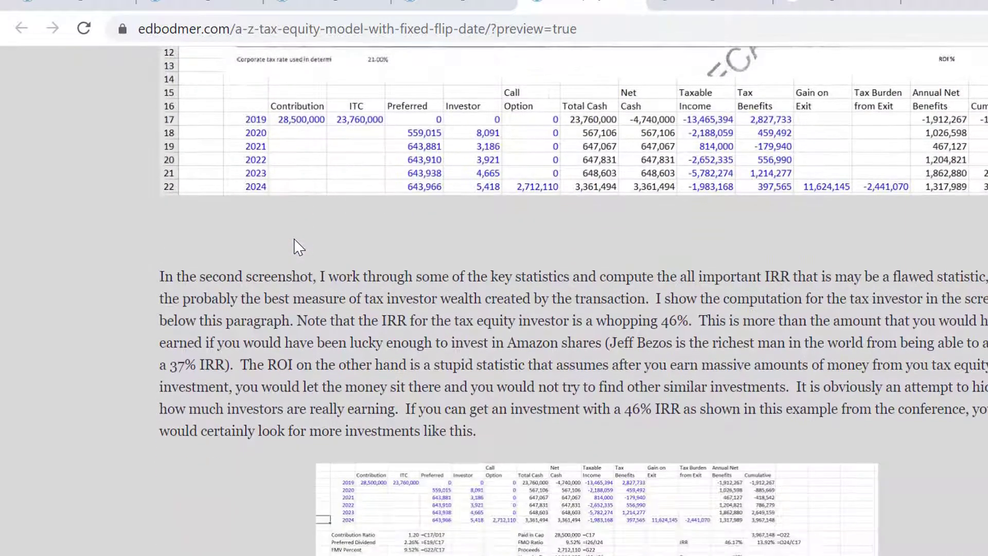
scroll(296, 246, "up", 5)
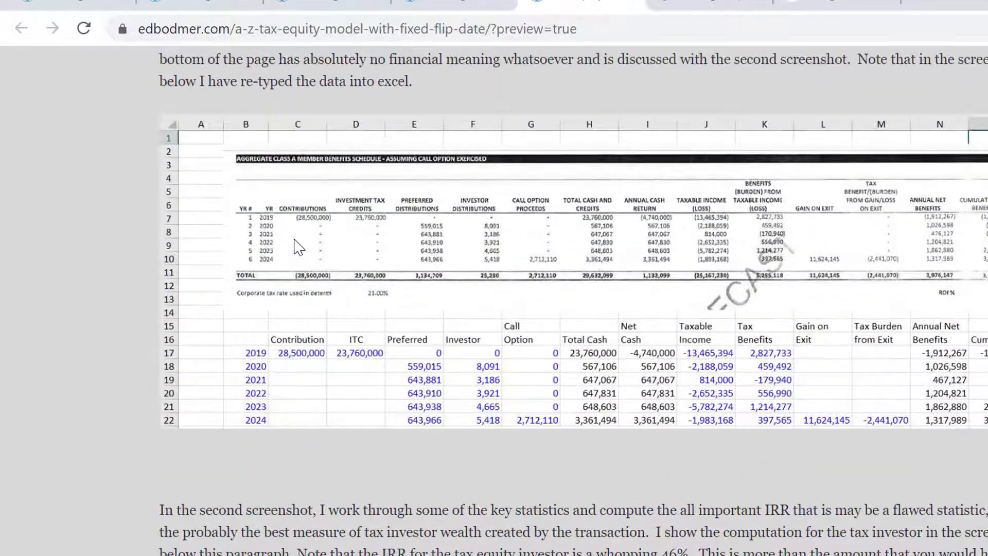
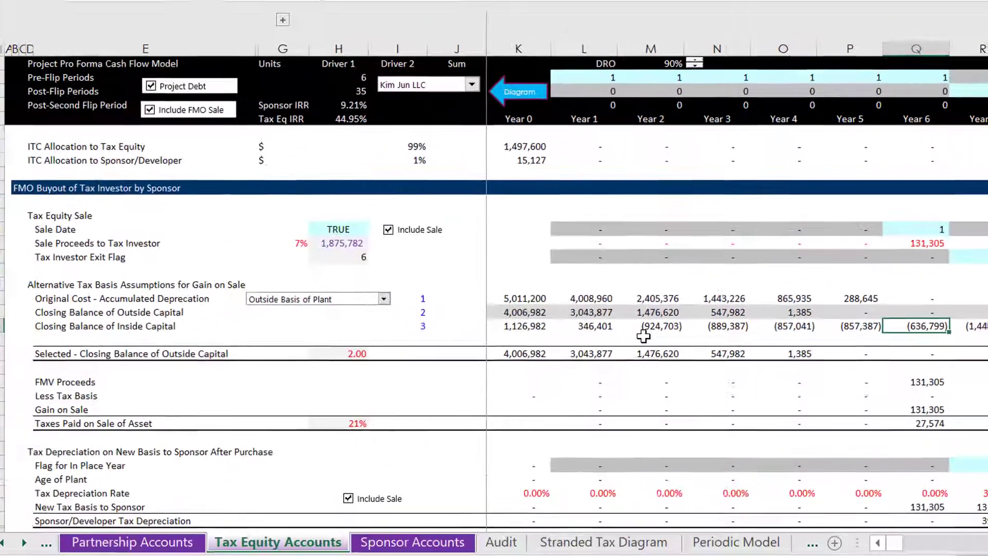
Step: In the Excel model, set the tax basis to Inside Capital Account Balance and inspect the Year 6 Gain on Sale formula in Q73
left_click(325, 298)
key("Return")
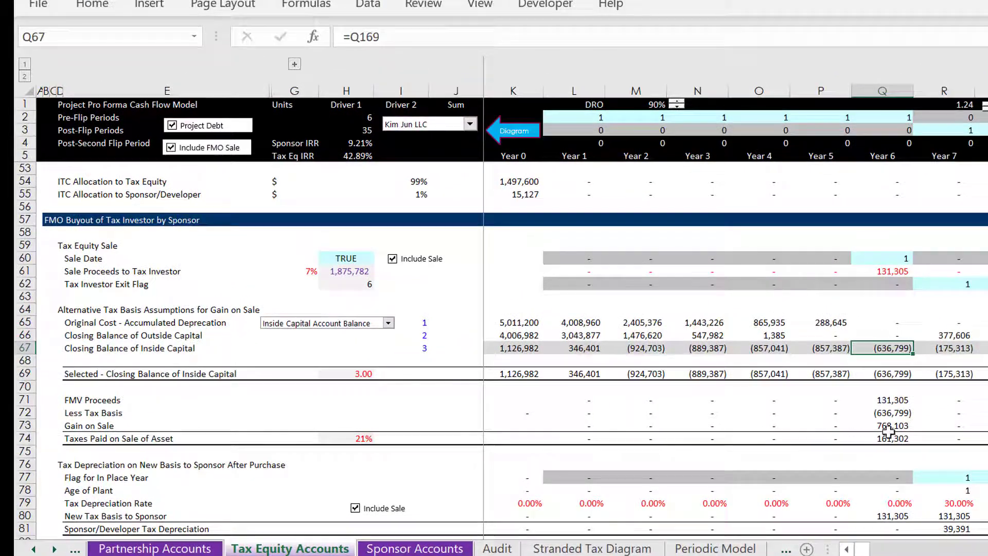
left_click(893, 427)
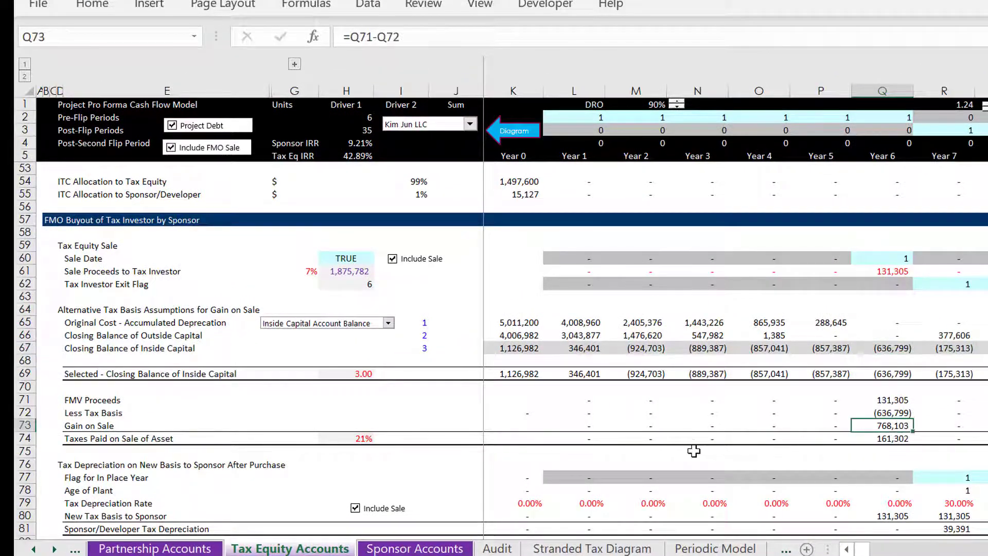
Step: Set the tax basis for the gain on sale back to Outside Basis of Plant
left_click(367, 323)
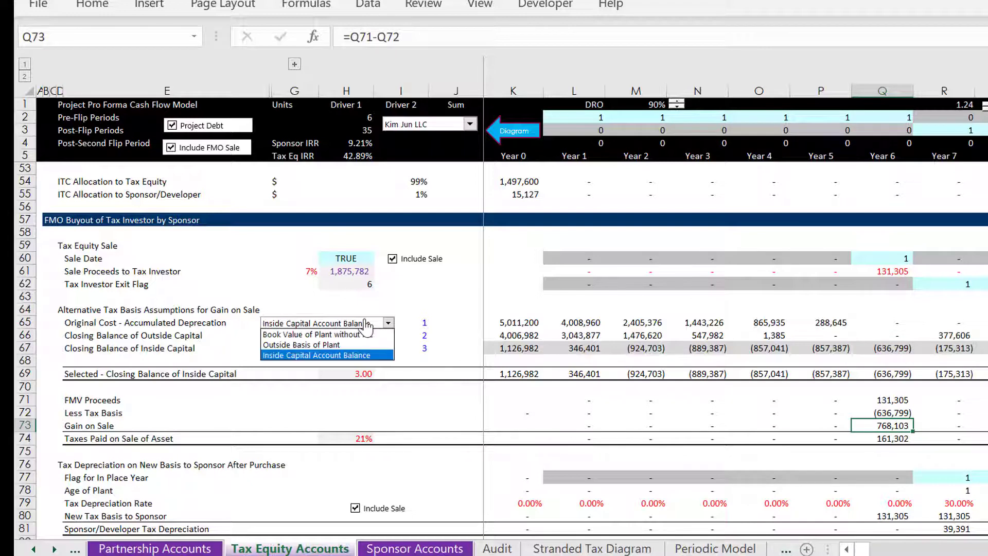
key("Return")
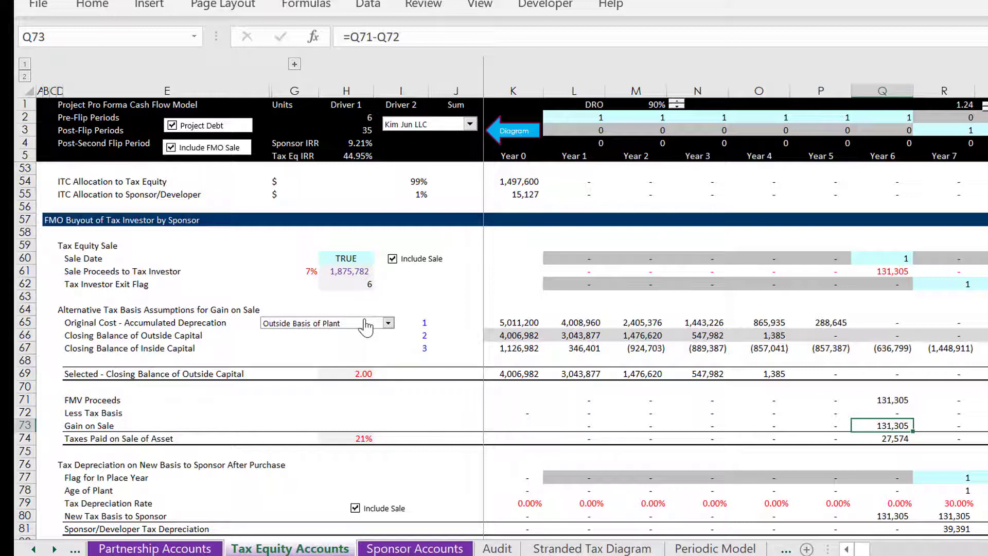
left_click(366, 323)
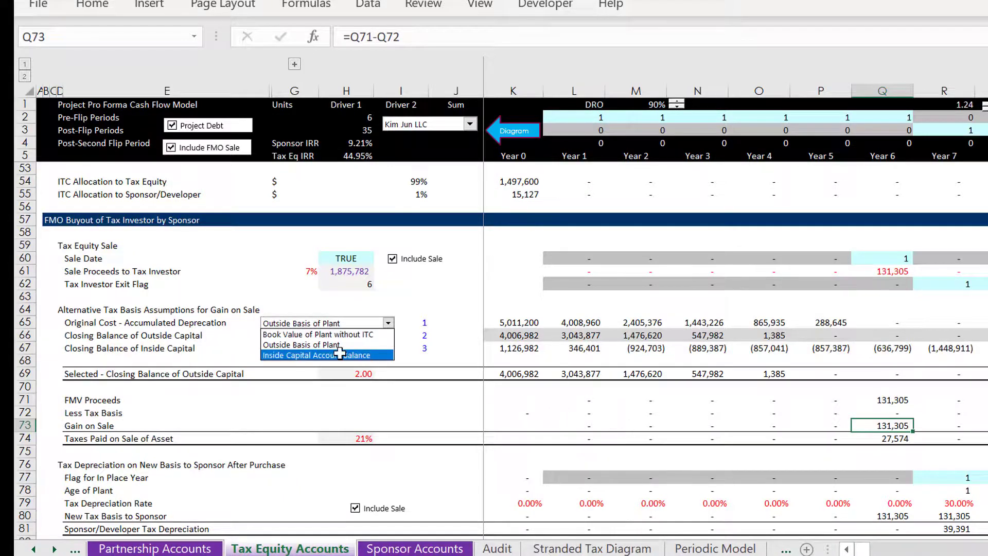
left_click(318, 348)
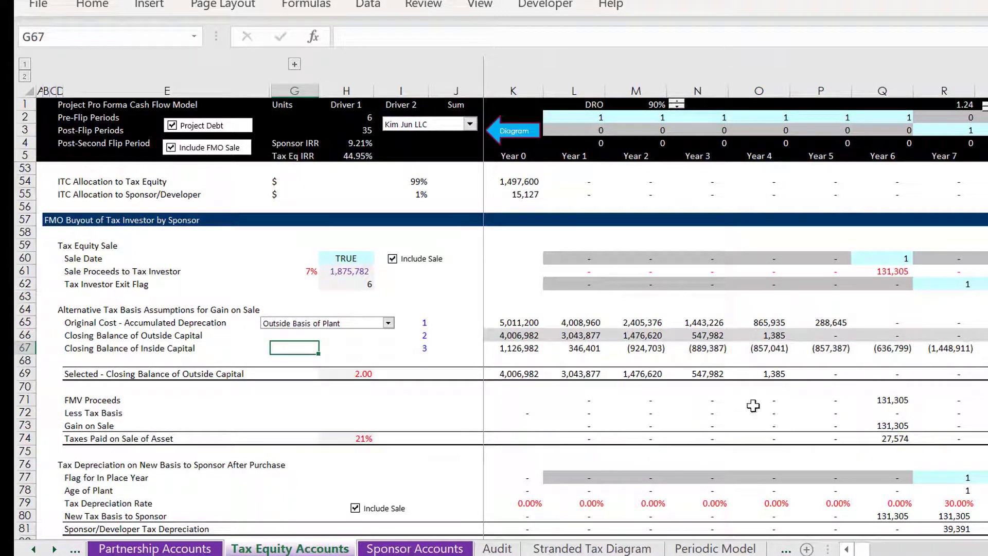
Step: Review the gain on sale, sponsor tax depreciation and original cost sections, then inspect the Less: 50% of ITC switch formula in G85
key("Down")
key("Down")
key("Down")
key("Down")
key("Down")
key("Down")
key("Down")
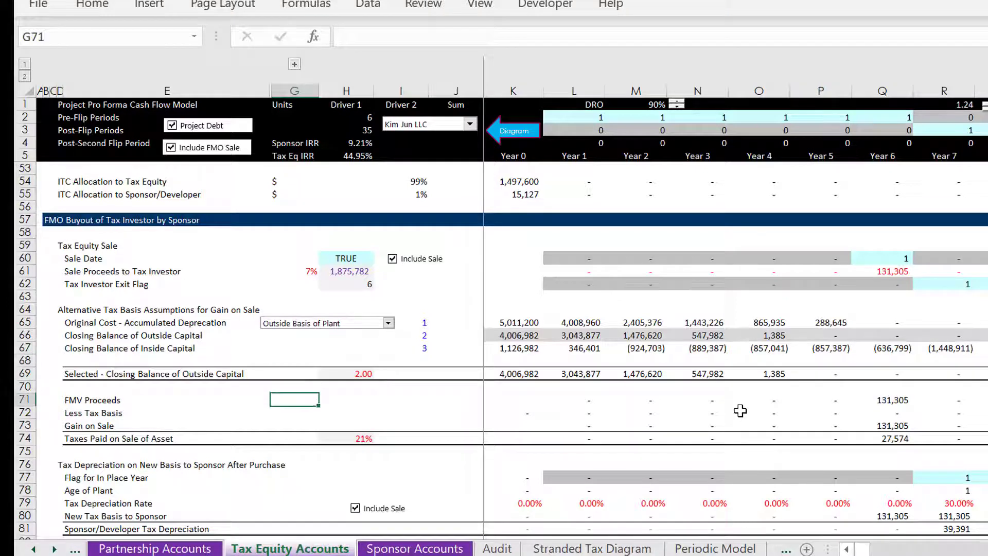
key("Down")
key("Down")
key("Down")
key("Down")
key("Down")
key("Down")
key("Down")
key("Down")
key("Down")
key("Down")
key("Down")
key("Down")
key("Down")
key("Down")
key("Down")
key("Down")
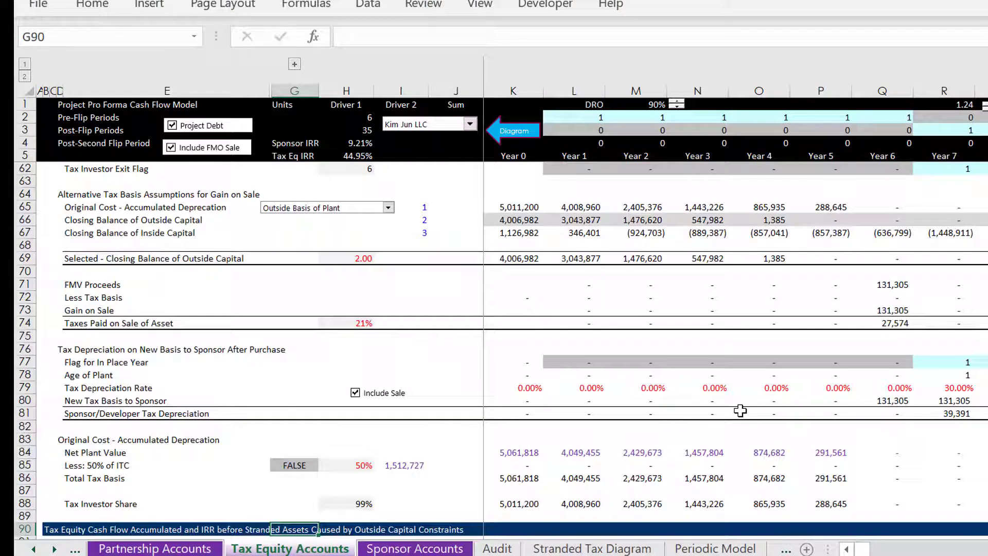
key("Up")
key("Up")
key("Up")
key("Up")
key("Up")
key("Up")
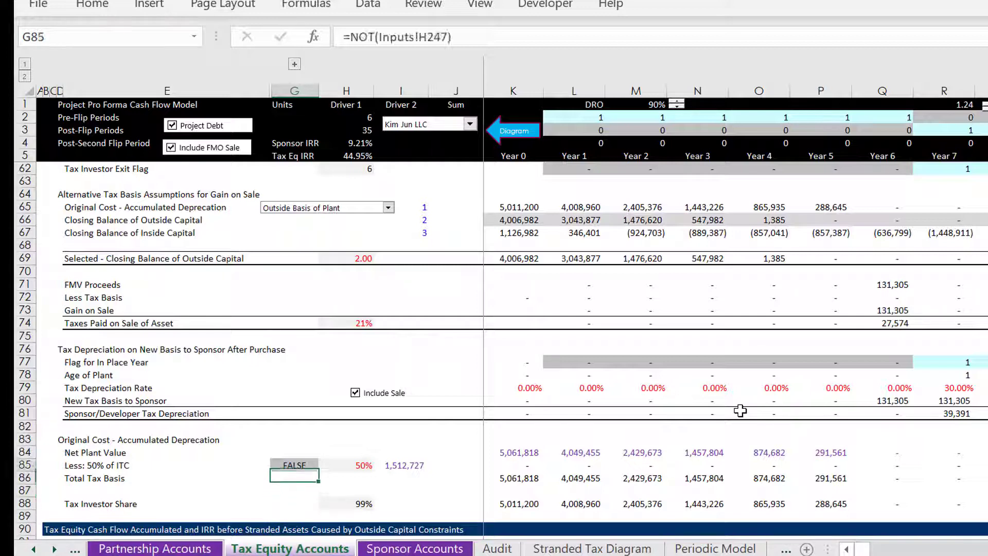
key("Down")
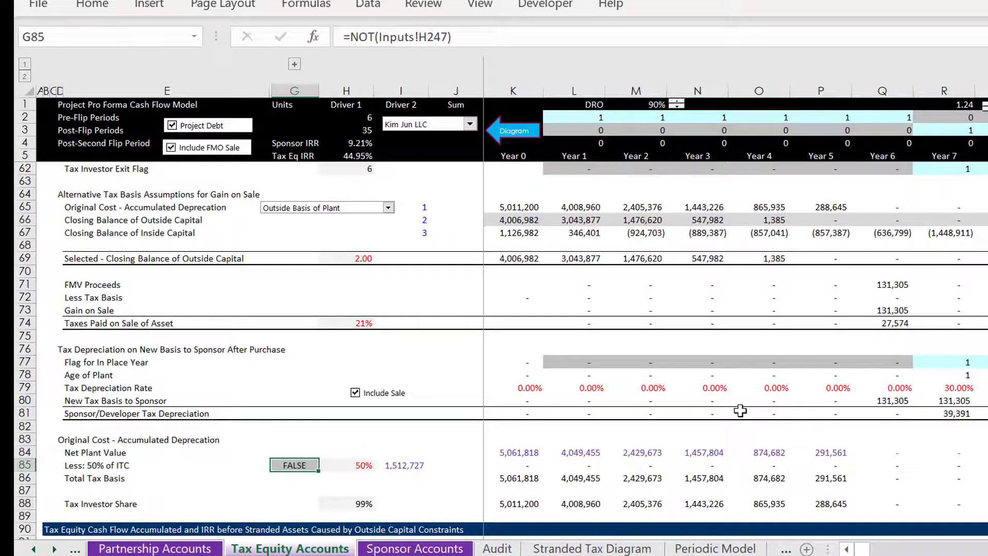
Step: Review the Distribution of Partnership Cash Flow section down to the Distribution of Partnership Income heading
key("Page_Up")
key("Page_Up")
key("Down")
key("Down")
key("Down")
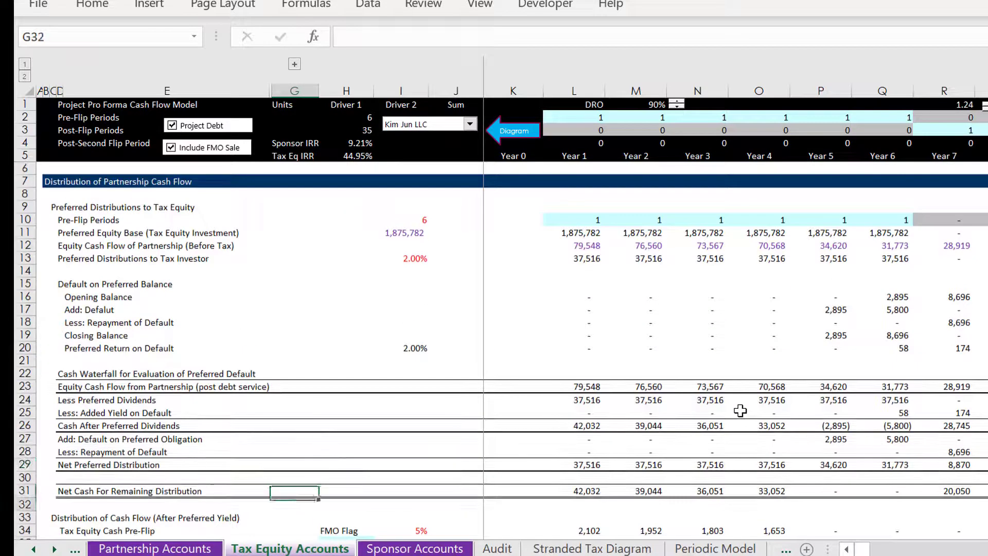
key("Down")
key("Down")
key("Down")
key("Down")
key("Down")
key("Down")
key("Down")
key("Down")
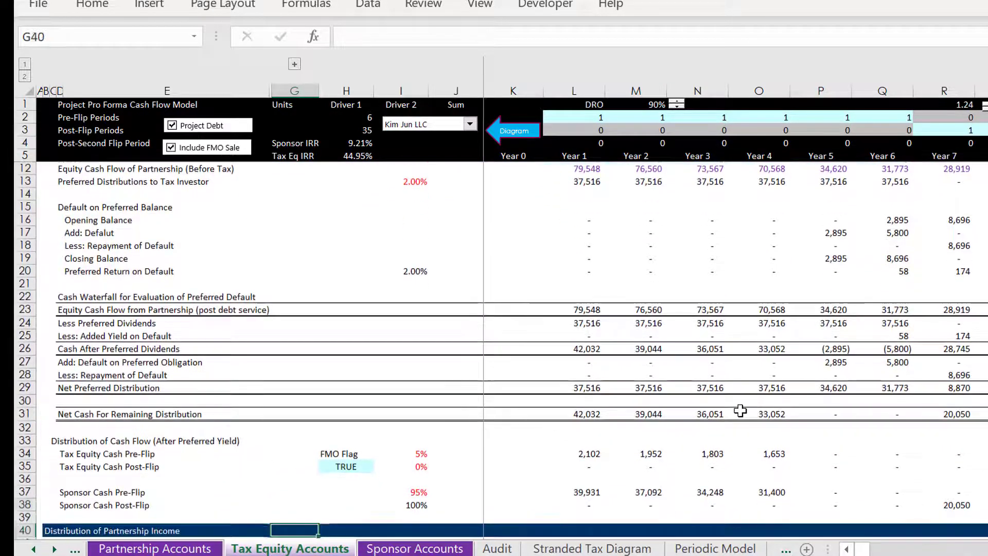
Step: Examine the preferred default balance and the cash waterfall rows from Preferred Return on Default to Net Preferred Distribution
key("Up")
key("Up")
key("Up")
key("Up")
key("Up")
key("Up")
key("Up")
key("Up")
key("Up")
key("Up")
key("Up")
key("Up")
key("Up")
key("Up")
key("Up")
key("Up")
key("Up")
key("Up")
key("Up")
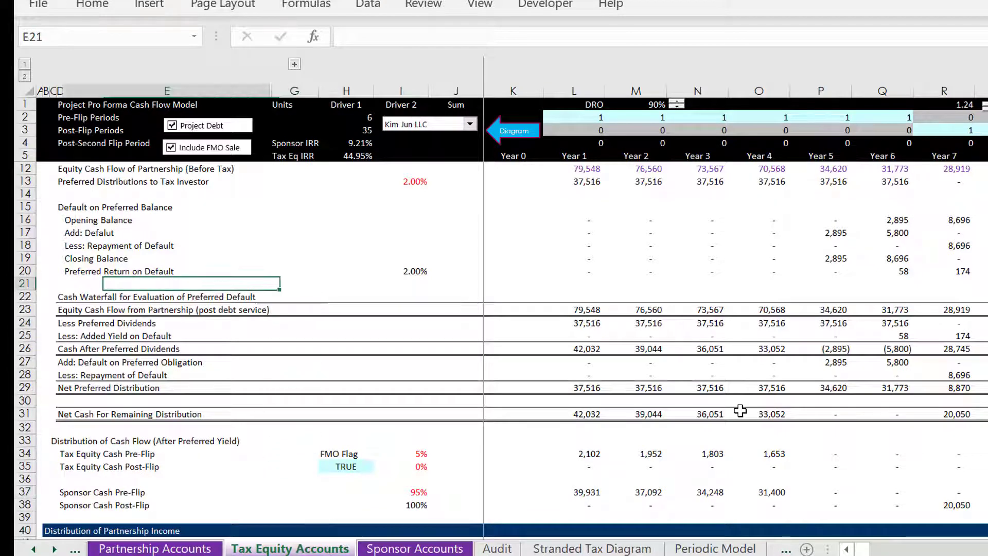
key("Up")
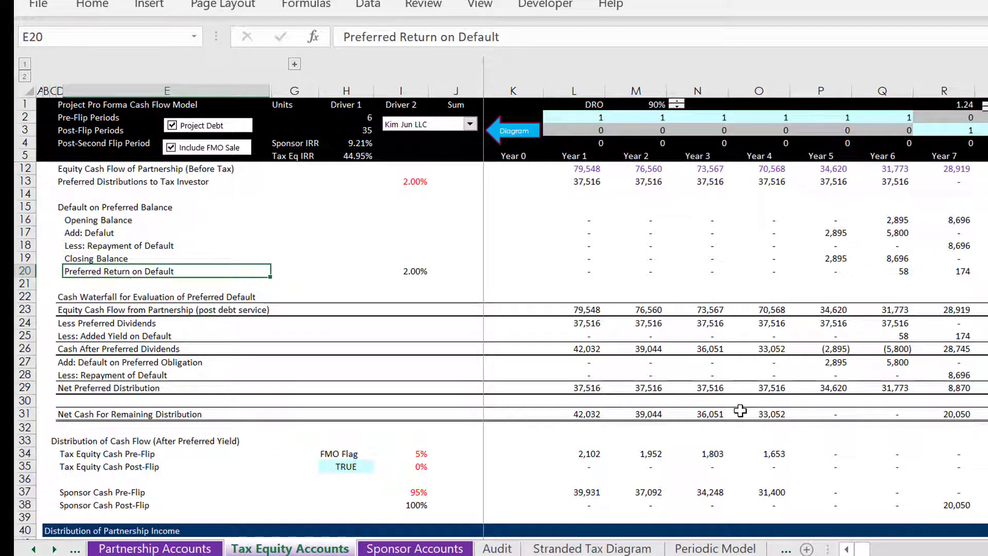
key("Down")
key("Down")
key("Down")
key("Down")
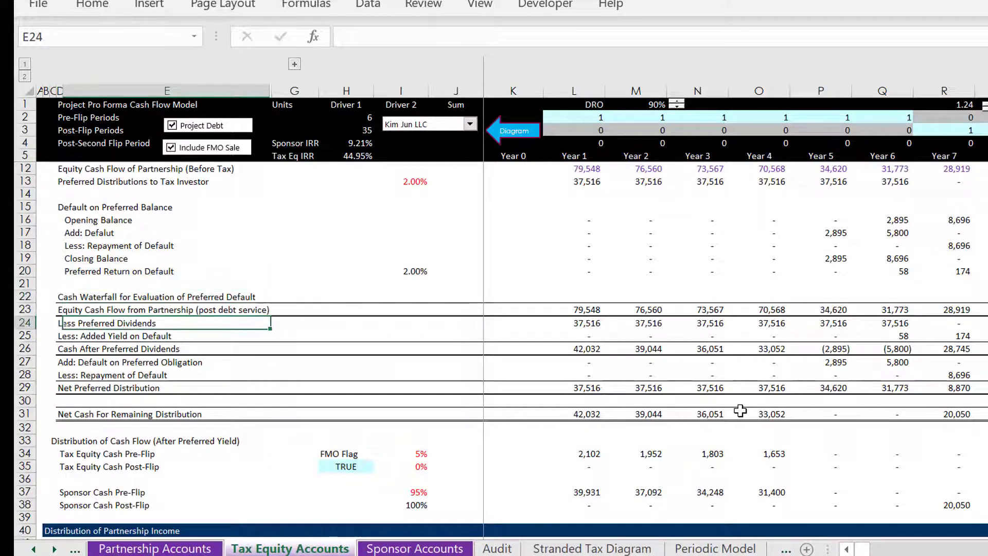
key("Right")
key("Right")
key("Left")
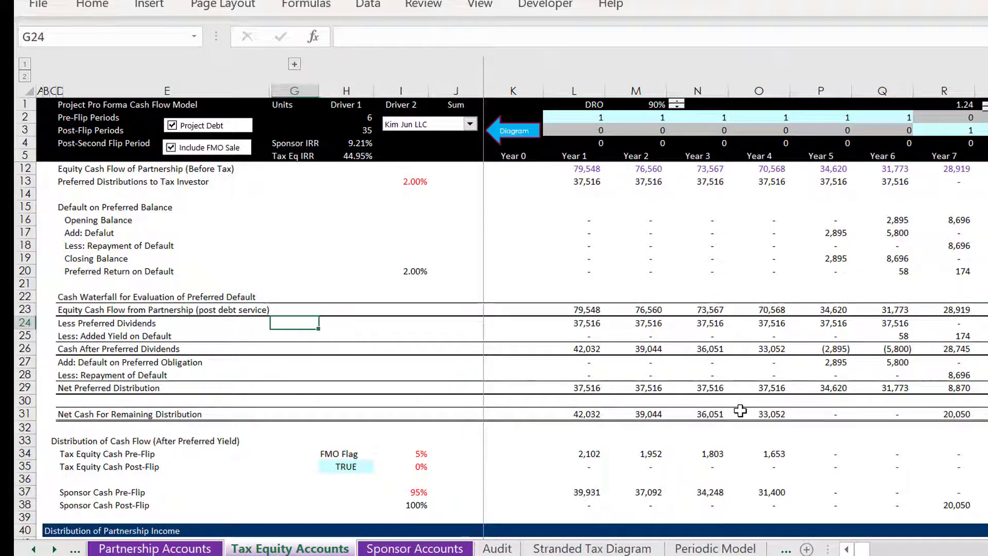
key("Left")
key("Left")
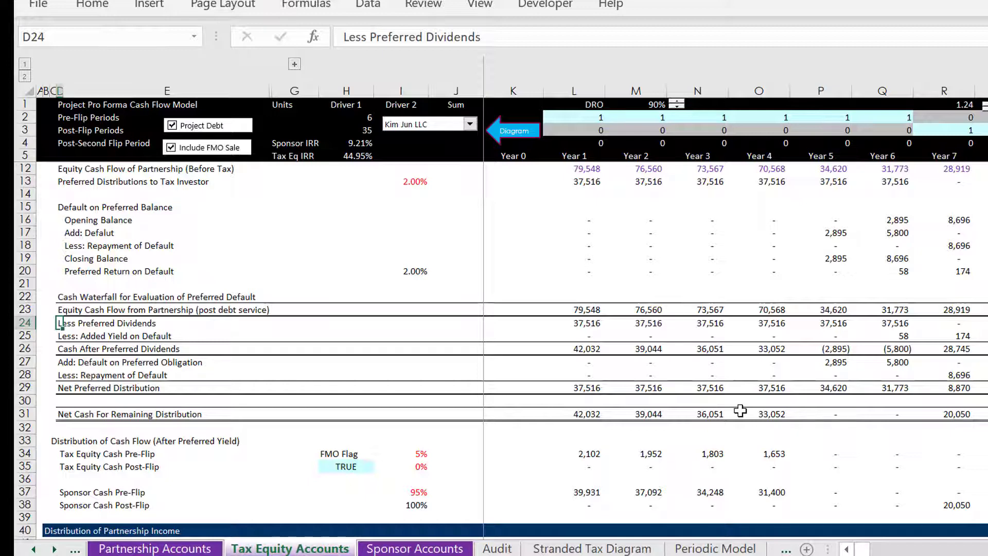
key("Down")
key("Down")
key("Down")
key("Down")
key("Down")
key("Down")
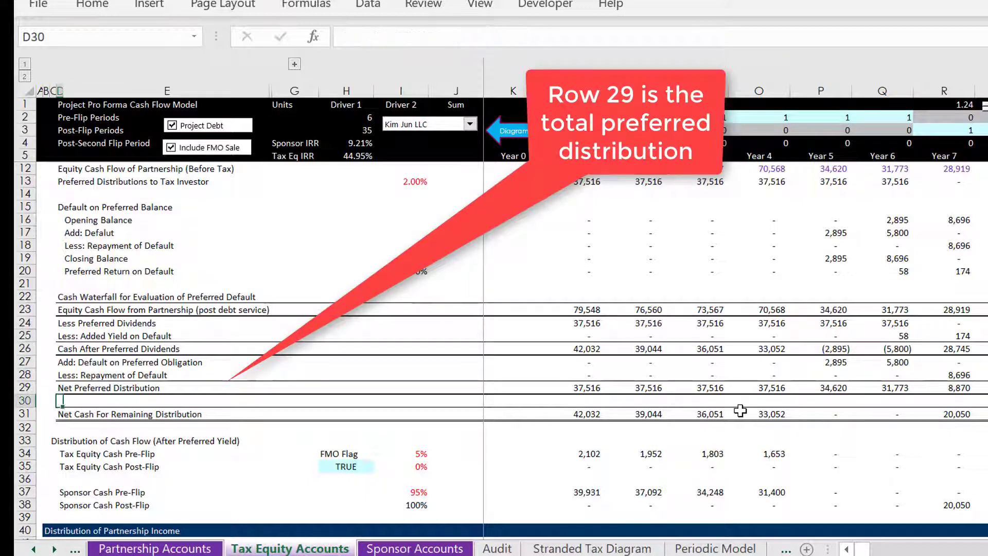
Step: Compare the net cash for remaining distribution with the Preferred Distributions to Tax Investor inputs at the start of the sheet
key("Down")
key("Down")
key("Up")
key("Up")
key("Up")
key("Up")
key("Up")
key("Up")
key("Up")
key("Up")
key("Up")
key("Up")
key("Up")
key("Up")
key("Up")
key("Up")
key("Up")
key("Up")
key("Up")
key("Up")
key("Up")
key("Up")
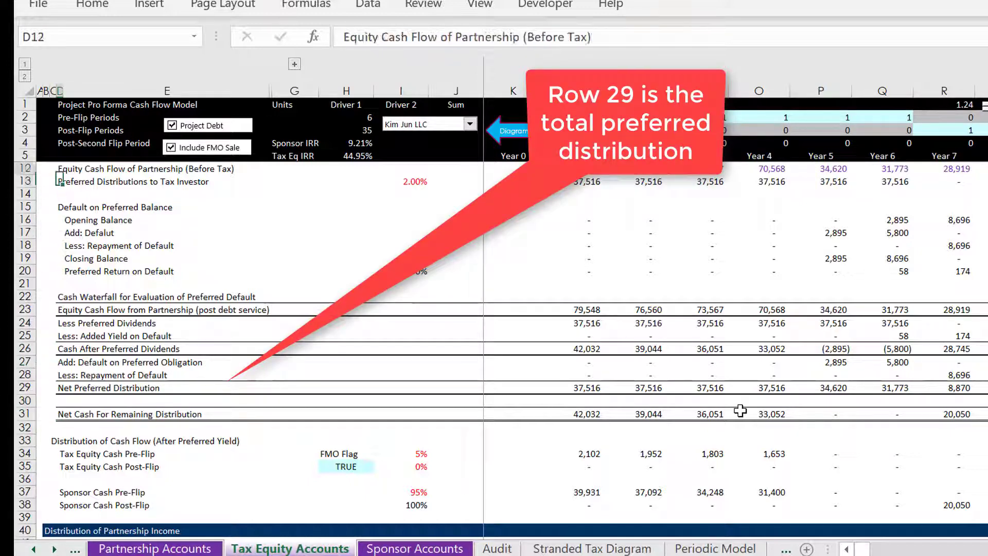
key("Up")
key("Up")
key("Down")
key("Down")
key("Down")
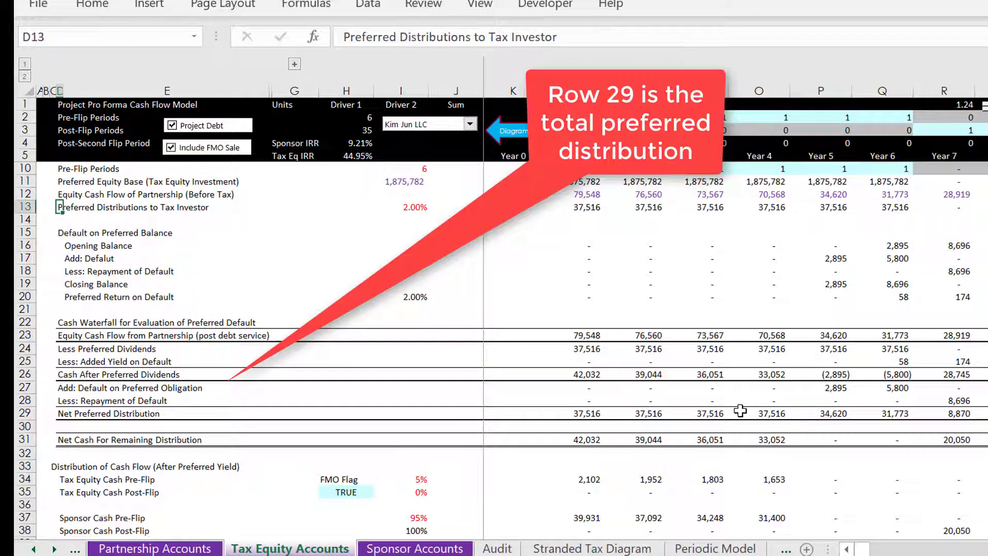
Step: Find the Tax Equity - Preferred Distribution row in the tax equity cash flow section and inspect its Year 0 formula in K94
key("Page_Down")
key("Page_Down")
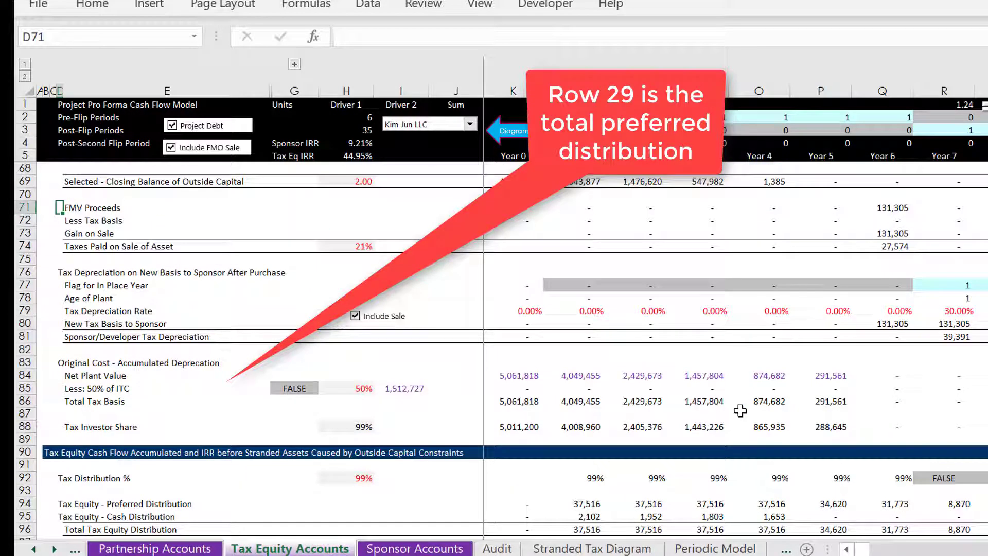
key("Down")
key("Down")
key("Down")
key("Down")
key("Down")
key("Down")
key("Down")
key("Down")
key("Down")
key("Down")
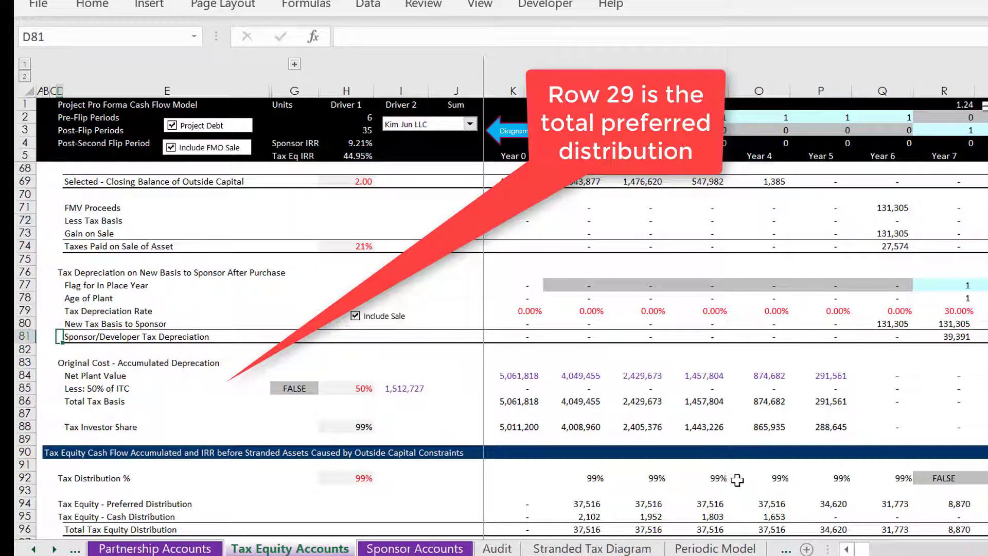
left_click(698, 498)
key("Left")
key("Left")
key("Left")
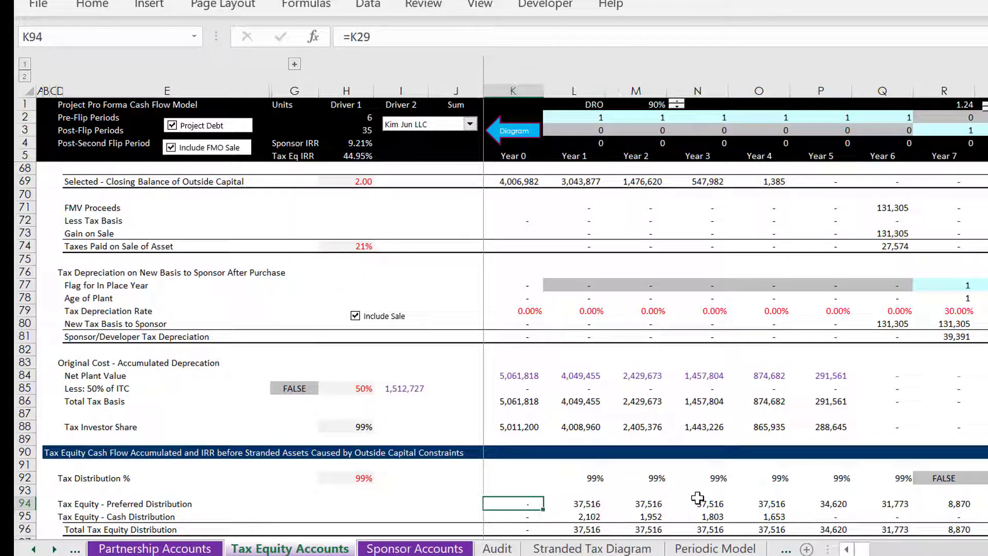
key("Left")
key("Left")
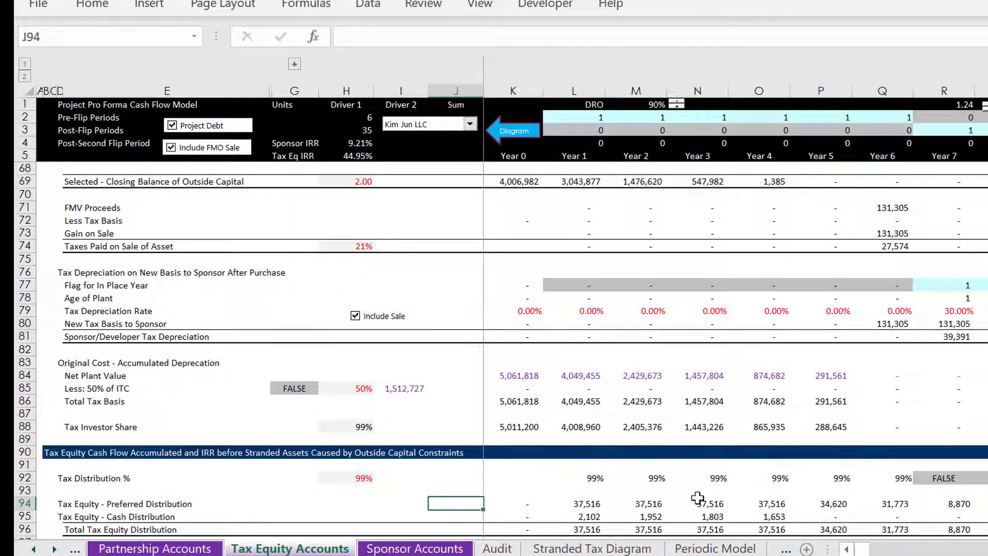
key("Right")
key("Right")
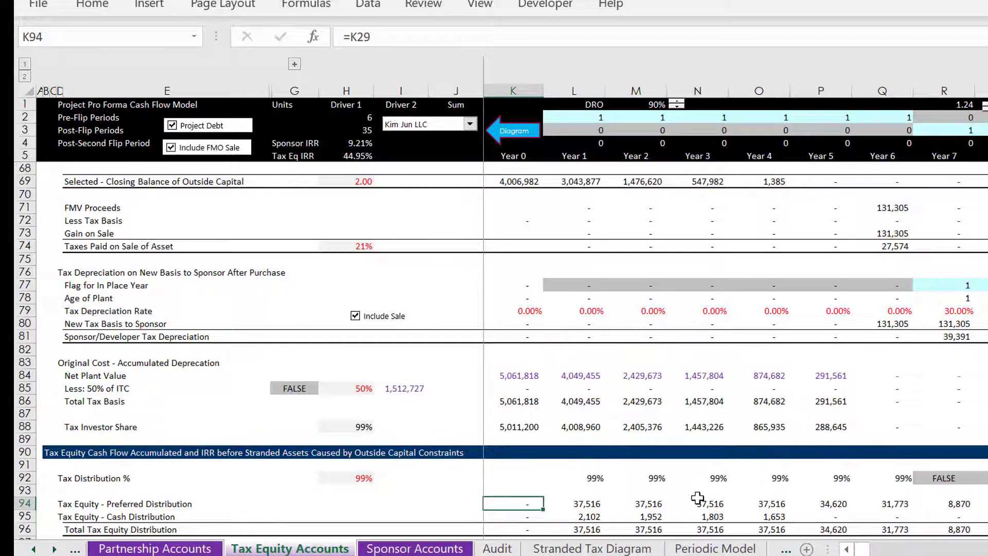
Step: Trace the K94 reference to its source row in the preferred cash waterfall and inspect the Year 1 Net Preferred Distribution formula in L29
key("ctrl+bracketleft")
key("Up")
key("Up")
key("Down")
key("Down")
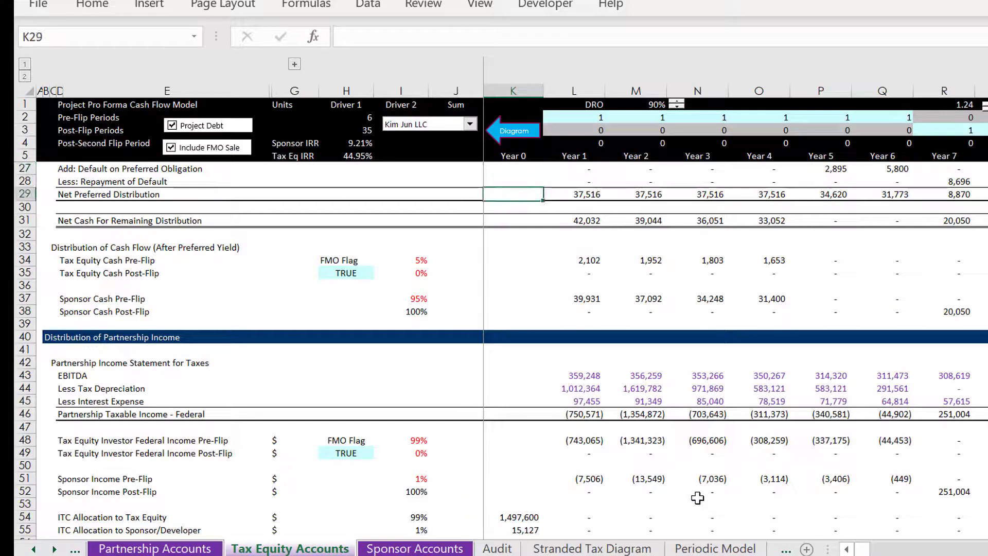
key("Up")
key("Up")
key("Up")
key("Up")
key("Up")
key("Up")
key("Up")
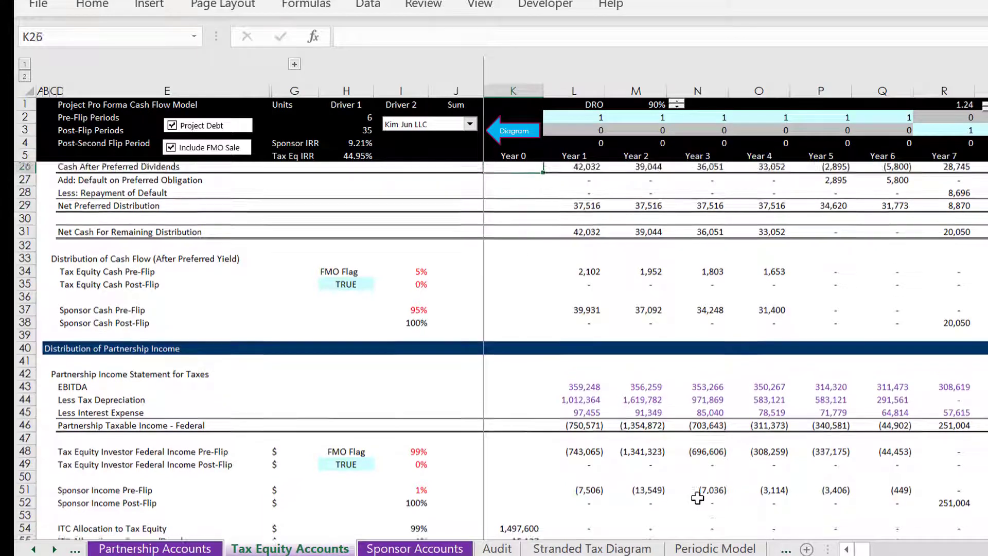
key("Up")
key("Up")
key("Down")
key("Down")
key("Down")
key("Down")
key("Down")
key("Down")
key("Down")
key("Down")
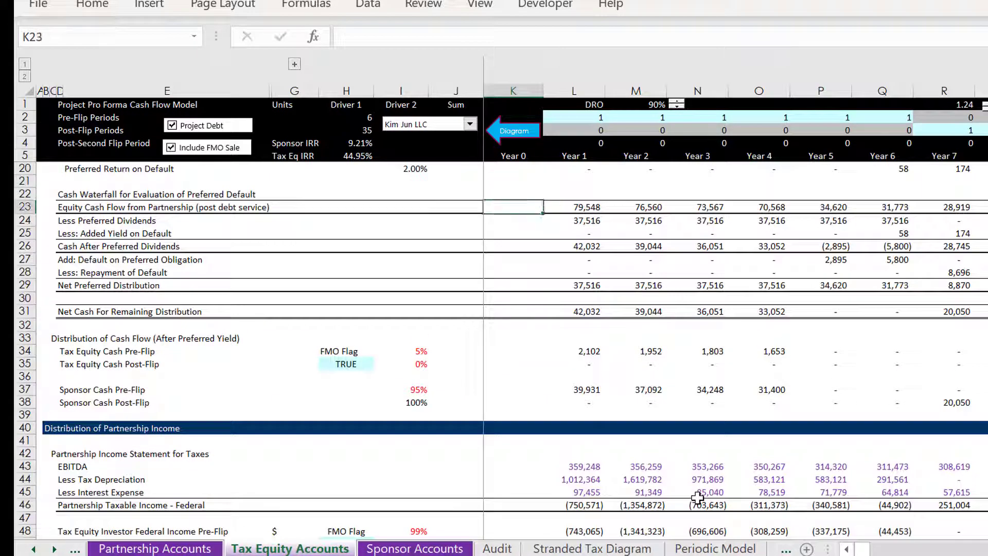
key("Right")
key("Down")
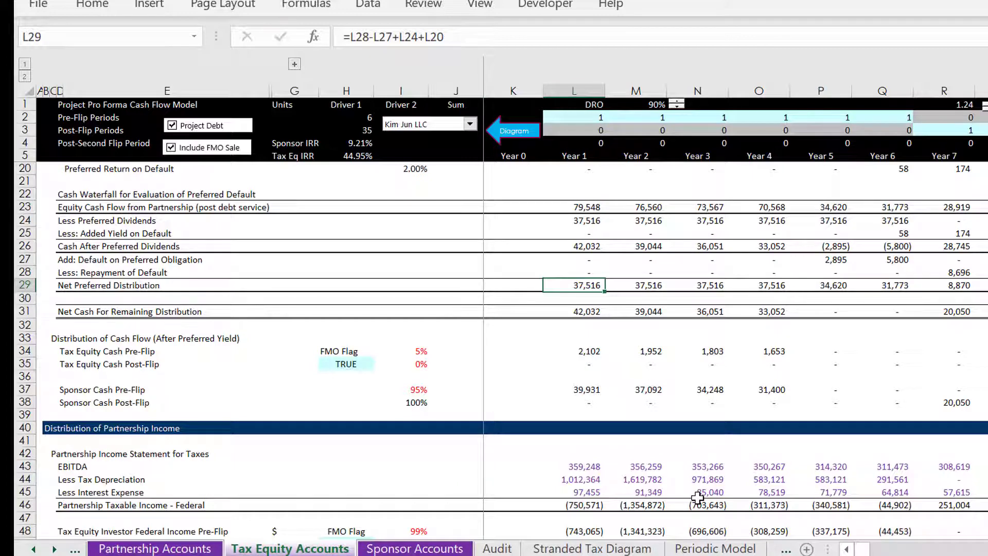
Step: Apply a top and double bottom border to the Net Preferred Distribution row from its label across all years
key("ctrl+Left")
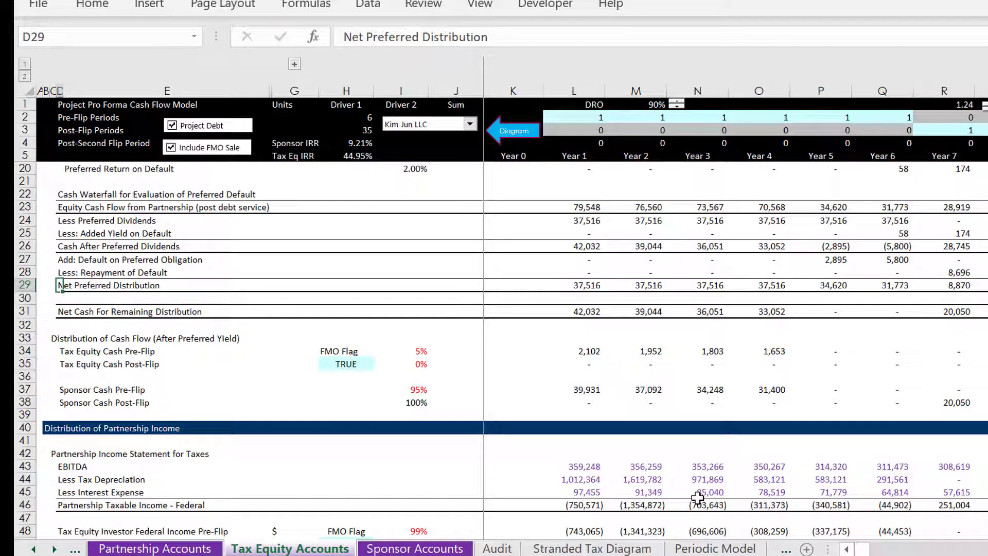
key("ctrl+shift+Right")
key("ctrl+shift+Right")
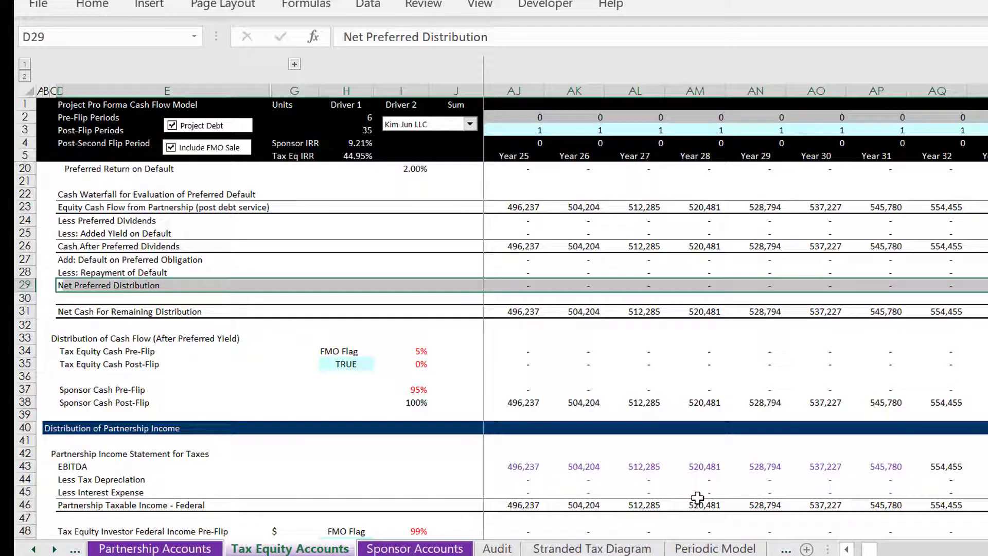
Step: Insert a new row 36 below Tax Equity Cash Post-Flip and label it Total Tax Investor
key("Down")
key("Down")
key("Down")
key("Down")
key("Down")
key("Down")
key("Down")
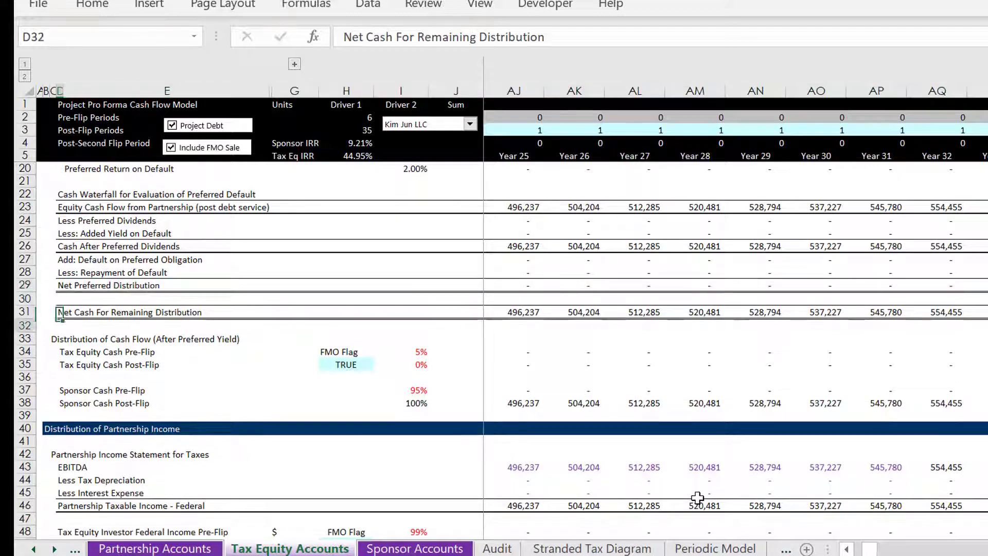
key("shift+space")
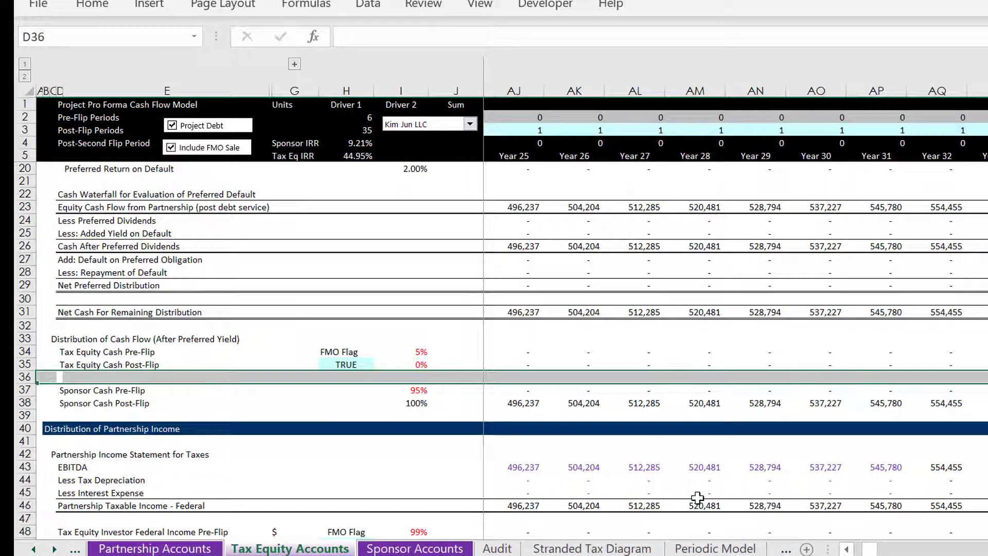
key("ctrl+shift+plus")
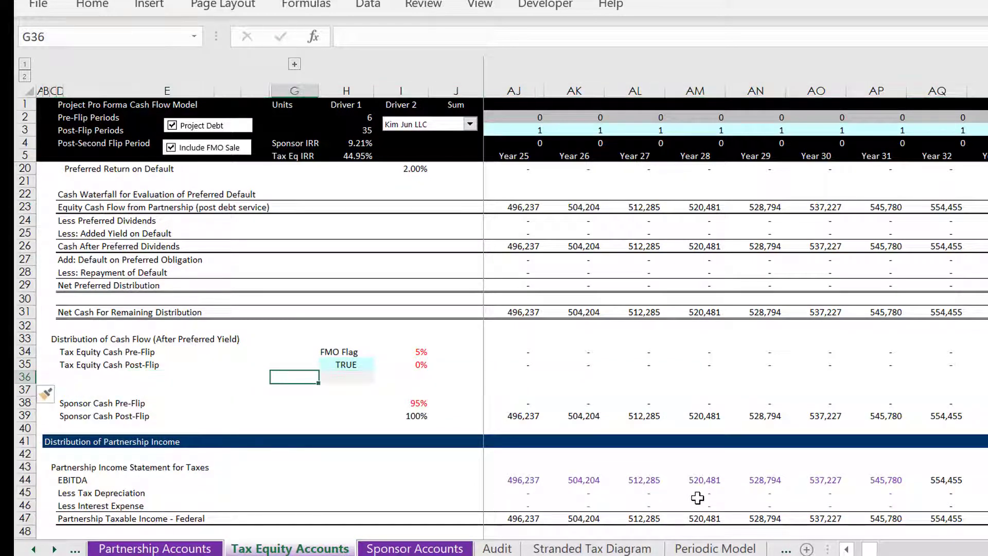
type("Total Tax Investor")
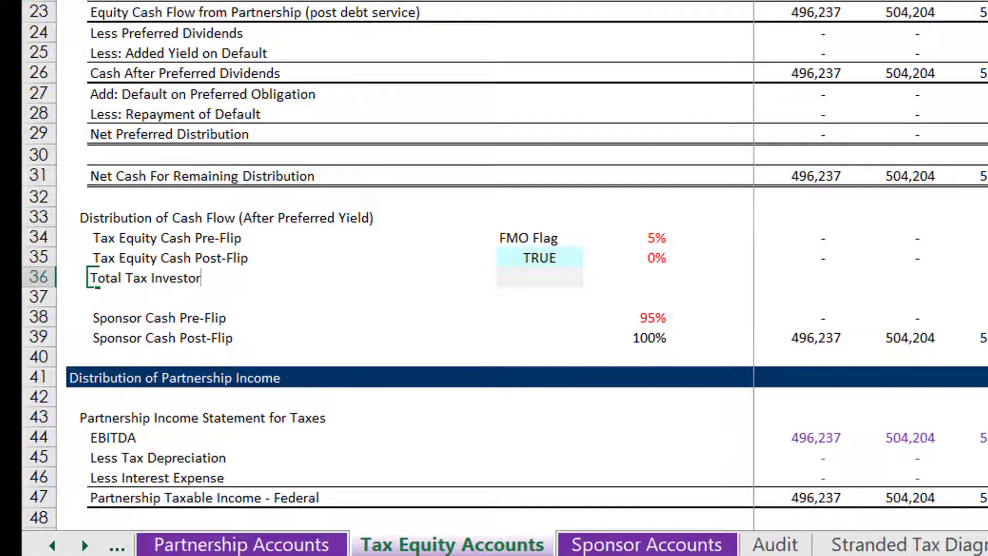
key("Return")
Step: Rename the Tax Equity Cash Pre-Flip label in row 34 as Tax Investor Equity Cash Pre-Flip
key("Up")
key("Up")
key("Up")
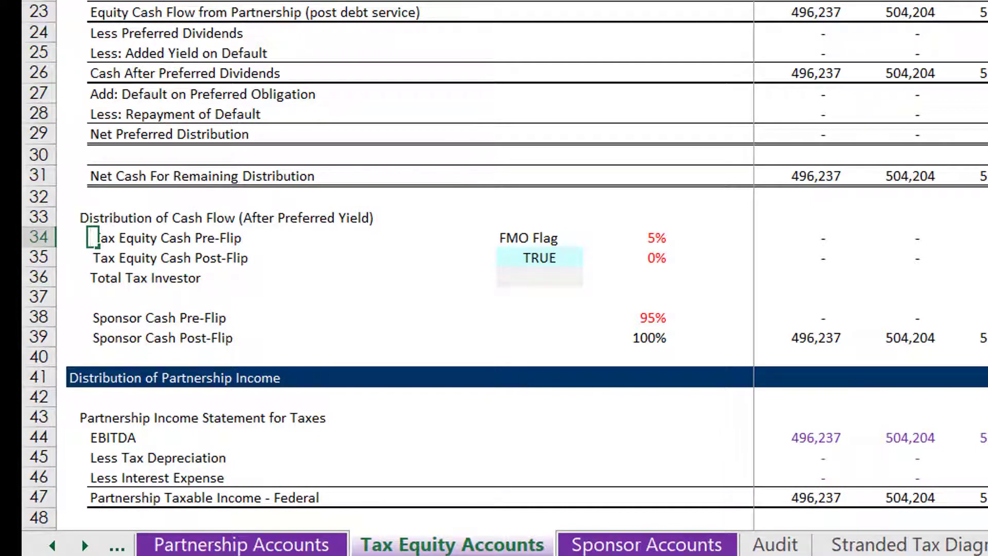
key("F2")
key("Escape")
key("Left")
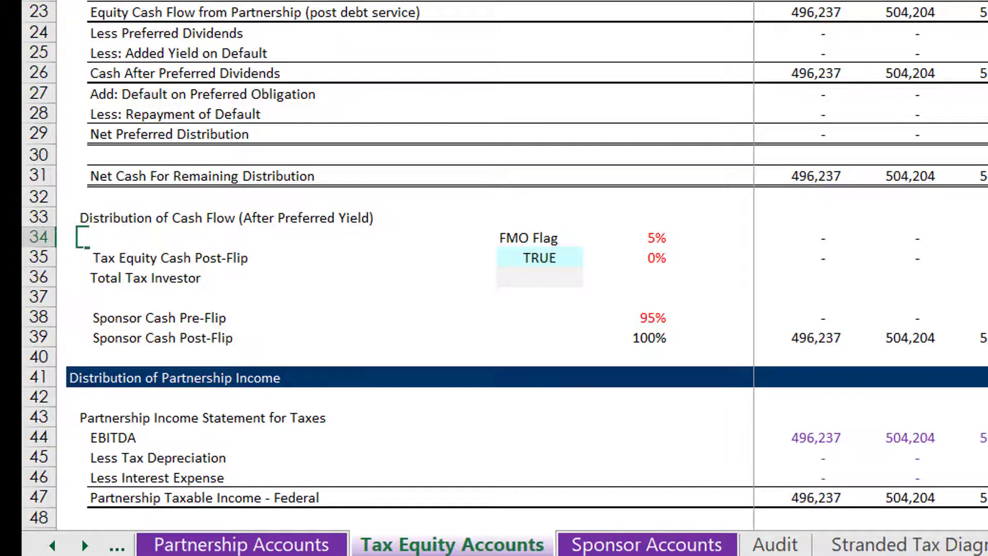
key("F2")
key("Left")
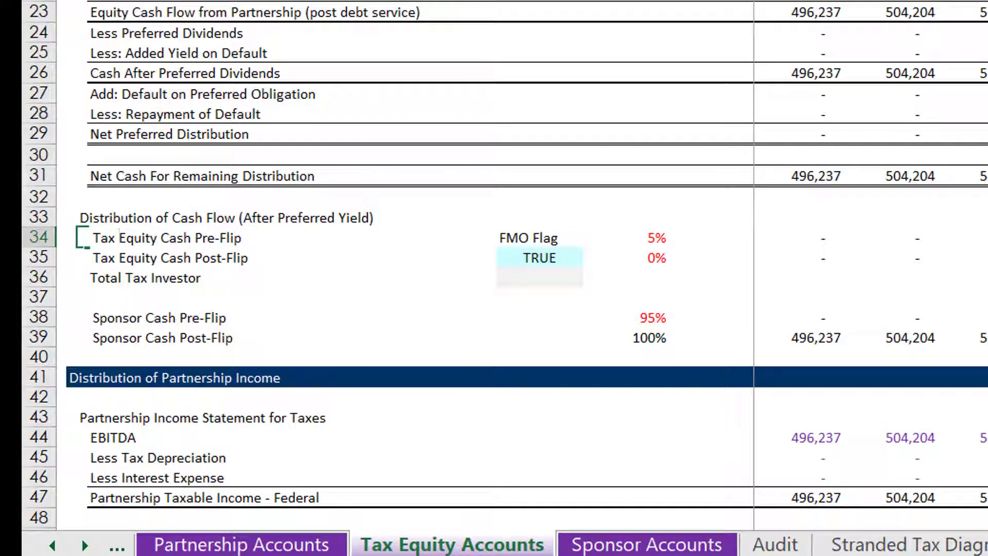
type("Investor")
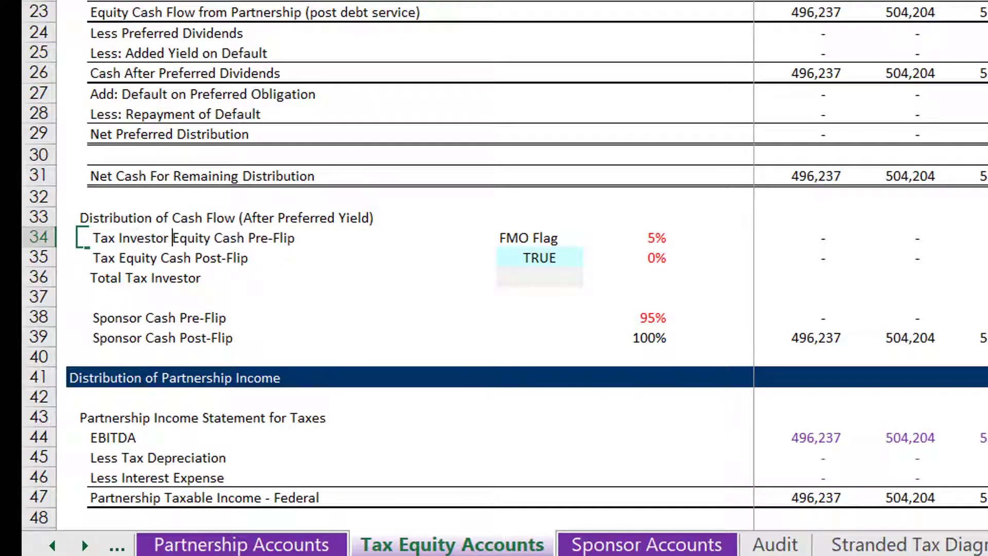
key("Return")
Step: Rename the Tax Equity Cash Post-Flip label in row 35 as Tax Investor Equity Cash Post-Flip
key("Down")
left_click(82, 258)
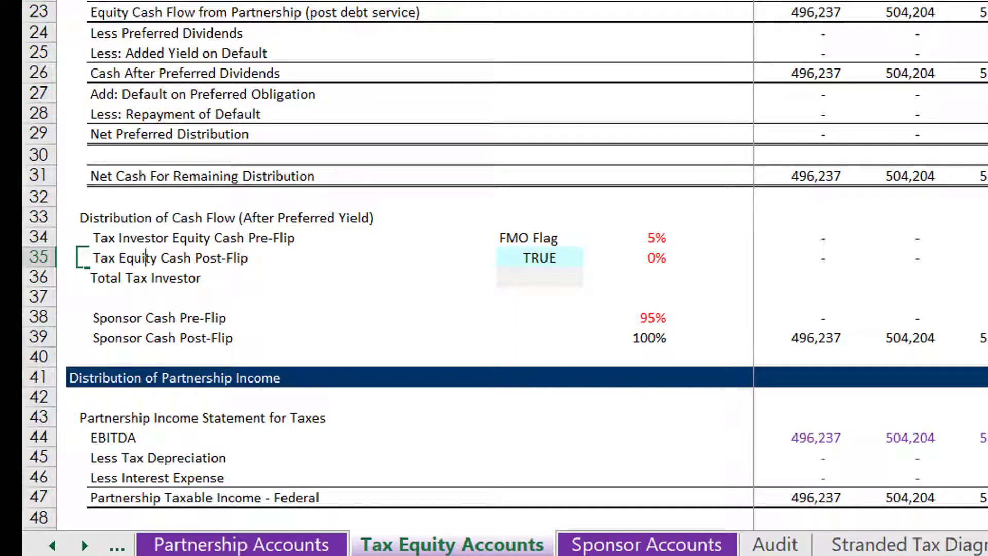
type("Investor")
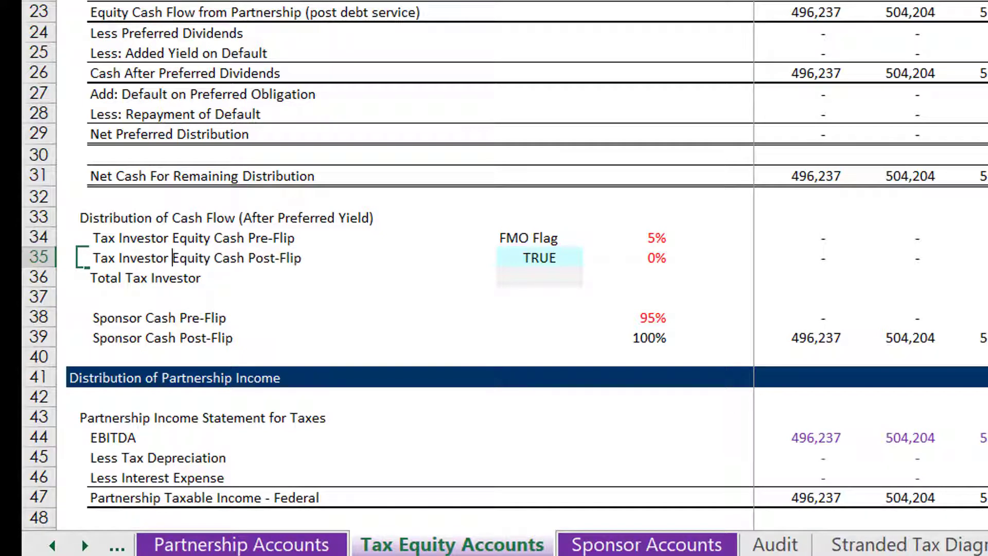
key("Return")
Step: Extend the label in row 36 to Total Tax Investor Cash Distribution
key("Right")
key("Right")
key("Right")
key("Right")
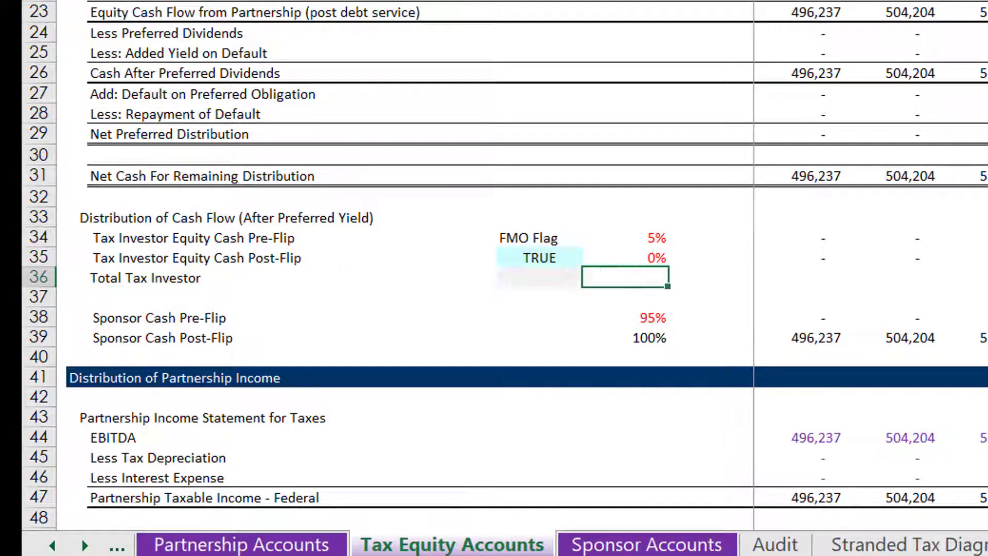
key("Left")
key("Left")
key("Left")
key("Left")
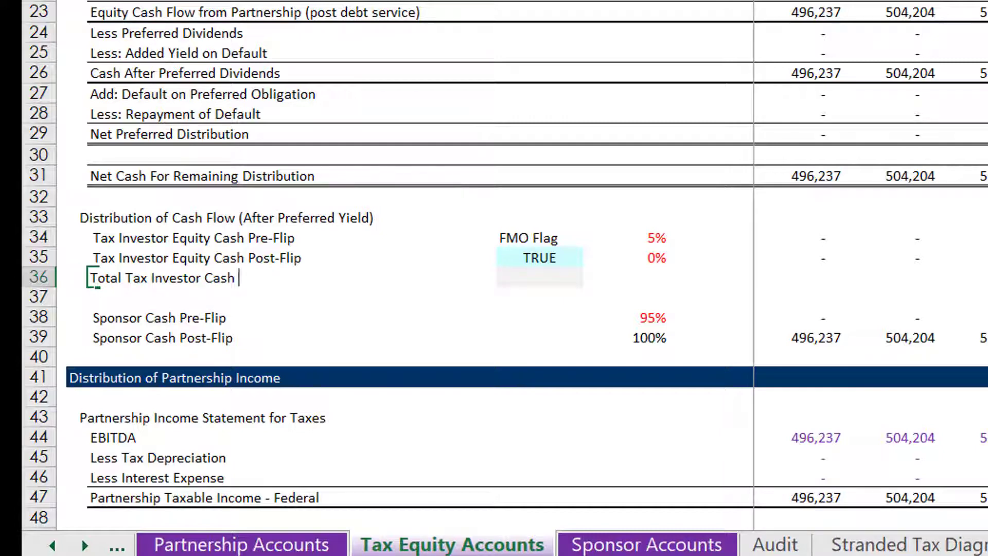
type("Distribution")
key("Return")
Step: Try to fill a total formula across the years in the Total Tax Investor Cash Distribution row
key("Up")
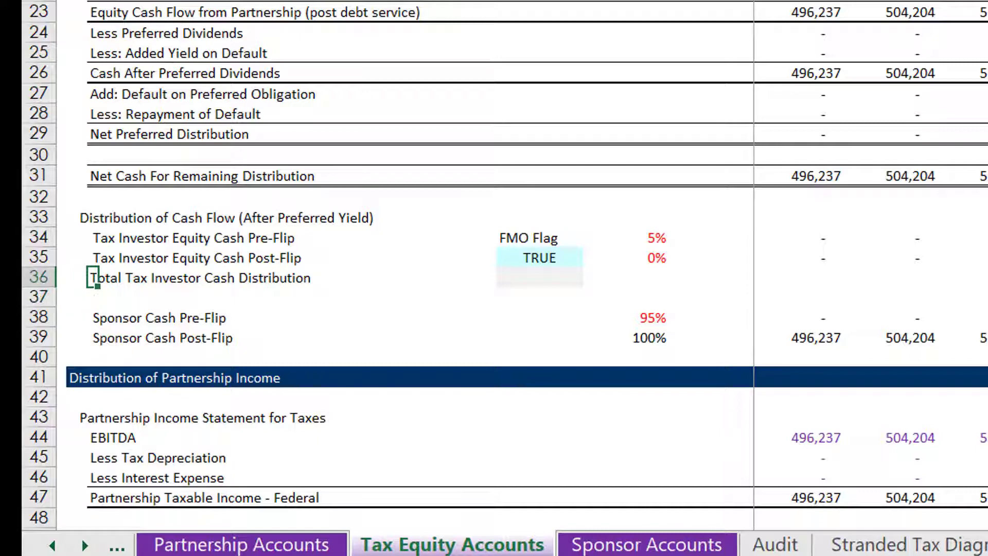
key("shift+space")
key("Left")
key("Right")
key("Right")
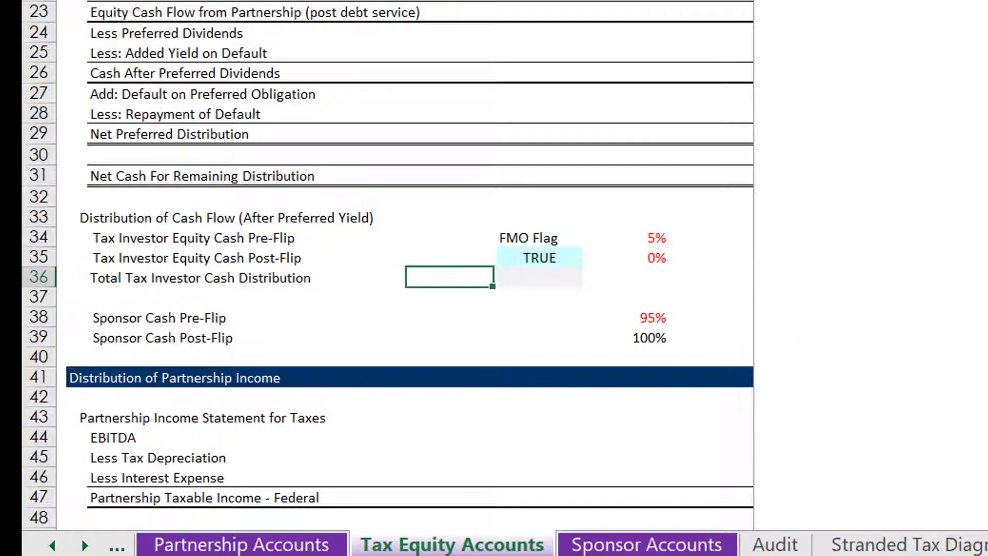
key("Right")
key("Right")
key("Right")
key("Right")
key("Right")
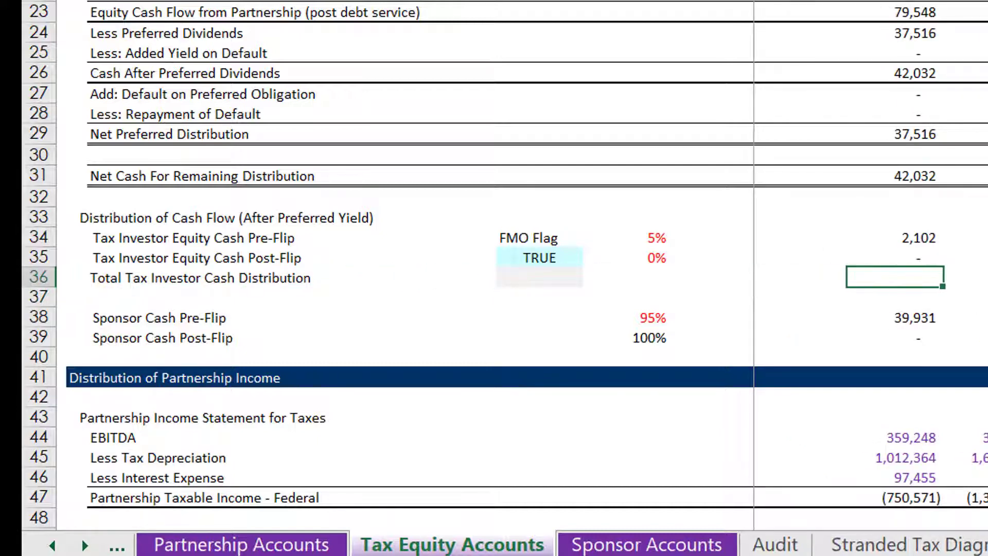
key("ctrl+shift+Right")
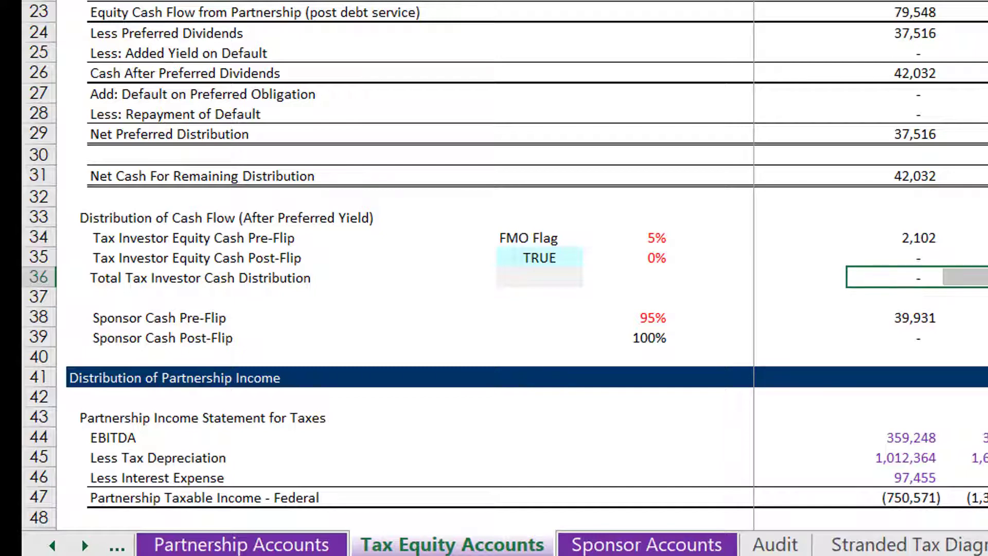
key("ctrl+shift+Left")
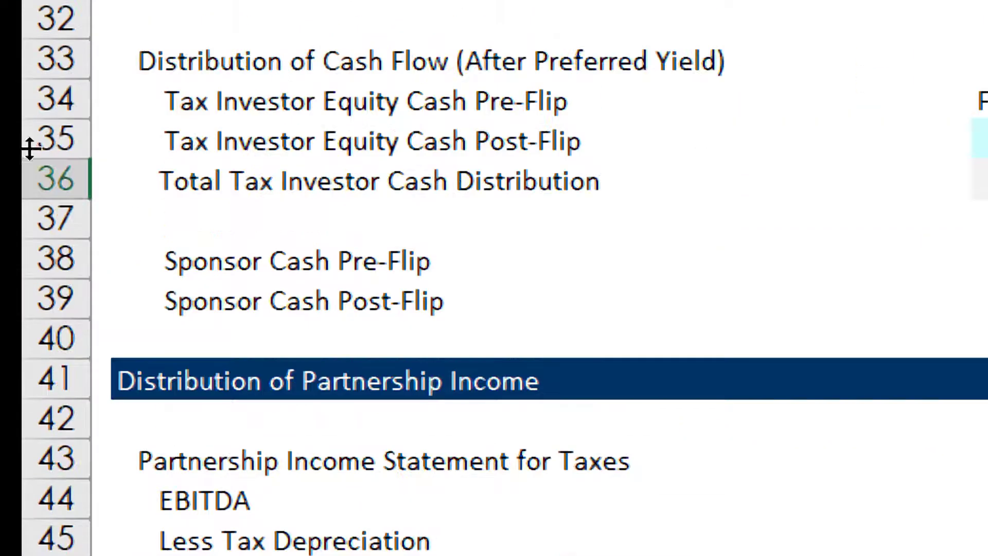
Step: Sum the tax investor's pre-flip and post-flip cash in Year 1 of row 36 and fill the formula across all years
left_click(135, 136)
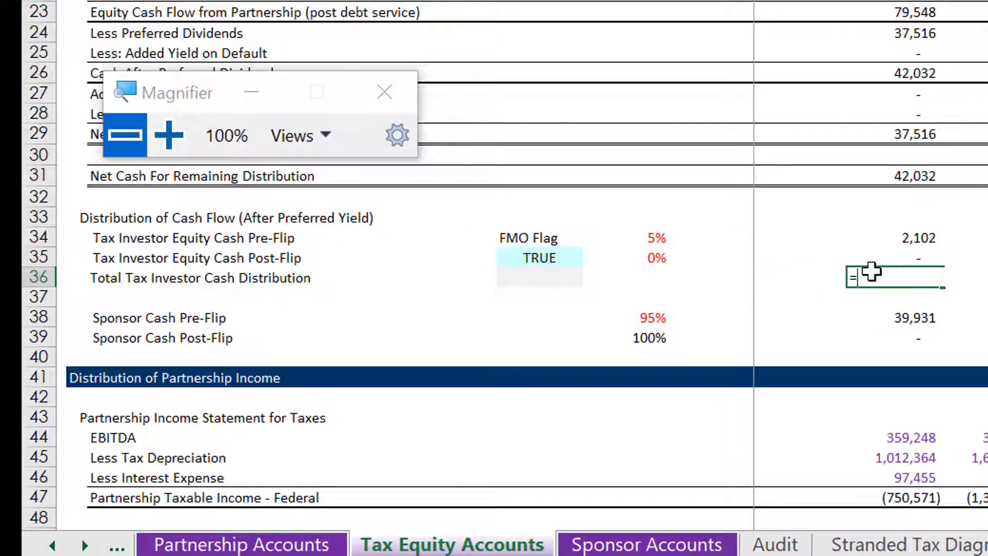
key("Up")
type("+")
key("Up")
key("Up")
key("Return")
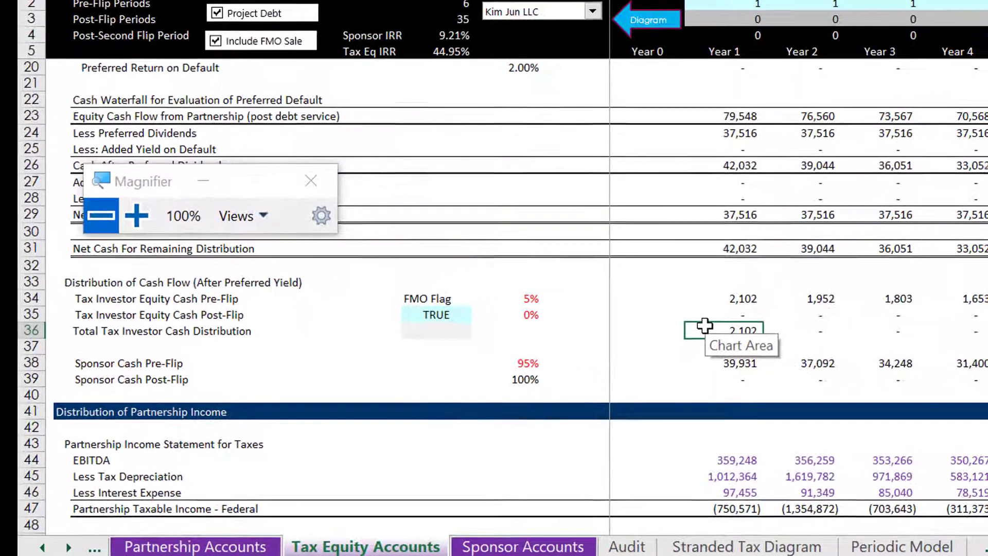
key("ctrl+shift+Right")
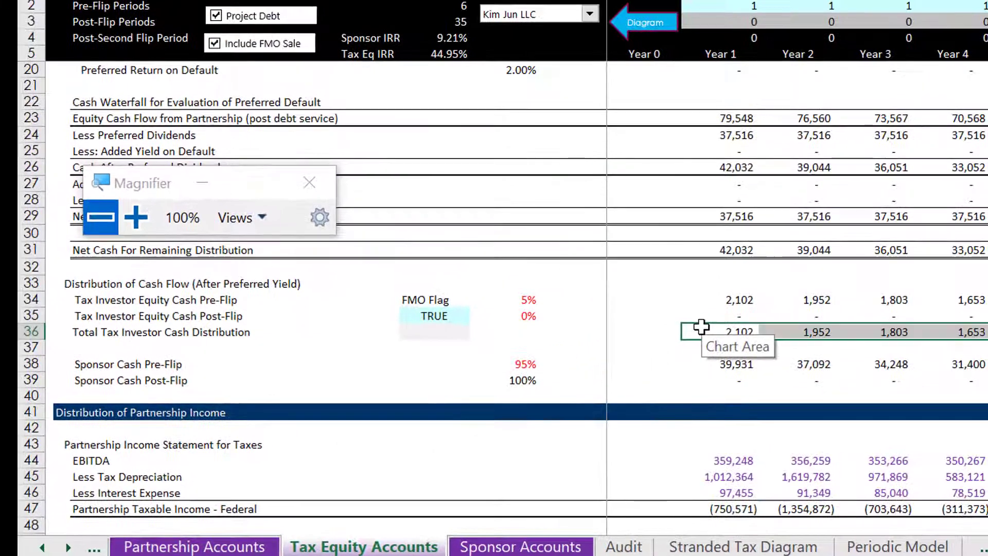
Step: Apply a top and double bottom border to the Total Tax Investor Cash Distribution row from its label across all years
key("Left")
key("Down")
key("Down")
key("Down")
key("Down")
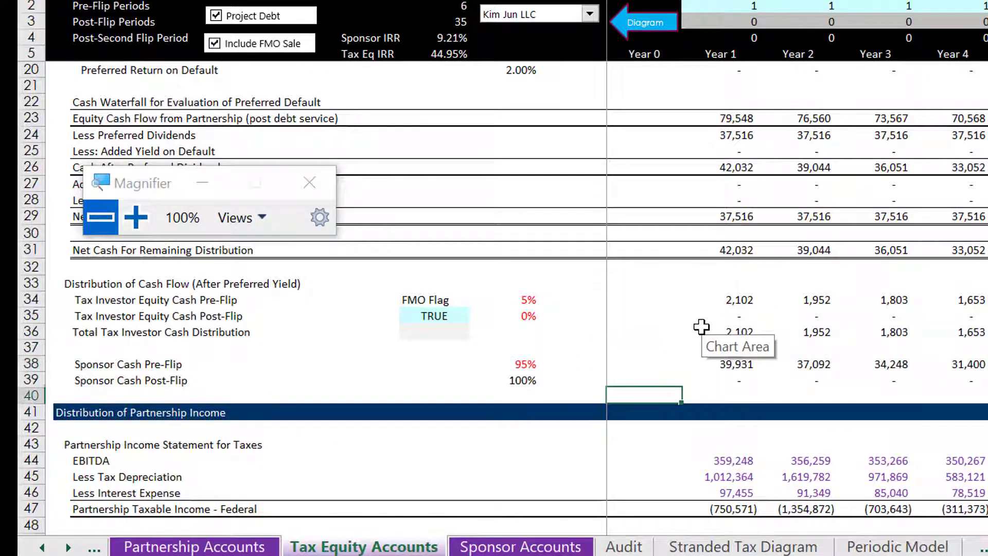
key("Down")
key("Up")
key("Up")
key("Up")
key("Up")
key("Left")
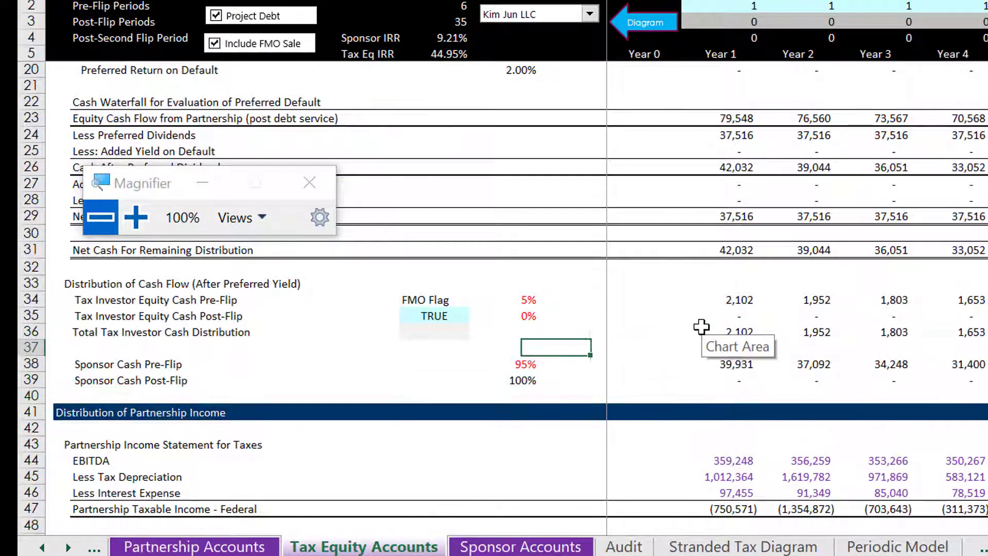
key("Up")
key("Left")
key("Left")
key("Left")
key("Left")
key("Left")
key("ctrl+shift+Right")
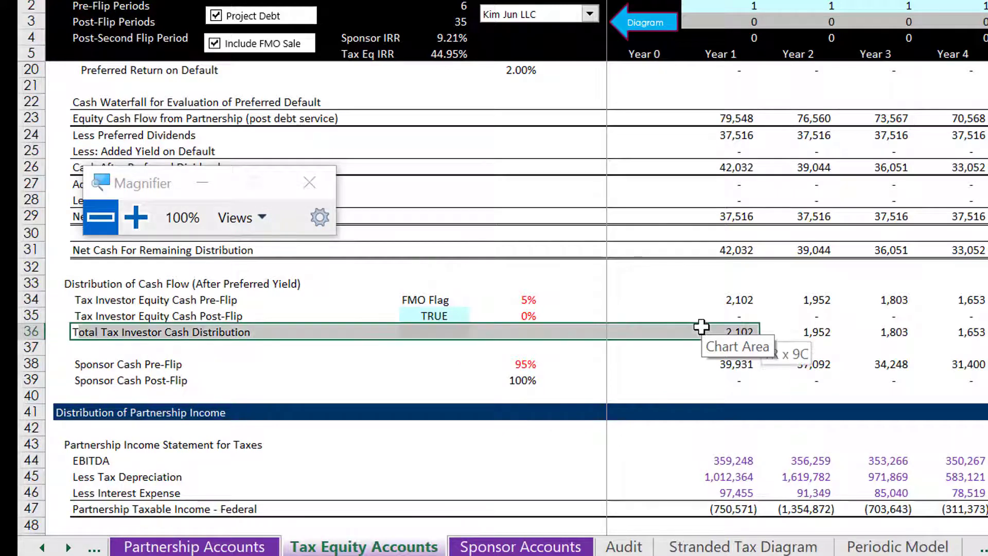
key("ctrl+shift+Right")
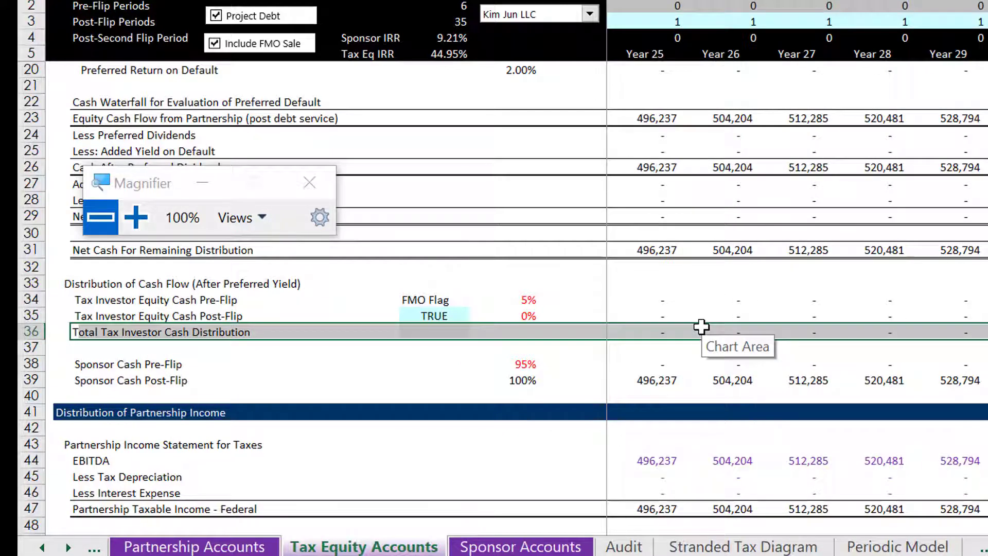
key("alt+h")
key("b")
key("b")
Step: Insert a new row 40 below Sponsor Cash Post-Flip and label it Total Sponsor Cash Flow
key("Down")
key("Down")
key("Down")
key("Down")
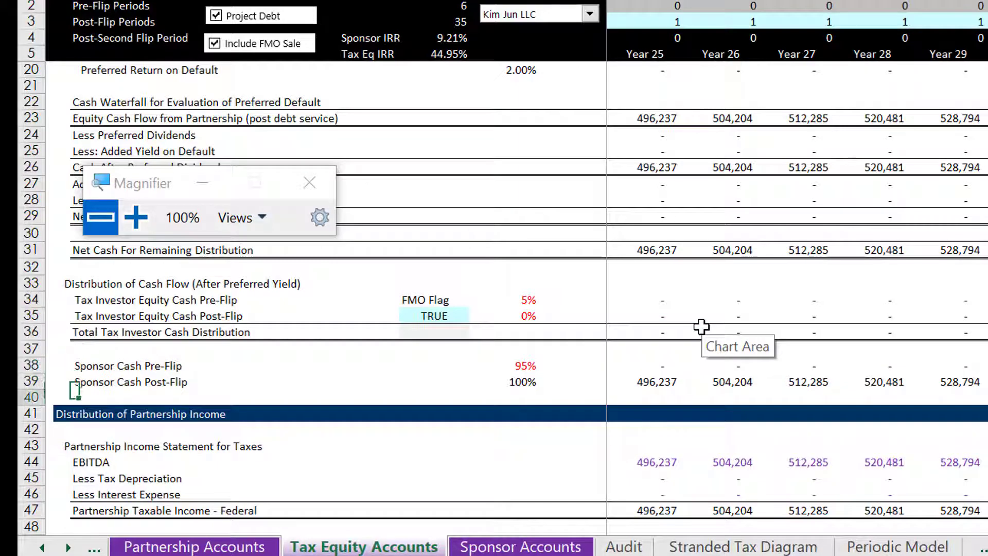
key("shift+space")
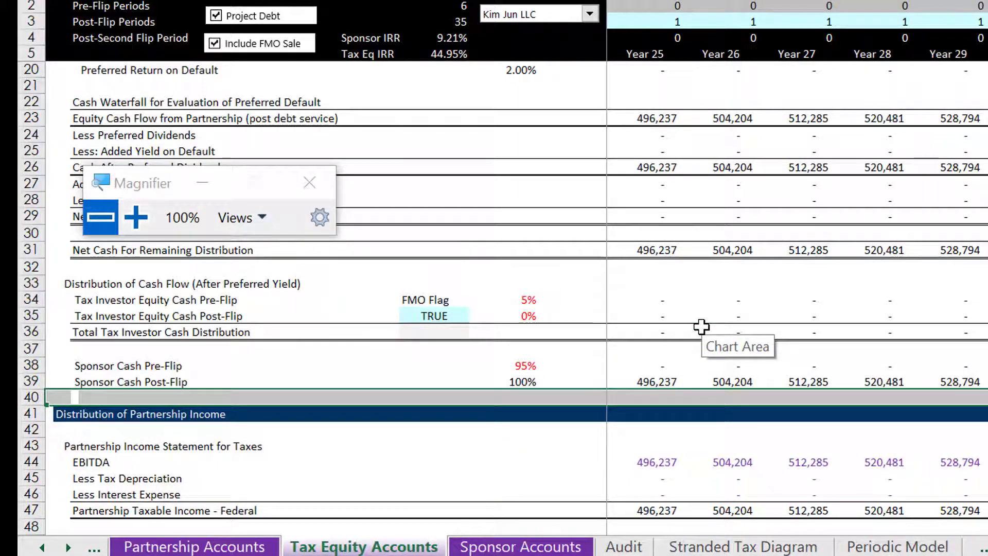
key("ctrl+shift+plus")
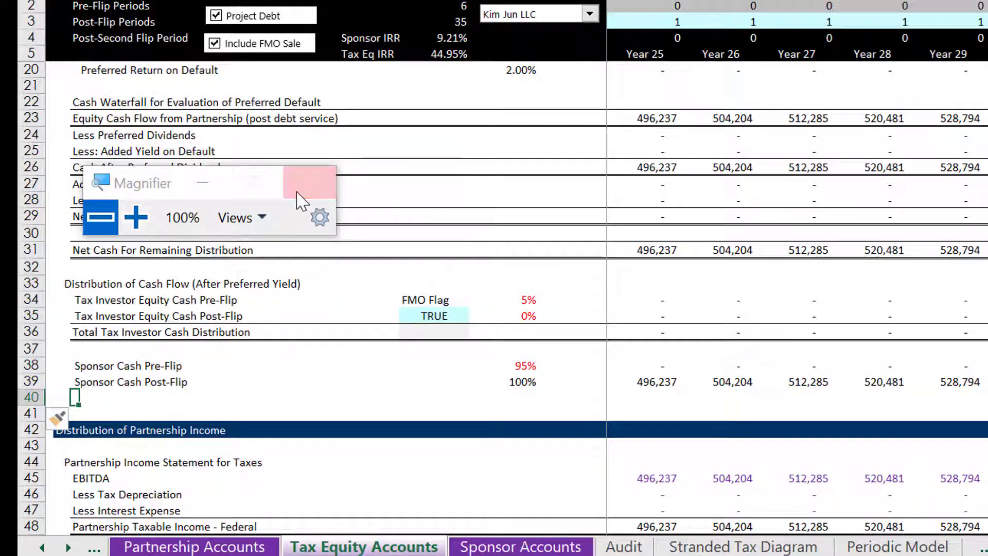
left_click(298, 194)
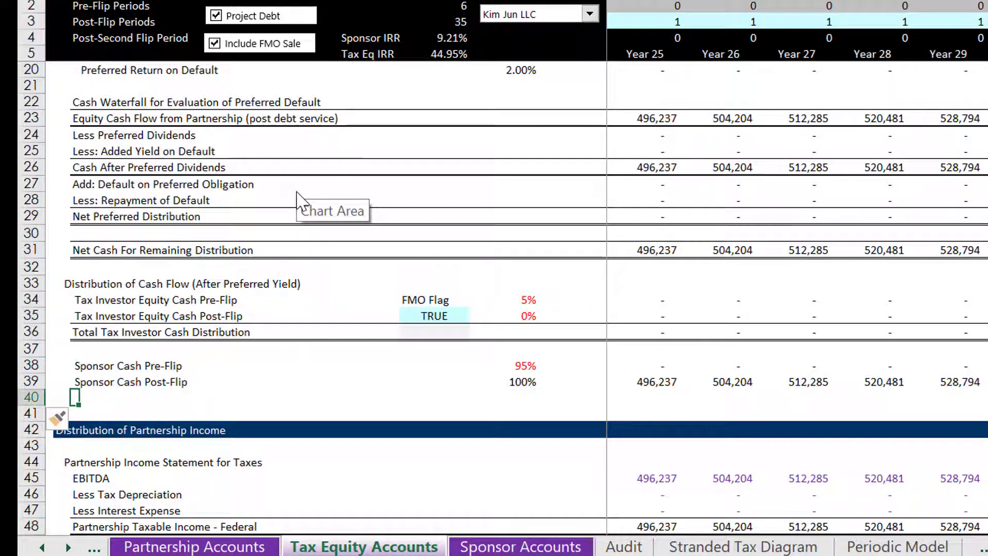
type("Total Sponsor C")
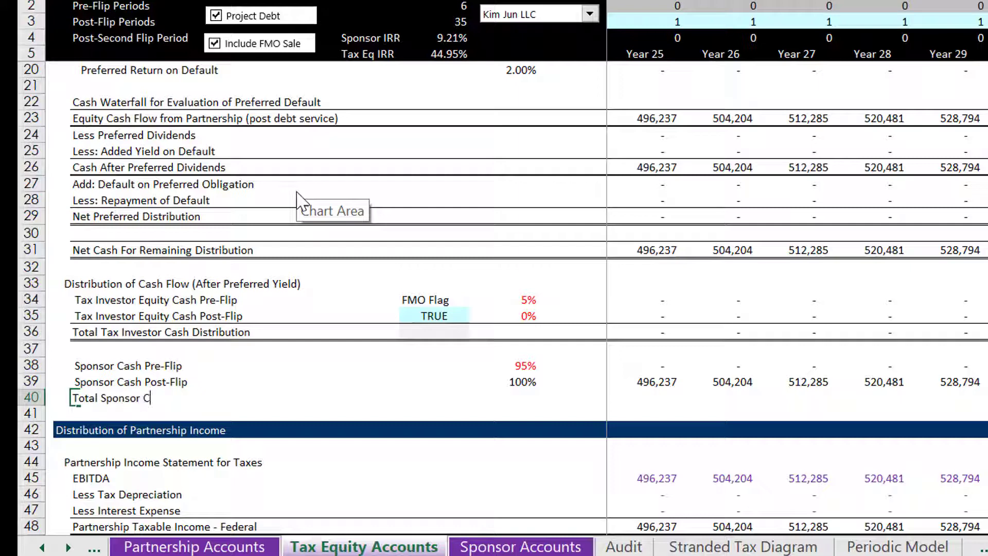
key("Return")
Step: Sum the sponsor's pre-flip and post-flip cash (L38 and L39) in L40 and fill the formula across all years
key("Up")
key("Right")
key("Right")
key("Right")
key("Right")
key("Right")
key("Right")
key("Right")
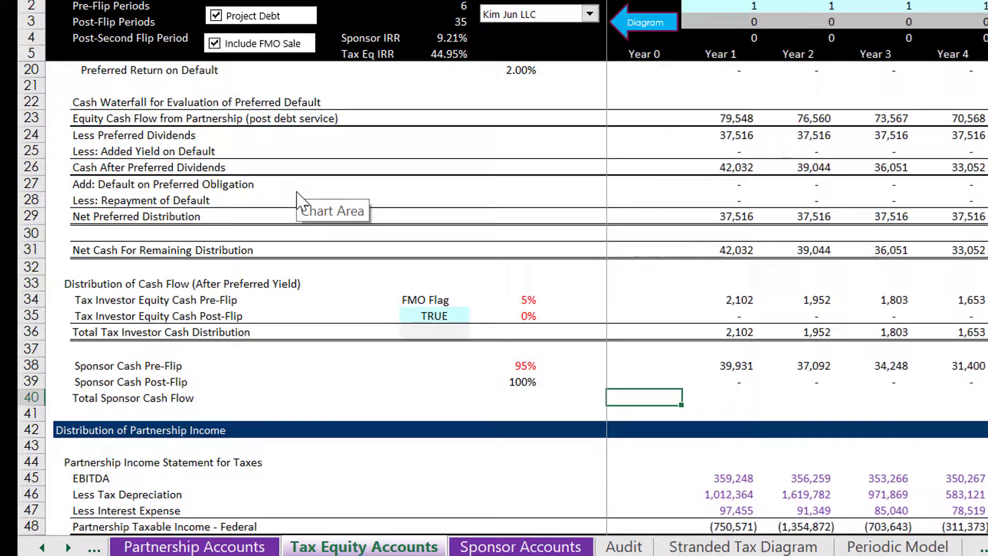
type("=")
key("Up")
key("Up")
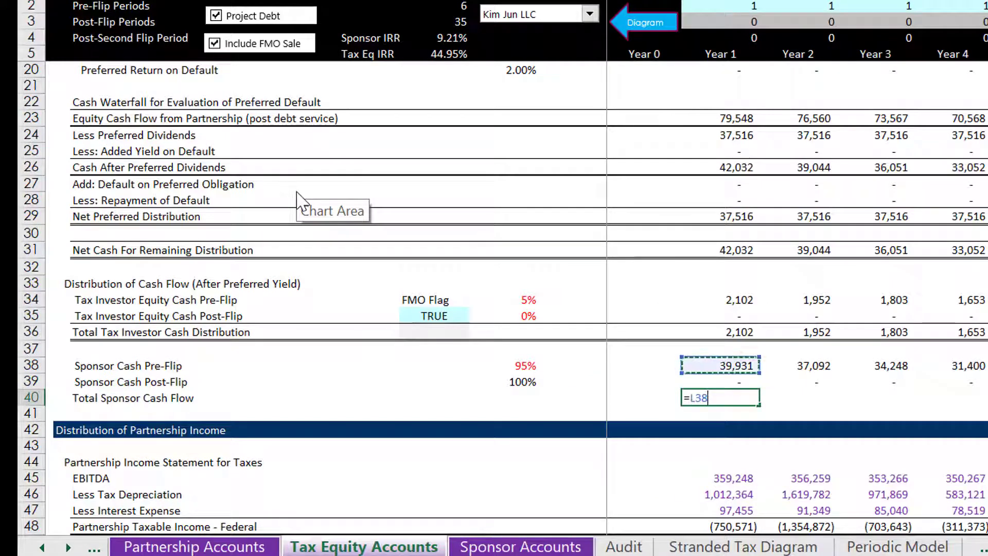
type("+")
key("Up")
key("Return")
key("Up")
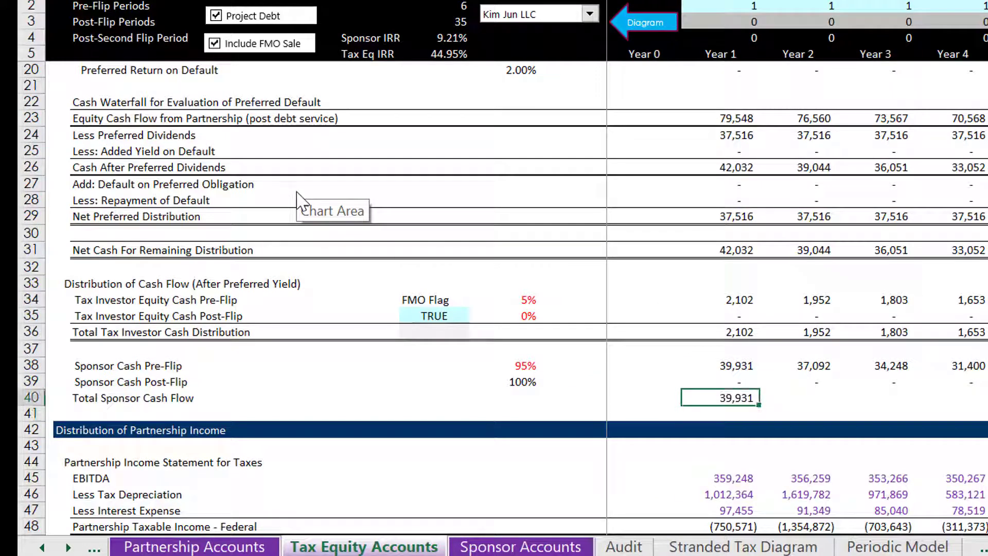
key("ctrl+shift+Right")
key("ctrl+r")
Step: Apply a top and bottom border to the Total Sponsor Cash Flow row from its label across all years
key("Left")
key("Left")
key("Left")
key("Left")
key("Left")
key("Left")
key("Left")
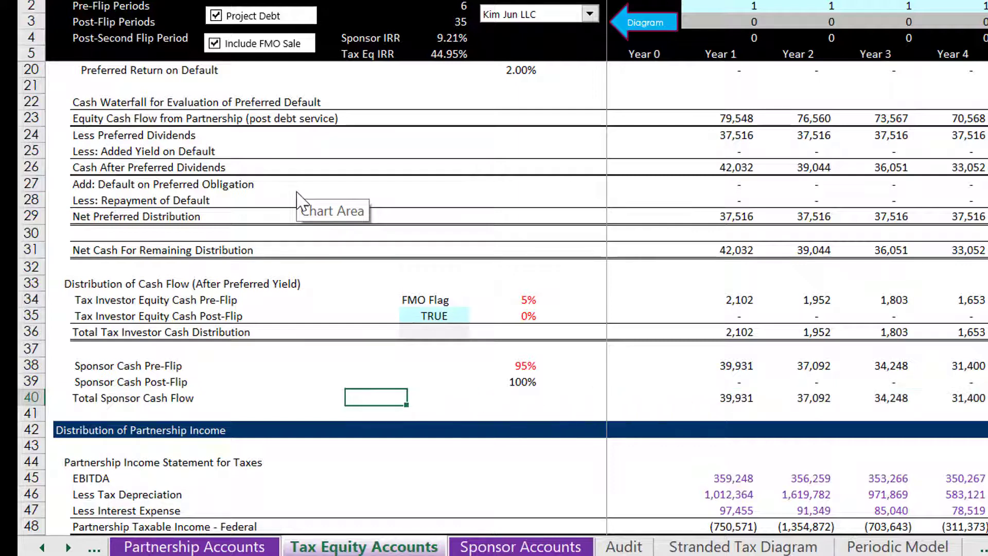
key("ctrl+shift+Right")
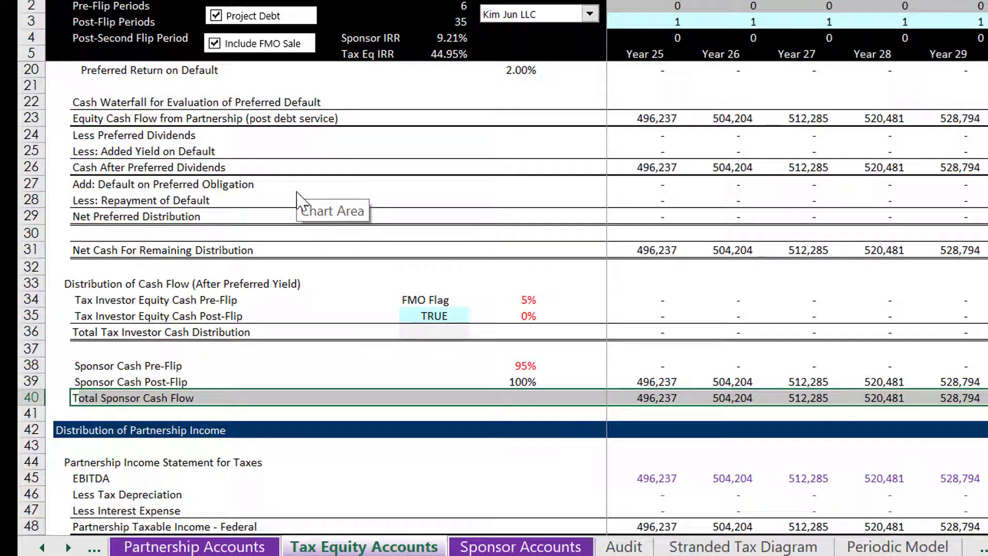
key("Right")
key("Right")
key("Right")
key("Right")
key("Right")
key("Right")
key("Right")
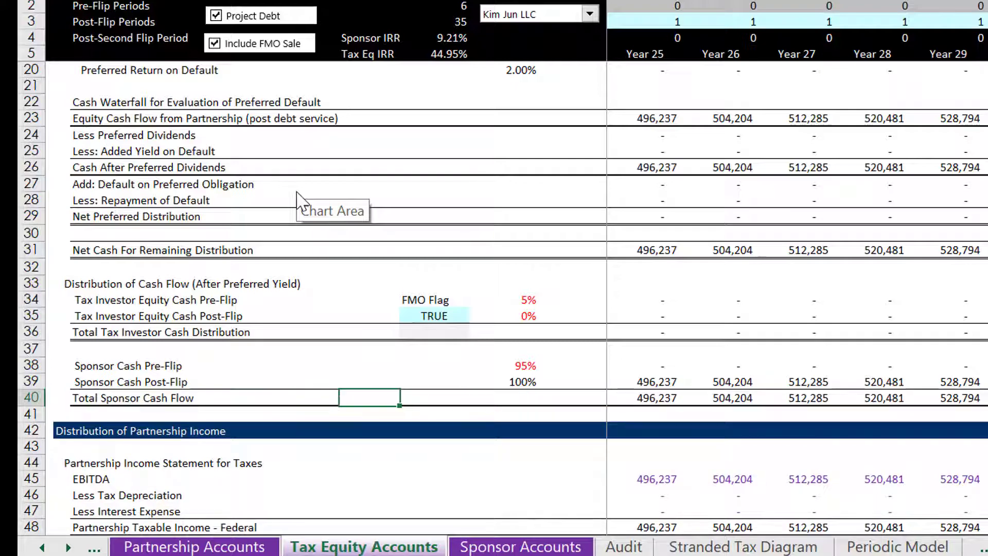
key("Right")
key("Right")
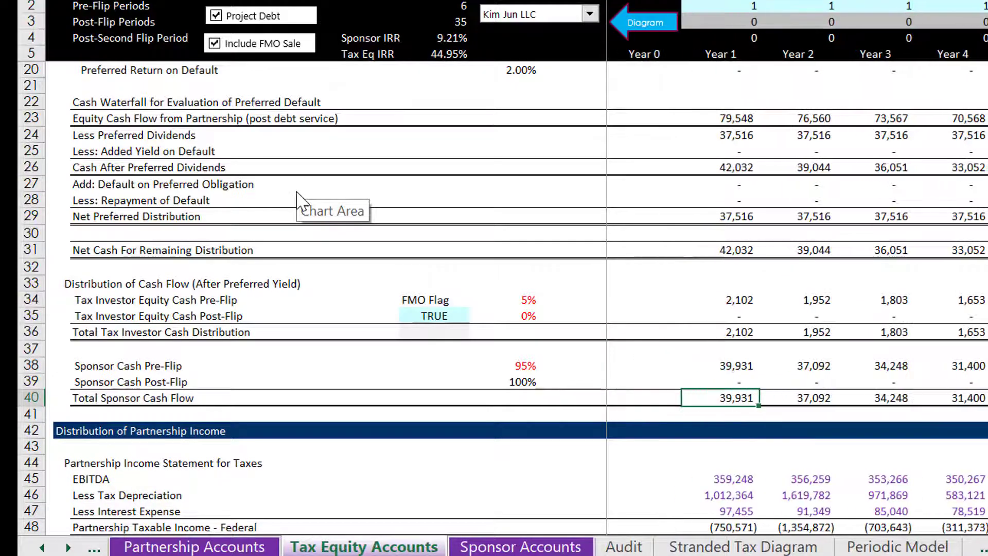
Step: Switch the model's project selection to the Volodymyr Zelensky company
left_click(529, 15)
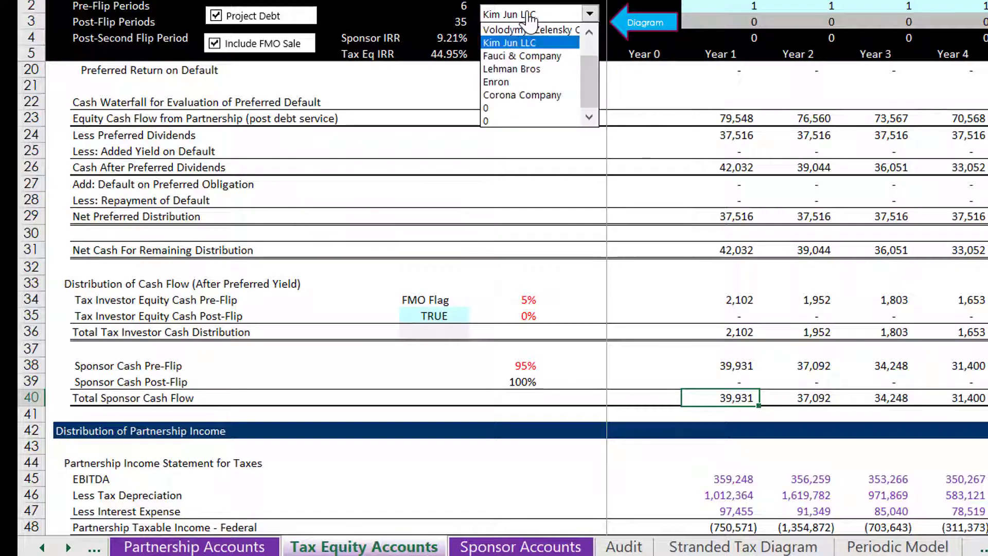
left_click(529, 30)
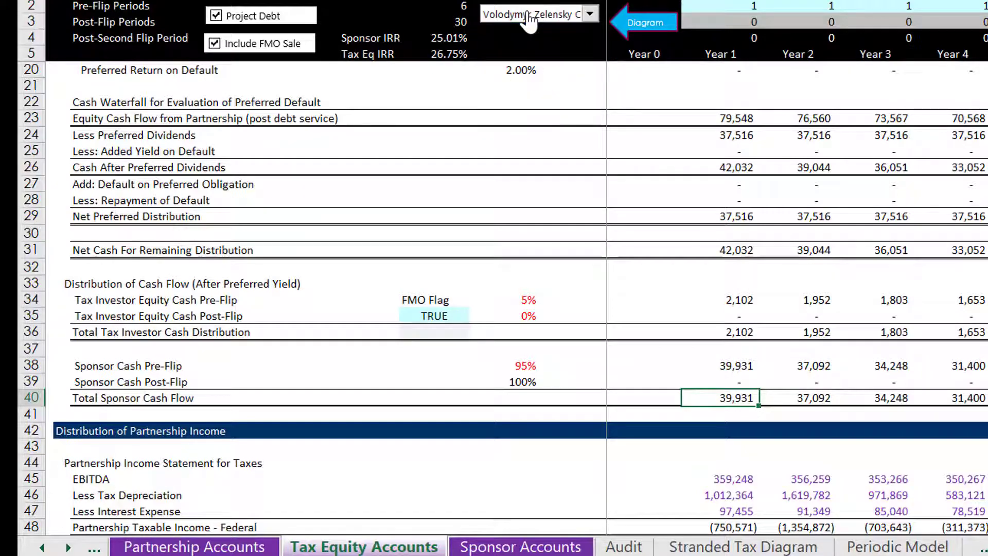
left_click(596, 271)
Step: Examine the tax investor and sponsor cash distributions across all years of the selected project up to Year 35
key("Right")
key("Right")
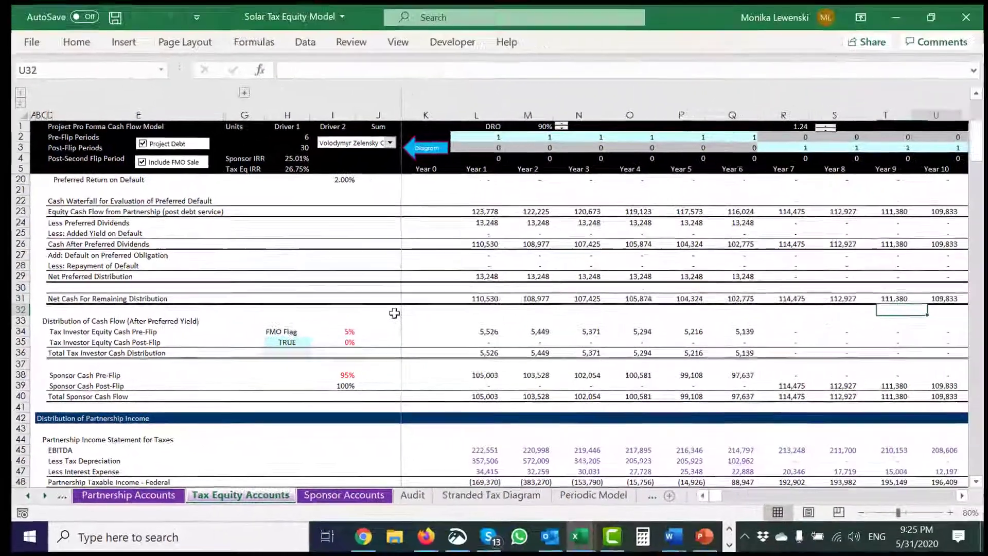
key("Right")
key("Right")
key("Right")
key("Right")
key("Right")
key("Right")
key("Right")
key("Right")
key("Right")
key("Right")
key("Right")
key("Right")
key("Right")
key("Right")
key("Right")
key("Right")
key("Right")
key("Right")
key("Right")
key("Right")
key("Right")
key("Right")
key("Right")
key("Right")
key("Right")
key("Right")
key("Right")
key("Right")
key("Right")
key("Right")
key("Right")
key("Right")
key("Right")
key("Right")
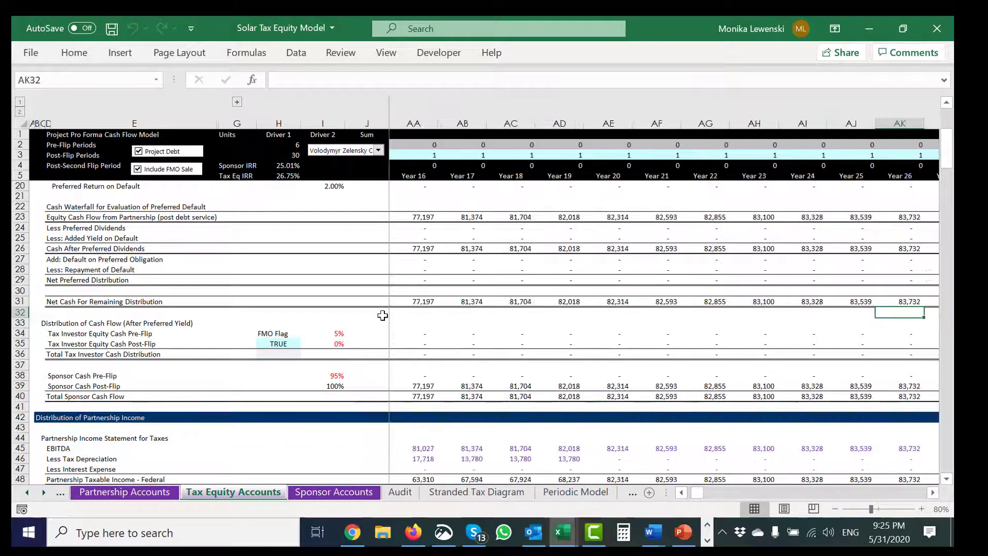
key("Left")
key("Left")
key("Left")
key("Left")
key("Left")
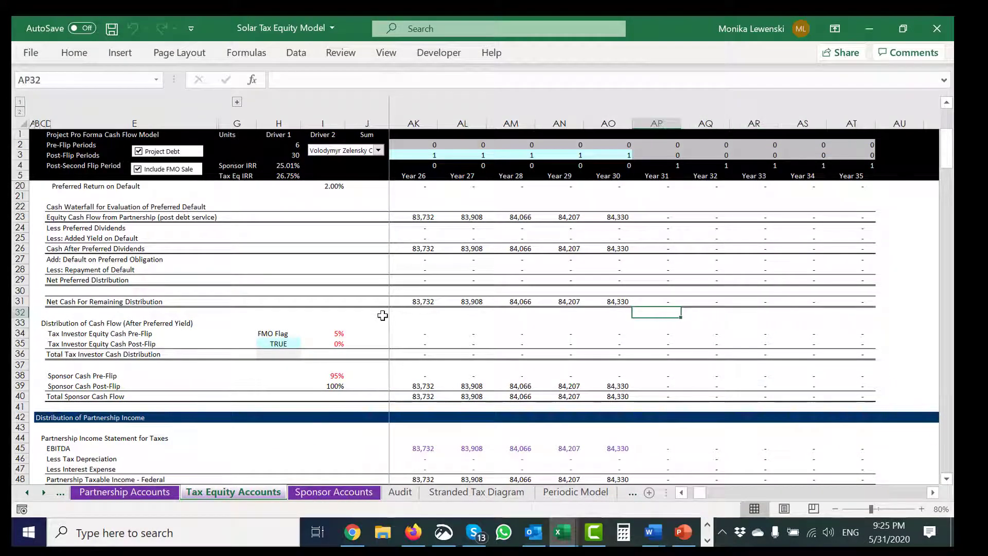
key("Down")
key("Down")
key("Down")
key("Down")
key("Down")
key("Down")
key("Down")
key("Down")
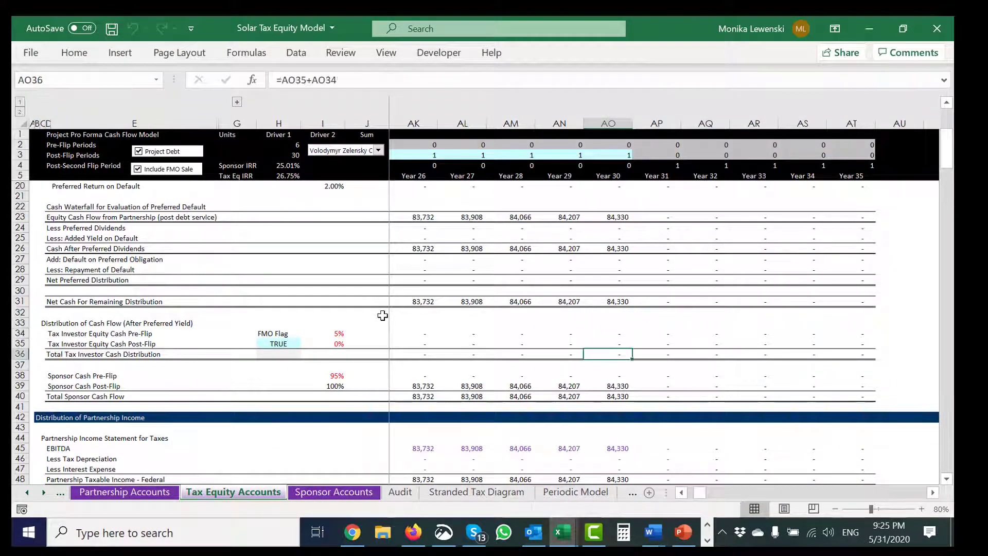
Step: Change the Total Sponsor Cash Flow row's bottom border to a double line from its label across all years
key("Left")
key("Left")
key("Left")
key("Left")
key("Left")
key("Left")
key("Left")
key("Left")
key("Left")
key("Left")
key("Left")
key("Left")
key("Left")
key("Left")
key("Left")
key("Left")
key("Left")
key("Left")
key("Left")
key("Left")
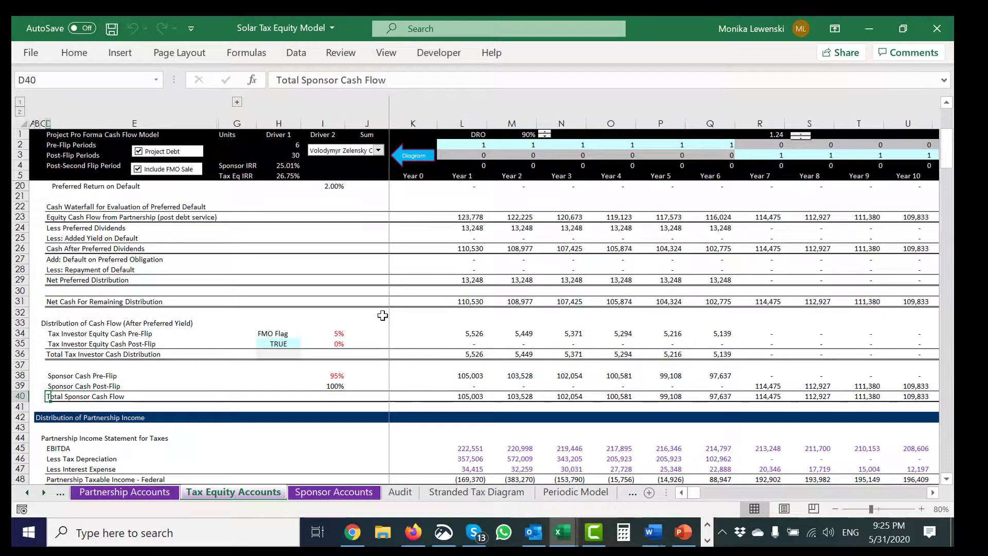
key("Up")
key("Up")
key("Up")
key("Down")
key("Down")
key("Down")
key("ctrl+shift+Right")
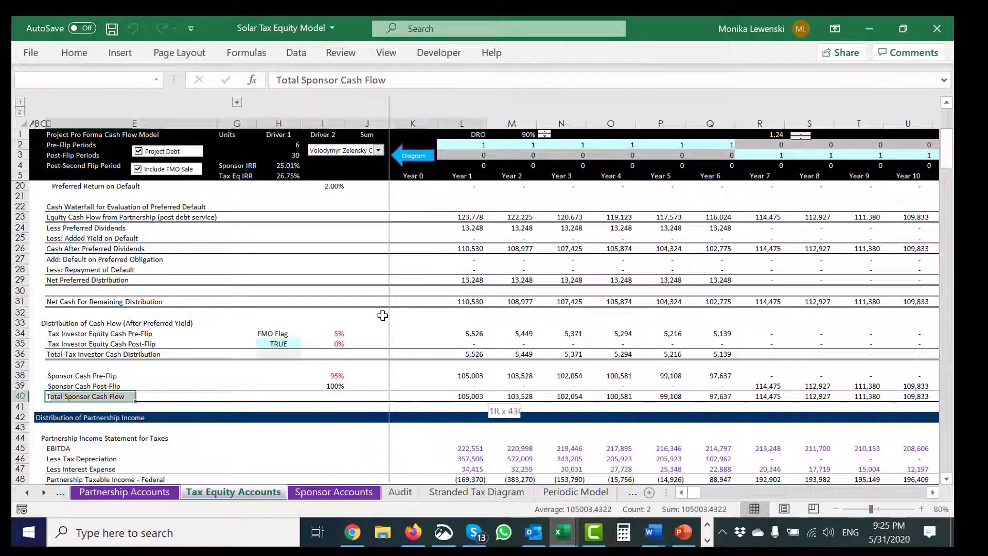
key("ctrl+shift+Right")
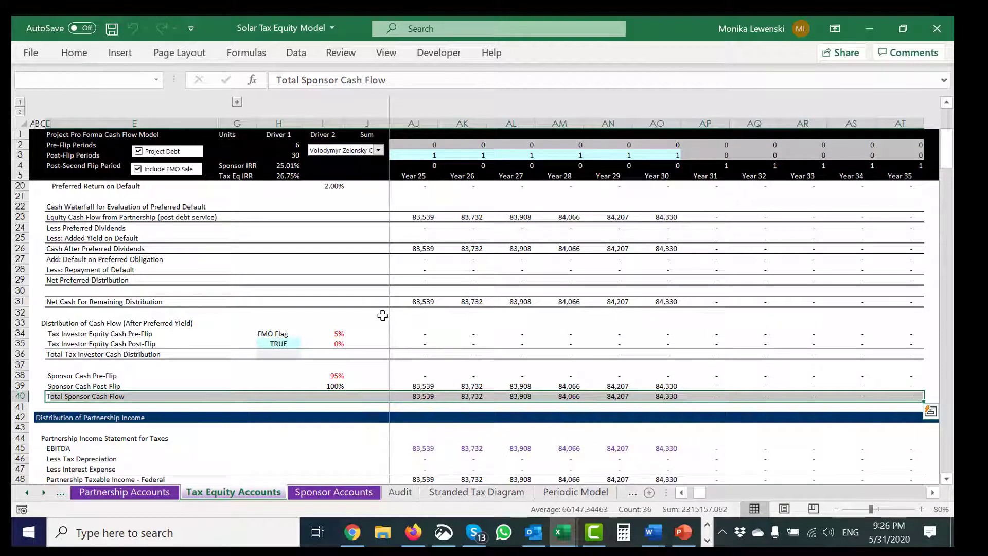
key("Left")
key("Left")
Step: Look through the Distribution of Partnership Income section, from the tax income statement down to the ITC allocation rows
key("Down")
key("Down")
key("Down")
key("Down")
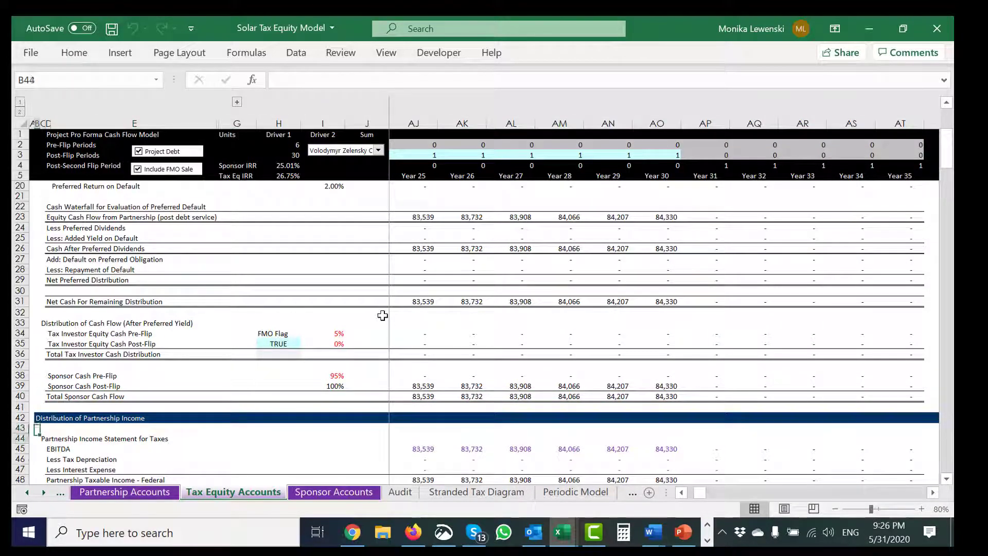
key("Down")
key("Down")
key("Down")
key("Down")
key("Down")
key("Down")
key("Down")
key("Down")
key("Down")
key("Down")
key("Down")
key("Down")
key("Down")
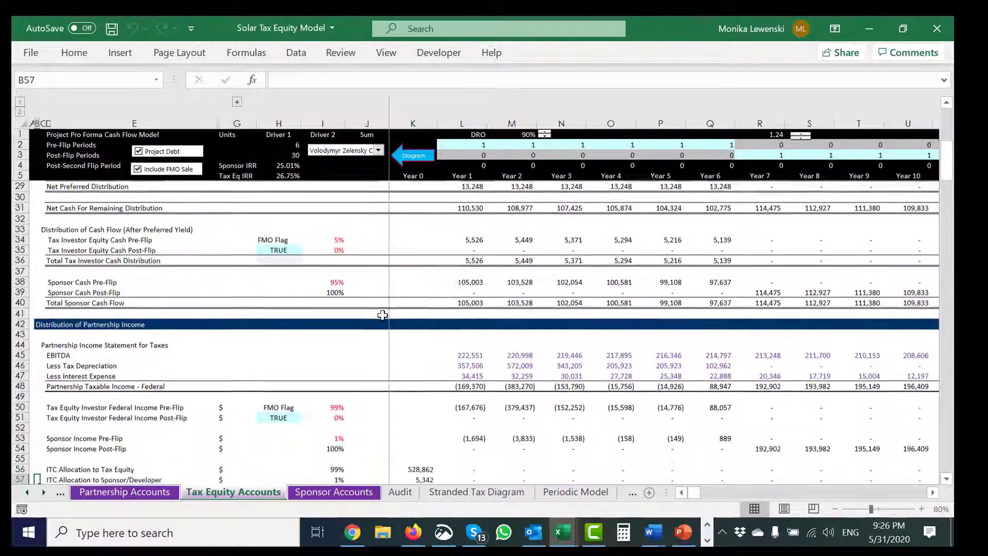
key("Down")
key("Down")
key("Down")
key("Up")
key("Up")
key("Up")
key("Up")
key("Up")
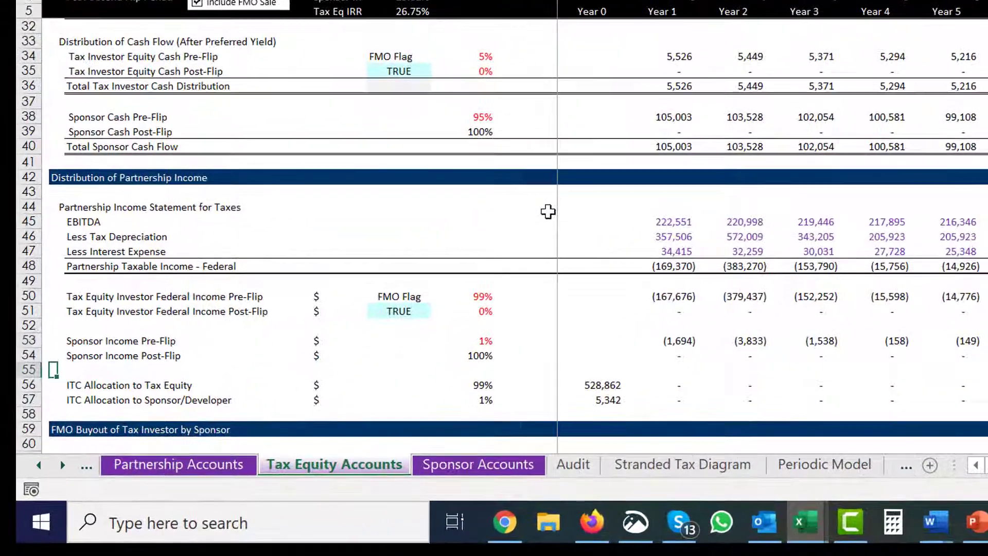
Step: Compare the tax equity investor's pre-flip federal income share with its ITC allocation share and Year 0 amount
key("Up")
key("Up")
key("Up")
key("Up")
key("Up")
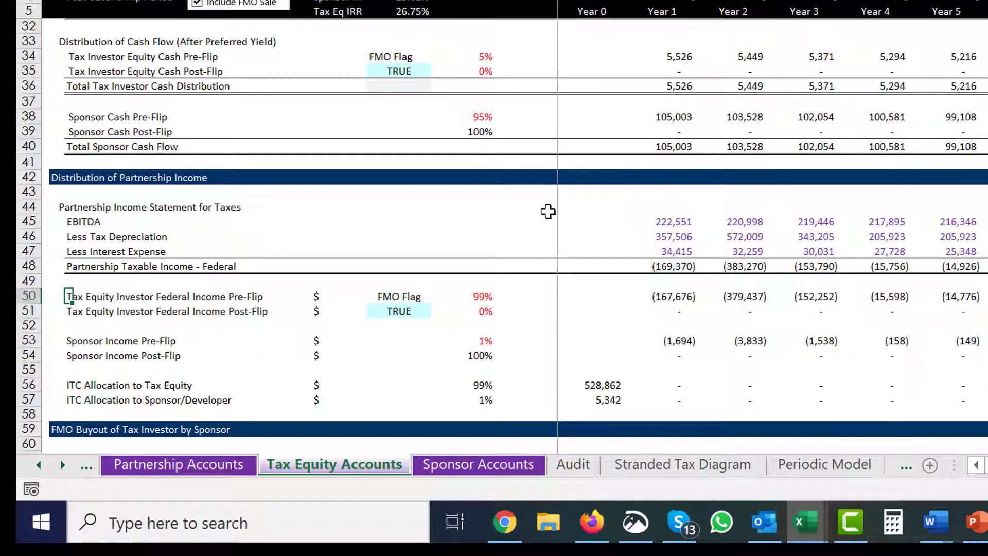
key("Right")
key("Right")
key("Right")
key("Right")
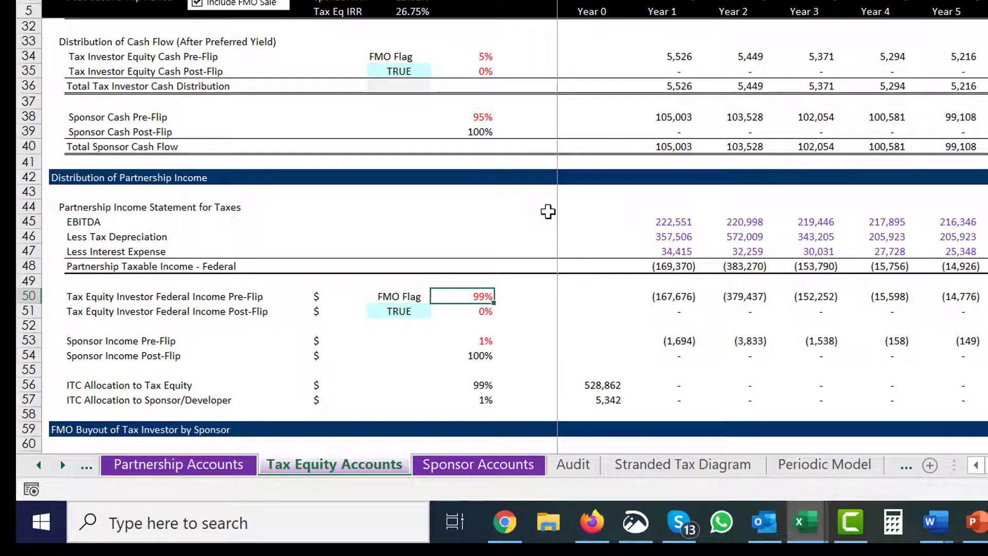
key("Down")
key("Down")
key("Down")
key("Down")
key("Down")
key("Down")
key("Down")
key("Right")
key("Up")
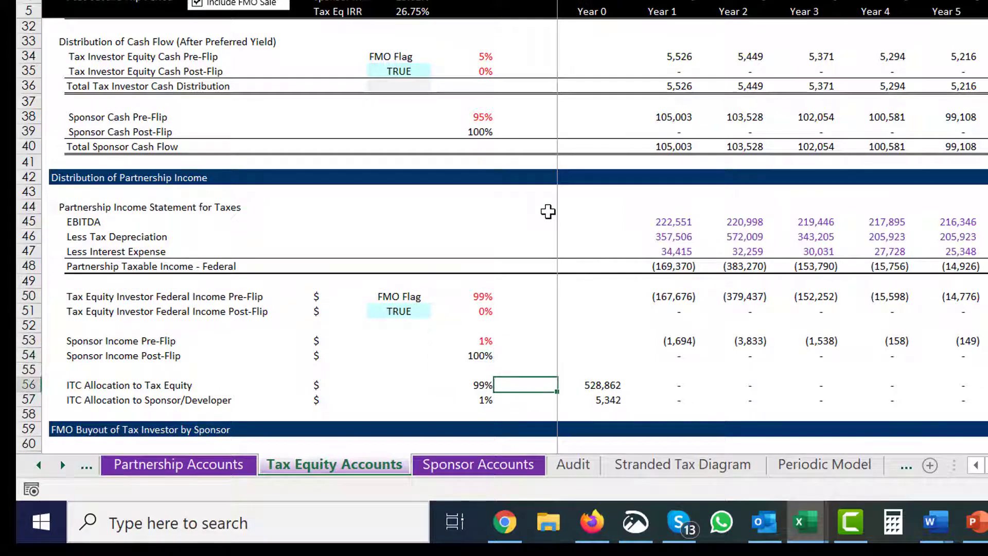
key("Right")
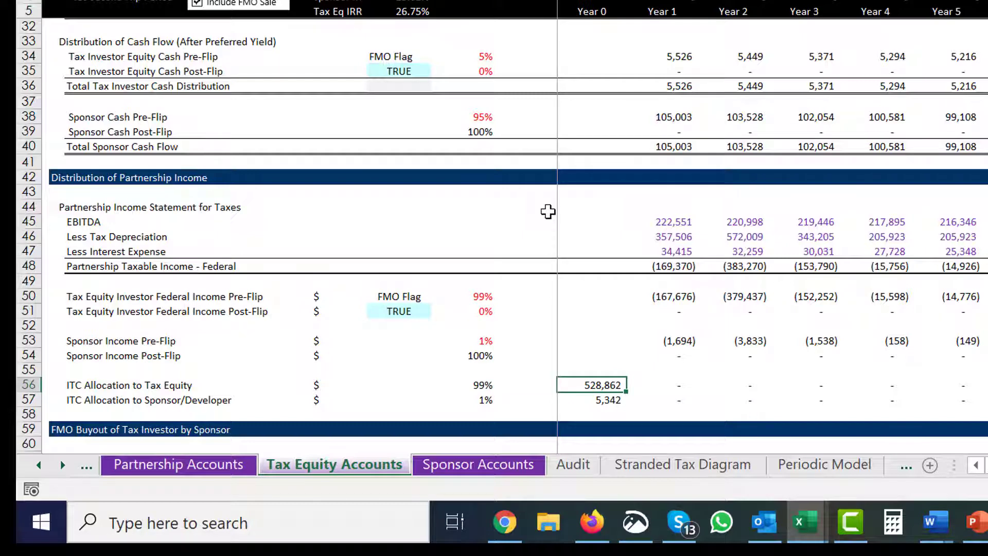
Step: Review the sponsor and tax equity investor income rows, ending at the Tax Equity Investor Federal Income Pre-Flip label
key("Up")
key("Up")
key("Up")
key("Up")
key("Up")
key("Up")
key("Up")
key("Up")
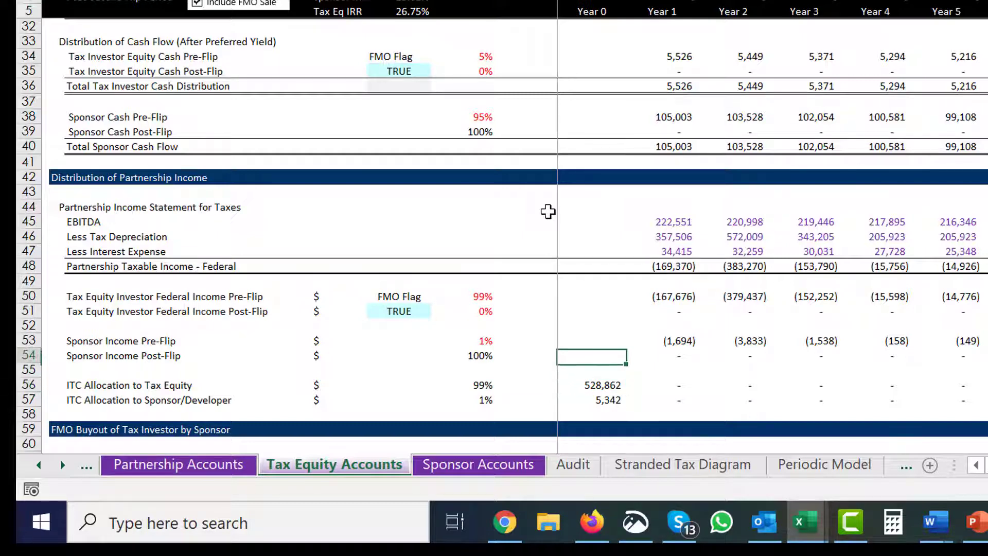
key("Down")
key("Down")
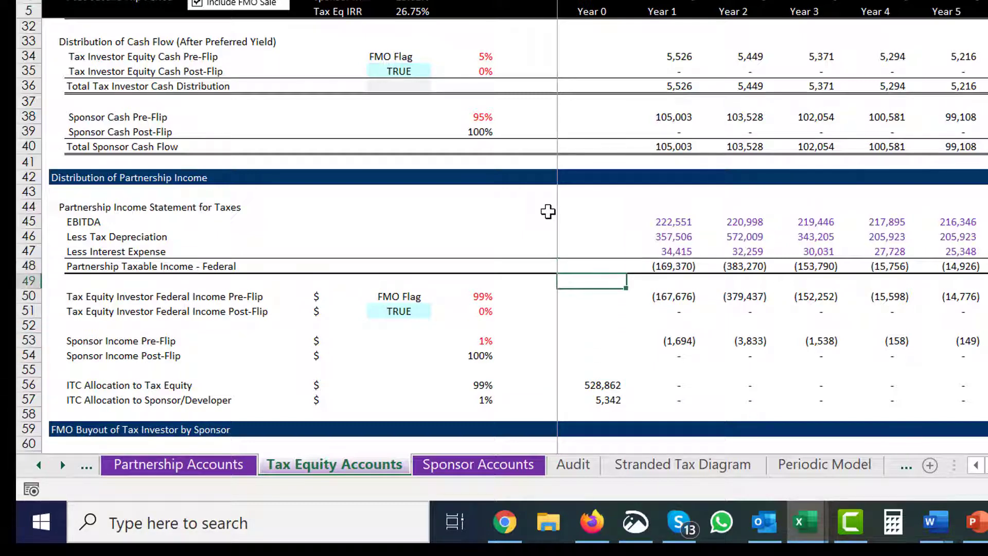
key("Left")
key("Left")
key("Left")
key("Left")
key("Left")
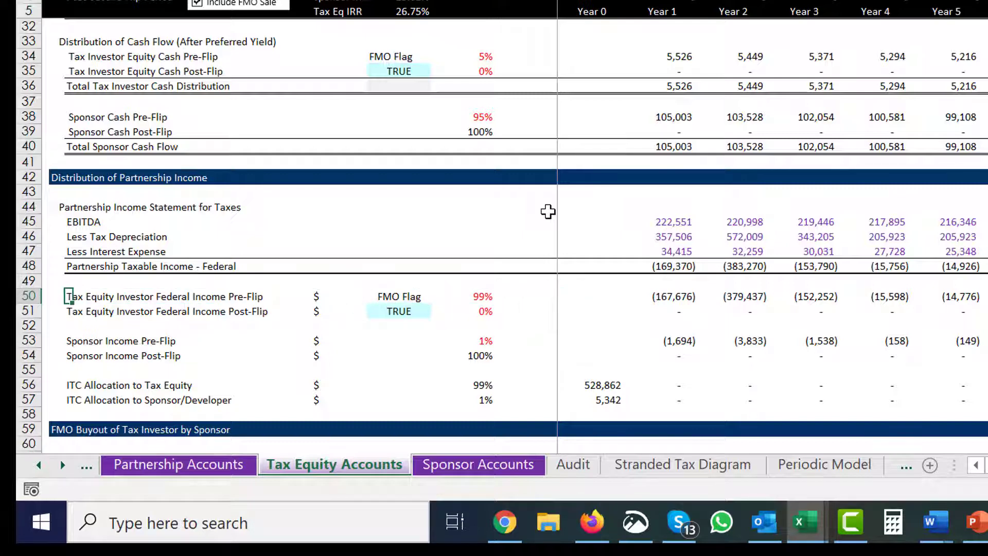
Step: Review the Year 1 tax equity and sponsor income and ITC allocation rows, continuing into the FMO Buyout section
key("Down")
key("Right")
key("Right")
key("Right")
key("Right")
key("Right")
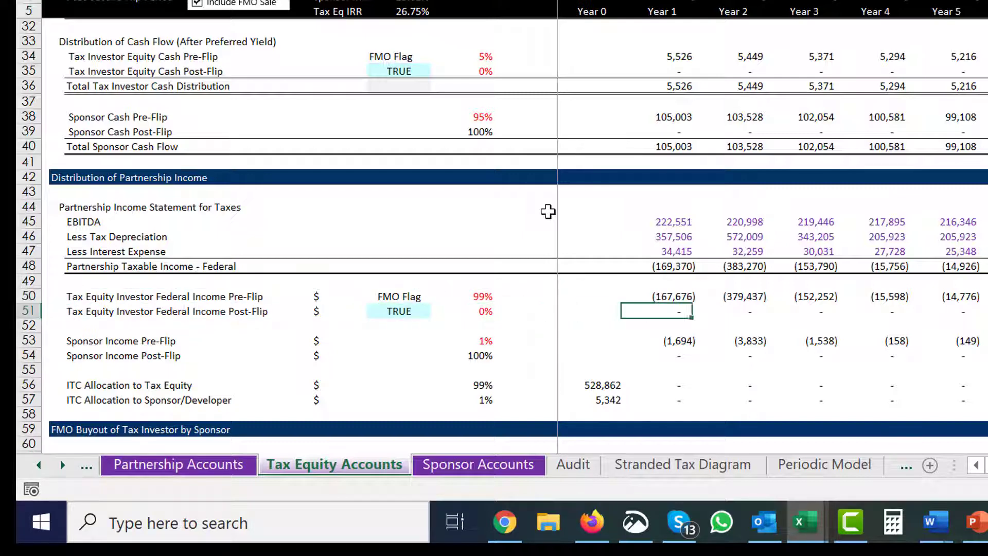
key("Down")
key("Down")
key("Down")
key("Down")
key("Down")
key("Down")
key("Down")
key("Down")
key("Down")
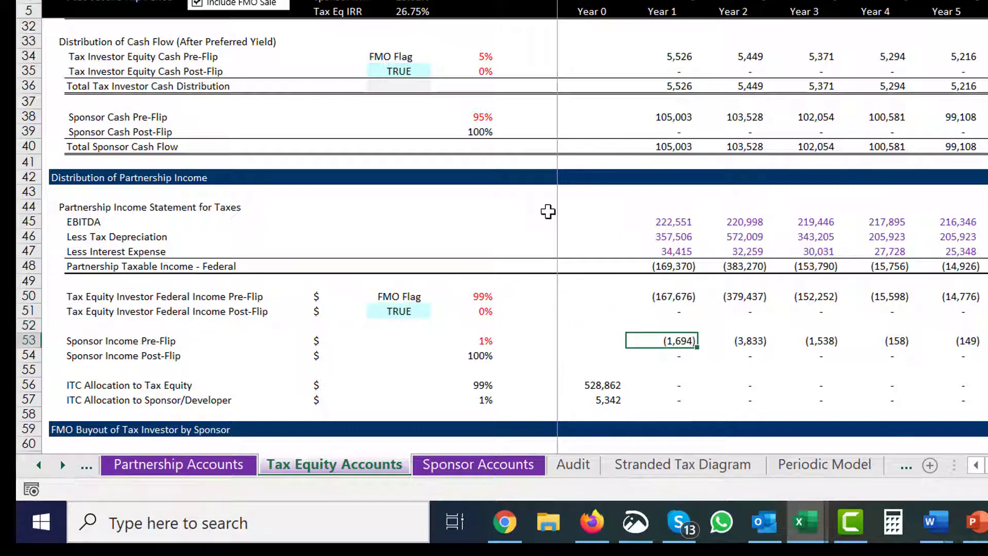
key("Down")
key("Down")
key("Down")
key("Down")
key("Down")
key("Down")
key("Down")
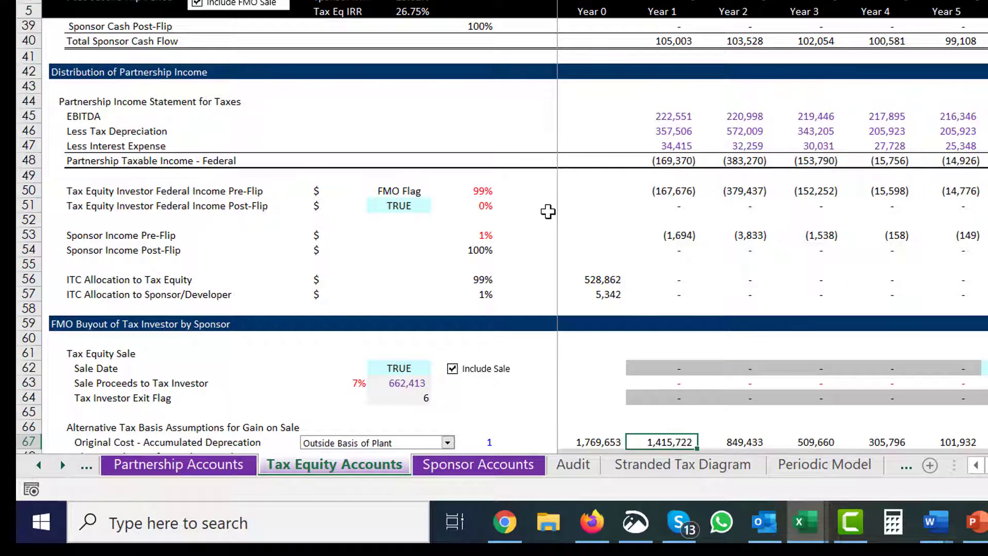
Step: Look back through the Year 1 column from the preferred distributions and cash waterfall to the FMO buyout rows
key("Down")
key("ctrl+Down")
key("ctrl+Up")
key("ctrl+Up")
key("ctrl+Up")
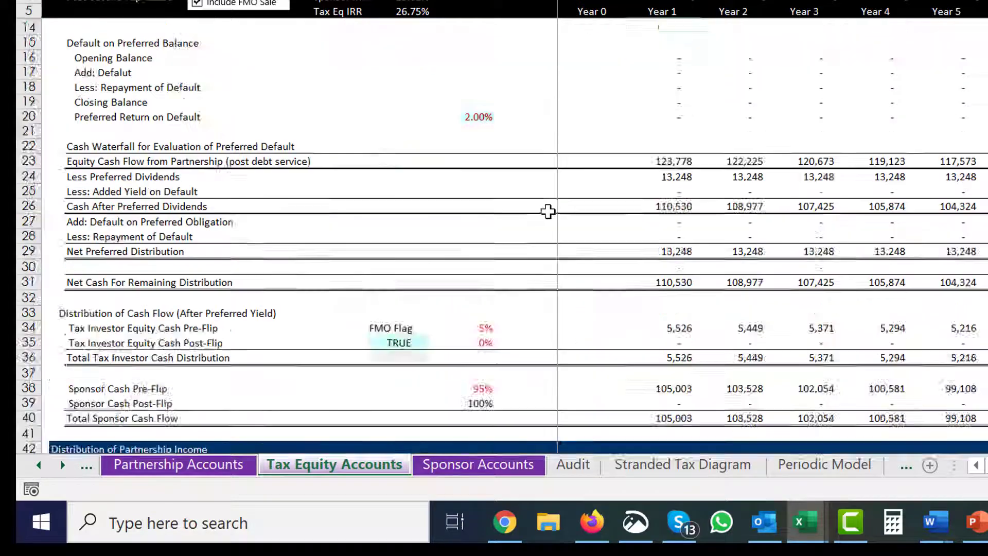
key("ctrl+Down")
key("ctrl+Down")
key("ctrl+Down")
key("ctrl+Down")
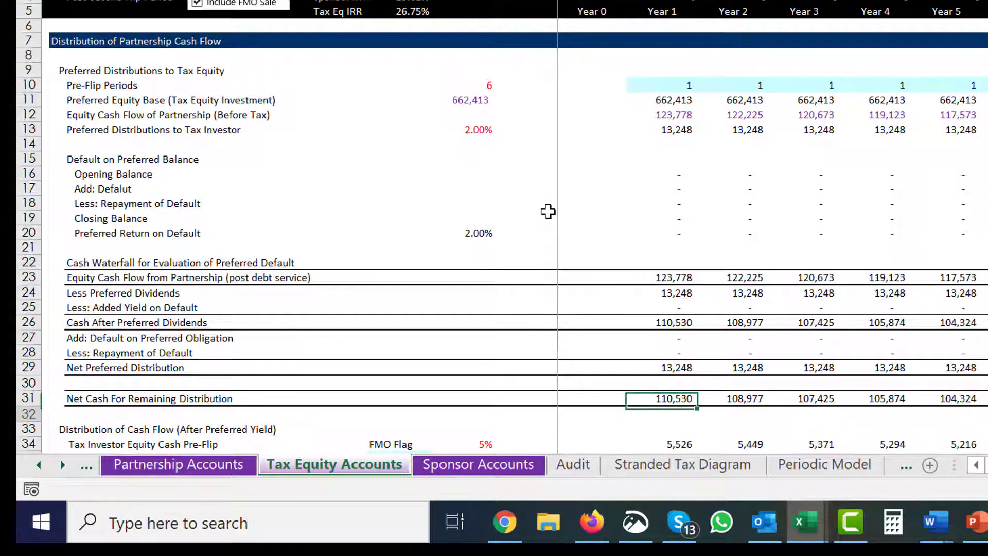
key("Down")
key("ctrl+Down")
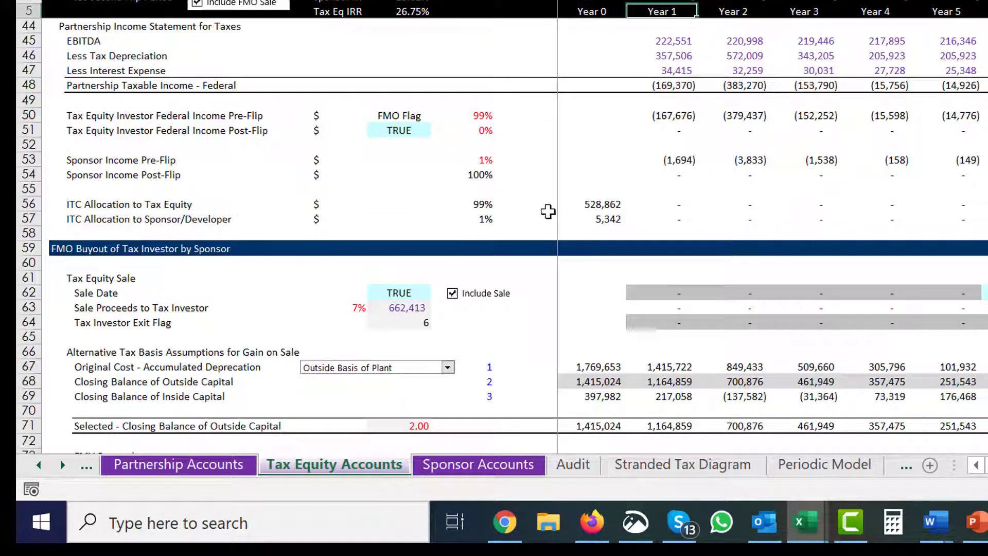
key("ctrl+Up")
key("Up")
key("Down")
key("ctrl+Down")
key("ctrl+Down")
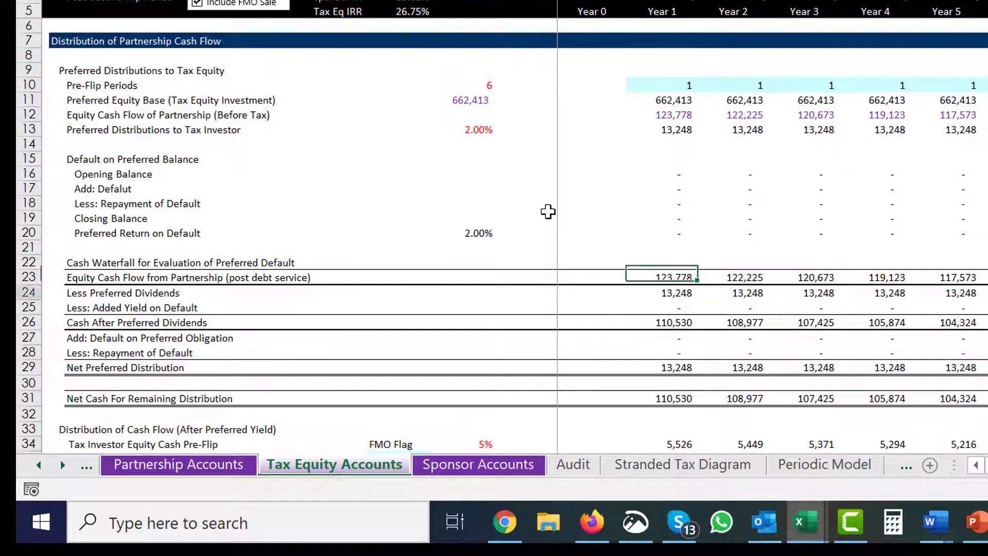
key("ctrl+Down")
key("ctrl+Down")
Step: Locate the start of the Tax Equity Cash Flow Accumulated and IRR section, just below the Tax Investor Share row
key("Page_Down")
scroll(547, 211, "down", 10)
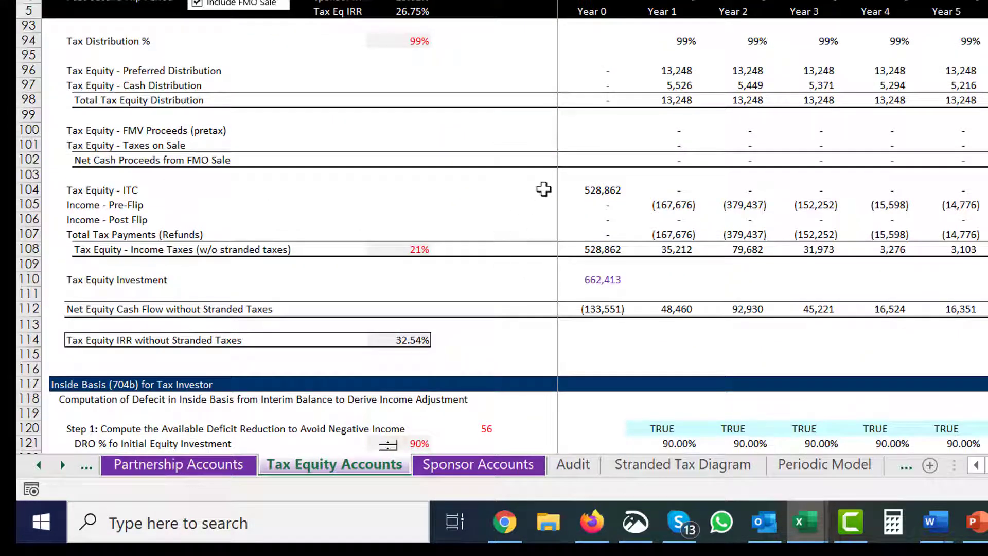
left_click(544, 189)
key("Up")
key("Up")
key("Up")
key("Up")
key("Up")
key("Up")
key("Up")
key("Up")
key("Up")
key("Up")
key("Up")
key("Up")
key("Up")
key("Up")
key("Up")
key("Up")
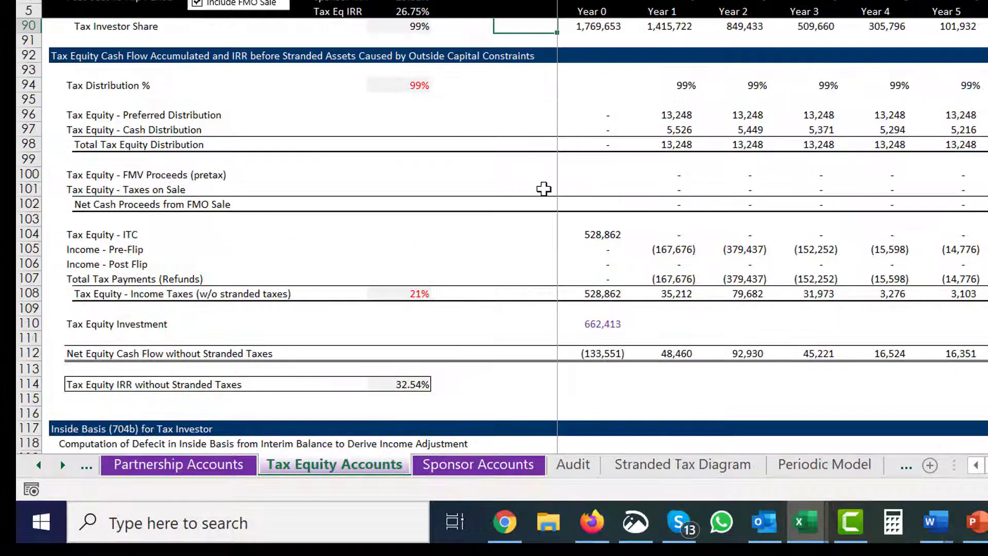
Step: Examine the tax equity preferred, cash and total distribution rows from Year 0 across to Year 6
key("Down")
key("Down")
key("Down")
key("Down")
key("Down")
key("Down")
key("Down")
key("Down")
key("Down")
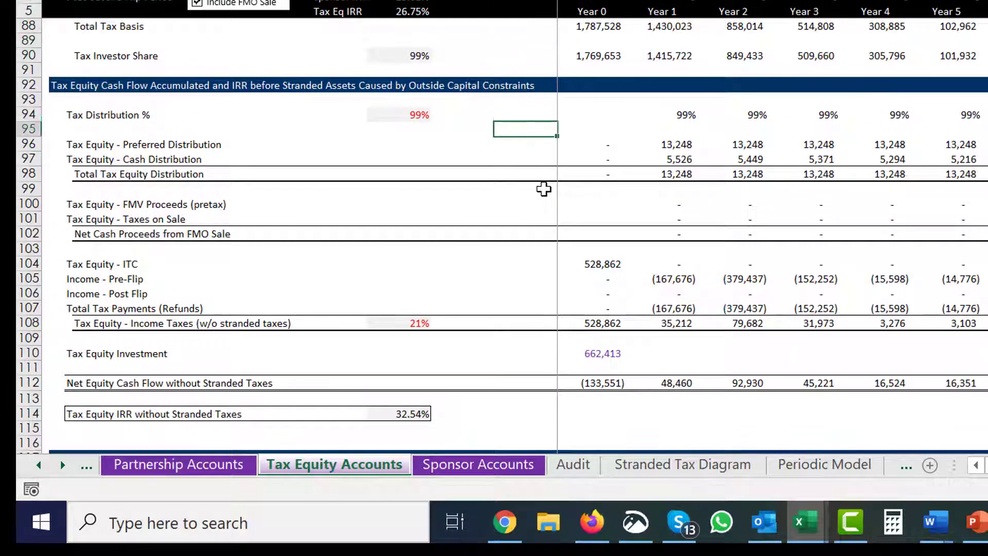
key("Down")
key("Down")
key("Right")
key("Up")
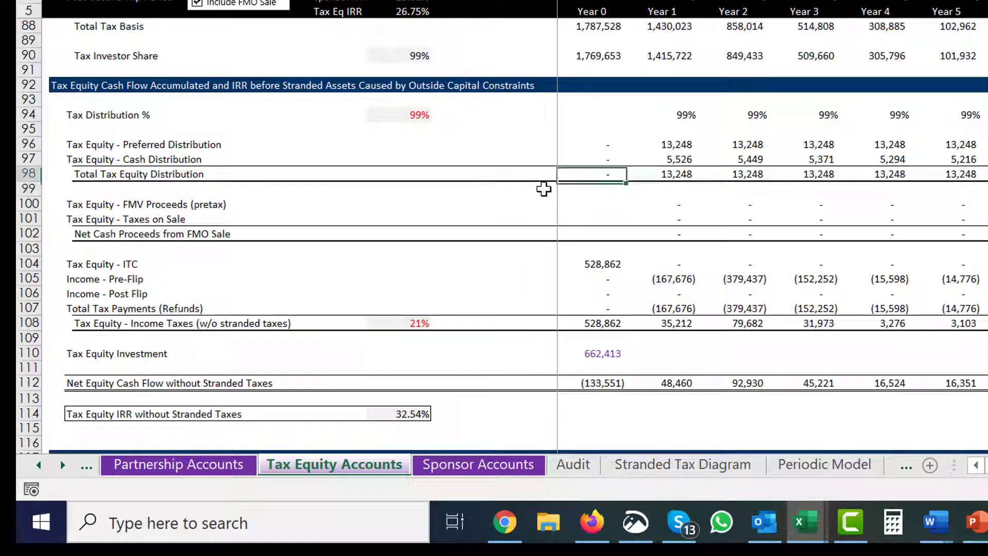
key("Right")
key("Right")
key("Right")
key("Right")
key("Right")
key("Right")
Step: Examine the FMV proceeds, taxes on sale and net cash proceeds from the FMO sale, ending at Year 6
key("Down")
key("Down")
key("Down")
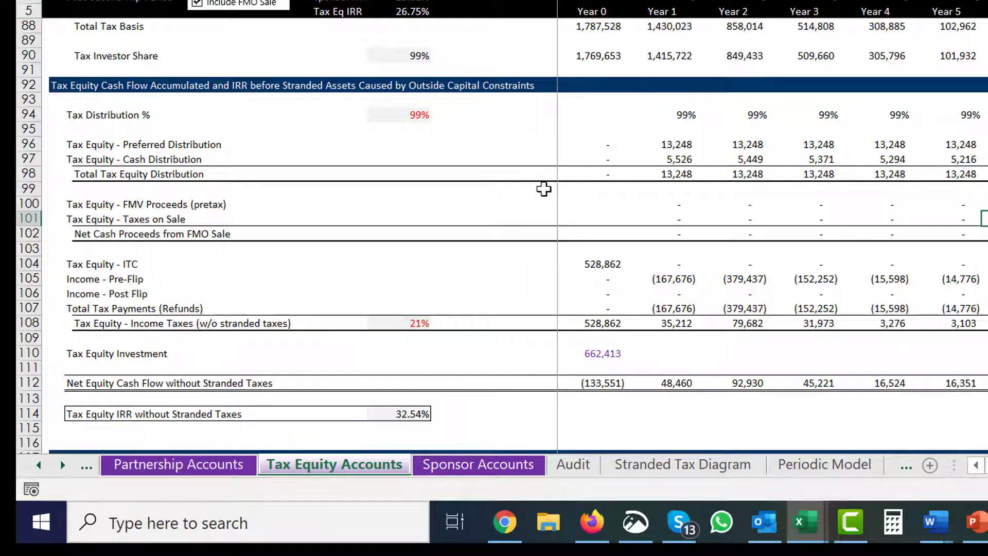
key("Left")
key("Left")
key("Left")
key("Left")
key("Down")
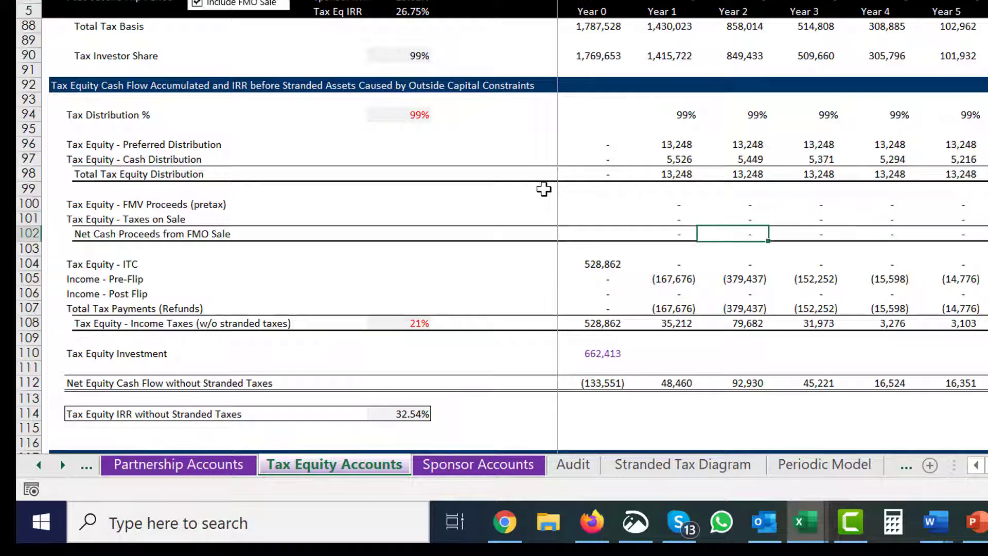
key("Left")
key("Left")
key("Left")
key("Left")
key("Right")
key("Right")
key("Right")
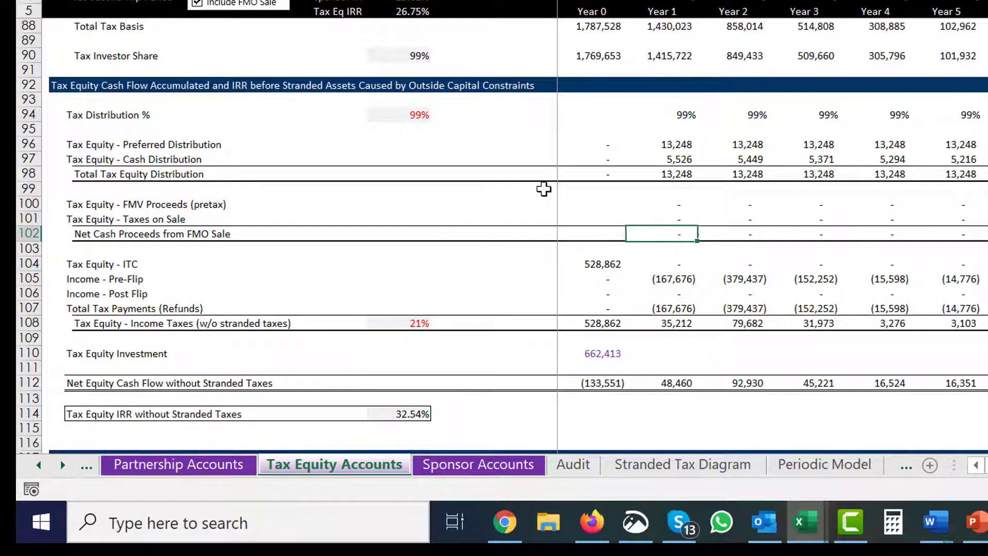
key("Up")
key("Right")
key("Right")
key("Right")
key("Right")
key("Right")
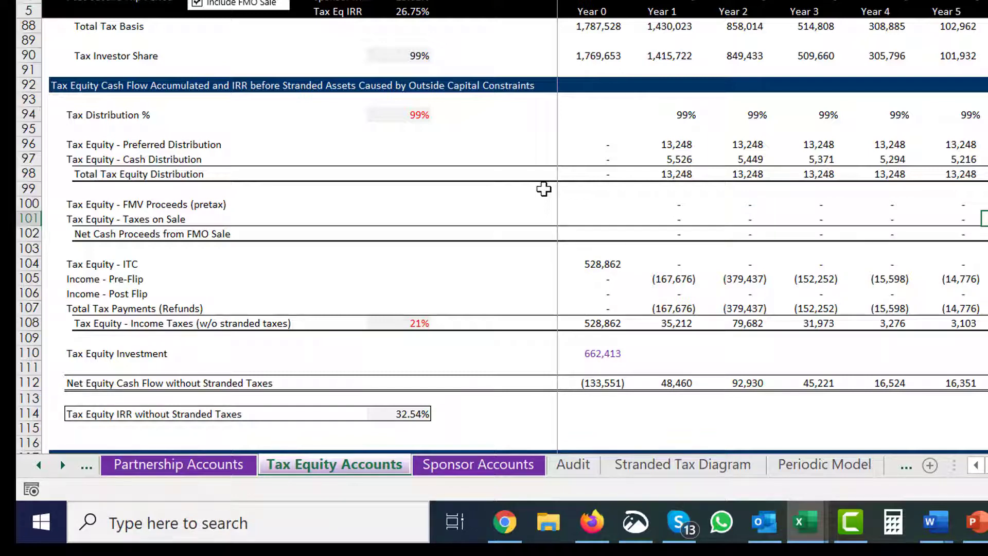
key("Down")
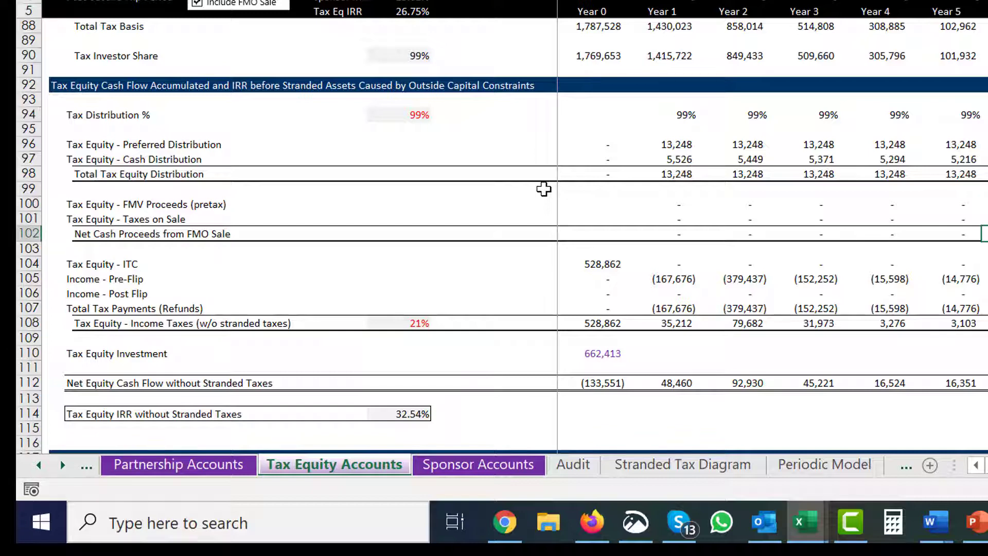
Step: Trace the Year 6 Tax Equity - ITC formula to its source in the ITC allocation row and return to the cash flow section
key("Down")
key("Down")
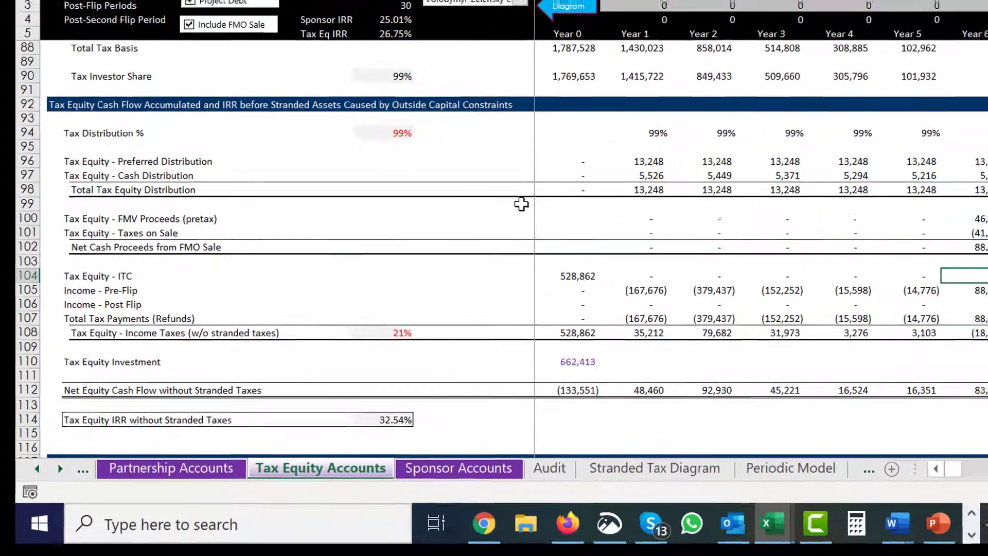
key("F2")
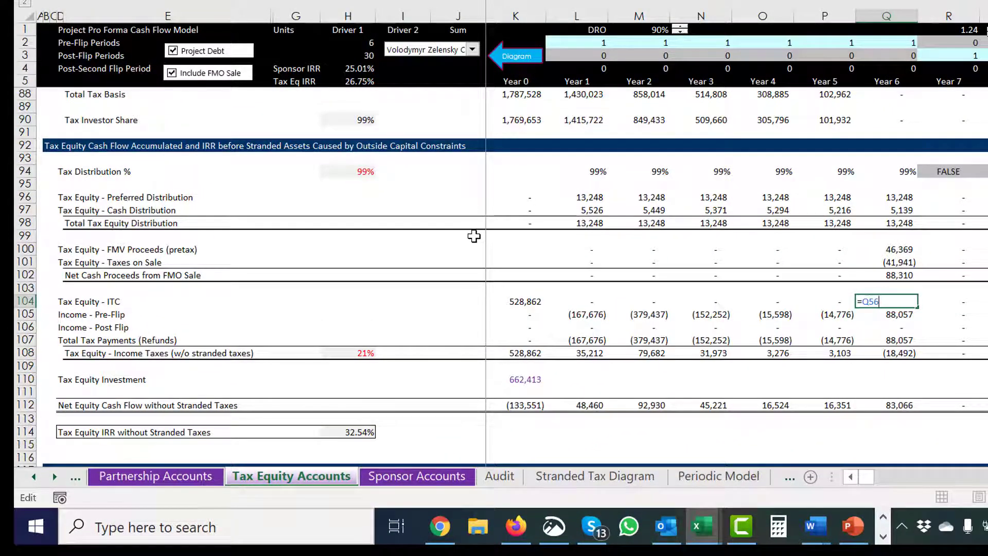
key("Escape")
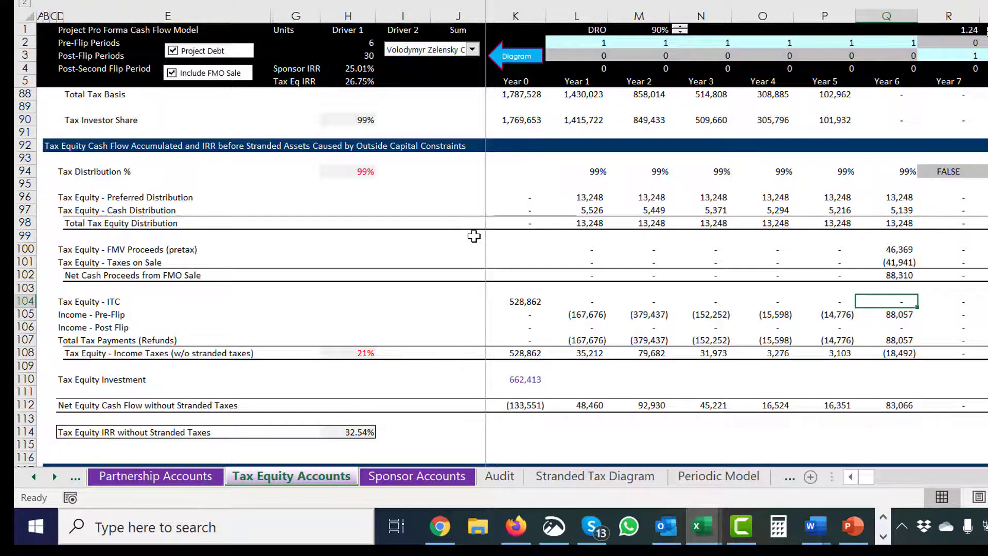
key("F2")
key("Escape")
key("ctrl+[")
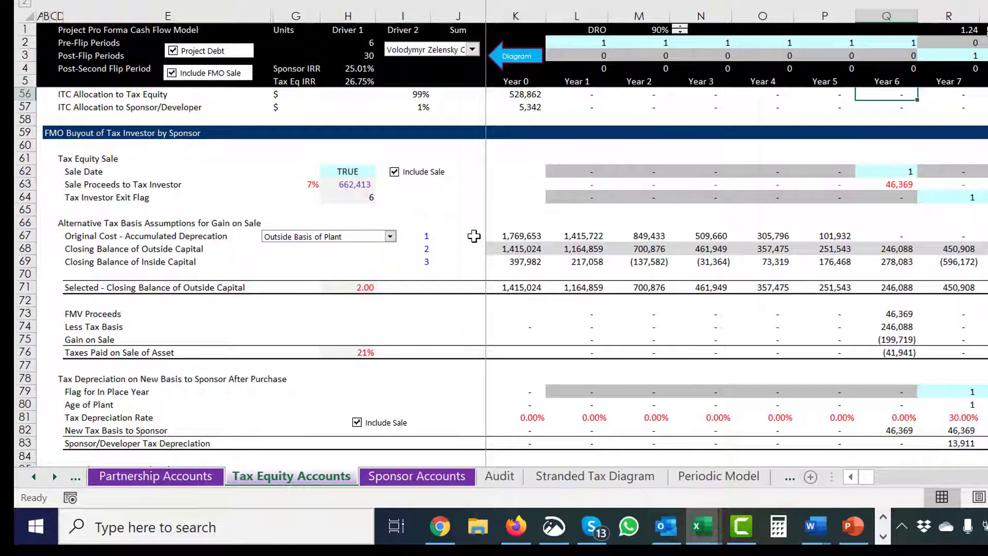
key("F5")
key("Return")
key("Down")
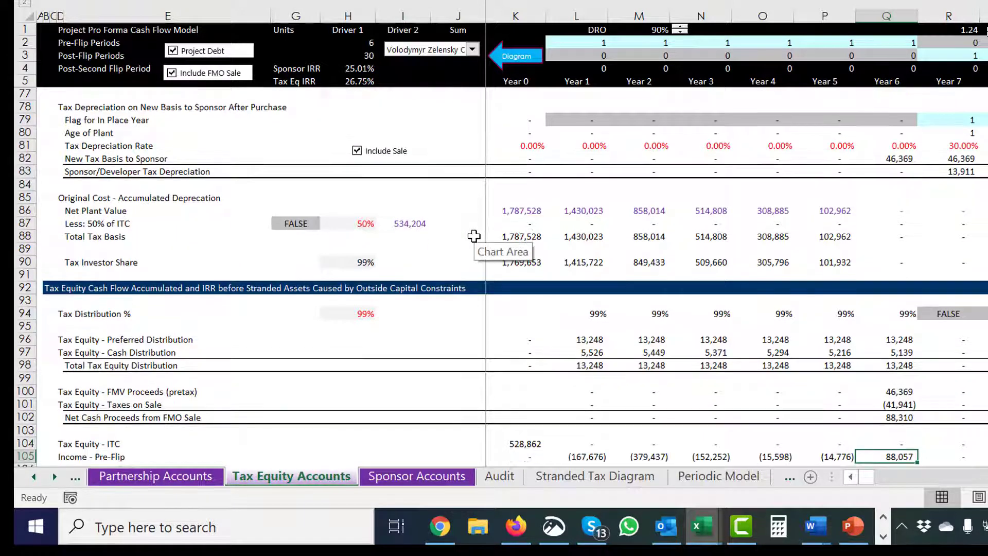
Step: Review the Year 6 tax equity income, total tax payments and income taxes without stranded taxes
key("Down")
key("Down")
key("Down")
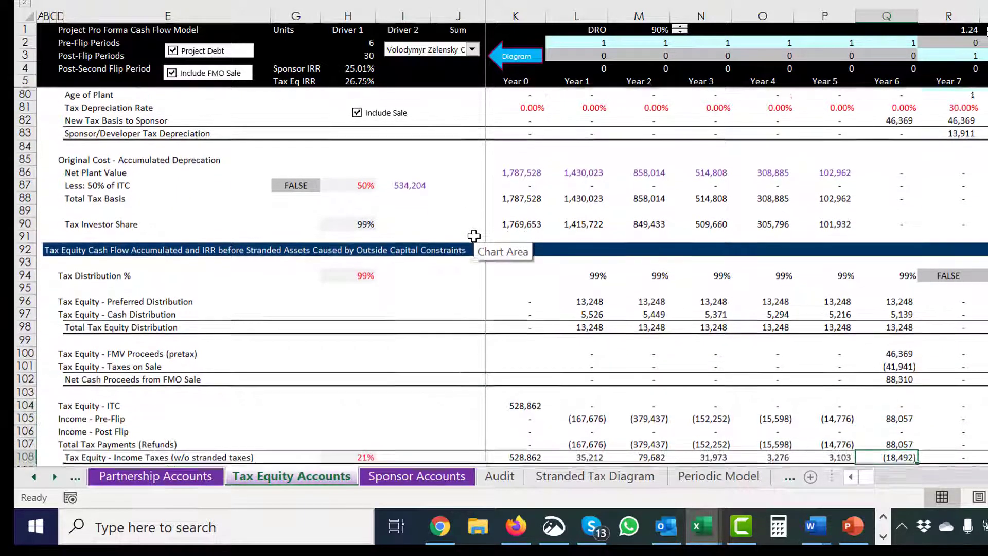
key("Up")
key("Up")
key("Up")
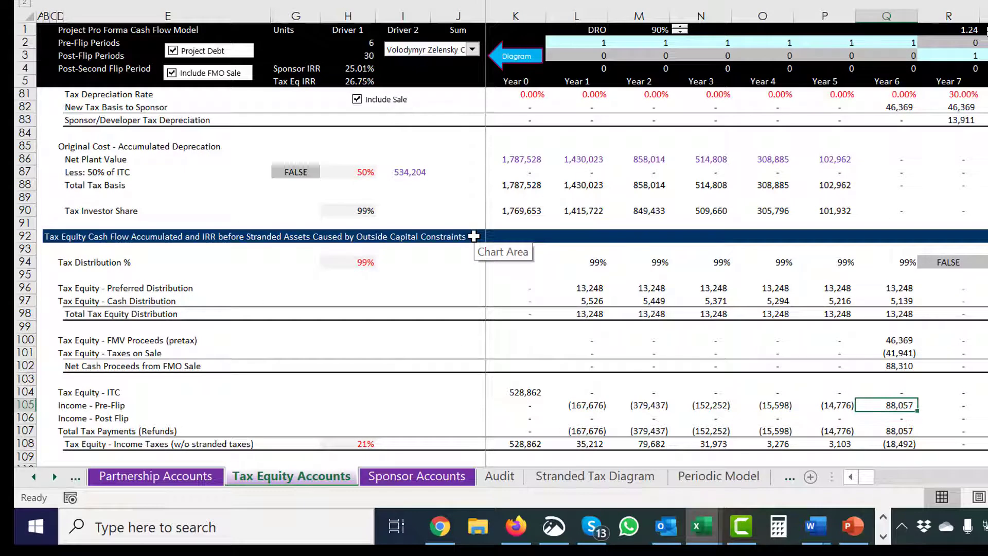
Step: Rename the Tax Equity - ITC row label to "Tax Equity Investor - ITC"
key("Up")
key("Left")
key("Left")
key("Left")
key("Left")
key("Left")
key("Left")
key("Left")
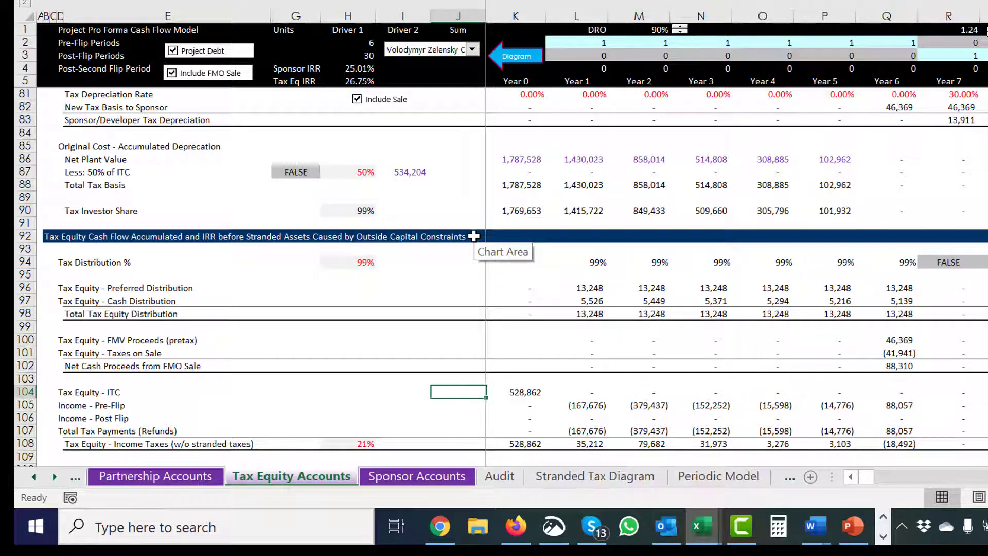
key("Left")
key("Left")
key("Left")
key("Left")
key("Left")
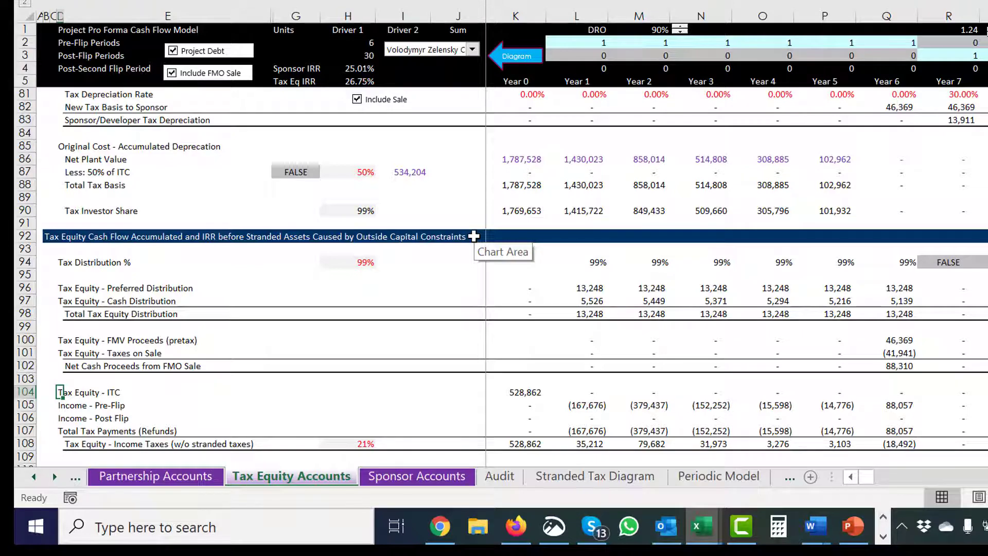
key("F2")
key("Left")
key("Left")
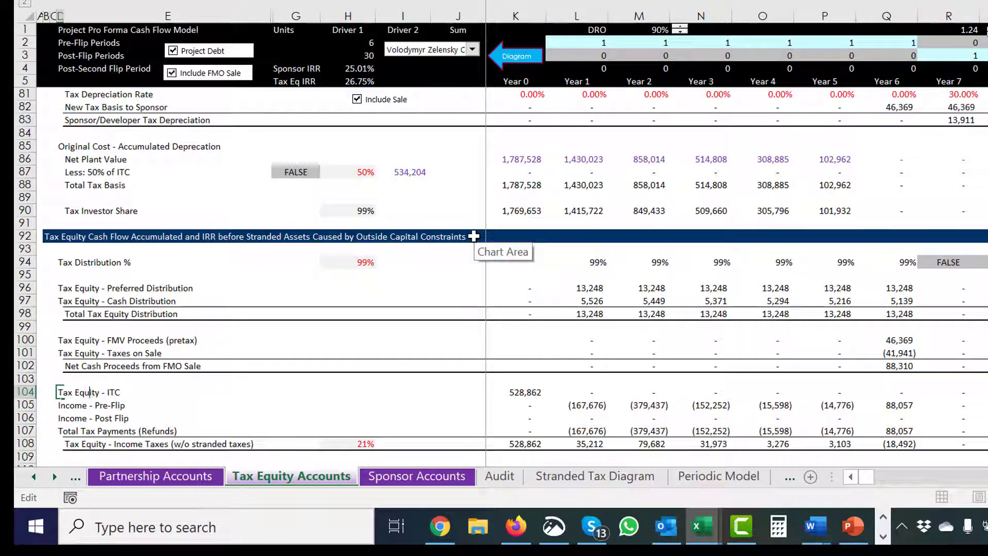
type("Investor")
key("Return")
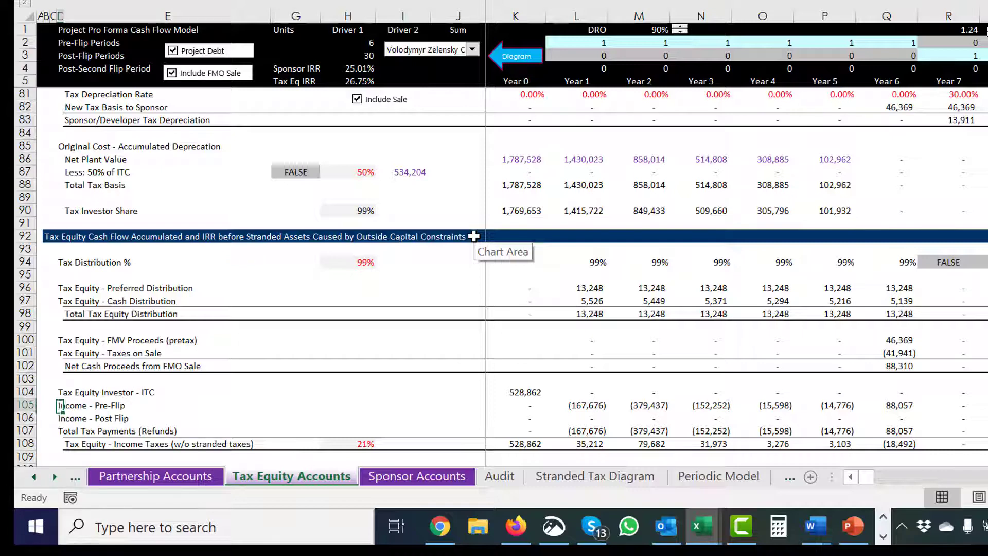
Step: Inspect the Year 1 pre-flip and post-flip income used for the tax equity investor's taxes
key("Right")
key("Right")
key("Right")
key("Right")
key("Right")
key("Right")
key("Right")
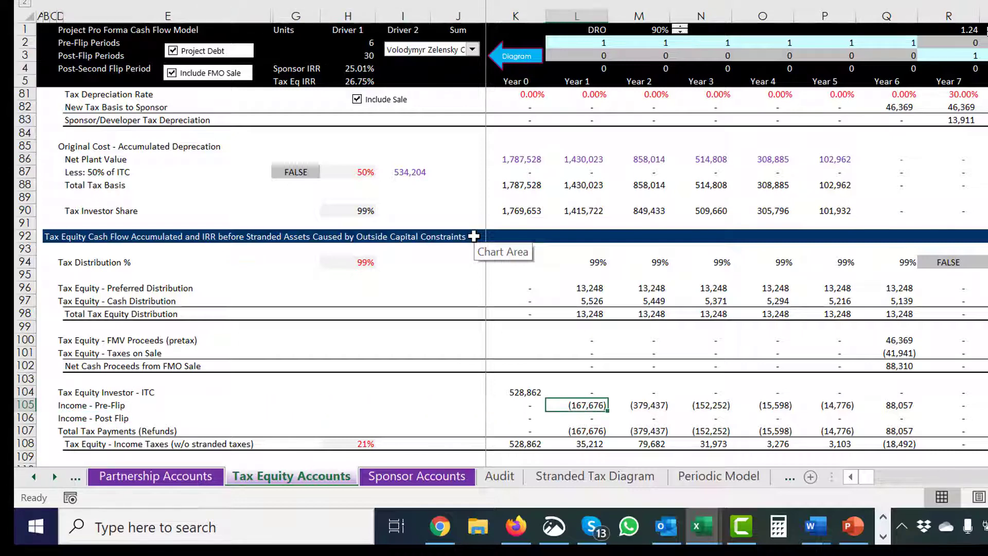
key("Down")
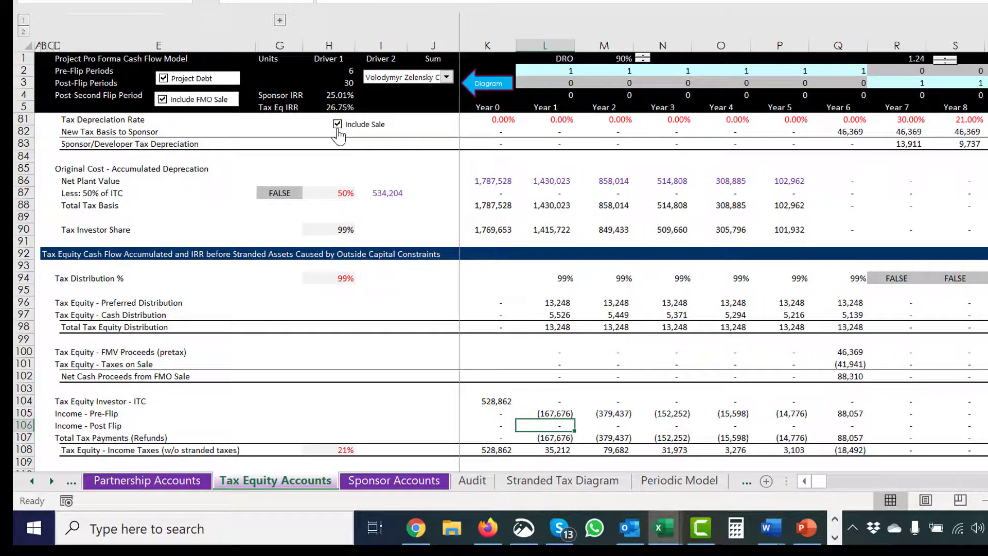
Step: Turn off the Include FMO Sale option for the model
left_click(368, 252)
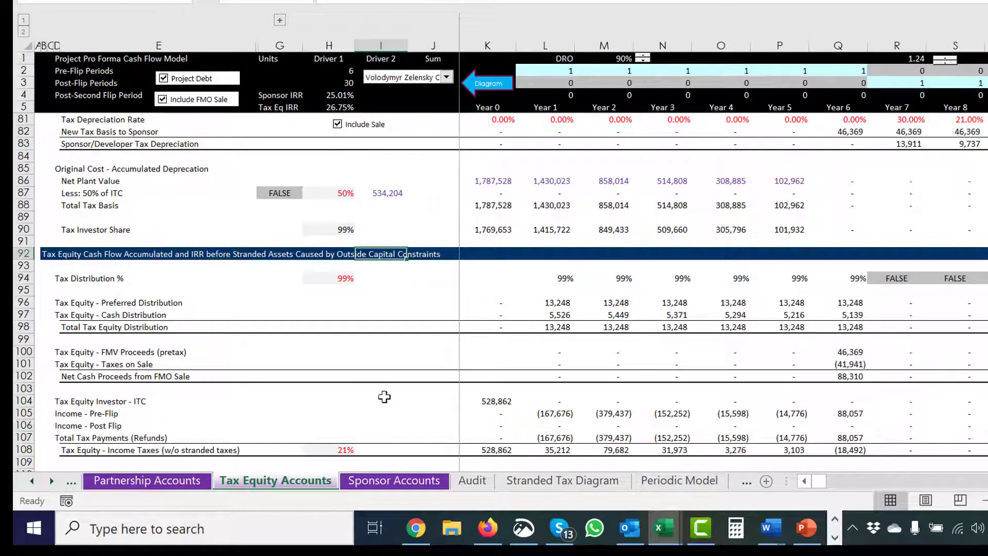
left_click(338, 375)
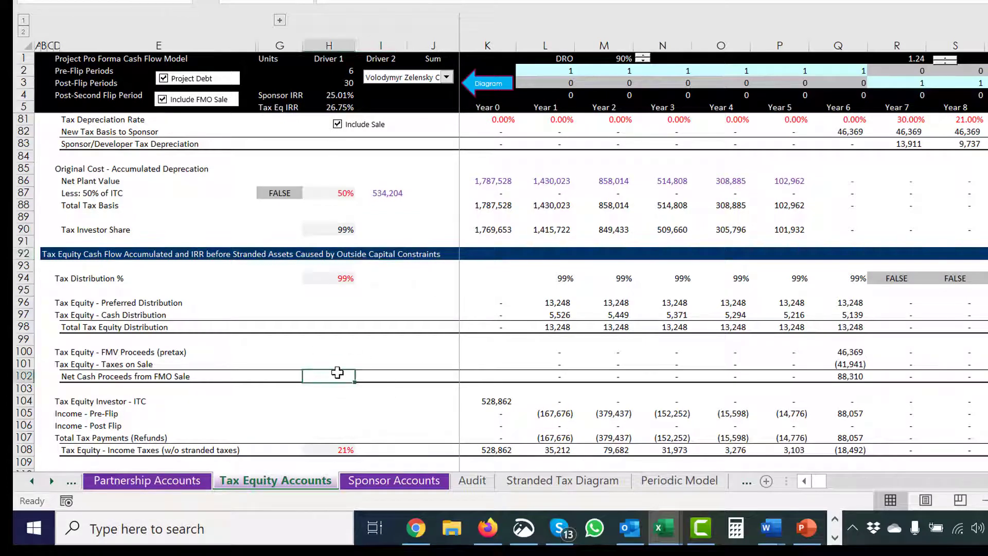
left_click(193, 103)
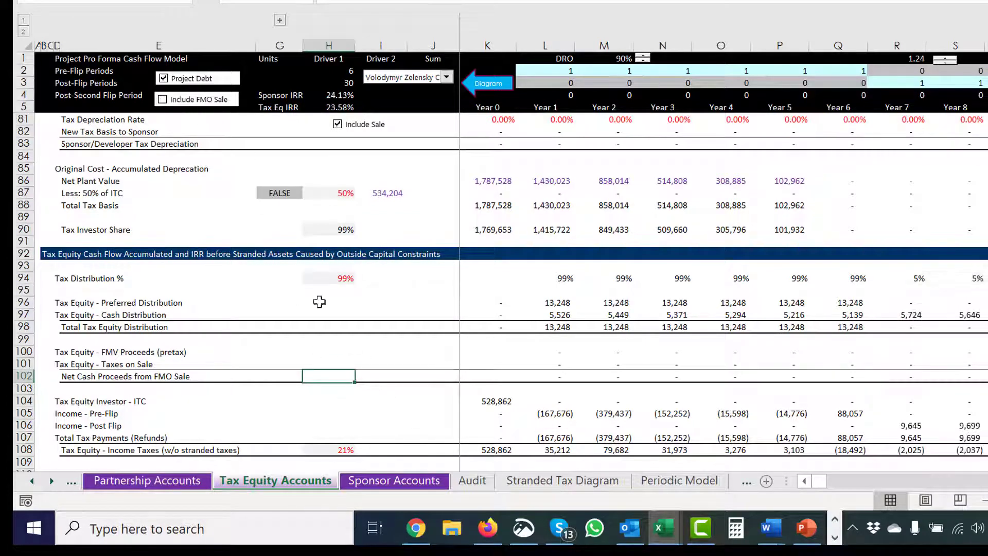
Step: Review the pre-flip and post-flip income and total tax payment rows with the FMO sale excluded
left_click(493, 412)
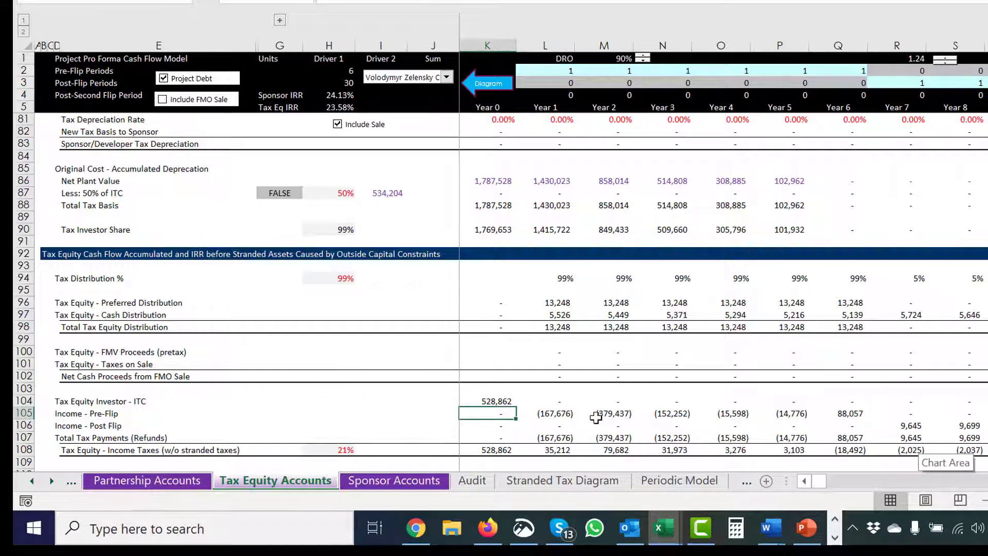
key("Down")
key("Down")
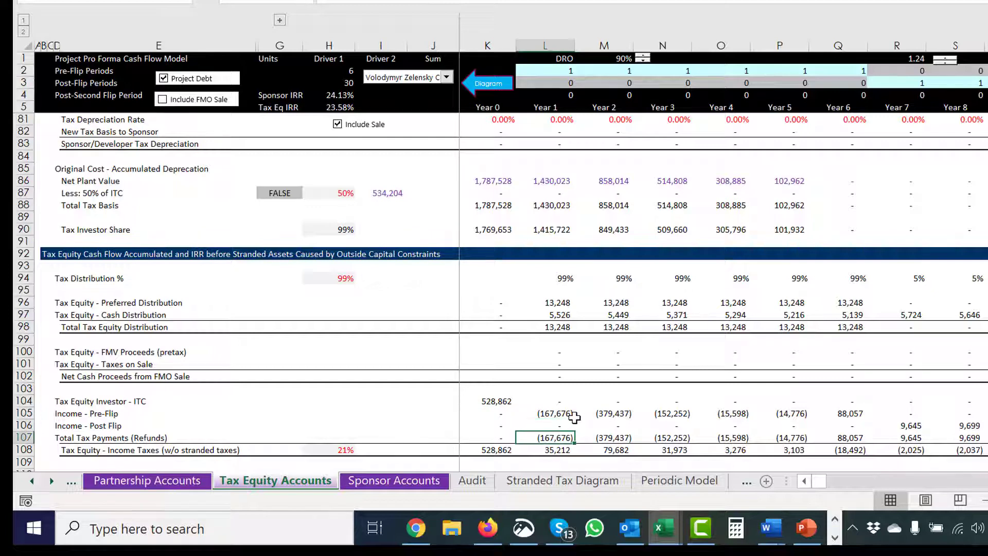
key("Up")
key("Up")
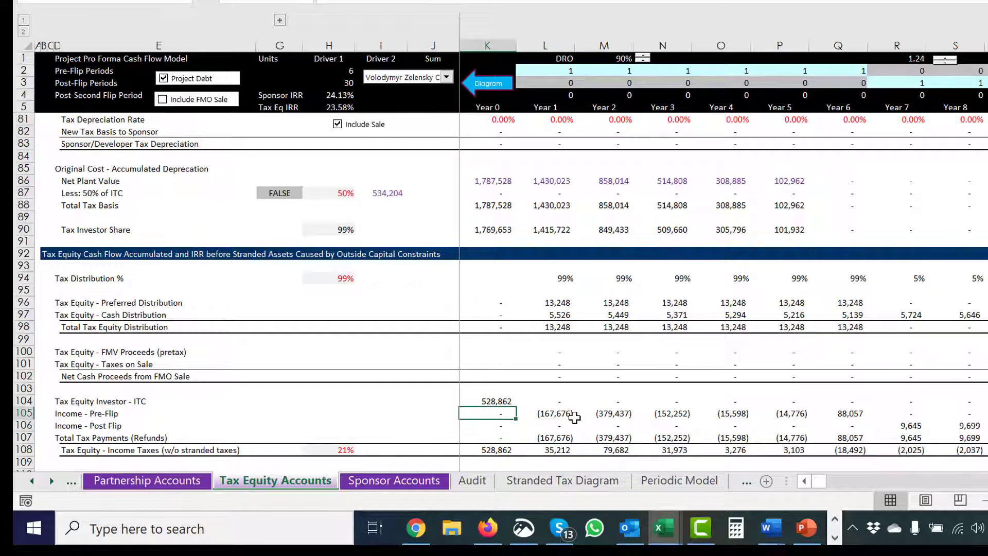
Step: Trace the Year 1 pre-flip income back to its source row, Tax Equity Investor Federal Income Pre-Flip
key("Down")
key("Down")
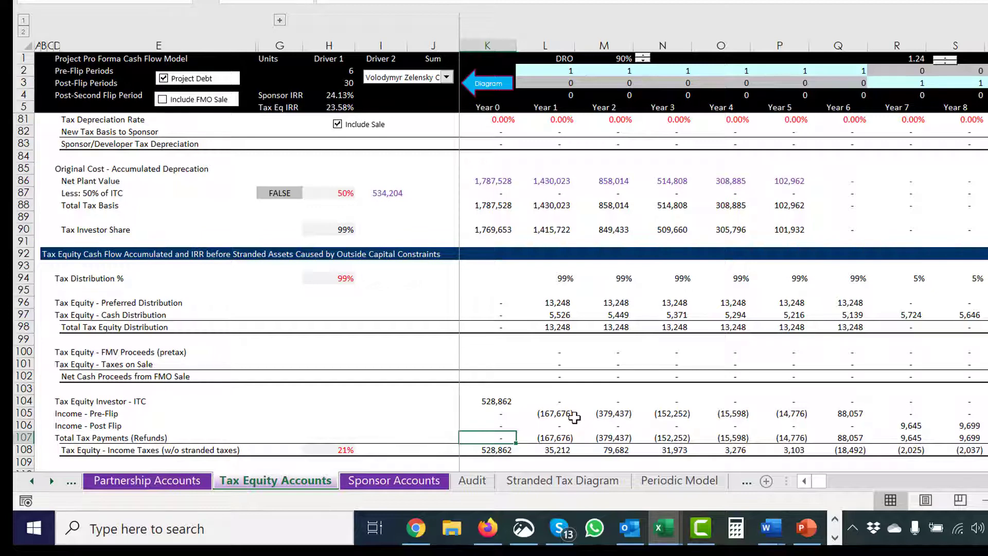
key("Right")
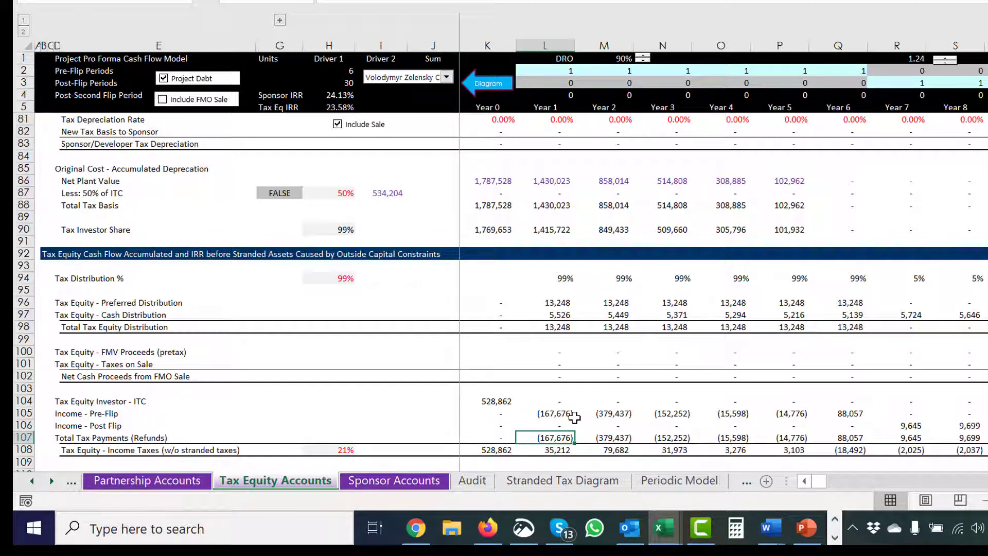
key("Up")
key("Up")
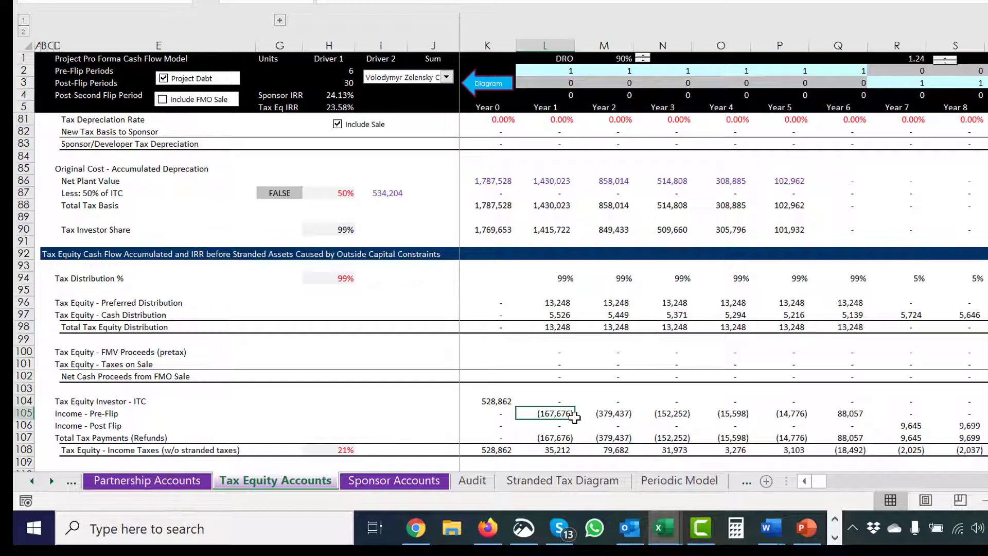
key("ctrl+[")
key("Up")
key("Up")
key("Up")
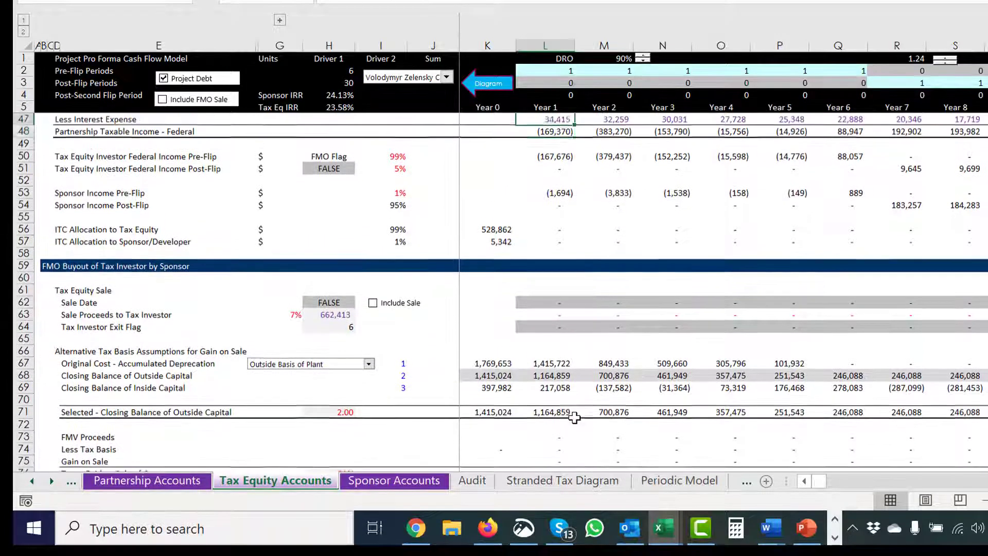
key("Down")
key("Down")
key("Down")
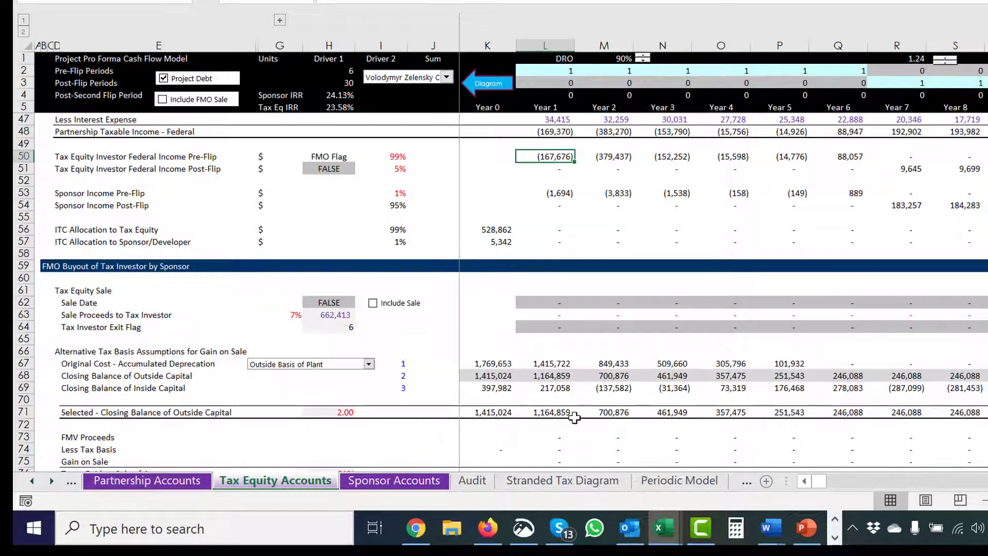
Step: Look over the partnership cash and income distribution rows and return to the tax equity cash flow section
scroll(574, 418, "down", 10)
key("ctrl+Up")
key("ctrl+Up")
scroll(575, 417, "up", 14)
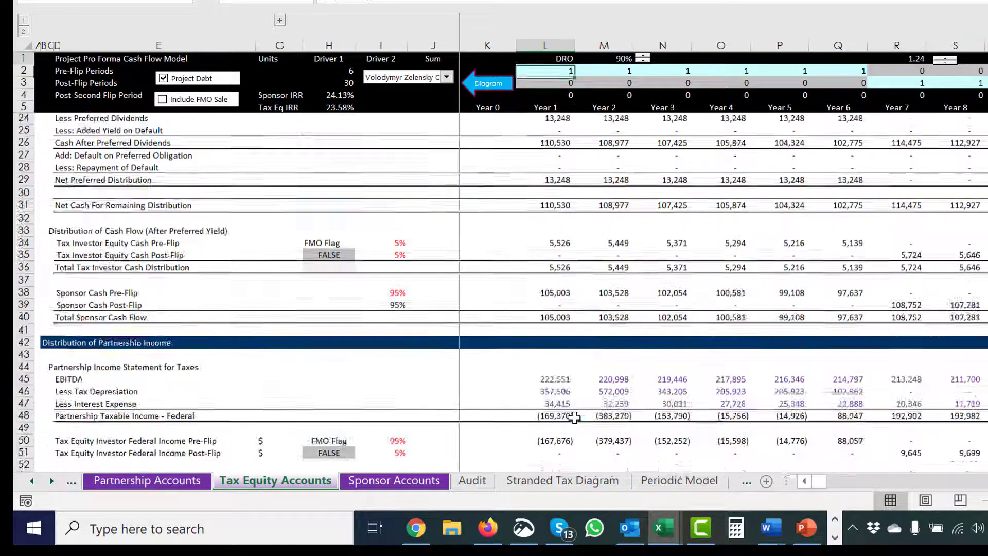
scroll(574, 417, "down", 19)
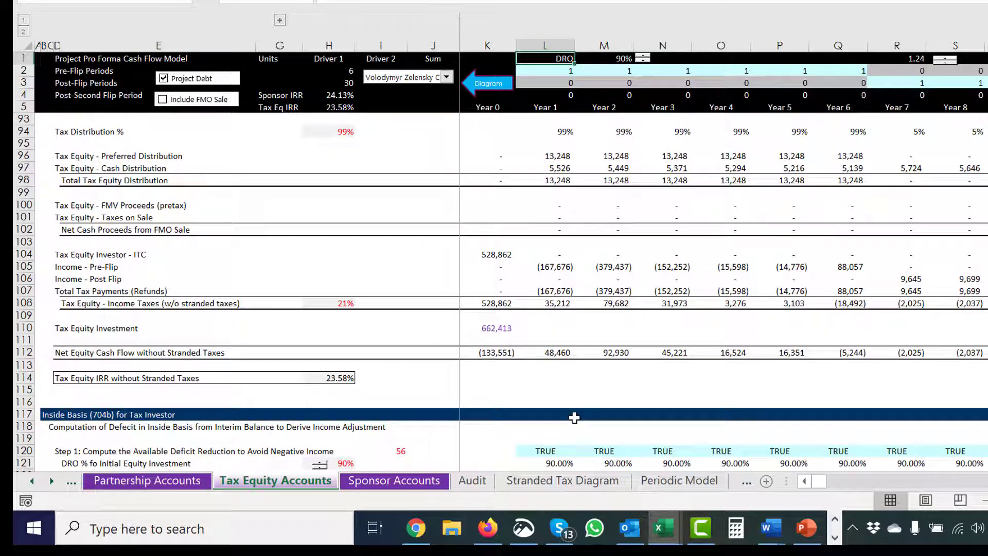
left_click(560, 234)
key("Up")
key("Up")
key("Up")
key("Up")
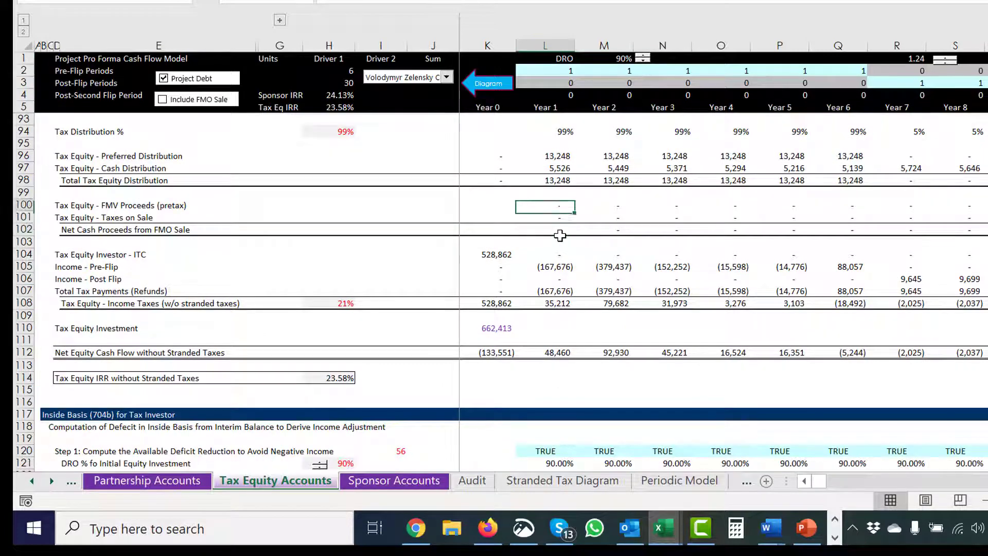
key("Up")
key("Up")
key("Up")
key("Up")
key("Up")
key("Up")
key("Up")
key("Up")
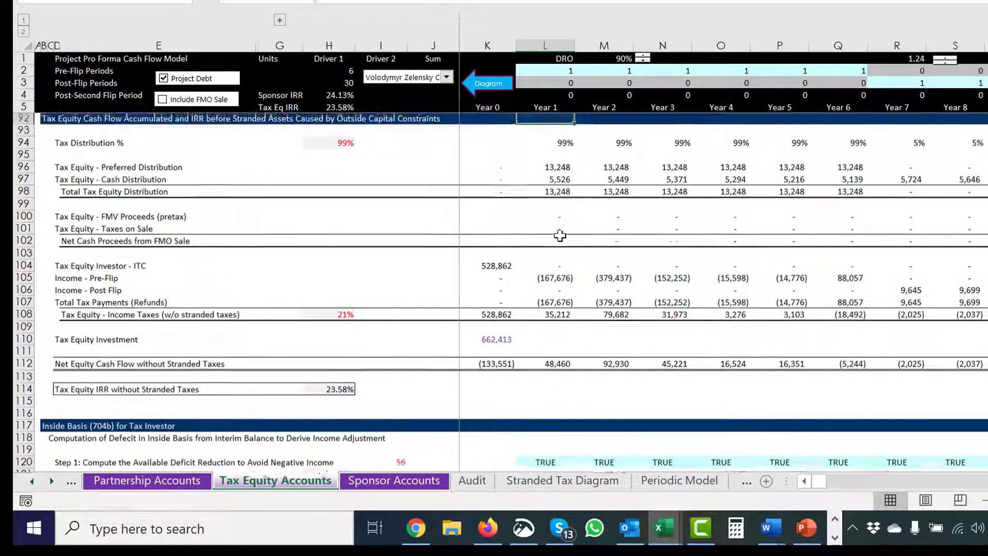
key("Up")
key("Up")
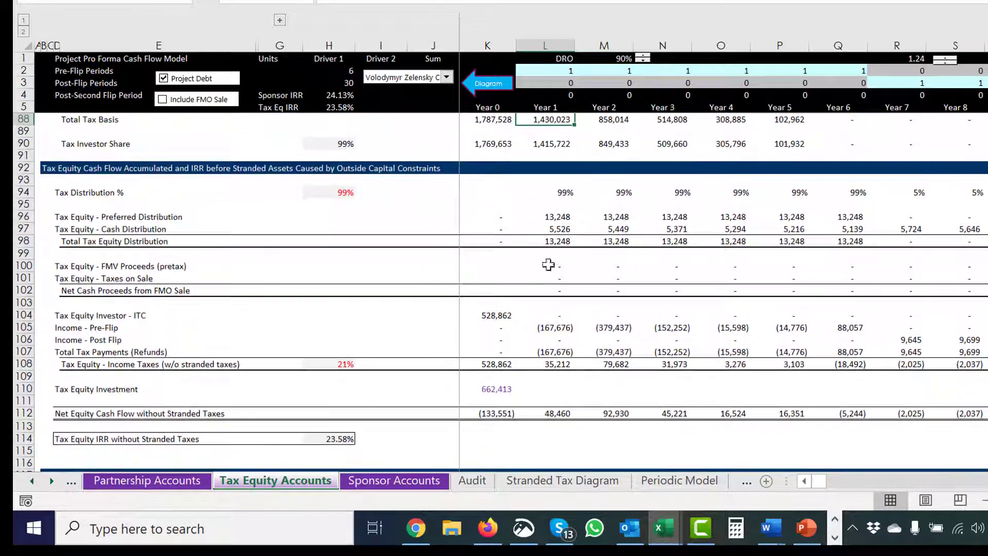
Step: Examine the tax rate driver and the Year 0 amount in the tax equity income taxes row
left_click(331, 355)
key("Down")
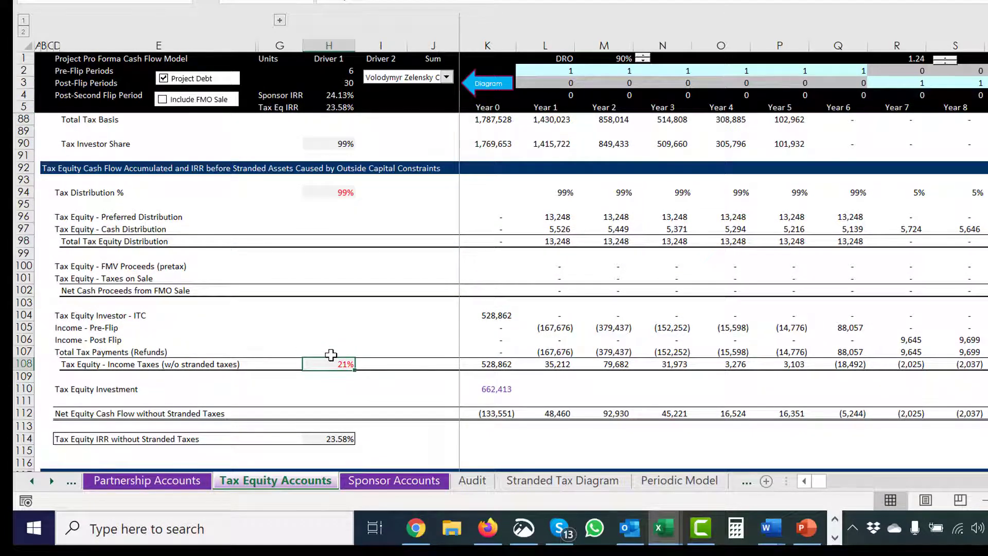
key("Right")
key("Right")
key("Right")
key("Right")
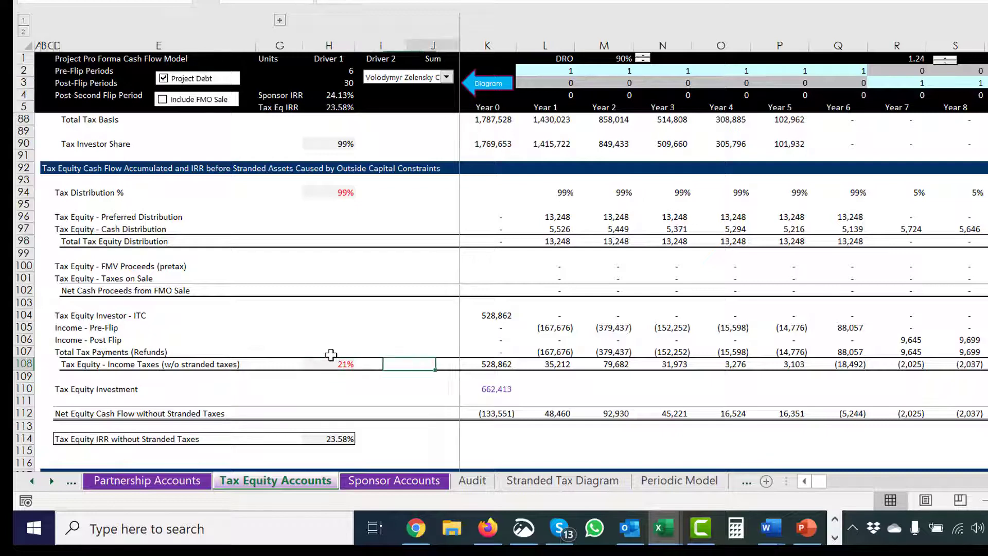
key("Left")
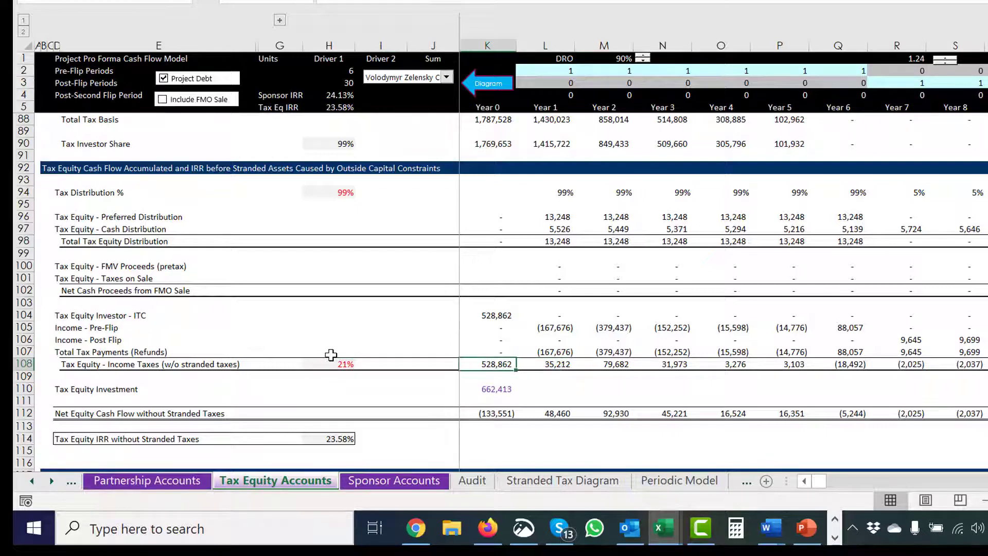
key("Up")
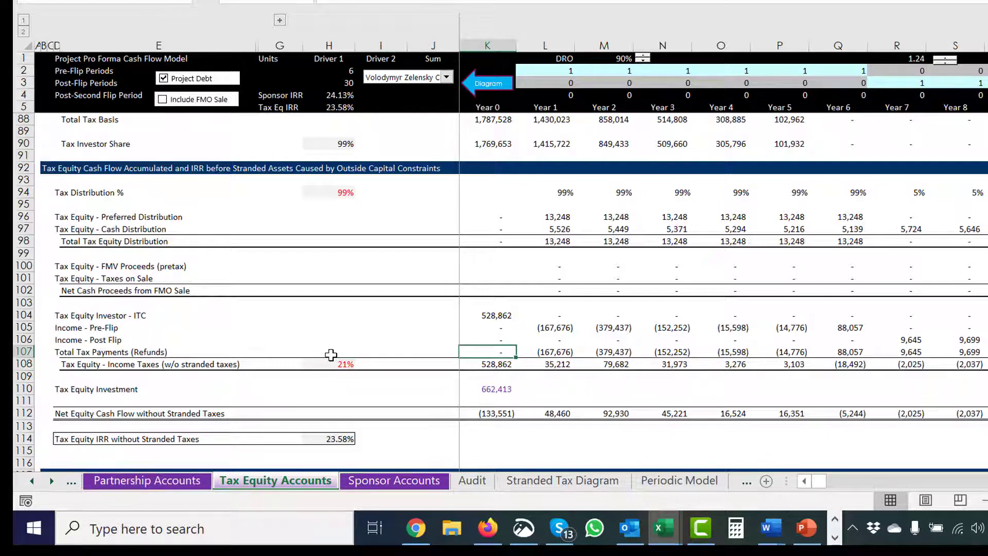
Step: Inspect the Year 0 and Year 1 income tax formulas combining the tax rate, total tax payments and ITC
key("Down")
key("Right")
key("F2")
key("Escape")
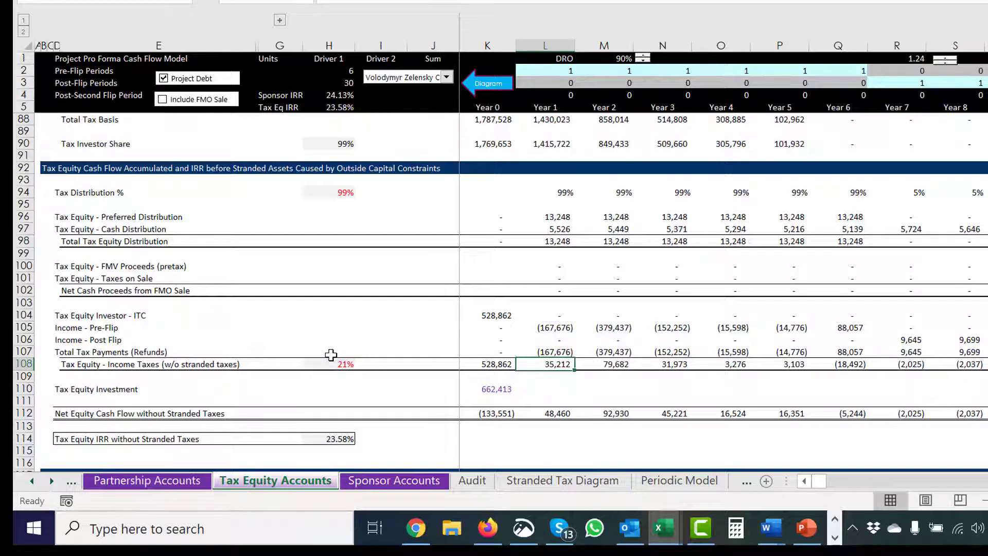
key("Left")
key("F2")
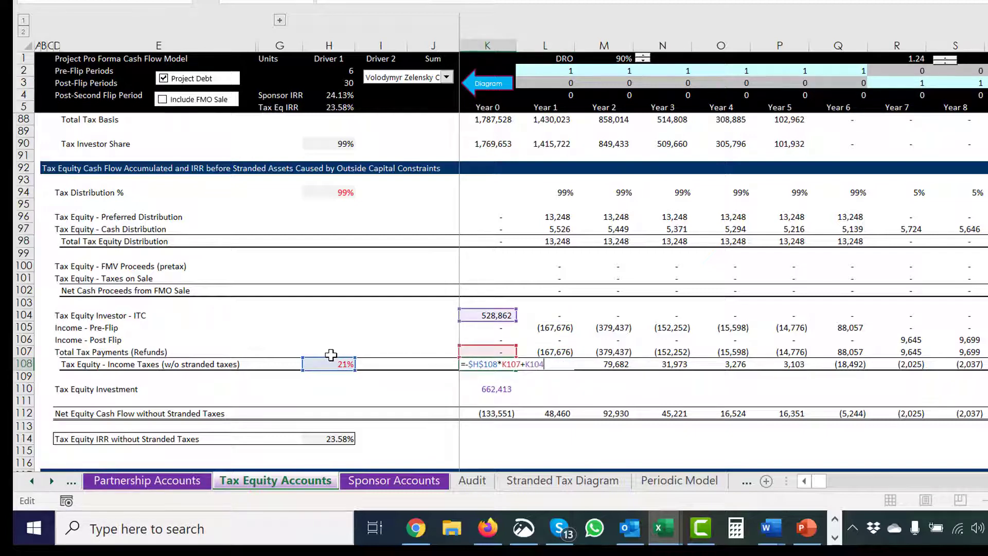
key("Escape")
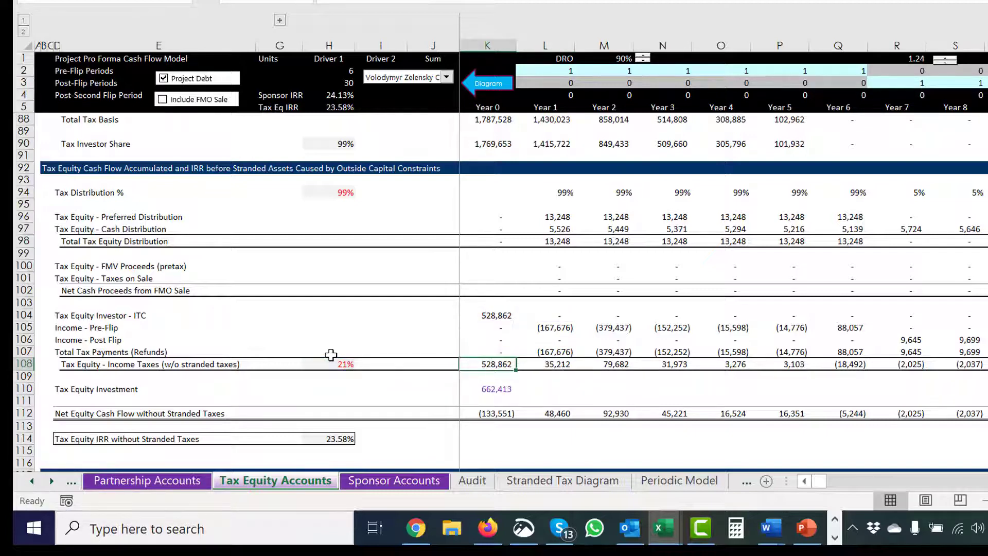
key("Right")
key("F2")
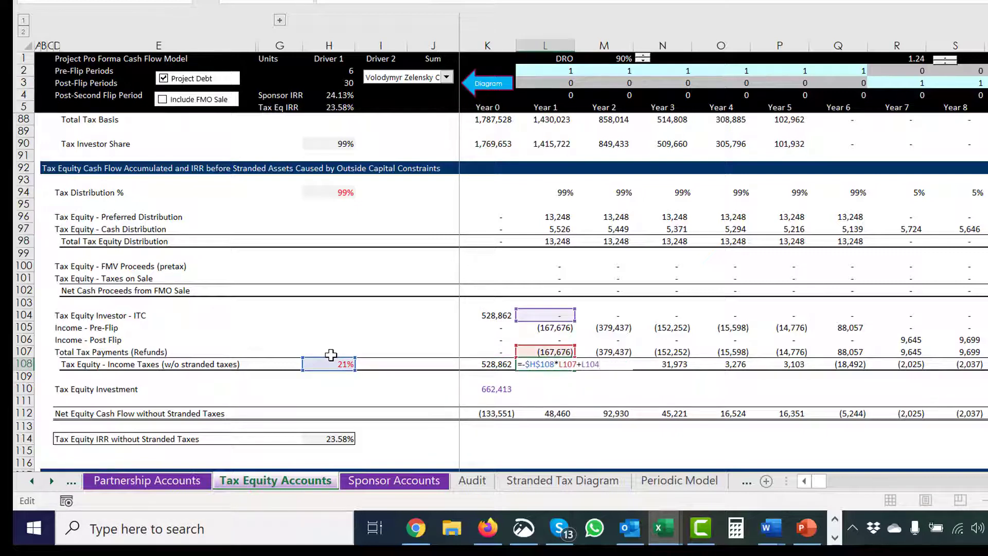
key("Escape")
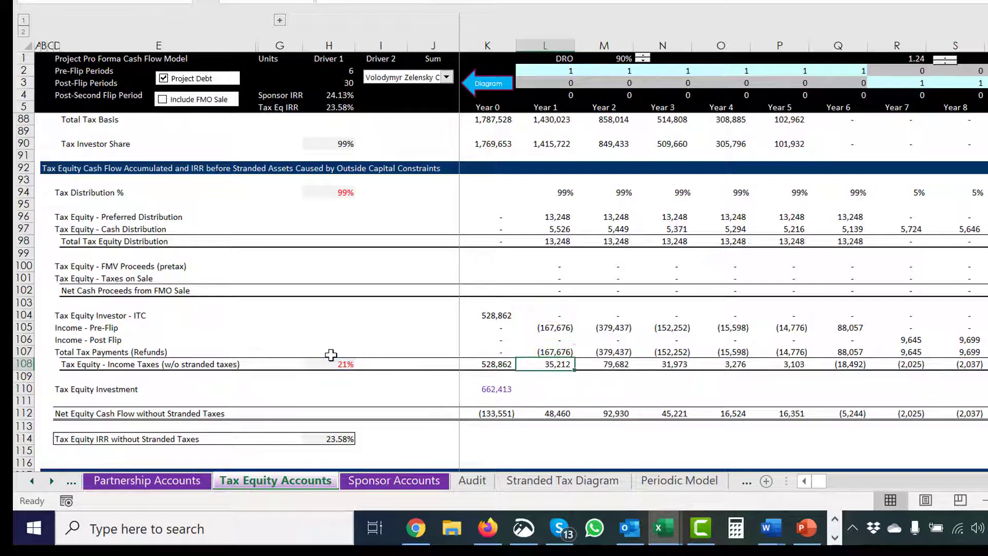
Step: Review the tax equity investment and the net equity cash flow without stranded taxes across the years
key("Down")
key("Down")
key("Left")
key("Left")
key("Right")
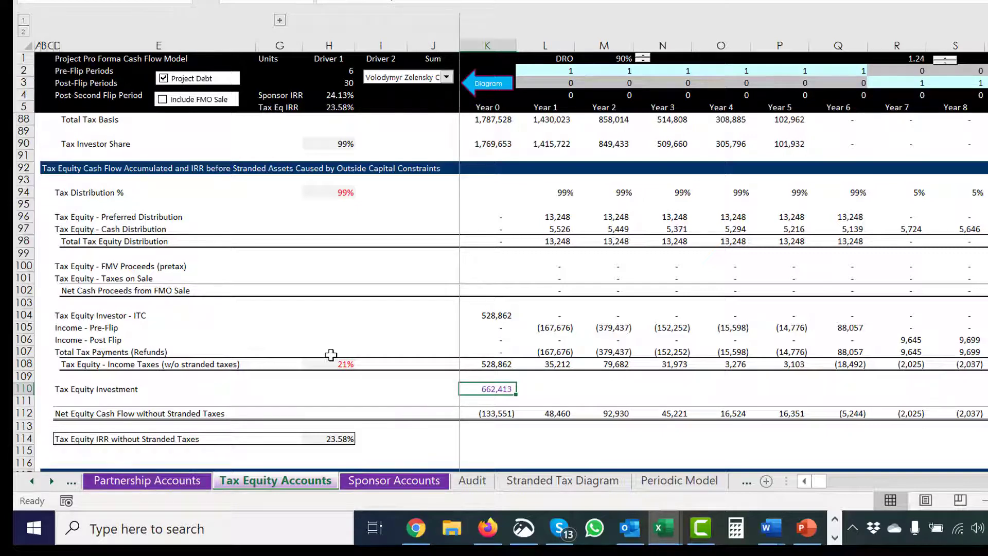
key("Down")
key("Down")
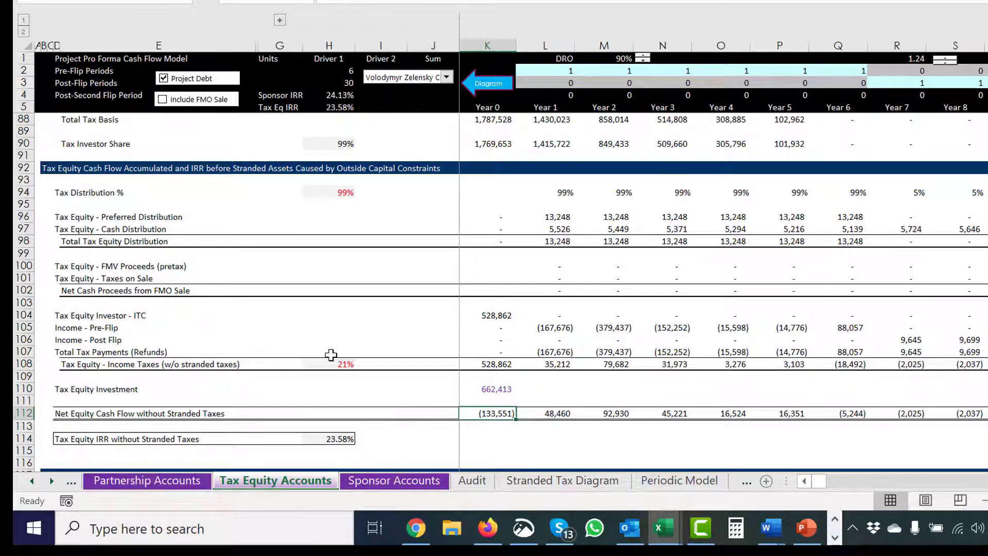
key("Right")
key("Right")
key("Right")
key("Right")
key("Right")
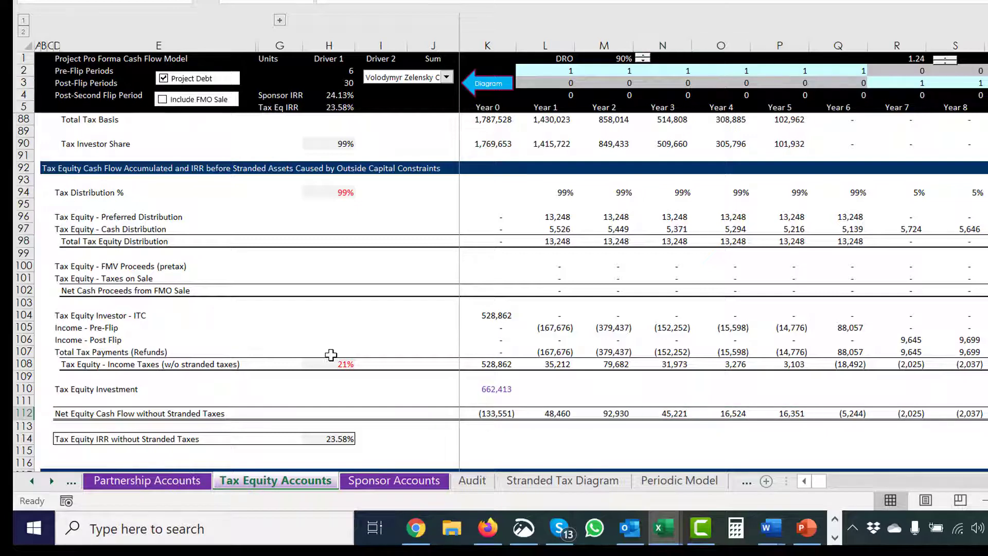
key("Right")
Step: Examine the Tax Equity IRR without Stranded Taxes
key("Left")
key("Left")
key("Left")
key("Left")
key("Left")
key("Left")
key("Left")
key("Left")
key("Left")
key("Left")
key("Right")
key("Right")
key("Right")
key("Right")
key("Right")
key("Right")
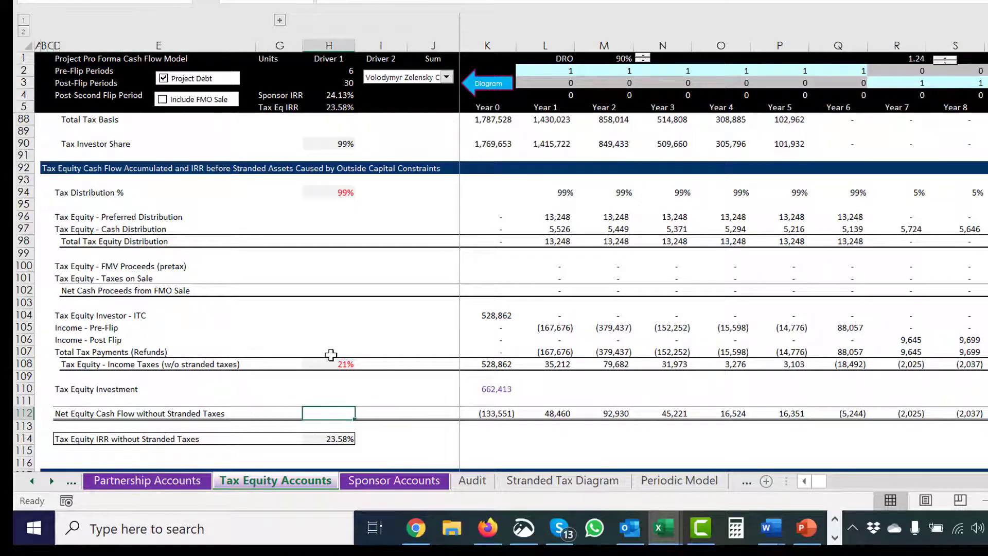
key("Down")
key("Down")
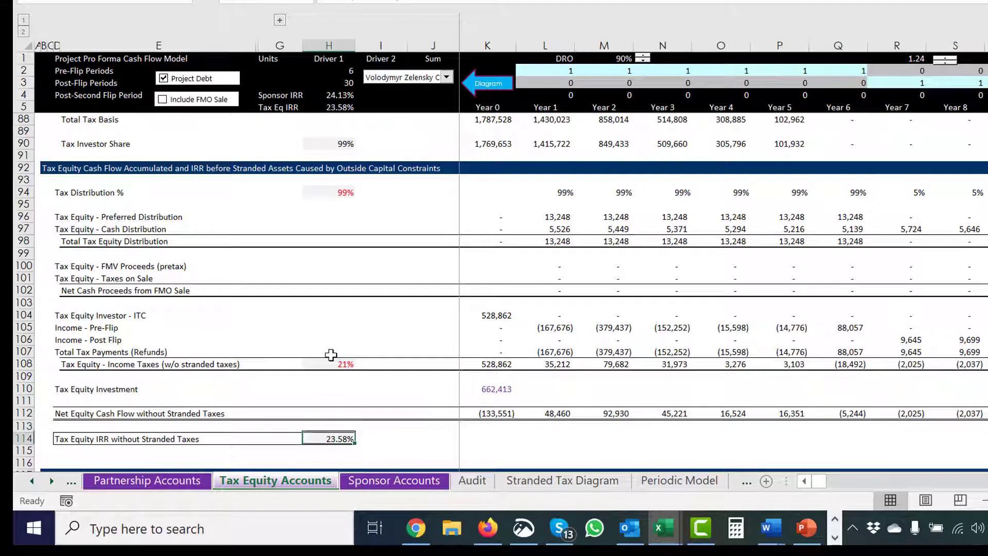
Step: Turn on Include FMO Sale, toggling it off and on again to compare the tax equity IRR
left_click(163, 100)
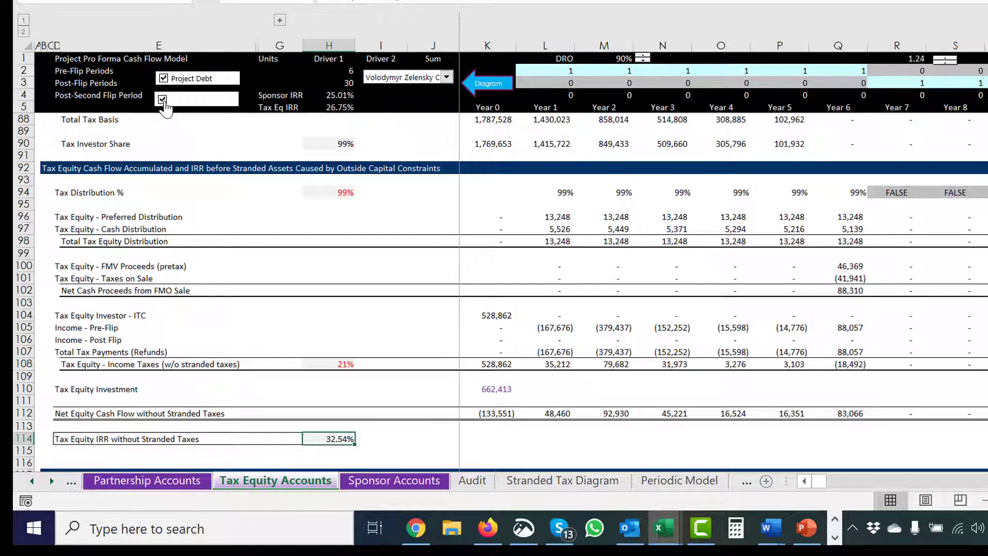
left_click(163, 102)
left_click(163, 101)
Step: Switch the project to Michelle Obama Ltd and compare its tax equity IRR with the FMO sale excluded and included
left_click(385, 80)
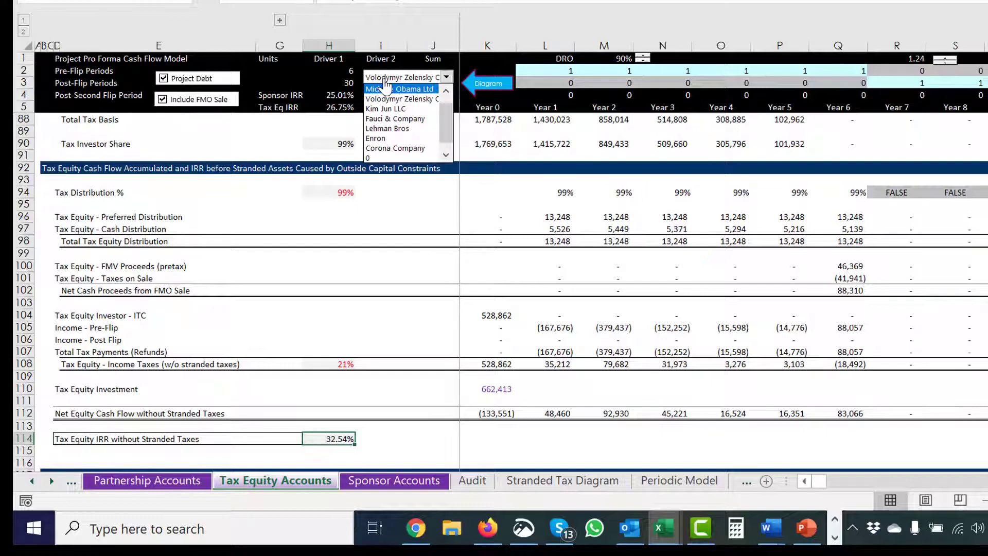
left_click(386, 87)
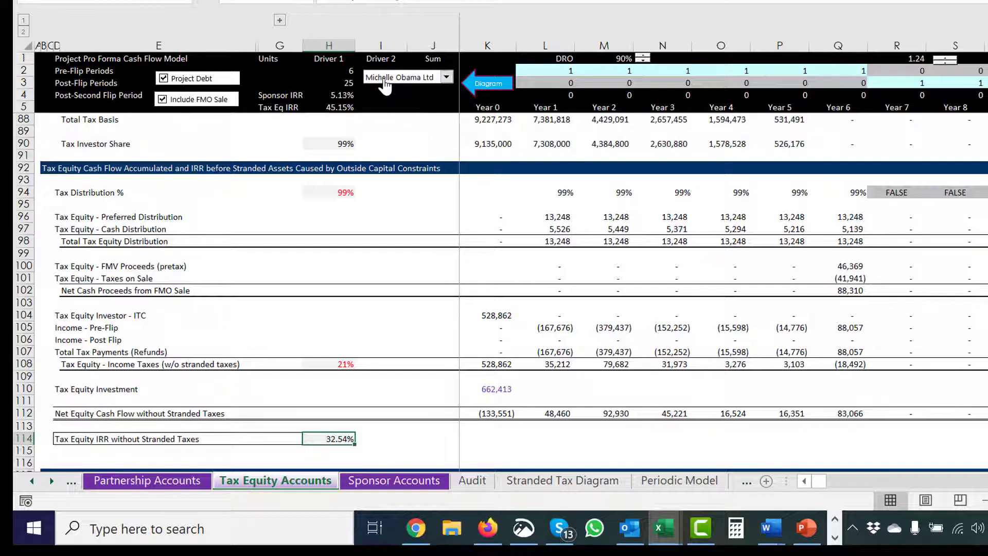
left_click(190, 105)
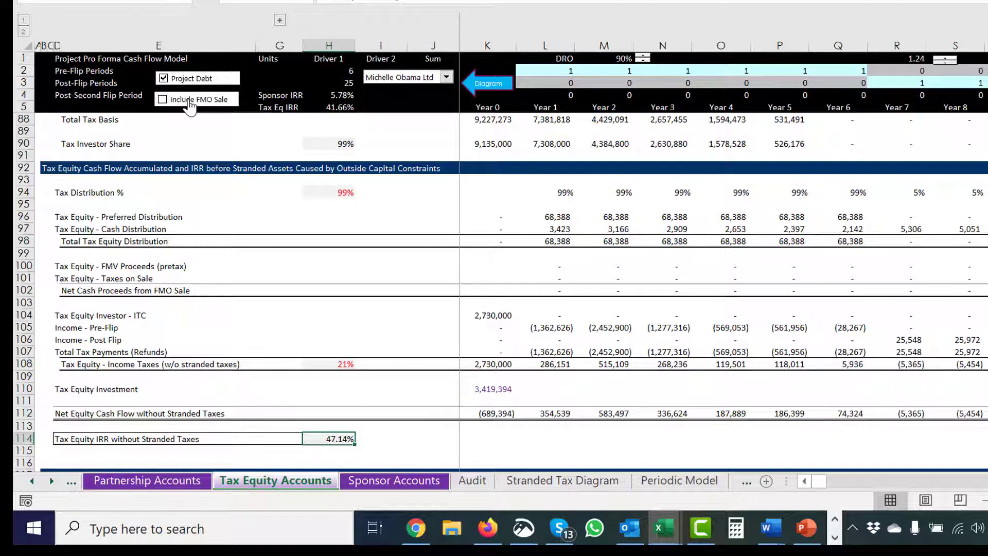
left_click(190, 104)
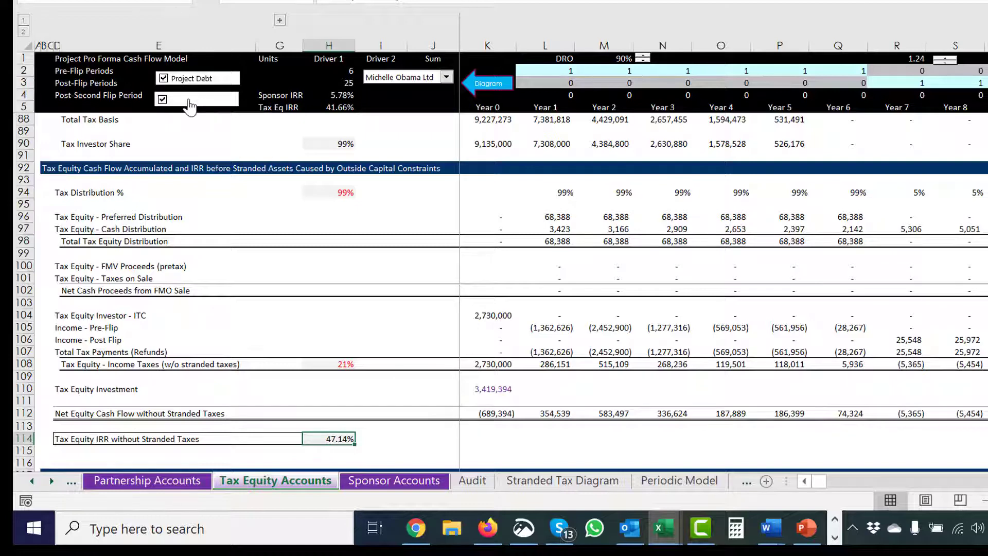
Step: Switch the project to Zennidine Service and toggle Include FMO Sale off and back on
left_click(389, 77)
left_click(389, 88)
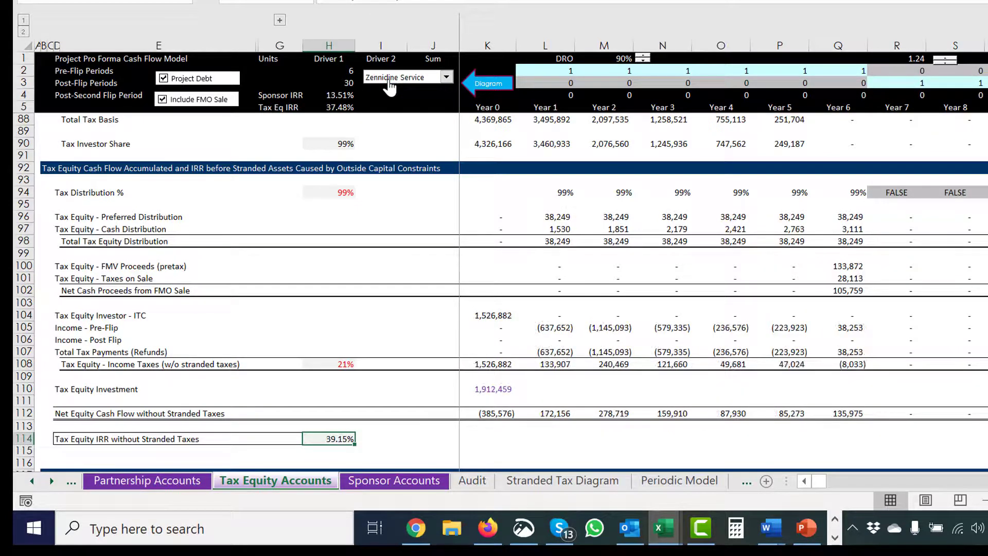
left_click(207, 105)
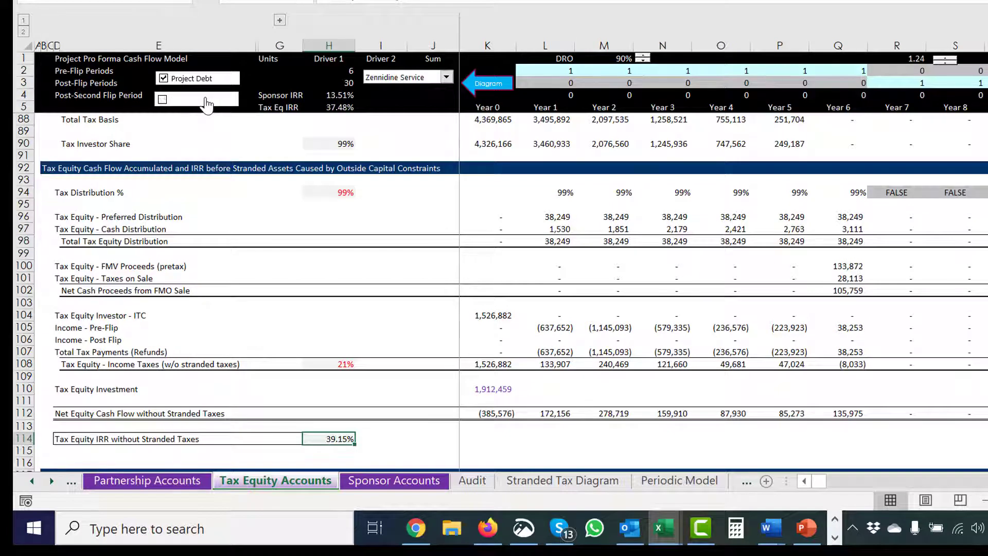
left_click(207, 104)
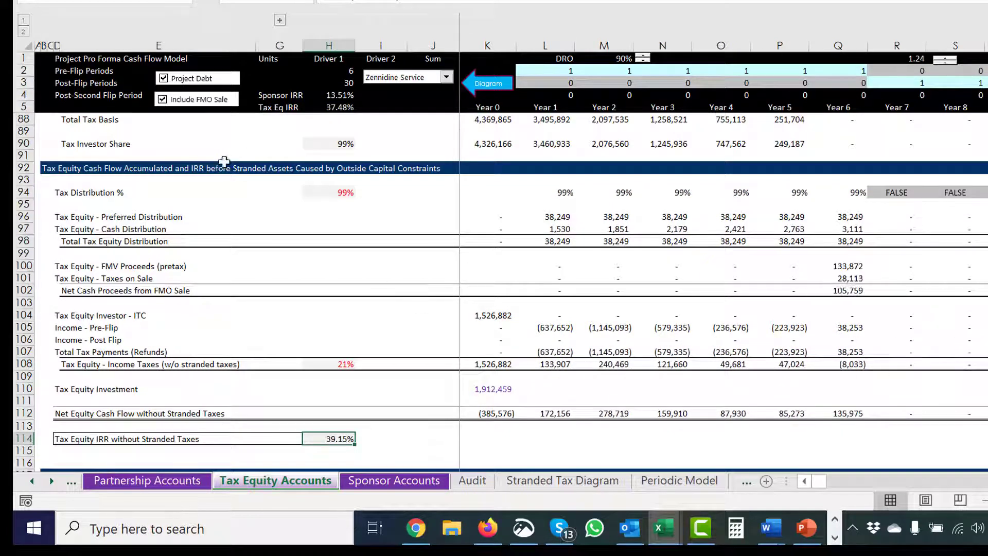
Step: Exclude the FMO sale for Zennidine Service and check the net equity cash flow without stranded taxes
left_click(177, 102)
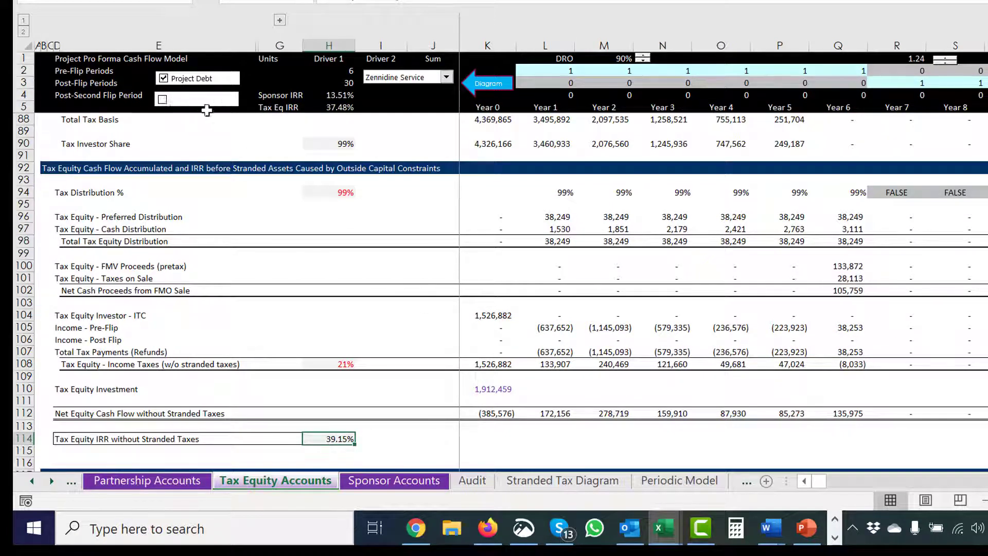
left_click(566, 413)
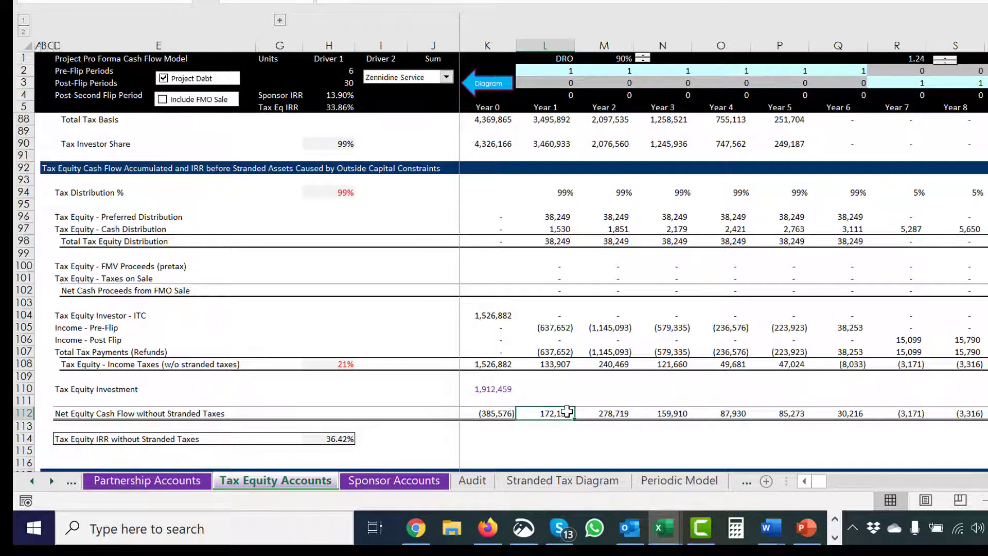
key("Down")
key("Down")
key("Down")
key("Down")
key("Down")
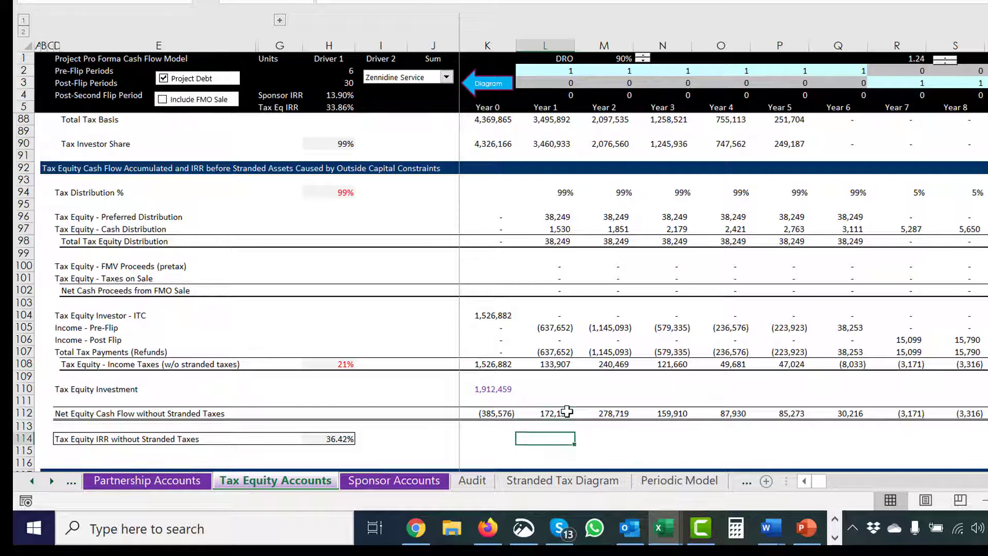
Step: Examine the Year 0 and Year 1 net equity cash flow without stranded taxes and the tax equity investment above it
key("Up")
key("Up")
key("Up")
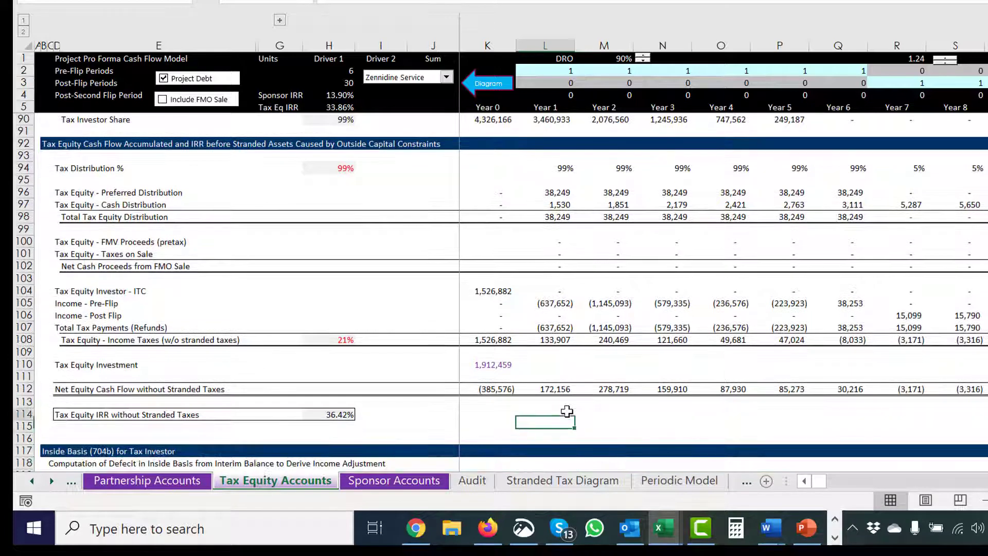
key("Left")
key("Left")
key("Left")
key("Right")
key("Right")
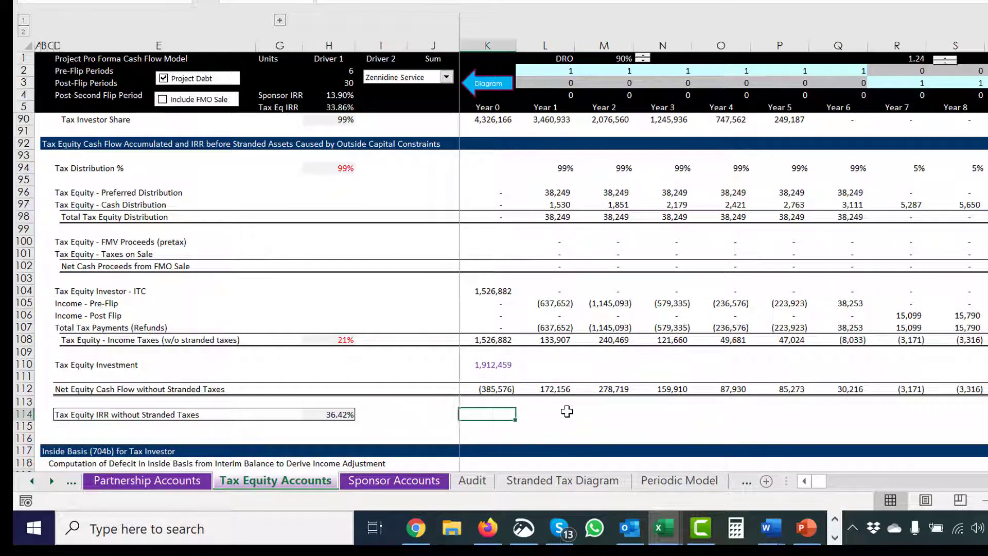
key("Up")
key("Up")
key("Up")
key("Up")
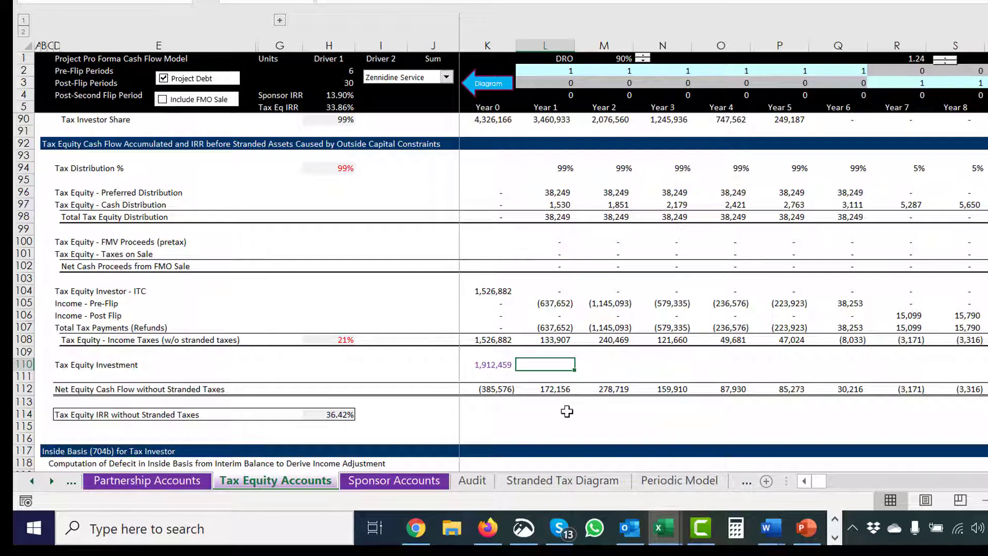
Step: Review the tax equity cash flow build-up between the tax distribution percentages and the net equity cash flow
key("Up")
key("Up")
key("Up")
key("Up")
key("Up")
key("Up")
key("Up")
key("Up")
key("Up")
key("Up")
key("Up")
key("Up")
key("Up")
key("Up")
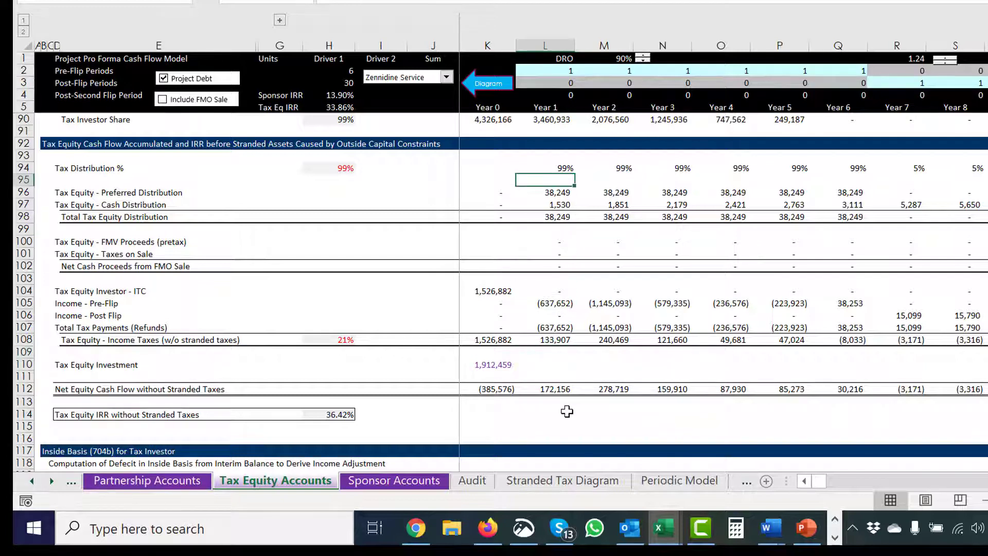
key("Down")
key("Down")
key("Down")
key("Down")
key("Down")
key("Down")
key("Down")
key("Down")
key("Down")
key("Down")
key("Down")
key("Down")
key("Down")
key("Down")
key("Down")
key("Down")
key("Down")
key("Down")
key("Left")
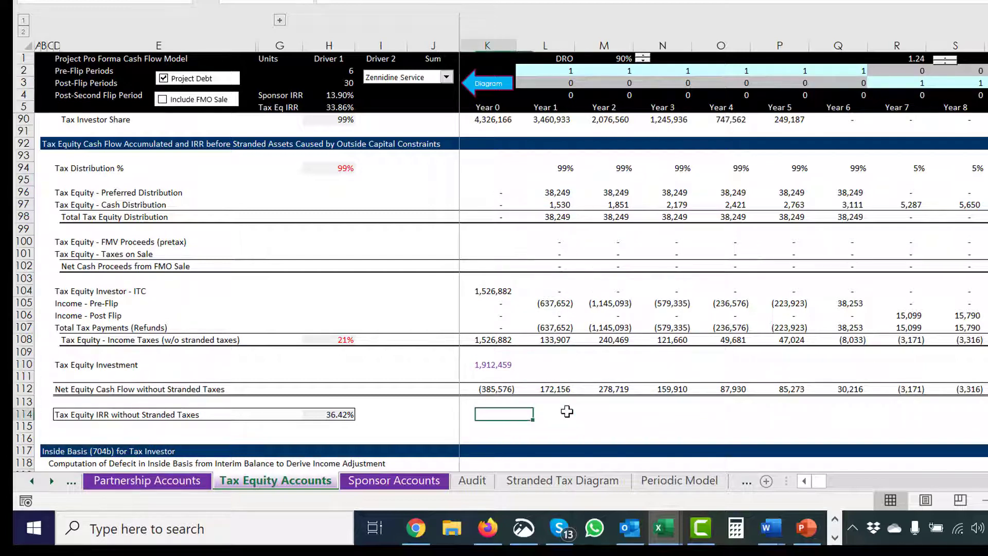
Step: Glance at the start of the Inside Basis section, then check the Tax Equity IRR without Stranded Taxes in H114
key("Down")
key("Down")
key("Down")
key("Down")
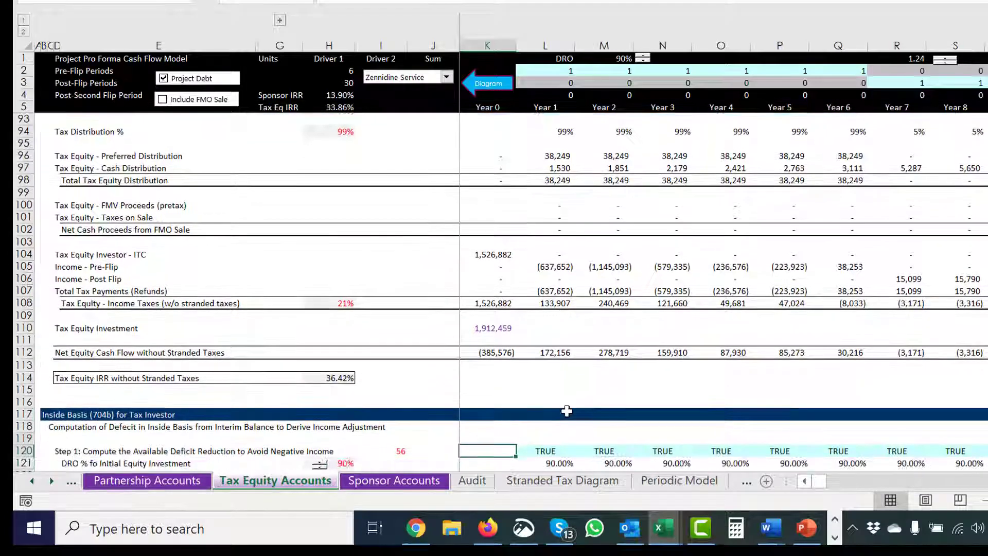
key("Up")
key("Up")
key("Up")
key("Up")
key("Left")
key("Left")
key("Left")
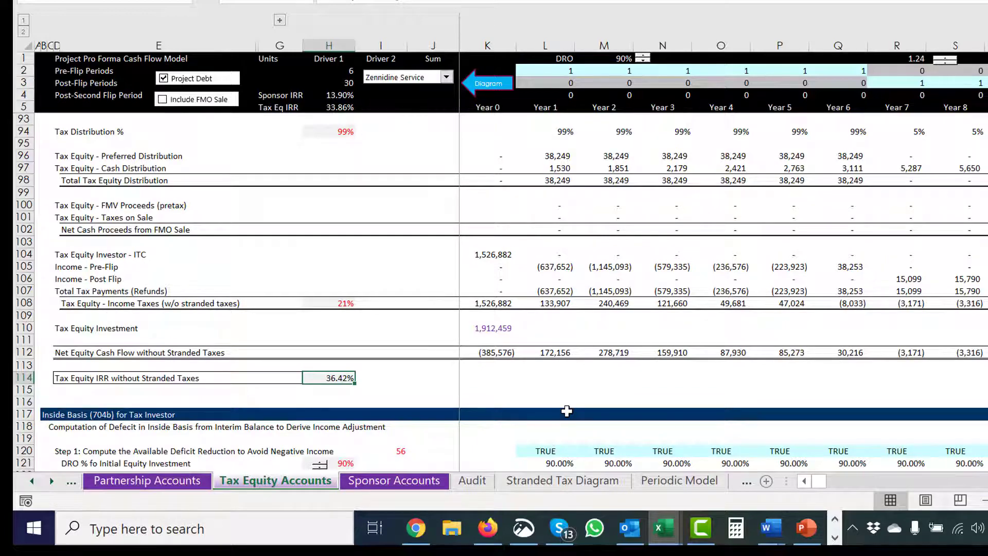
Step: Examine the Inside Basis (704b) section, from the DRO amount and 734 step-up to the minimum gain calculation
key("Down")
key("Down")
key("Down")
key("Down")
key("Down")
key("Down")
key("Down")
key("Down")
key("Down")
key("Down")
key("Down")
key("Down")
key("Down")
key("Down")
key("Down")
key("Down")
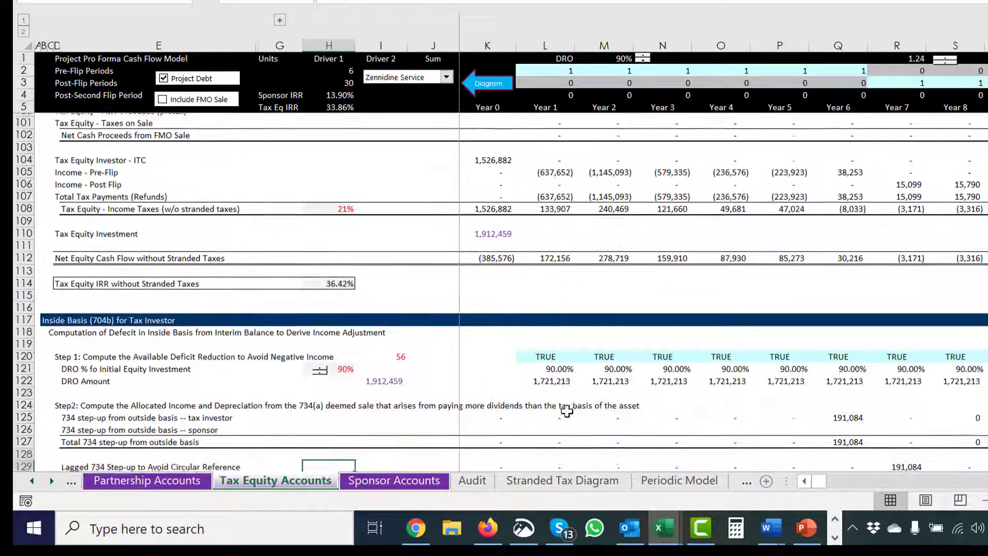
key("Down")
key("Down")
key("Down")
key("Down")
key("Down")
key("Down")
key("Down")
key("Down")
key("Down")
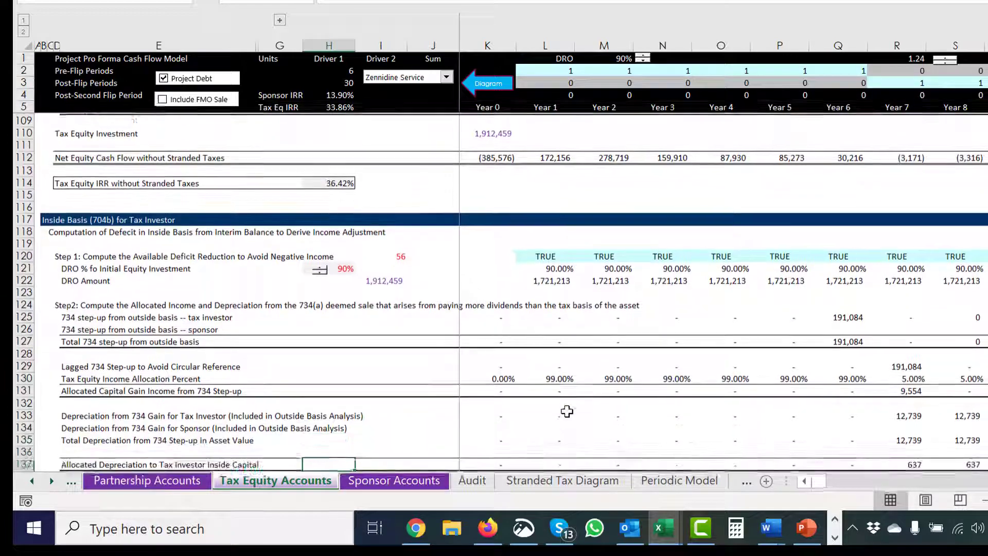
key("Down")
key("Down")
key("Down")
key("Down")
key("Down")
key("Down")
key("Down")
key("Down")
key("Down")
key("Down")
key("Down")
key("Down")
key("Down")
key("Down")
key("Down")
key("Down")
key("Down")
key("Down")
key("Down")
key("Down")
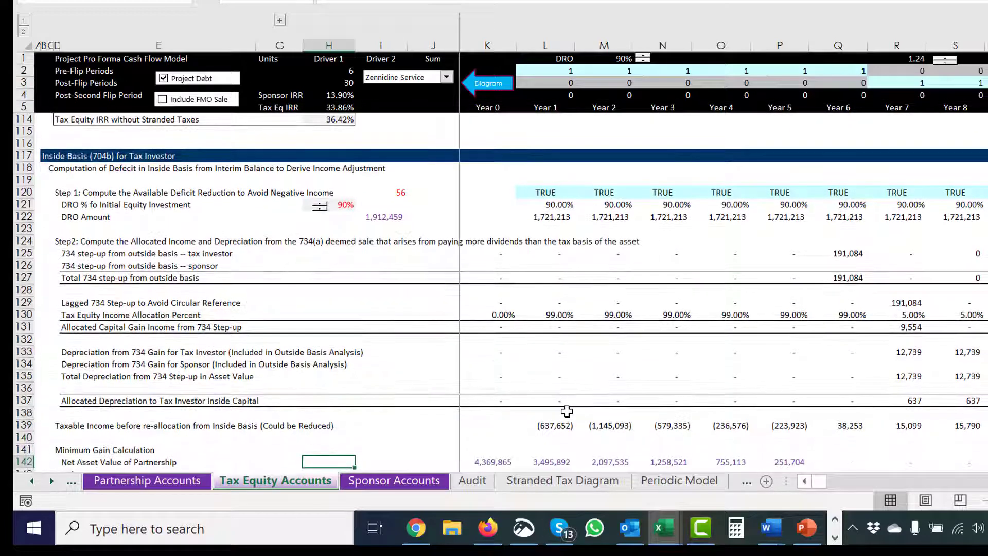
Step: Review the outside basis calculation, the suspended loss carry forward, the stranded taxes and the final tax equity IRR
key("Down")
key("Down")
key("Down")
key("Down")
key("Down")
key("Down")
key("Down")
key("Down")
key("Down")
key("Down")
key("Down")
key("Down")
key("Page_Down")
key("Page_Down")
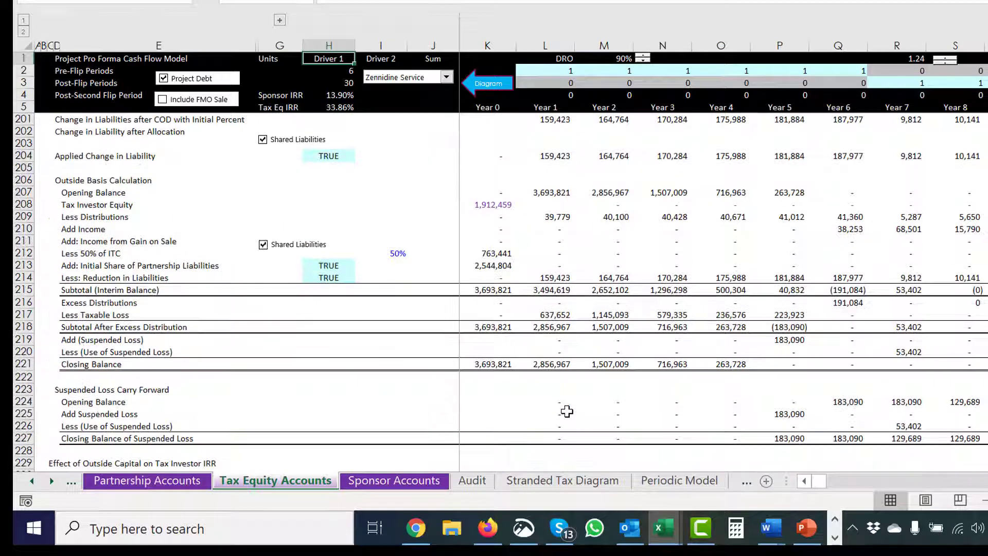
key("Page_Down")
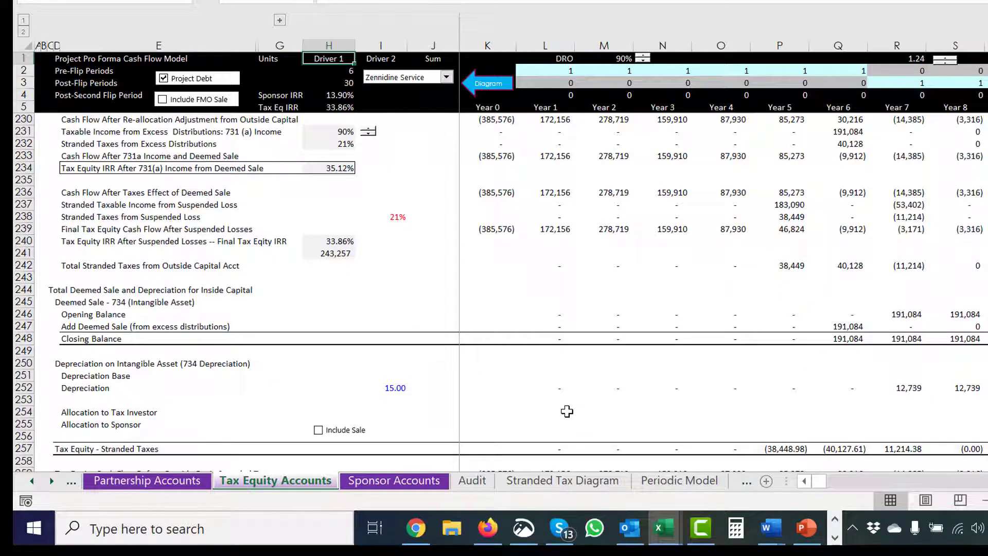
key("Page_Down")
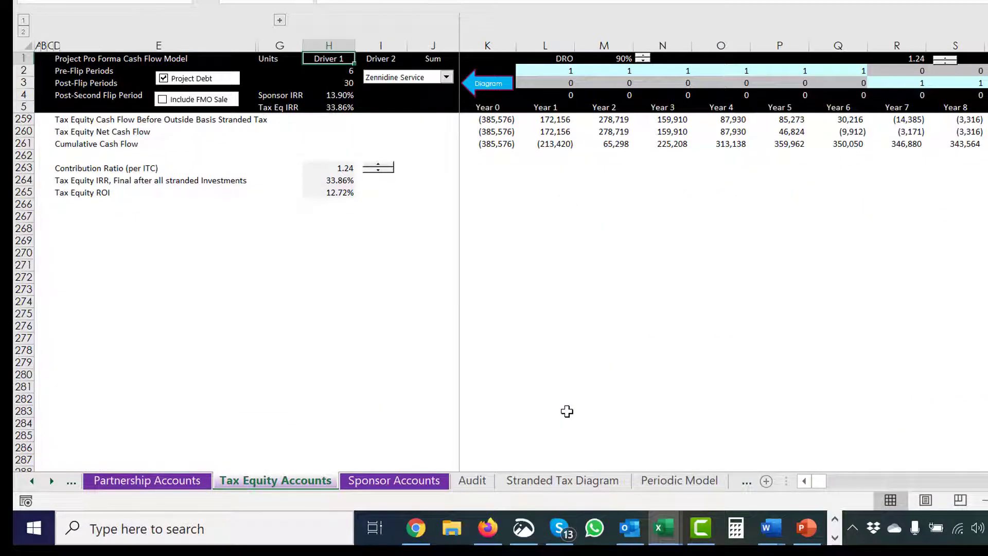
left_click(320, 164)
key("Page_Up")
key("Page_Up")
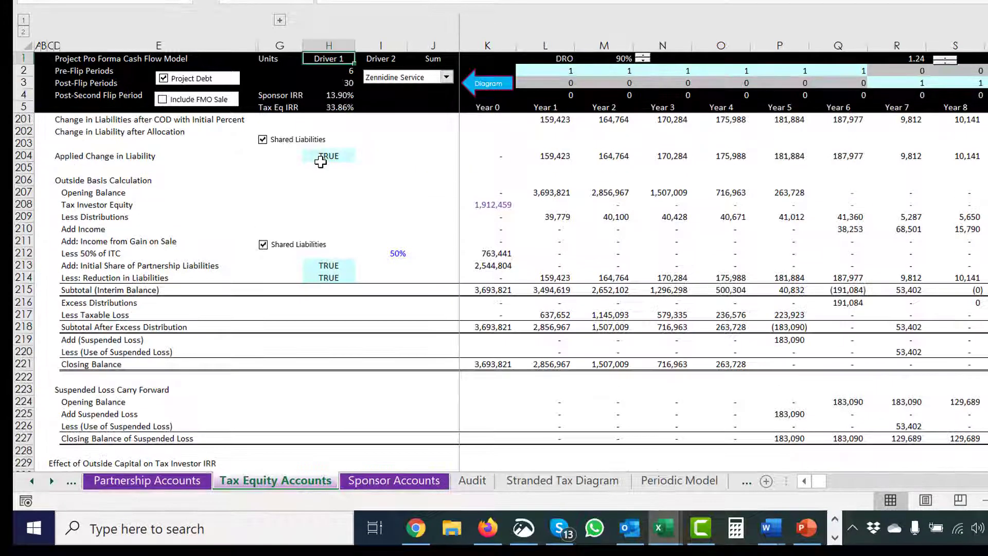
Step: Look back over the partnership income distribution and the tax equity cash flow before stranded taxes
key("Down")
key("Down")
key("Down")
key("Down")
key("Down")
key("Down")
key("Down")
key("Down")
key("Down")
key("Down")
key("Down")
key("Down")
key("Down")
key("Down")
key("Down")
key("Down")
key("Down")
key("Down")
key("Down")
key("Down")
key("Down")
key("Down")
key("Down")
key("Down")
key("Down")
key("Down")
key("Down")
key("Down")
key("Down")
key("Down")
key("Down")
key("Down")
key("Down")
key("Down")
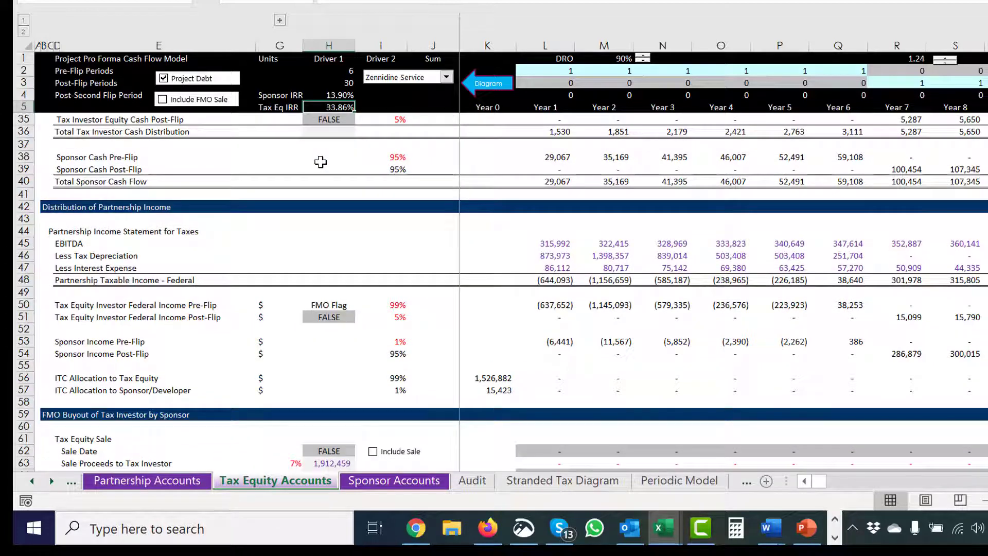
key("Page_Down")
key("Page_Down")
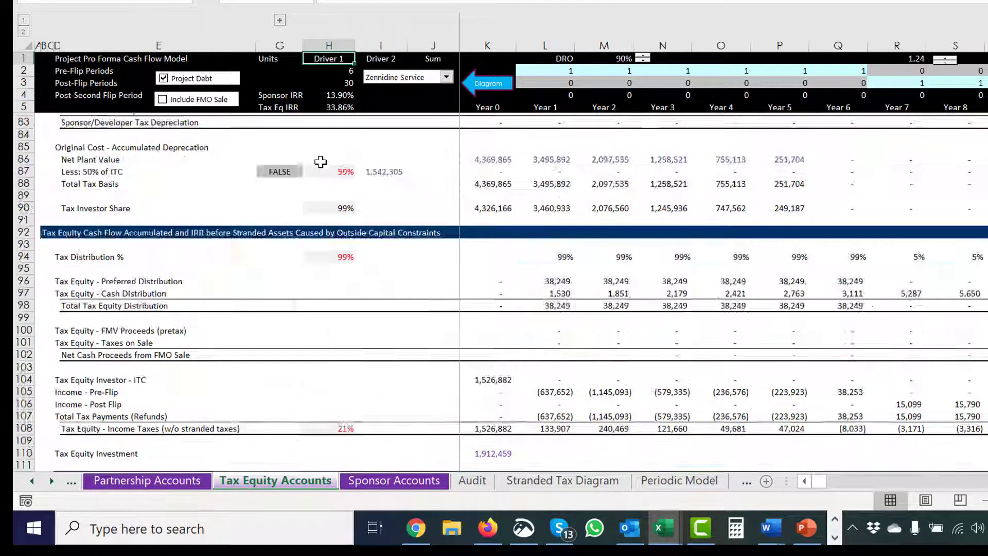
Step: Return to the Distribution of Partnership Cash Flow section and save the Solar Tax Equity Model workbook
key("Page_Up")
key("Page_Up")
key("Page_Up")
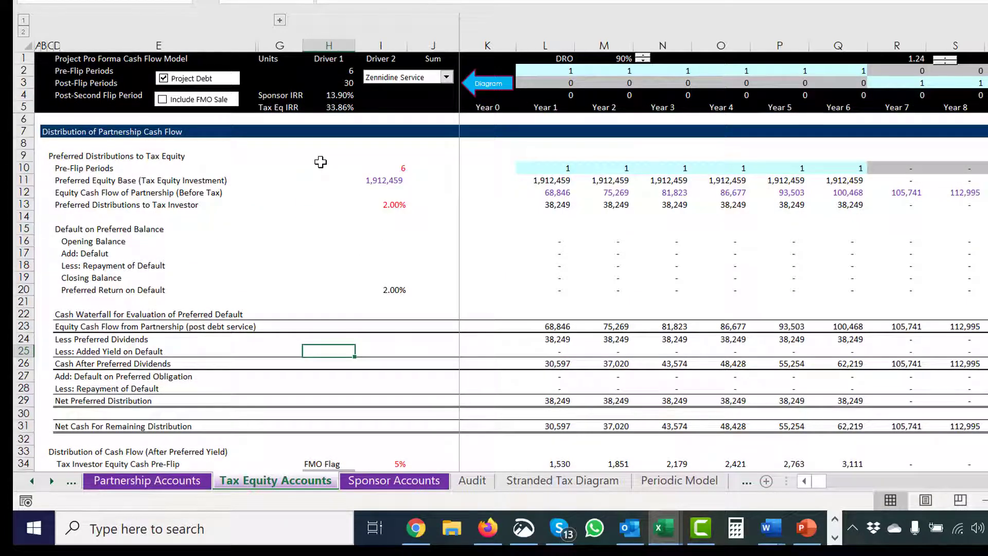
key("ctrl+s")
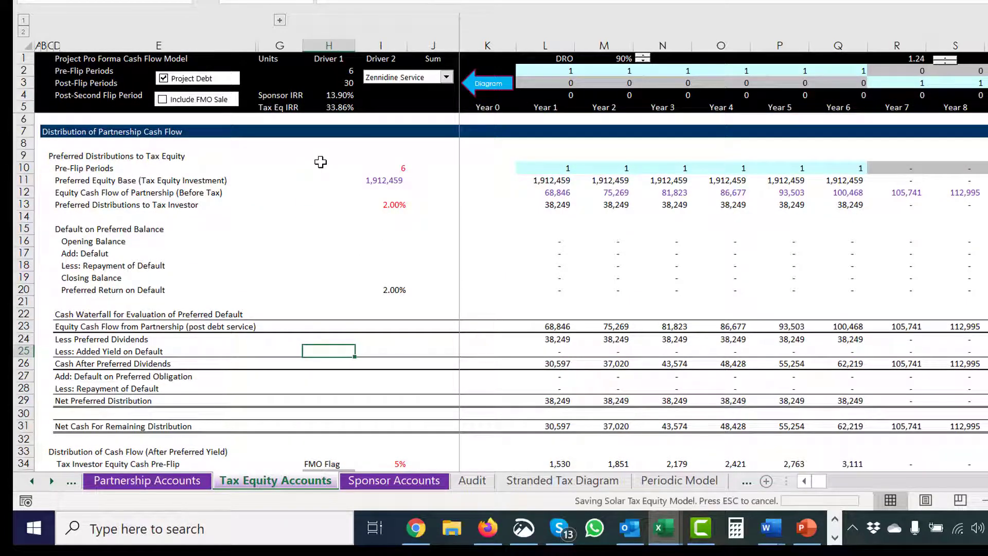
left_click(515, 277)
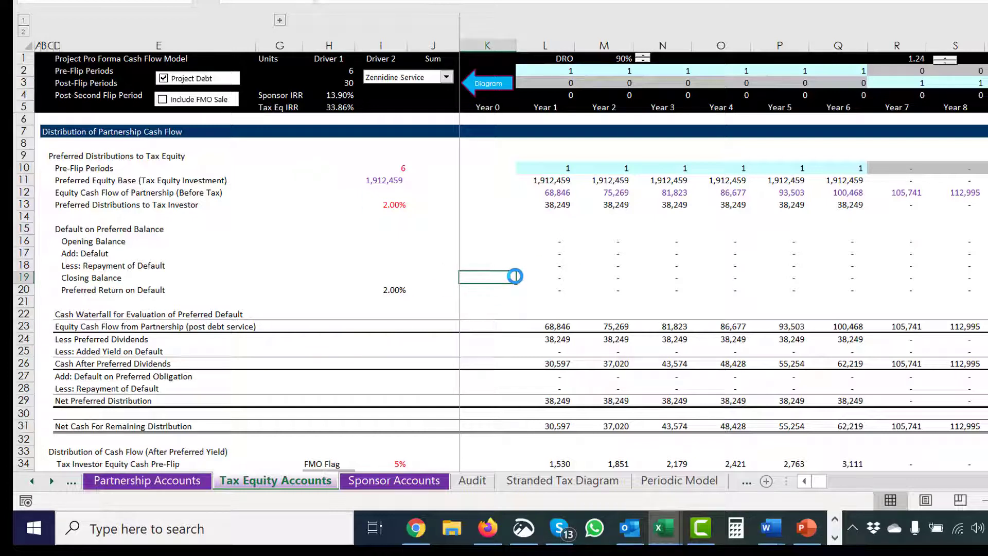
left_click(703, 271)
left_click(836, 534)
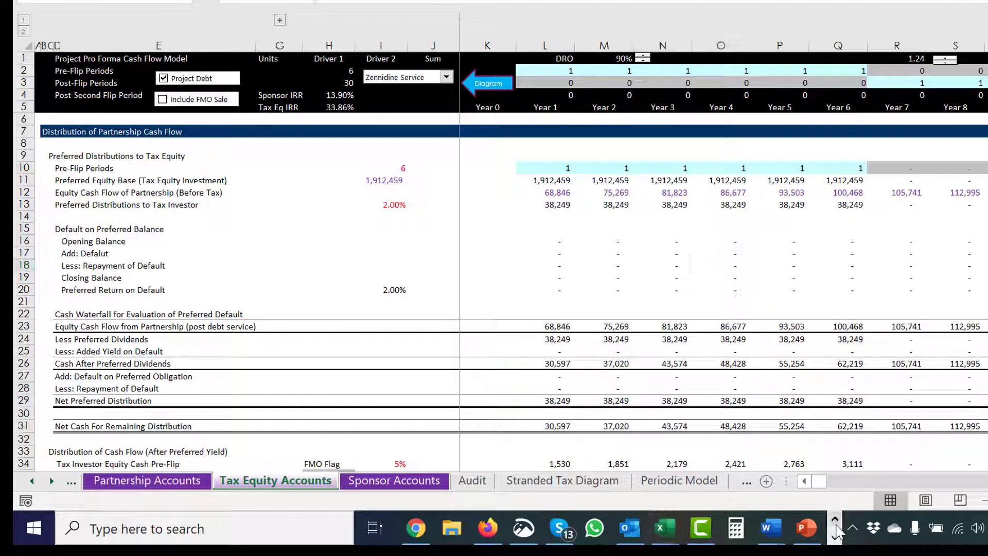
left_click(836, 538)
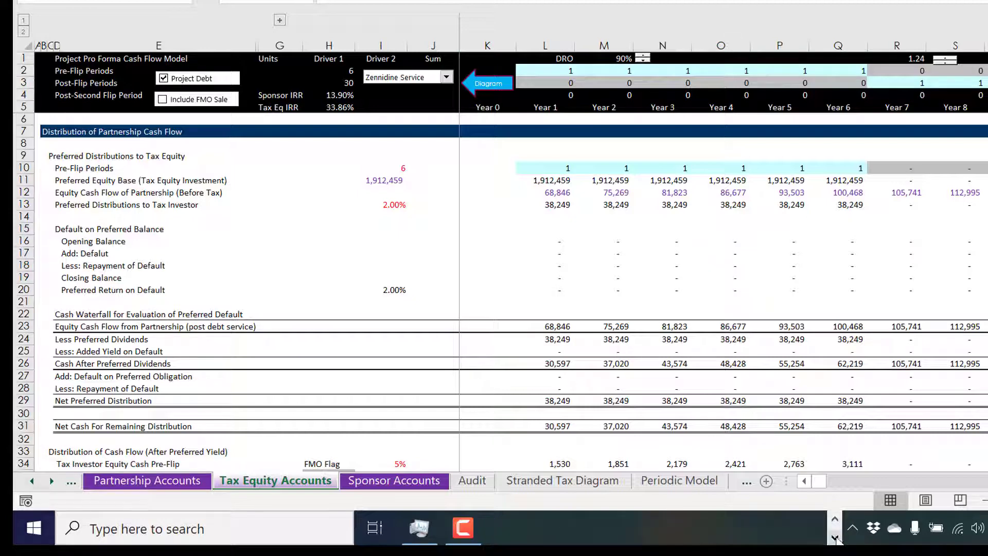
left_click(481, 542)
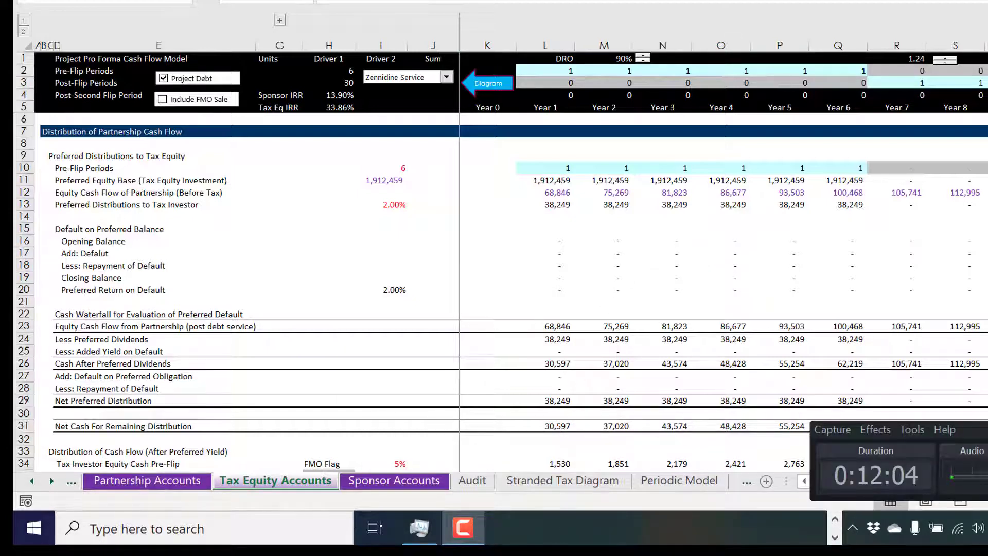